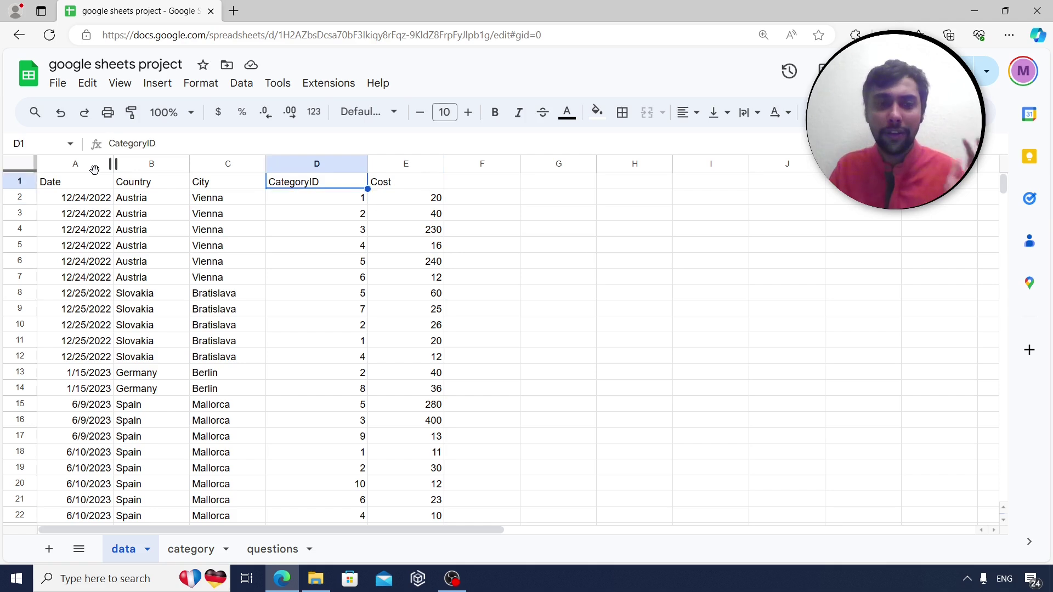
Go through the CategoryID values in column D of the data sheet down to row 20.
{"action": "key", "text": "Down"}
{"action": "key", "text": "Down"}
{"action": "key", "text": "Down"}
{"action": "key", "text": "Down"}
{"action": "key", "text": "Down"}
{"action": "key", "text": "Down"}
{"action": "key", "text": "Down"}
{"action": "key", "text": "Down"}
{"action": "key", "text": "Down"}
{"action": "key", "text": "Down"}
{"action": "key", "text": "Down"}
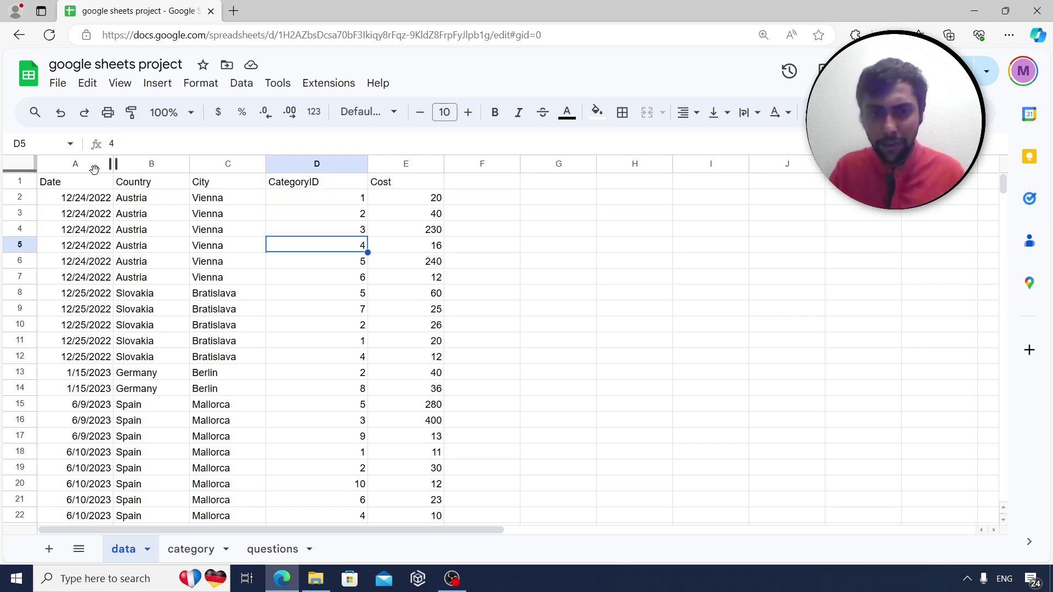
{"action": "key", "text": "Down"}
{"action": "key", "text": "Down"}
{"action": "key", "text": "Down"}
{"action": "key", "text": "Down"}
{"action": "key", "text": "Down"}
{"action": "key", "text": "Down"}
{"action": "key", "text": "Down"}
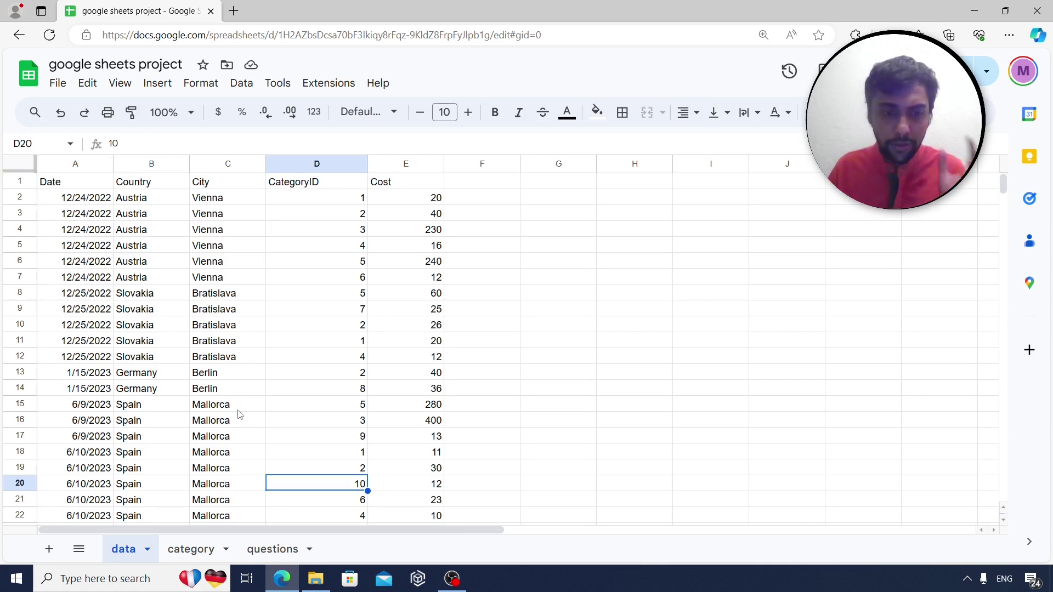
Examine in the category sheet how IDs 1, 7 and 10 map to their category names.
{"action": "left_click", "coordinate": [194, 550]}
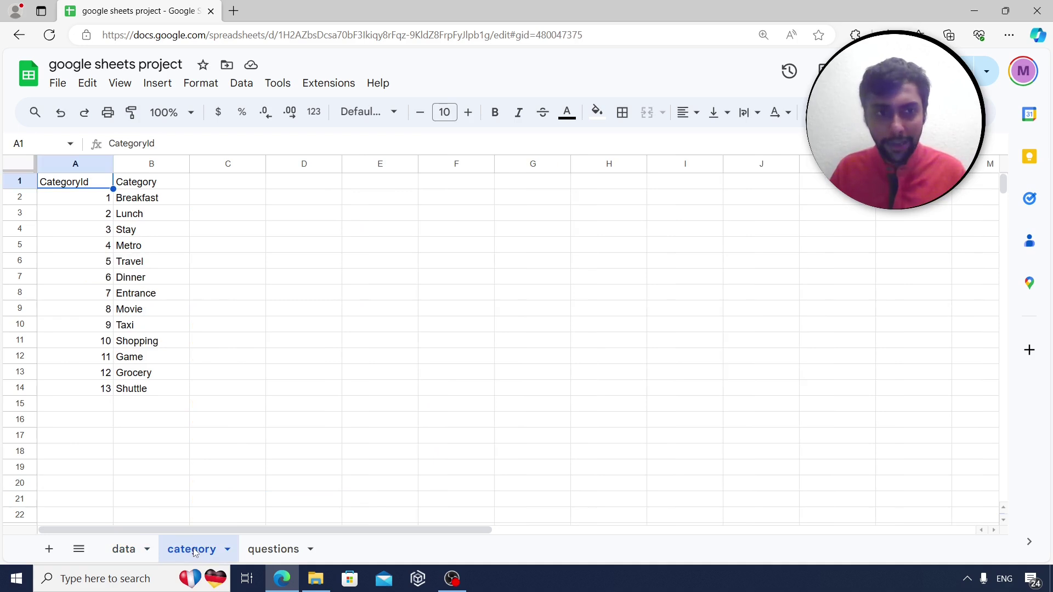
{"action": "left_click", "coordinate": [88, 200]}
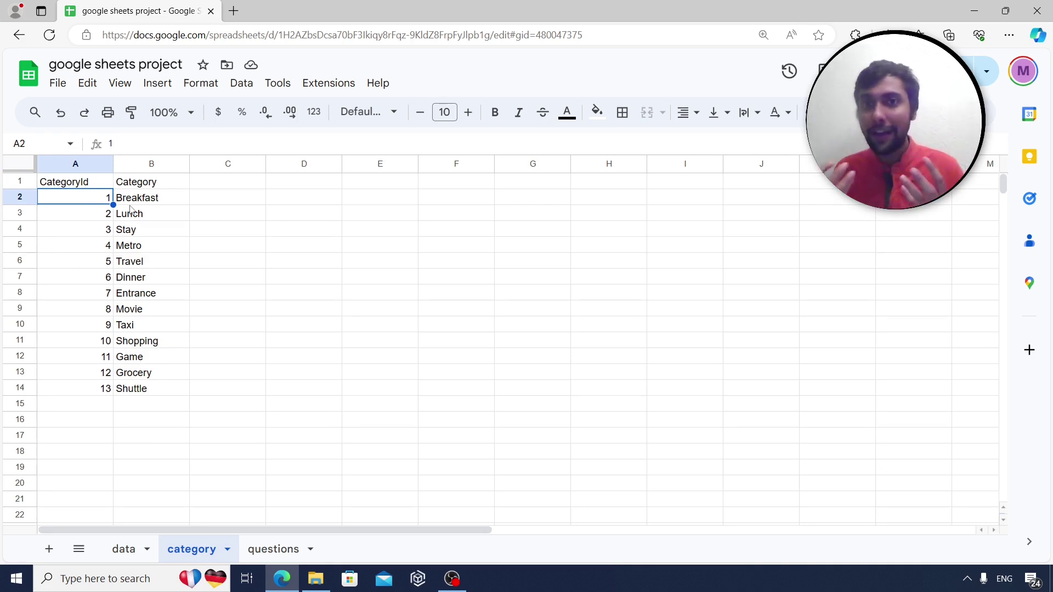
{"action": "left_click", "coordinate": [153, 199]}
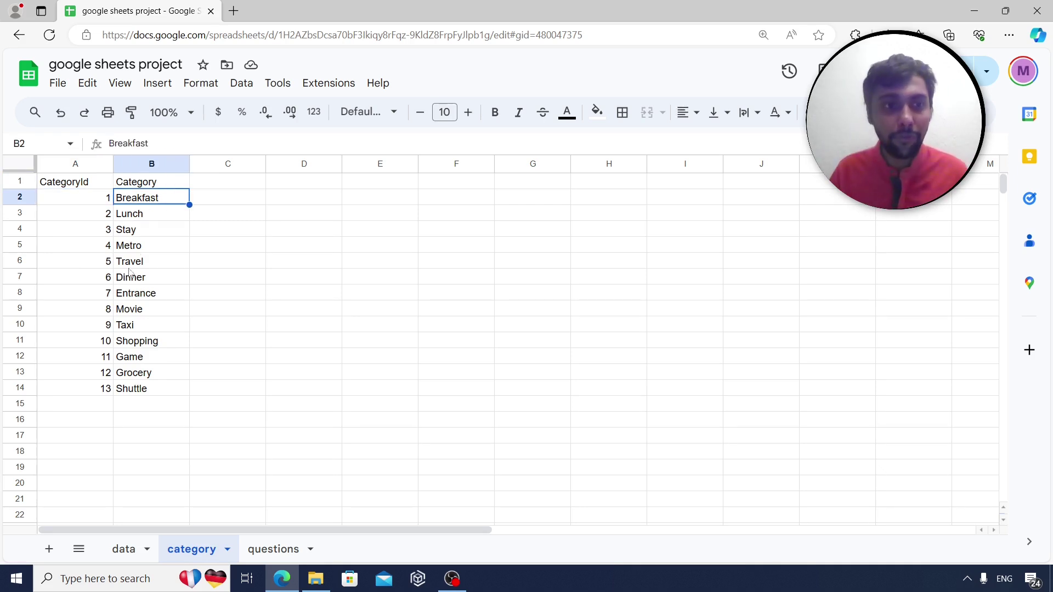
{"action": "left_click", "coordinate": [105, 297]}
{"action": "left_click", "coordinate": [143, 296]}
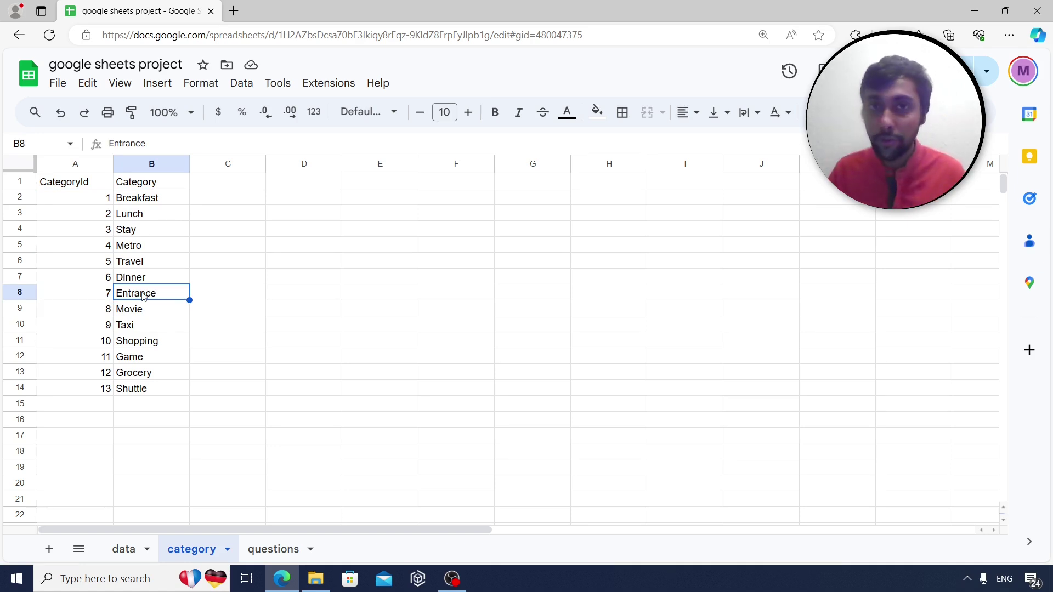
{"action": "left_click", "coordinate": [108, 345]}
{"action": "left_click", "coordinate": [157, 344]}
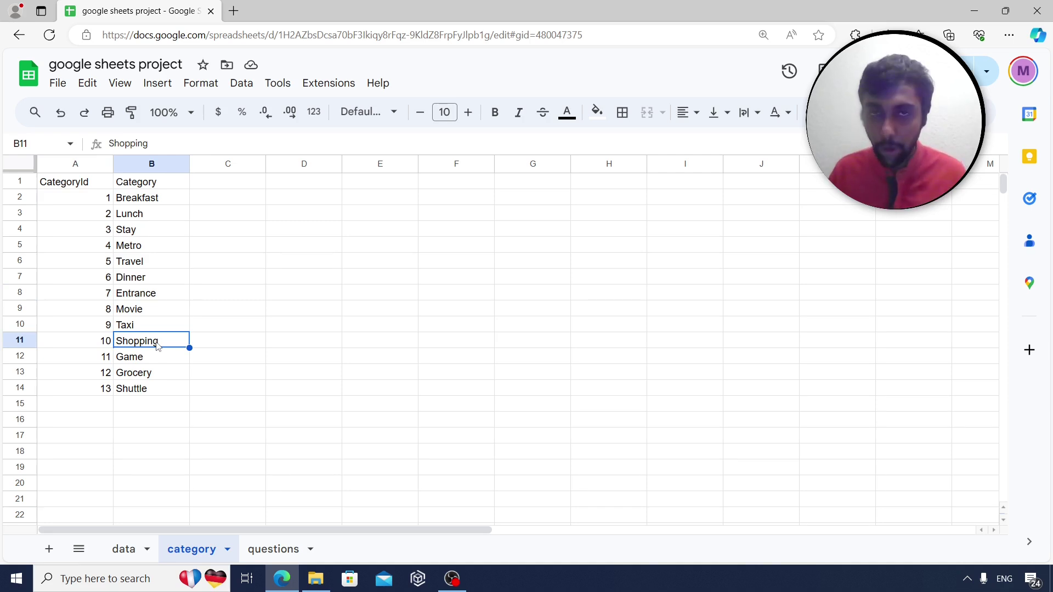
Read the question about finding and counting unique values on the questions sheet.
{"action": "left_click", "coordinate": [128, 549]}
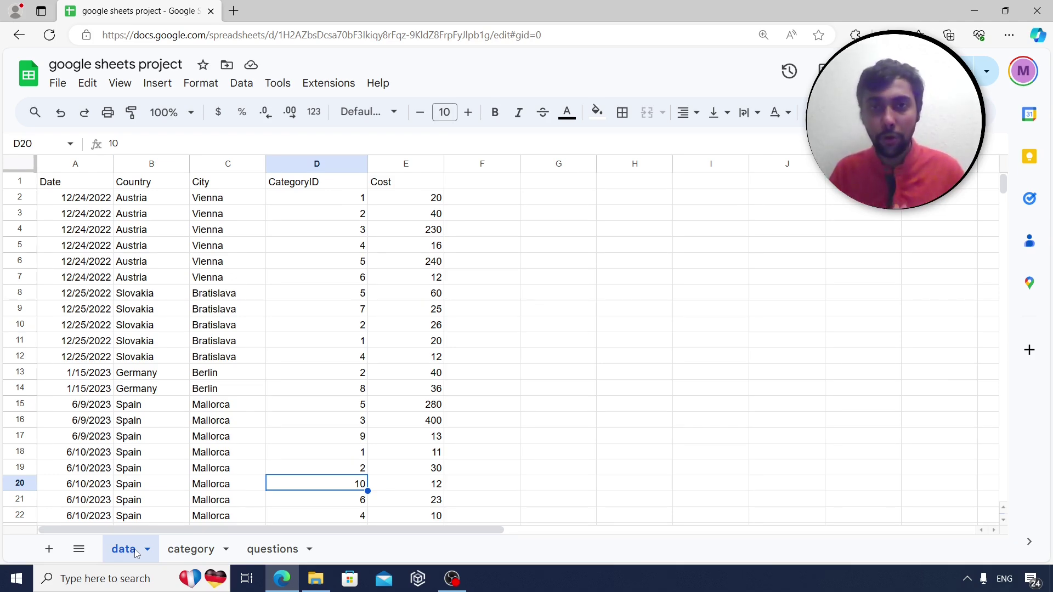
{"action": "left_click", "coordinate": [261, 551]}
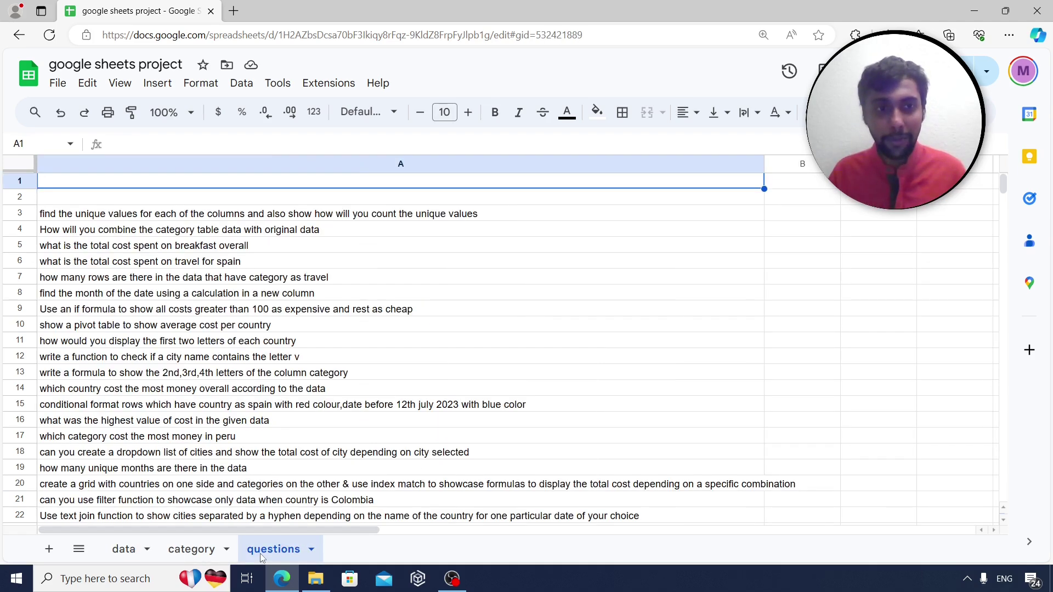
{"action": "left_click", "coordinate": [422, 215]}
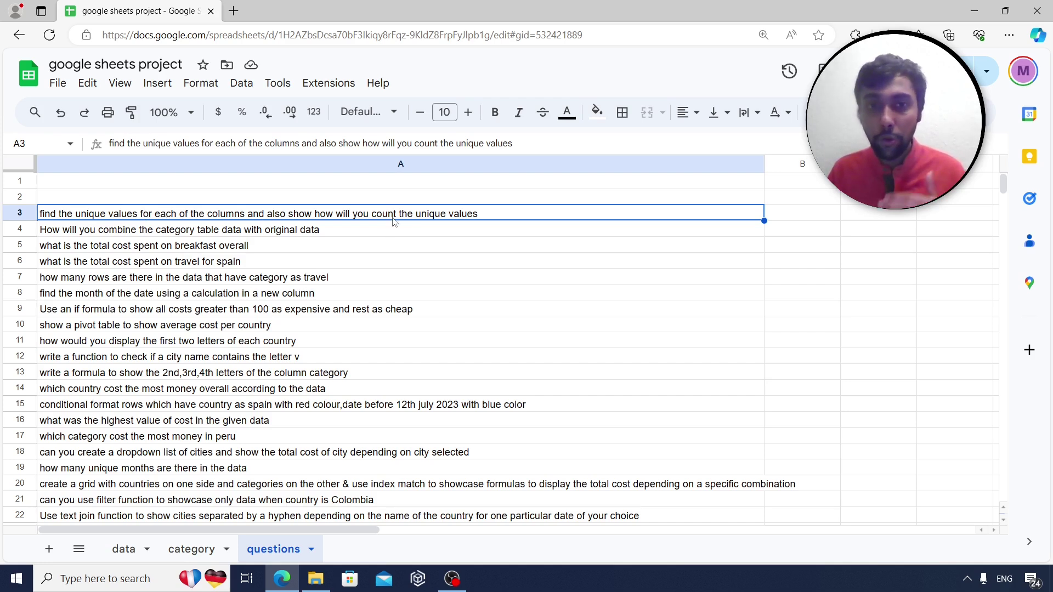
Return to the data sheet and review the Country column from its header to its last row.
{"action": "left_click", "coordinate": [125, 548]}
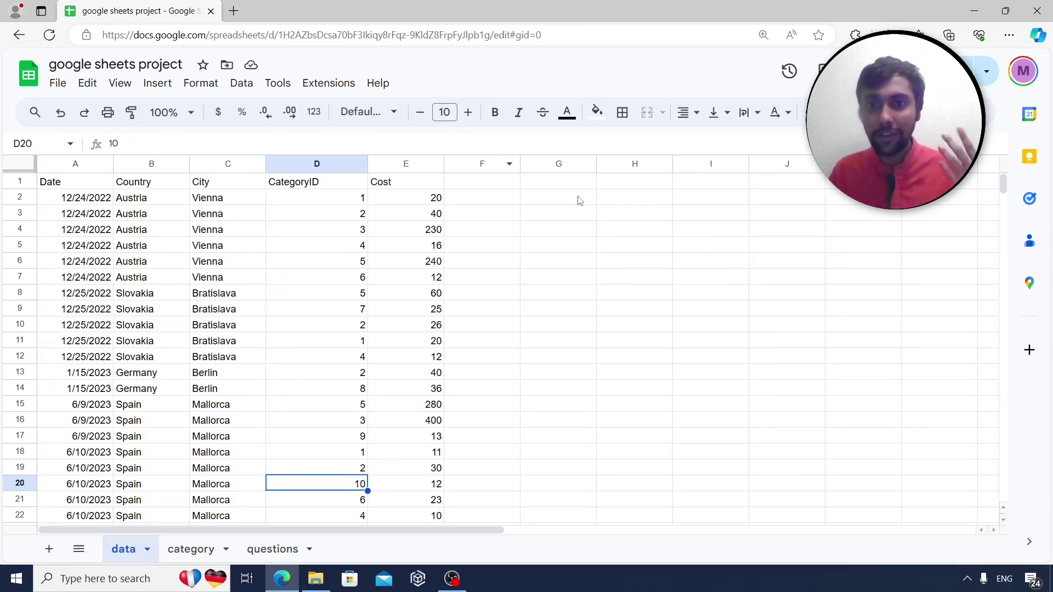
{"action": "left_click", "coordinate": [623, 240]}
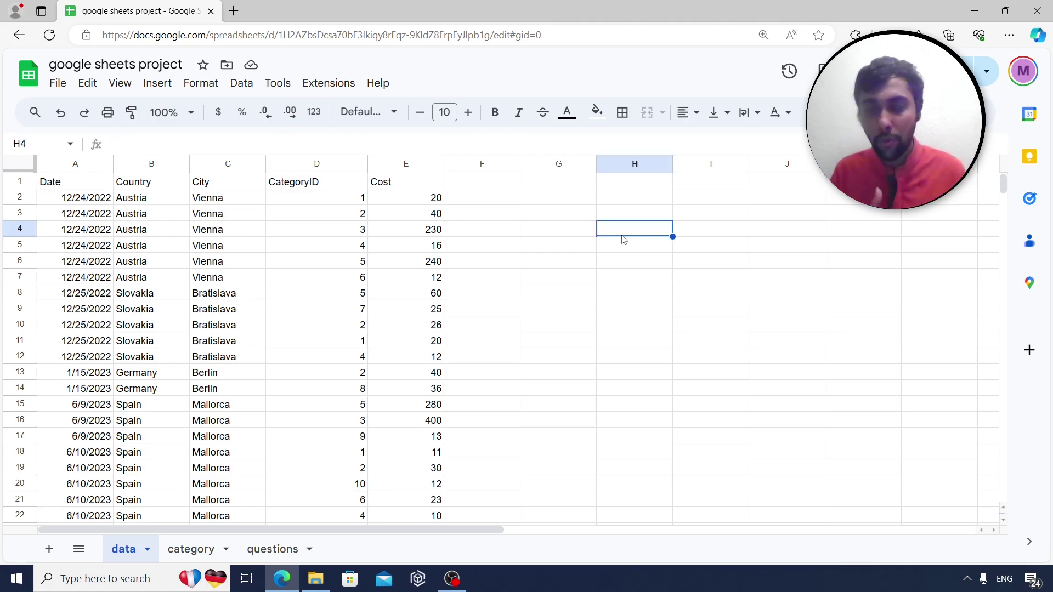
{"action": "key", "text": "Down"}
{"action": "key", "text": "Left"}
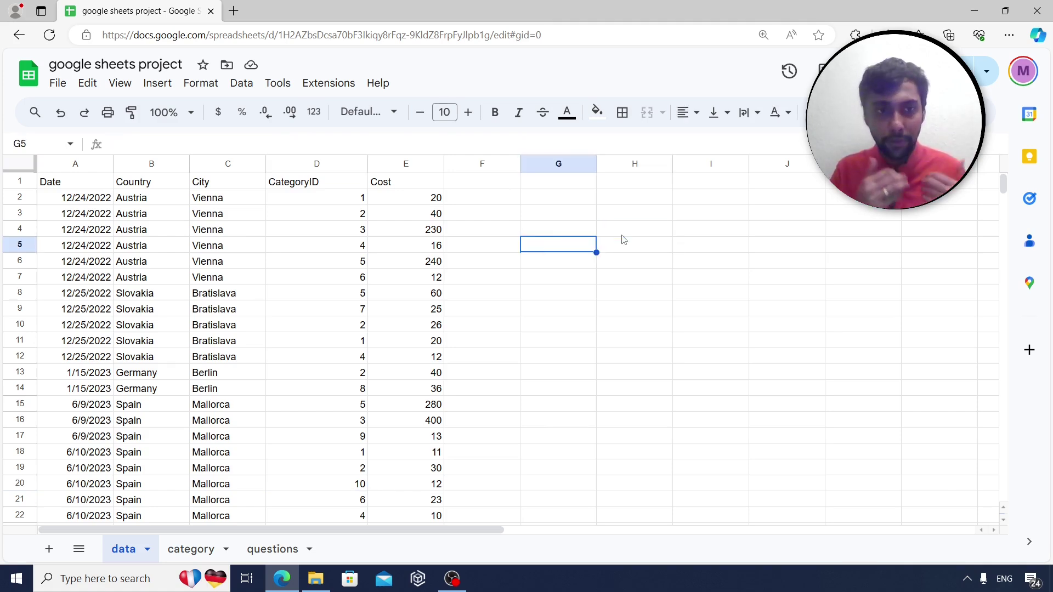
{"action": "left_click", "coordinate": [159, 261]}
{"action": "key", "text": "ctrl+Down"}
{"action": "key", "text": "Up"}
{"action": "key", "text": "Up"}
{"action": "key", "text": "ctrl+Up"}
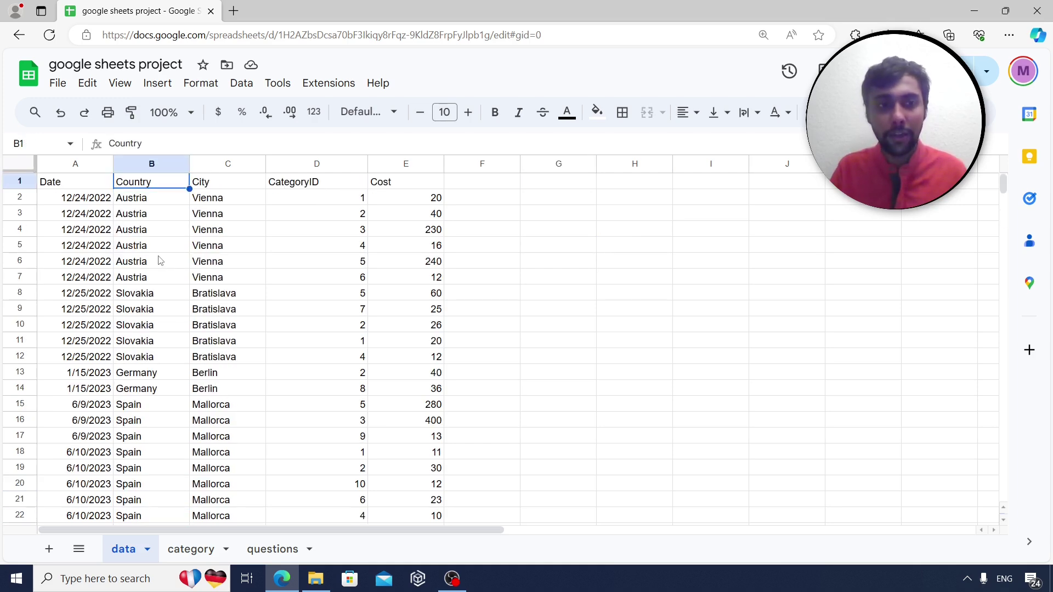
List the unique countries starting in cell G5 with the formula =unique(B2:B128).
{"action": "key", "text": "Right"}
{"action": "key", "text": "Right"}
{"action": "key", "text": "Right"}
{"action": "key", "text": "Down"}
{"action": "key", "text": "Down"}
{"action": "key", "text": "Right"}
{"action": "key", "text": "Right"}
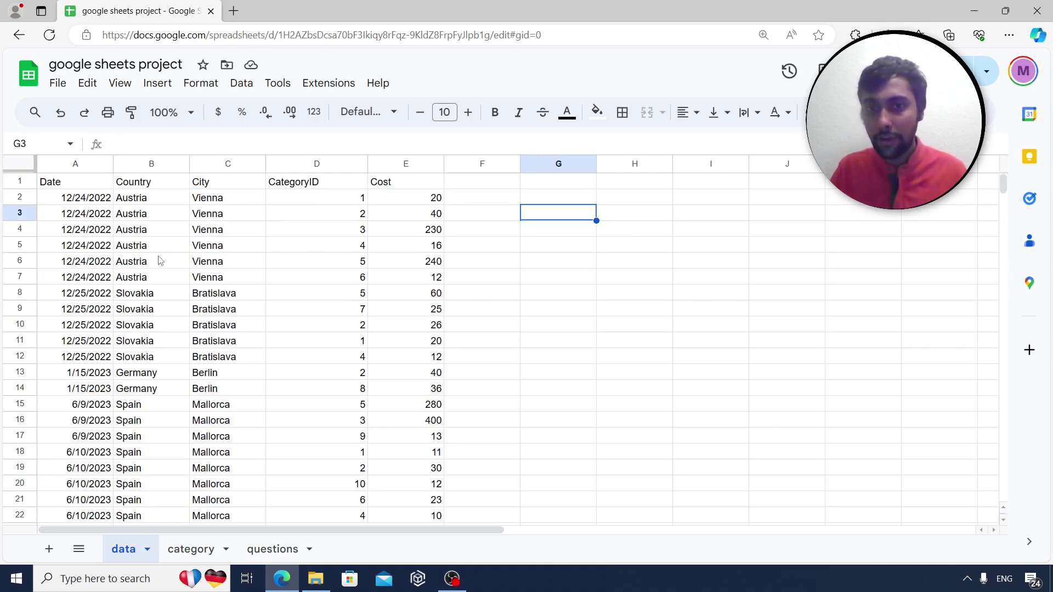
{"action": "key", "text": "Down"}
{"action": "key", "text": "Down"}
{"action": "type", "text": "="}
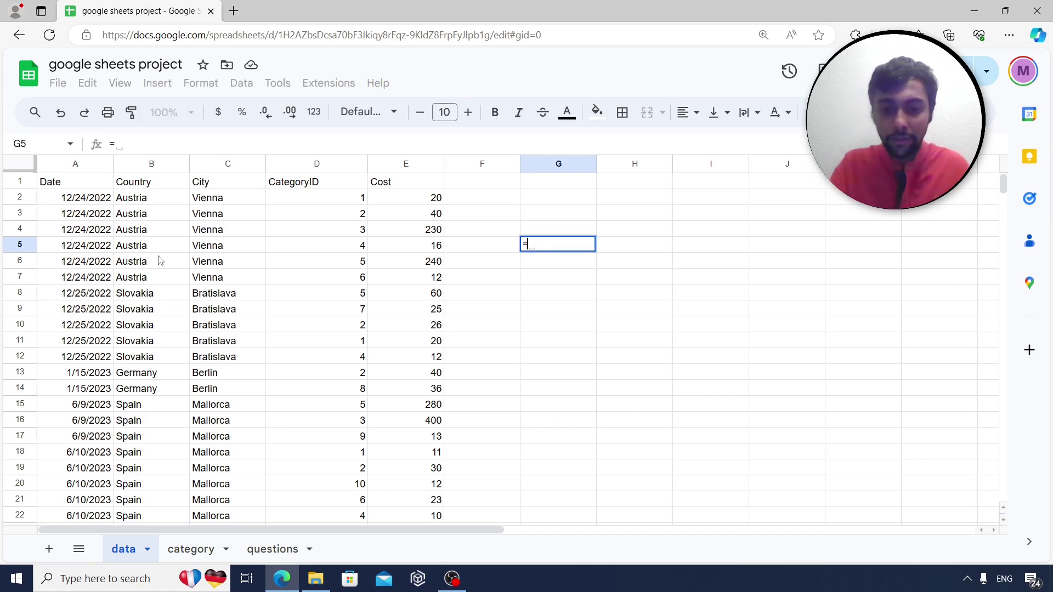
{"action": "type", "text": "unique("}
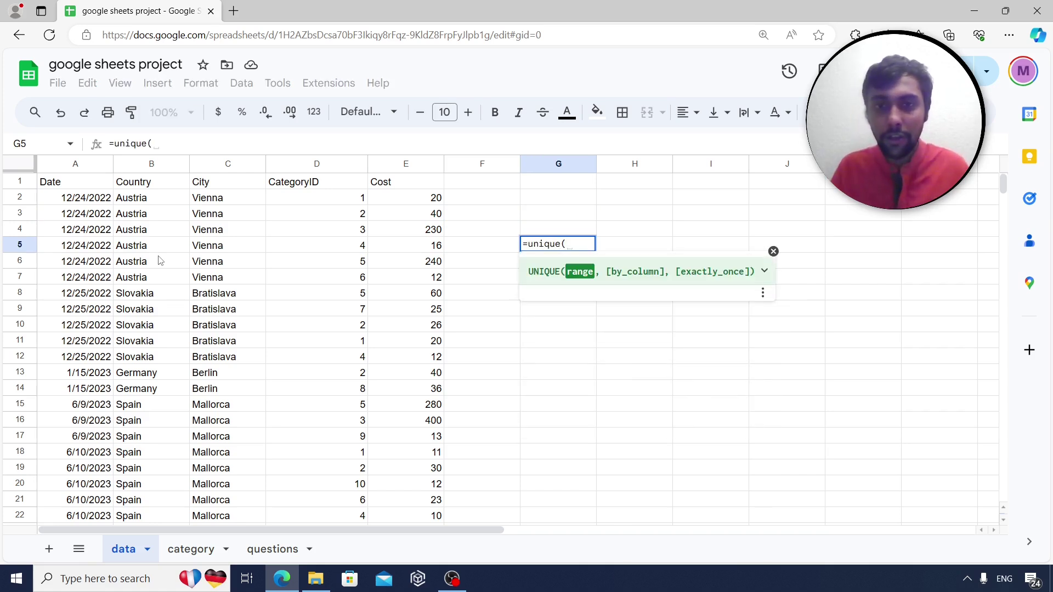
{"action": "left_click", "coordinate": [136, 202]}
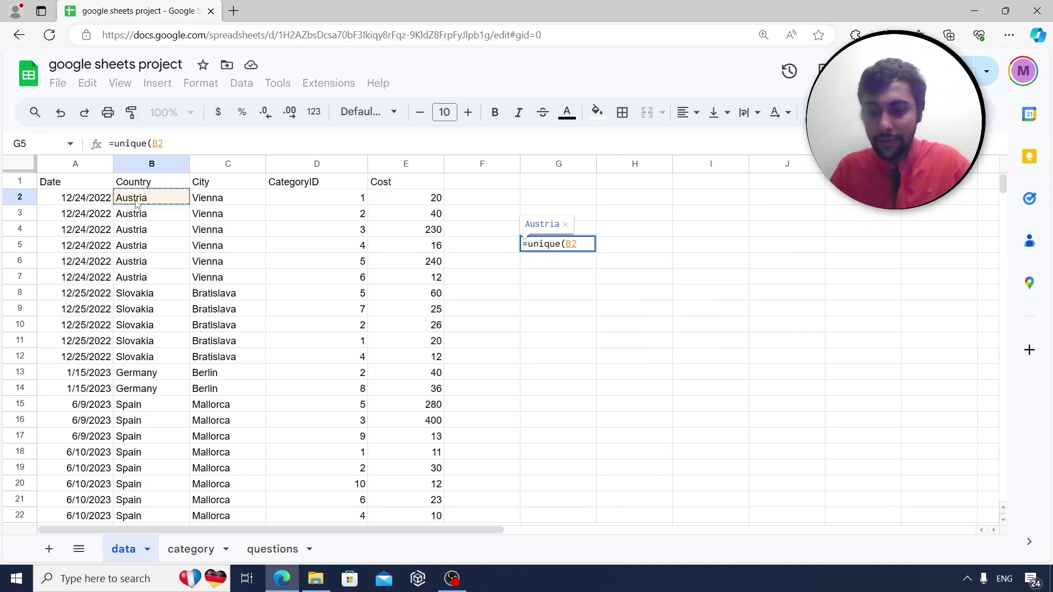
{"action": "key", "text": "ctrl+shift+Down"}
{"action": "type", "text": ")"}
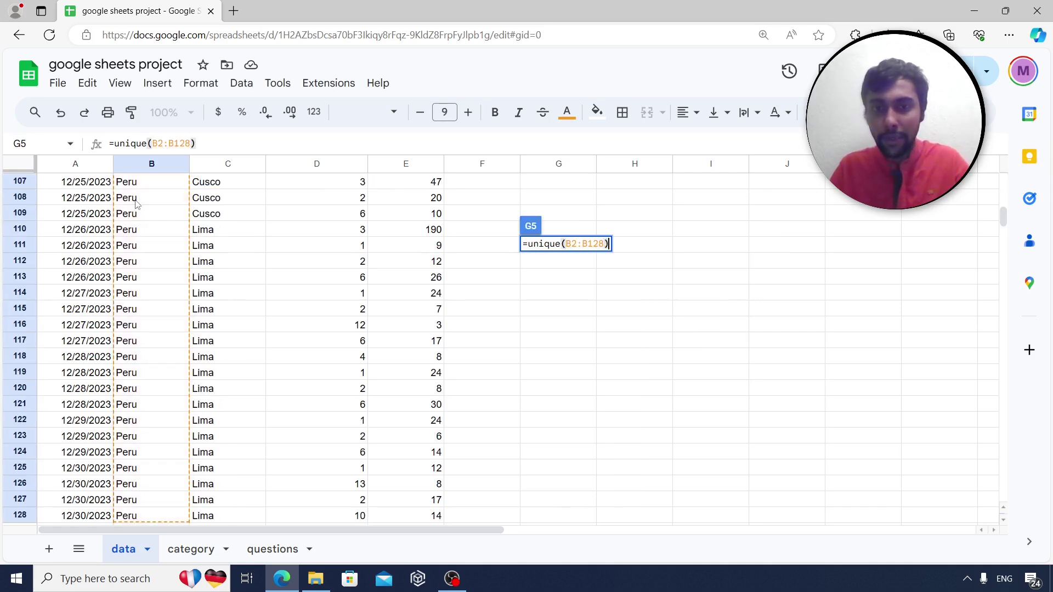
{"action": "key", "text": "shift+Return"}
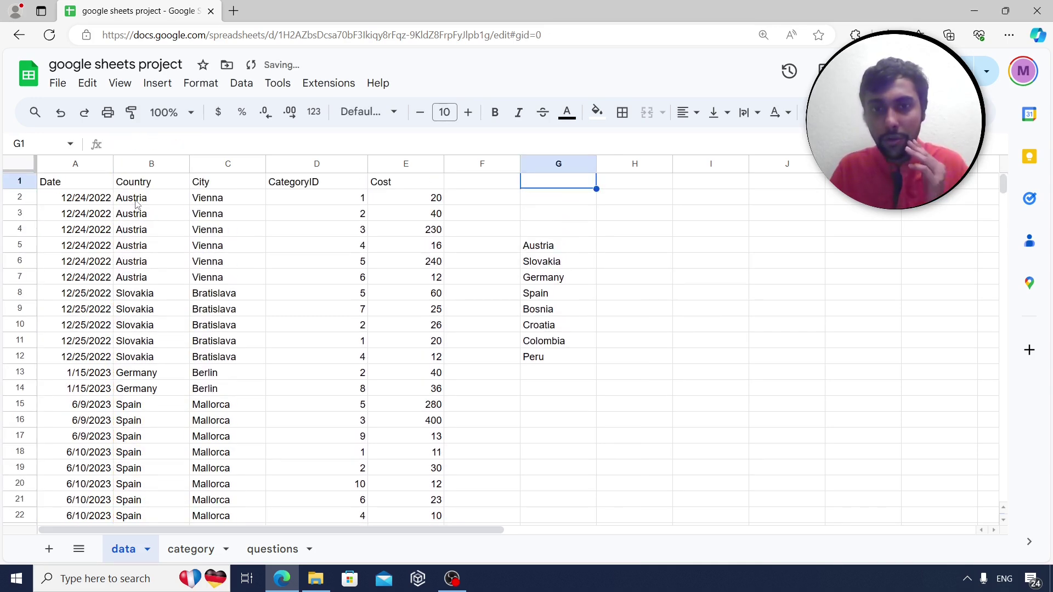
Select the unique country list in G5:G12 to check how many entries it has.
{"action": "key", "text": "Down"}
{"action": "key", "text": "shift+Down"}
{"action": "key", "text": "shift+Down"}
{"action": "key", "text": "shift+Down"}
{"action": "key", "text": "shift+Down"}
{"action": "key", "text": "shift+Down"}
{"action": "key", "text": "shift+Down"}
{"action": "key", "text": "shift+Down"}
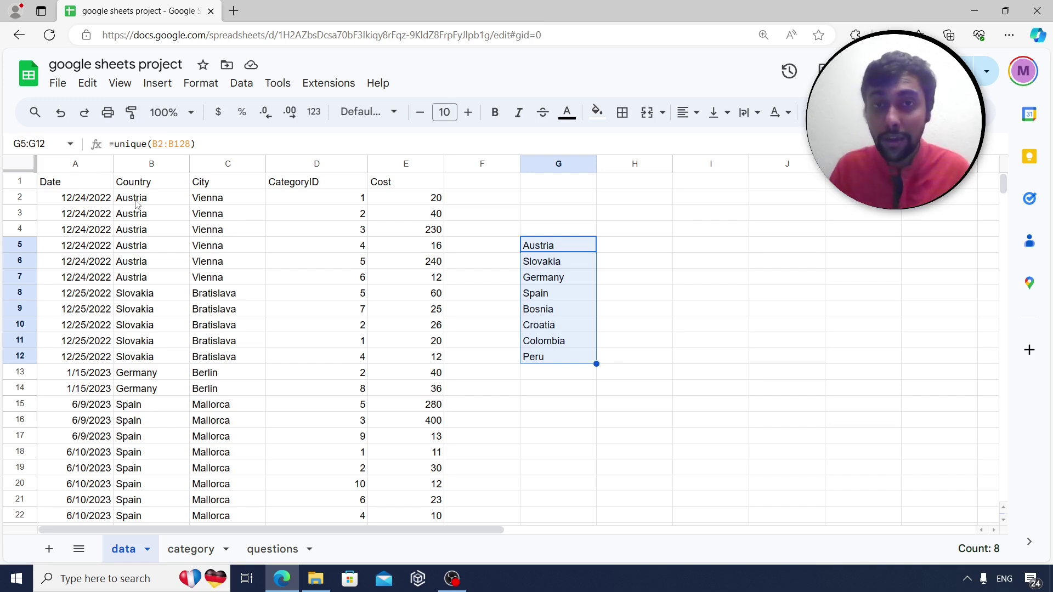
Count the unique countries in cell H5 with the formula =countunique(B2:B128).
{"action": "key", "text": "Right"}
{"action": "type", "text": "="}
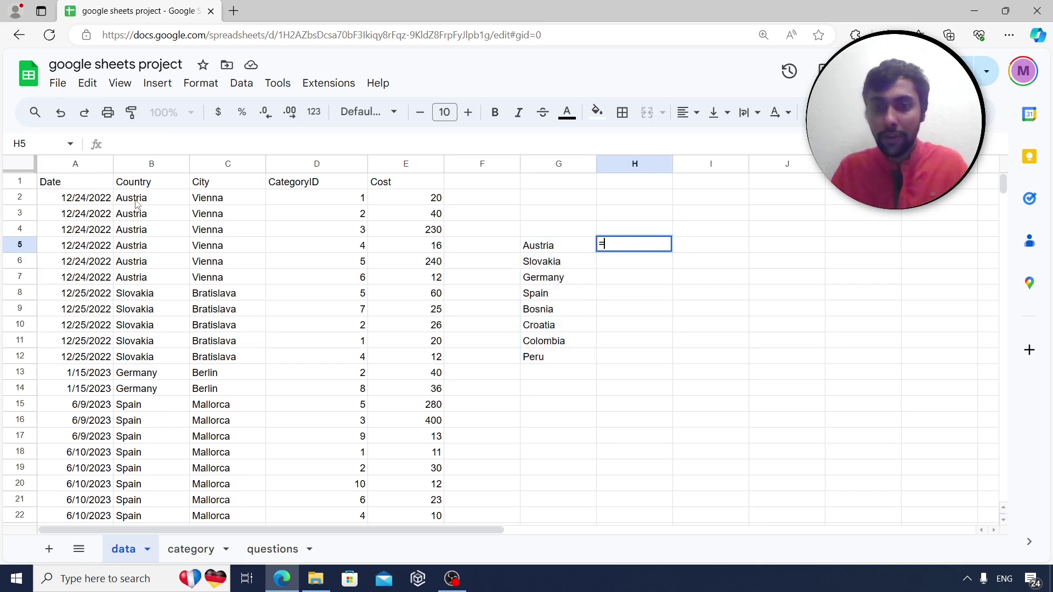
{"action": "type", "text": "countuni"}
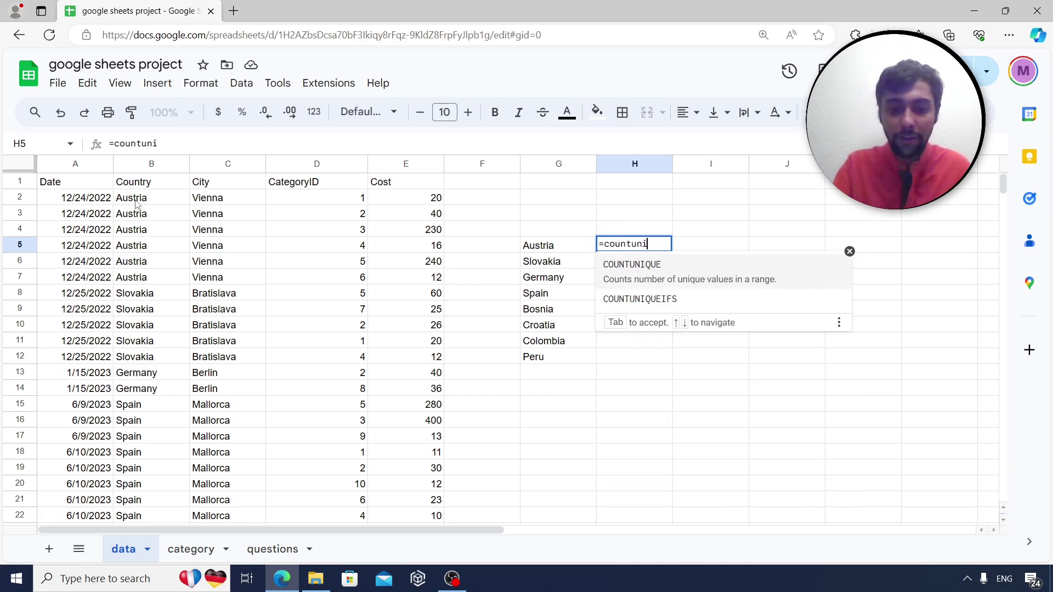
{"action": "type", "text": "que("}
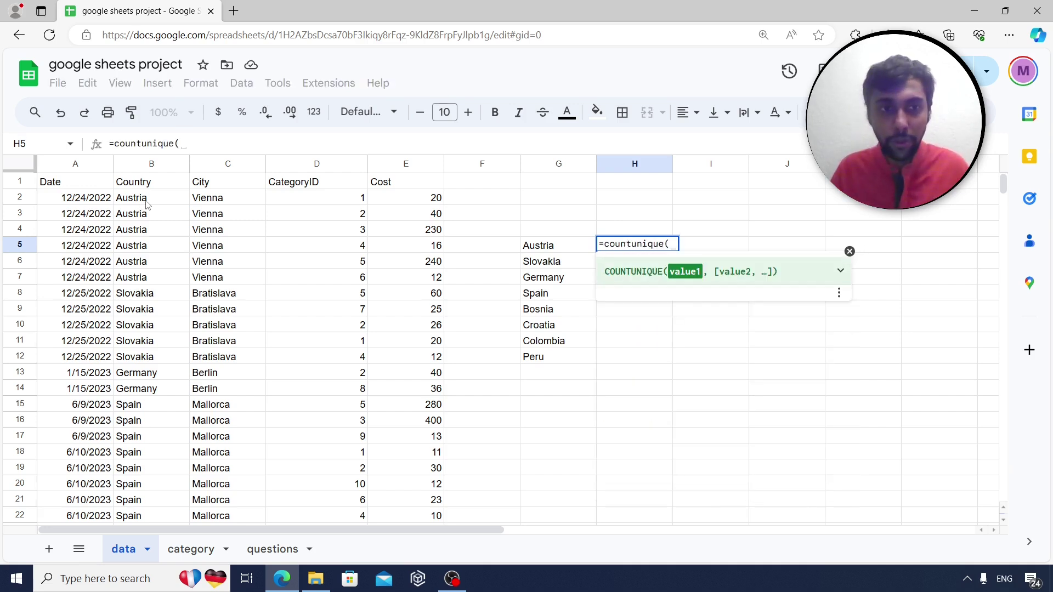
{"action": "left_click", "coordinate": [149, 200]}
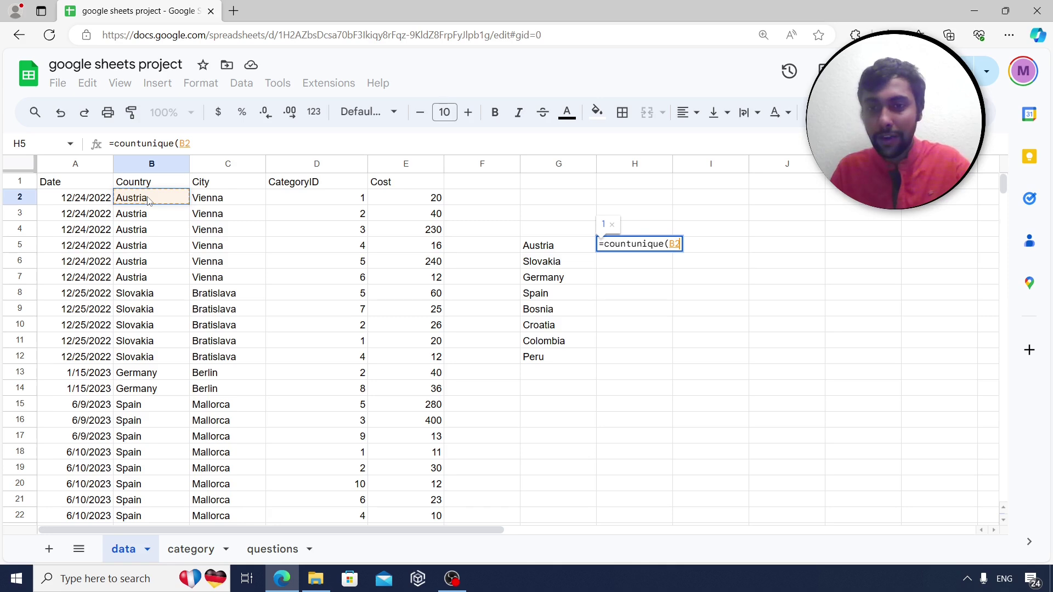
{"action": "key", "text": "ctrl+shift+Down"}
{"action": "key", "text": "Return"}
{"action": "key", "text": "Up"}
{"action": "key", "text": "Up"}
{"action": "key", "text": "Down"}
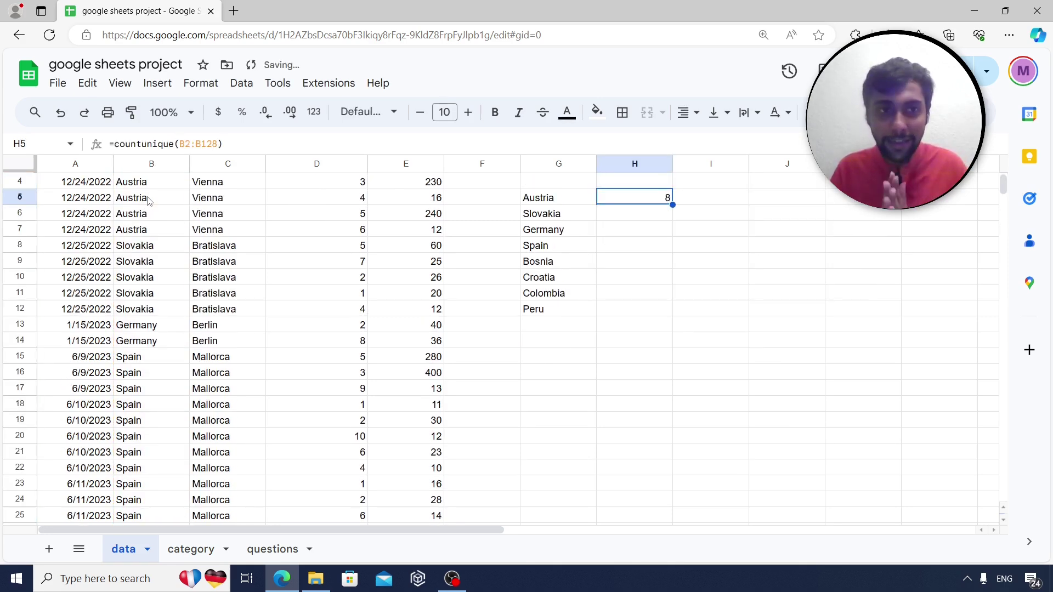
Compare the unique country list in G5:G12 with the COUNTUNIQUE result in H5.
{"action": "left_click_drag", "start_coordinate": [580, 201], "coordinate": [571, 315]}
{"action": "left_click", "coordinate": [579, 200]}
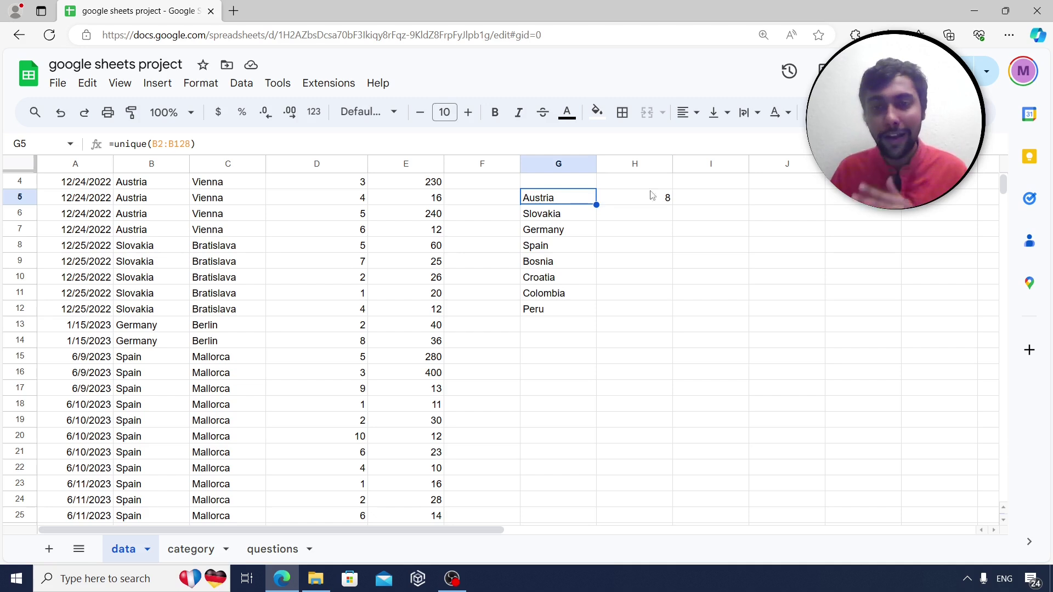
{"action": "left_click", "coordinate": [666, 201]}
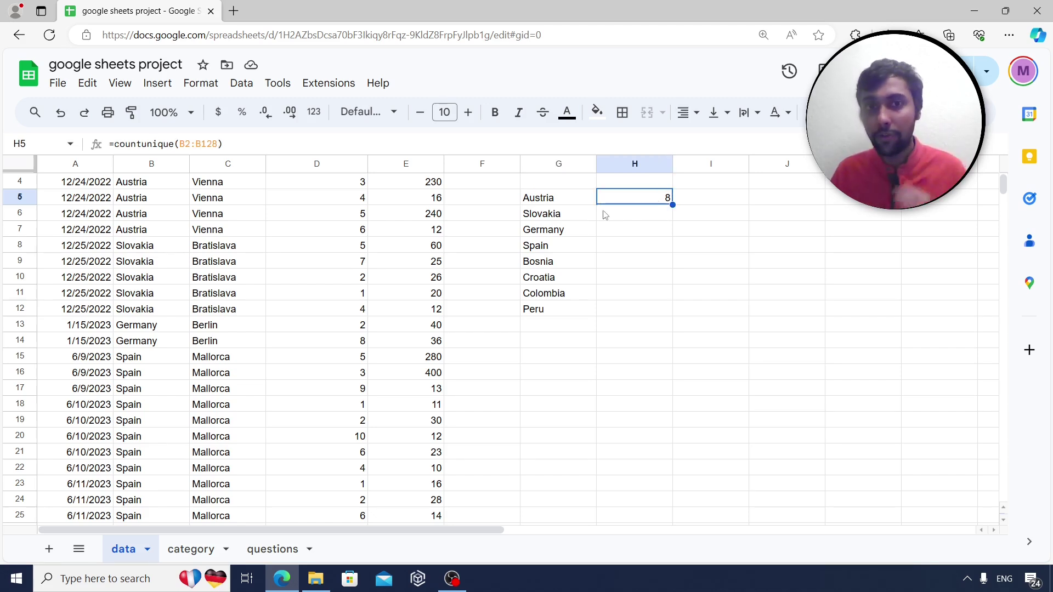
{"action": "scroll", "coordinate": [494, 298], "scroll_direction": "up", "scroll_amount": 1}
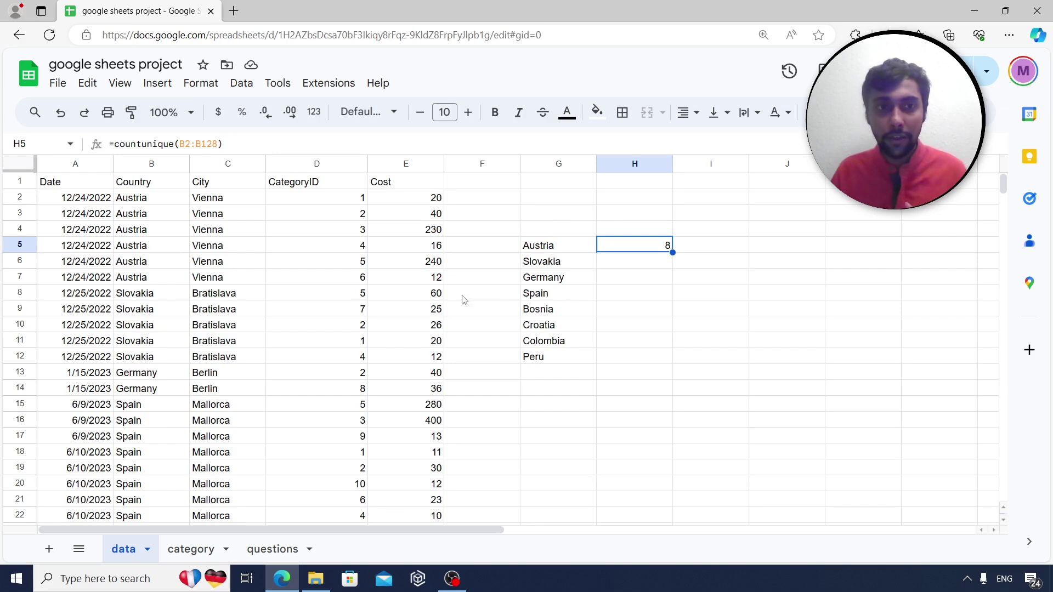
List the unique cities starting in cell G15 with the formula =unique(C2:C128).
{"action": "left_click", "coordinate": [559, 413]}
{"action": "type", "text": "="}
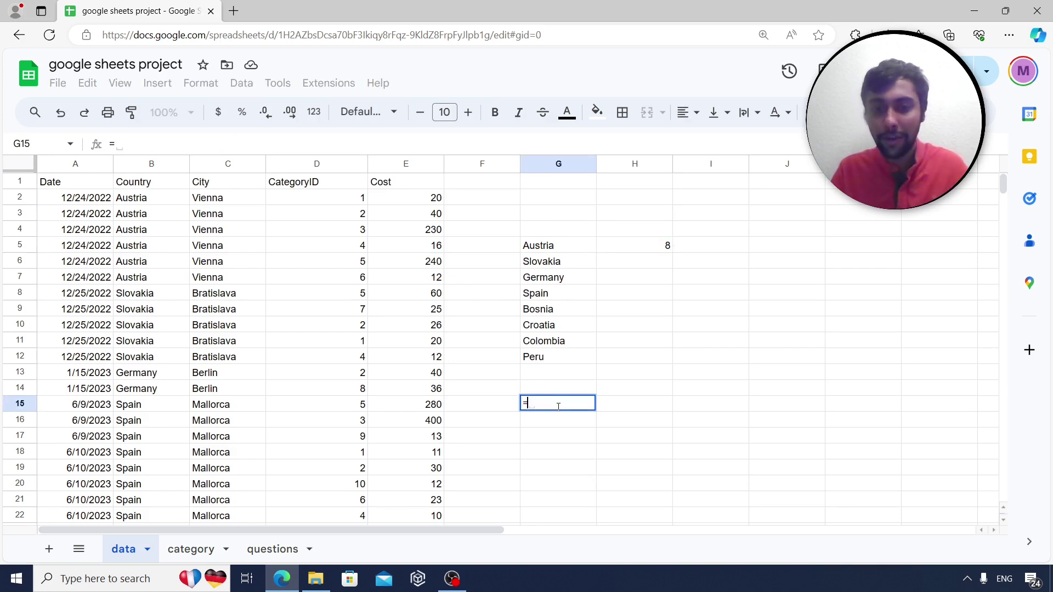
{"action": "type", "text": "uniqu"}
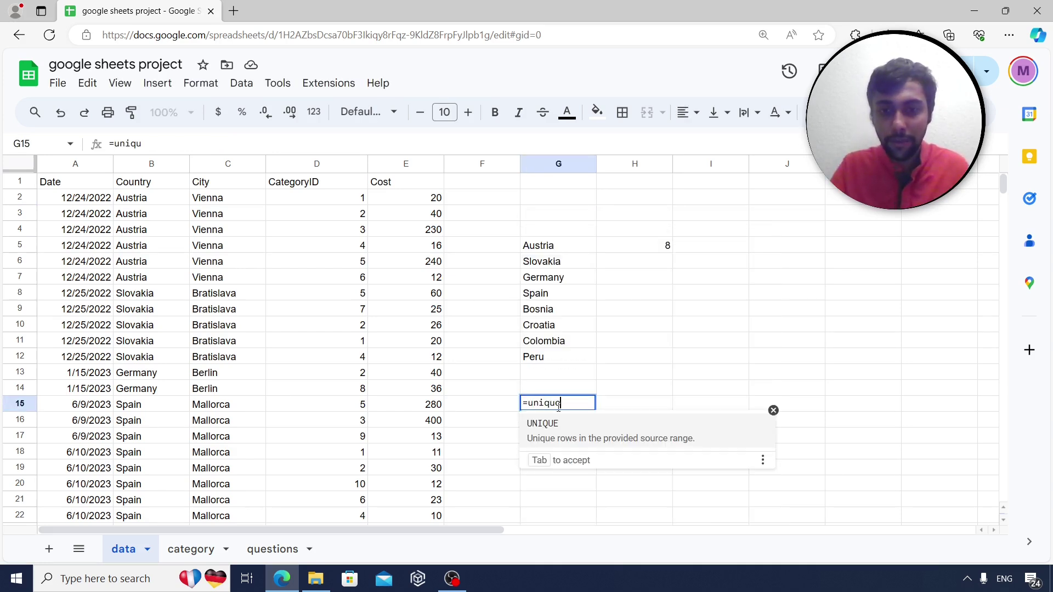
{"action": "type", "text": "e("}
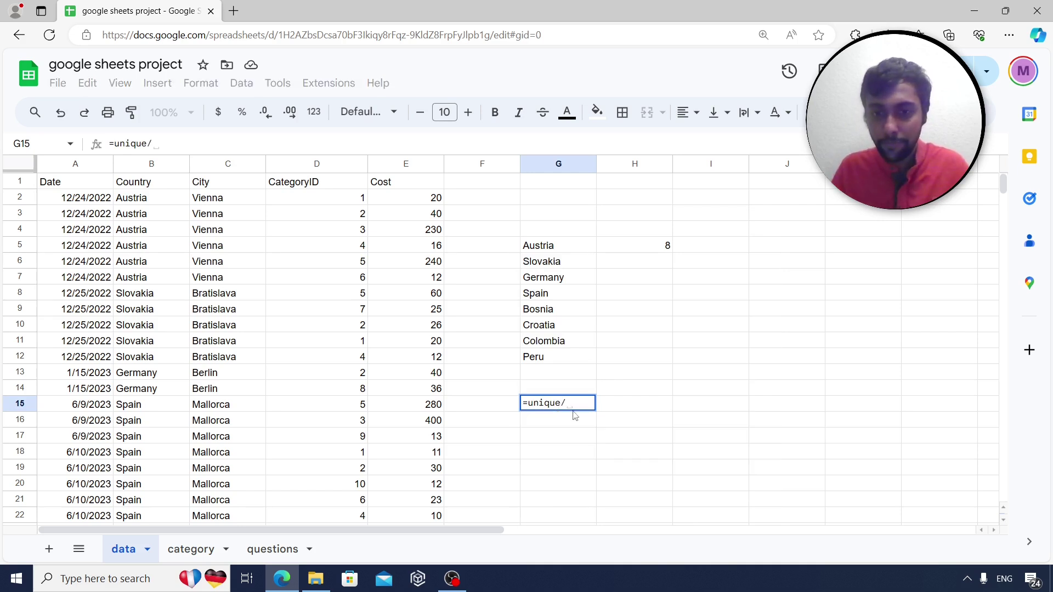
{"action": "left_click", "coordinate": [245, 202]}
{"action": "key", "text": "ctrl+shift+Down"}
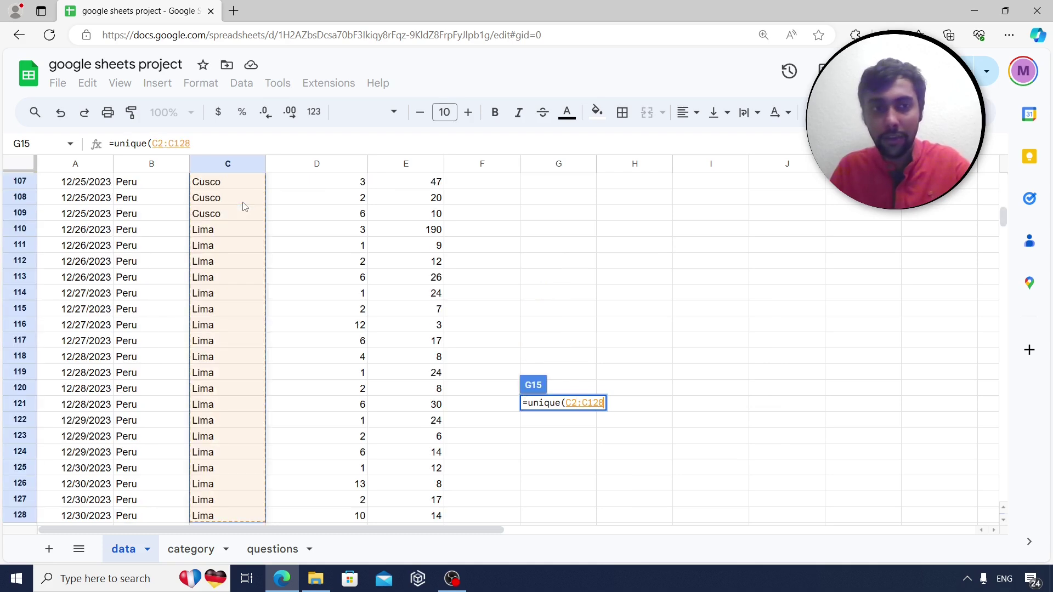
{"action": "key", "text": "Return"}
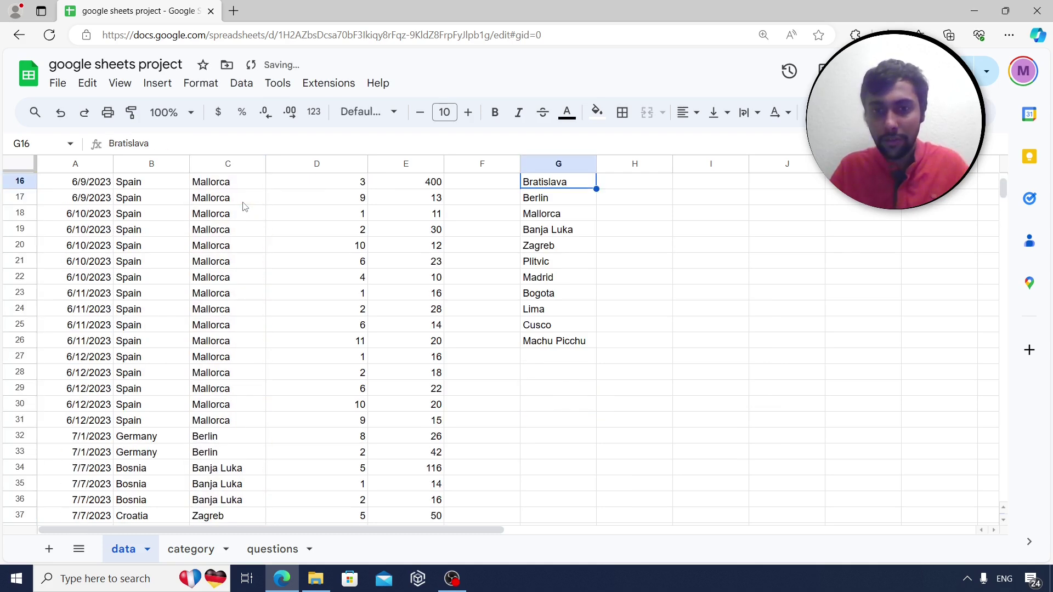
Select the unique city list in G15:G26 to check its number of entries.
{"action": "key", "text": "Up"}
{"action": "key", "text": "Up"}
{"action": "key", "text": "Up"}
{"action": "key", "text": "Down"}
{"action": "key", "text": "Down"}
{"action": "key", "text": "shift+Down"}
{"action": "key", "text": "shift+Down"}
{"action": "key", "text": "shift+Down"}
{"action": "key", "text": "shift+Down"}
{"action": "key", "text": "shift+Down"}
{"action": "key", "text": "shift+Down"}
{"action": "key", "text": "shift+Down"}
{"action": "key", "text": "shift+Down"}
{"action": "key", "text": "shift+Down"}
{"action": "key", "text": "shift+Down"}
{"action": "key", "text": "shift+Down"}
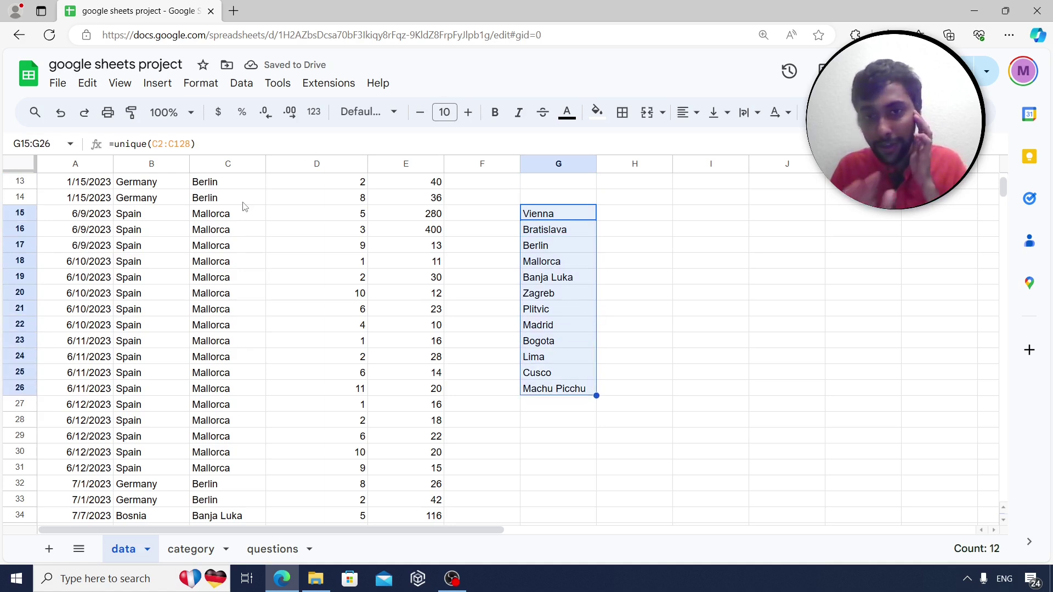
Delete the unique city list formula from cell G15.
{"action": "scroll", "coordinate": [540, 245], "scroll_direction": "up", "scroll_amount": 4}
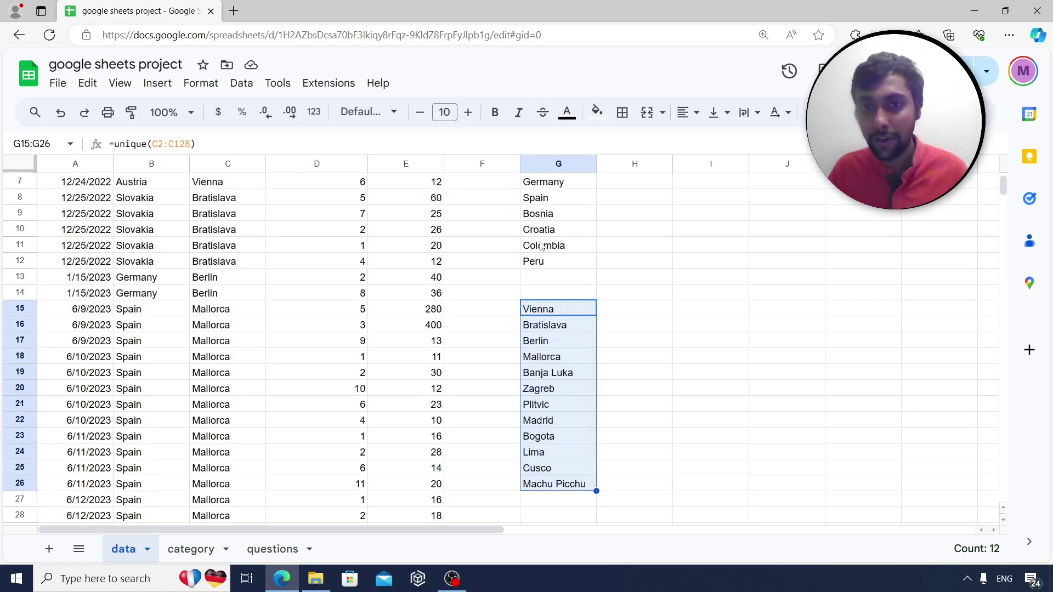
{"action": "left_click", "coordinate": [554, 409]}
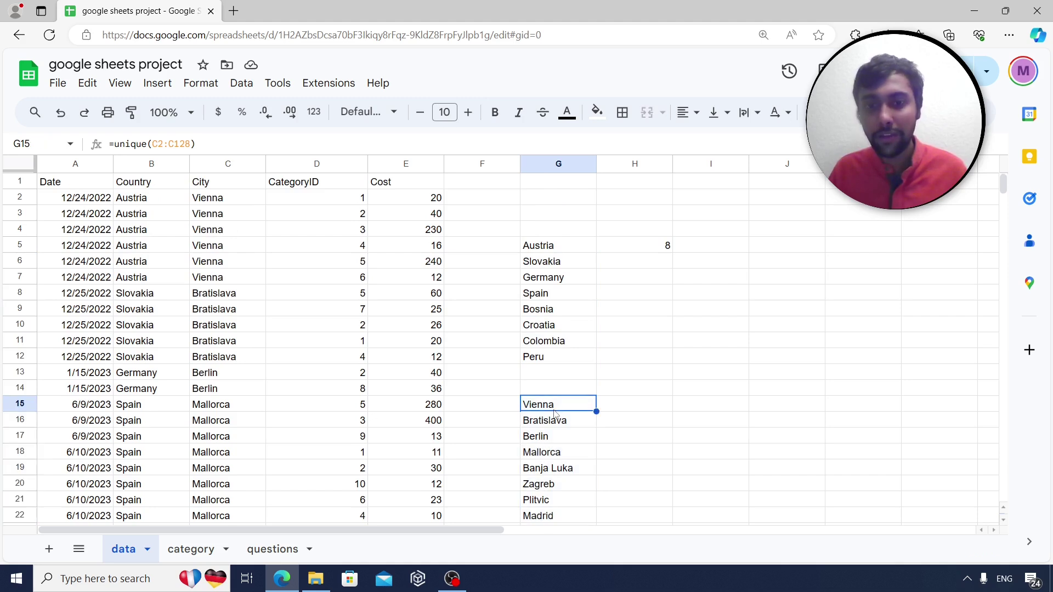
{"action": "key", "text": "Delete"}
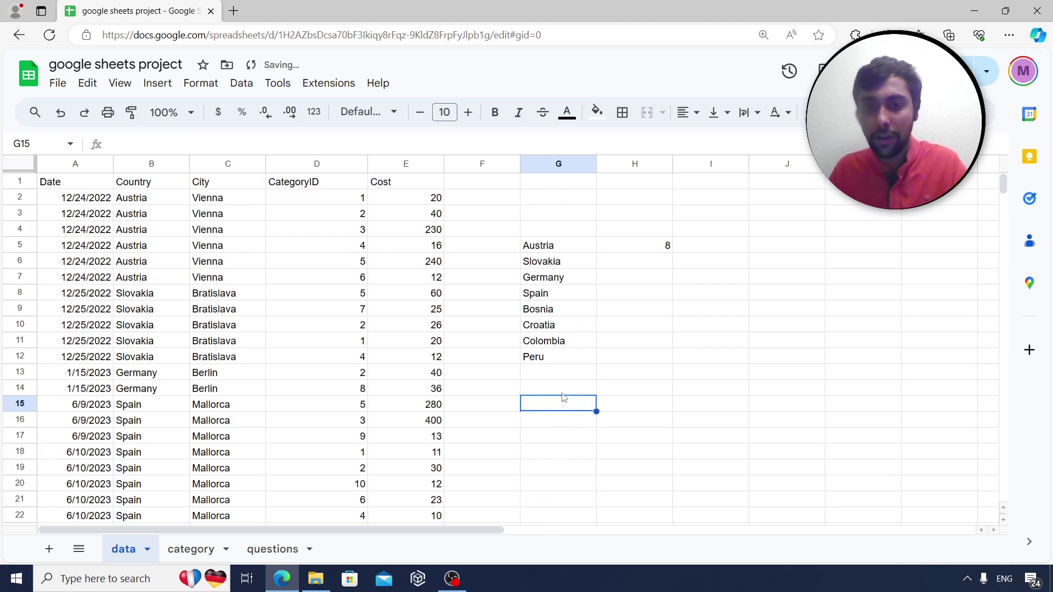
{"action": "left_click", "coordinate": [645, 246]}
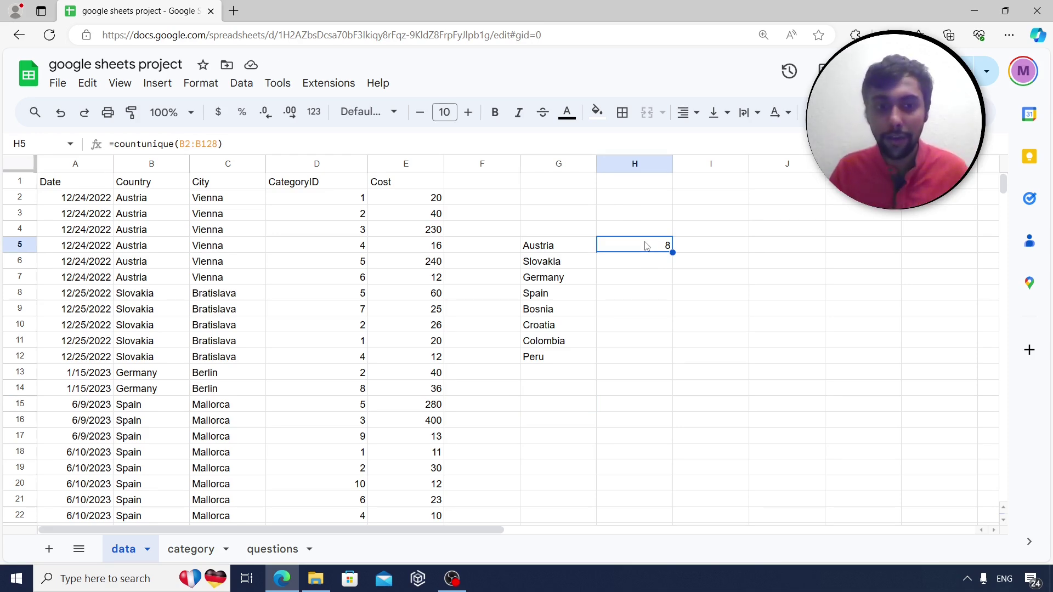
Read the question on combining the category table with the original data, and review the category names in B2:B14 of the category sheet.
{"action": "left_click", "coordinate": [276, 548]}
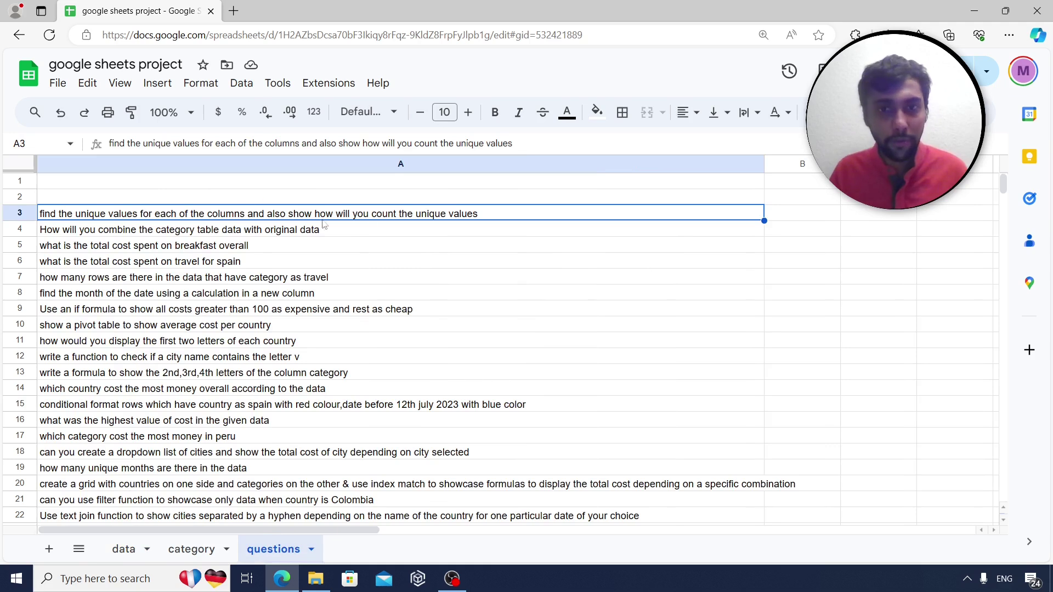
{"action": "left_click", "coordinate": [219, 229]}
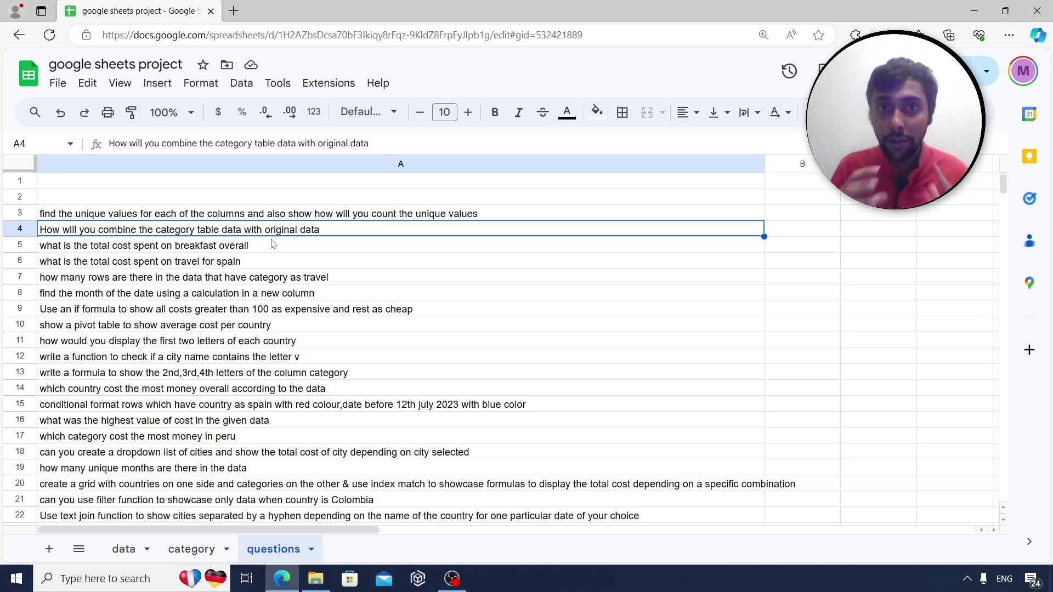
{"action": "left_click", "coordinate": [190, 550]}
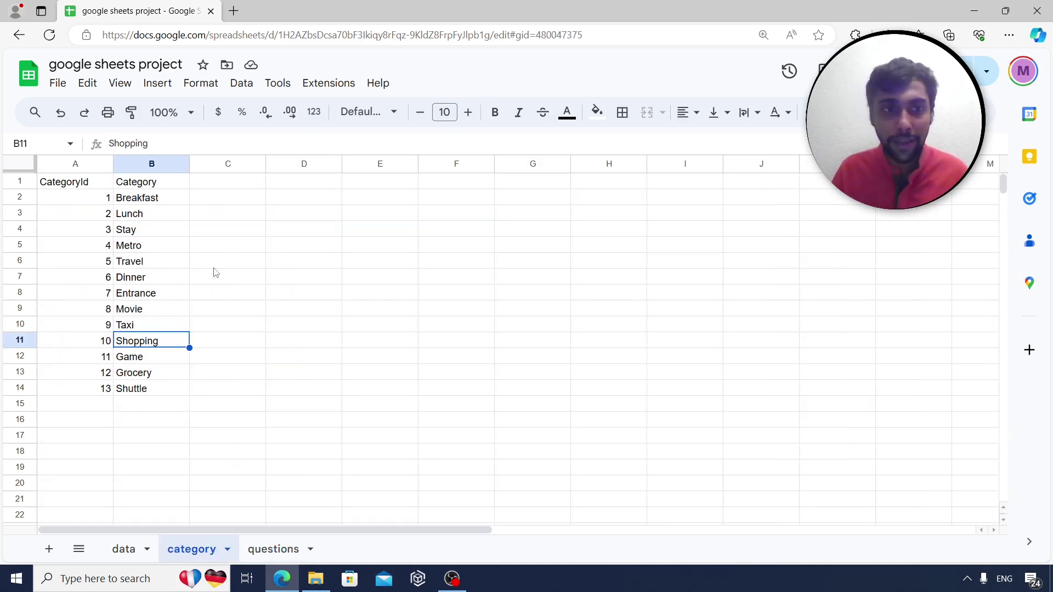
{"action": "left_click_drag", "start_coordinate": [144, 198], "coordinate": [154, 395]}
{"action": "left_click", "coordinate": [132, 556]}
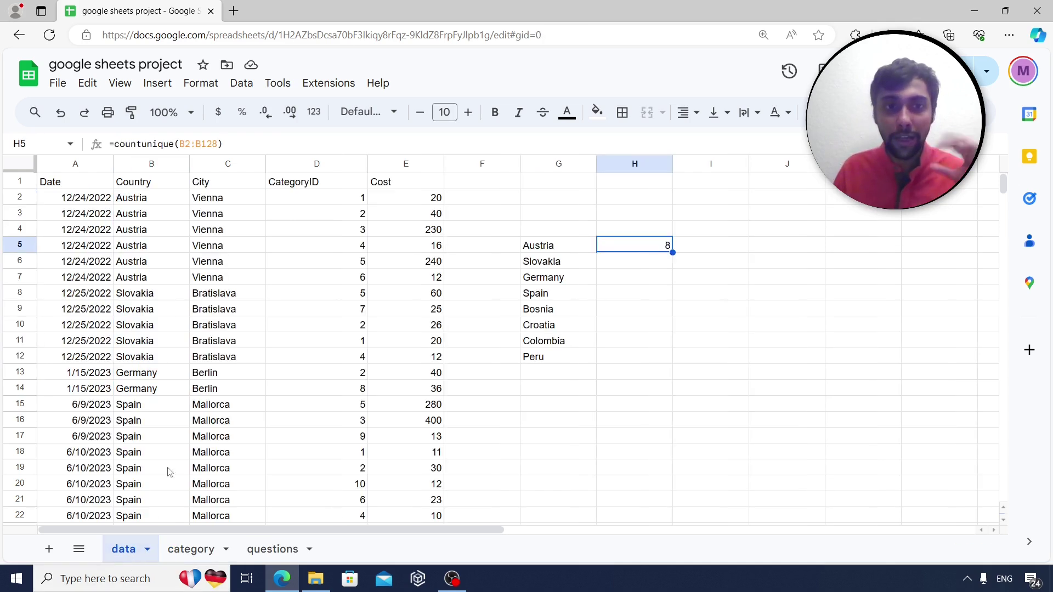
Insert two blank columns to the right of column F on the data sheet, ahead of the unique country list.
{"action": "right_click", "coordinate": [485, 165]}
{"action": "left_click", "coordinate": [535, 259]}
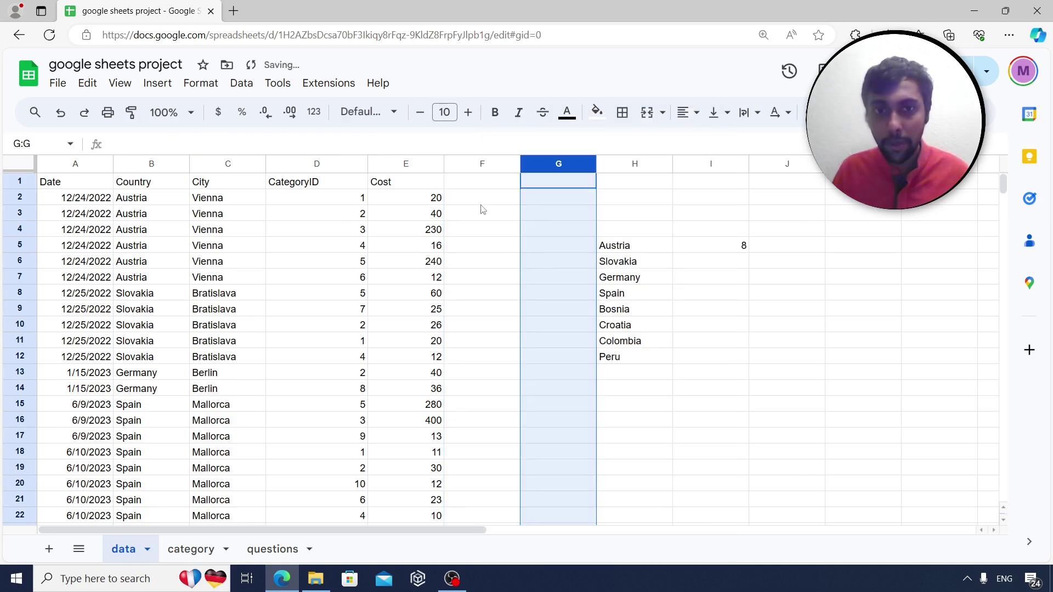
{"action": "right_click", "coordinate": [539, 161]}
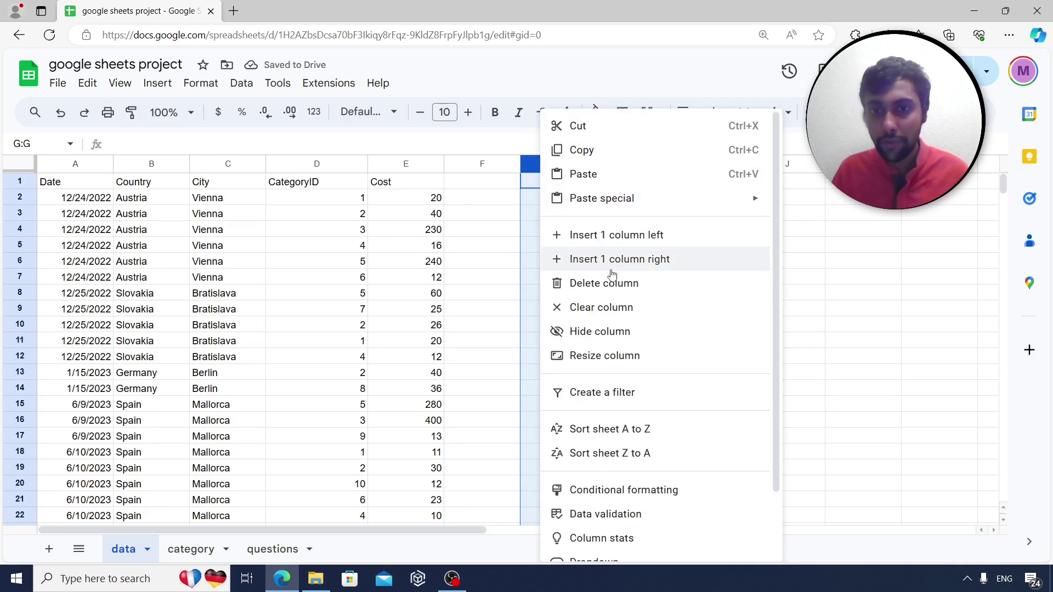
{"action": "left_click", "coordinate": [600, 265]}
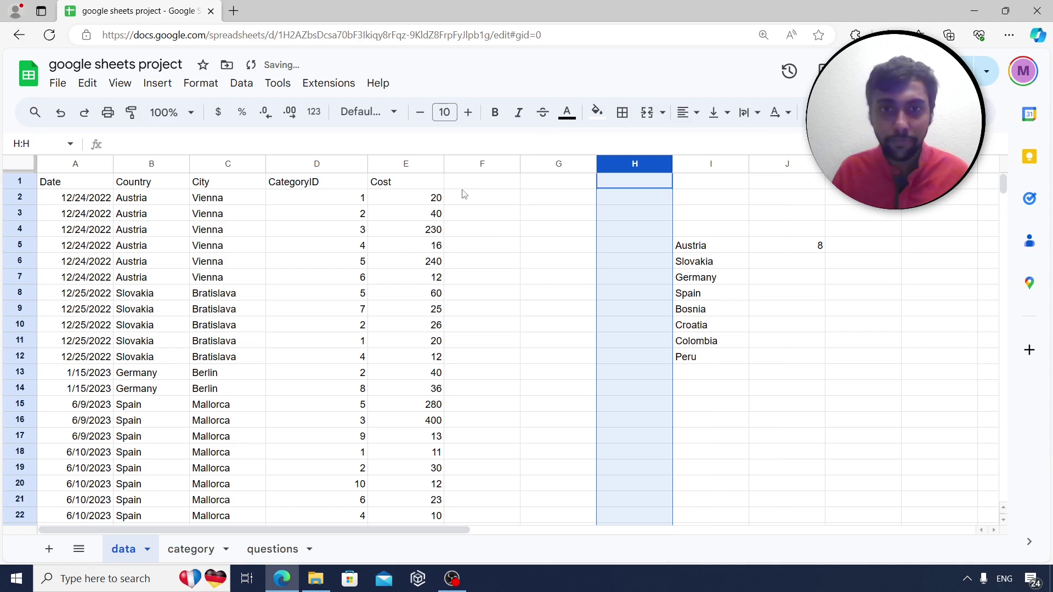
{"action": "left_click", "coordinate": [476, 190]}
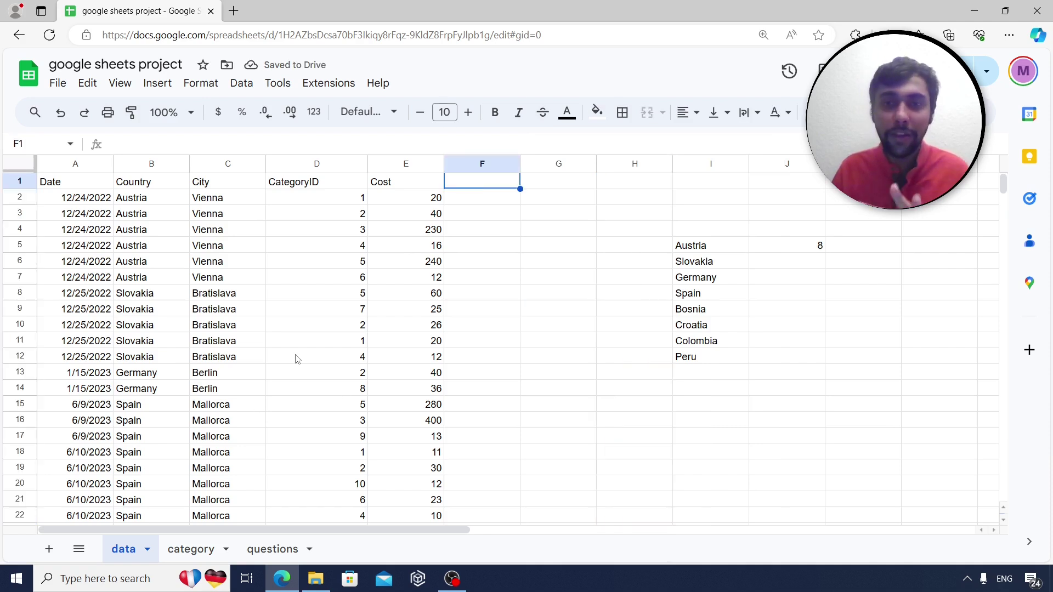
Compare the CategoryID column on the data sheet with the CategoryId column on the category sheet.
{"action": "left_click", "coordinate": [294, 184]}
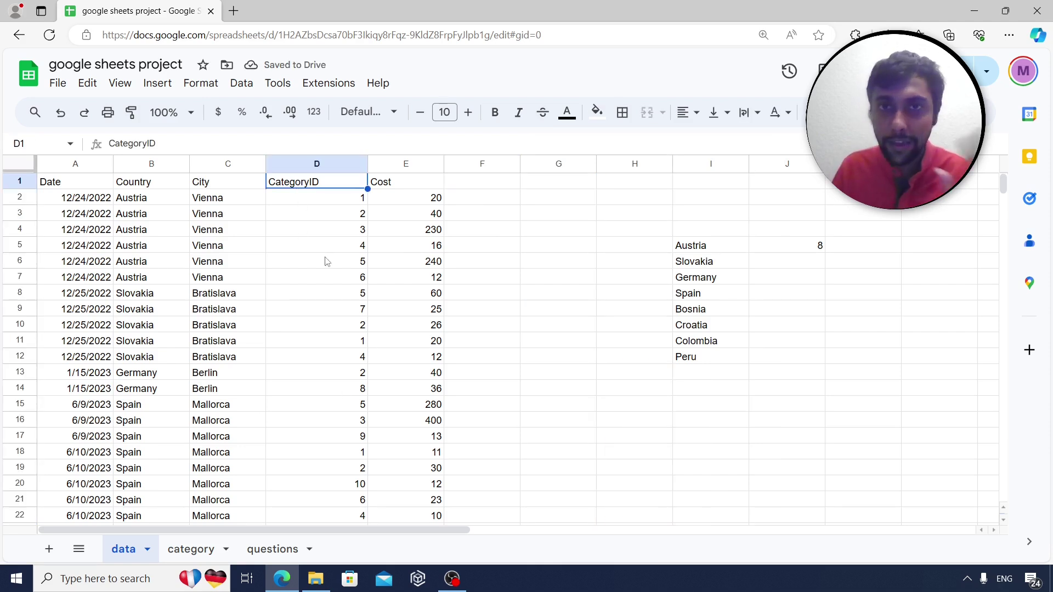
{"action": "left_click", "coordinate": [195, 547]}
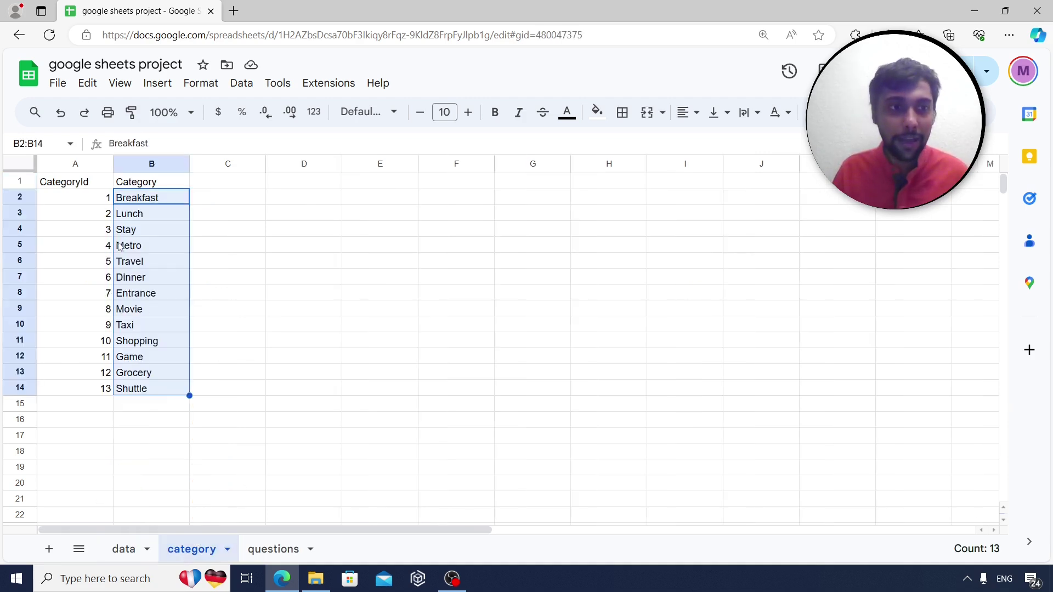
{"action": "left_click", "coordinate": [87, 185]}
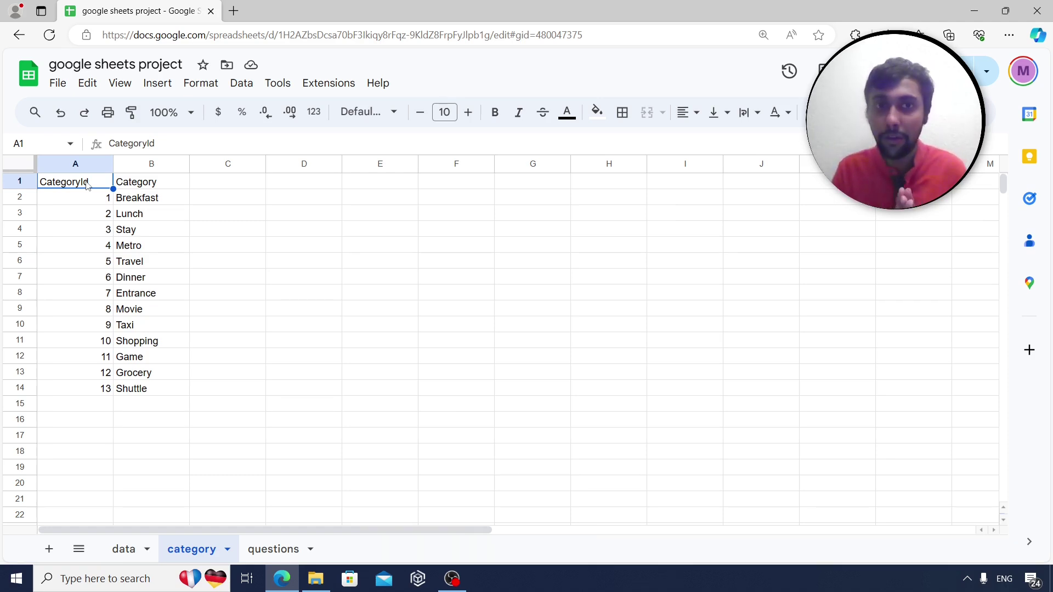
{"action": "left_click", "coordinate": [123, 548]}
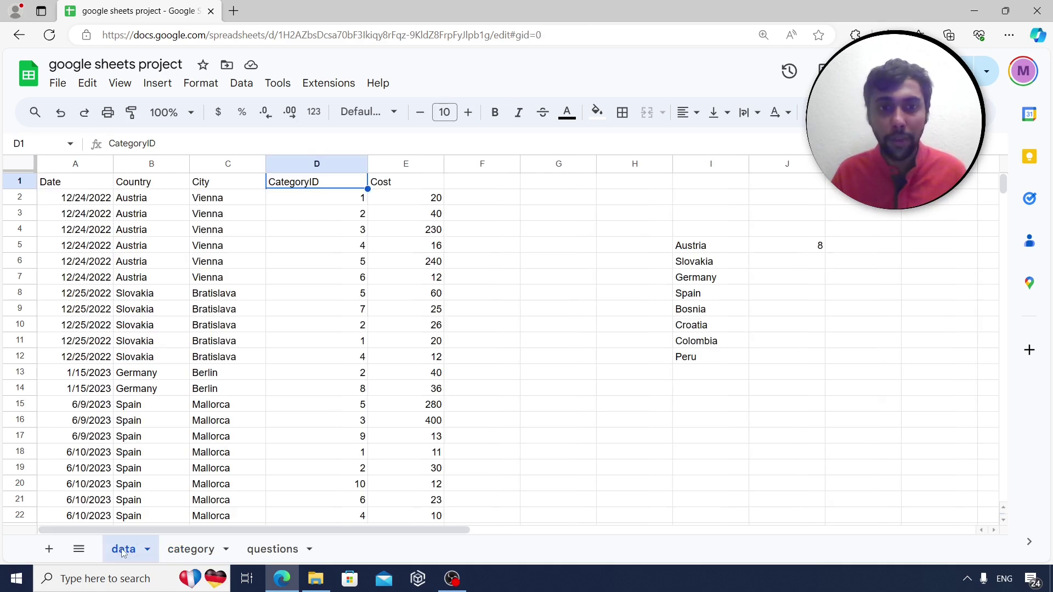
Add the column header "category" in cell F1 of the data sheet.
{"action": "left_click", "coordinate": [487, 188]}
{"action": "type", "text": "category"}
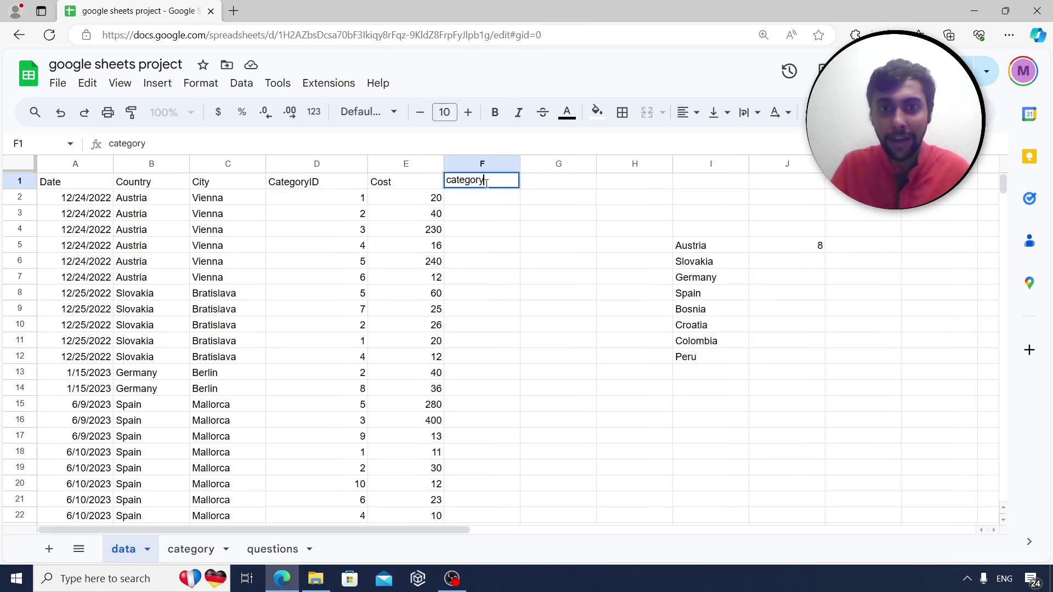
{"action": "key", "text": "Return"}
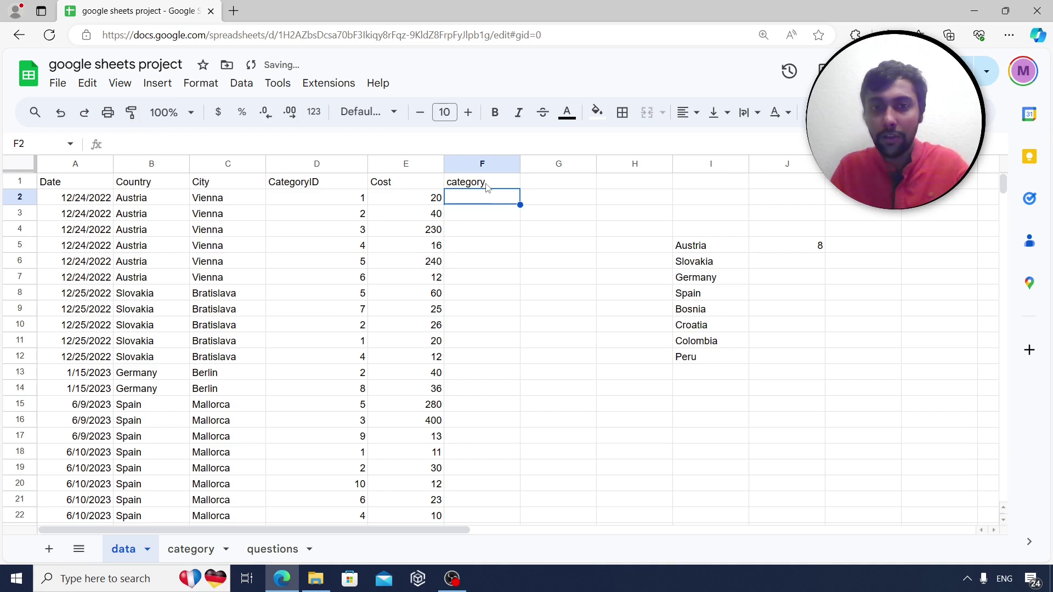
Write the formula =vlookup(D2,category!A2:B14,2,false) in cell F2 to look up the category name by ID.
{"action": "type", "text": "=vlookup("}
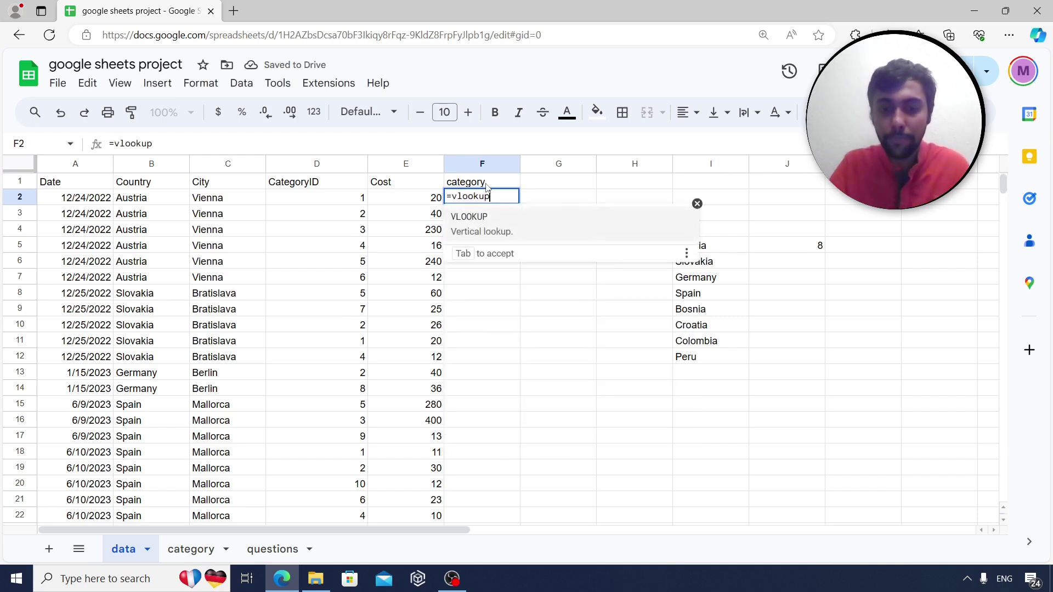
{"action": "key", "text": "BackSpace"}
{"action": "type", "text": "("}
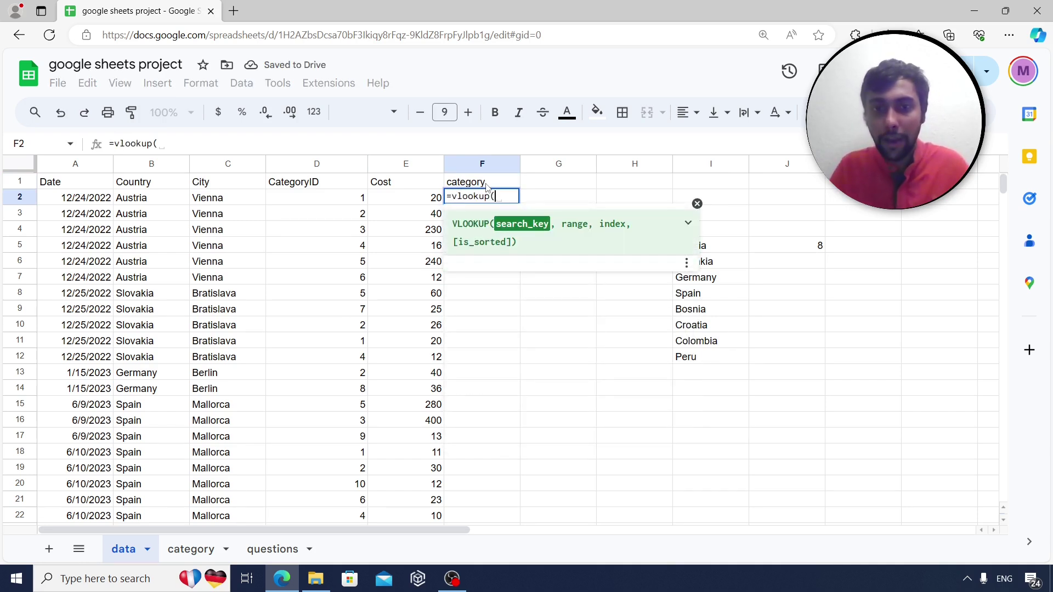
{"action": "left_click", "coordinate": [286, 201]}
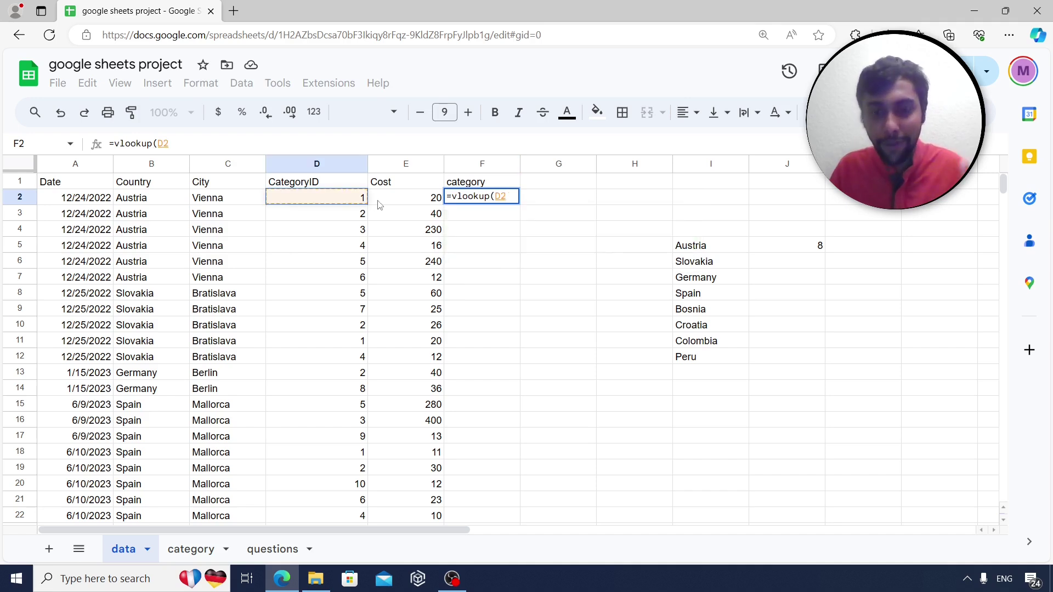
{"action": "type", "text": ","}
{"action": "left_click", "coordinate": [191, 549]}
{"action": "left_click_drag", "start_coordinate": [93, 198], "coordinate": [155, 389]}
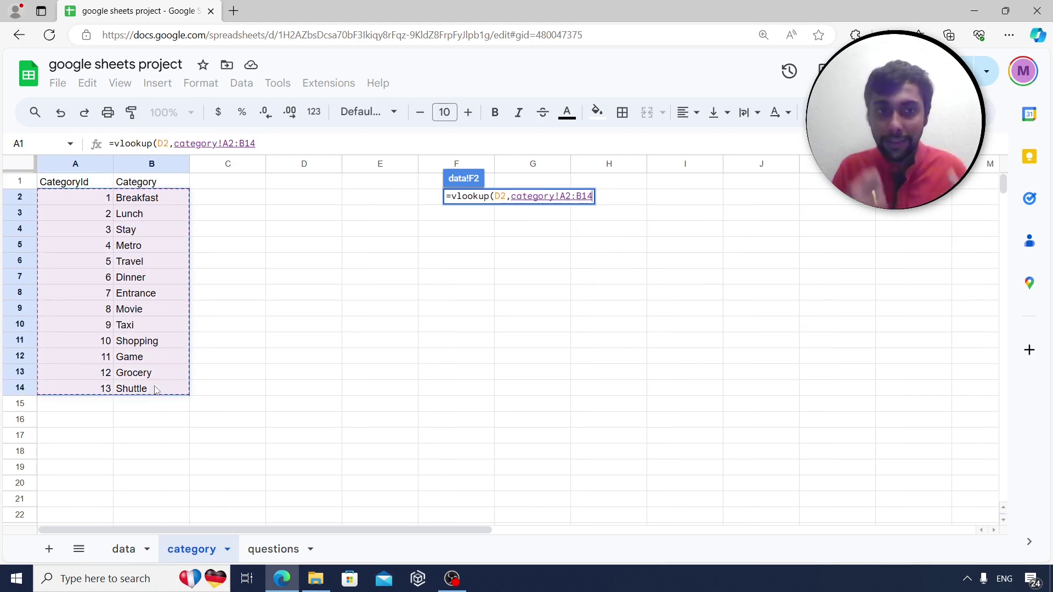
{"action": "type", "text": ",2"}
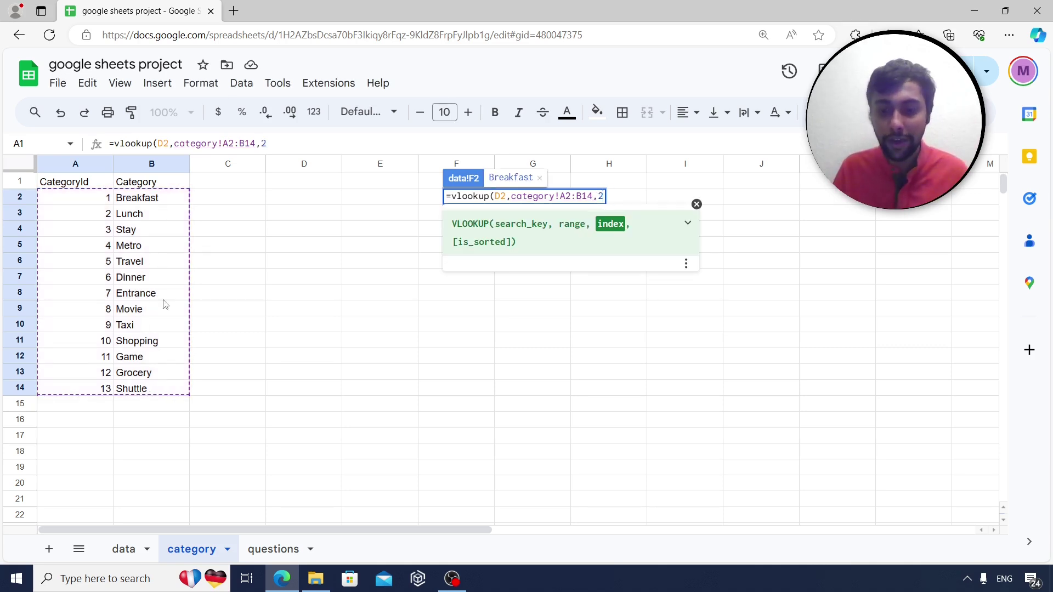
{"action": "type", "text": ",false"}
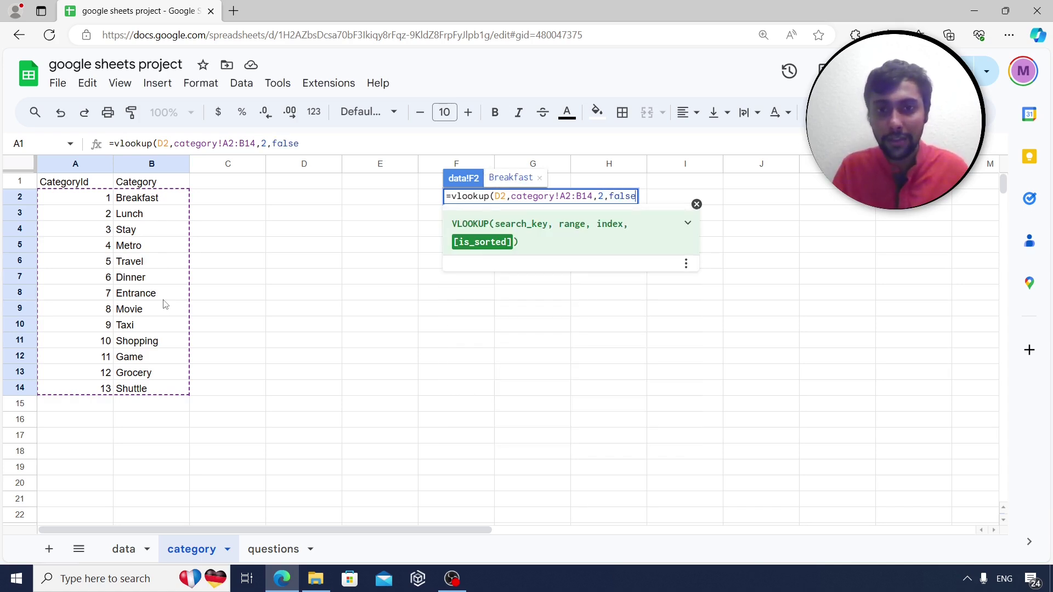
{"action": "type", "text": ")"}
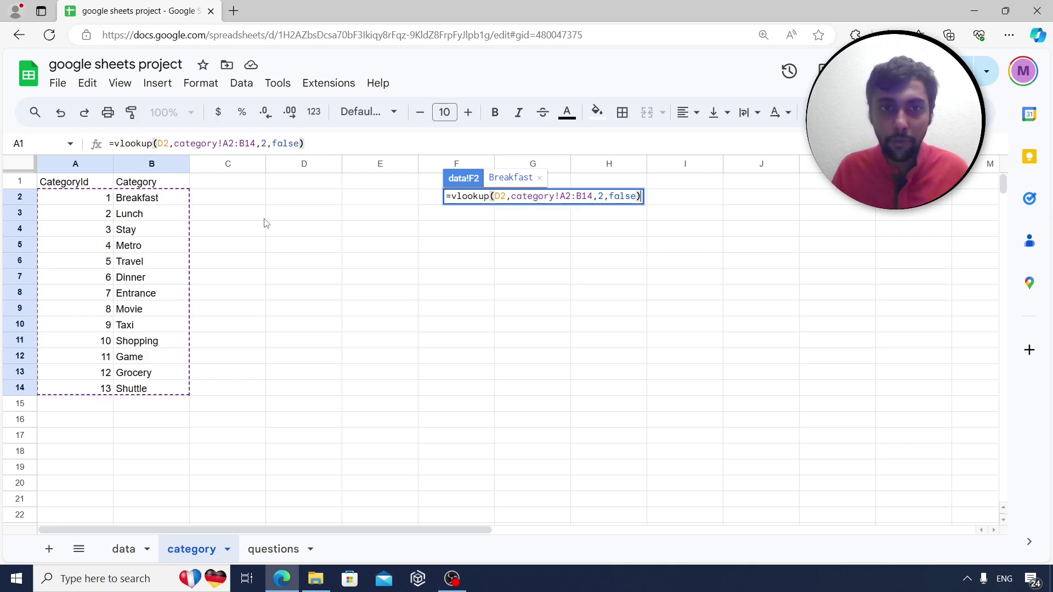
Make the lookup range in the F2 formula absolute as category!$A$2:$B$14 and commit the formula.
{"action": "left_click", "coordinate": [224, 143]}
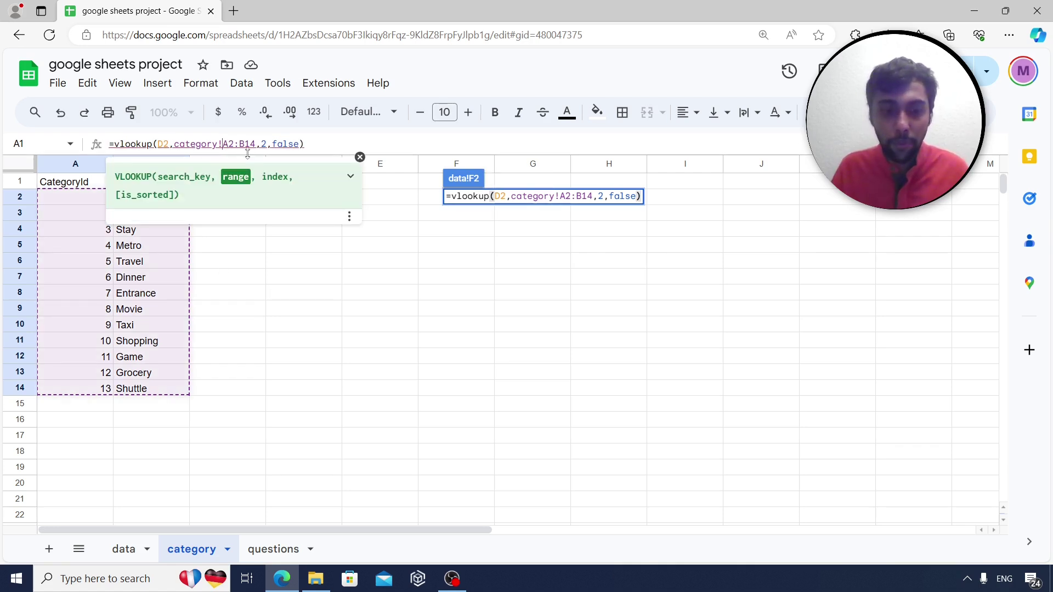
{"action": "type", "text": "$"}
{"action": "key", "text": "Right"}
{"action": "type", "text": "$A$"}
{"action": "key", "text": "Right"}
{"action": "type", "text": "$"}
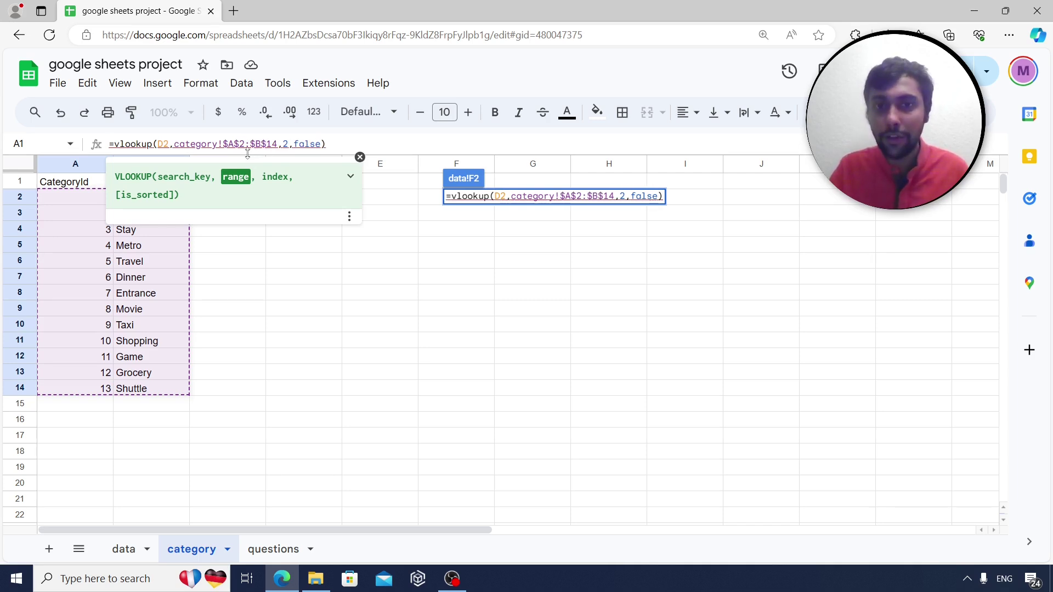
{"action": "key", "text": "Return"}
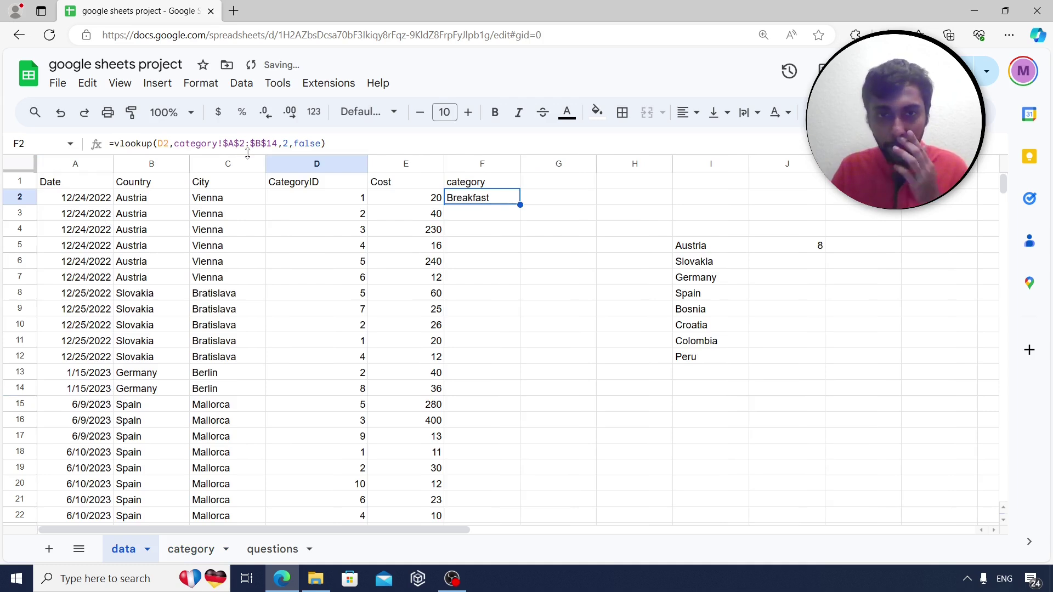
Fill the VLOOKUP formula from F2 down the category column for all data rows.
{"action": "key", "text": "Up"}
{"action": "key", "text": "Left"}
{"action": "key", "text": "Left"}
{"action": "key", "text": "Right"}
{"action": "key", "text": "Right"}
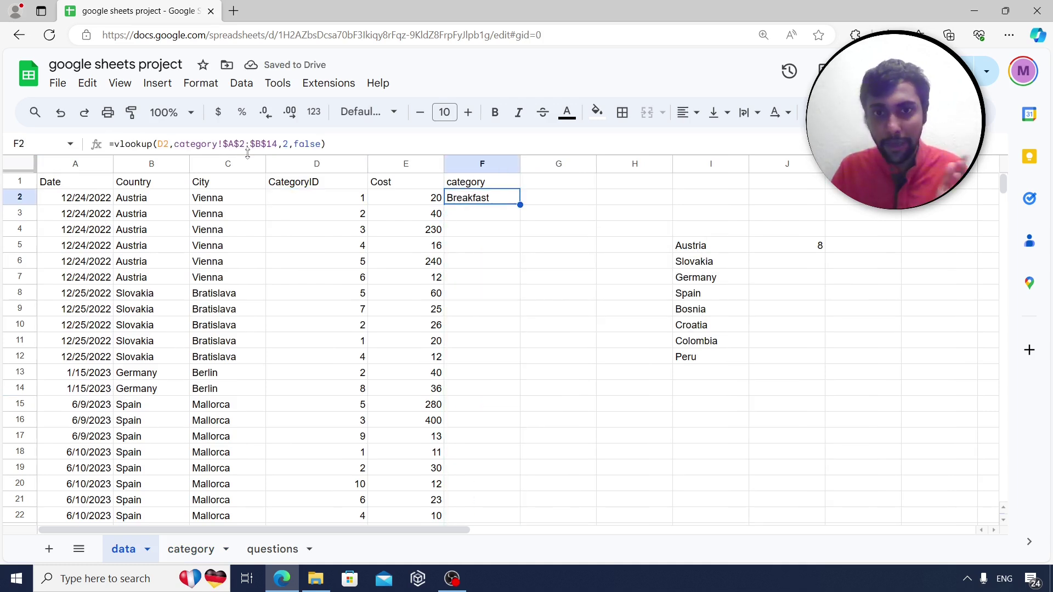
{"action": "key", "text": "Down"}
{"action": "key", "text": "Up"}
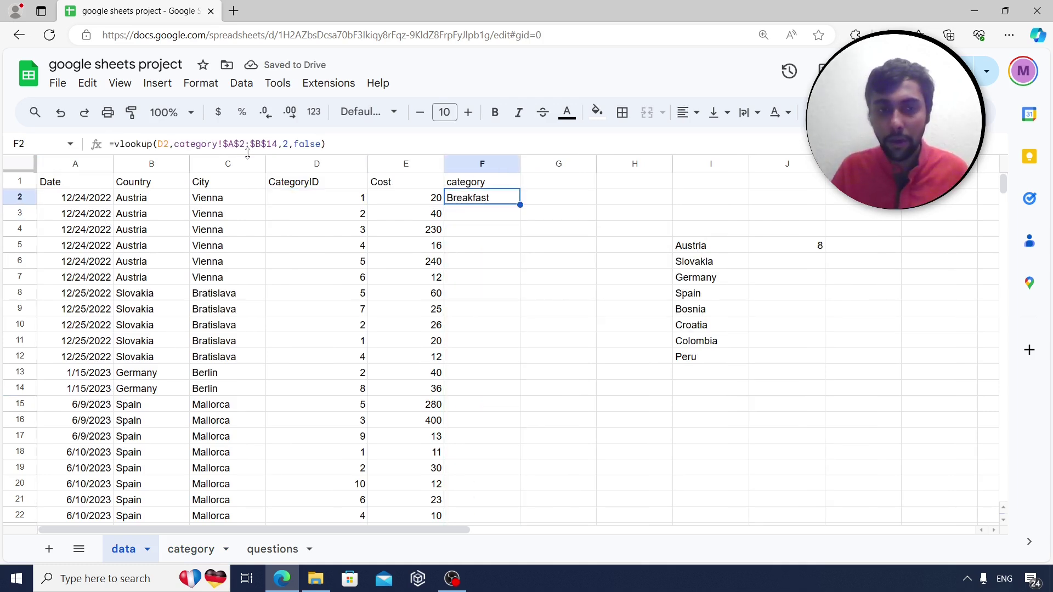
{"action": "double_click", "coordinate": [519, 205]}
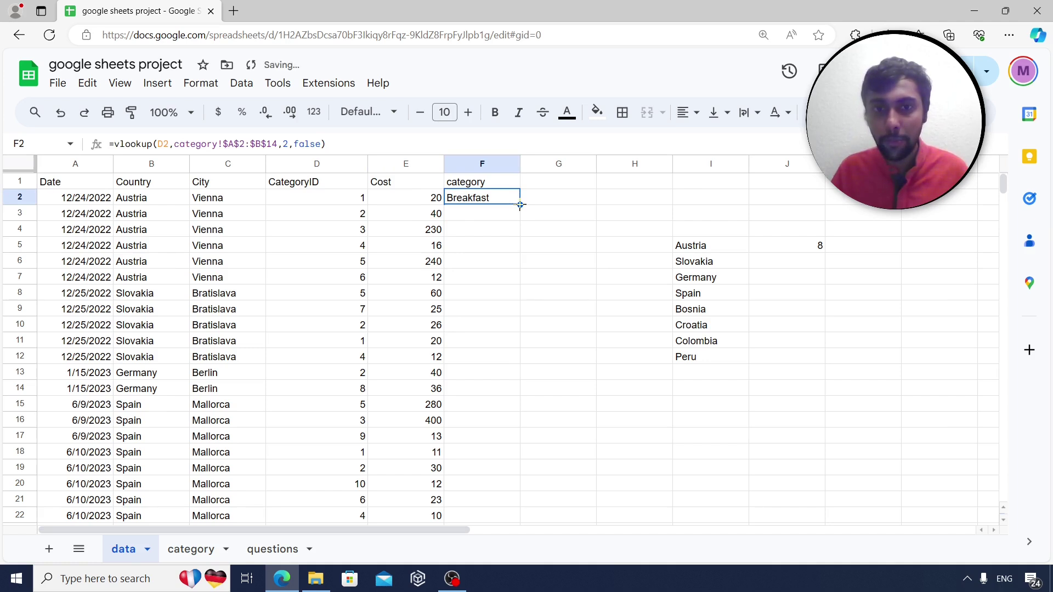
Check the filled category names against their CategoryID values, comparing ID 5 with its entry on the category sheet.
{"action": "key", "text": "Down"}
{"action": "key", "text": "Down"}
{"action": "key", "text": "Down"}
{"action": "key", "text": "Down"}
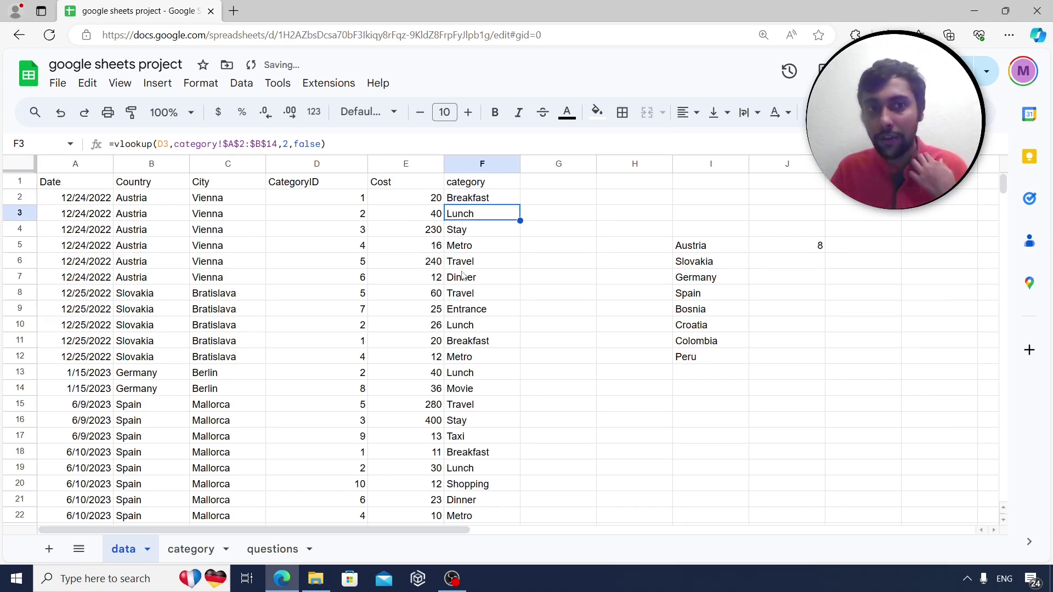
{"action": "key", "text": "Up"}
{"action": "key", "text": "Left"}
{"action": "key", "text": "Left"}
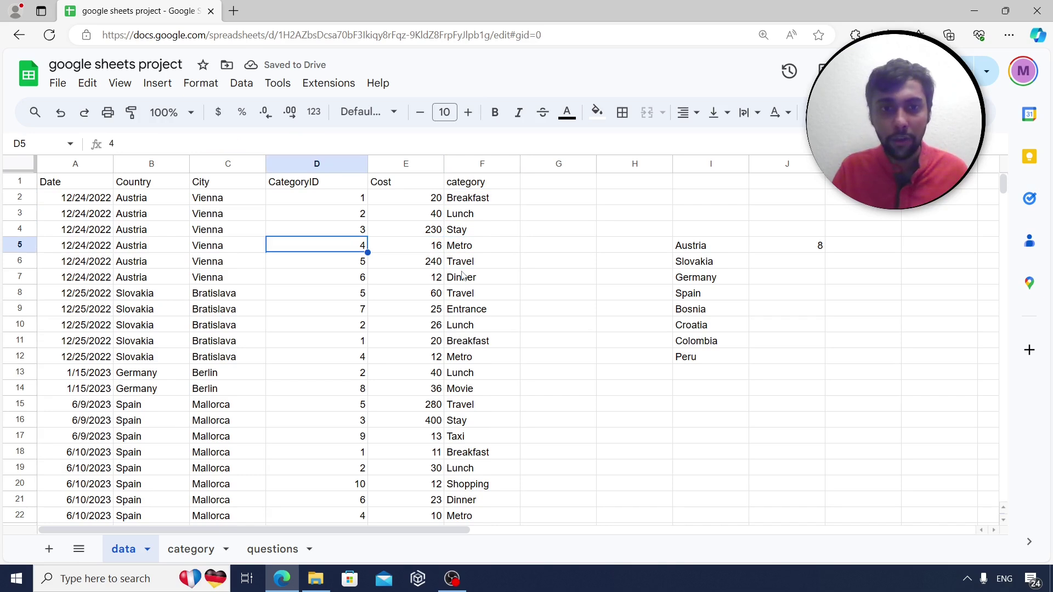
{"action": "key", "text": "Down"}
{"action": "key", "text": "Right"}
{"action": "key", "text": "Right"}
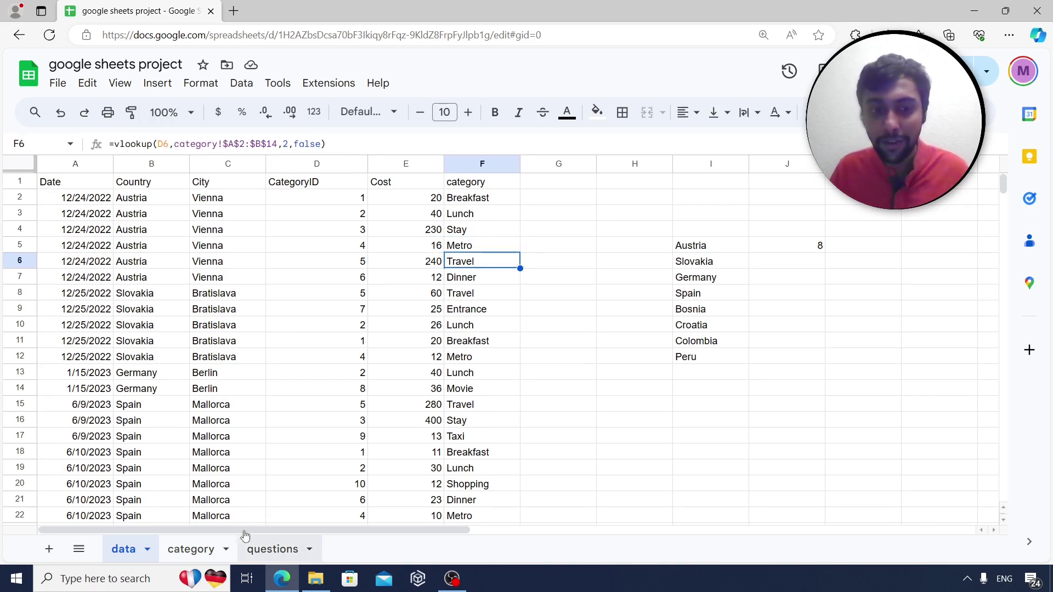
{"action": "left_click", "coordinate": [213, 549]}
{"action": "left_click", "coordinate": [105, 261]}
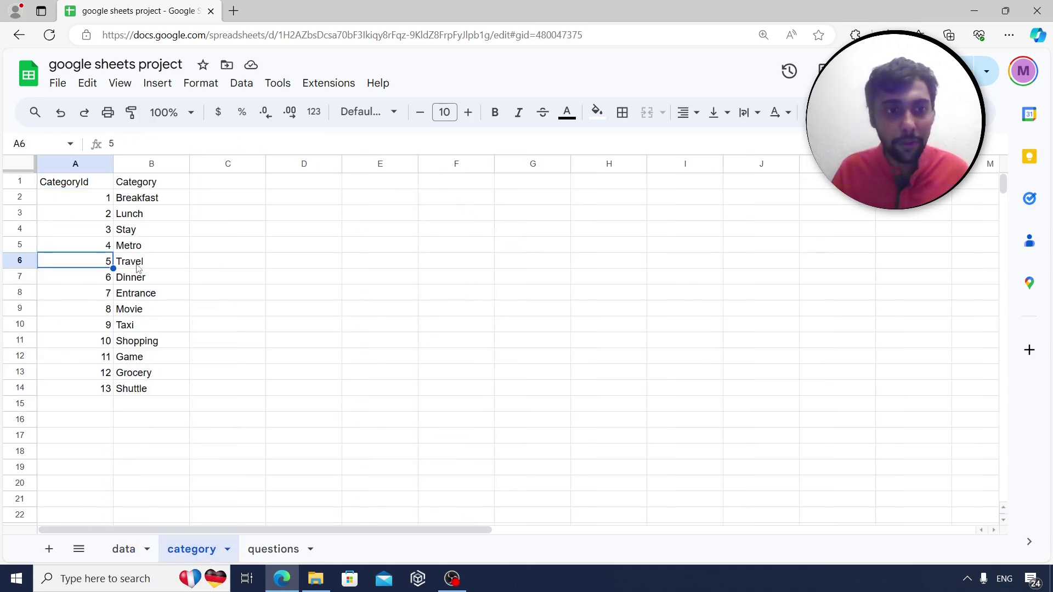
Check the name beside ID 5 on the category sheet and inspect the filled category column on the data sheet.
{"action": "left_click", "coordinate": [140, 265]}
{"action": "left_click", "coordinate": [127, 553]}
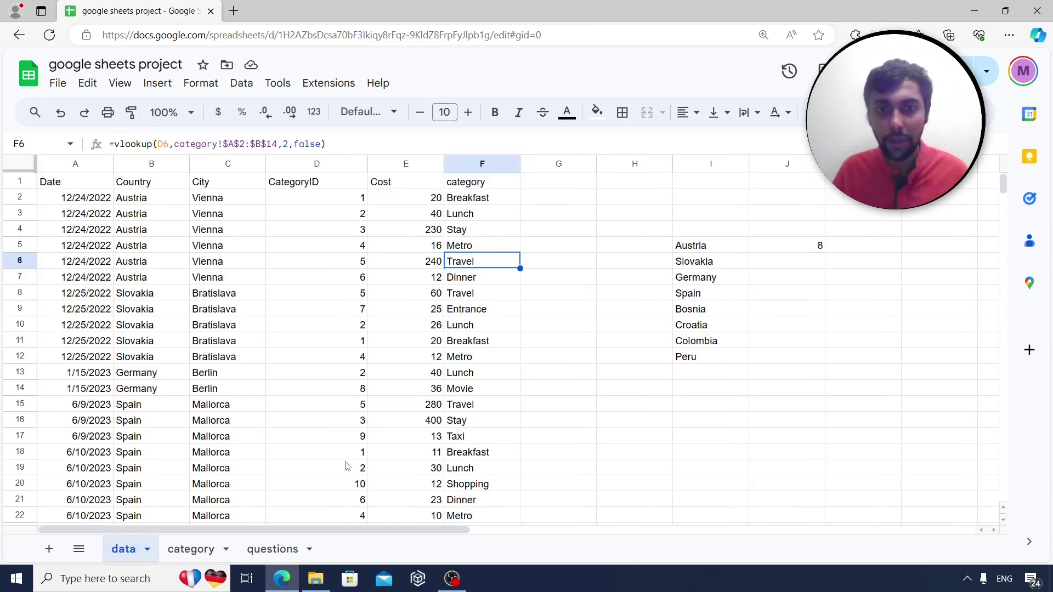
{"action": "left_click", "coordinate": [510, 202]}
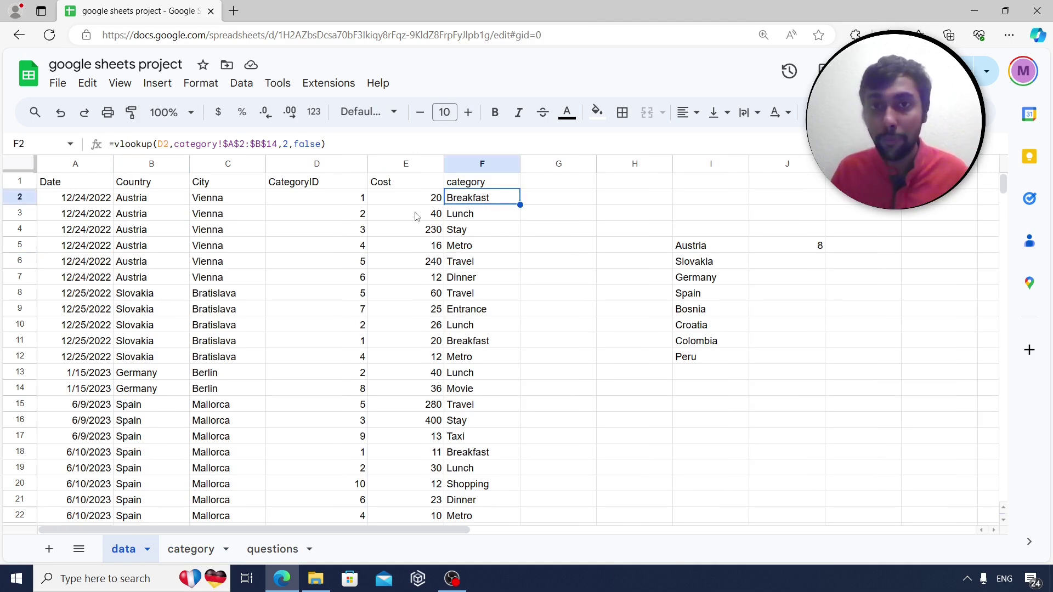
Read the question on the total cost spent on breakfast overall and return to the data sheet.
{"action": "left_click", "coordinate": [272, 549]}
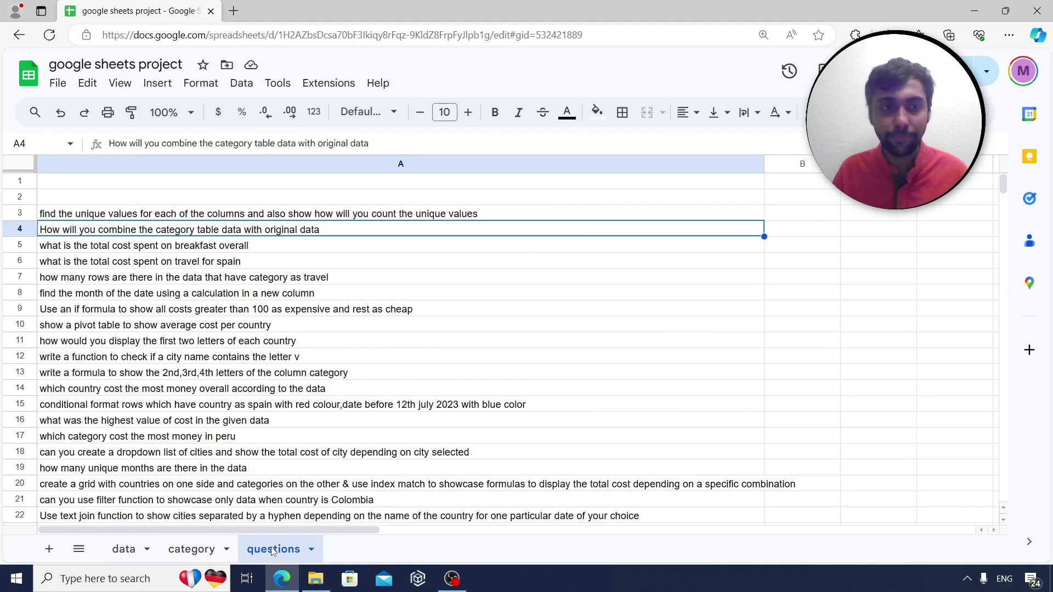
{"action": "left_click", "coordinate": [207, 252]}
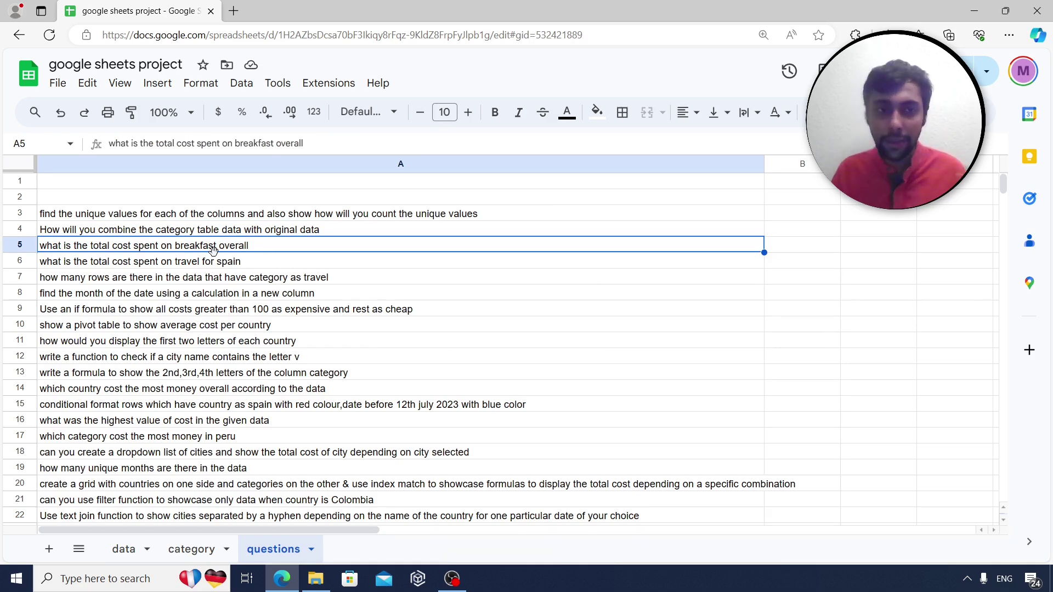
{"action": "left_click", "coordinate": [128, 548]}
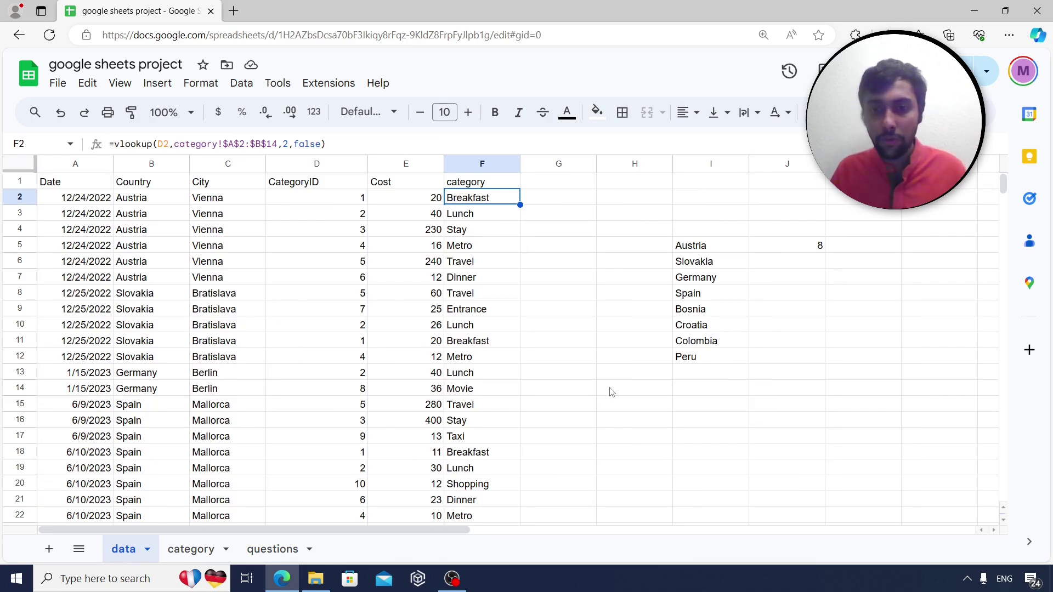
Enter Breakfast in cell H15 as the criterion for the cost total.
{"action": "left_click", "coordinate": [612, 407]}
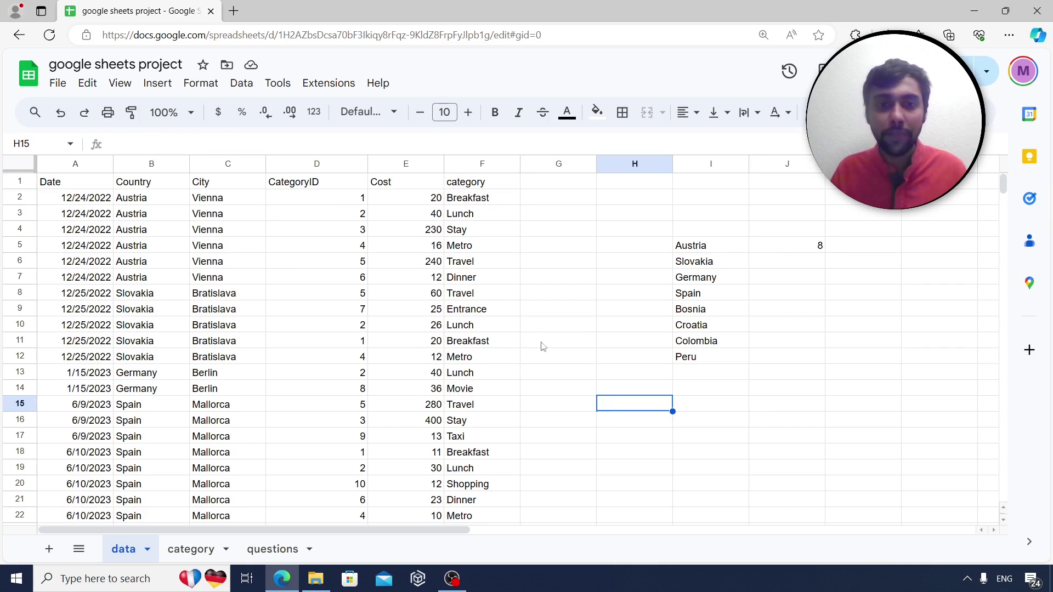
{"action": "left_click", "coordinate": [474, 201]}
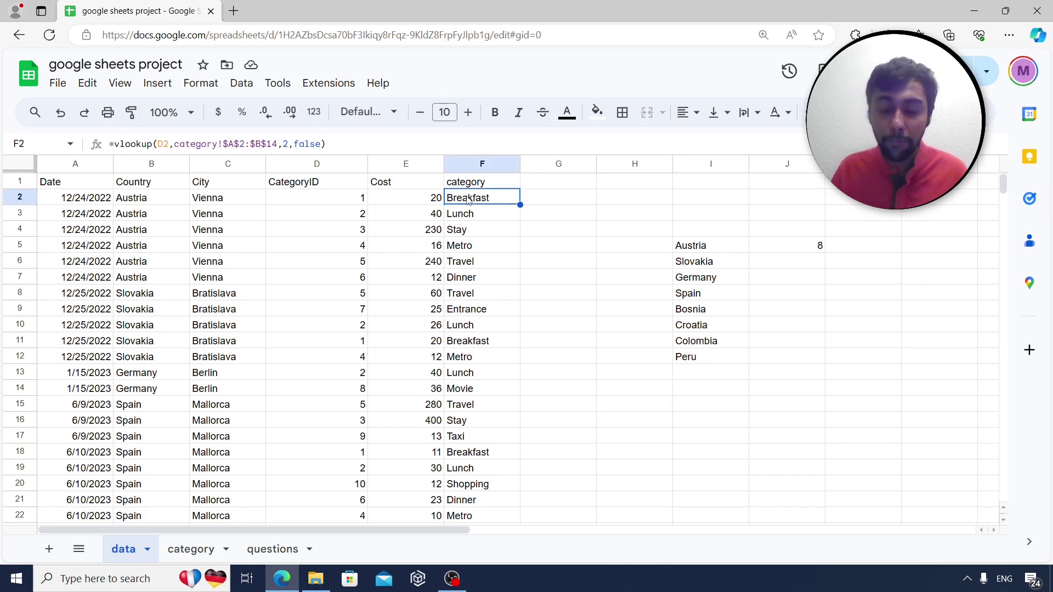
{"action": "left_click", "coordinate": [397, 202]}
{"action": "left_click", "coordinate": [632, 410]}
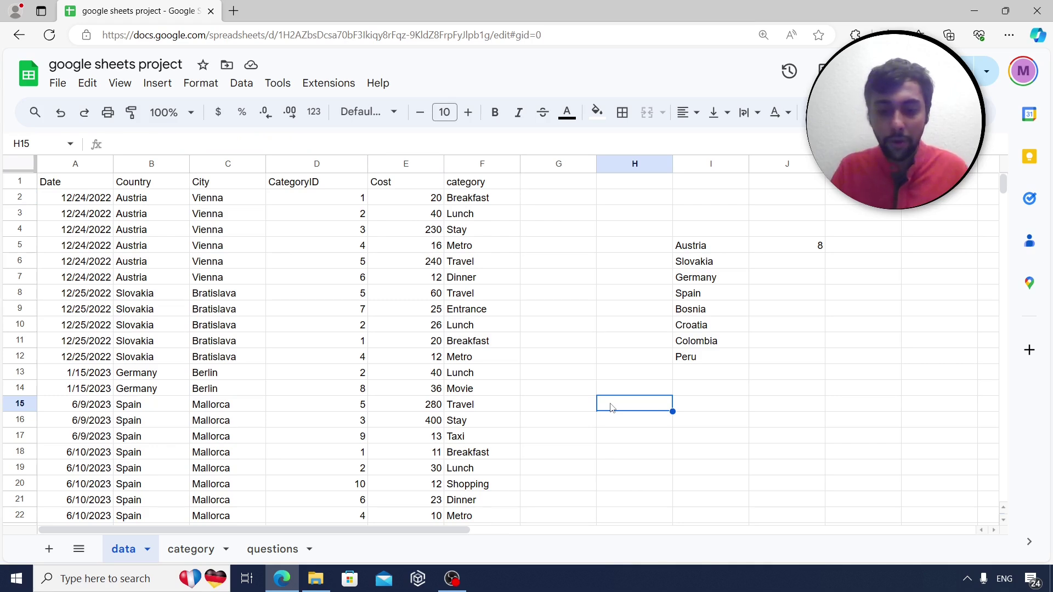
{"action": "type", "text": "Breakfast"}
{"action": "key", "text": "Return"}
Begin a SUMIF formula in H16 with the category range F2:F128 and H15 as the criterion.
{"action": "type", "text": "=sumif"}
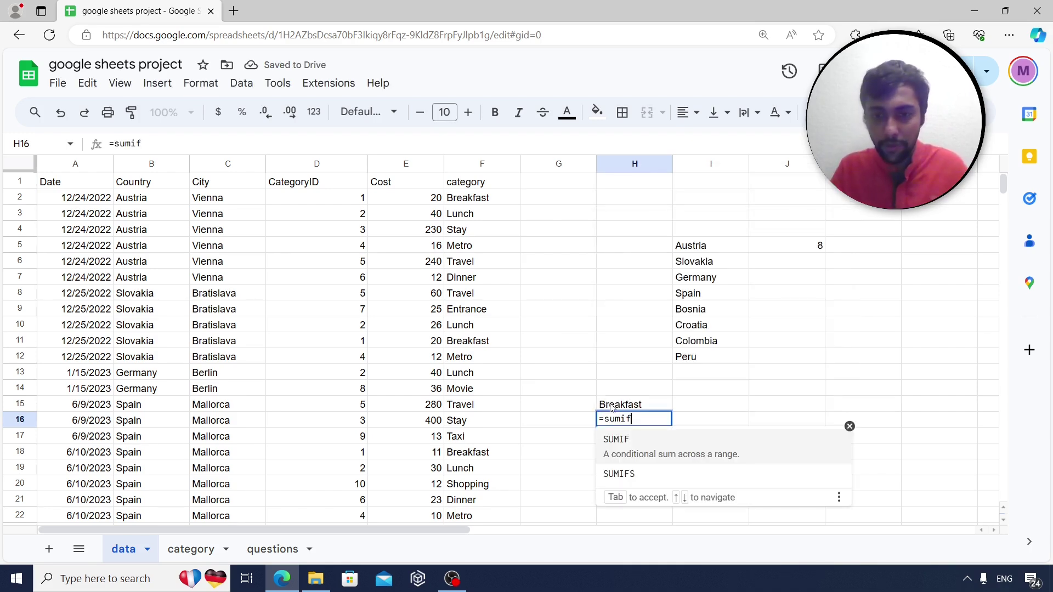
{"action": "type", "text": "("}
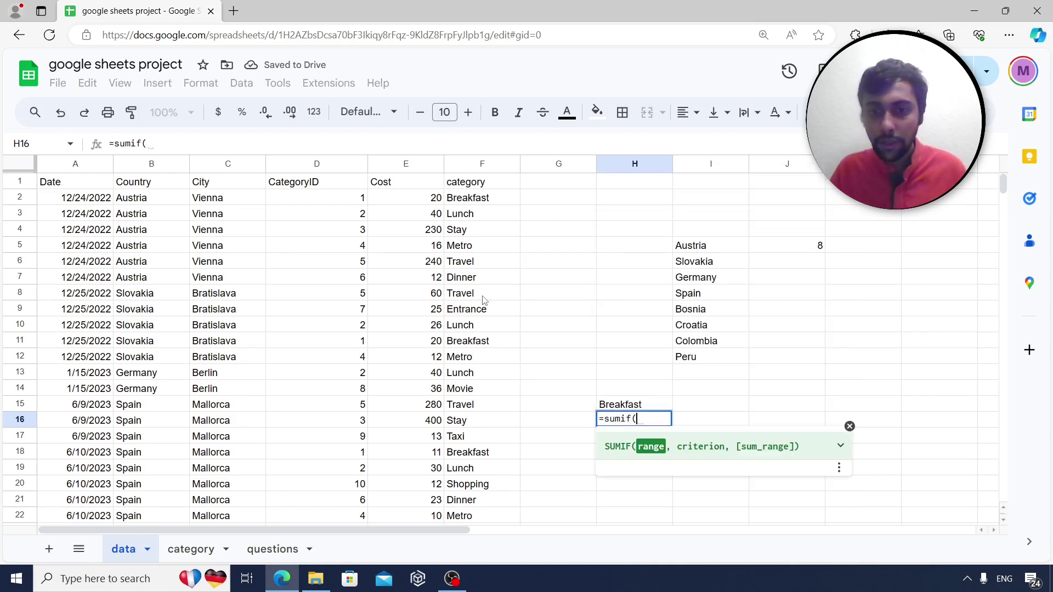
{"action": "left_click", "coordinate": [472, 203]}
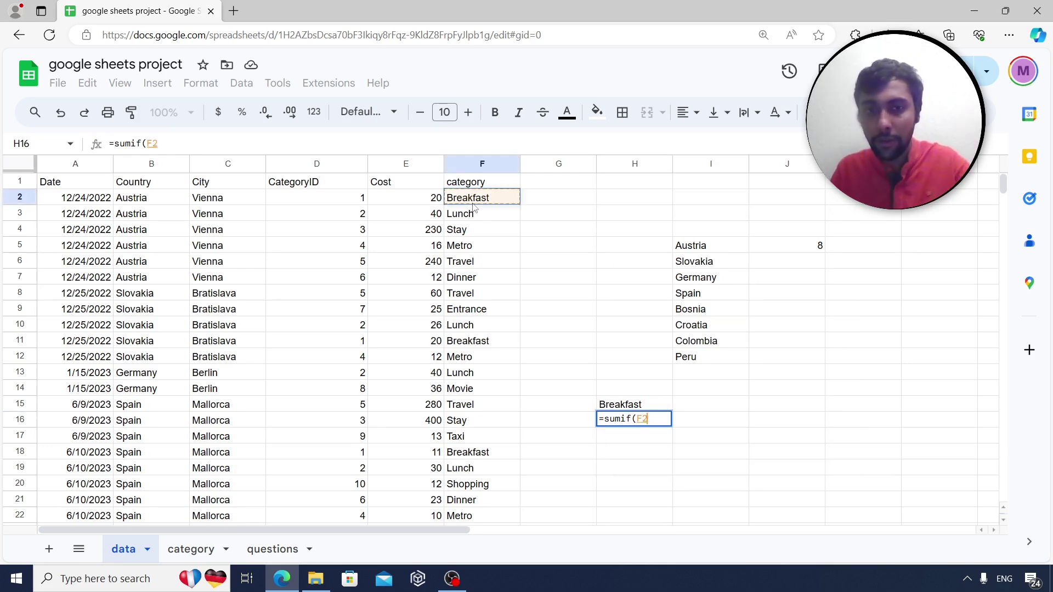
{"action": "key", "text": "ctrl+shift+Down"}
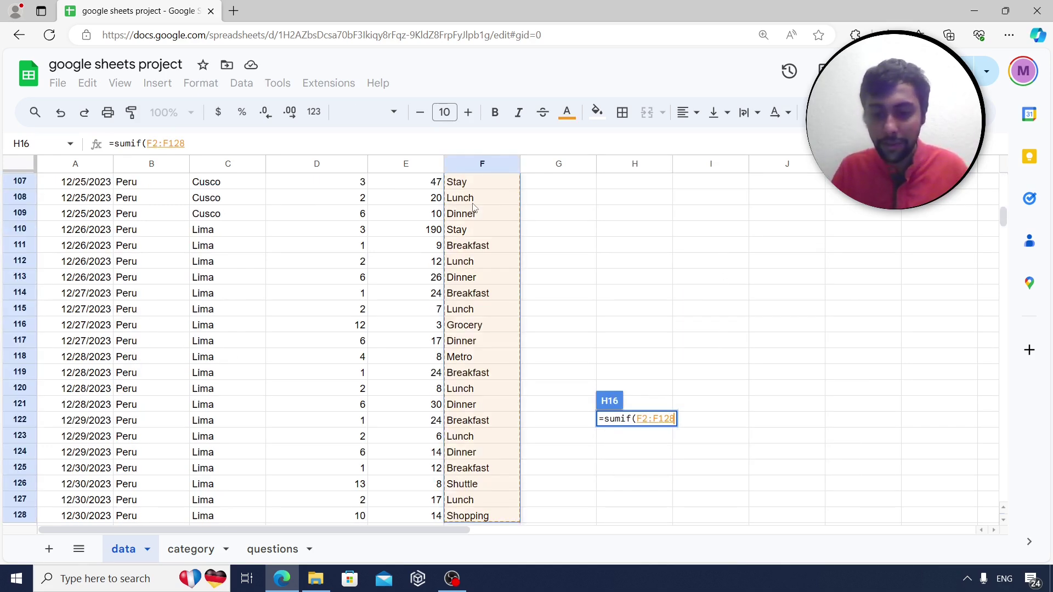
{"action": "type", "text": ","}
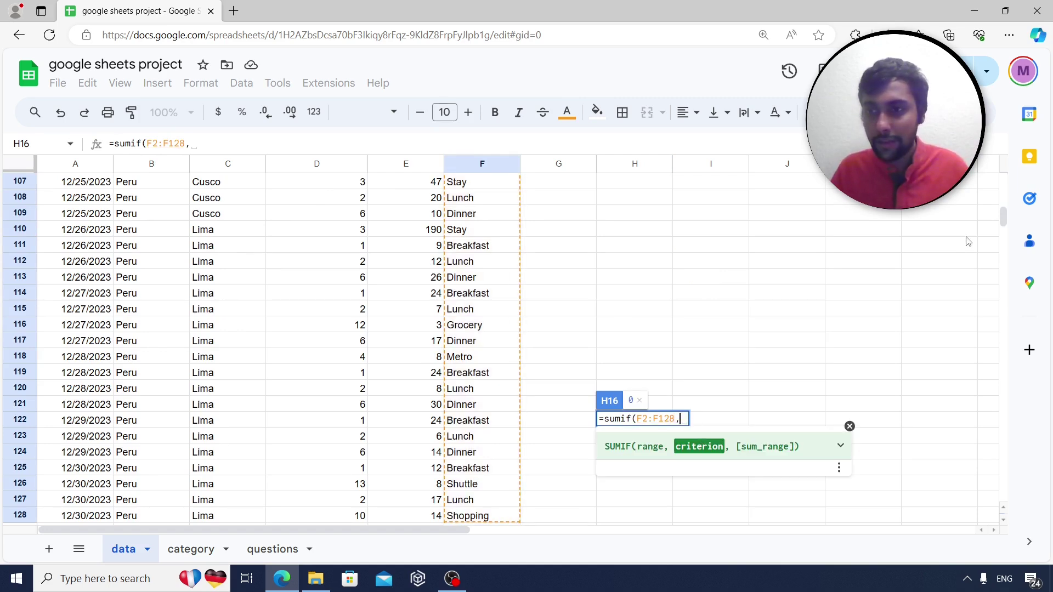
{"action": "left_click_drag", "start_coordinate": [1001, 218], "coordinate": [1004, 184]}
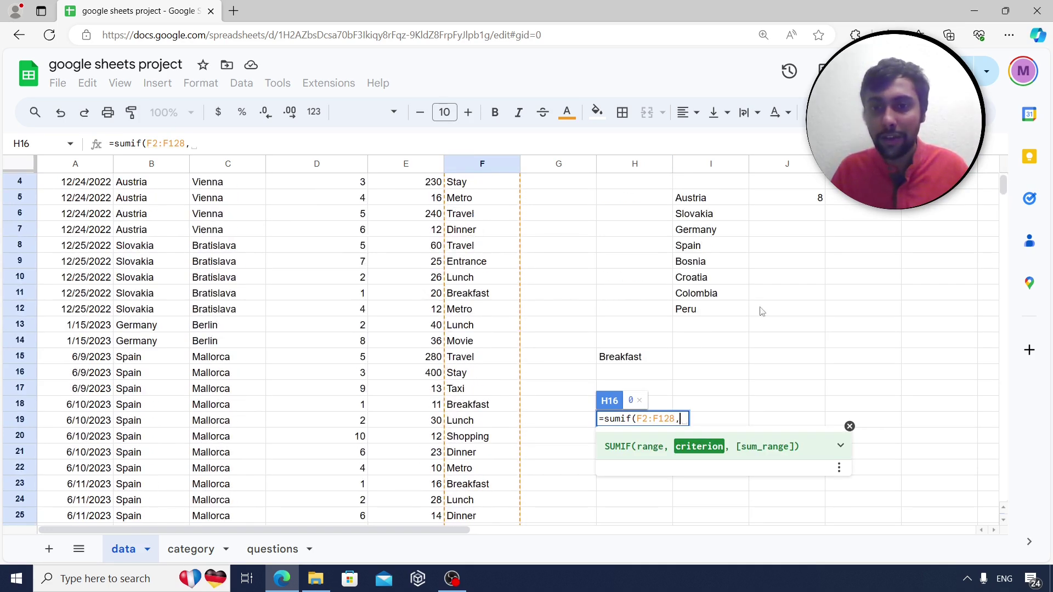
{"action": "left_click", "coordinate": [635, 359]}
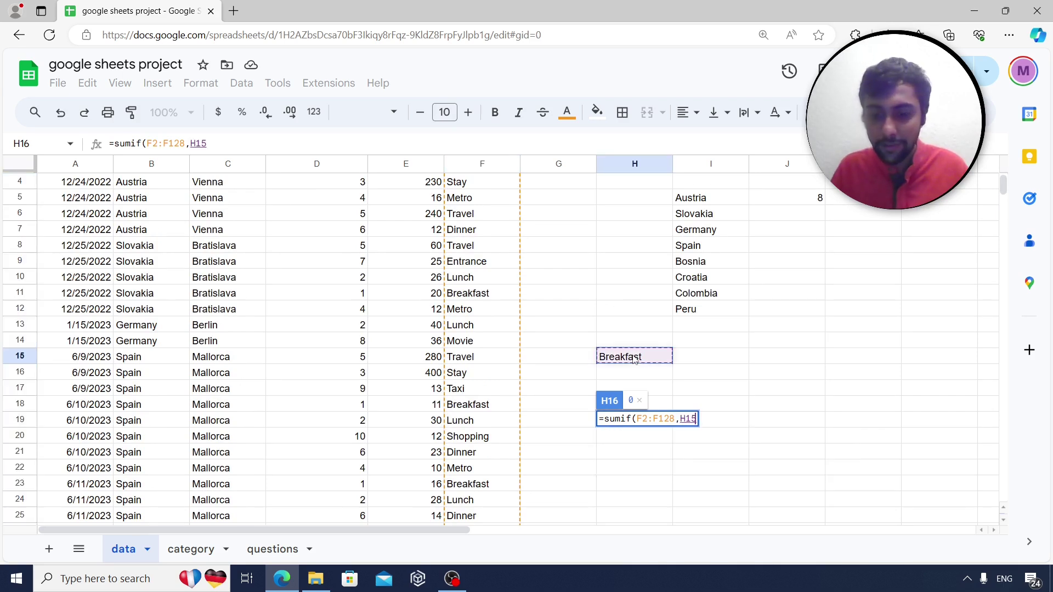
{"action": "type", "text": ","}
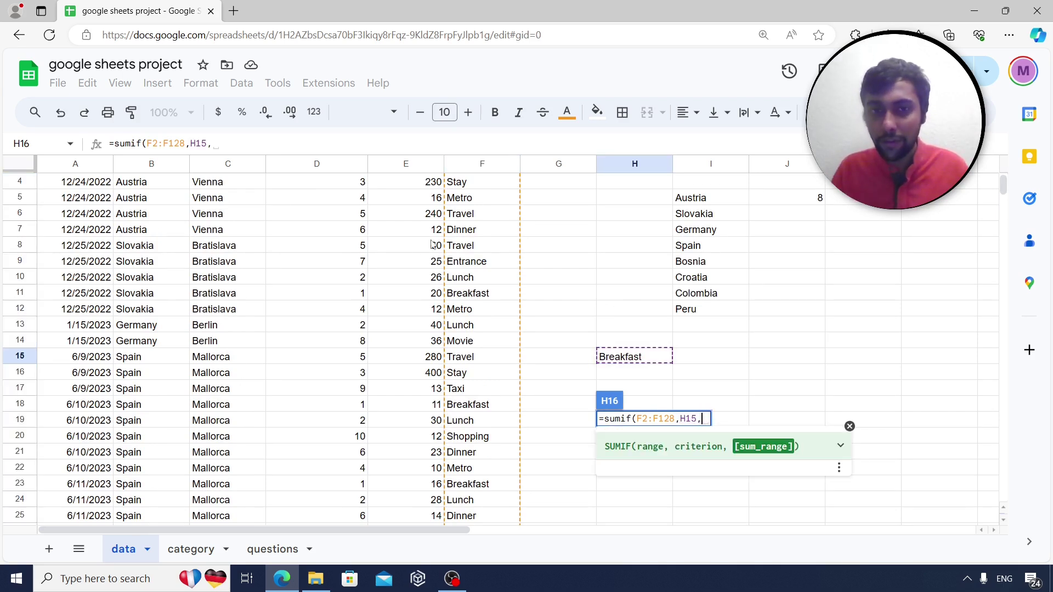
Complete the SUMIF formula in H16 with the cost range E2:E128 as the sum range and commit it.
{"action": "scroll", "coordinate": [495, 257], "scroll_direction": "up", "scroll_amount": 1}
{"action": "left_click", "coordinate": [423, 201]}
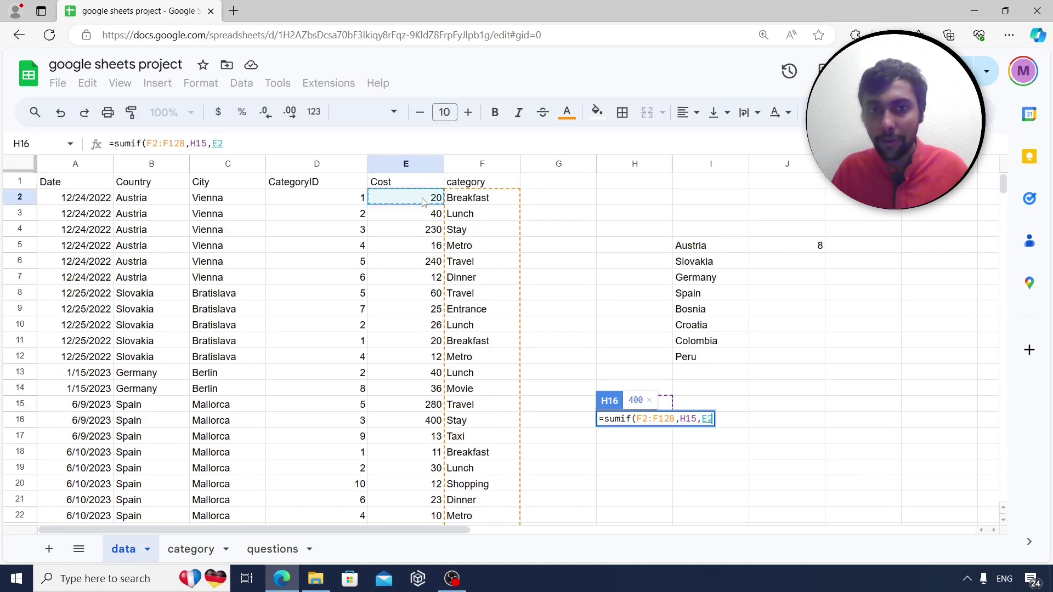
{"action": "key", "text": "ctrl+shift+Down"}
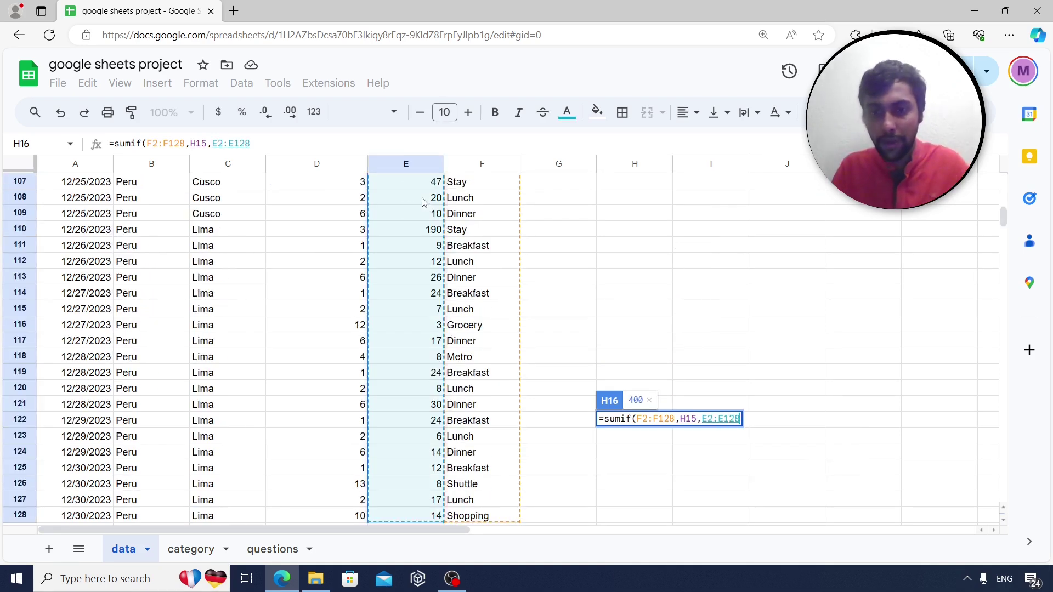
{"action": "type", "text": ")"}
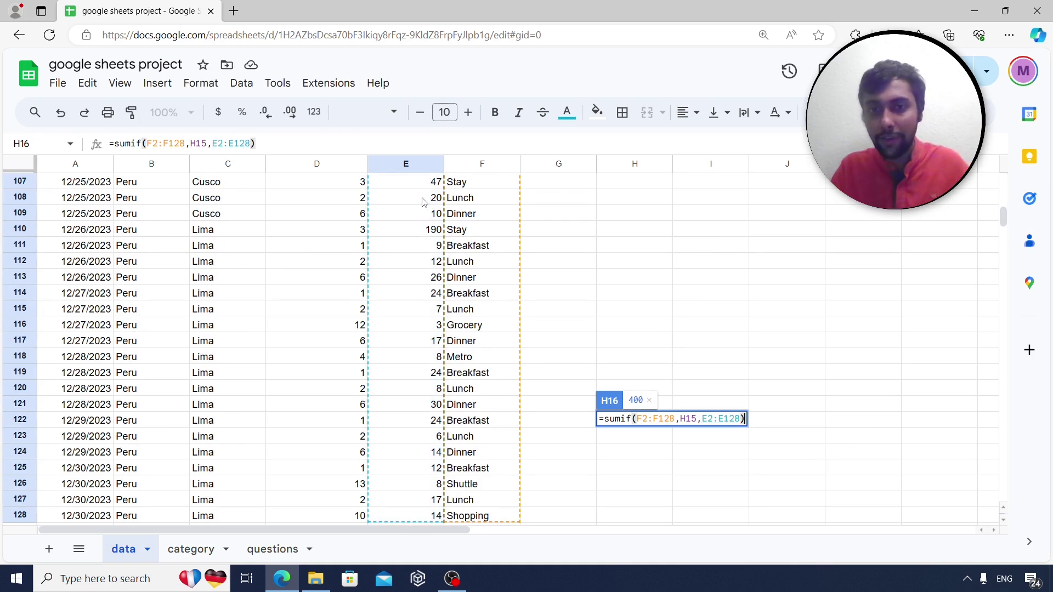
{"action": "key", "text": "Return"}
{"action": "key", "text": "Up"}
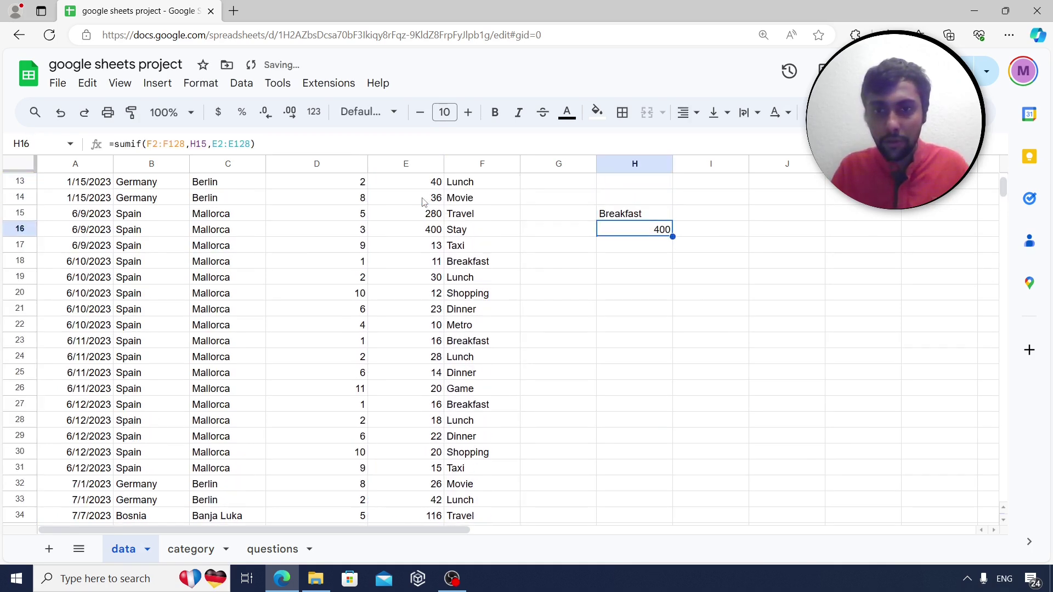
Add a filter to the data table and show only the Breakfast rows in the category column.
{"action": "scroll", "coordinate": [725, 251], "scroll_direction": "up", "scroll_amount": 2}
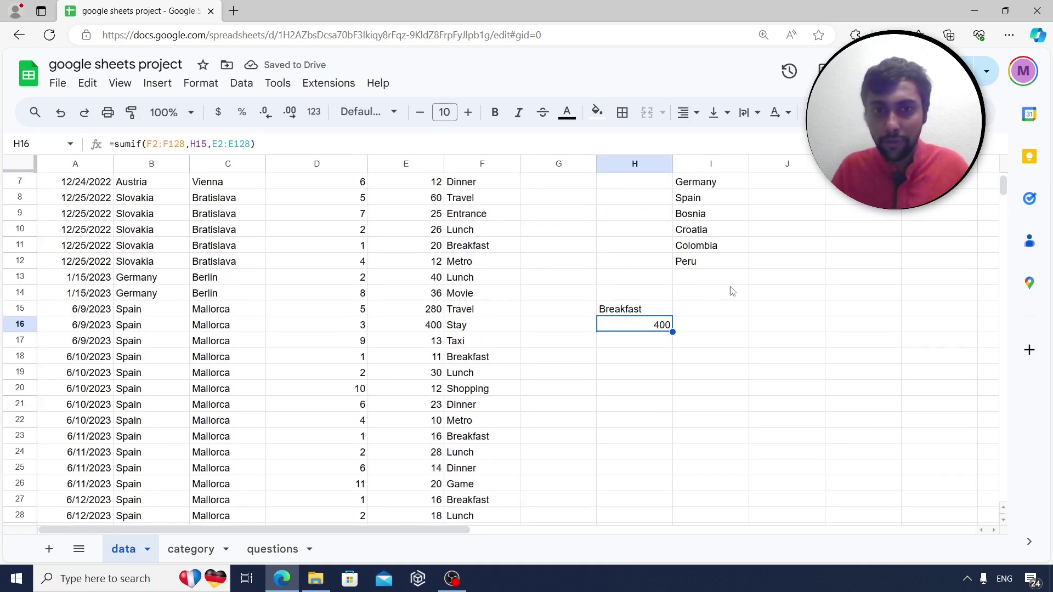
{"action": "scroll", "coordinate": [717, 339], "scroll_direction": "up", "scroll_amount": 2}
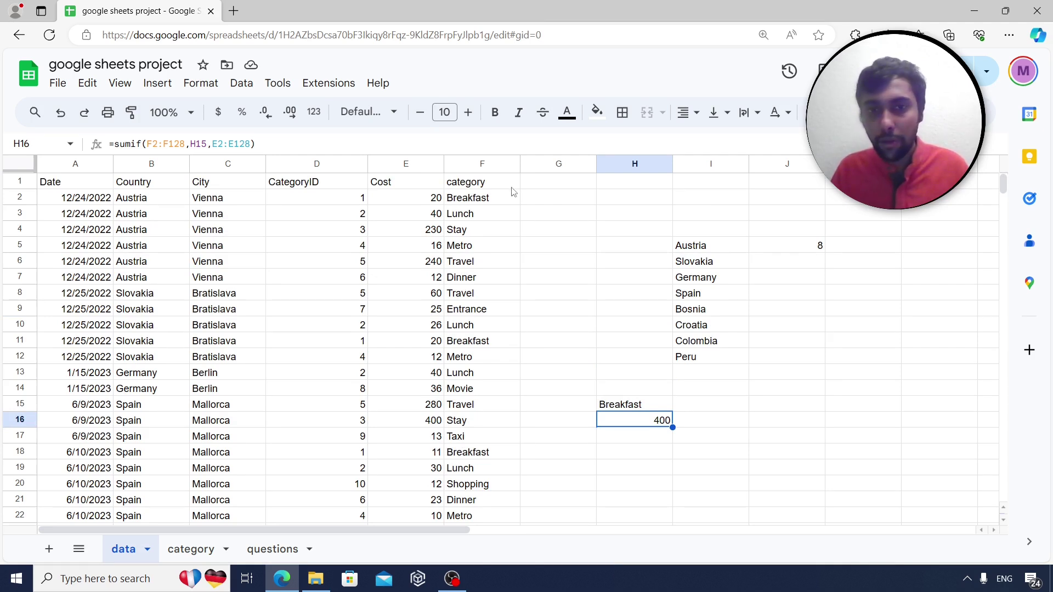
{"action": "left_click", "coordinate": [492, 184]}
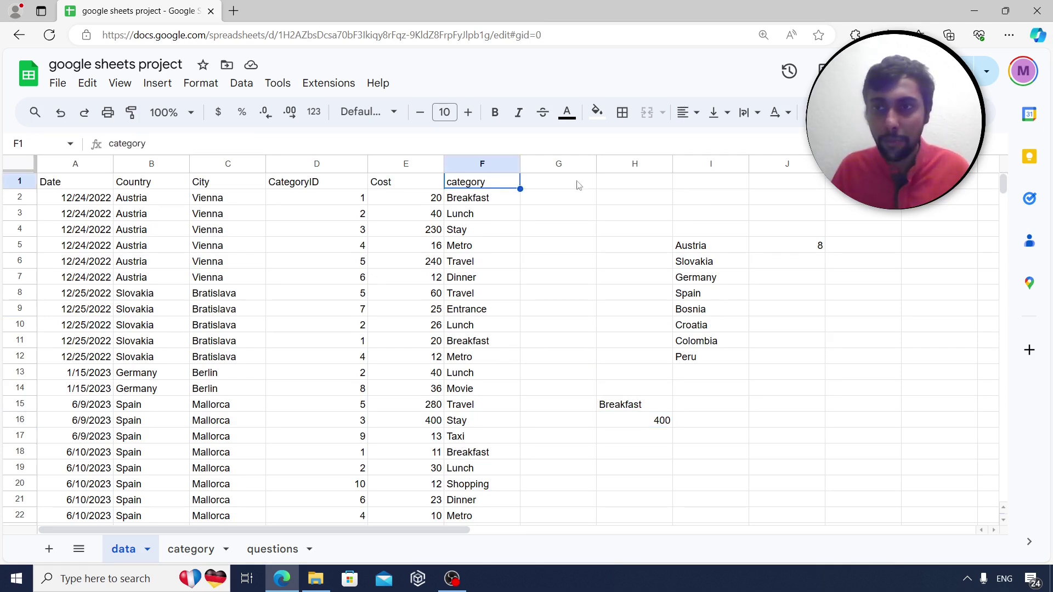
{"action": "key", "text": "ctrl+shift+l"}
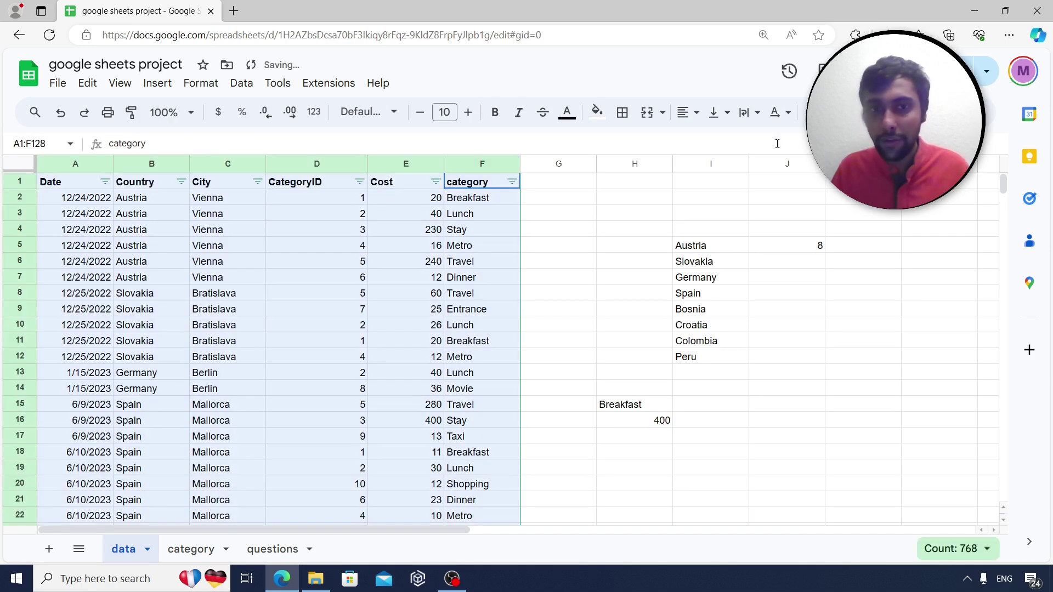
{"action": "left_click", "coordinate": [512, 182]}
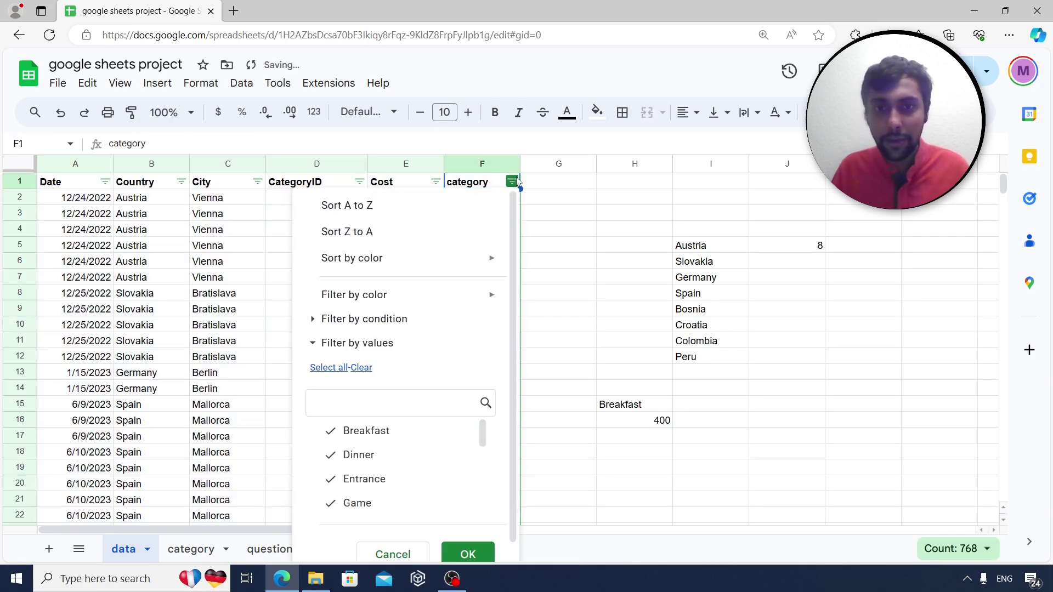
{"action": "left_click", "coordinate": [361, 368]}
{"action": "left_click", "coordinate": [331, 431]}
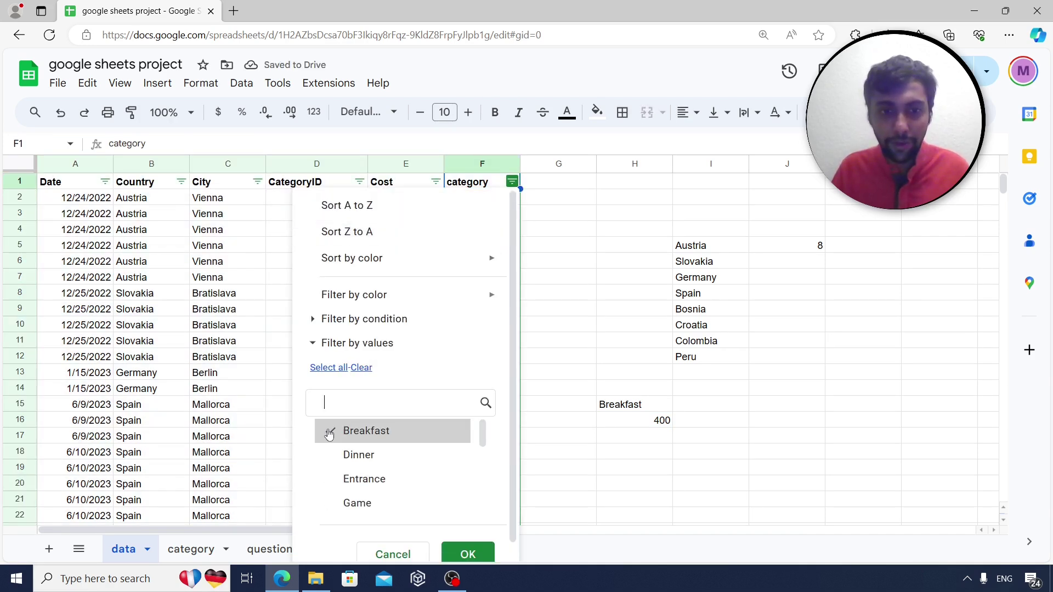
{"action": "left_click", "coordinate": [468, 554]}
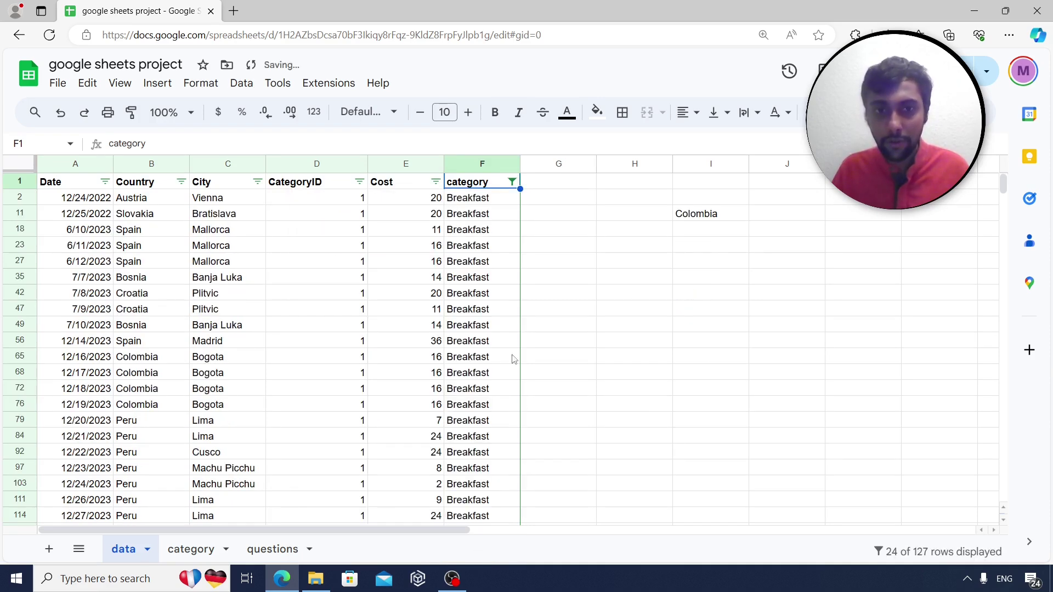
Check the filtered Cost column's sum against the SUMIF result in H16, removing the filter from the data table.
{"action": "left_click", "coordinate": [410, 168]}
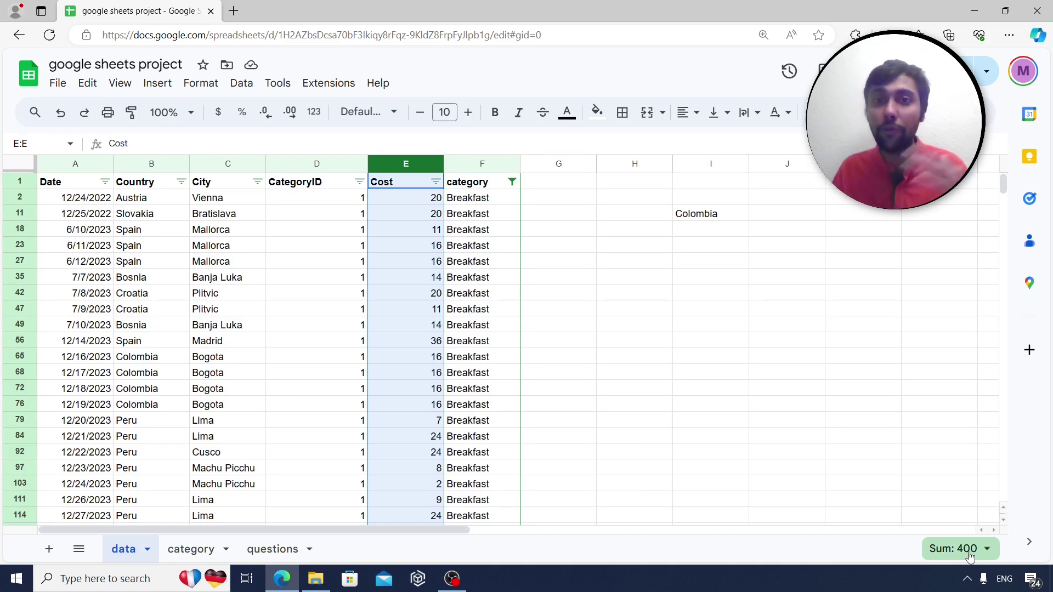
{"action": "left_click", "coordinate": [885, 112]}
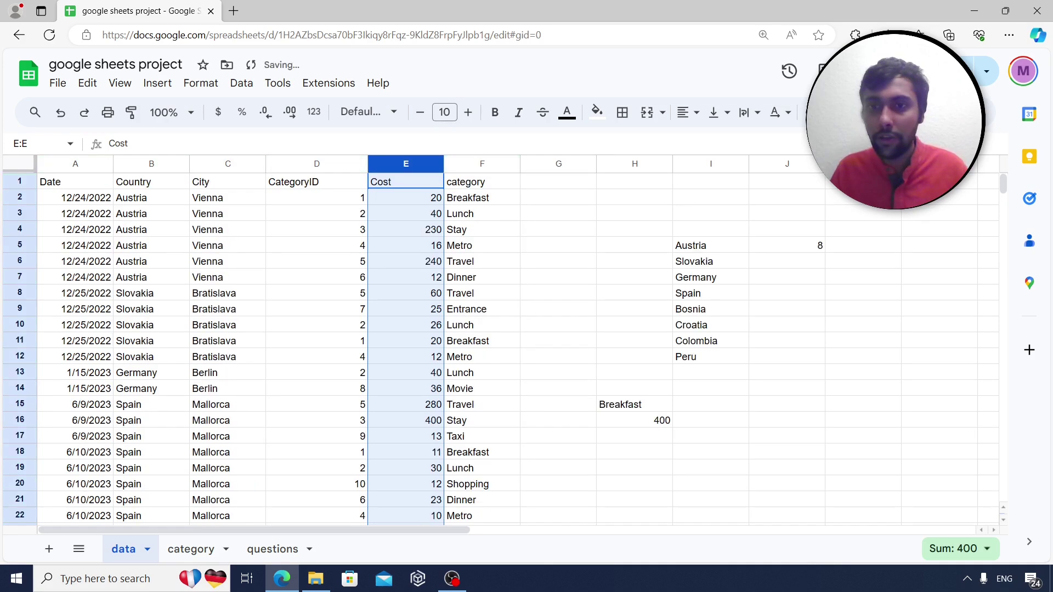
{"action": "left_click", "coordinate": [637, 354]}
{"action": "left_click", "coordinate": [665, 421]}
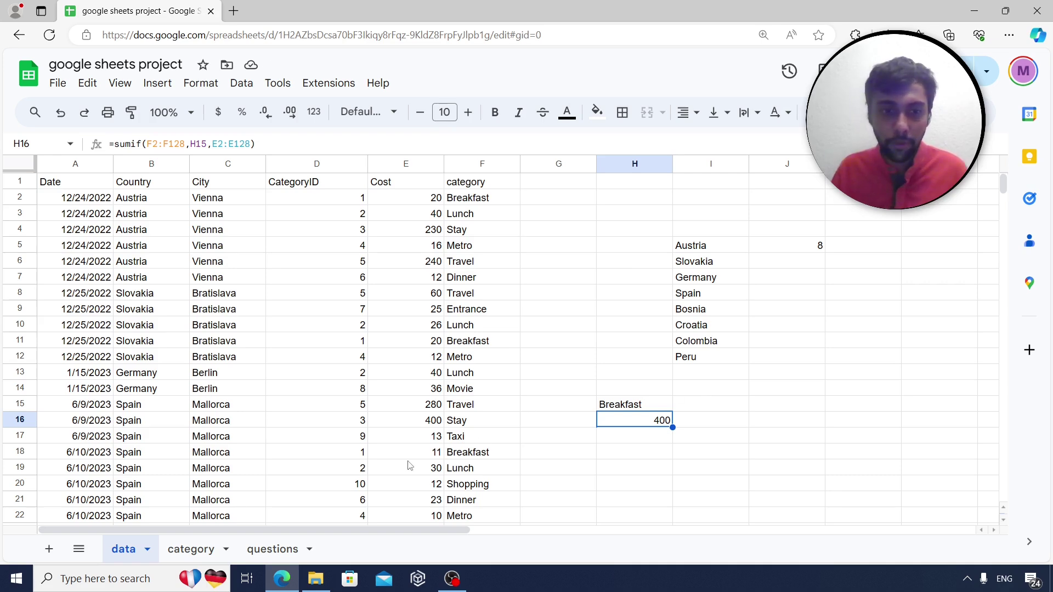
Read the question on the total travel cost for Spain and examine the category and country columns it depends on.
{"action": "left_click", "coordinate": [279, 548]}
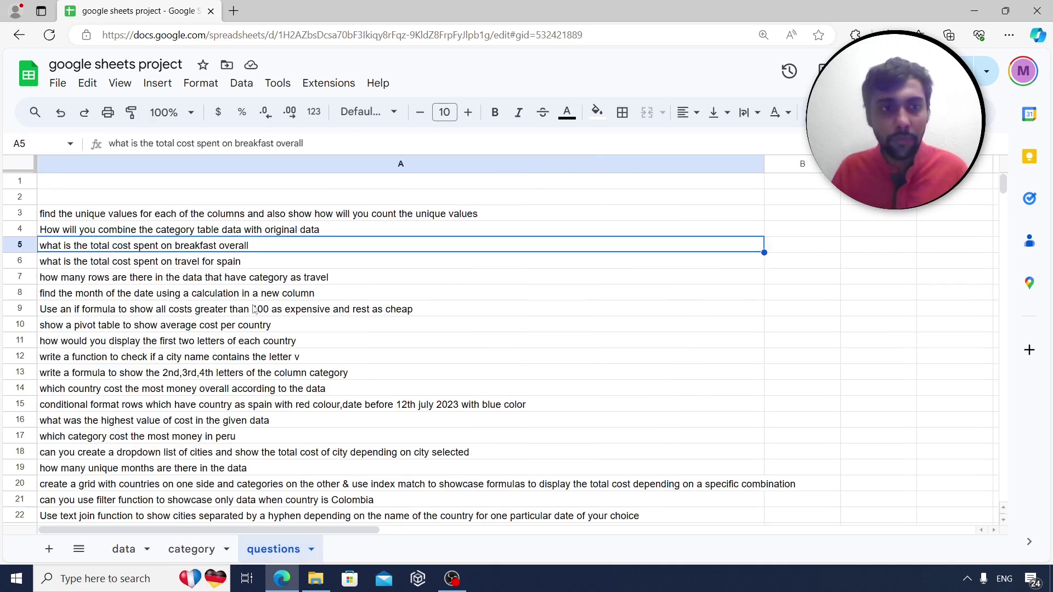
{"action": "left_click", "coordinate": [231, 262]}
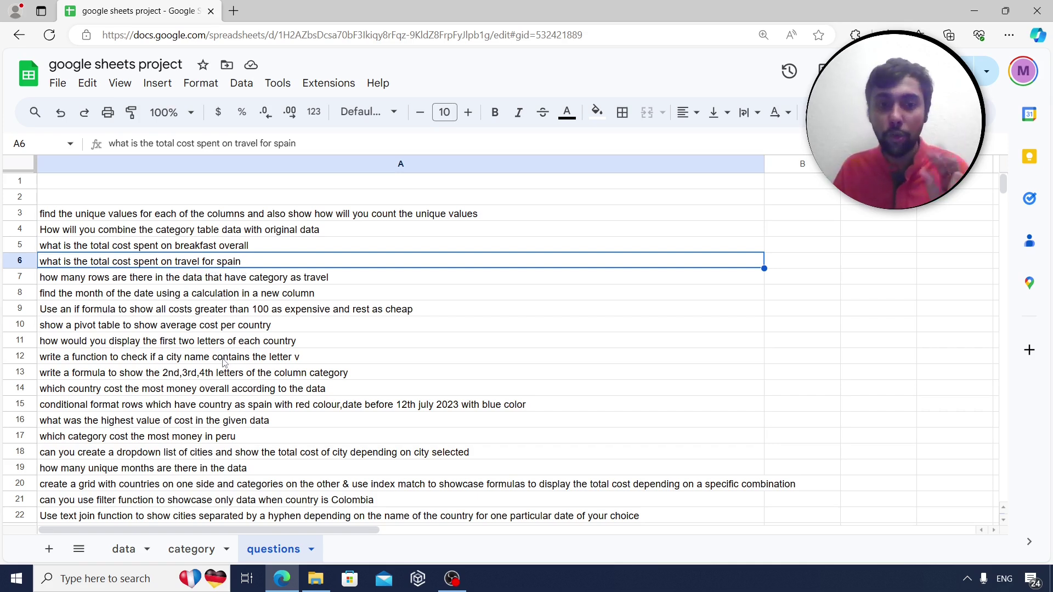
{"action": "left_click", "coordinate": [134, 550]}
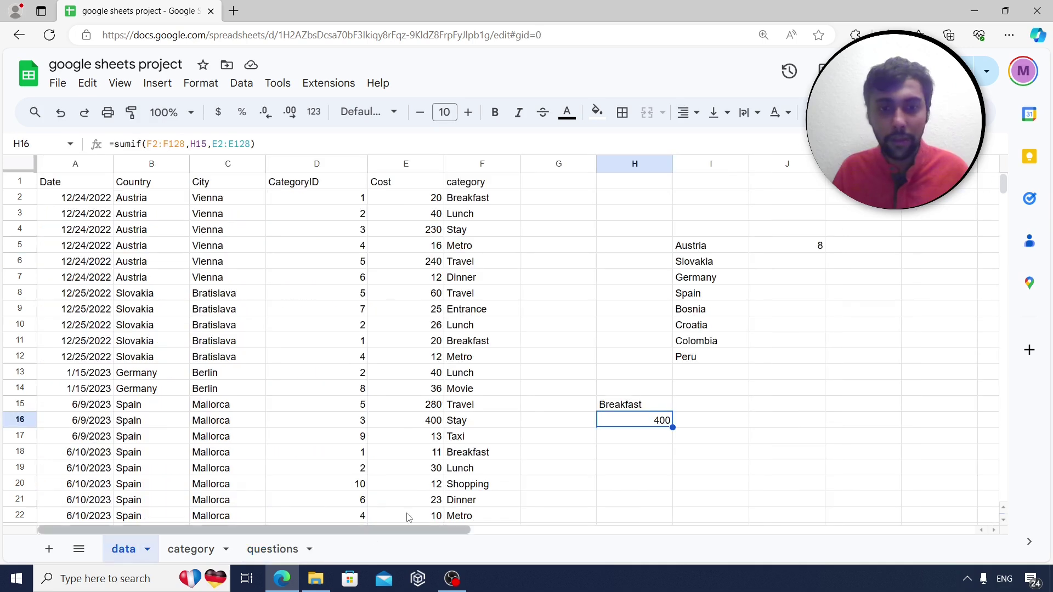
{"action": "left_click", "coordinate": [460, 299]}
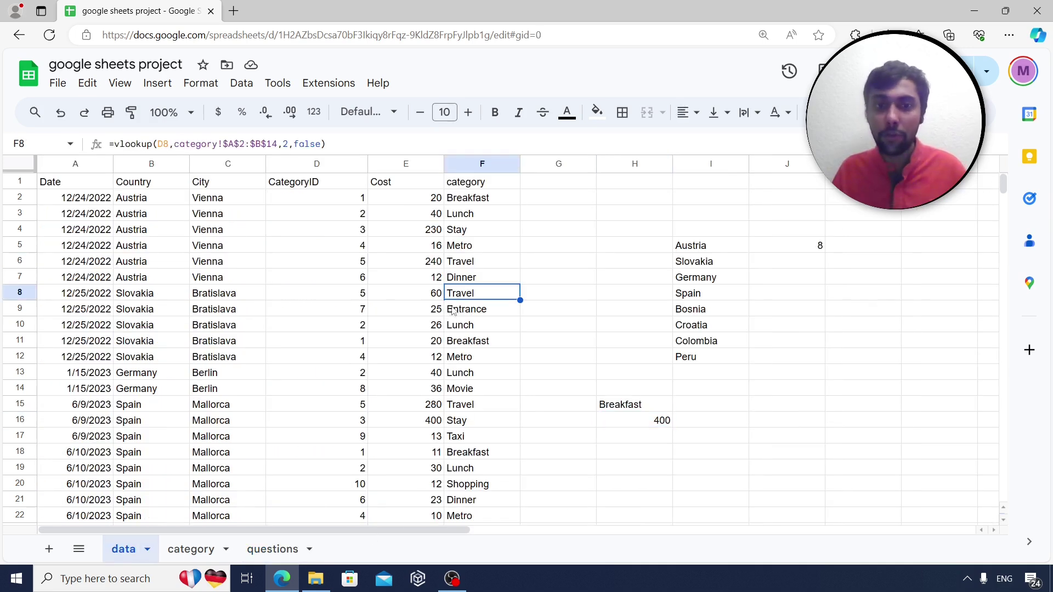
{"action": "scroll", "coordinate": [165, 449], "scroll_direction": "down", "scroll_amount": 1}
{"action": "left_click", "coordinate": [146, 378]}
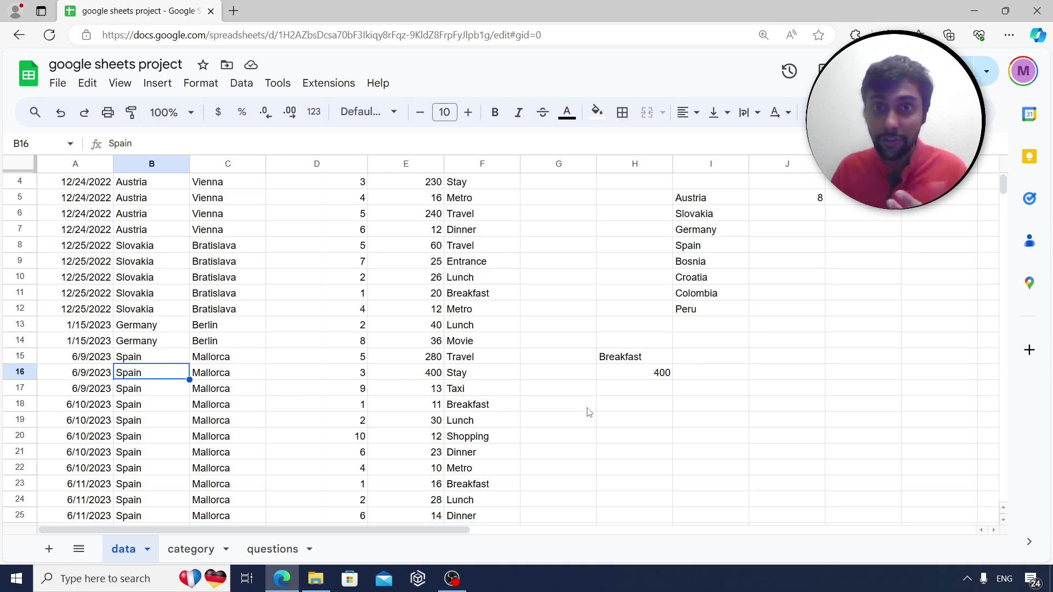
Enter the criteria labels Spain in H19 and Travel in I19 of the data sheet.
{"action": "scroll", "coordinate": [584, 417], "scroll_direction": "up", "scroll_amount": 1}
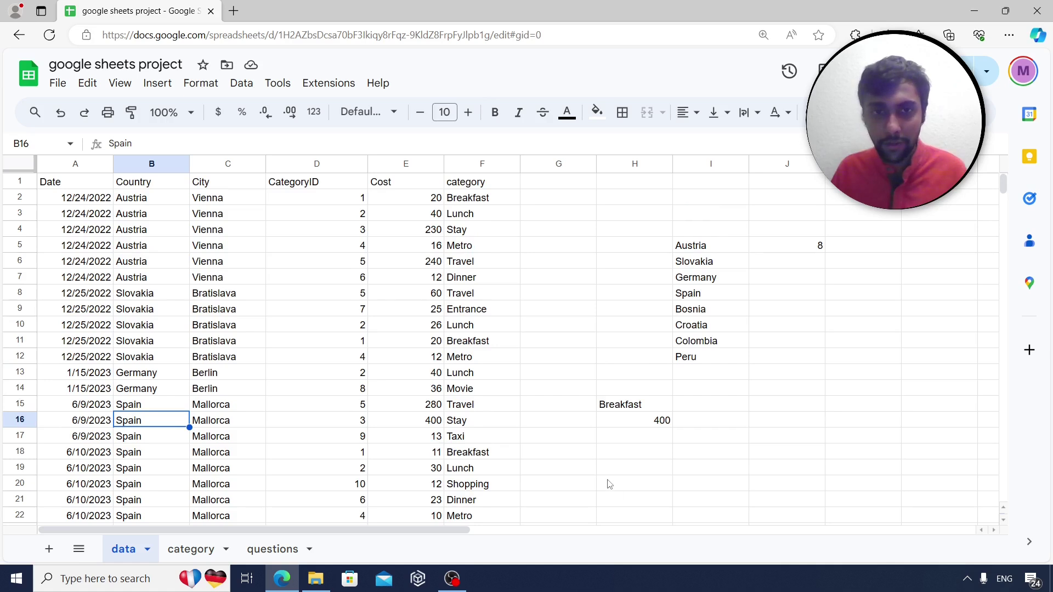
{"action": "scroll", "coordinate": [609, 484], "scroll_direction": "down", "scroll_amount": 1}
{"action": "left_click", "coordinate": [615, 422]}
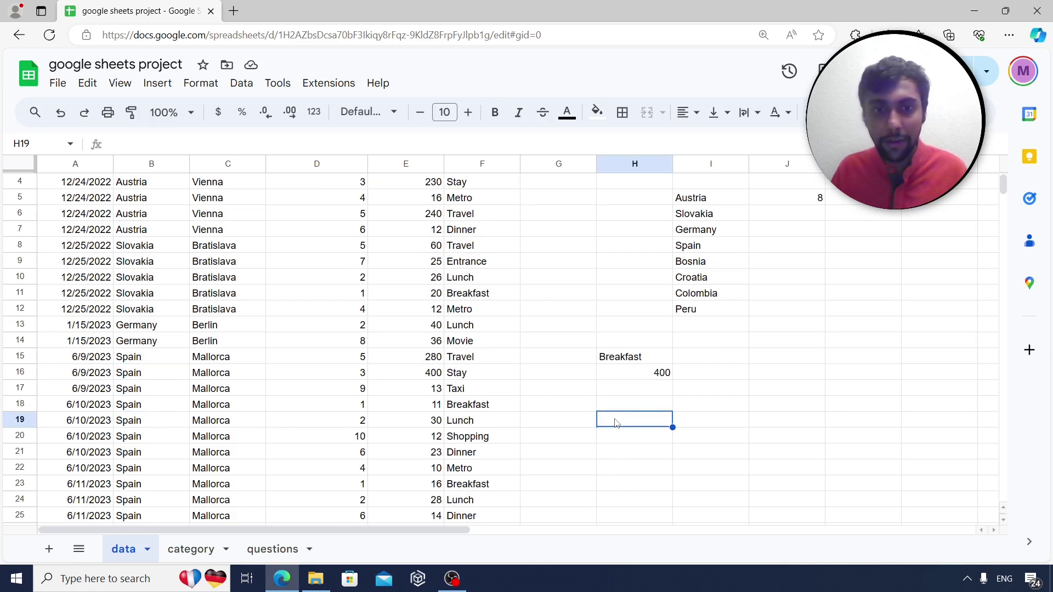
{"action": "type", "text": "Spain"}
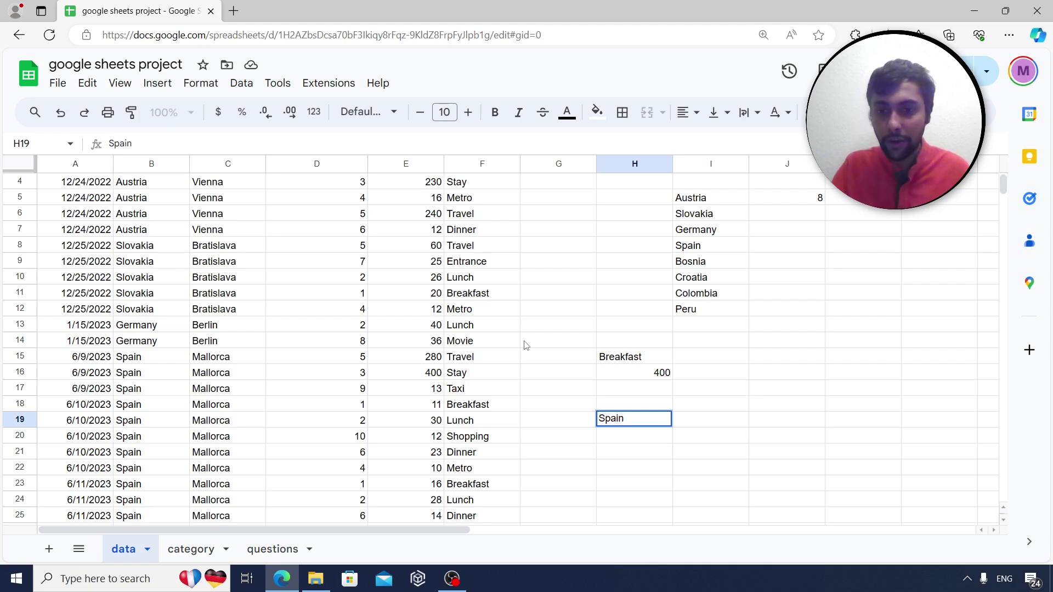
{"action": "key", "text": "Tab"}
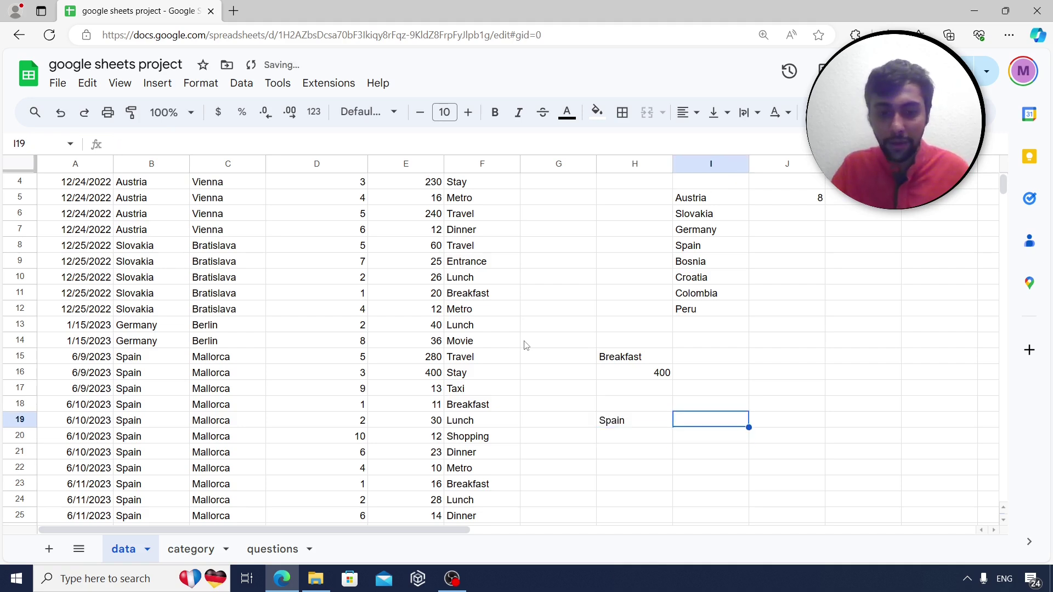
{"action": "type", "text": "Travel"}
{"action": "key", "text": "Return"}
Start a SUMIFS formula in H22 with the cost range E2:E128 as the sum range.
{"action": "key", "text": "Down"}
{"action": "key", "text": "Down"}
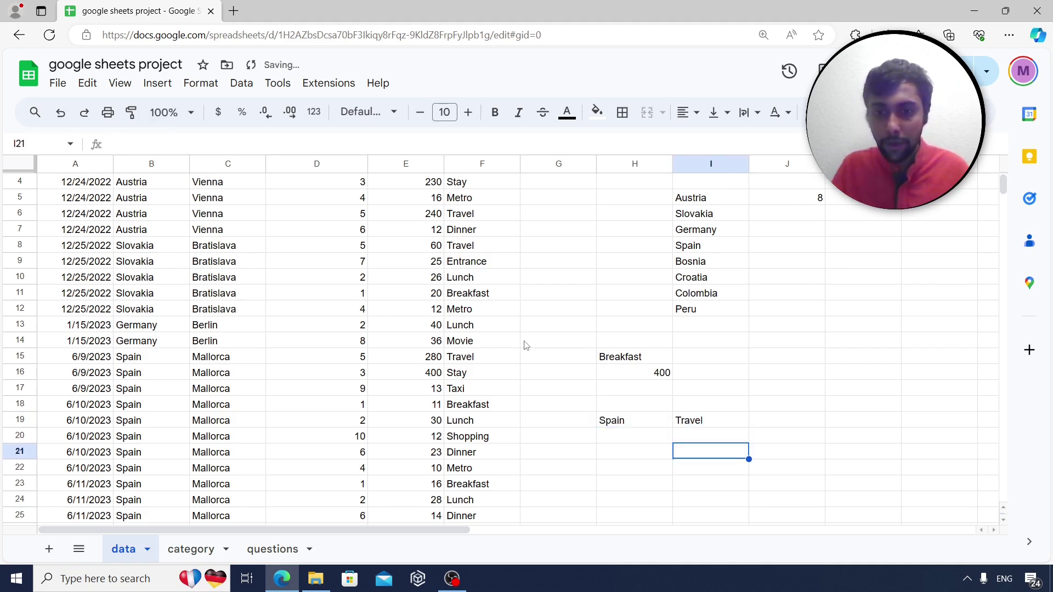
{"action": "key", "text": "Left"}
{"action": "type", "text": "=sumifs"}
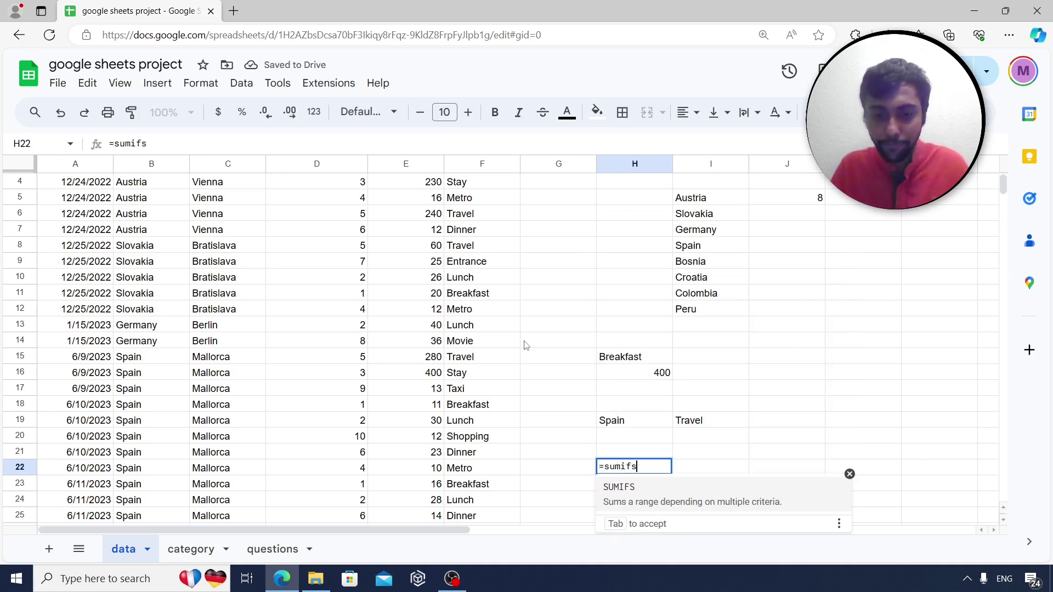
{"action": "type", "text": "("}
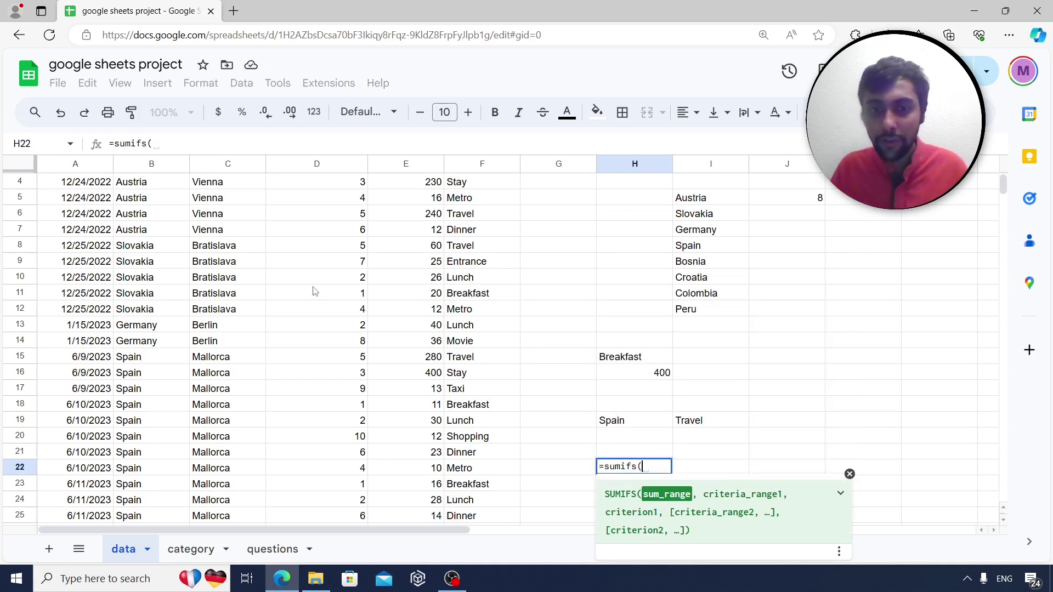
{"action": "scroll", "coordinate": [351, 248], "scroll_direction": "up", "scroll_amount": 1}
{"action": "left_click", "coordinate": [413, 196]}
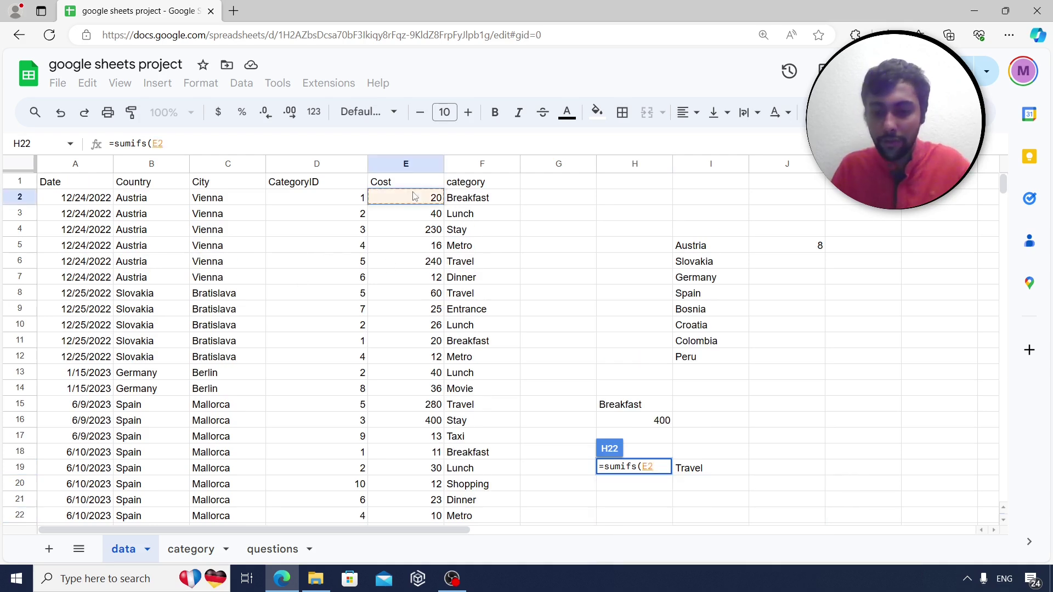
{"action": "key", "text": "ctrl+shift+Down"}
{"action": "type", "text": ","}
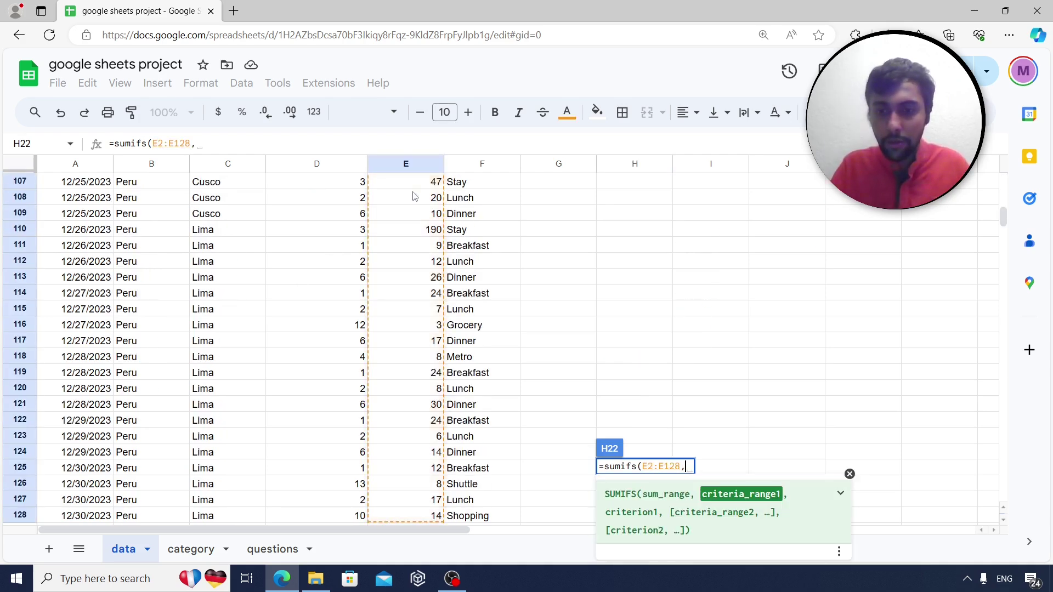
Add the country range B2:B128 with H19 as its criterion to the SUMIFS formula in H22.
{"action": "scroll", "coordinate": [674, 200], "scroll_direction": "up", "scroll_amount": 18}
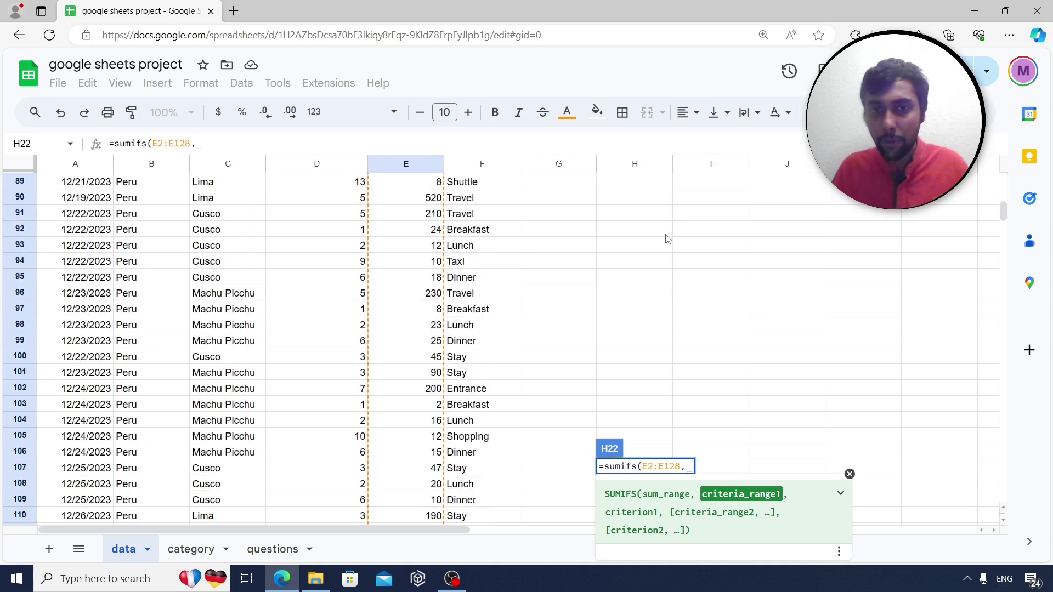
{"action": "scroll", "coordinate": [662, 242], "scroll_direction": "up", "scroll_amount": 16}
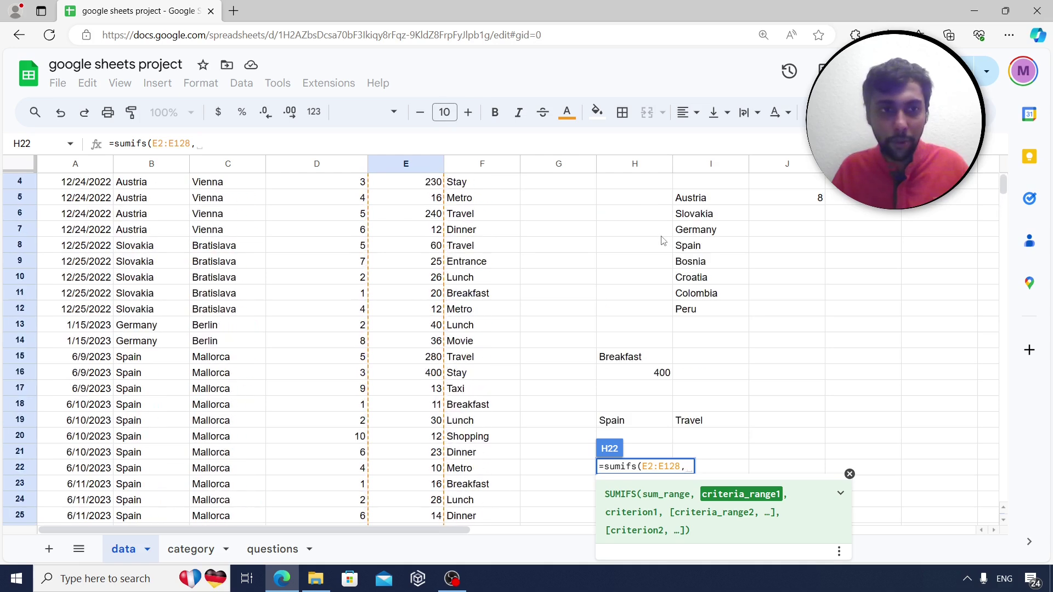
{"action": "left_click", "coordinate": [152, 201]}
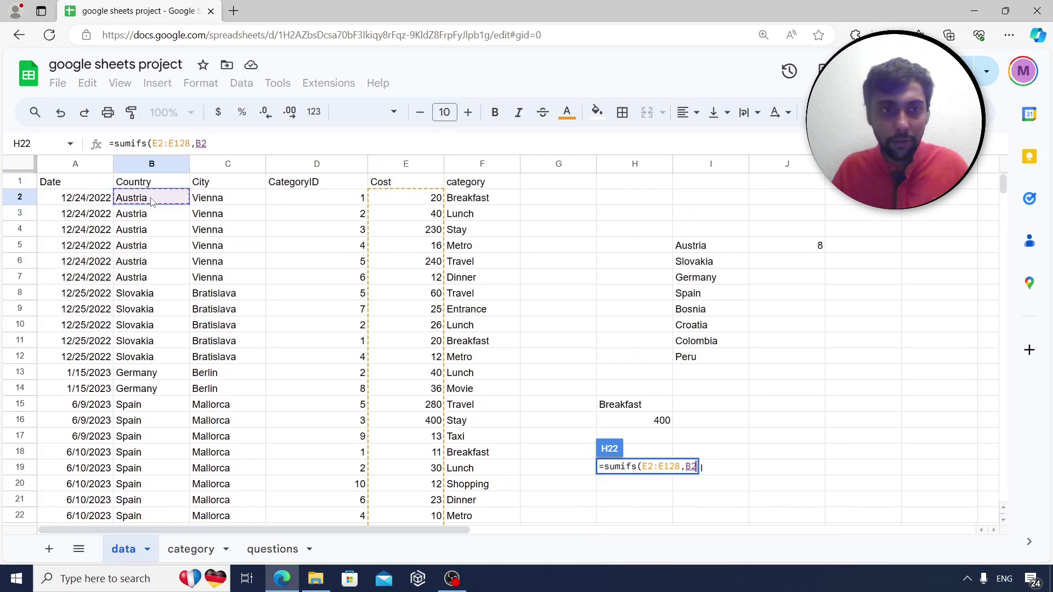
{"action": "key", "text": "ctrl+shift+Down"}
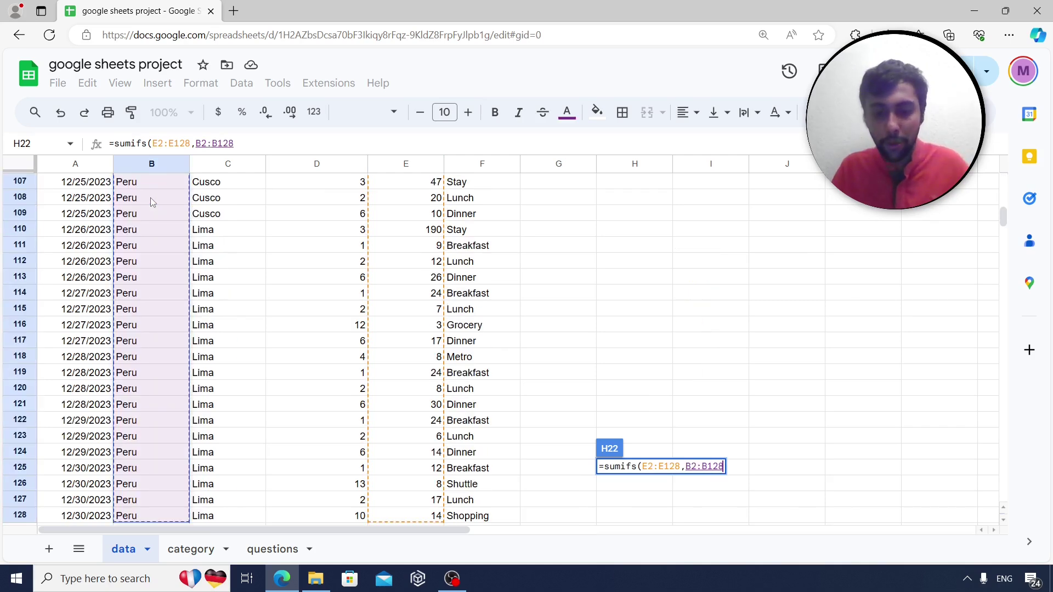
{"action": "type", "text": ","}
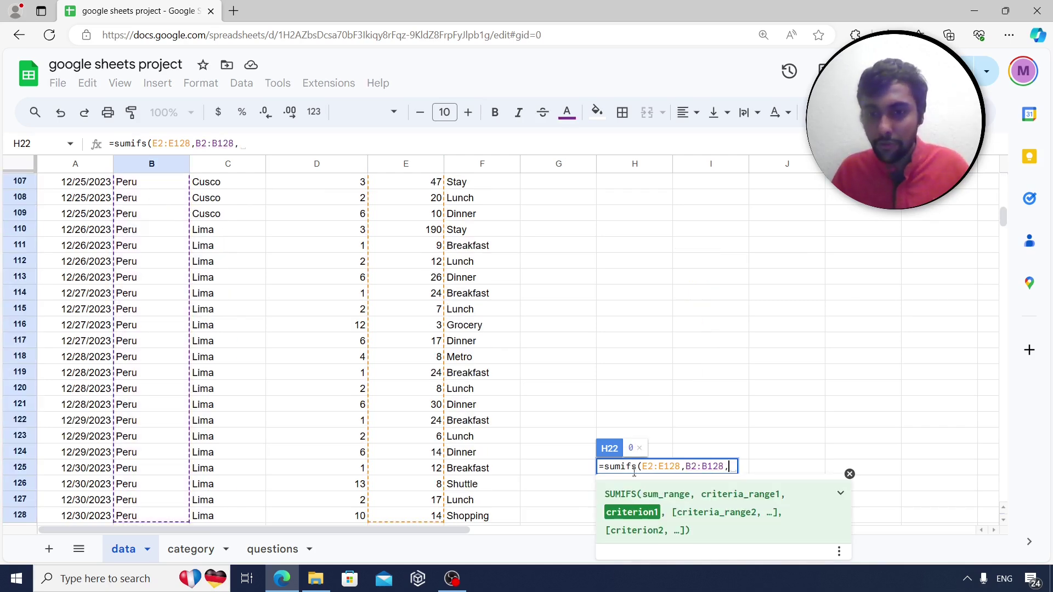
{"action": "scroll", "coordinate": [648, 268], "scroll_direction": "up", "scroll_amount": 20}
{"action": "scroll", "coordinate": [648, 268], "scroll_direction": "up", "scroll_amount": 10}
{"action": "scroll", "coordinate": [644, 373], "scroll_direction": "down", "scroll_amount": 2}
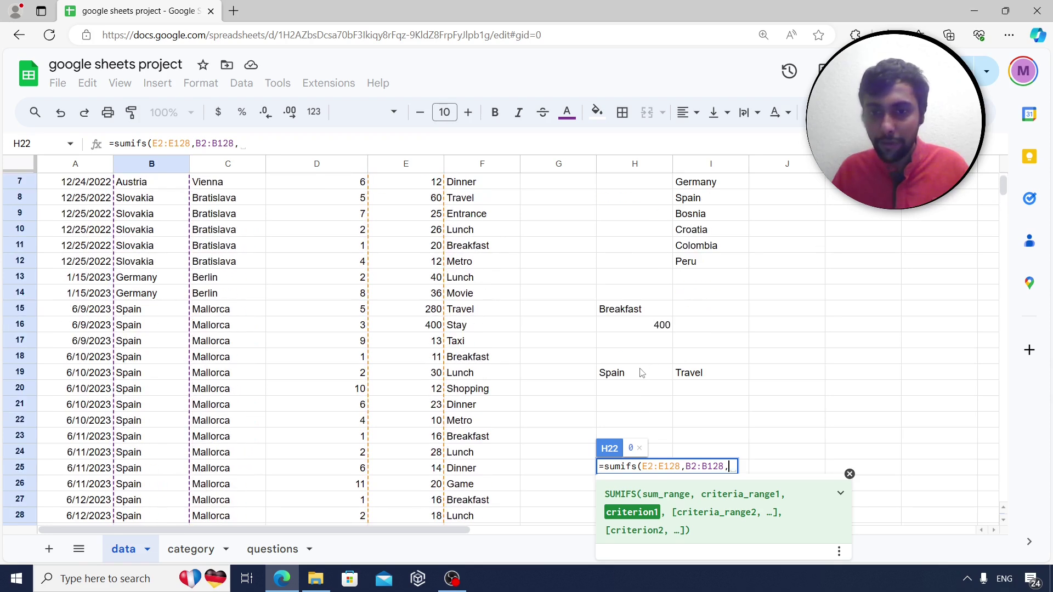
{"action": "left_click", "coordinate": [630, 374]}
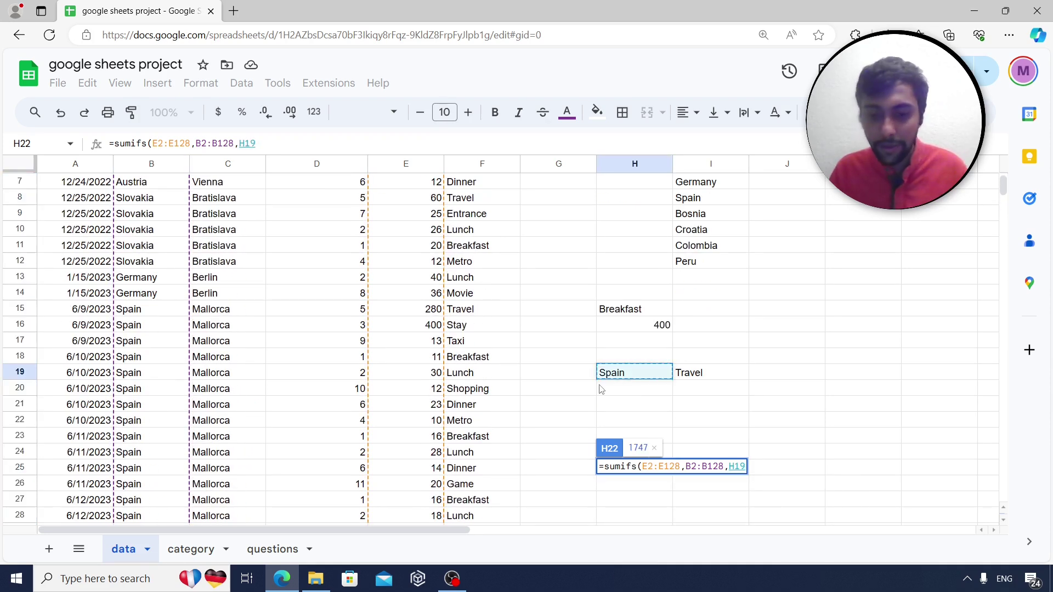
{"action": "type", "text": ","}
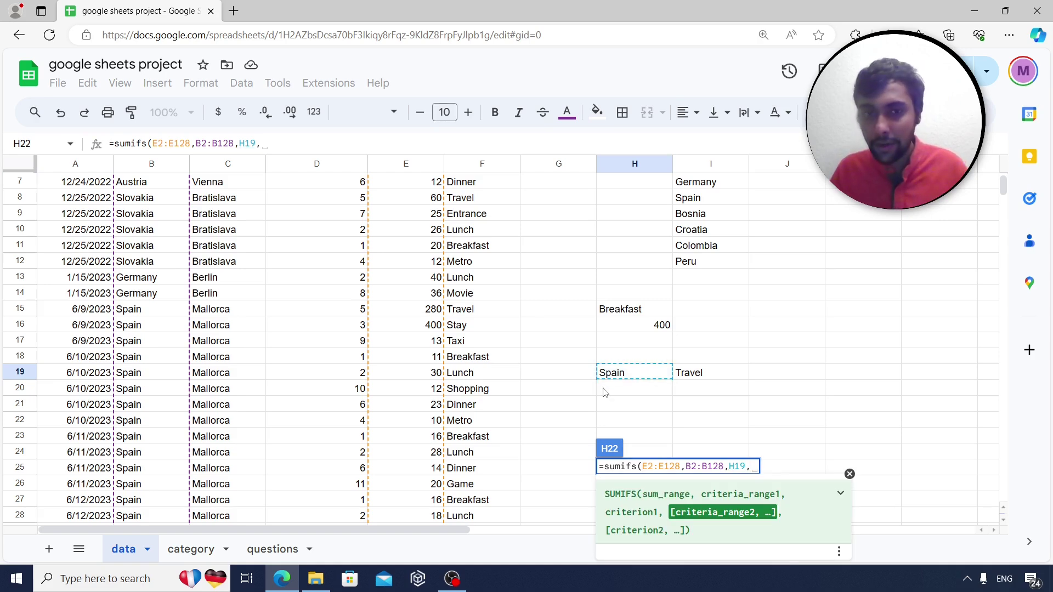
Complete the SUMIFS formula with the category range F2:F128 and criterion I19, and commit it.
{"action": "scroll", "coordinate": [468, 276], "scroll_direction": "up", "scroll_amount": 2}
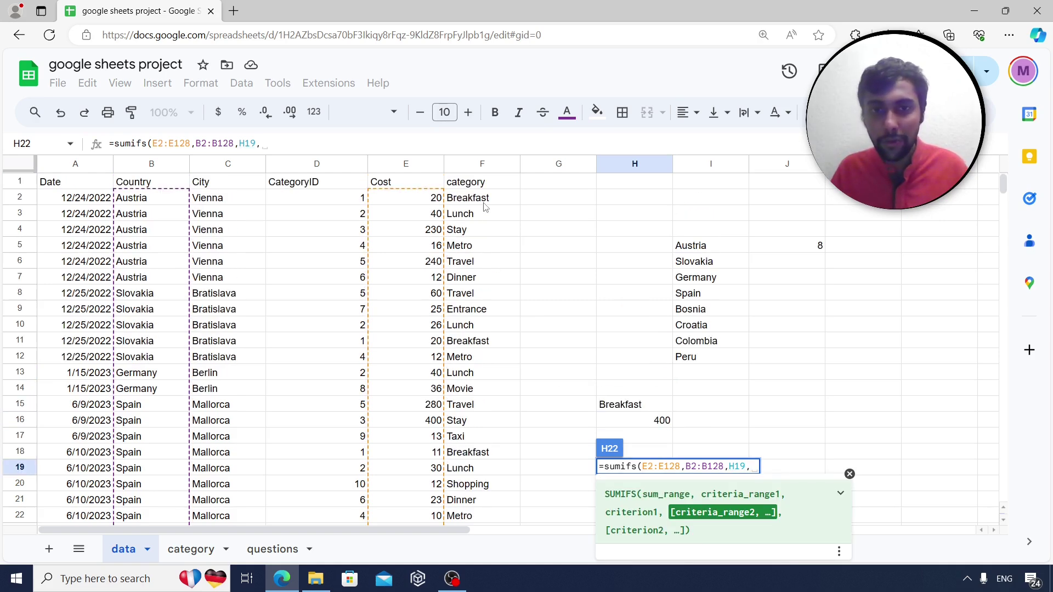
{"action": "left_click", "coordinate": [482, 198]}
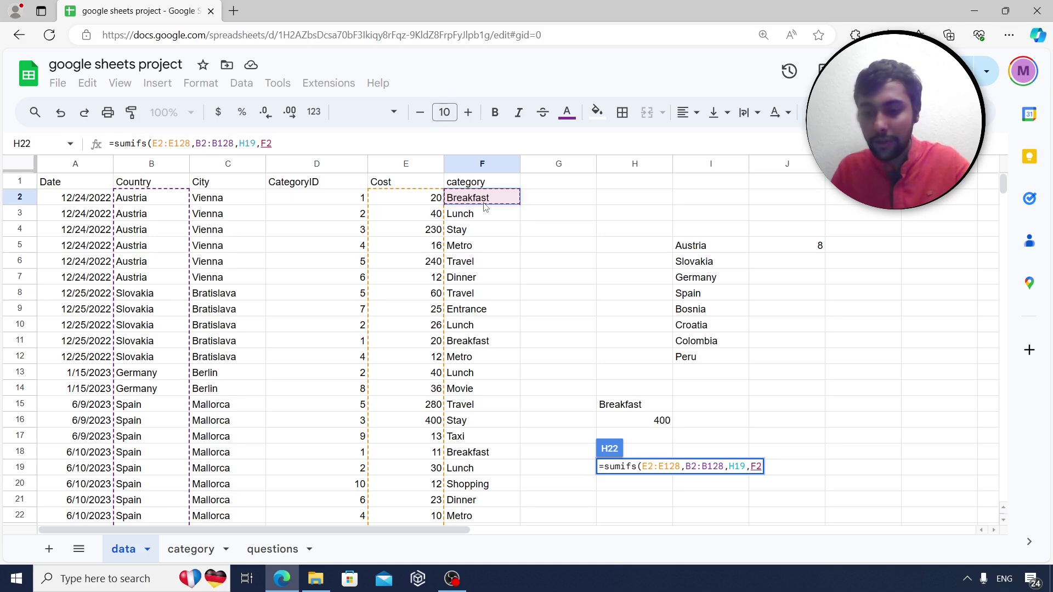
{"action": "key", "text": "ctrl+shift+Down"}
{"action": "type", "text": ","}
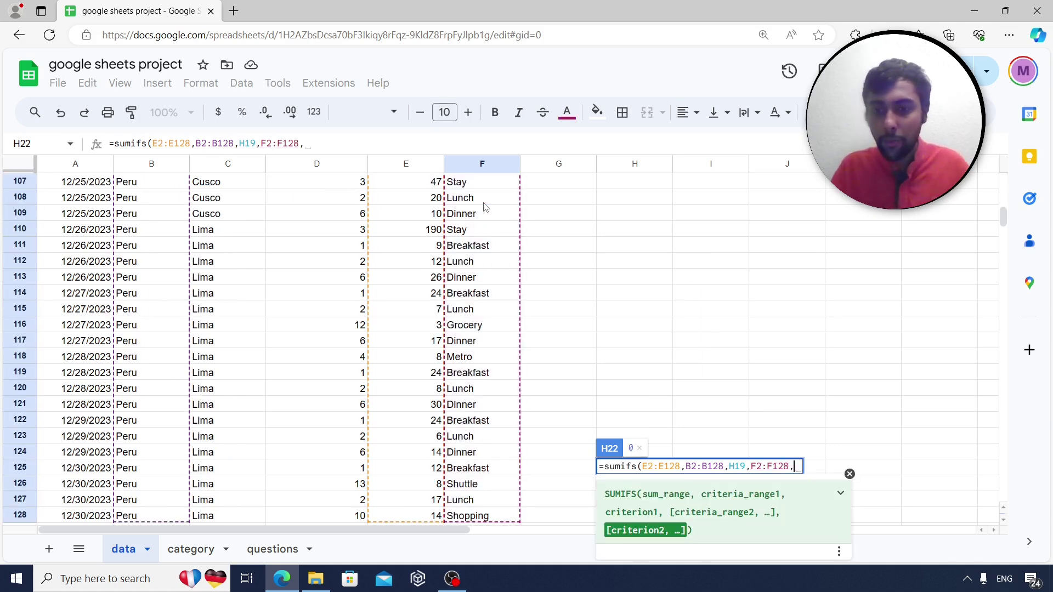
{"action": "scroll", "coordinate": [721, 289], "scroll_direction": "up", "scroll_amount": 15}
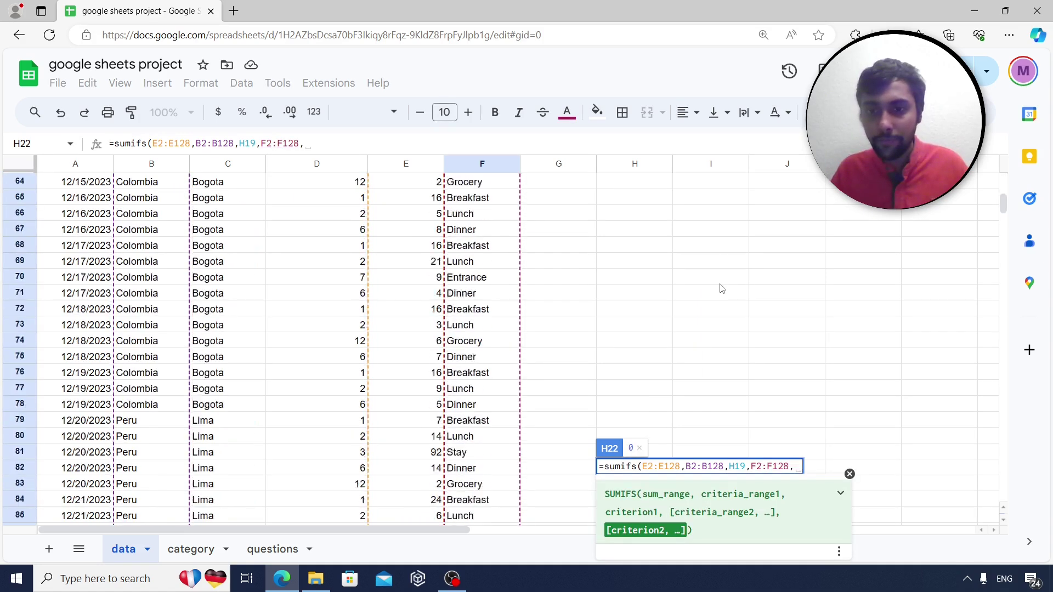
{"action": "scroll", "coordinate": [722, 289], "scroll_direction": "up", "scroll_amount": 14}
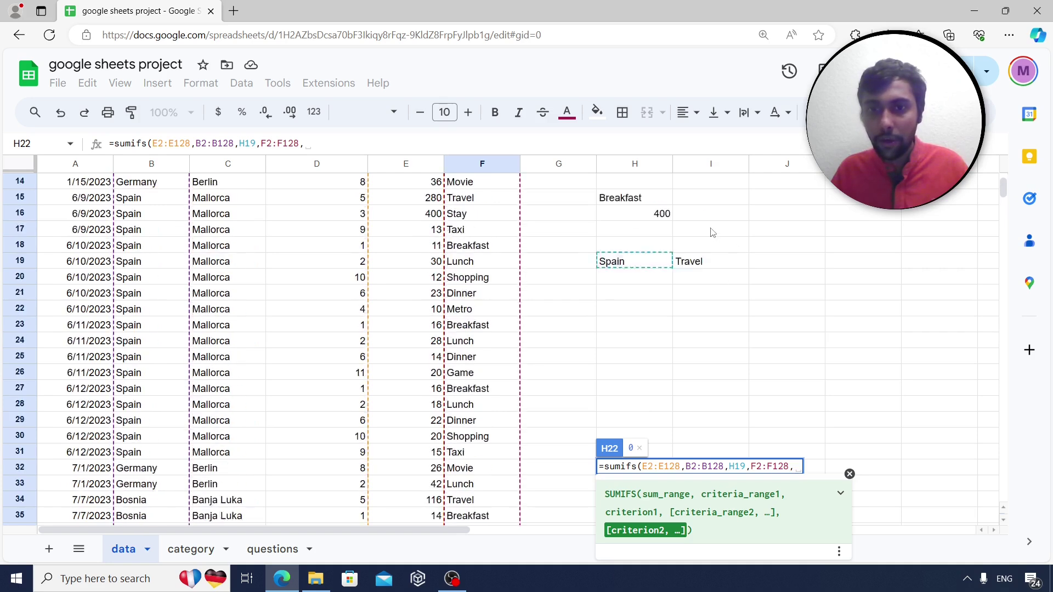
{"action": "left_click", "coordinate": [706, 306]}
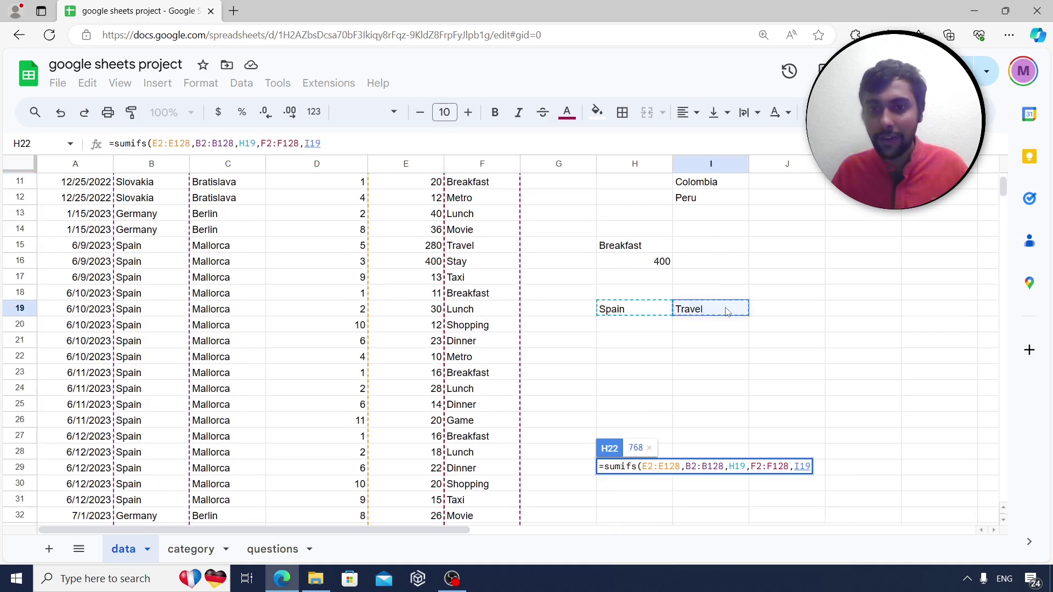
{"action": "type", "text": ")"}
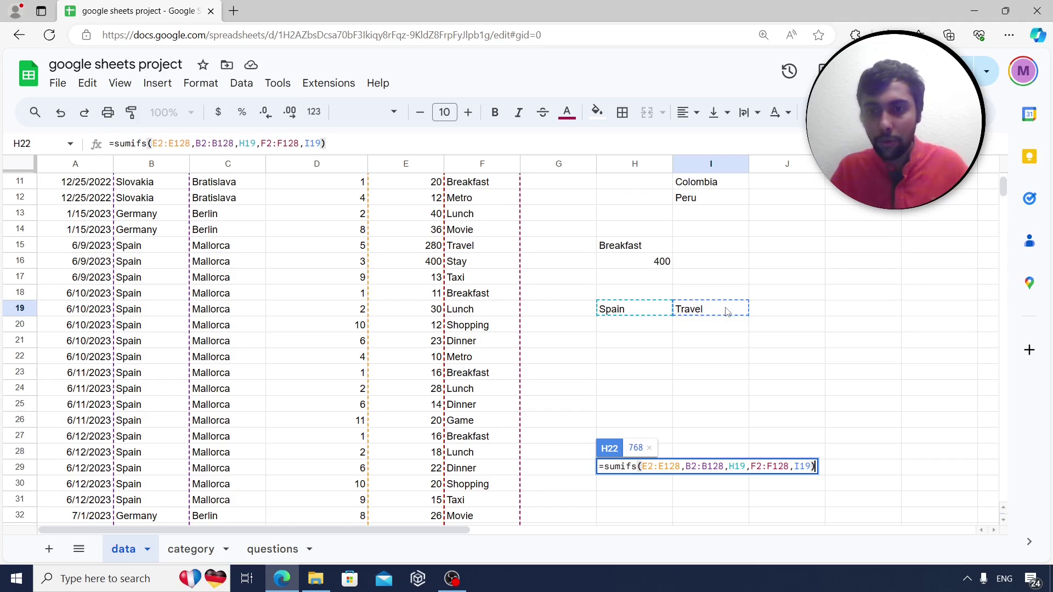
{"action": "key", "text": "Return"}
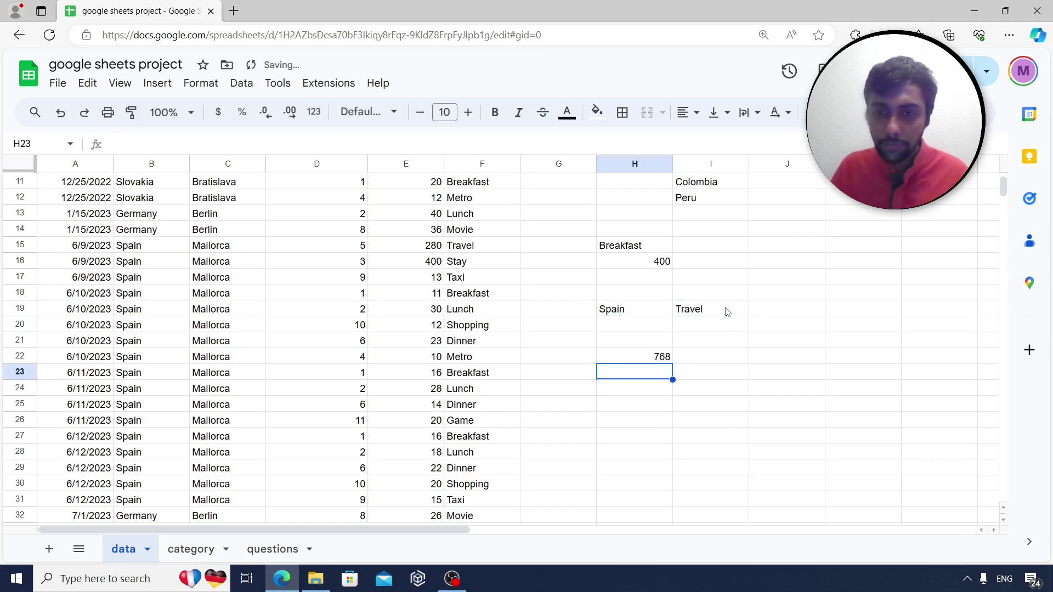
Check the SUMIFS result in H22 against the individual travel costs for Spain in the Cost column.
{"action": "left_click", "coordinate": [641, 358]}
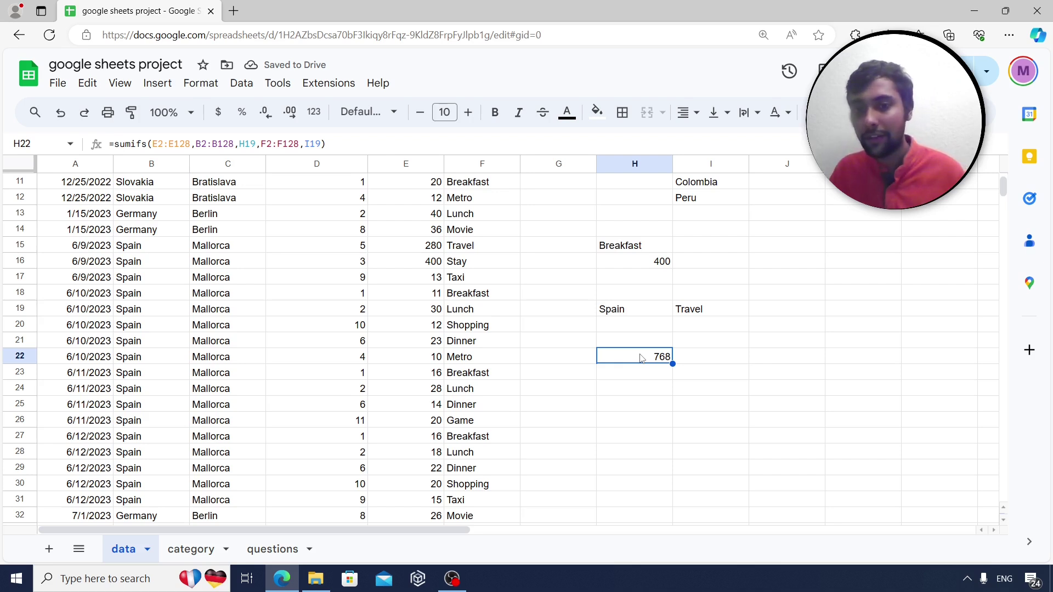
{"action": "left_click", "coordinate": [411, 246]}
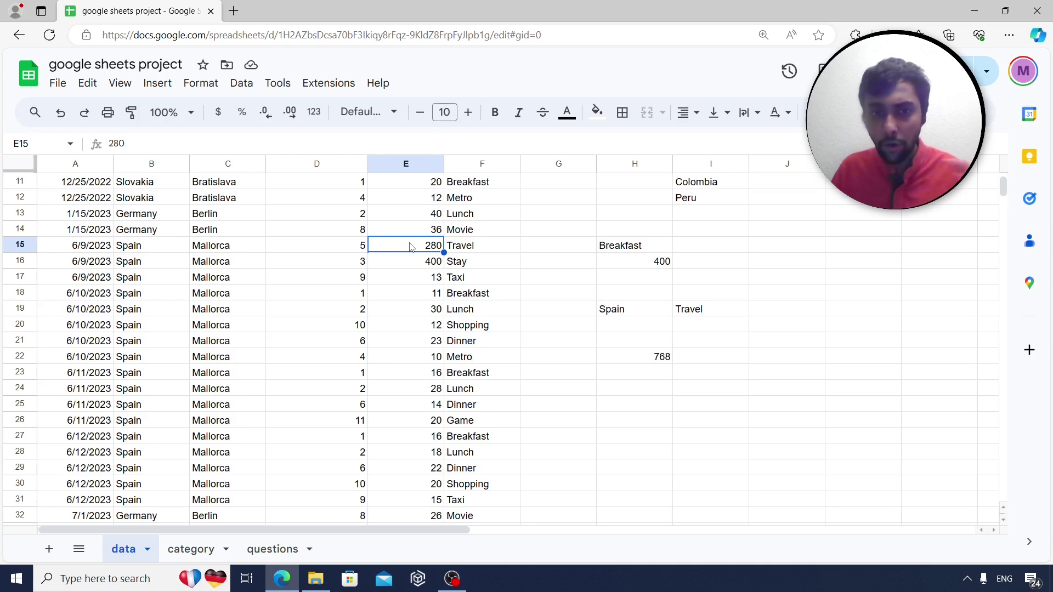
{"action": "scroll", "coordinate": [411, 246], "scroll_direction": "down", "scroll_amount": 13}
{"action": "scroll", "coordinate": [406, 364], "scroll_direction": "up", "scroll_amount": 1}
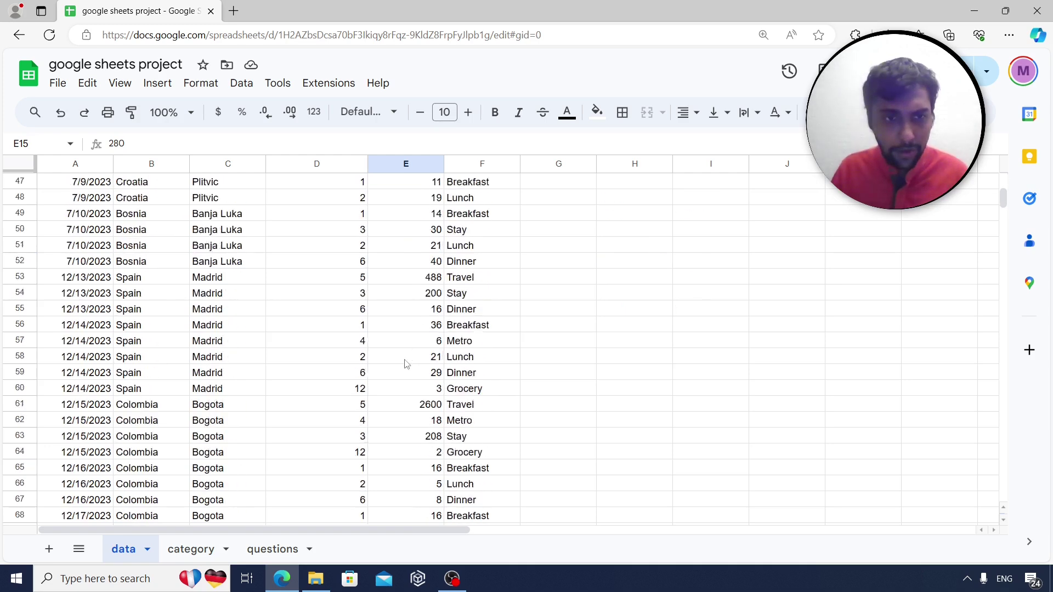
{"action": "left_click", "coordinate": [441, 282]}
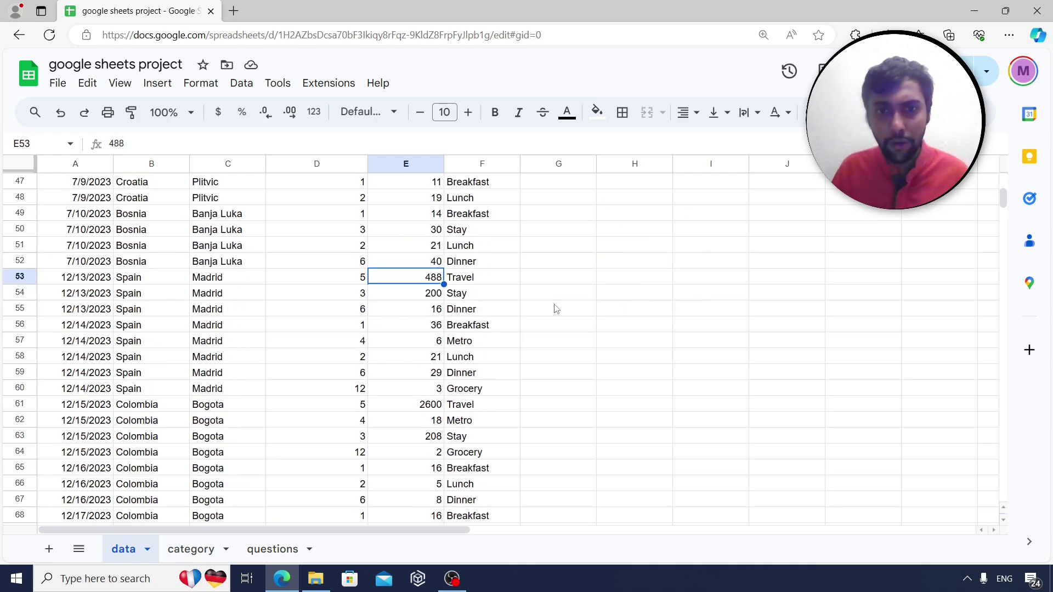
{"action": "scroll", "coordinate": [722, 296], "scroll_direction": "up", "scroll_amount": 13}
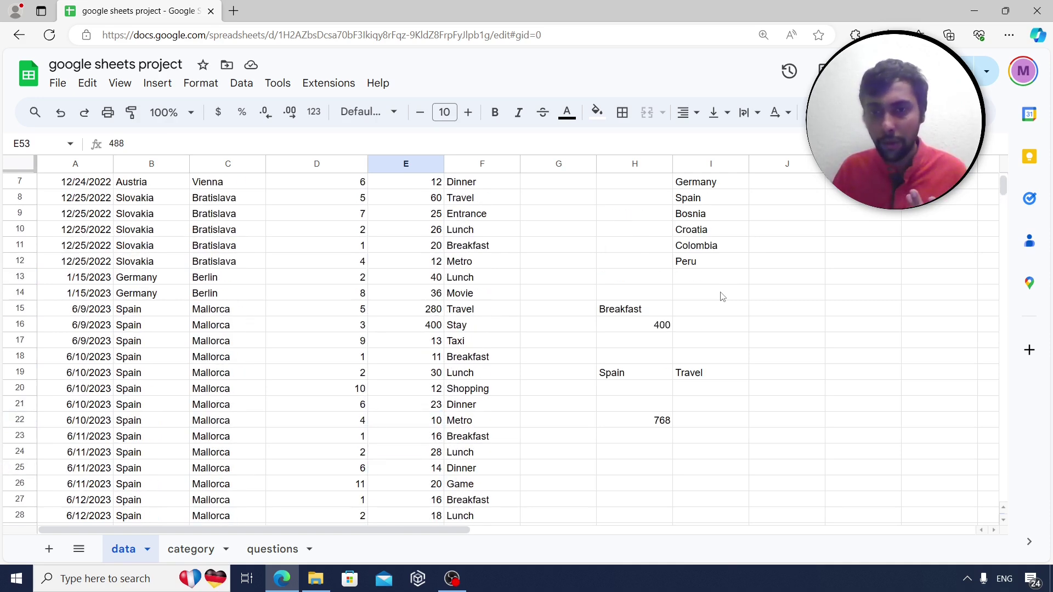
{"action": "left_click", "coordinate": [633, 423]}
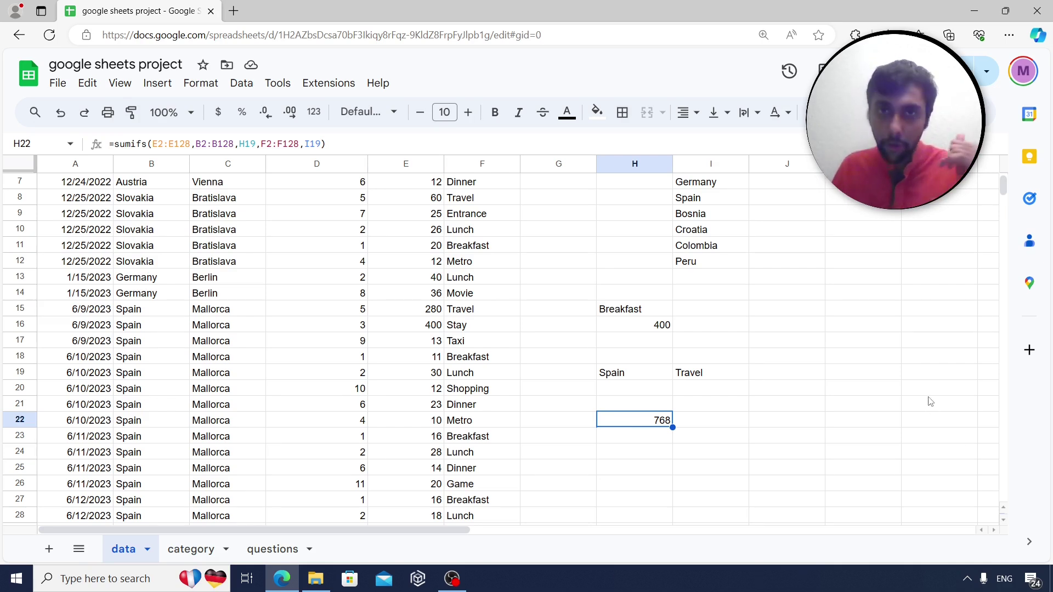
{"action": "scroll", "coordinate": [930, 402], "scroll_direction": "up", "scroll_amount": 1}
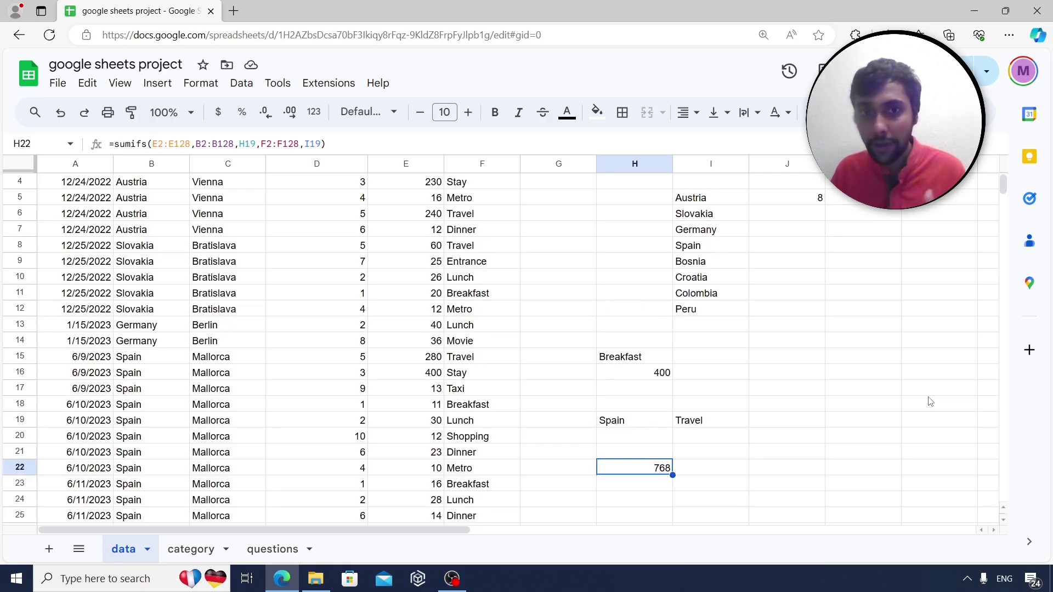
{"action": "scroll", "coordinate": [930, 405], "scroll_direction": "up", "scroll_amount": 1}
{"action": "scroll", "coordinate": [930, 414], "scroll_direction": "down", "scroll_amount": 2}
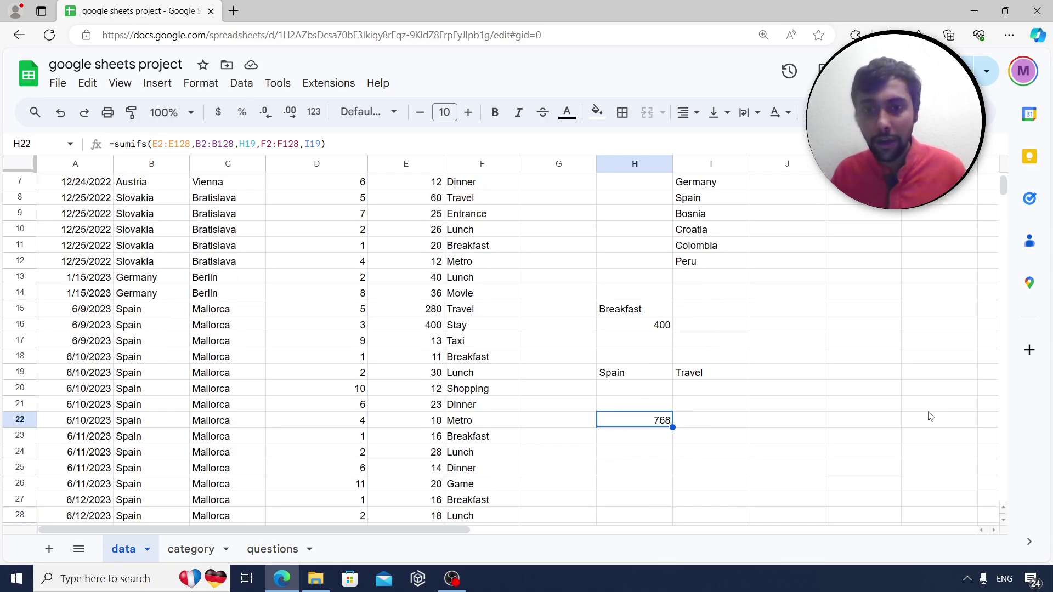
Read the question on how many rows have the category travel and return to the top of the data table.
{"action": "left_click", "coordinate": [274, 550]}
{"action": "left_click", "coordinate": [216, 281]}
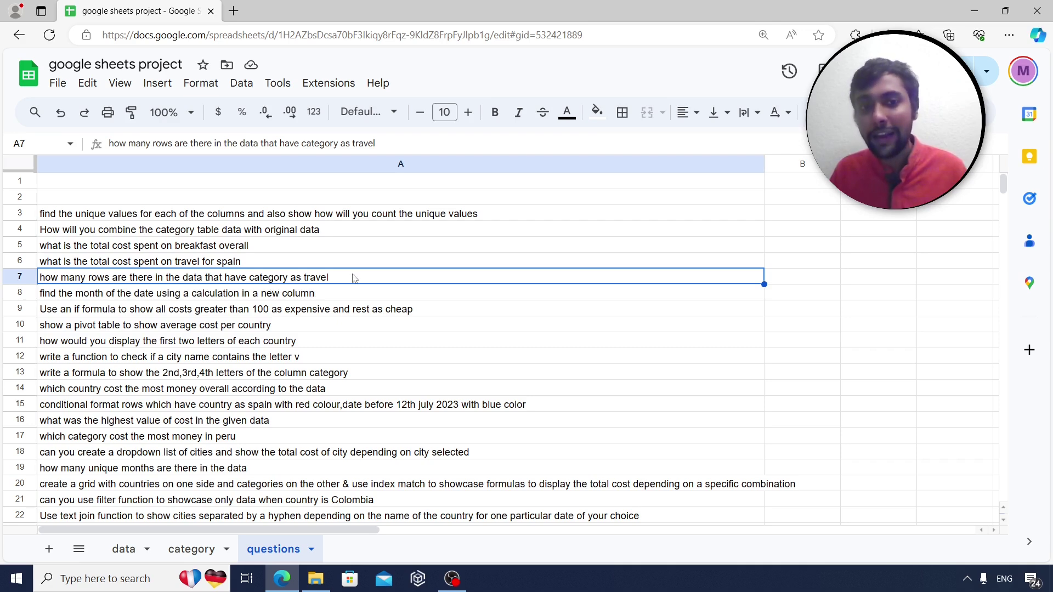
{"action": "left_click", "coordinate": [125, 548]}
{"action": "scroll", "coordinate": [495, 334], "scroll_direction": "up", "scroll_amount": 2}
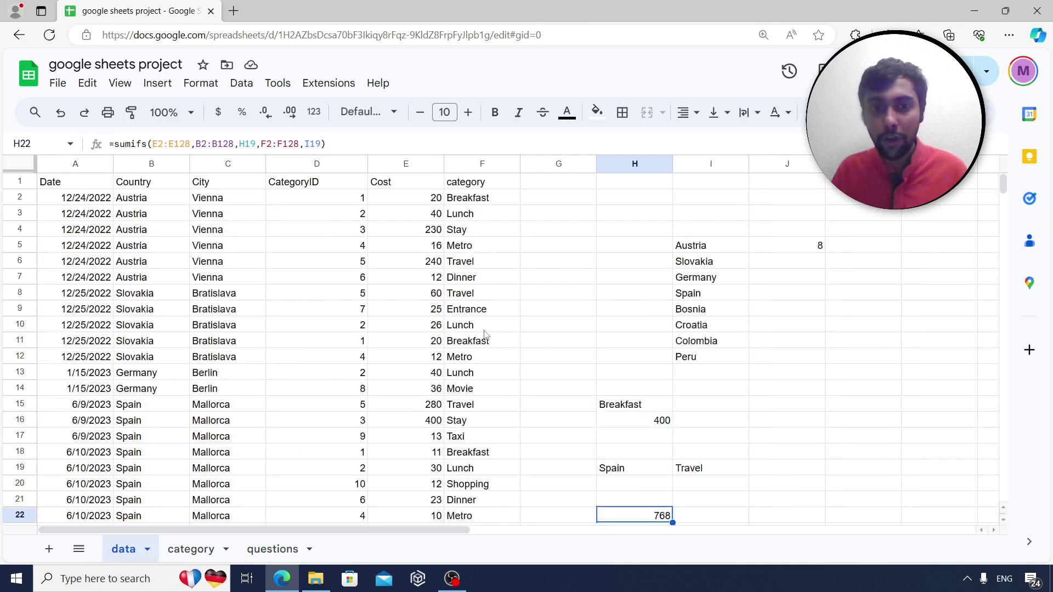
Start a COUNTIF formula in H25 with the category range F2:F128.
{"action": "scroll", "coordinate": [533, 328], "scroll_direction": "down", "scroll_amount": 1}
{"action": "scroll", "coordinate": [532, 327], "scroll_direction": "down", "scroll_amount": 2}
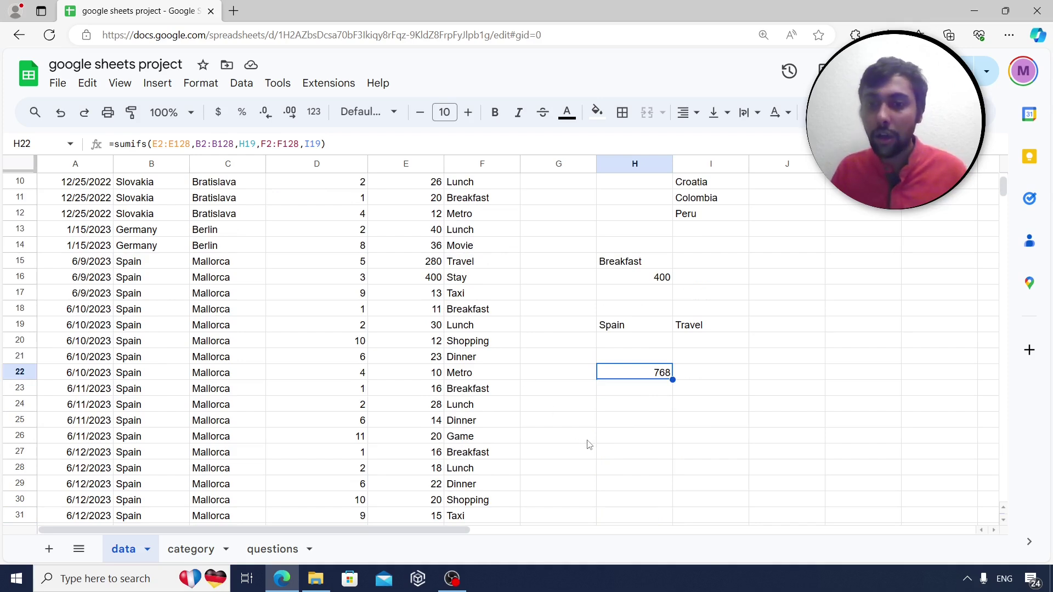
{"action": "left_click", "coordinate": [616, 418]}
{"action": "type", "text": "=countif"}
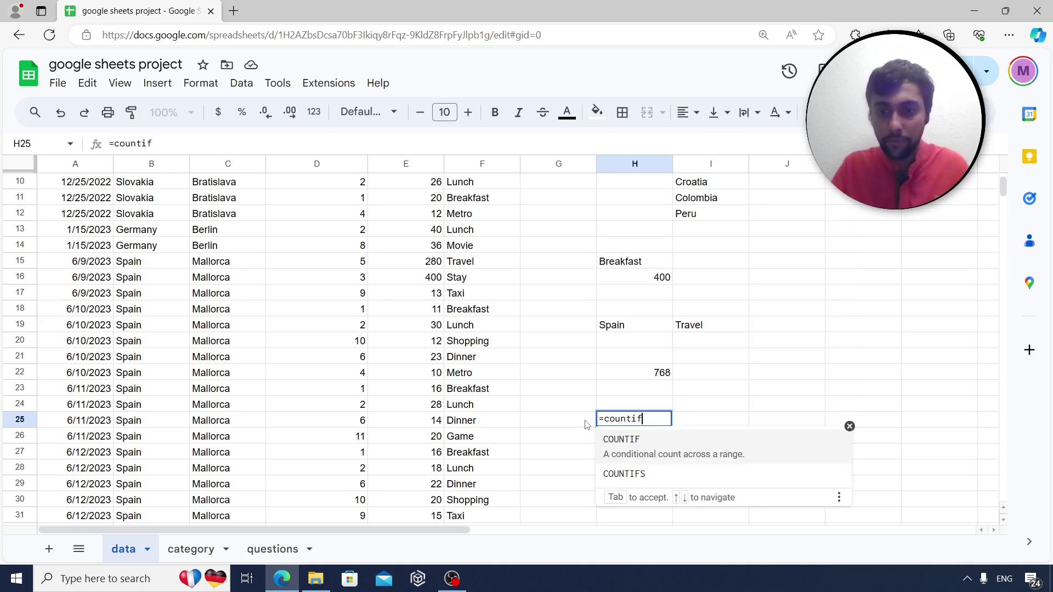
{"action": "type", "text": "("}
{"action": "left_click", "coordinate": [501, 246]}
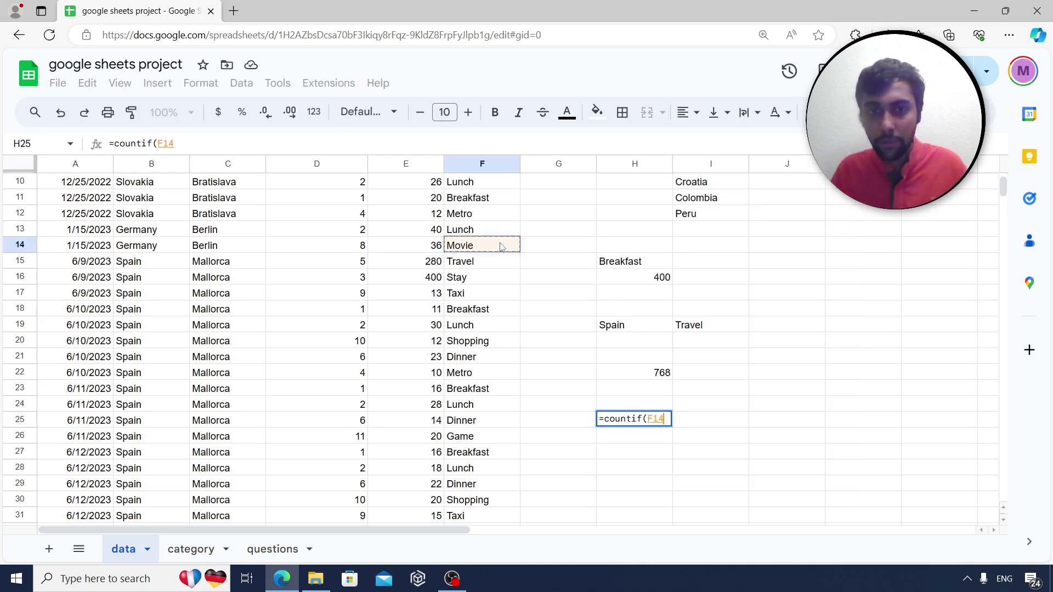
{"action": "key", "text": "Up"}
{"action": "key", "text": "Up"}
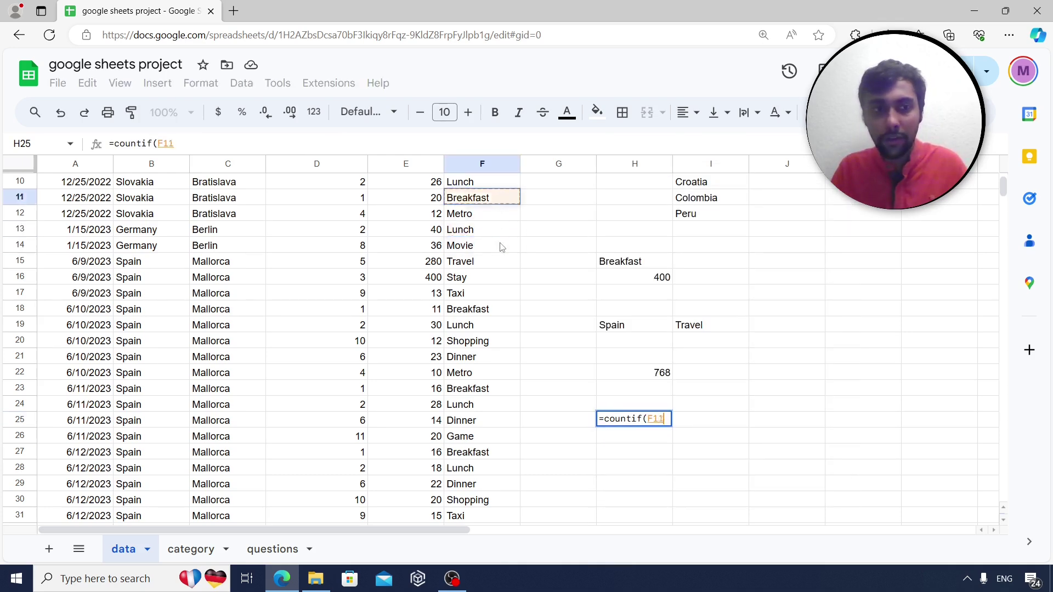
{"action": "key", "text": "ctrl+Up"}
{"action": "key", "text": "Down"}
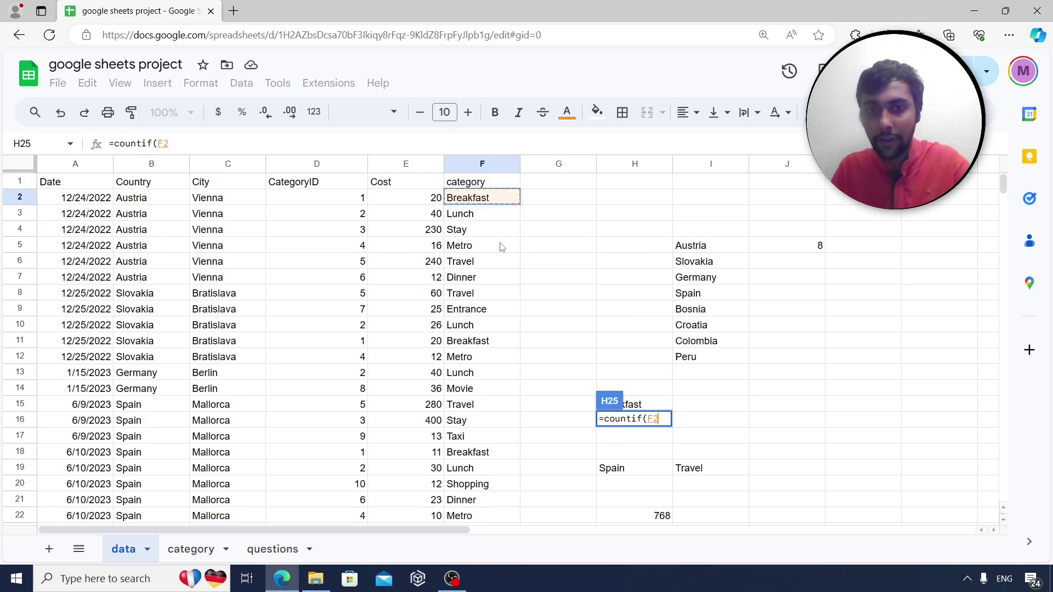
{"action": "key", "text": "ctrl+shift+Down"}
{"action": "type", "text": ","}
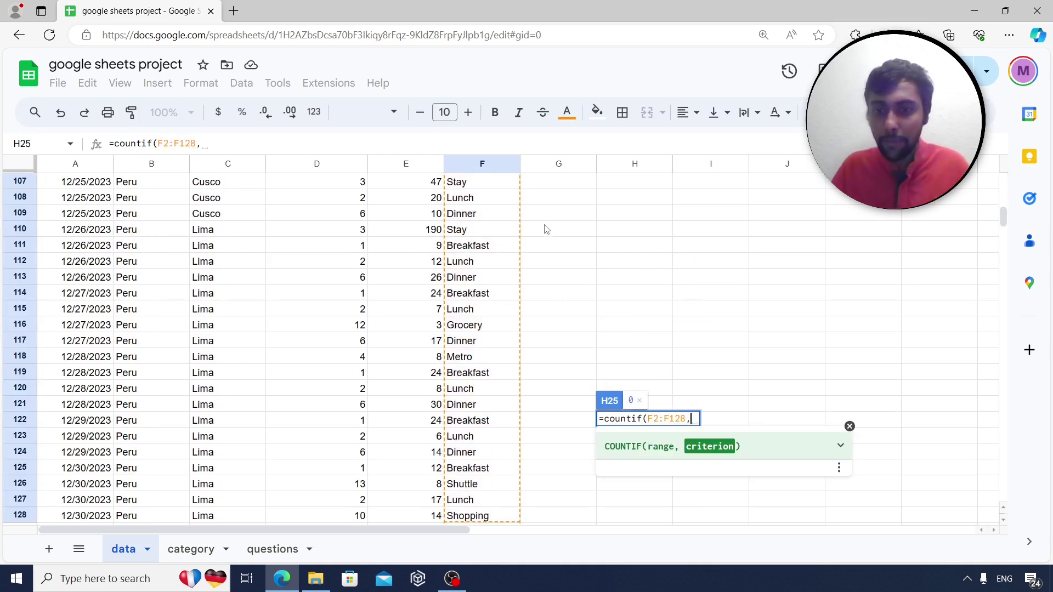
Complete the COUNTIF formula in H25 with I19 as the criterion, commit it and review the cell.
{"action": "scroll", "coordinate": [636, 266], "scroll_direction": "up", "scroll_amount": 6}
{"action": "scroll", "coordinate": [636, 266], "scroll_direction": "up", "scroll_amount": 20}
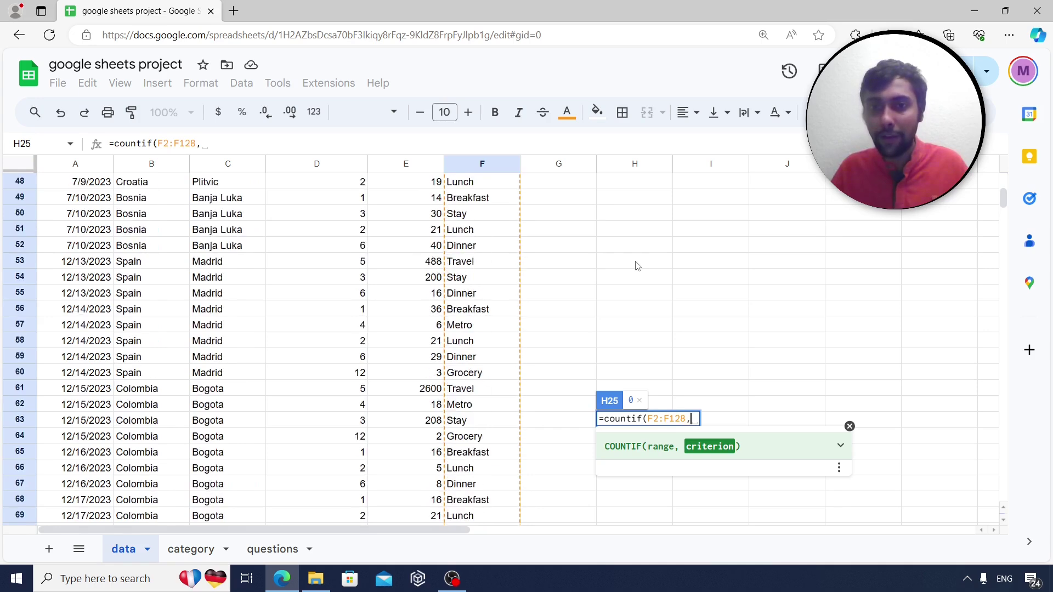
{"action": "scroll", "coordinate": [650, 239], "scroll_direction": "up", "scroll_amount": 2}
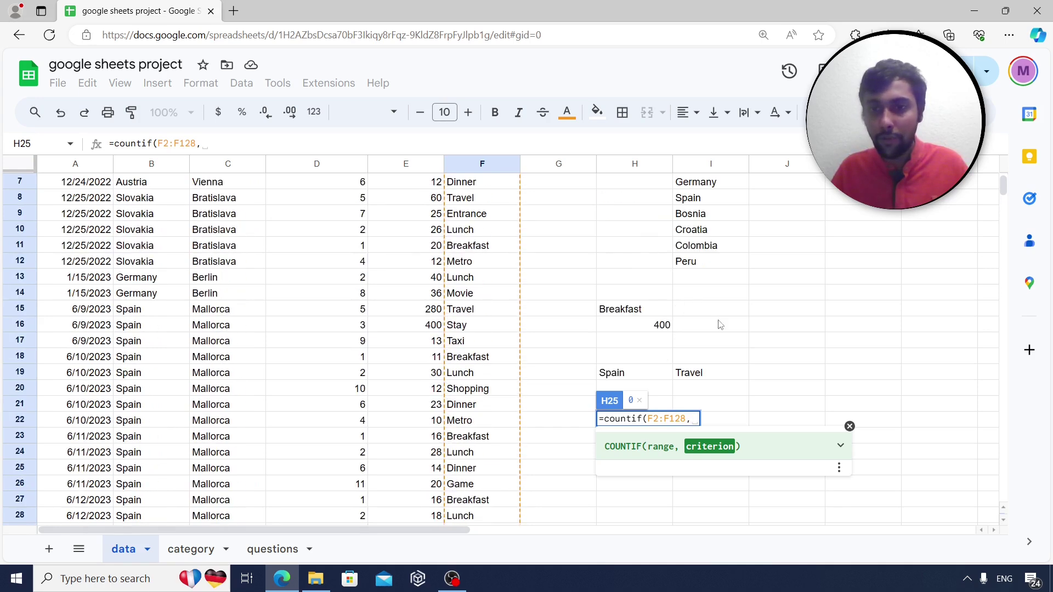
{"action": "left_click", "coordinate": [708, 373]}
{"action": "key", "text": "Return"}
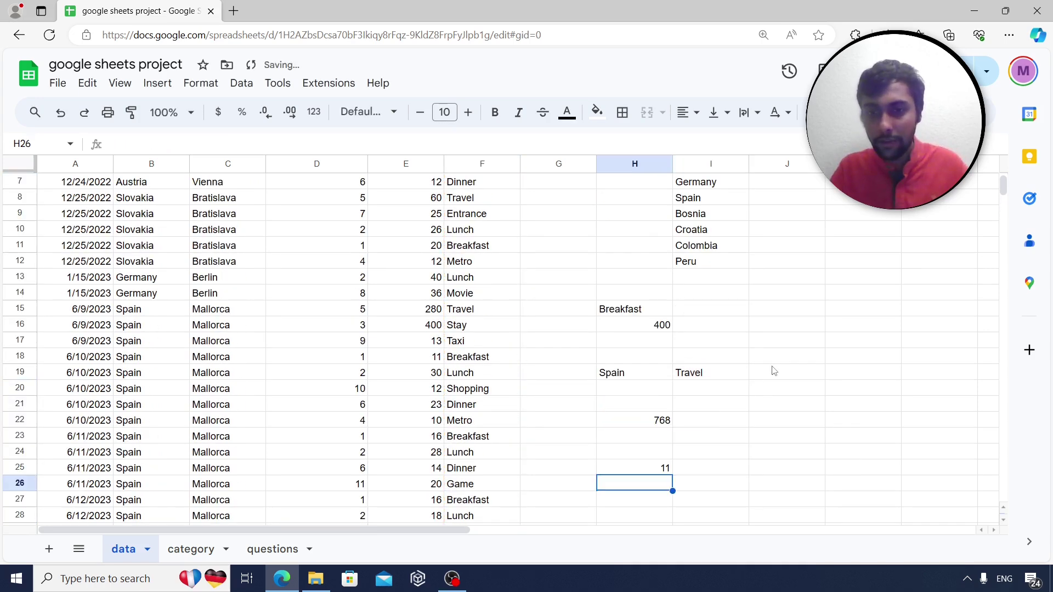
{"action": "key", "text": "Up"}
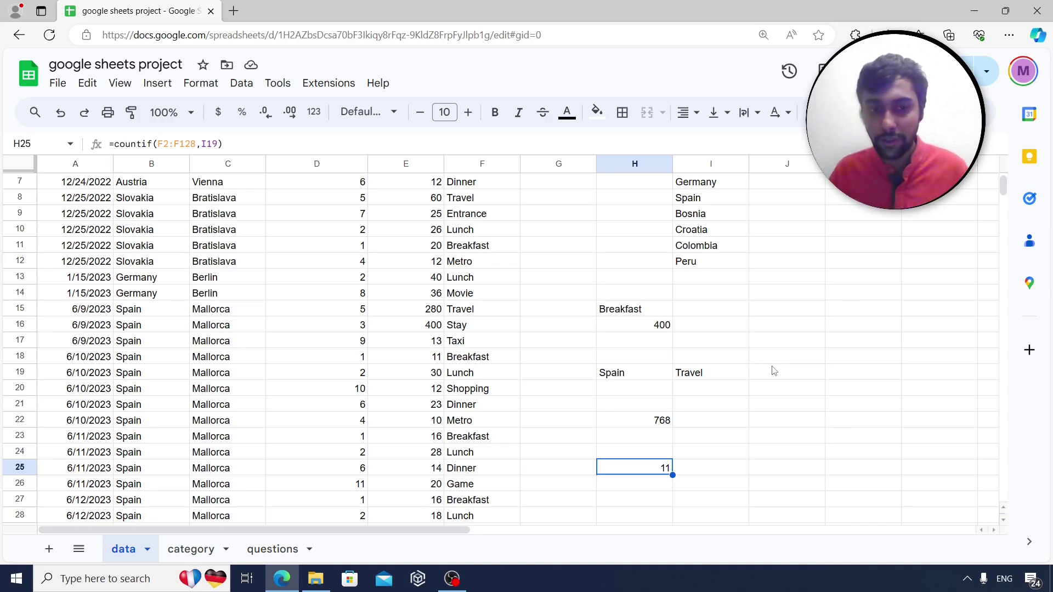
Read the question on finding the date's month and enter =month(A2) in G2 of the data sheet.
{"action": "left_click", "coordinate": [272, 549]}
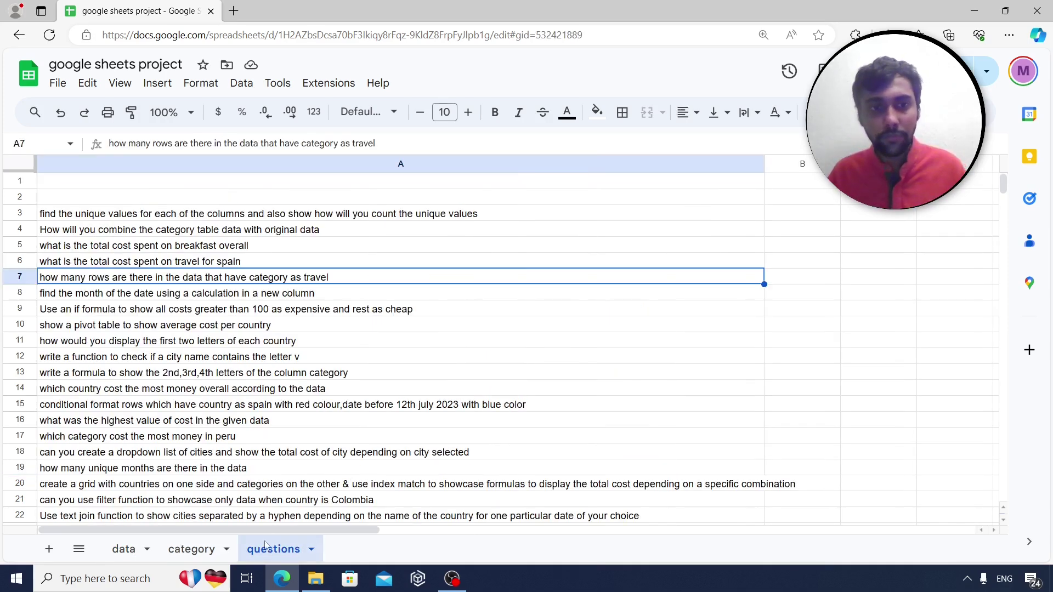
{"action": "left_click", "coordinate": [266, 298]}
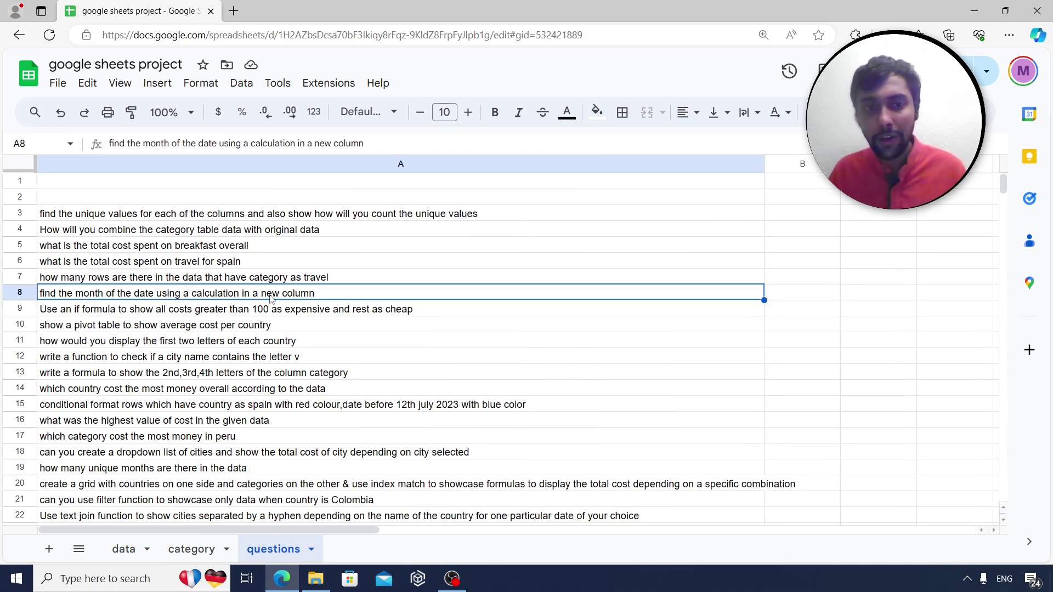
{"action": "left_click", "coordinate": [124, 548]}
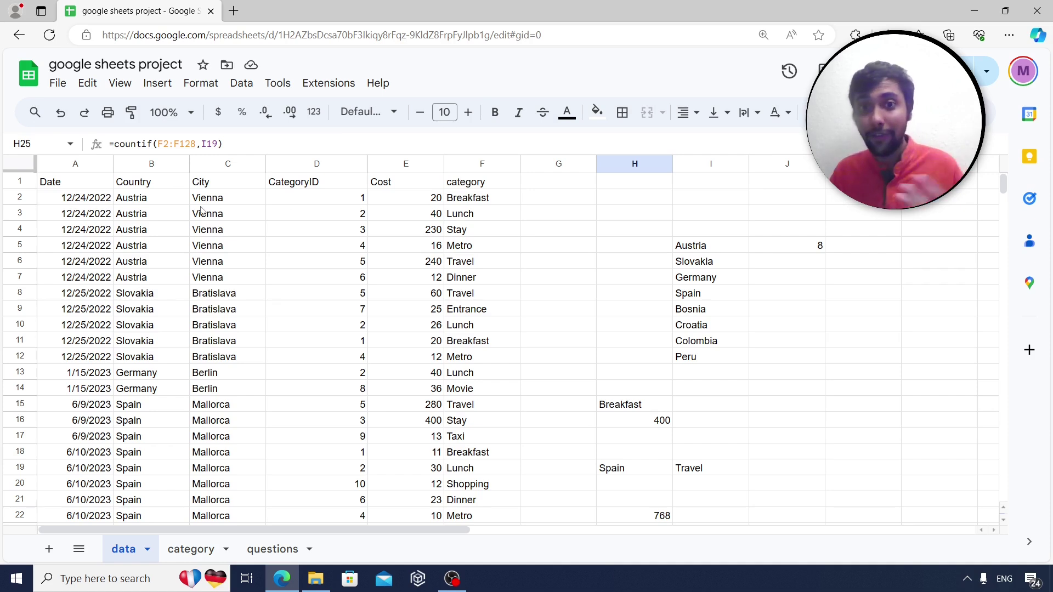
{"action": "left_click", "coordinate": [584, 198]}
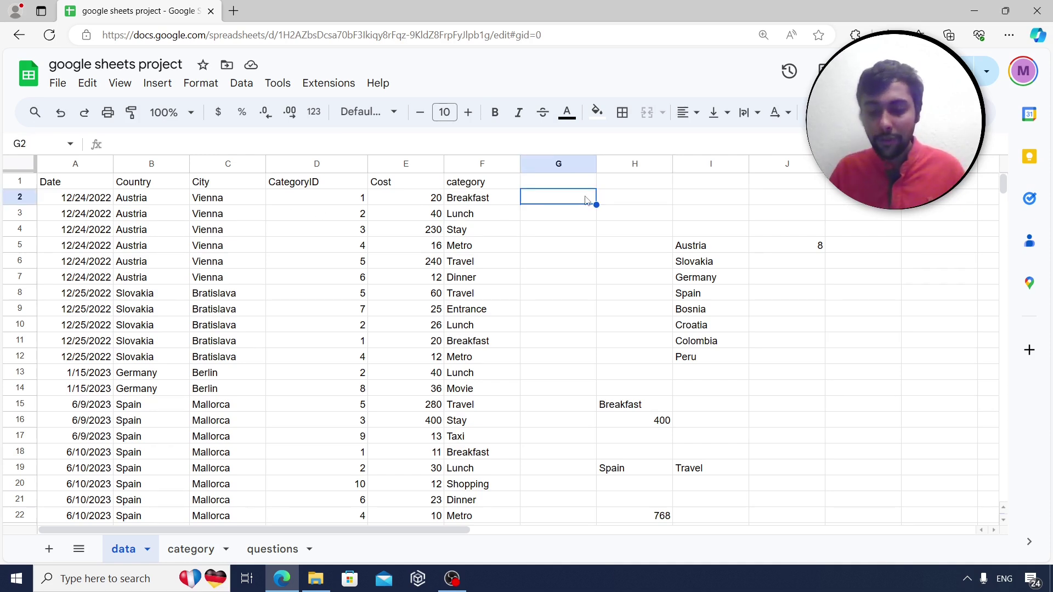
{"action": "type", "text": "=month("}
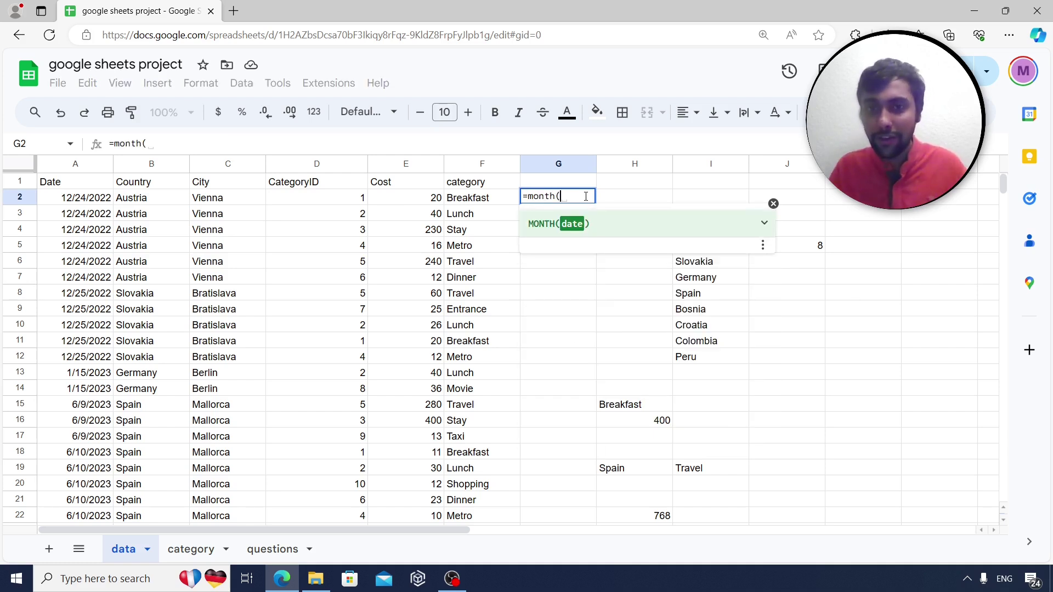
{"action": "left_click", "coordinate": [80, 204]}
{"action": "type", "text": ")"}
{"action": "key", "text": "Return"}
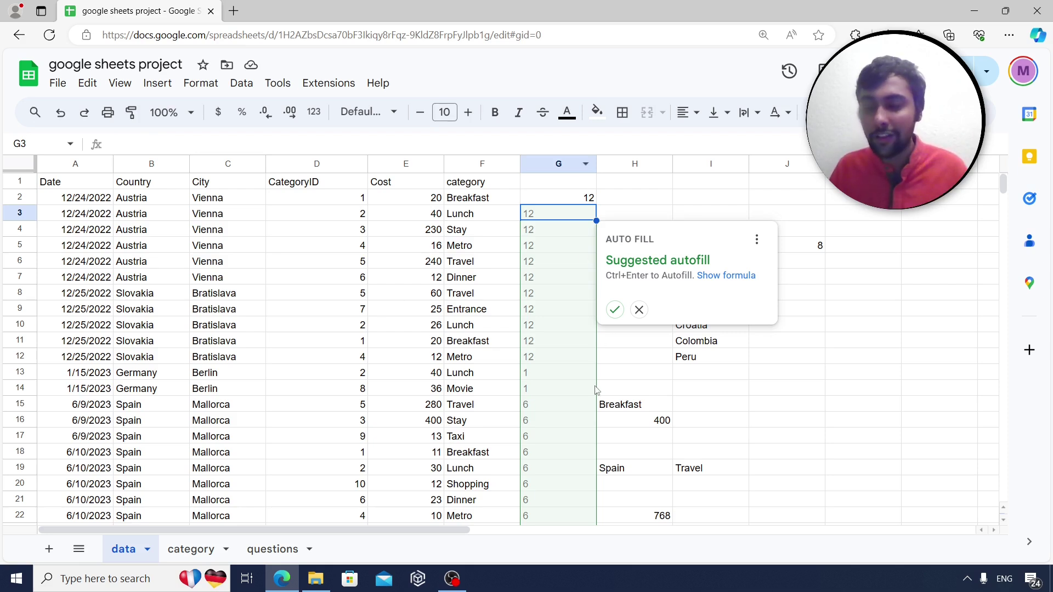
Clear the month formula from G2.
{"action": "left_click", "coordinate": [575, 196]}
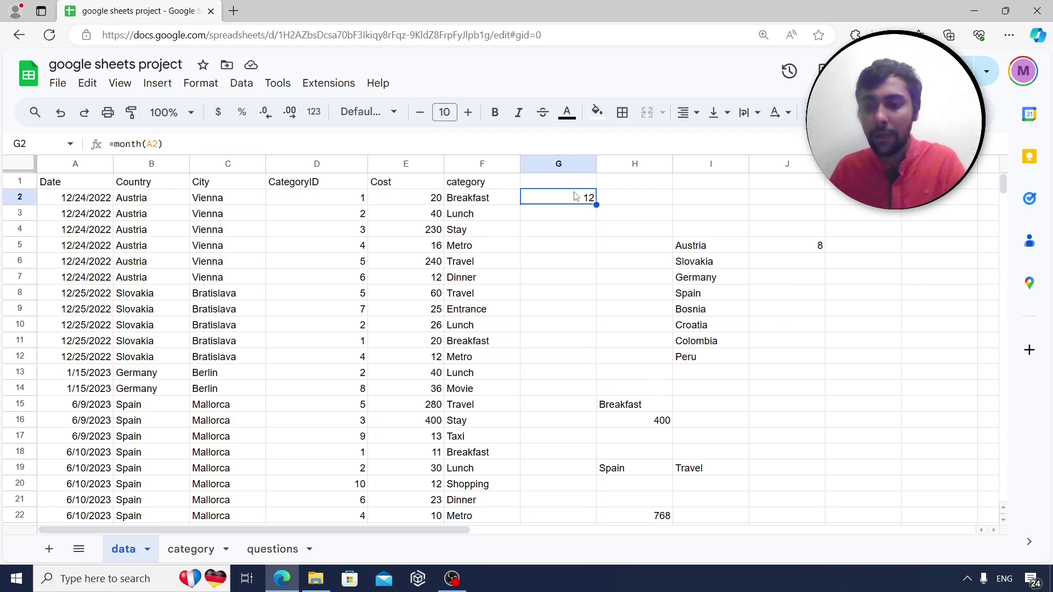
{"action": "key", "text": "Delete"}
{"action": "left_click", "coordinate": [574, 219]}
{"action": "left_click", "coordinate": [561, 198]}
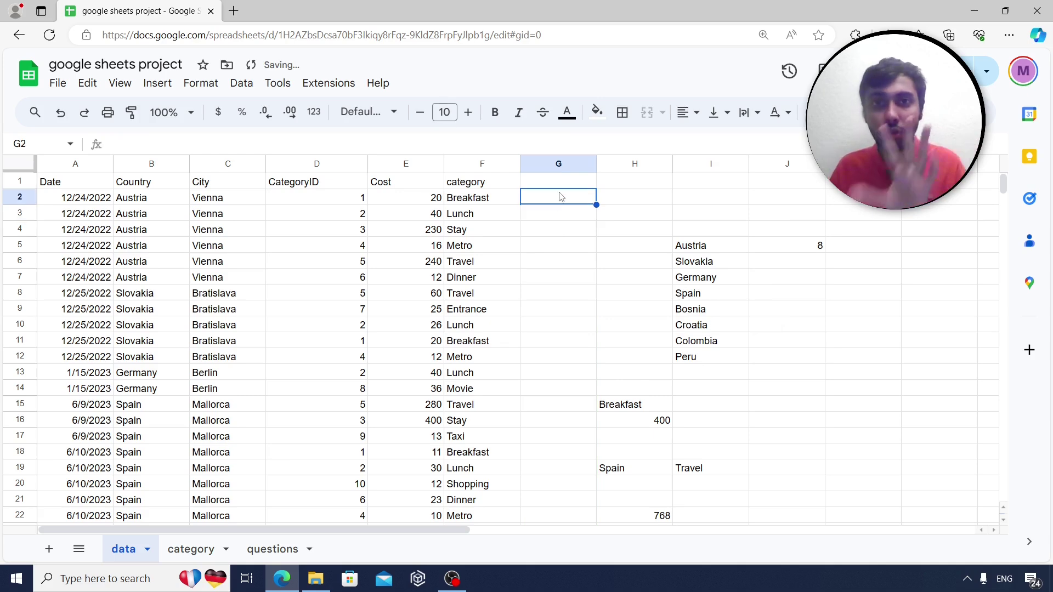
Read the question on labelling costs above 100 and add the header price in G1 of the data sheet.
{"action": "left_click", "coordinate": [289, 550]}
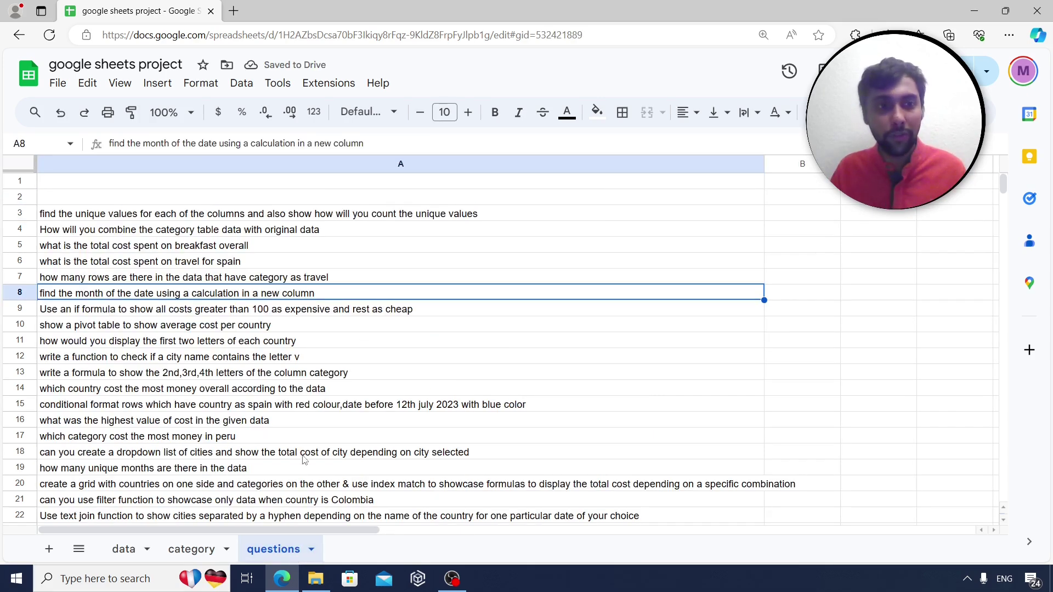
{"action": "left_click", "coordinate": [198, 314]}
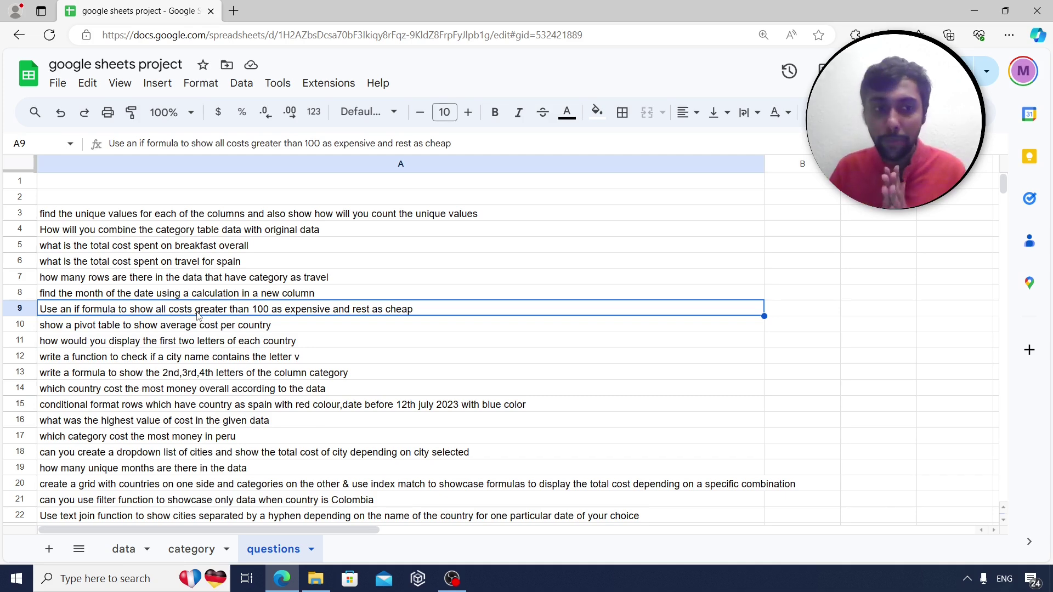
{"action": "left_click", "coordinate": [130, 558]}
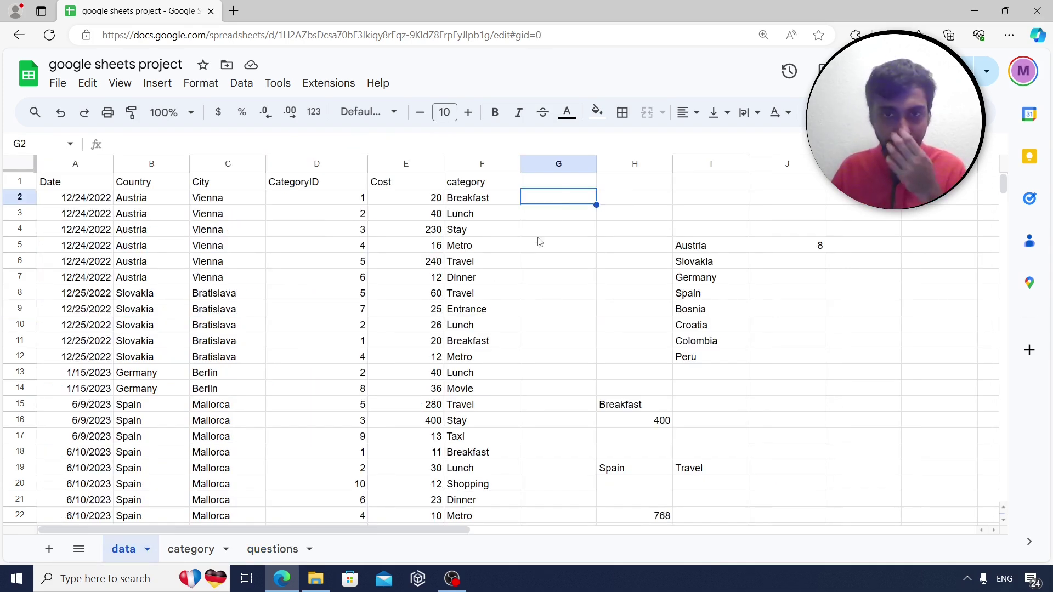
{"action": "left_click", "coordinate": [551, 187]}
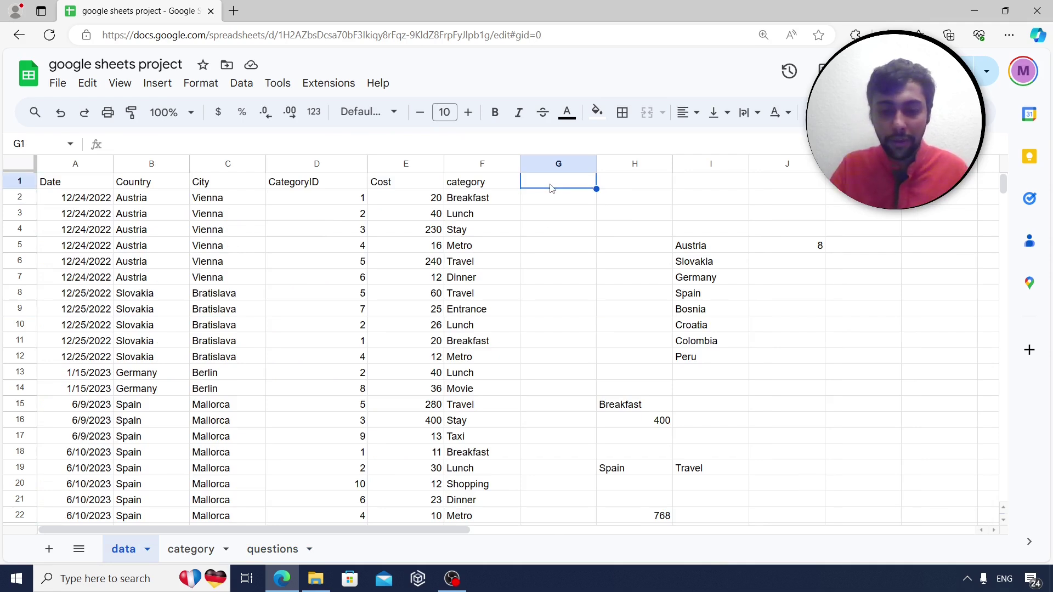
{"action": "type", "text": "price"}
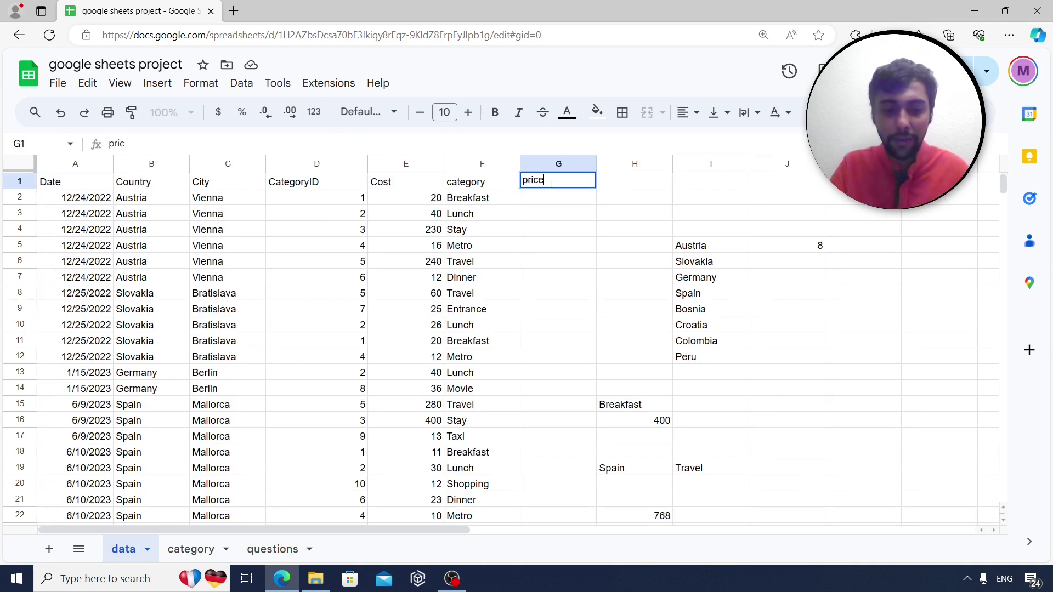
{"action": "key", "text": "Return"}
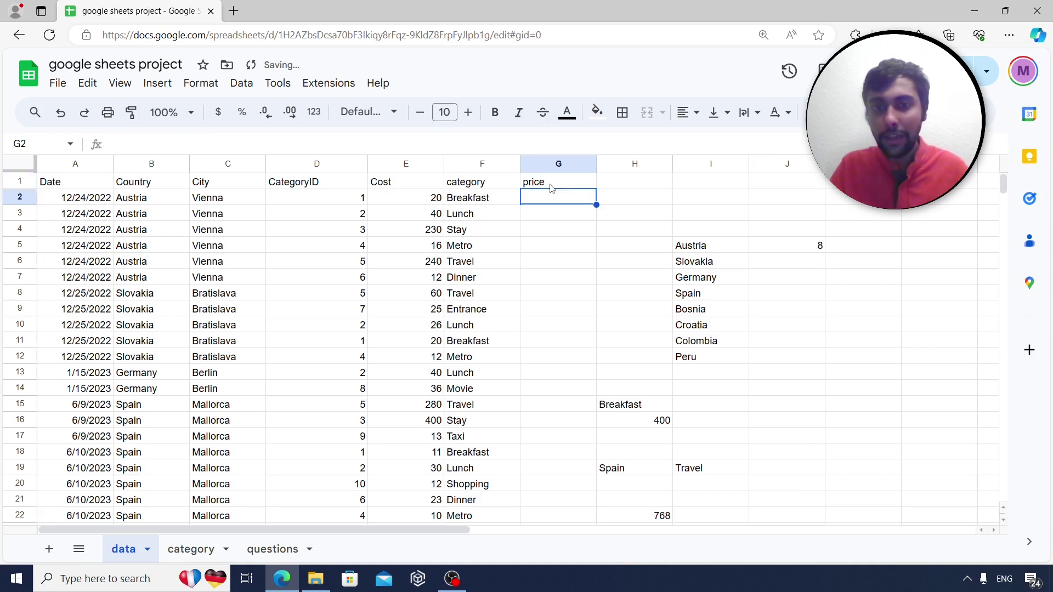
Enter an IF formula in G2 that returns "expensive" when E2 is greater than 100 and "cheap" otherwise.
{"action": "type", "text": "=if("}
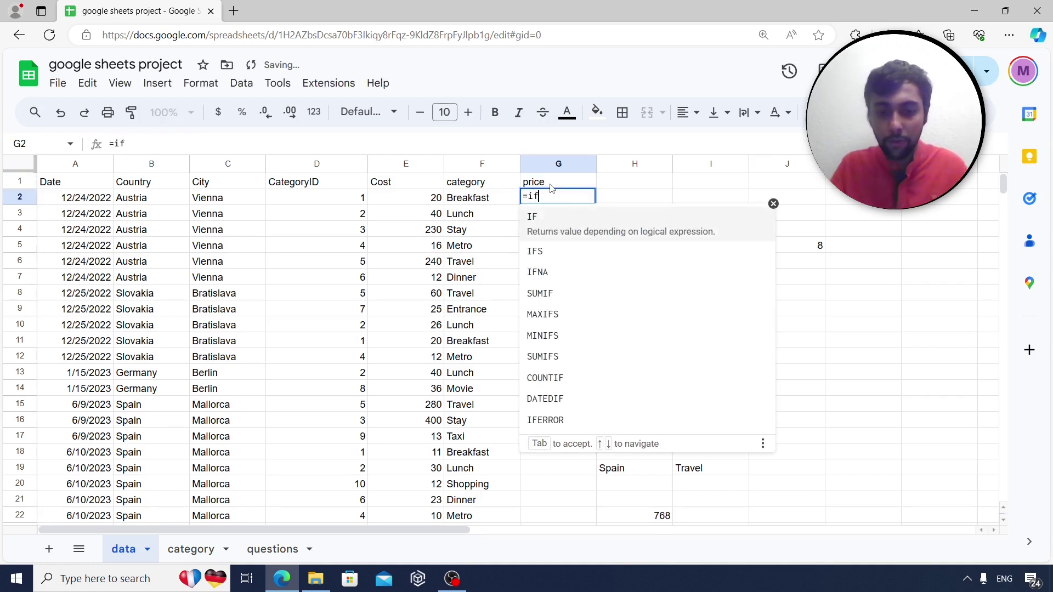
{"action": "left_click", "coordinate": [418, 205]}
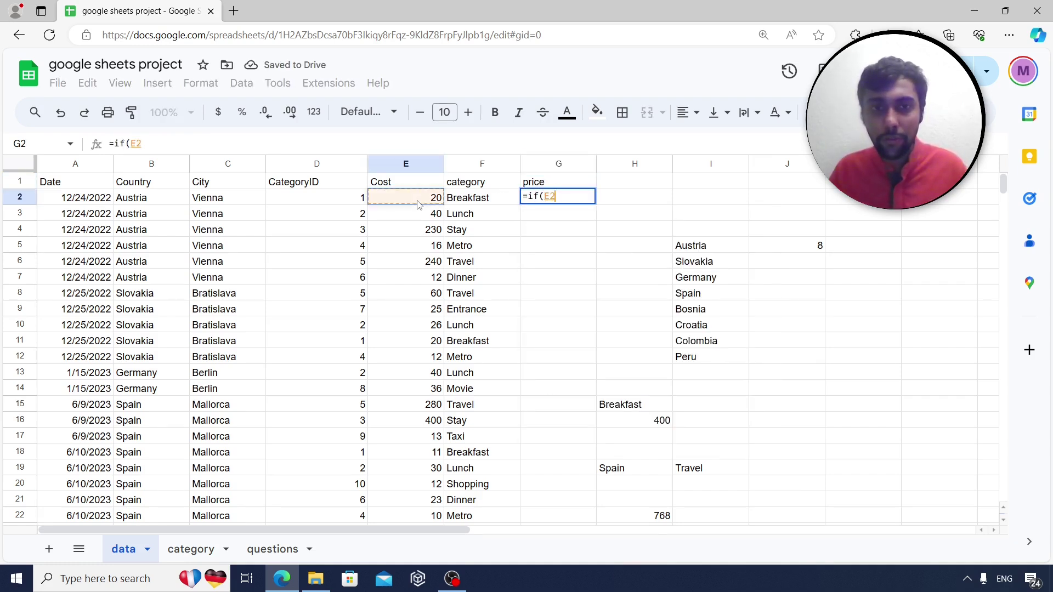
{"action": "type", "text": ">100,"}
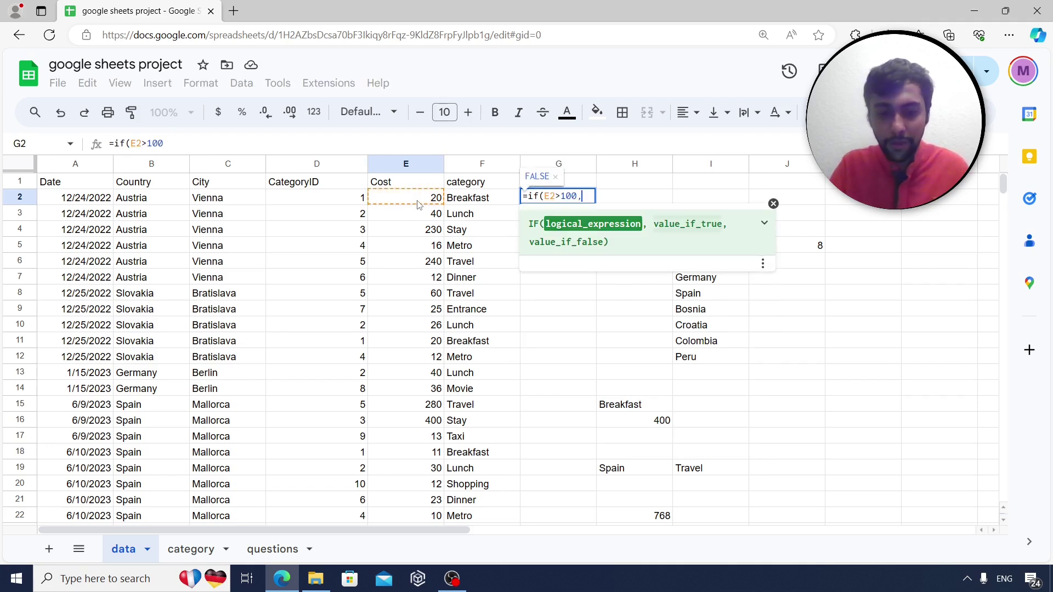
{"action": "type", "text": "\"expensive\",\"chea"}
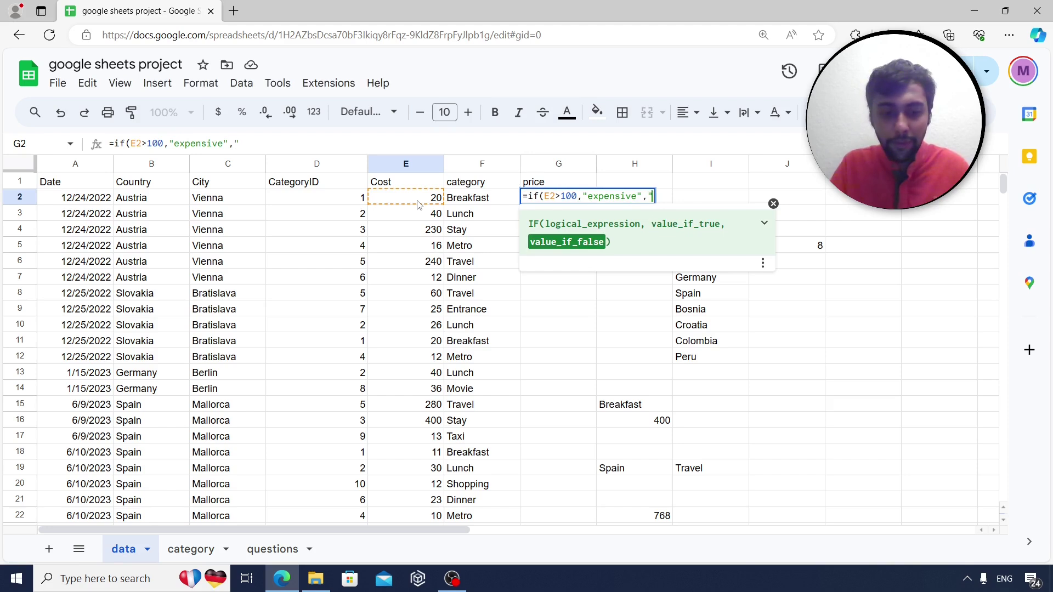
{"action": "type", "text": "p\""}
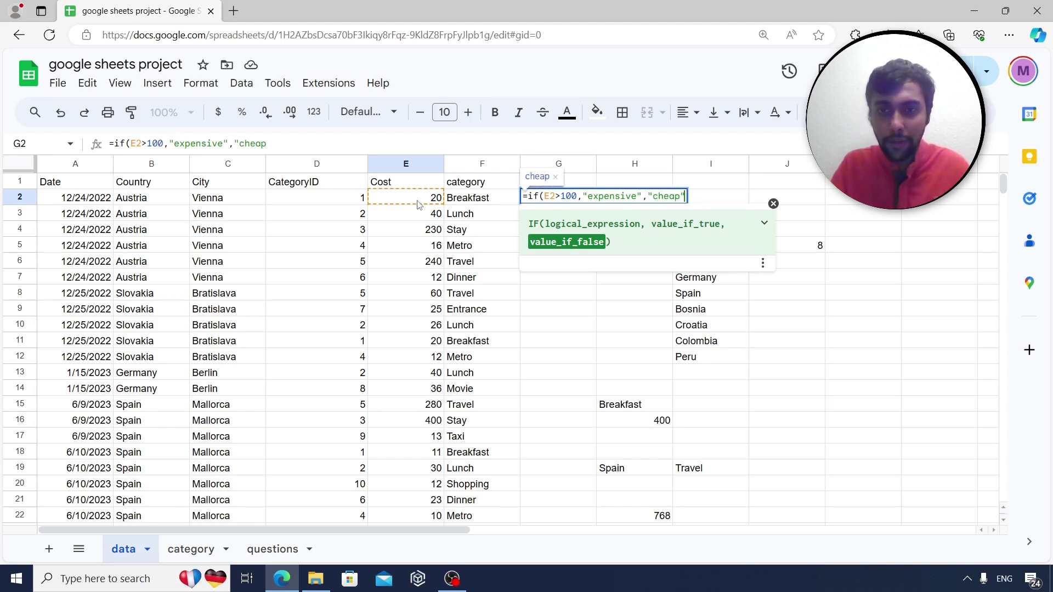
{"action": "type", "text": ")"}
{"action": "key", "text": "Return"}
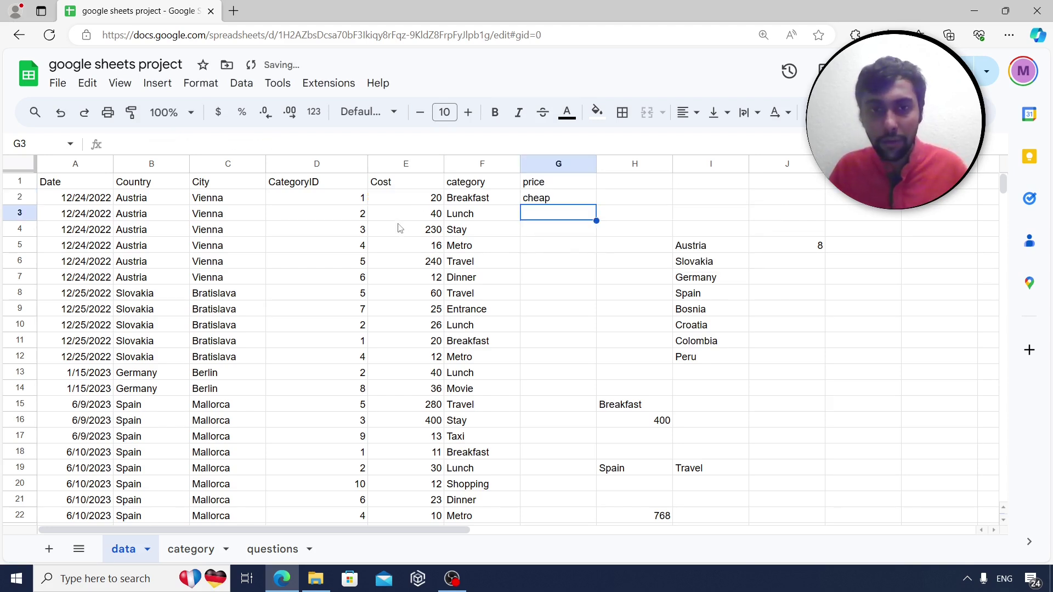
Fill the IF formula from G2 down the price column and check row 4's label against its cost.
{"action": "left_click", "coordinate": [559, 198]}
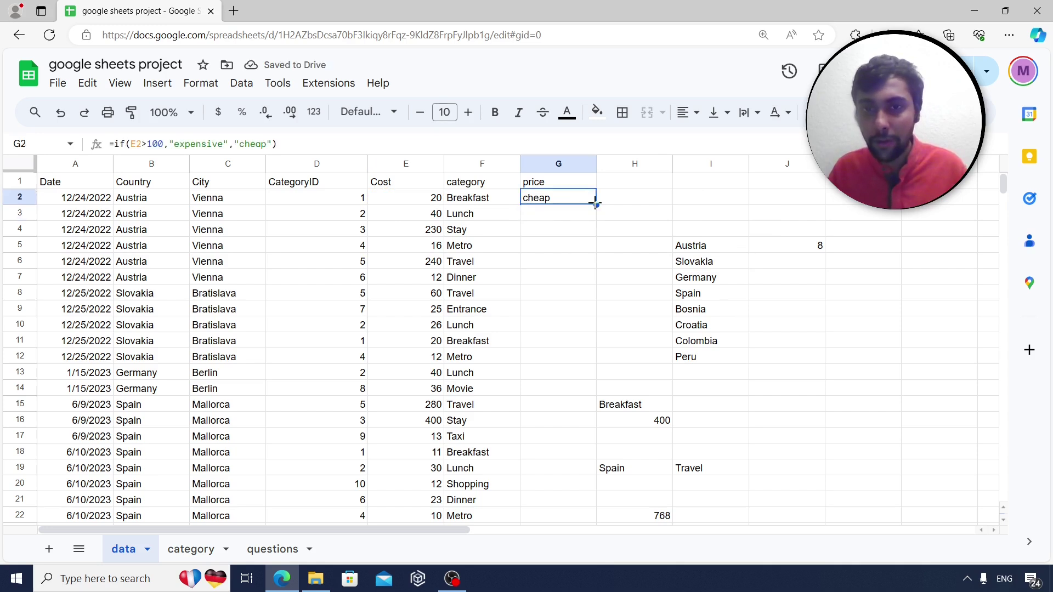
{"action": "double_click", "coordinate": [596, 204]}
{"action": "left_click", "coordinate": [536, 233]}
{"action": "key", "text": "Left"}
{"action": "key", "text": "Left"}
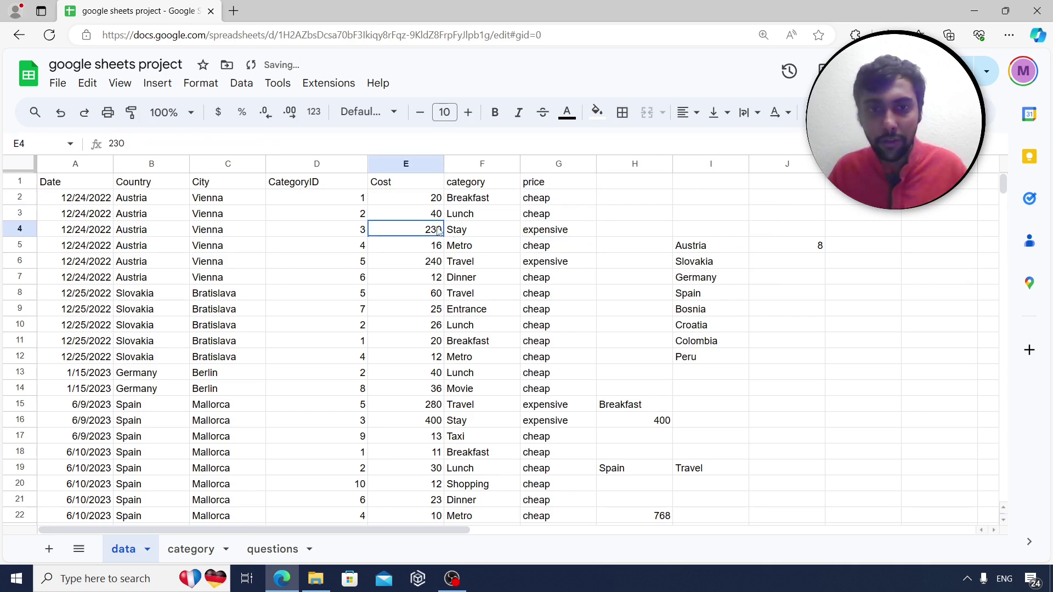
{"action": "left_click", "coordinate": [536, 233]}
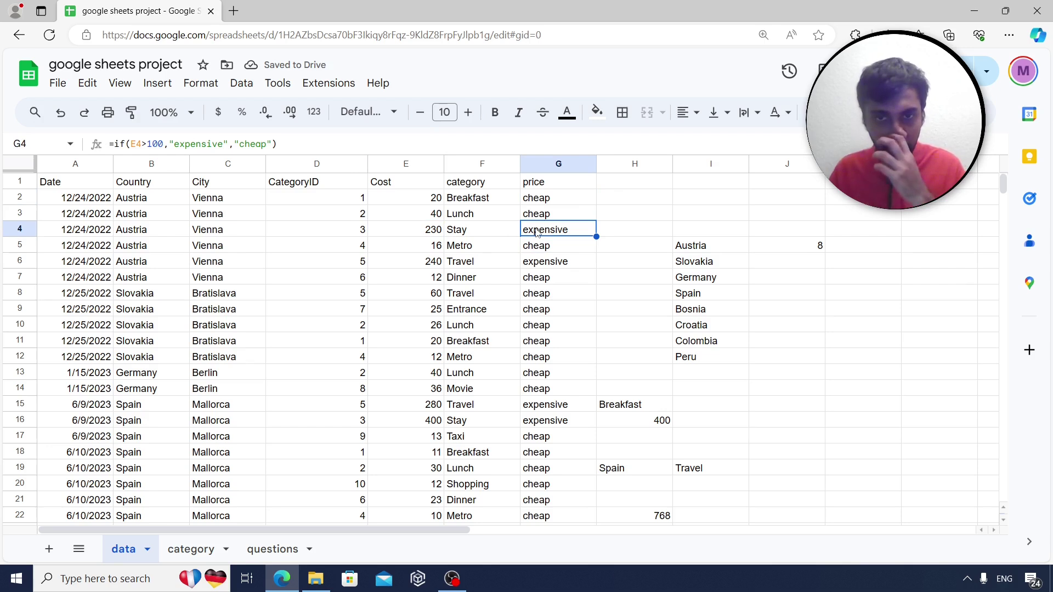
{"action": "left_click", "coordinate": [542, 200]}
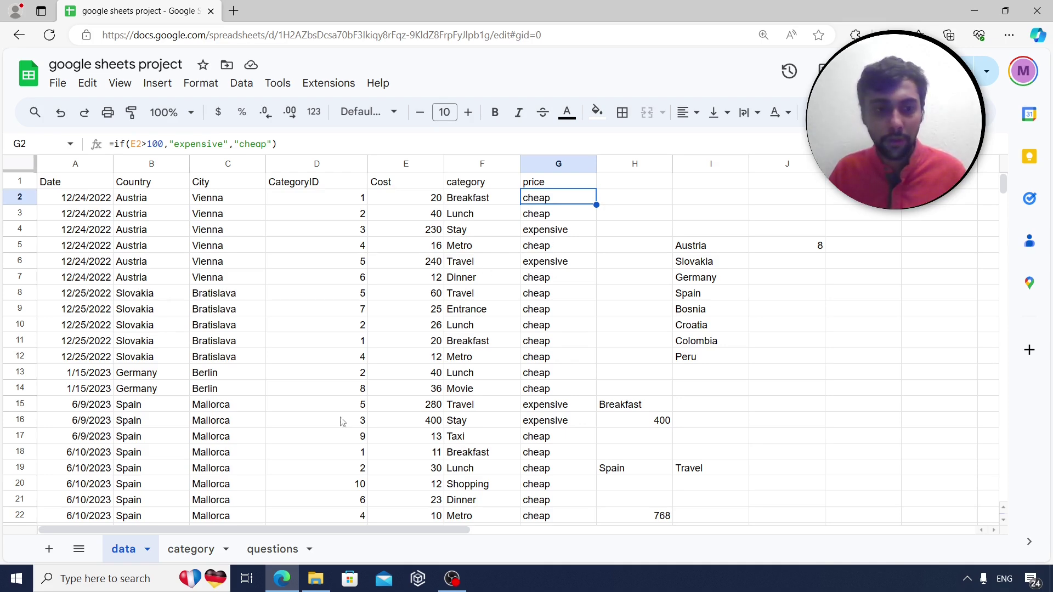
Read the question on average cost per country and create a pivot table on a new sheet from data columns A:G.
{"action": "left_click", "coordinate": [275, 551]}
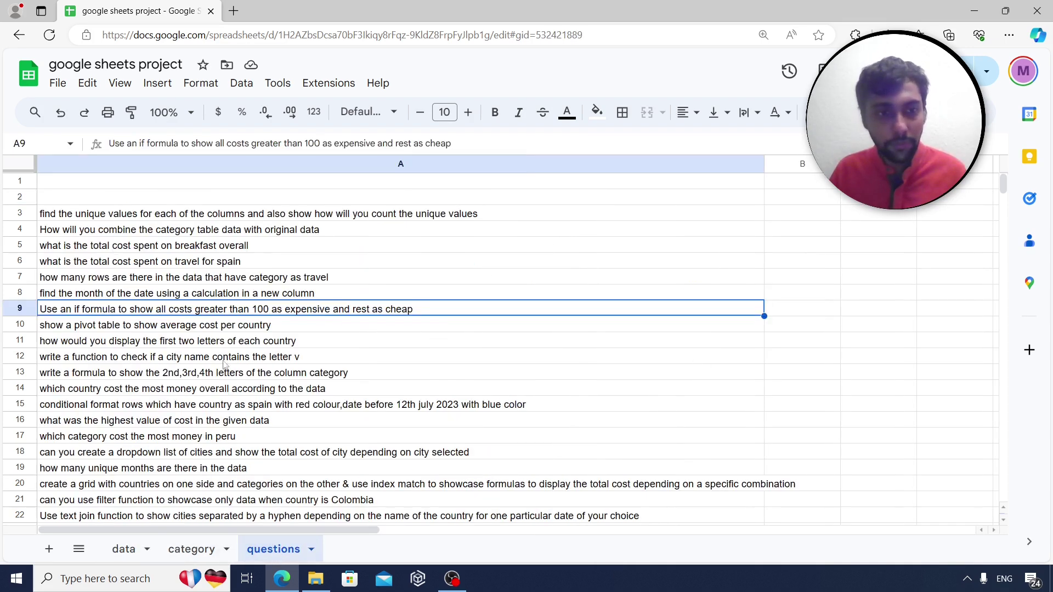
{"action": "left_click", "coordinate": [192, 327]}
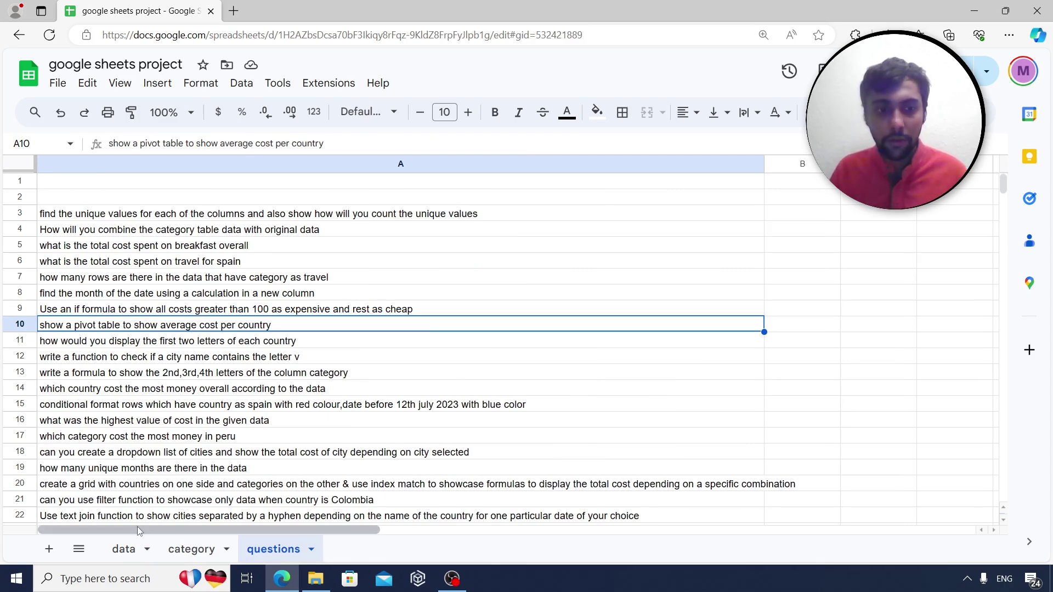
{"action": "left_click", "coordinate": [123, 549]}
{"action": "left_click", "coordinate": [186, 251]}
{"action": "left_click_drag", "start_coordinate": [75, 163], "coordinate": [535, 202]}
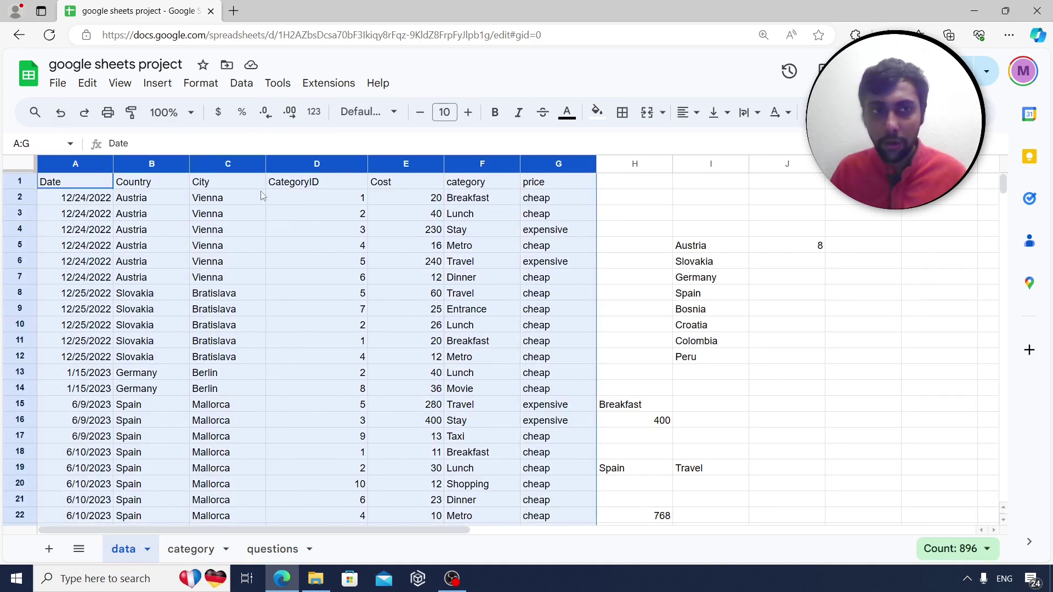
{"action": "left_click", "coordinate": [163, 84]}
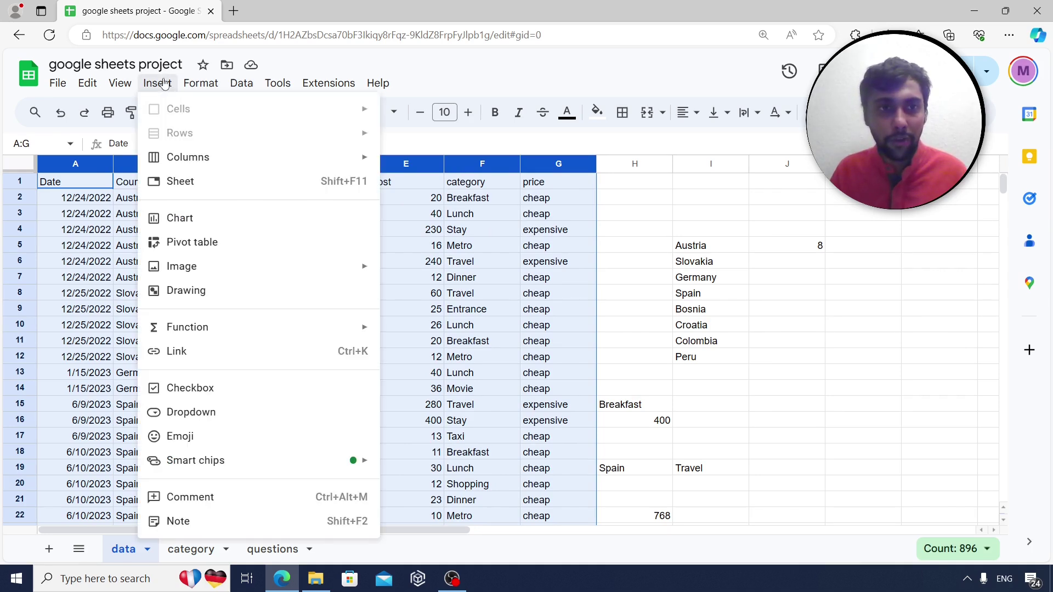
{"action": "left_click", "coordinate": [231, 241]}
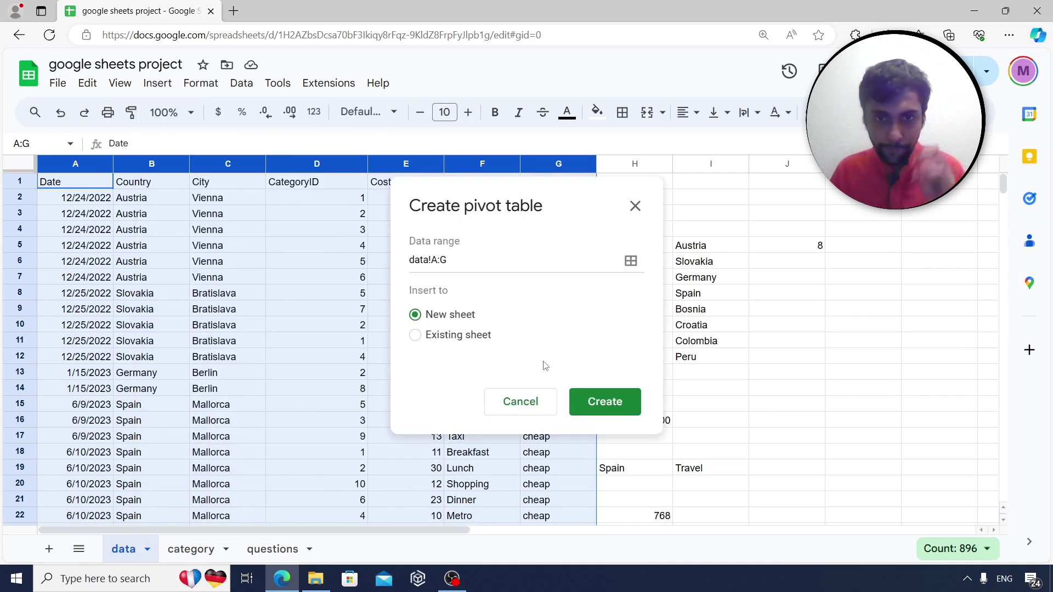
{"action": "left_click", "coordinate": [604, 402]}
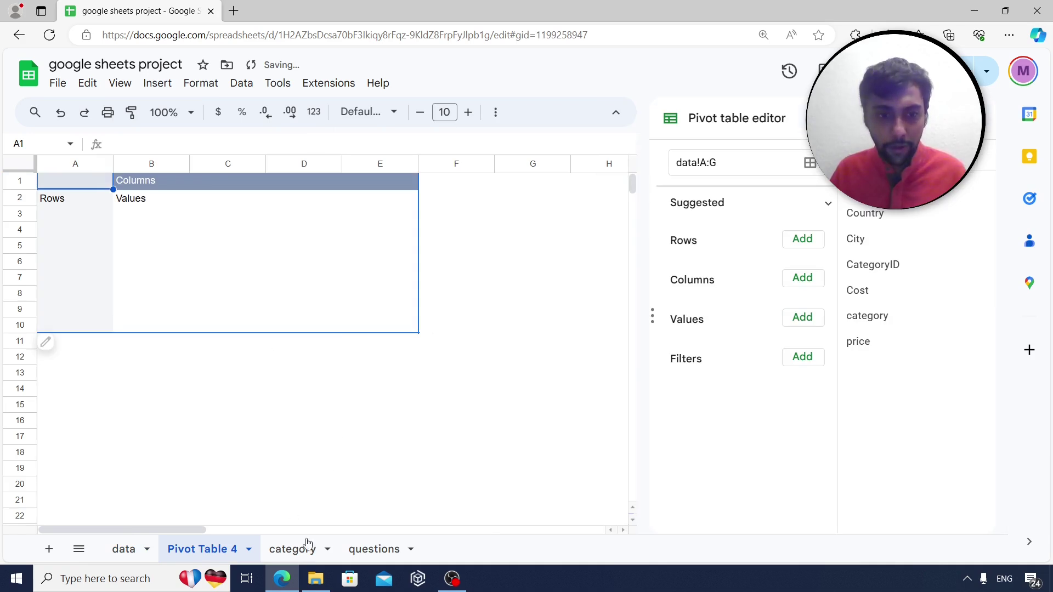
Set up the pivot table with Country as rows and Cost as values summarized by AVERAGE.
{"action": "left_click", "coordinate": [374, 548]}
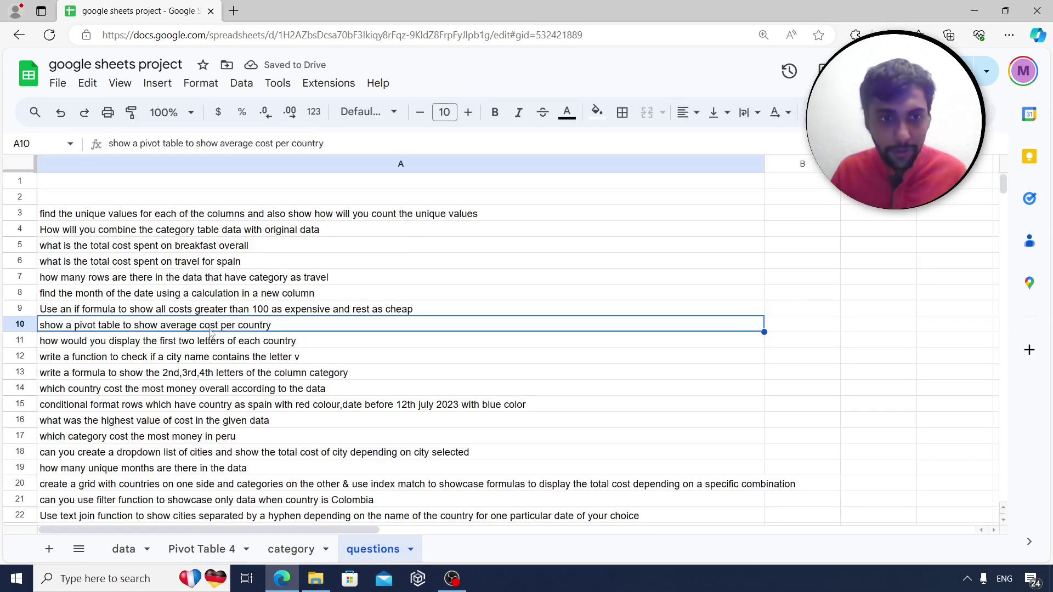
{"action": "left_click", "coordinate": [212, 548]}
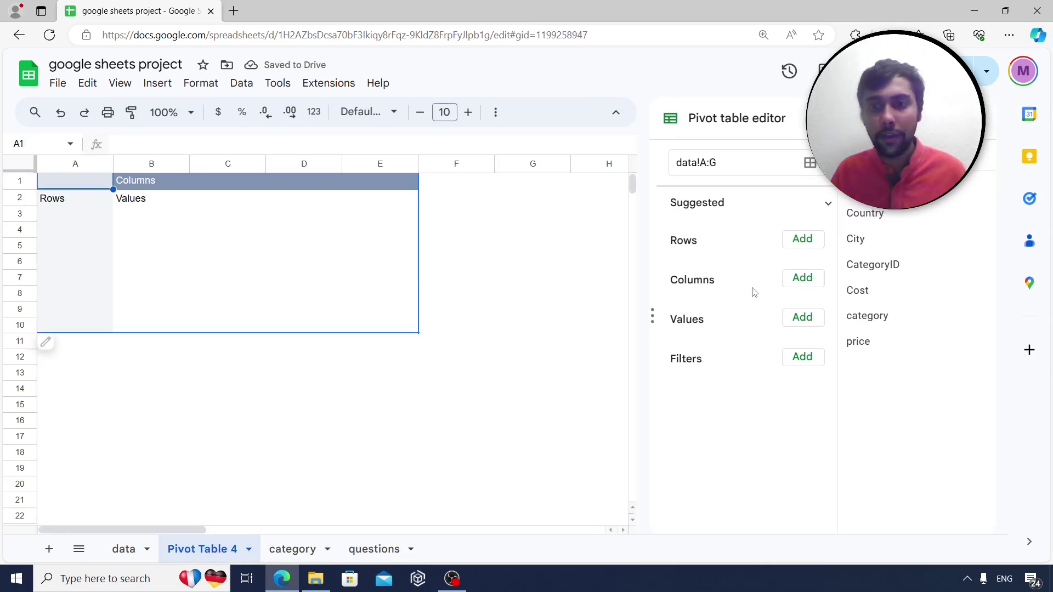
{"action": "left_click", "coordinate": [804, 241]}
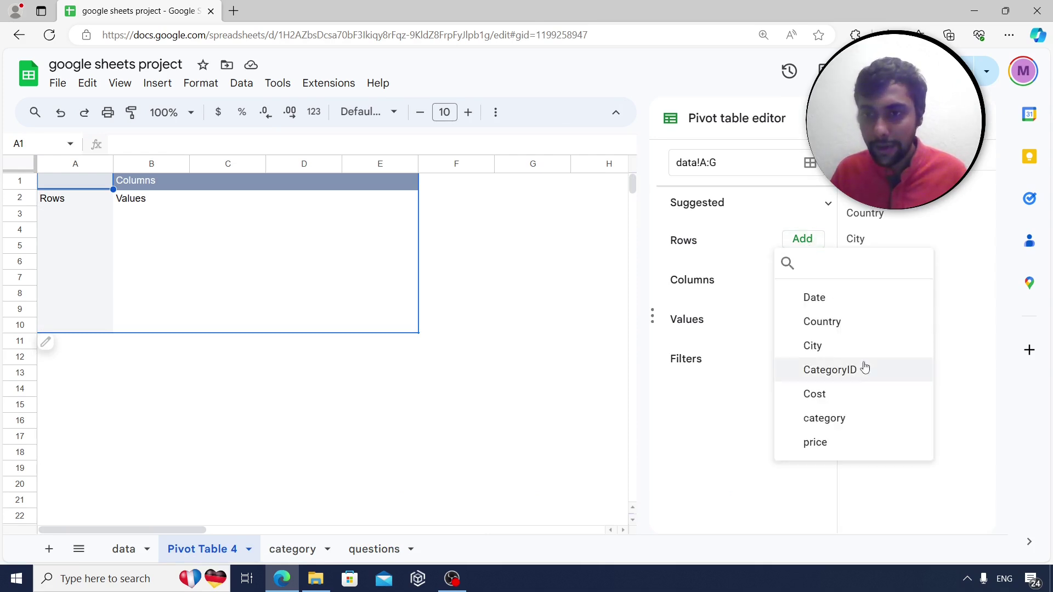
{"action": "left_click", "coordinate": [846, 328]}
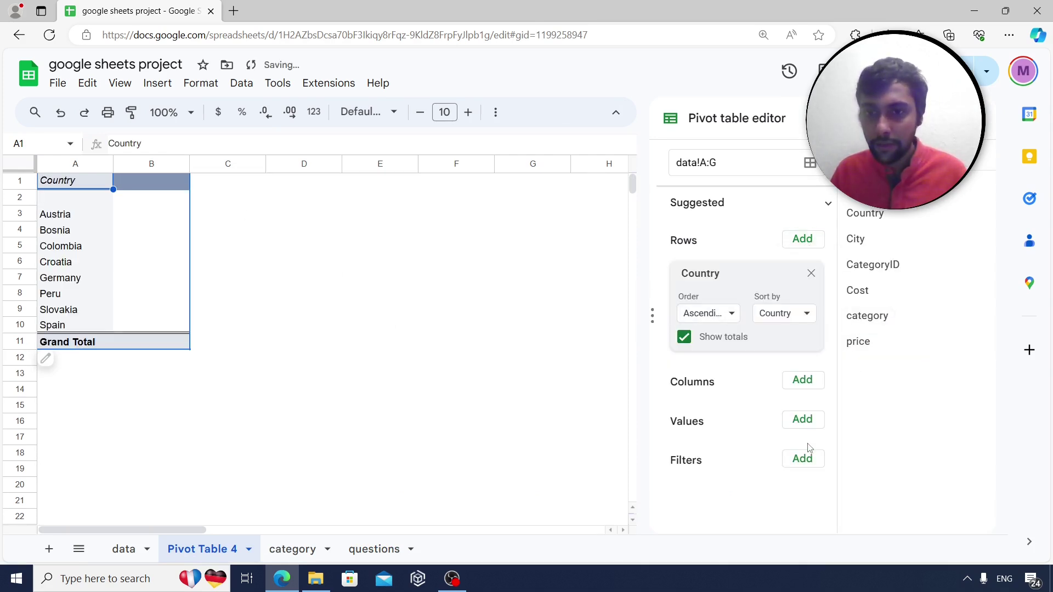
{"action": "left_click", "coordinate": [806, 422]}
{"action": "left_click", "coordinate": [848, 343]}
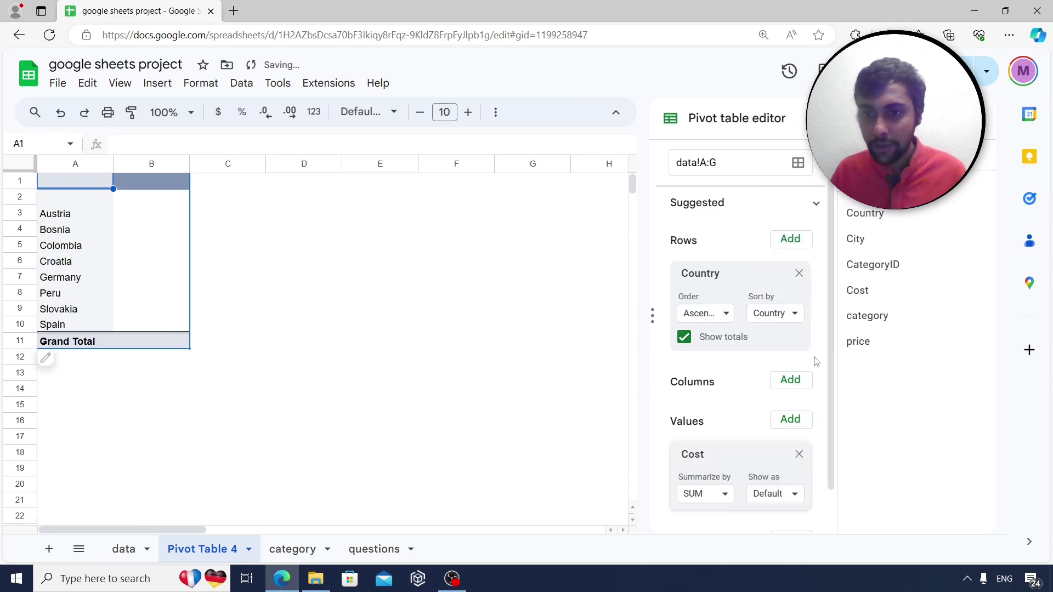
{"action": "left_click", "coordinate": [712, 495]}
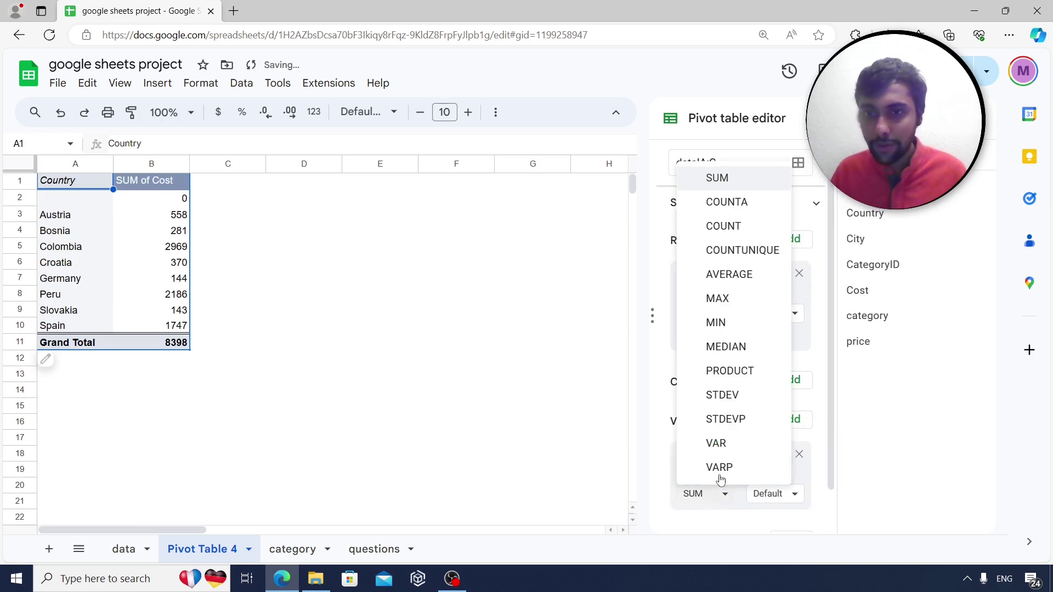
{"action": "left_click", "coordinate": [727, 276]}
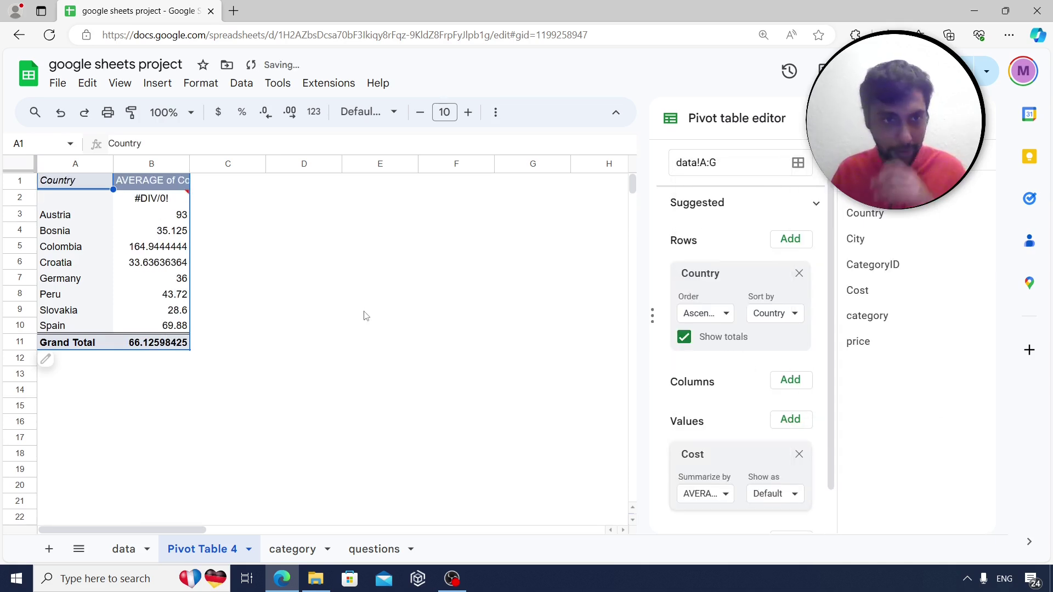
Examine Colombia's average cost in the pivot table and close the pivot table editor.
{"action": "left_click", "coordinate": [256, 266]}
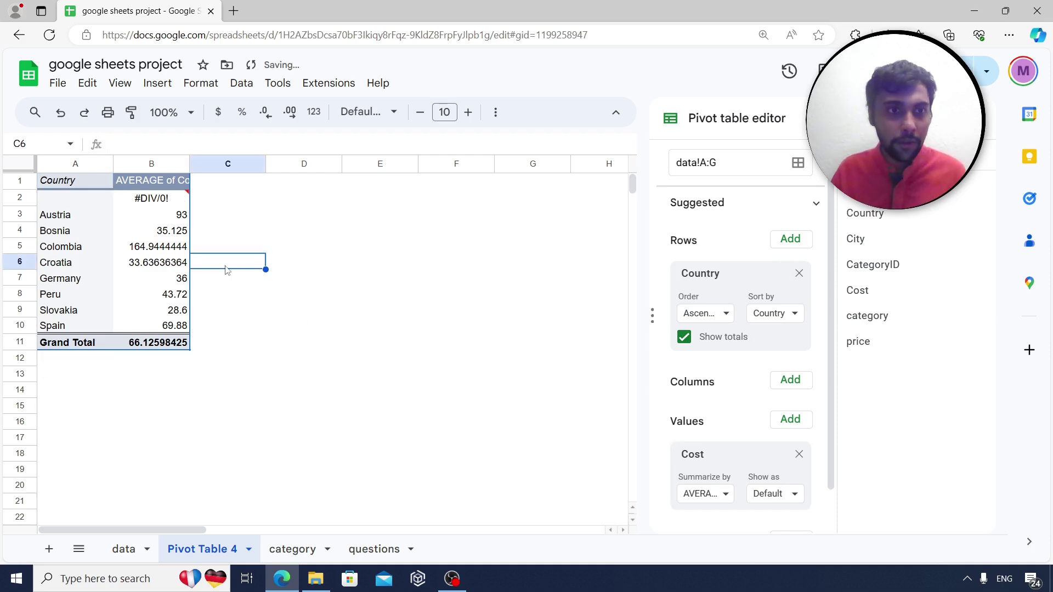
{"action": "left_click", "coordinate": [281, 372]}
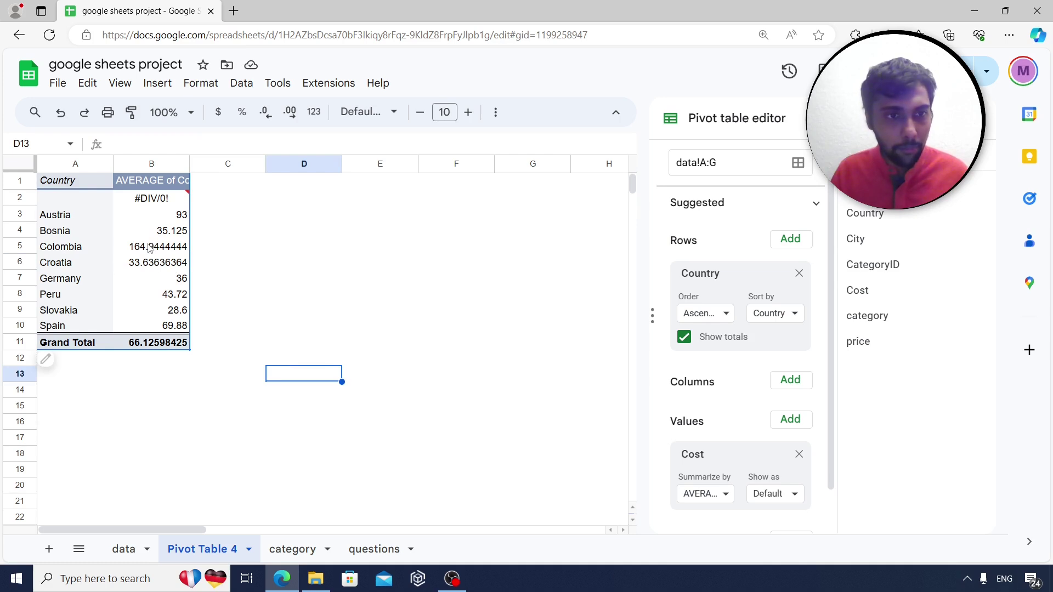
{"action": "left_click", "coordinate": [149, 248]}
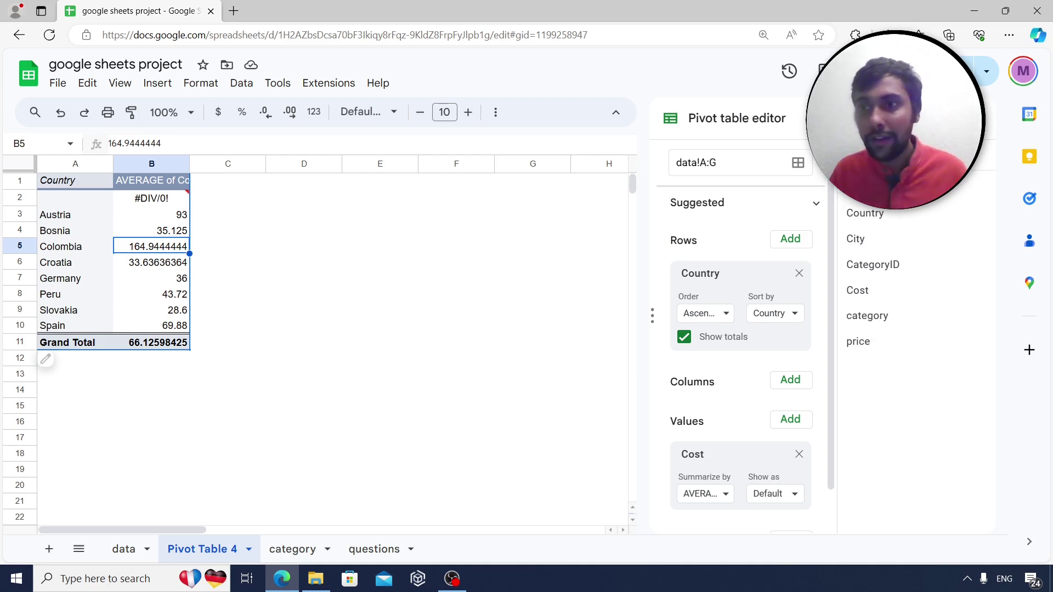
{"action": "left_click", "coordinate": [976, 118]}
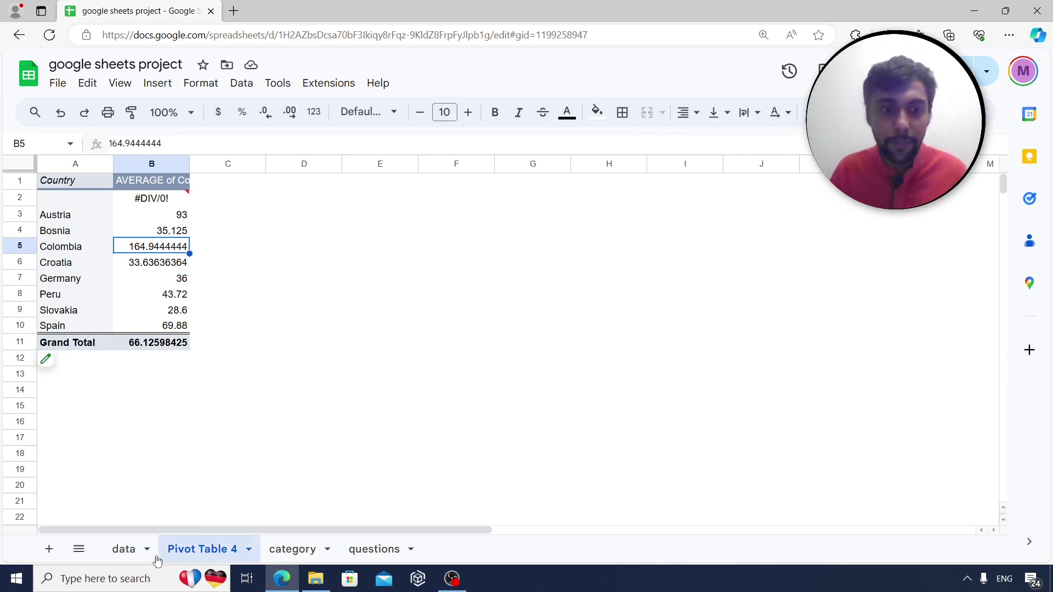
Look through the Cost column of the data sheet for the entry behind Colombia's average, and return to the pivot table.
{"action": "left_click", "coordinate": [133, 557]}
{"action": "left_click", "coordinate": [478, 298]}
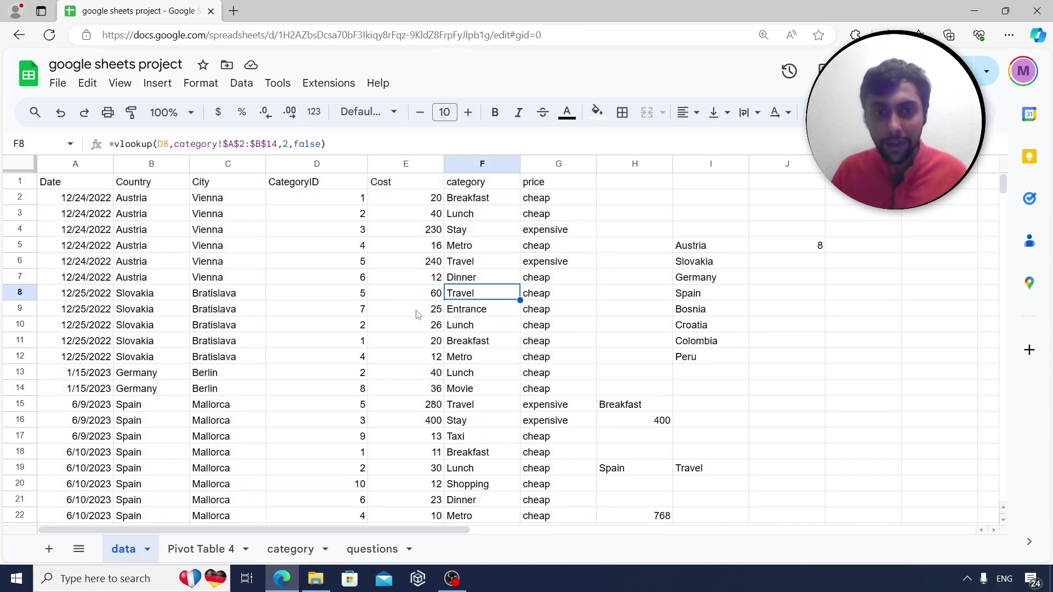
{"action": "left_click", "coordinate": [414, 207]}
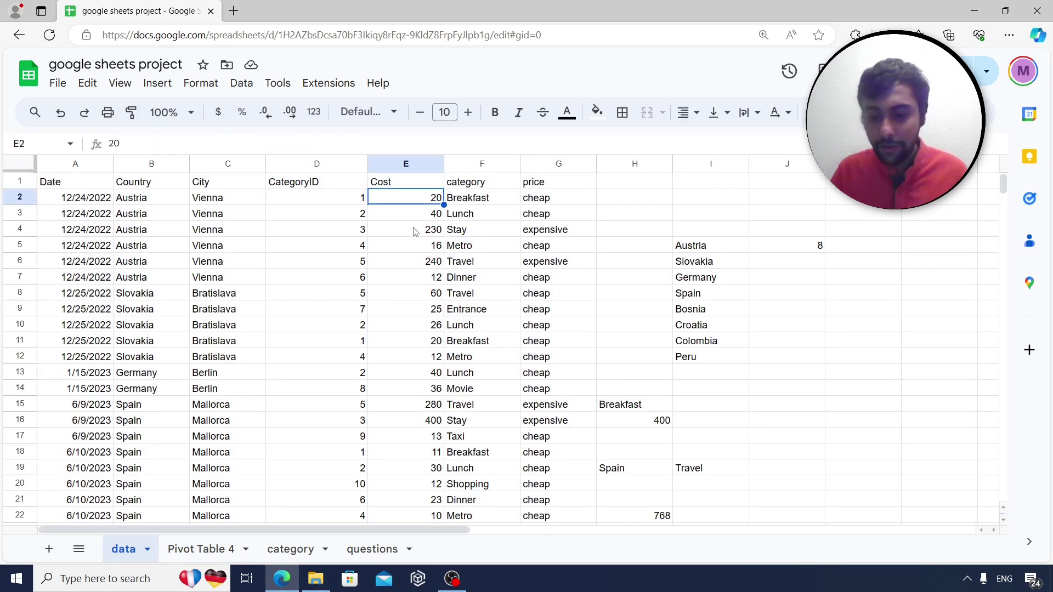
{"action": "key", "text": "Down"}
{"action": "key", "text": "Down"}
{"action": "key", "text": "Down"}
{"action": "key", "text": "Down"}
{"action": "key", "text": "Down"}
{"action": "key", "text": "Down"}
{"action": "key", "text": "Down"}
{"action": "key", "text": "Down"}
{"action": "key", "text": "Down"}
{"action": "key", "text": "Down"}
{"action": "key", "text": "Down"}
{"action": "key", "text": "Down"}
{"action": "key", "text": "Down"}
{"action": "key", "text": "Down"}
{"action": "key", "text": "Down"}
{"action": "key", "text": "Down"}
{"action": "key", "text": "Down"}
{"action": "key", "text": "Down"}
{"action": "key", "text": "Down"}
{"action": "key", "text": "Down"}
{"action": "key", "text": "Down"}
{"action": "key", "text": "Down"}
{"action": "key", "text": "Down"}
{"action": "key", "text": "Down"}
{"action": "key", "text": "Down"}
{"action": "key", "text": "Down"}
{"action": "key", "text": "Down"}
{"action": "key", "text": "Down"}
{"action": "key", "text": "Down"}
{"action": "key", "text": "Down"}
{"action": "key", "text": "Down"}
{"action": "key", "text": "Down"}
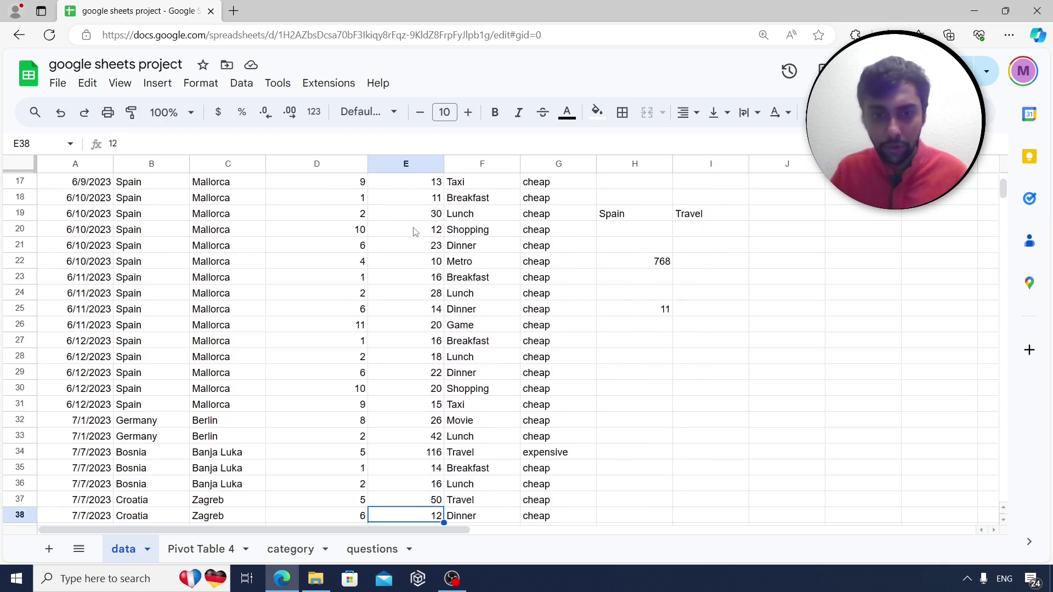
{"action": "key", "text": "Down"}
{"action": "key", "text": "Down"}
{"action": "key", "text": "Down"}
{"action": "key", "text": "Down"}
{"action": "key", "text": "Down"}
{"action": "key", "text": "Down"}
{"action": "key", "text": "Down"}
{"action": "key", "text": "Down"}
{"action": "key", "text": "Down"}
{"action": "key", "text": "Down"}
{"action": "key", "text": "Down"}
{"action": "key", "text": "Down"}
{"action": "key", "text": "Down"}
{"action": "key", "text": "Down"}
{"action": "key", "text": "Down"}
{"action": "key", "text": "Down"}
{"action": "key", "text": "Down"}
{"action": "key", "text": "Down"}
{"action": "key", "text": "Down"}
{"action": "key", "text": "Down"}
{"action": "key", "text": "Up"}
{"action": "key", "text": "Up"}
{"action": "key", "text": "Up"}
{"action": "key", "text": "Up"}
{"action": "key", "text": "Up"}
{"action": "key", "text": "Up"}
{"action": "key", "text": "Up"}
{"action": "key", "text": "Up"}
{"action": "key", "text": "Up"}
{"action": "key", "text": "Up"}
{"action": "key", "text": "Up"}
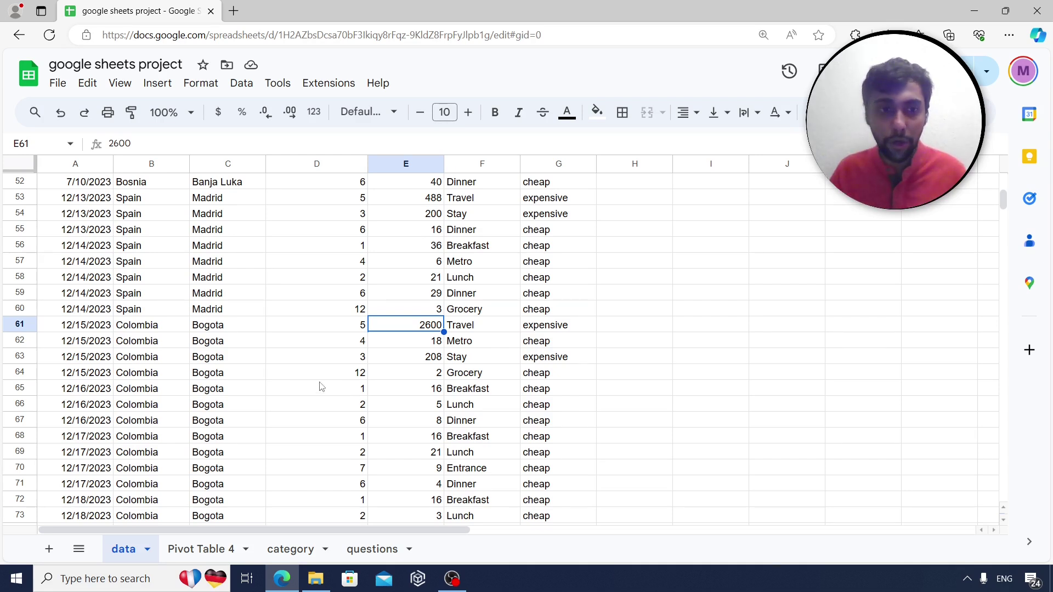
{"action": "left_click", "coordinate": [202, 548]}
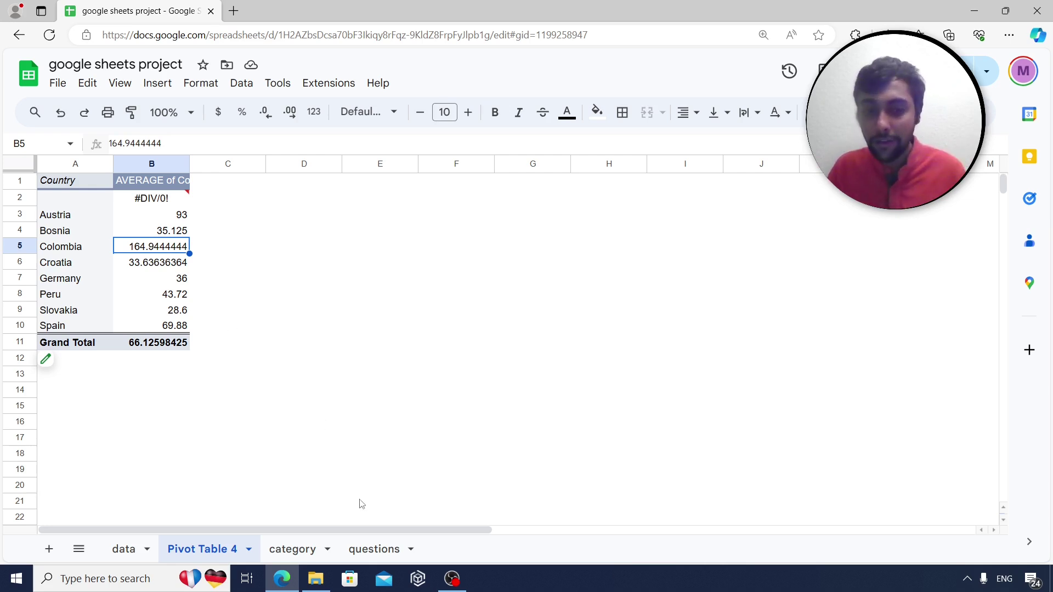
Read the question on each country's first two letters and enter =left(B2,2) in H2 of the data sheet.
{"action": "left_click", "coordinate": [368, 549]}
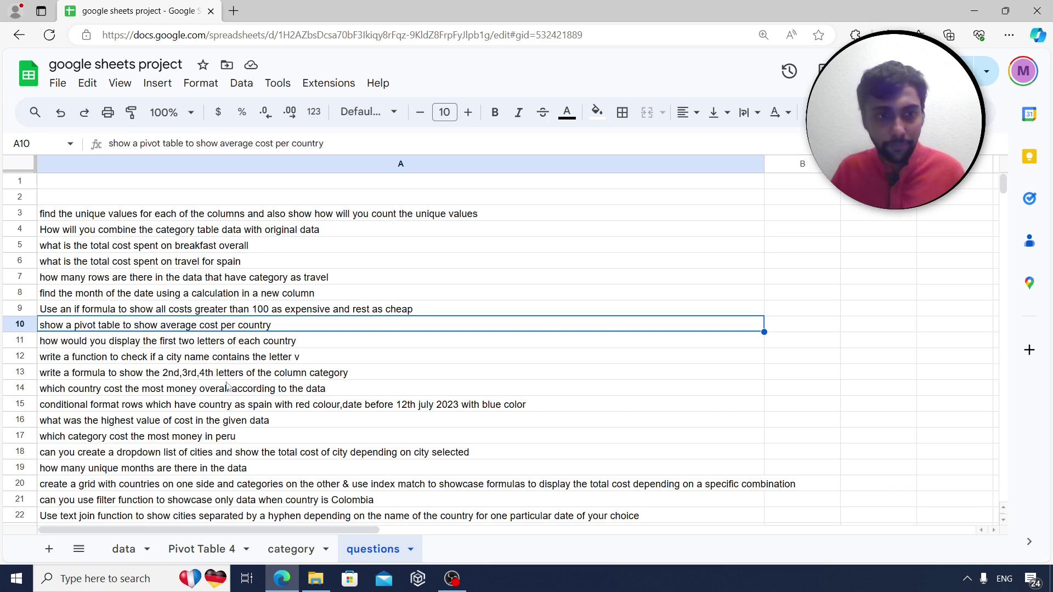
{"action": "left_click", "coordinate": [208, 342]}
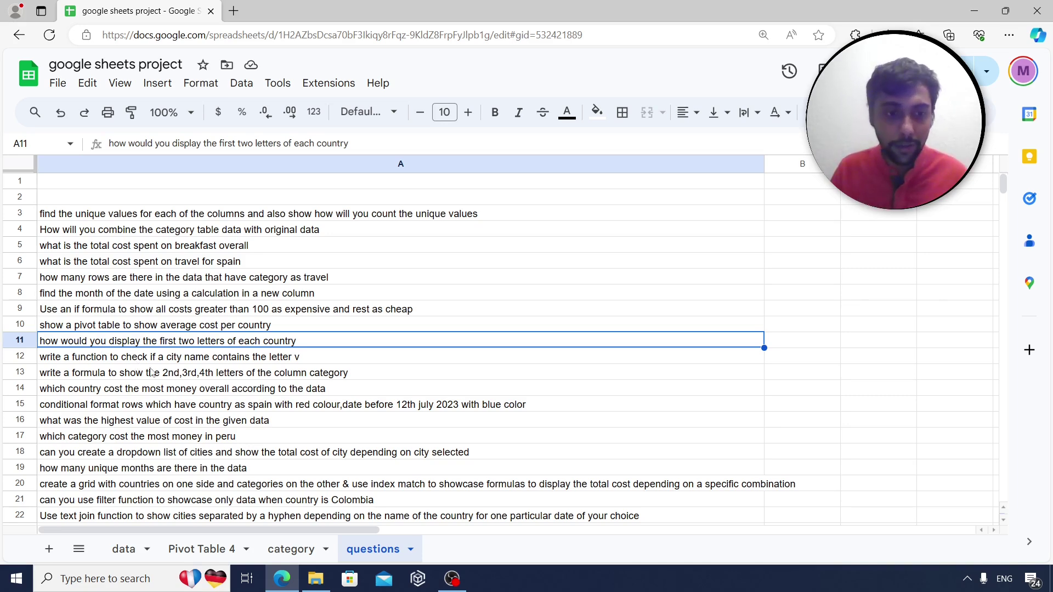
{"action": "left_click", "coordinate": [124, 548]}
{"action": "scroll", "coordinate": [258, 371], "scroll_direction": "up", "scroll_amount": 7}
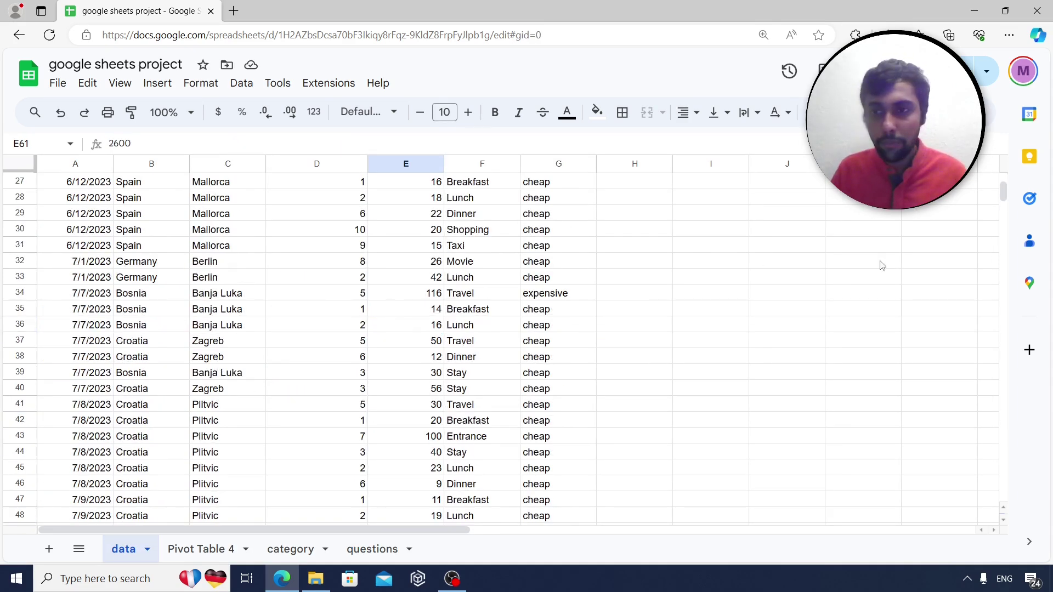
{"action": "left_click_drag", "start_coordinate": [1003, 193], "coordinate": [1002, 180]}
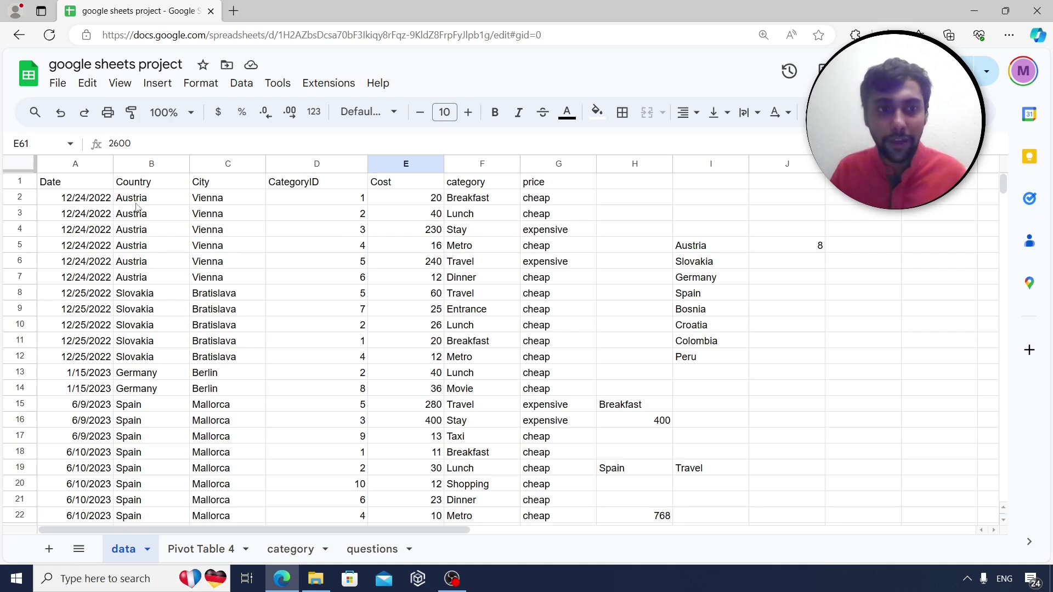
{"action": "left_click", "coordinate": [629, 200]}
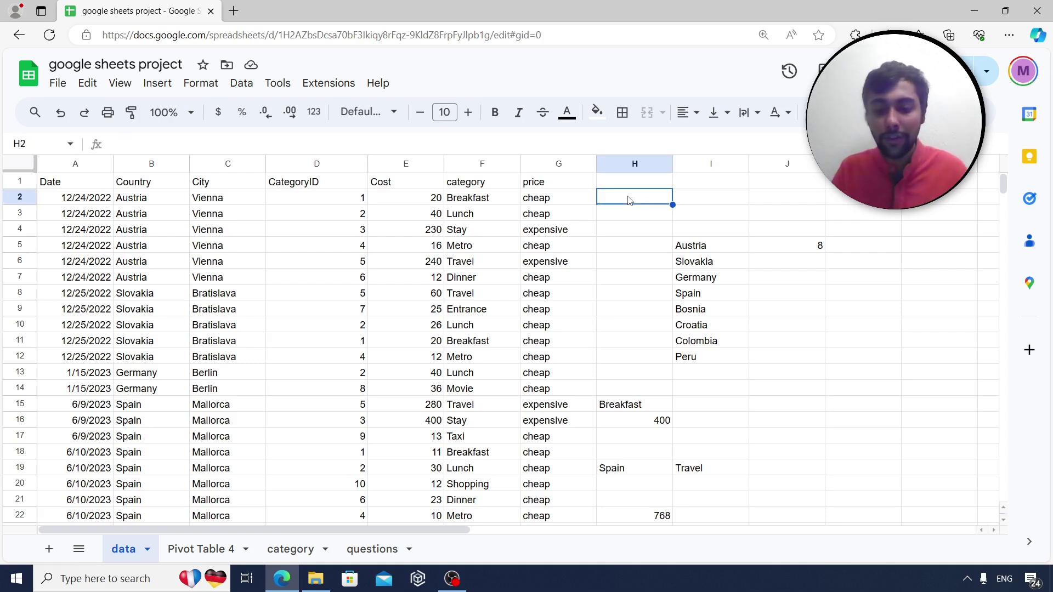
{"action": "type", "text": "=left("}
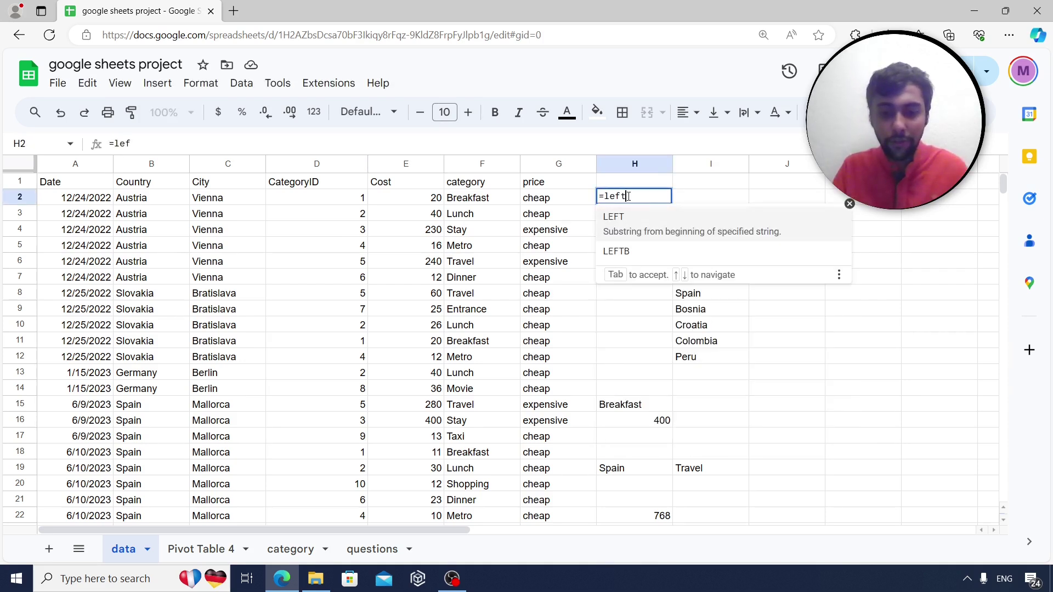
{"action": "left_click", "coordinate": [160, 198]}
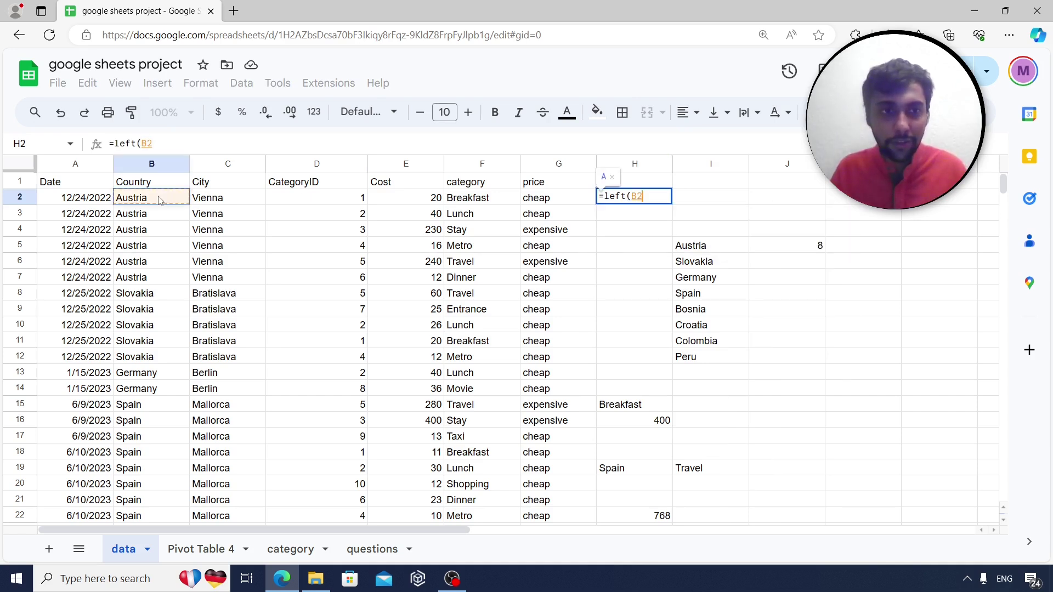
{"action": "type", "text": ",2)"}
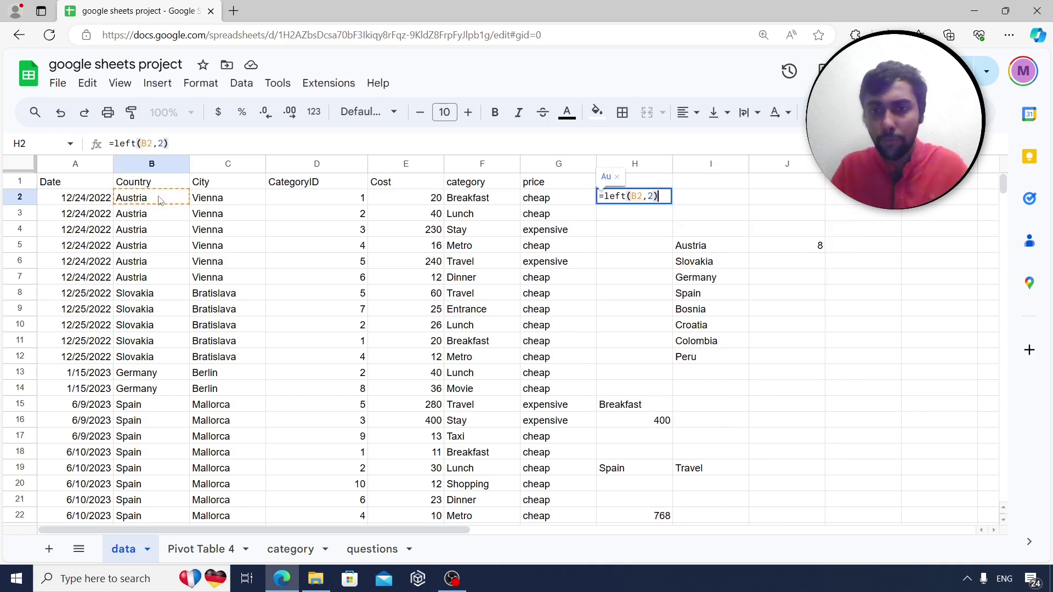
{"action": "key", "text": "Return"}
{"action": "key", "text": "Up"}
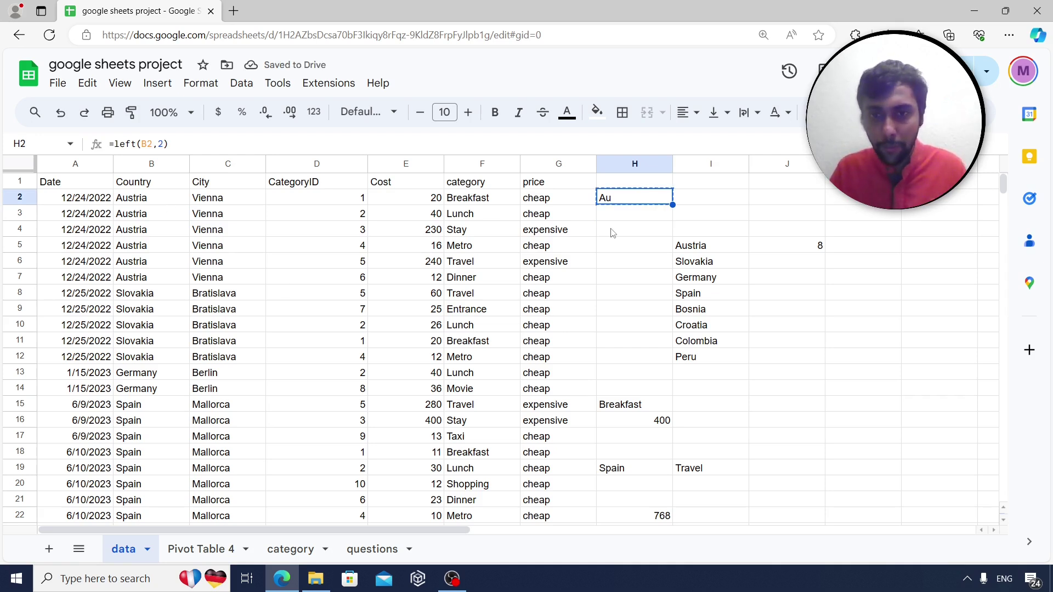
Copy the LEFT formula from H2 into H9 to test it on a Slovakia row.
{"action": "key", "text": "Down"}
{"action": "key", "text": "Down"}
{"action": "key", "text": "Down"}
{"action": "key", "text": "Down"}
{"action": "key", "text": "Down"}
{"action": "key", "text": "Down"}
{"action": "key", "text": "Down"}
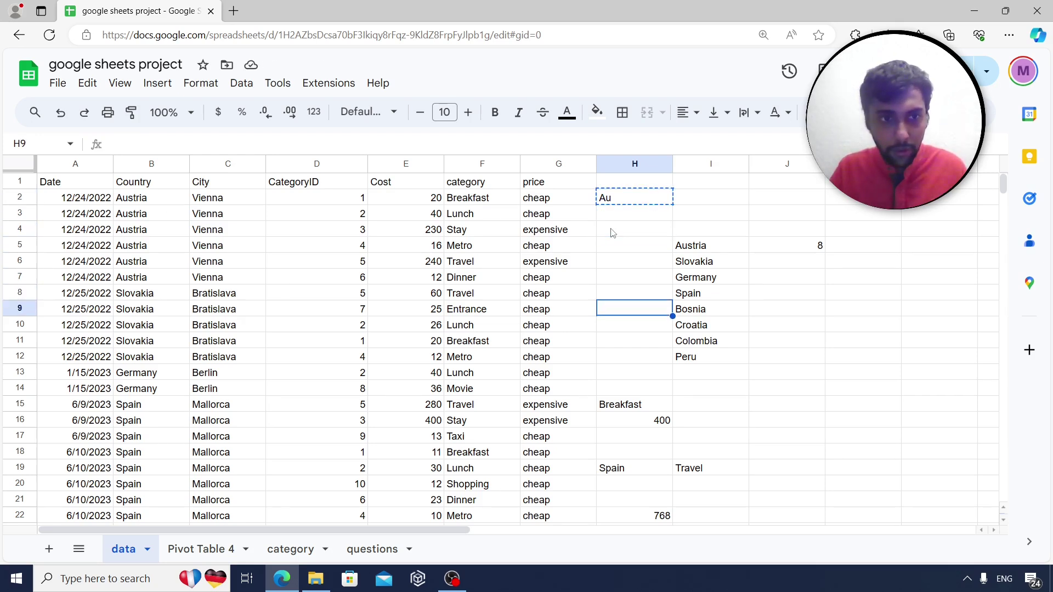
{"action": "key", "text": "ctrl+v"}
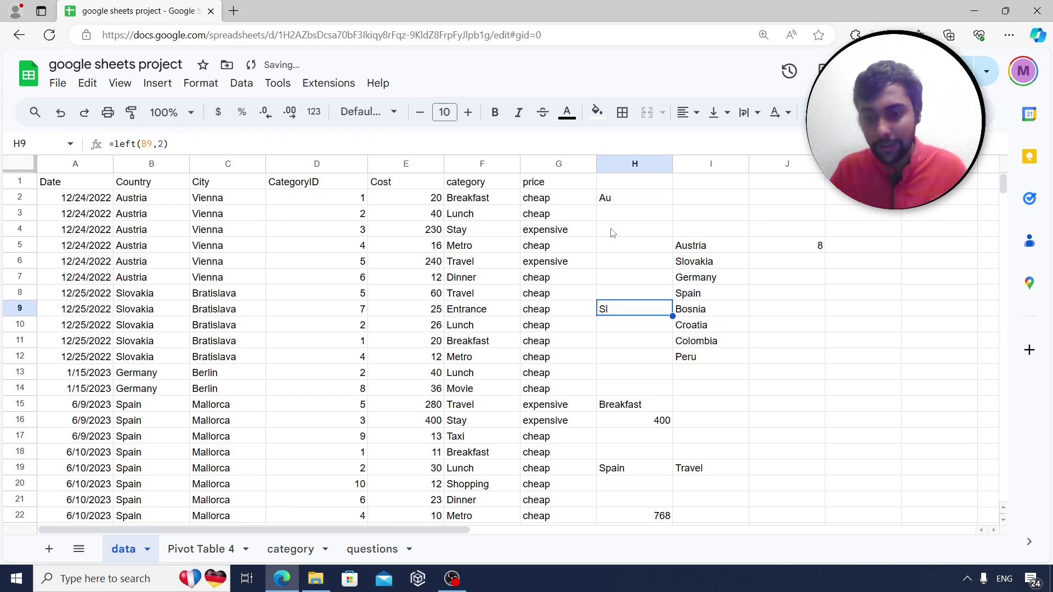
Review the LEFT formula in H2 and return to the list of questions.
{"action": "key", "text": "Up"}
{"action": "key", "text": "Up"}
{"action": "key", "text": "Up"}
{"action": "key", "text": "Up"}
{"action": "key", "text": "Up"}
{"action": "key", "text": "Up"}
{"action": "key", "text": "Up"}
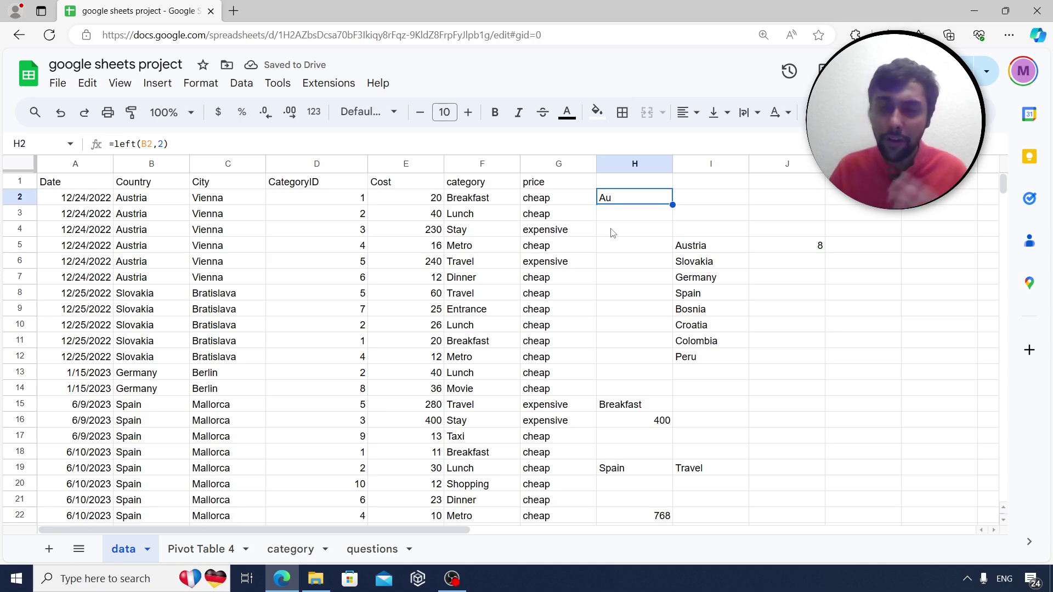
{"action": "left_click", "coordinate": [372, 549]}
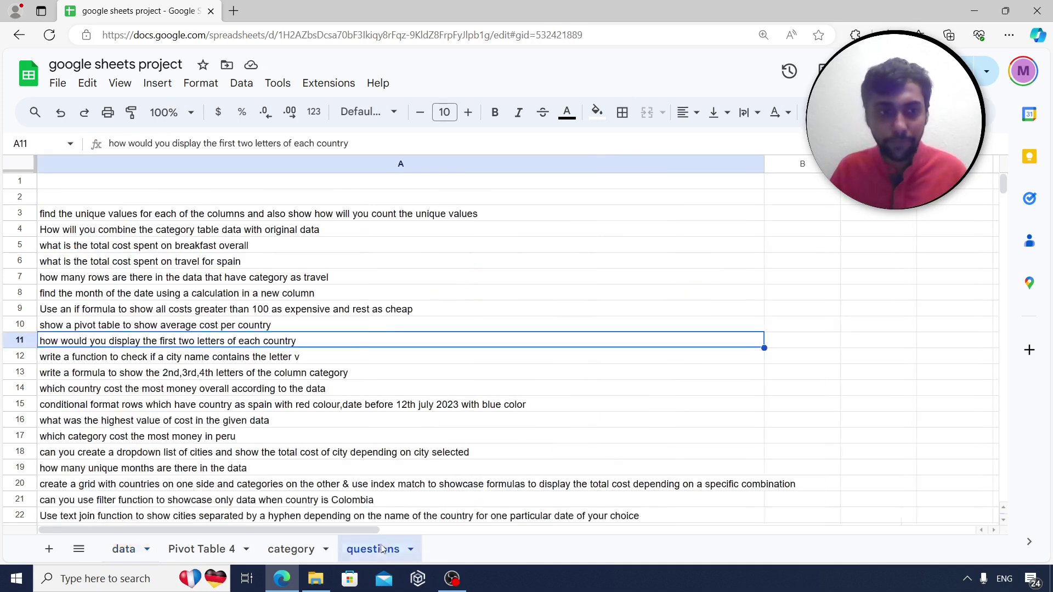
Read the question on city names containing v and copy columns A to G of the data sheet into a new sheet as values only.
{"action": "left_click", "coordinate": [263, 359]}
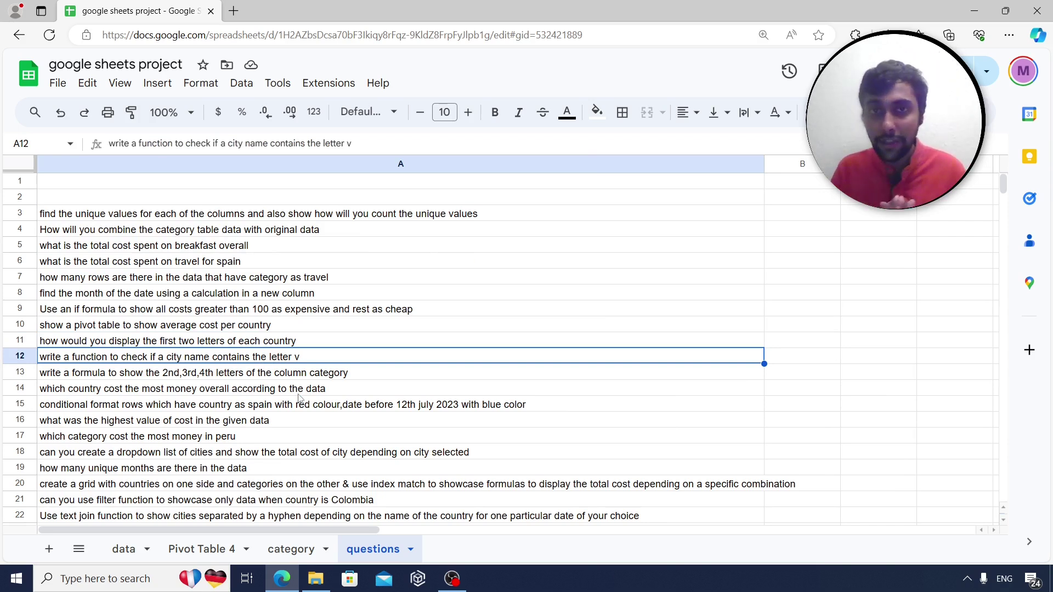
{"action": "left_click", "coordinate": [125, 549]}
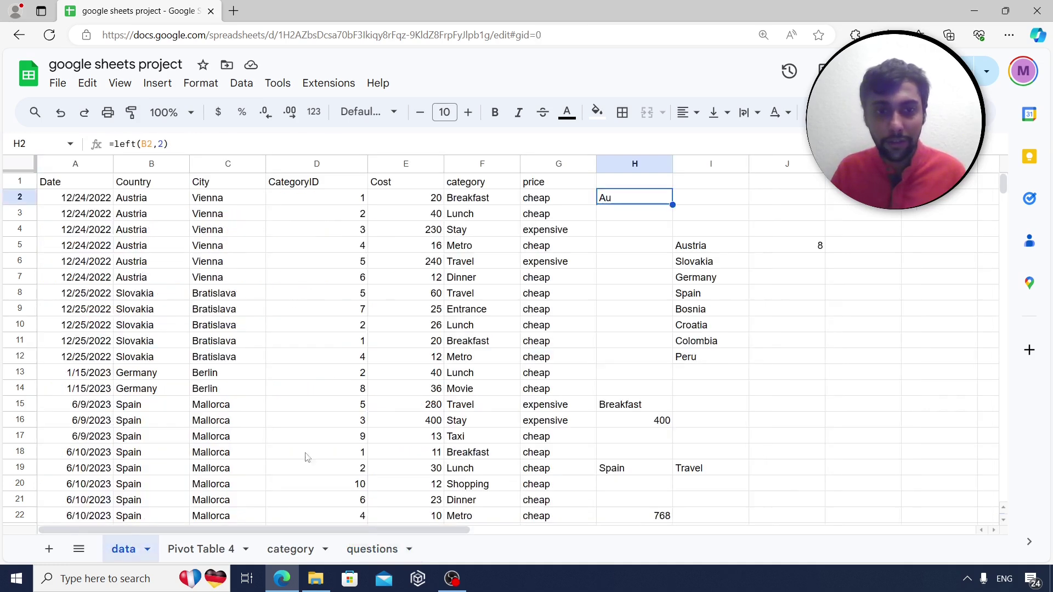
{"action": "left_click", "coordinate": [214, 263]}
{"action": "left_click_drag", "start_coordinate": [75, 169], "coordinate": [521, 214]}
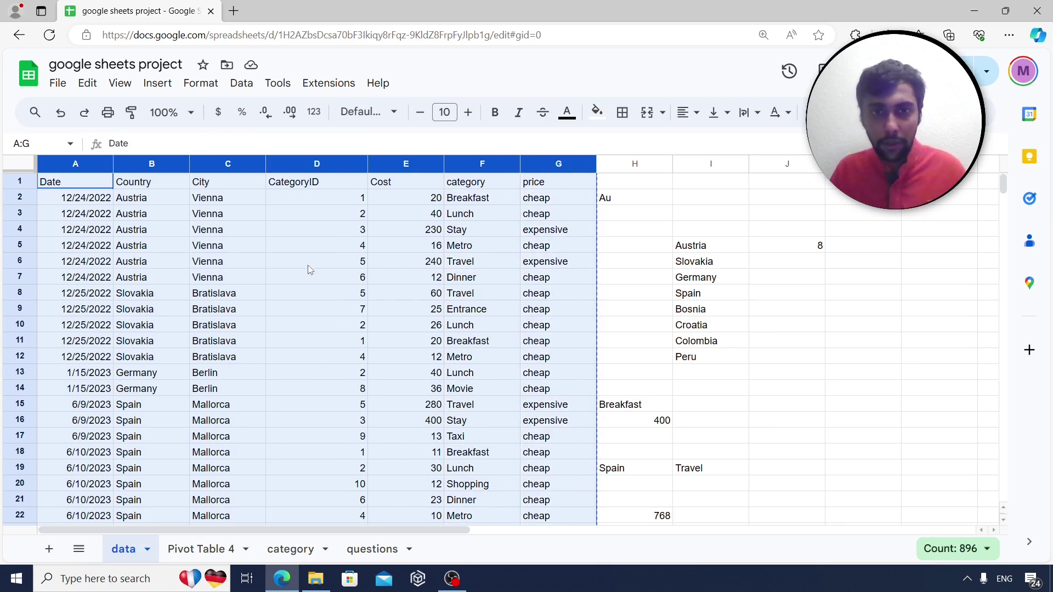
{"action": "left_click", "coordinate": [54, 553]}
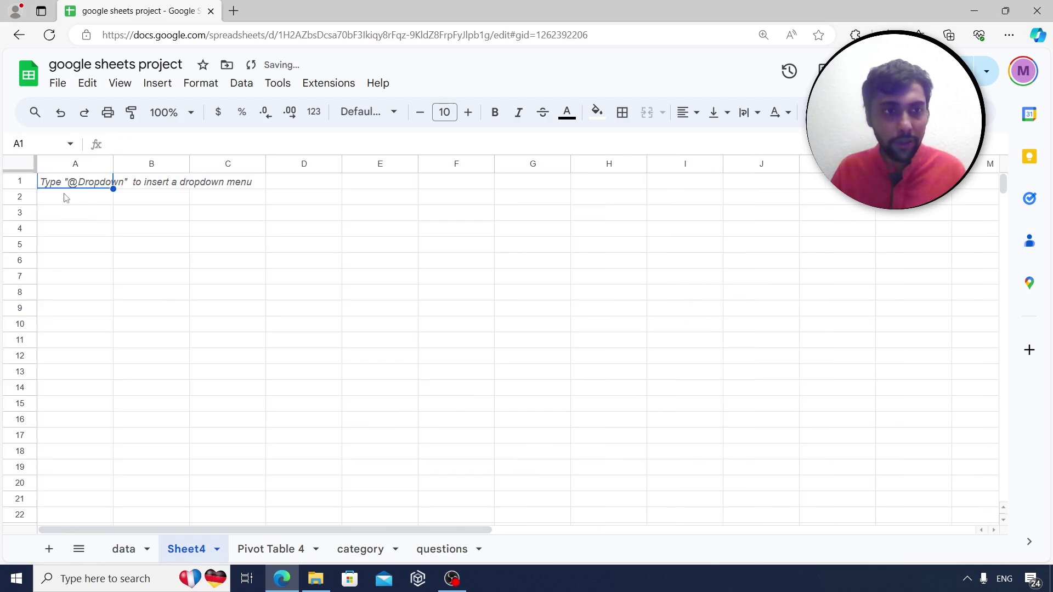
{"action": "right_click", "coordinate": [70, 181]}
{"action": "mouse_move", "coordinate": [127, 192]}
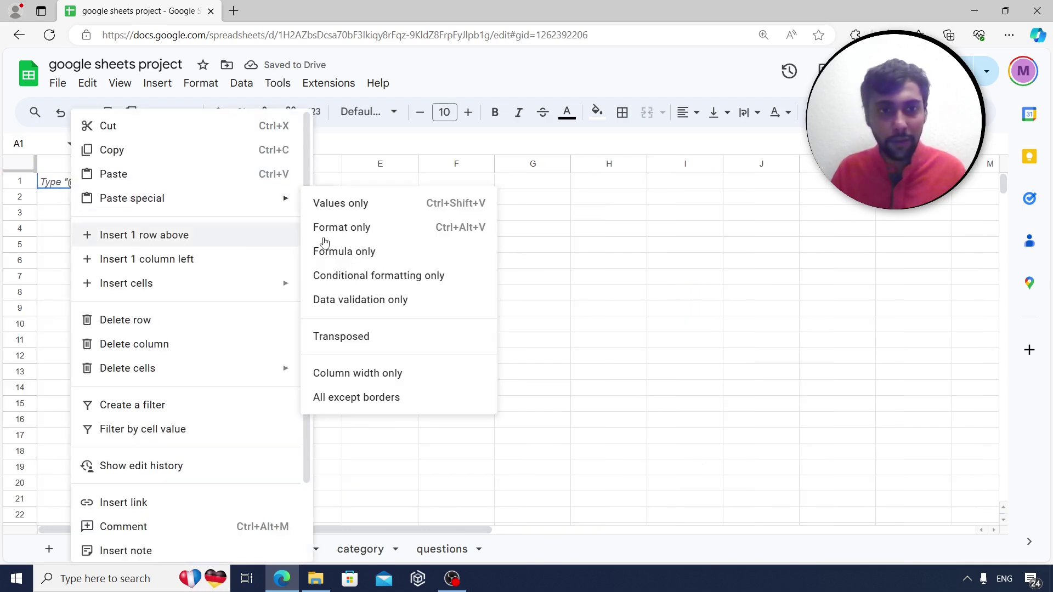
{"action": "left_click", "coordinate": [337, 202]}
Enter =find("v",C2) in H2 of the new sheet to look for the letter v in the city name.
{"action": "left_click", "coordinate": [616, 204]}
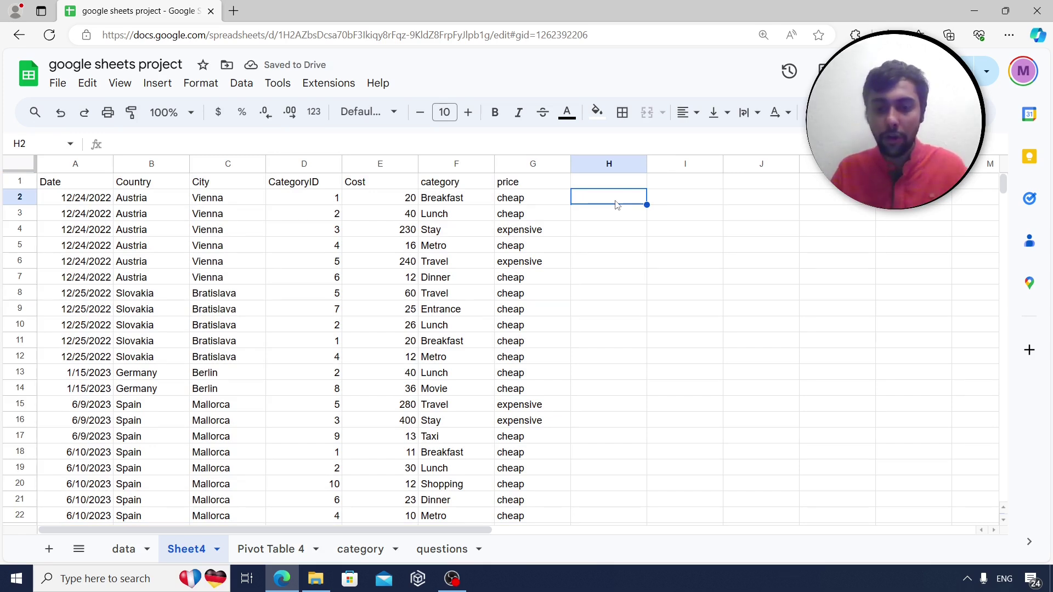
{"action": "type", "text": "=find"}
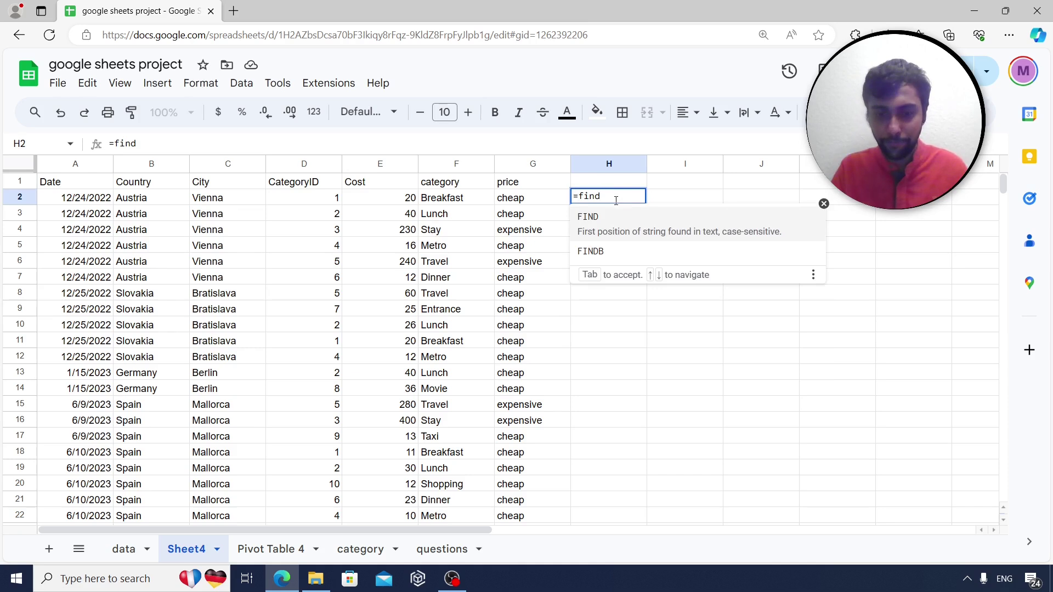
{"action": "type", "text": "(\""}
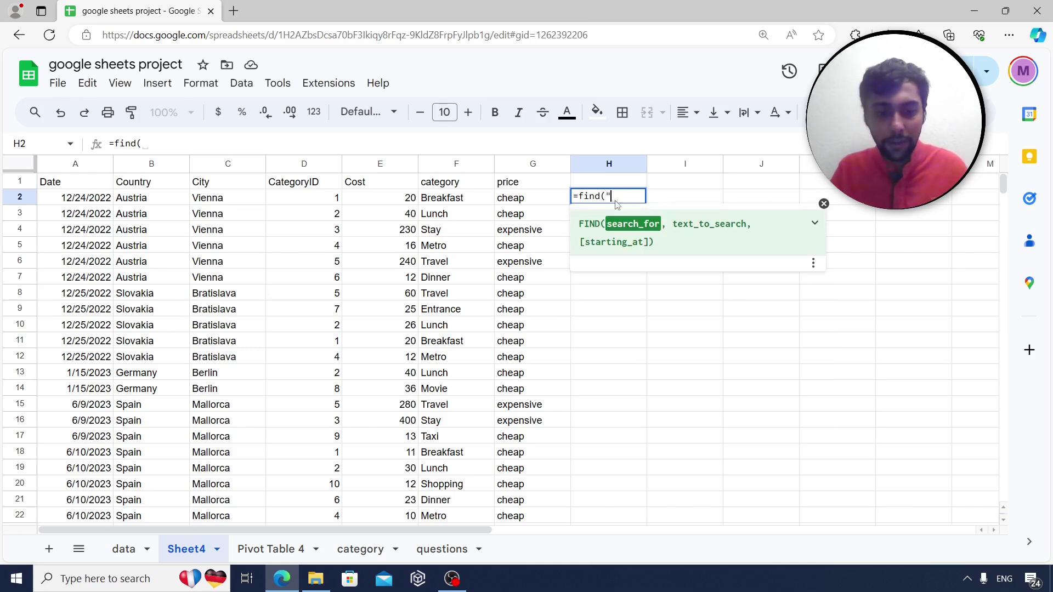
{"action": "type", "text": "v\""}
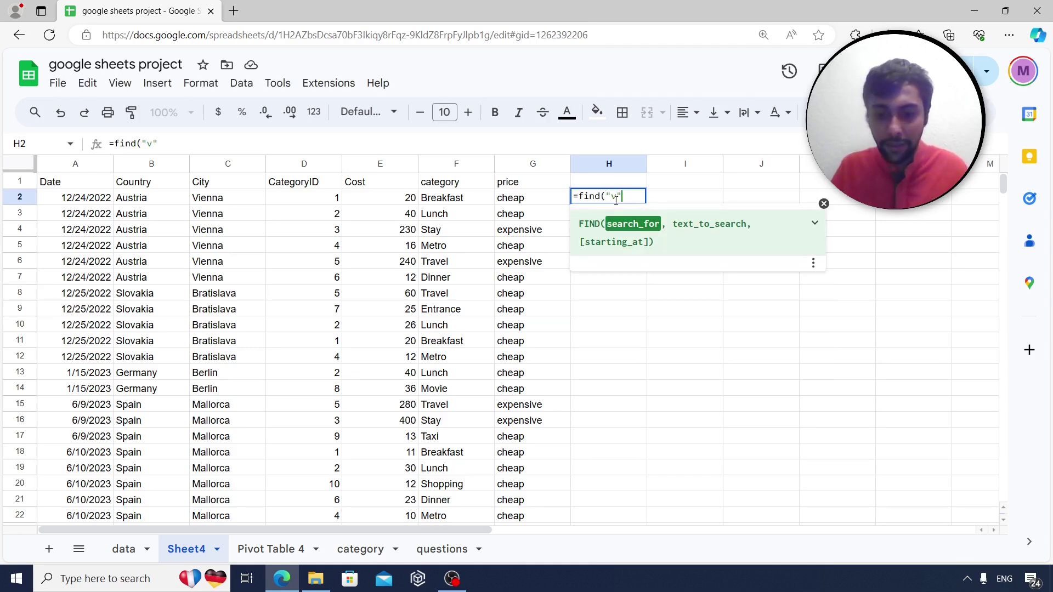
{"action": "type", "text": ","}
{"action": "left_click", "coordinate": [143, 203]}
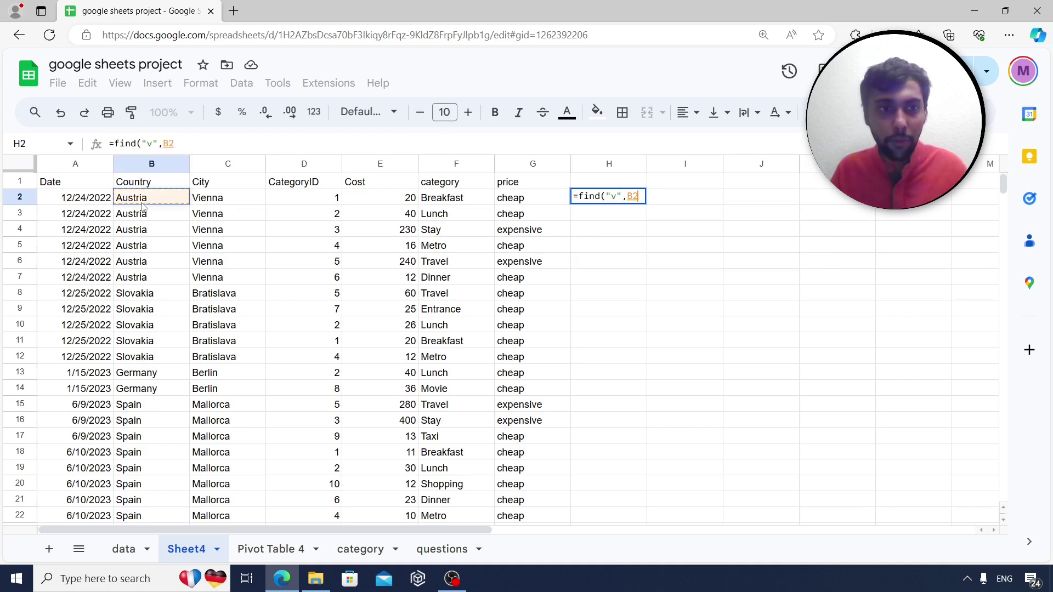
{"action": "left_click", "coordinate": [217, 202]}
{"action": "key", "text": "Return"}
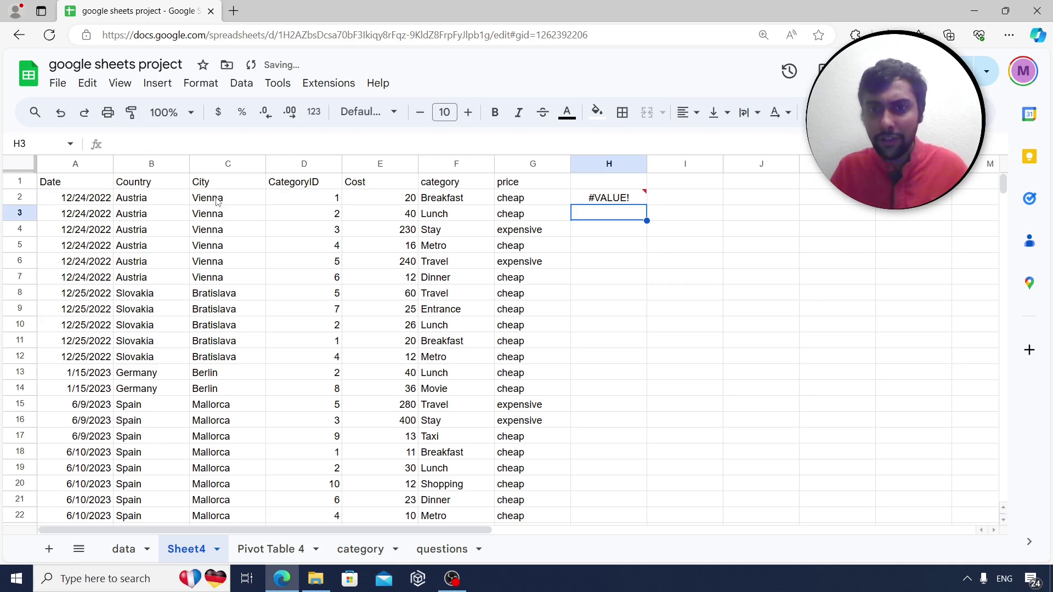
Recheck the question on the letter v and fill the FIND formula from H2 down column H.
{"action": "left_click", "coordinate": [432, 550]}
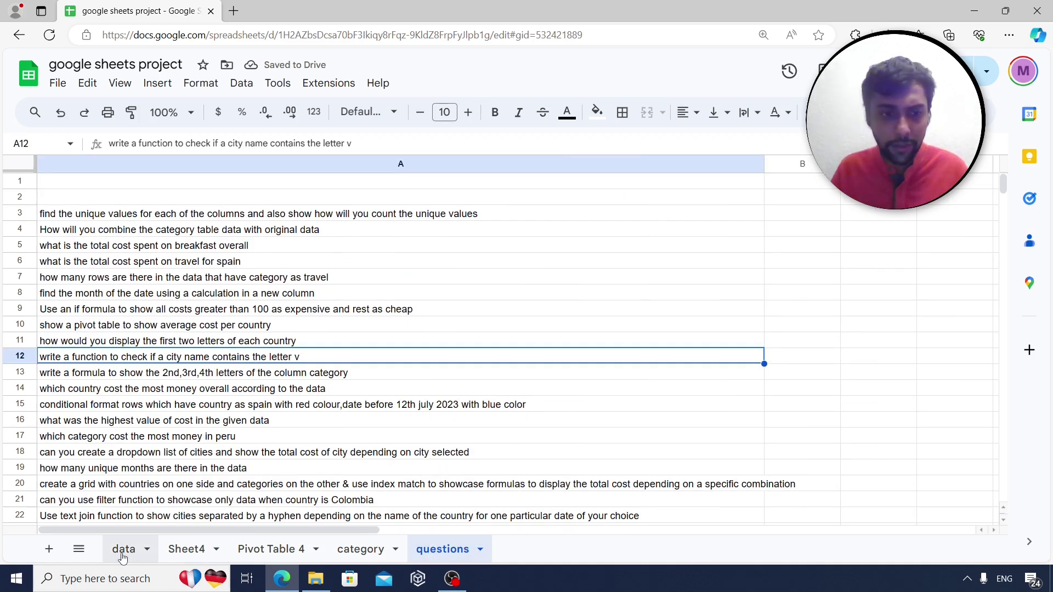
{"action": "left_click", "coordinate": [188, 550]}
{"action": "left_click", "coordinate": [622, 199]}
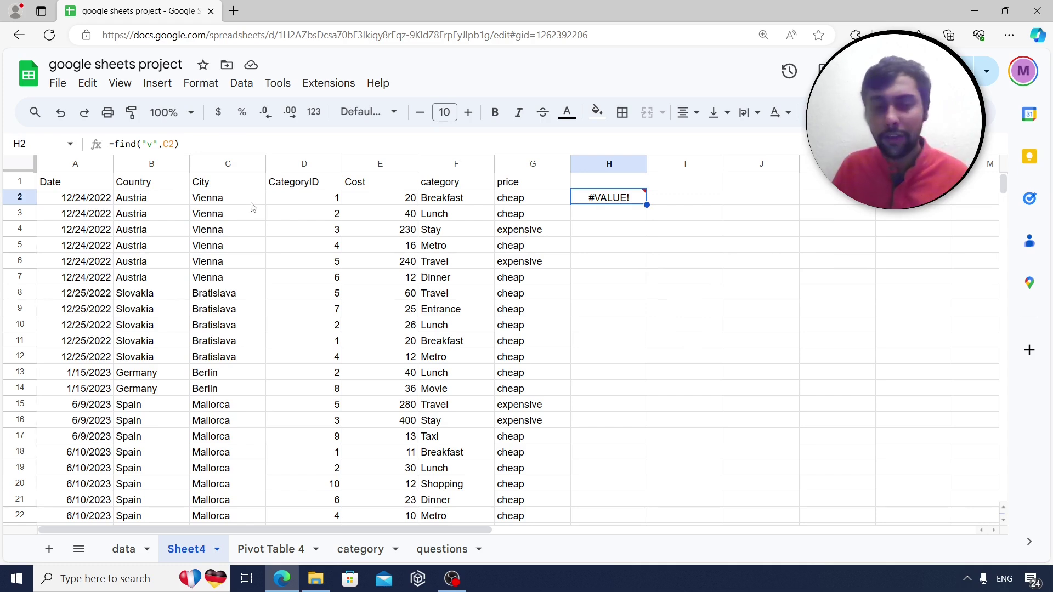
{"action": "double_click", "coordinate": [646, 204]}
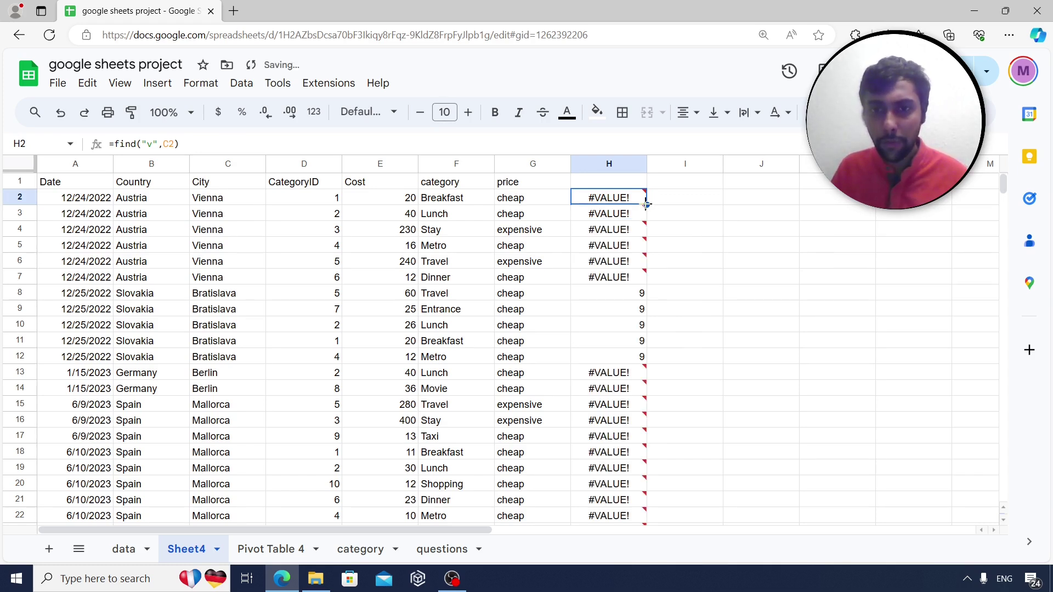
Look through the FIND results down column H against the city names.
{"action": "left_click", "coordinate": [582, 299]}
{"action": "key", "text": "Down"}
{"action": "key", "text": "Down"}
{"action": "key", "text": "Down"}
{"action": "key", "text": "Down"}
{"action": "key", "text": "Down"}
{"action": "key", "text": "Down"}
{"action": "key", "text": "Down"}
{"action": "key", "text": "Down"}
{"action": "key", "text": "Down"}
{"action": "key", "text": "Down"}
{"action": "key", "text": "Down"}
{"action": "key", "text": "Down"}
{"action": "key", "text": "Down"}
{"action": "key", "text": "Down"}
{"action": "key", "text": "Down"}
{"action": "key", "text": "Down"}
{"action": "key", "text": "Down"}
{"action": "key", "text": "Down"}
{"action": "key", "text": "Down"}
{"action": "key", "text": "Down"}
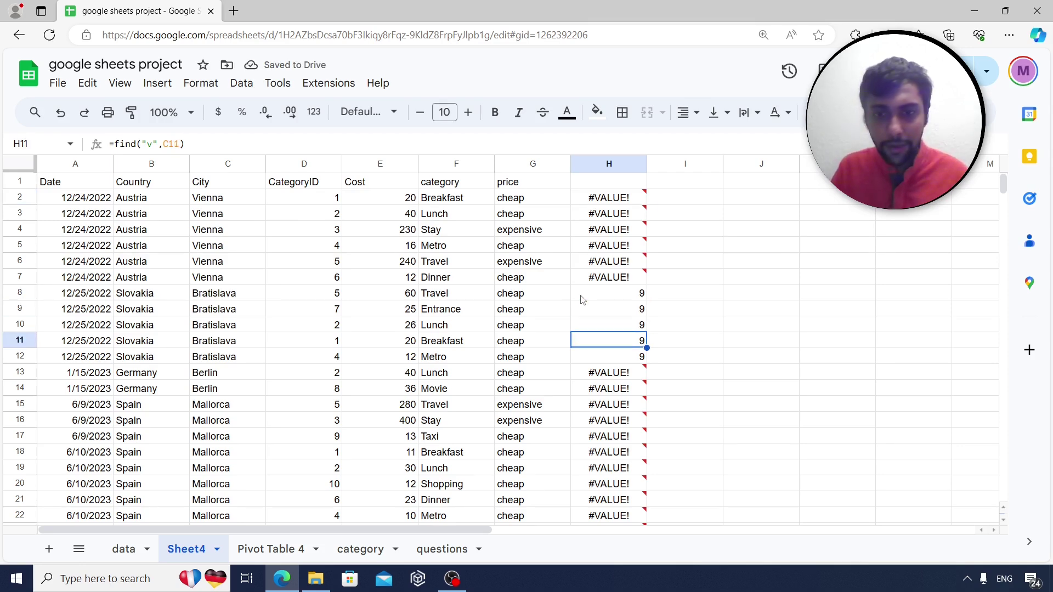
{"action": "key", "text": "Down"}
{"action": "key", "text": "Down"}
{"action": "key", "text": "Down"}
{"action": "key", "text": "Down"}
{"action": "key", "text": "Down"}
{"action": "key", "text": "Down"}
{"action": "key", "text": "Down"}
{"action": "key", "text": "Up"}
{"action": "key", "text": "Up"}
{"action": "key", "text": "Up"}
{"action": "key", "text": "Up"}
{"action": "key", "text": "Up"}
{"action": "key", "text": "Up"}
{"action": "key", "text": "Up"}
{"action": "key", "text": "Up"}
{"action": "key", "text": "Up"}
{"action": "key", "text": "Up"}
{"action": "key", "text": "Up"}
{"action": "key", "text": "Up"}
{"action": "key", "text": "Up"}
{"action": "key", "text": "Up"}
{"action": "key", "text": "Up"}
{"action": "key", "text": "Up"}
{"action": "key", "text": "Up"}
{"action": "key", "text": "Up"}
{"action": "key", "text": "Up"}
{"action": "key", "text": "Up"}
{"action": "key", "text": "Up"}
{"action": "key", "text": "Up"}
{"action": "key", "text": "Up"}
{"action": "key", "text": "Up"}
{"action": "key", "text": "Up"}
{"action": "key", "text": "Up"}
{"action": "key", "text": "Up"}
{"action": "key", "text": "Up"}
{"action": "key", "text": "Up"}
{"action": "key", "text": "Up"}
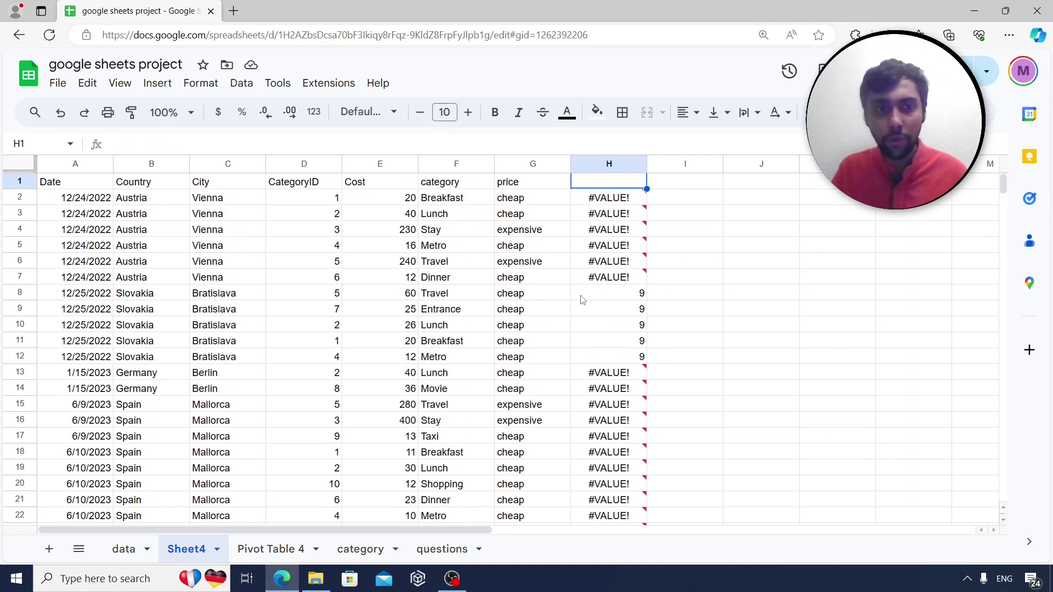
Change the search letter in H2's FIND formula to an uppercase V to test its case sensitivity.
{"action": "key", "text": "Down"}
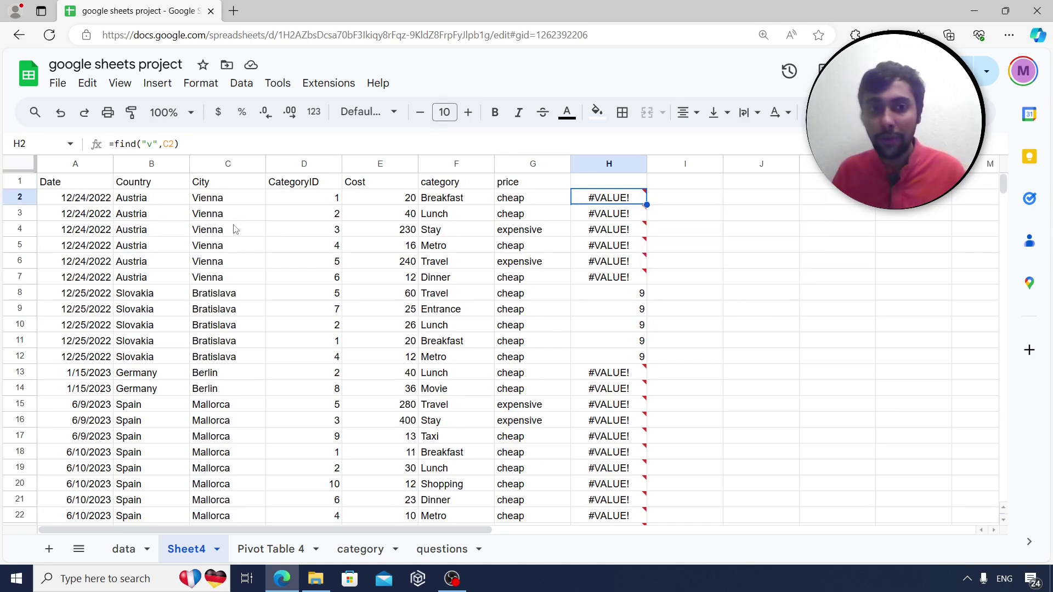
{"action": "left_click", "coordinate": [149, 141]}
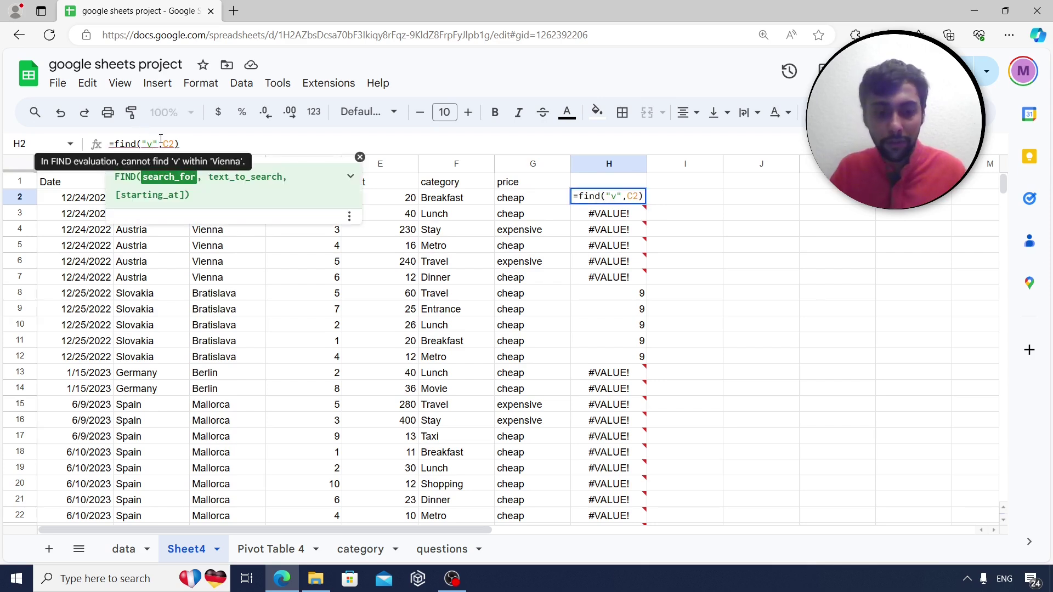
{"action": "key", "text": "BackSpace"}
{"action": "type", "text": "V"}
{"action": "key", "text": "Return"}
{"action": "key", "text": "Up"}
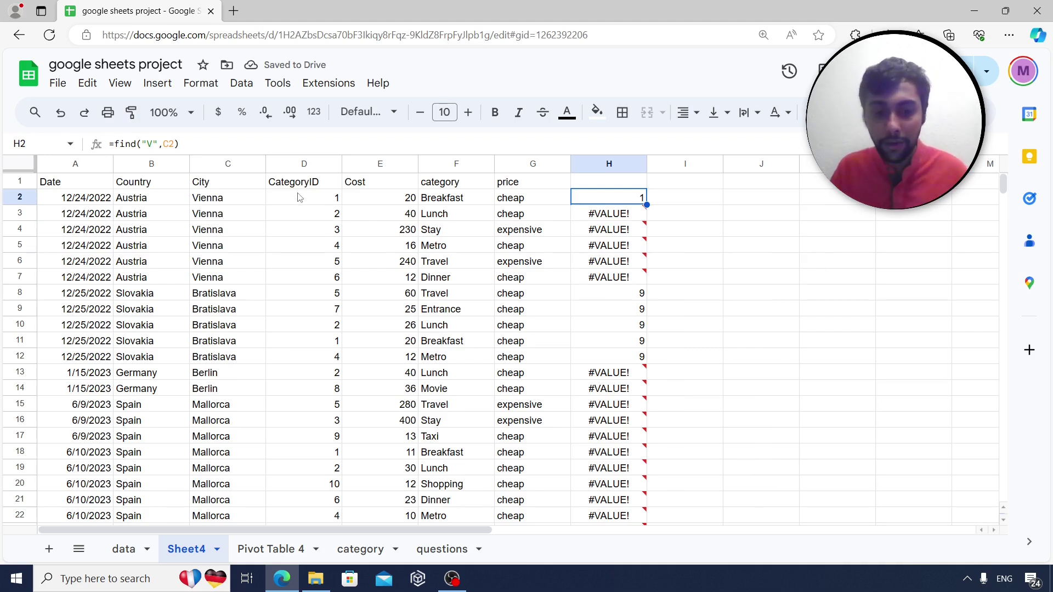
Restore the lowercase v search in H2 by copying the FIND formula from H3.
{"action": "key", "text": "Down"}
{"action": "key", "text": "ctrl+c"}
{"action": "key", "text": "Up"}
{"action": "key", "text": "ctrl+v"}
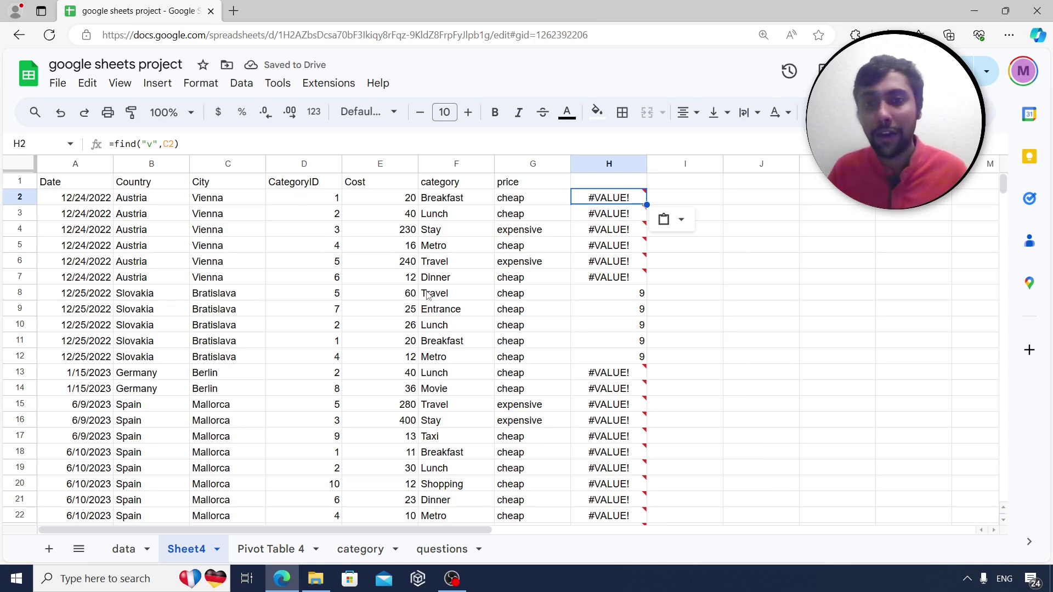
Read the question on the category's 2nd, 3rd and 4th letters and enter =mid(F2,2,3) in I2 of Sheet4.
{"action": "left_click", "coordinate": [429, 551]}
{"action": "left_click", "coordinate": [186, 376]}
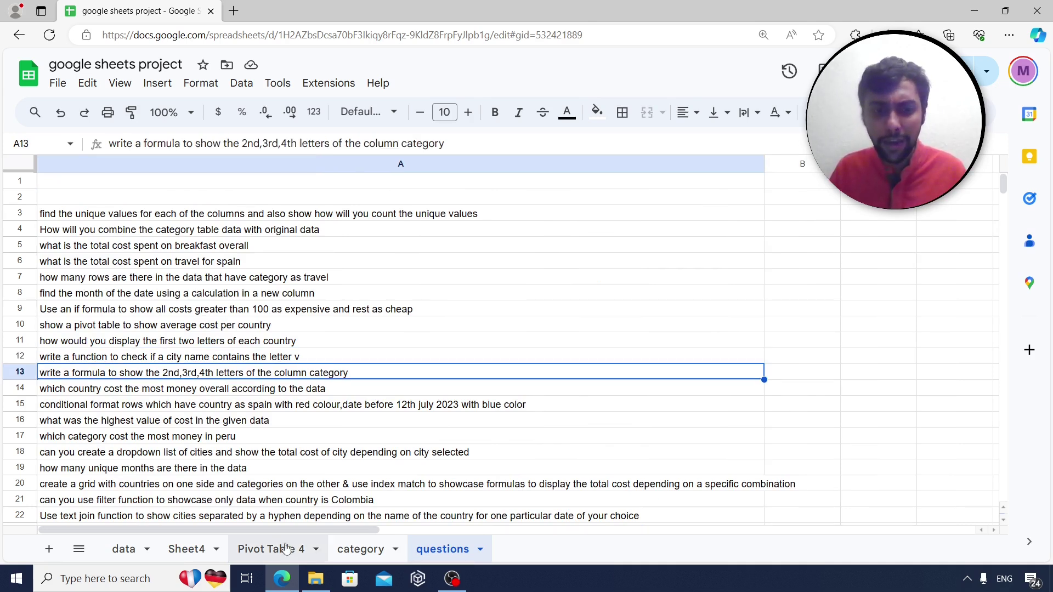
{"action": "left_click", "coordinate": [190, 545]}
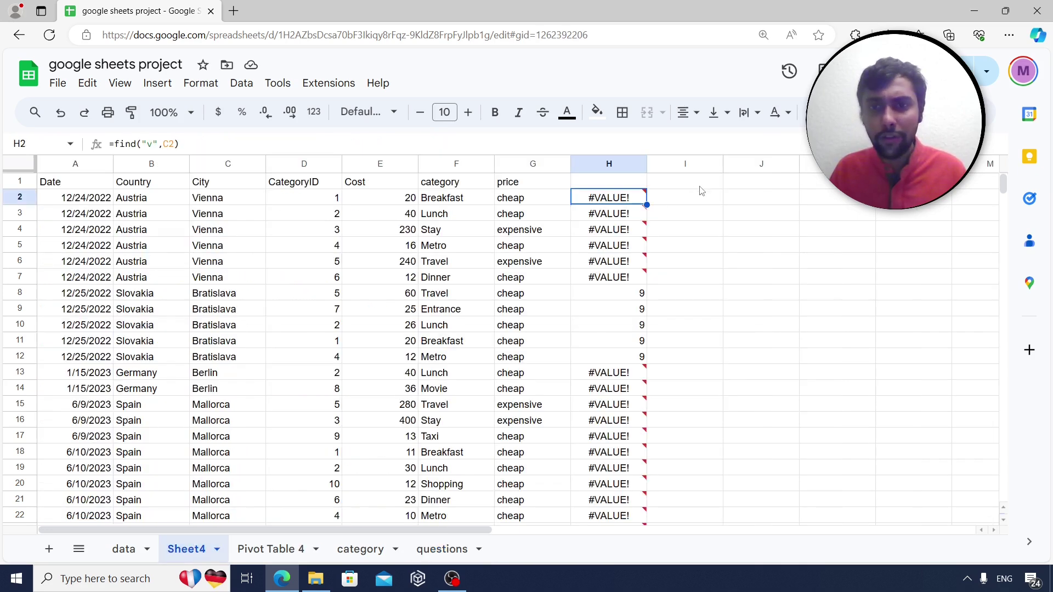
{"action": "left_click", "coordinate": [711, 200]}
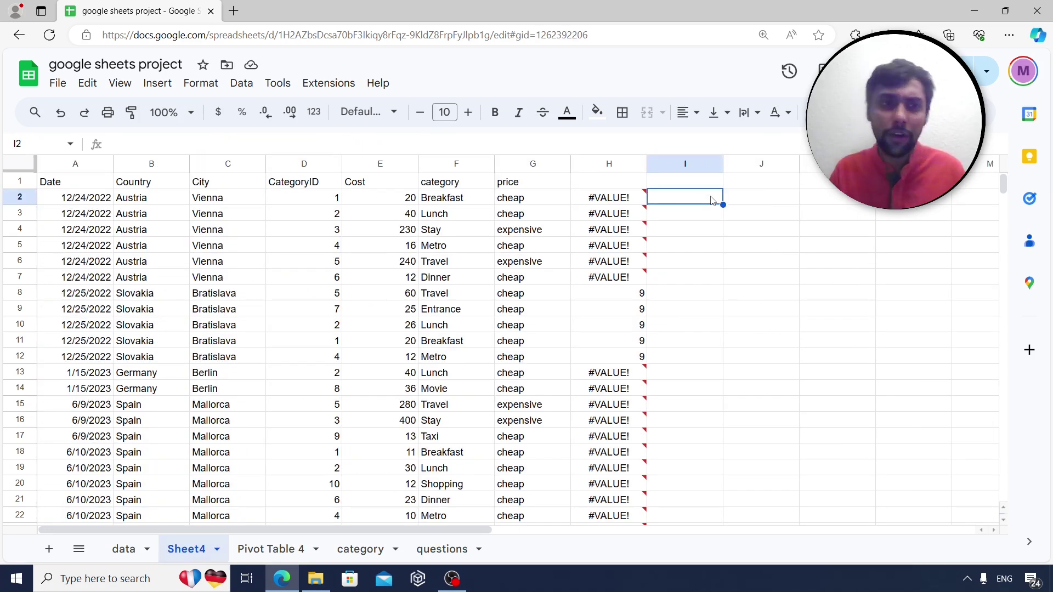
{"action": "key", "text": "Left"}
{"action": "key", "text": "Left"}
{"action": "key", "text": "Left"}
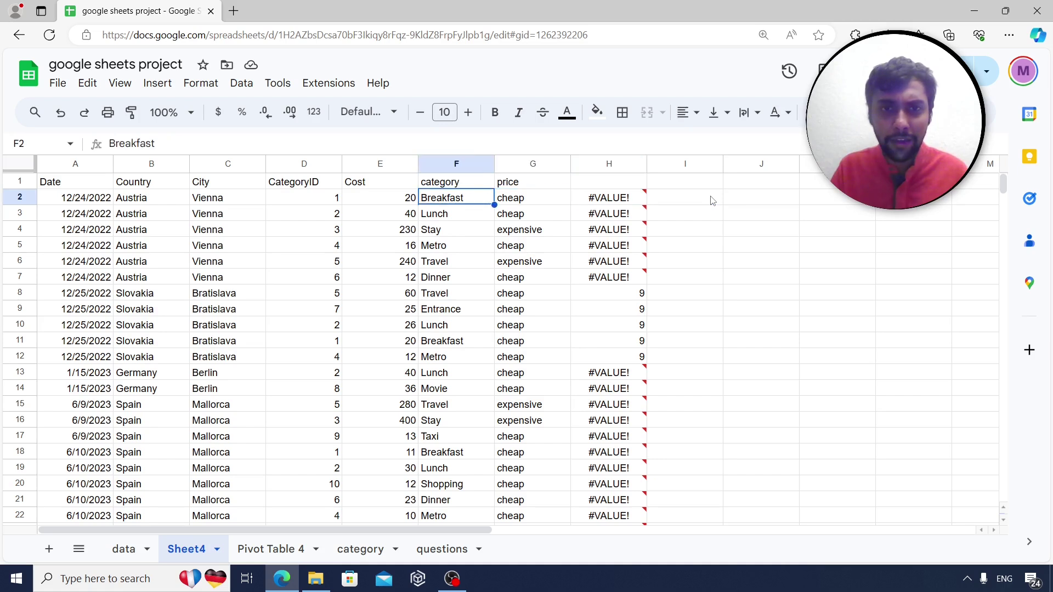
{"action": "key", "text": "Right"}
{"action": "key", "text": "Right"}
{"action": "key", "text": "Right"}
{"action": "type", "text": "=mid"}
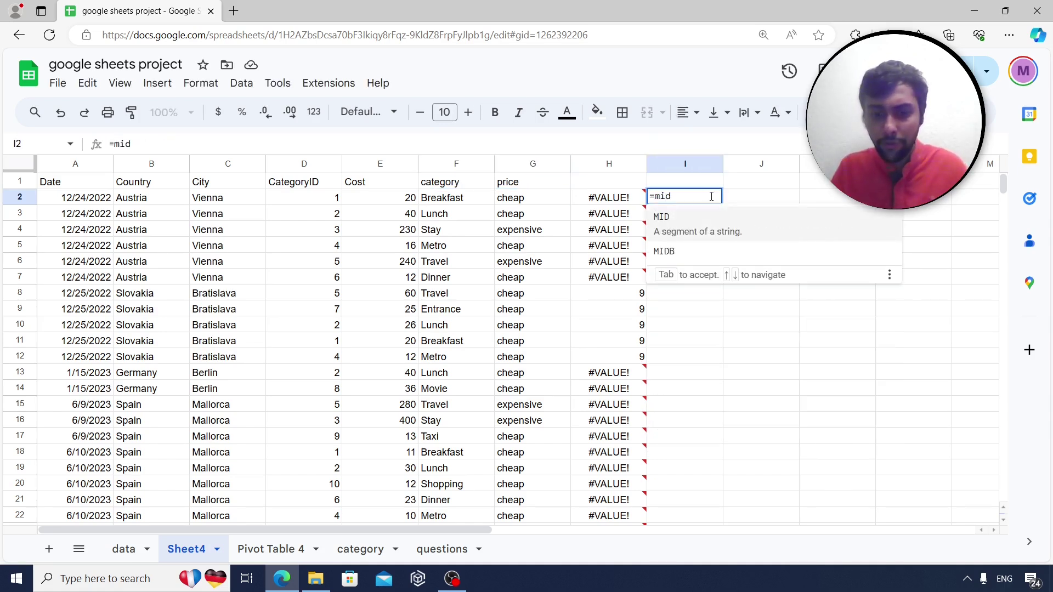
{"action": "type", "text": "("}
{"action": "left_click", "coordinate": [448, 198]}
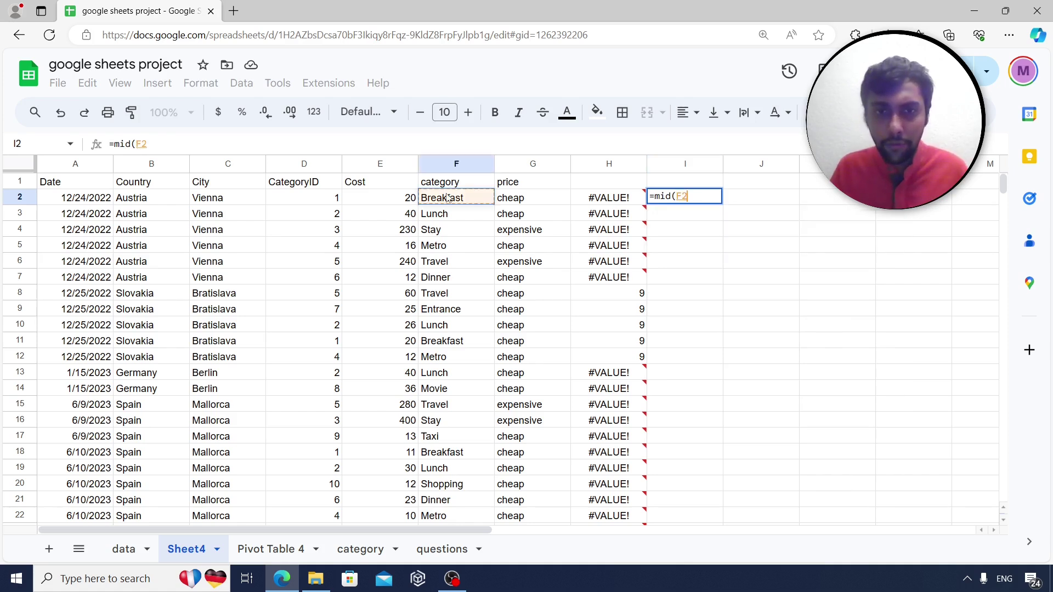
{"action": "type", "text": ","}
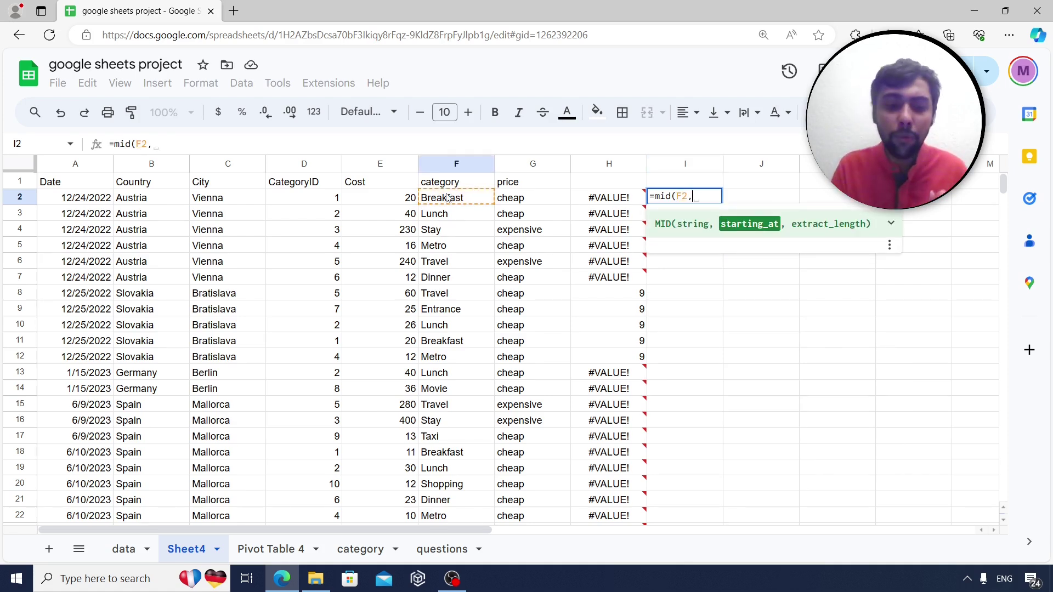
{"action": "type", "text": "2,"}
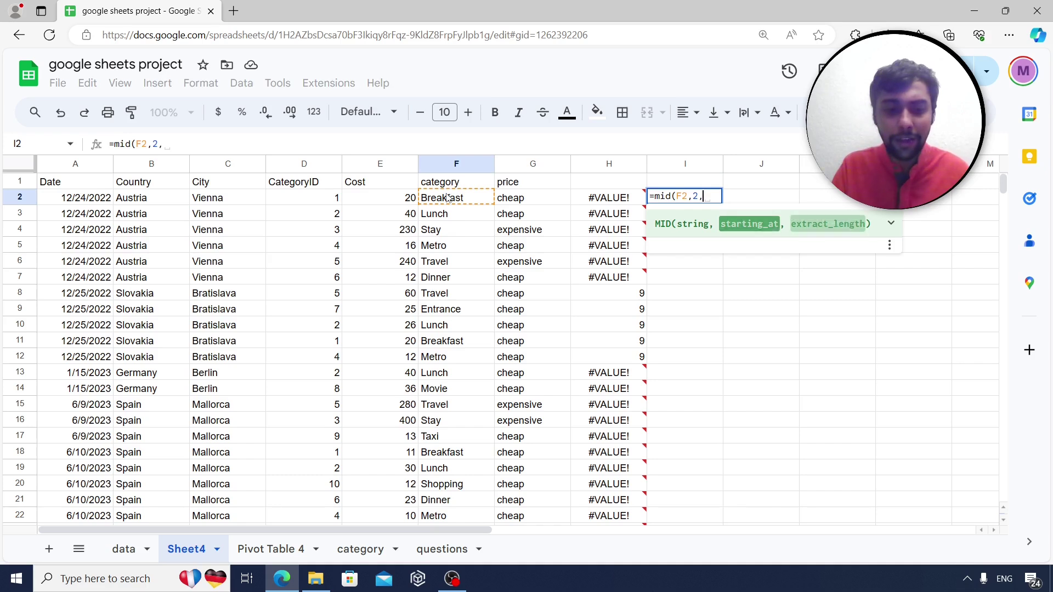
{"action": "type", "text": "3)"}
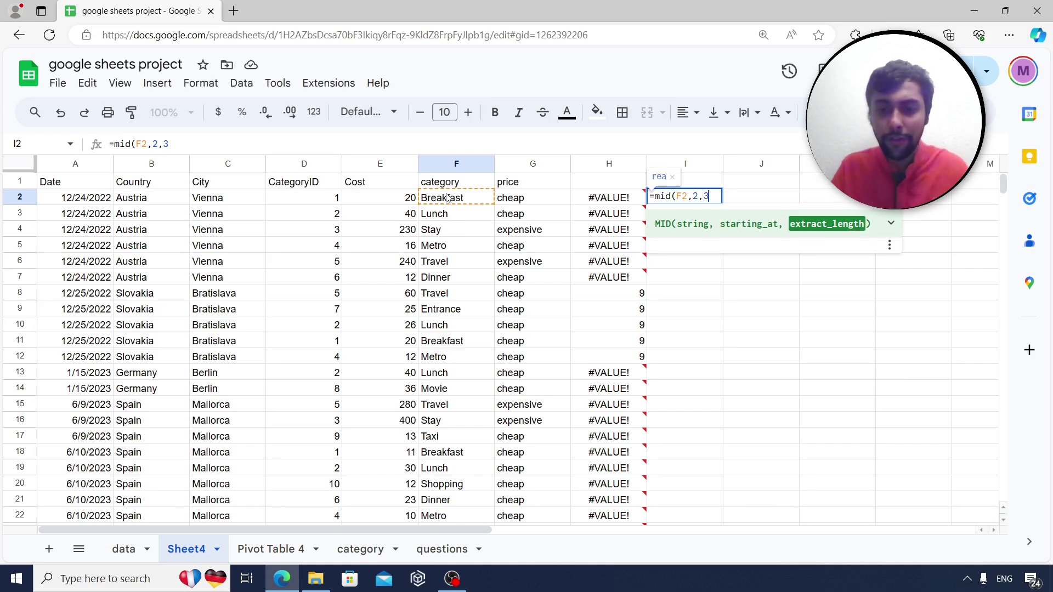
{"action": "key", "text": "Return"}
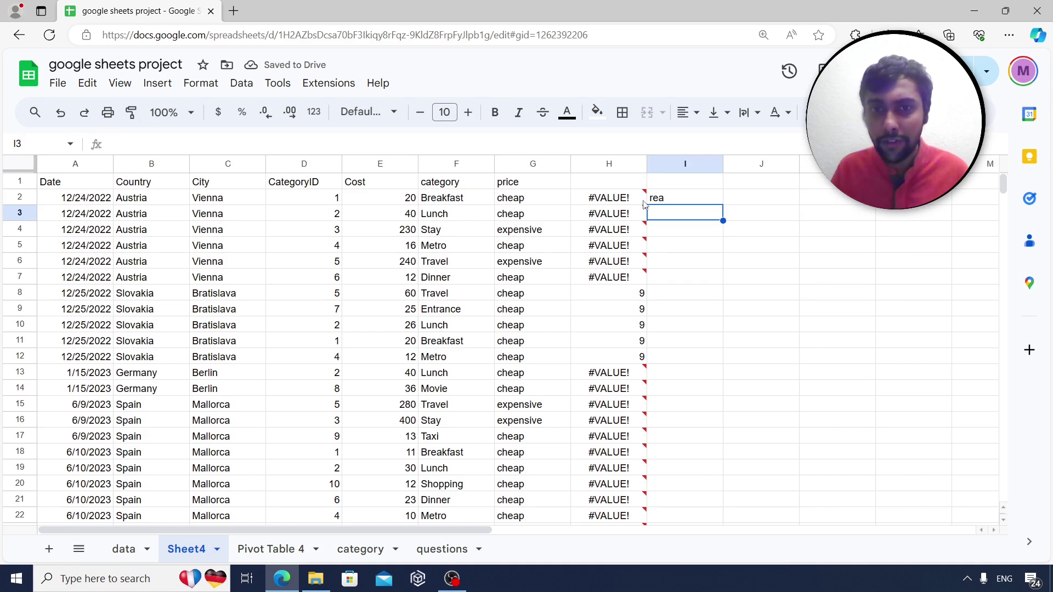
Fill the MID formula from I2 down column I and check it against the category entries.
{"action": "left_click", "coordinate": [665, 198]}
{"action": "double_click", "coordinate": [723, 205]}
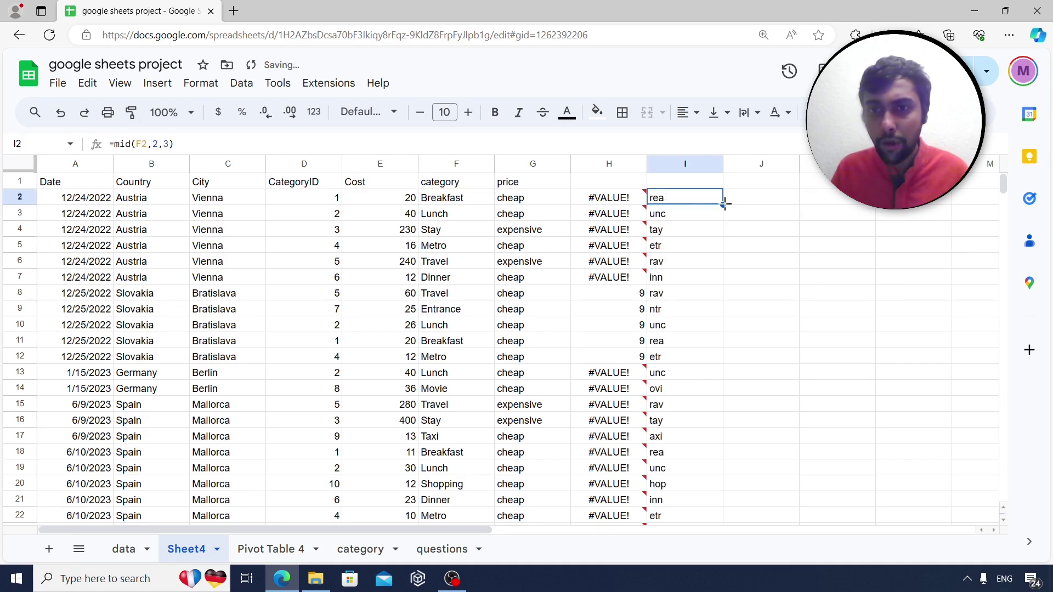
{"action": "left_click", "coordinate": [659, 217]}
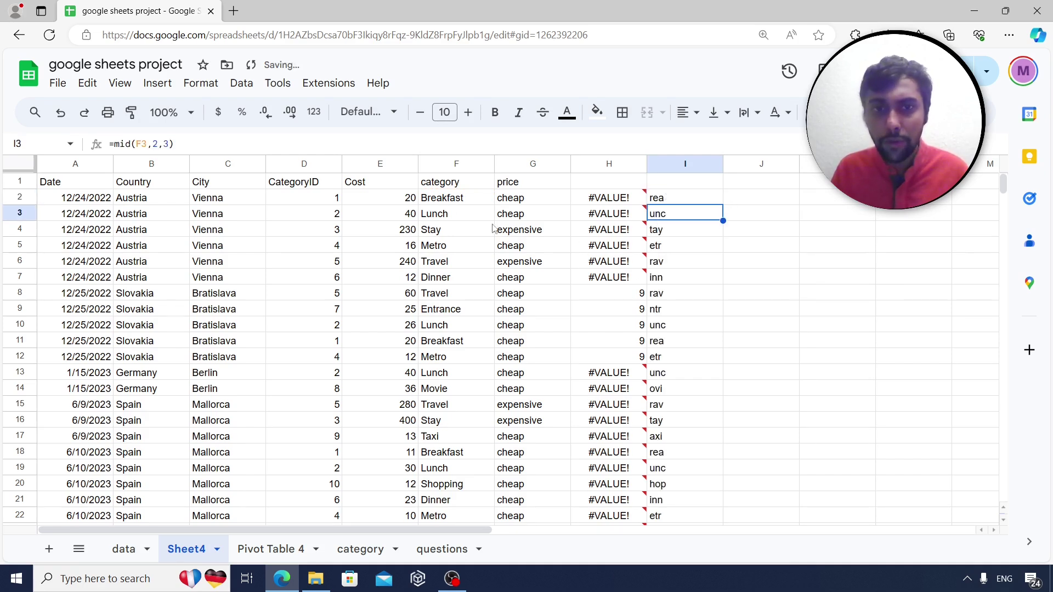
{"action": "left_click", "coordinate": [443, 284]}
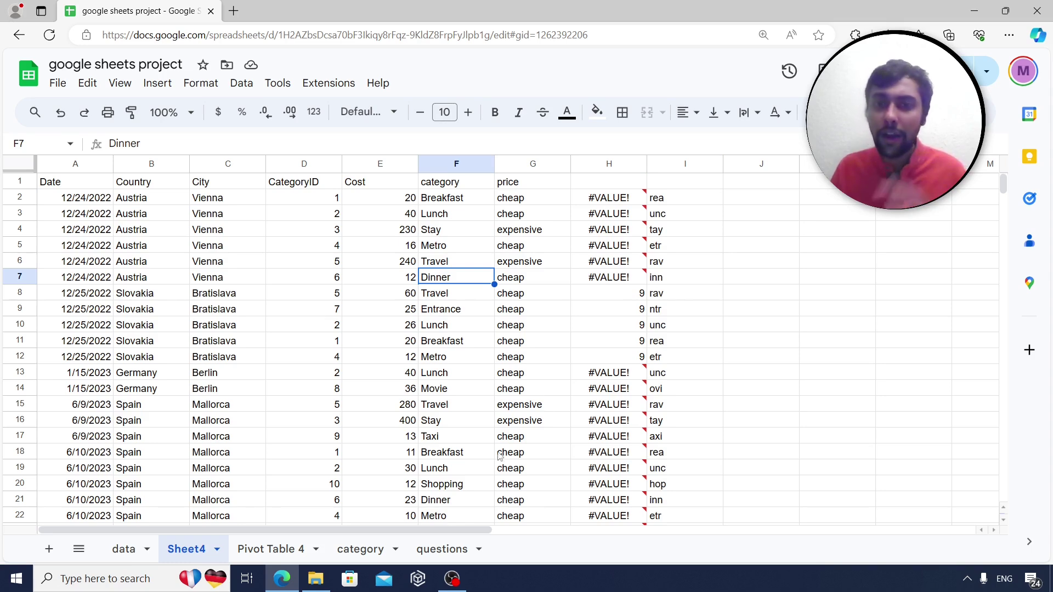
Return to the list of questions and read the one on which country cost the most money overall.
{"action": "left_click", "coordinate": [709, 359]}
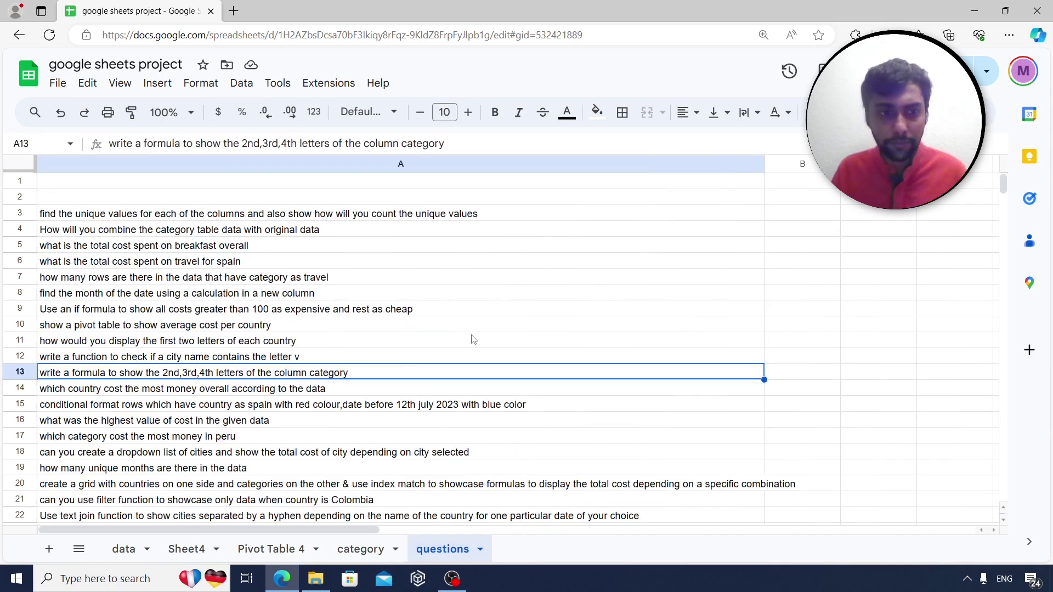
{"action": "left_click", "coordinate": [340, 390]}
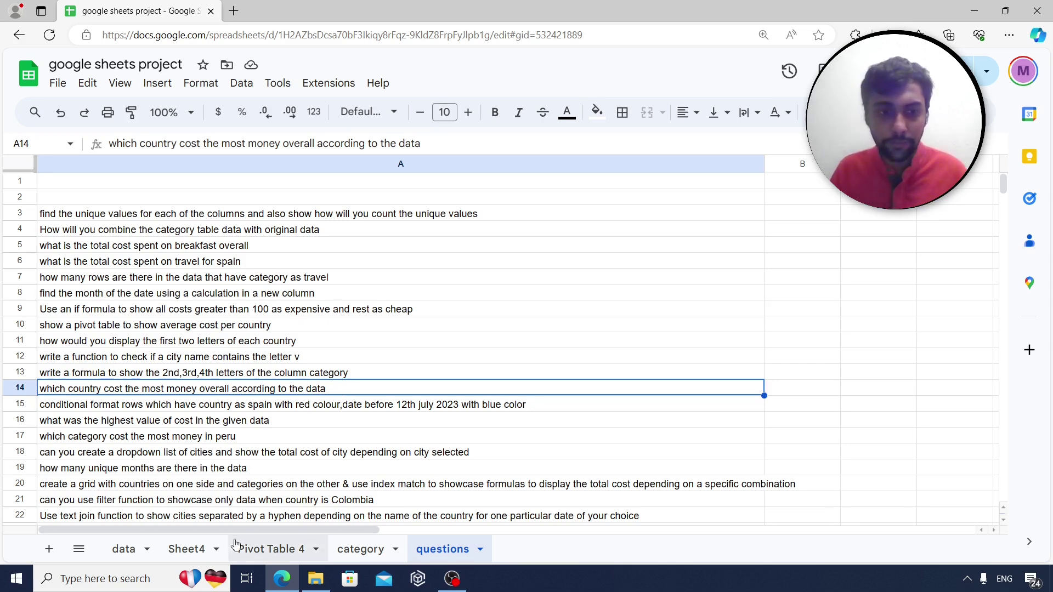
Insert a pivot table on a new sheet from columns A:G of the data sheet.
{"action": "left_click", "coordinate": [133, 548]}
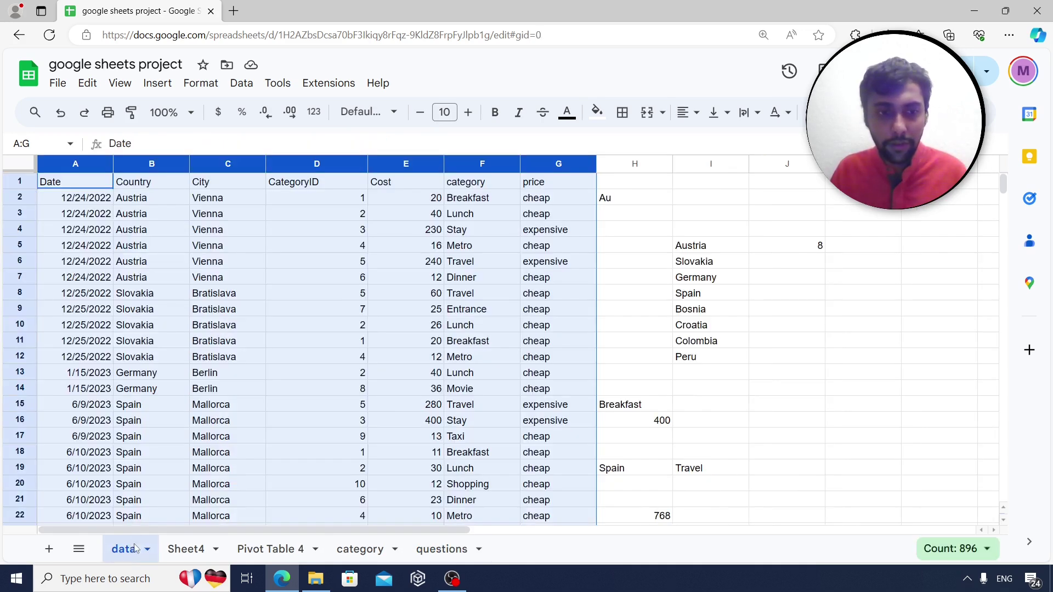
{"action": "left_click", "coordinate": [240, 294]}
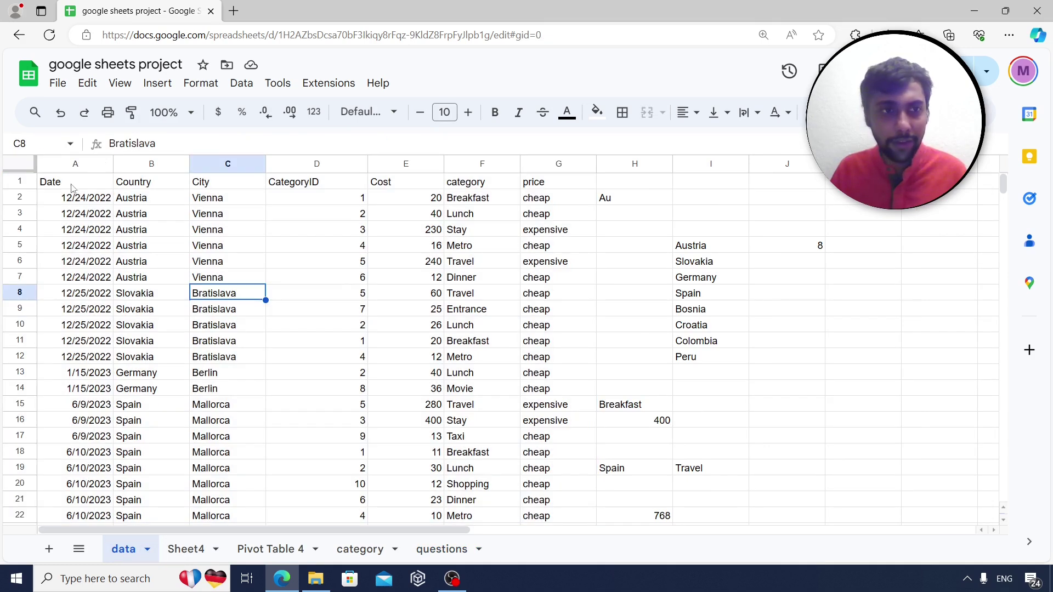
{"action": "left_click_drag", "start_coordinate": [85, 164], "coordinate": [518, 196]}
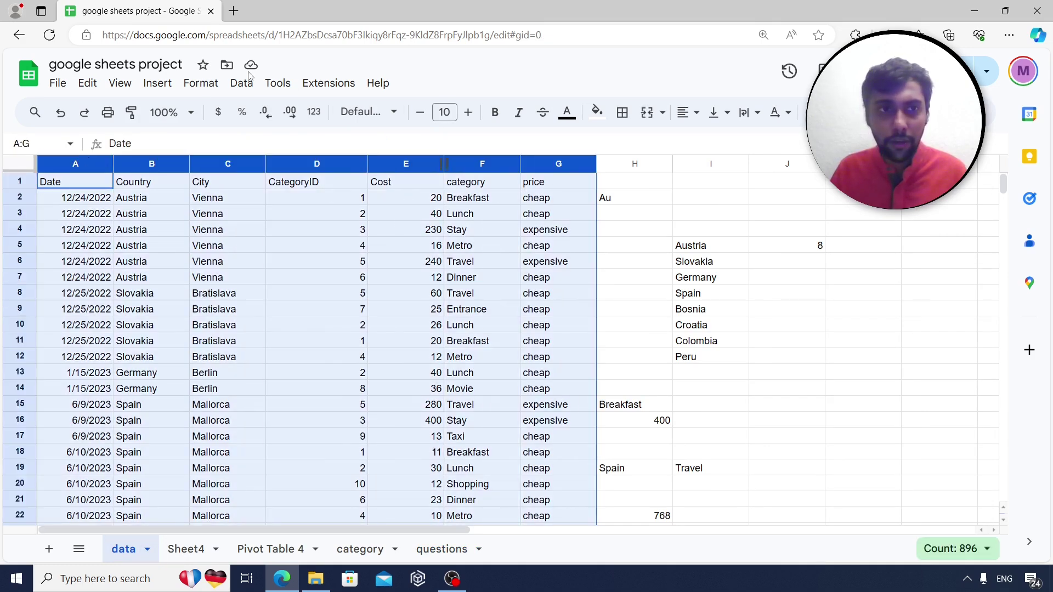
{"action": "left_click", "coordinate": [158, 83]}
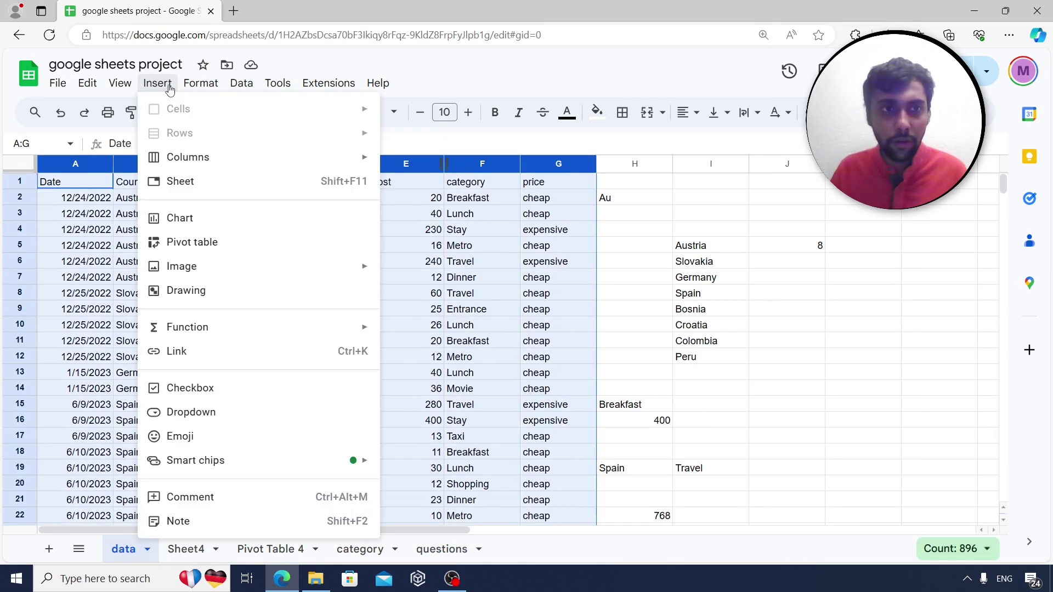
{"action": "left_click", "coordinate": [214, 248]}
{"action": "left_click", "coordinate": [597, 399]}
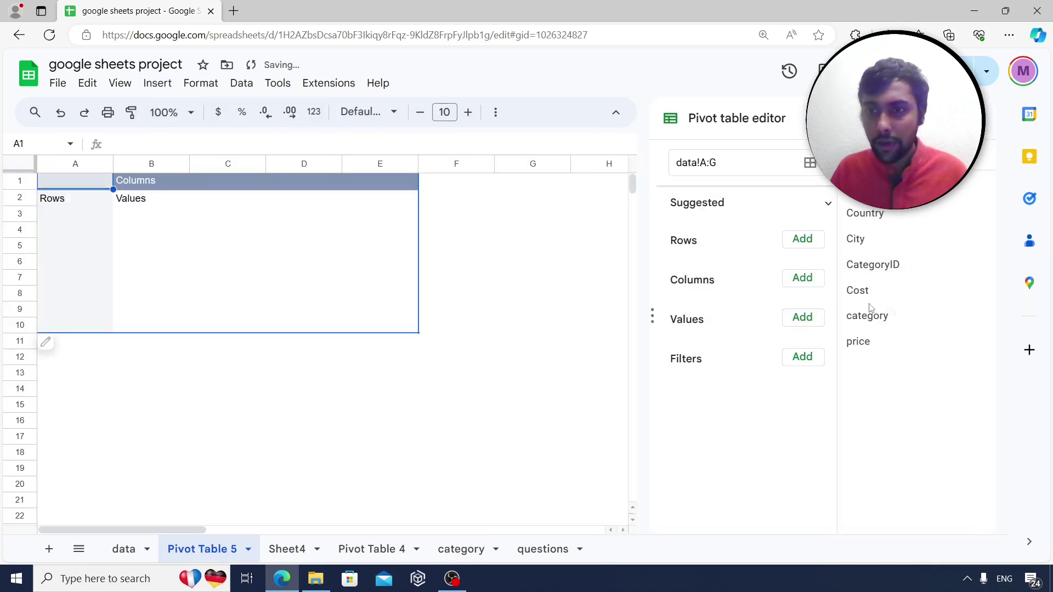
Add Country as the pivot table's rows and the SUM of Cost as its values.
{"action": "left_click", "coordinate": [802, 239]}
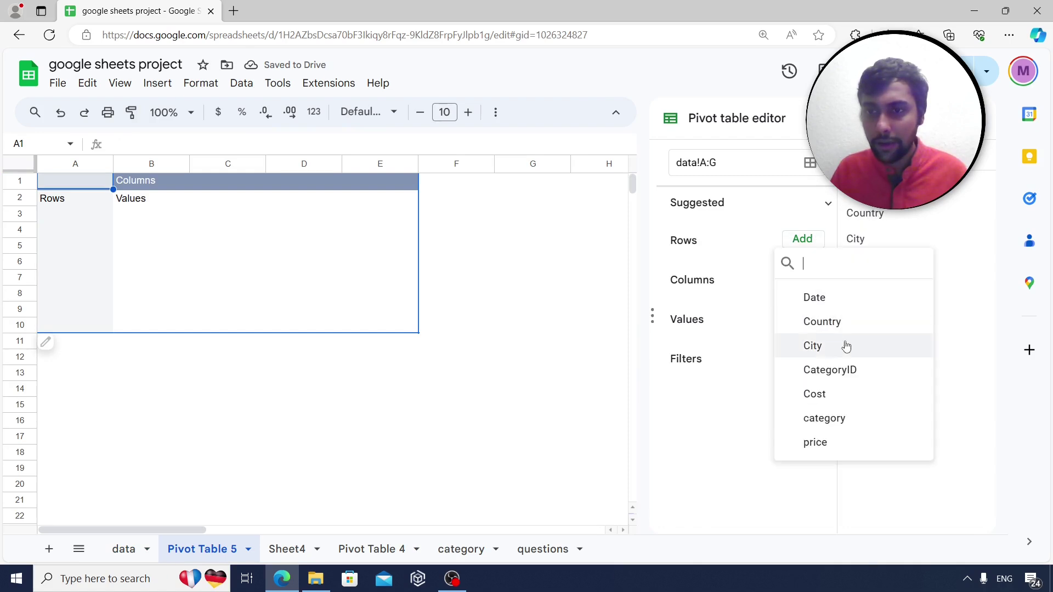
{"action": "left_click", "coordinate": [837, 323]}
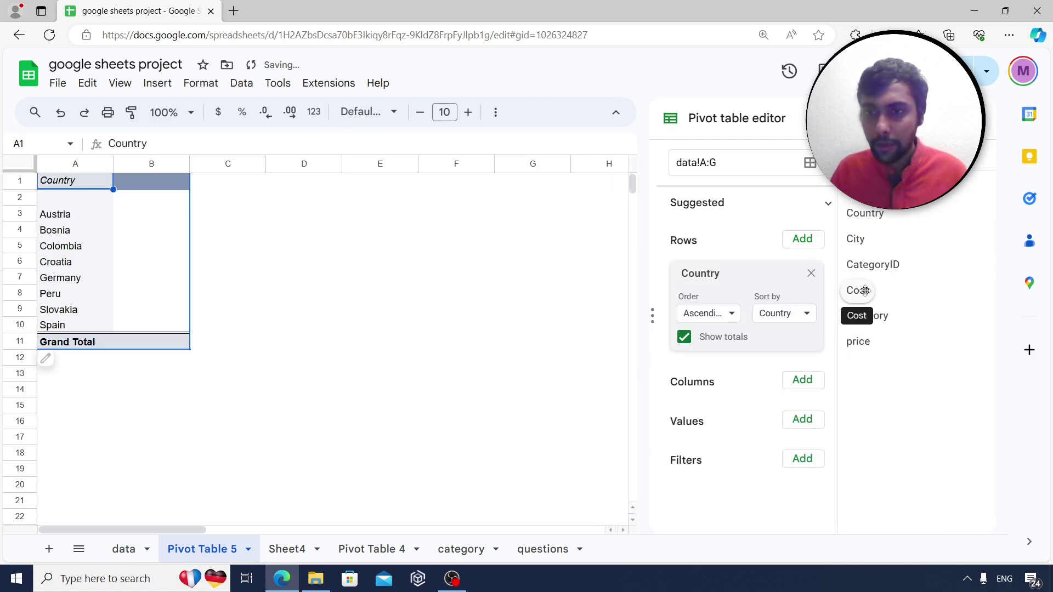
{"action": "left_click", "coordinate": [803, 419]}
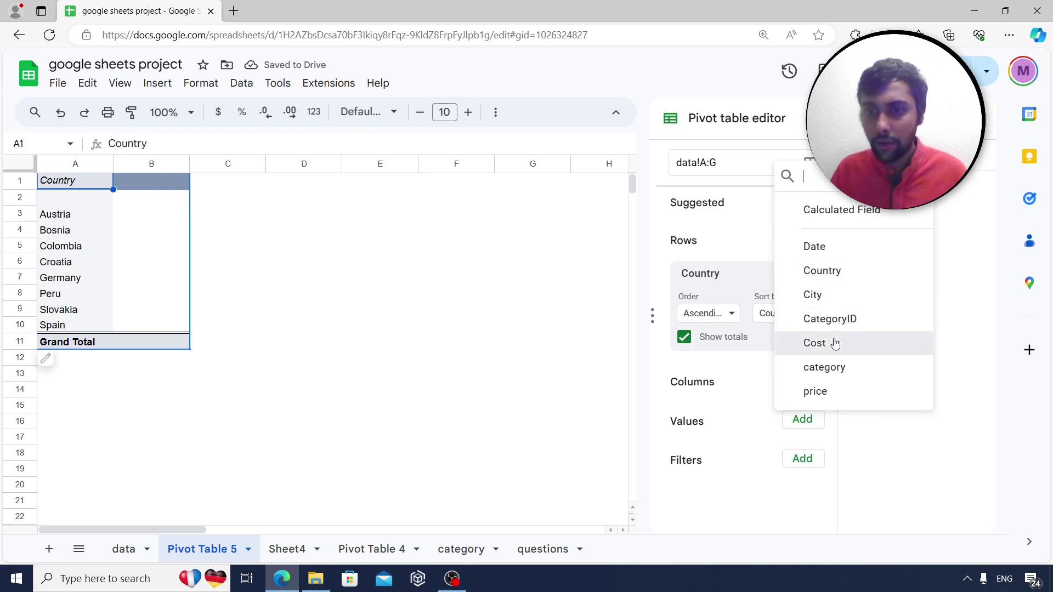
{"action": "left_click", "coordinate": [813, 343]}
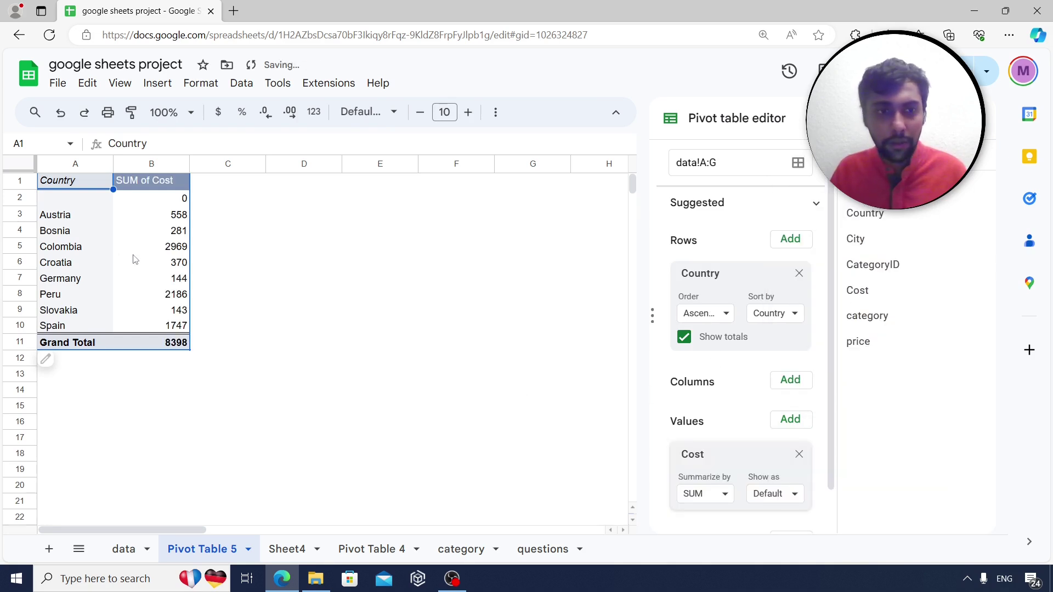
{"action": "right_click", "coordinate": [158, 232]}
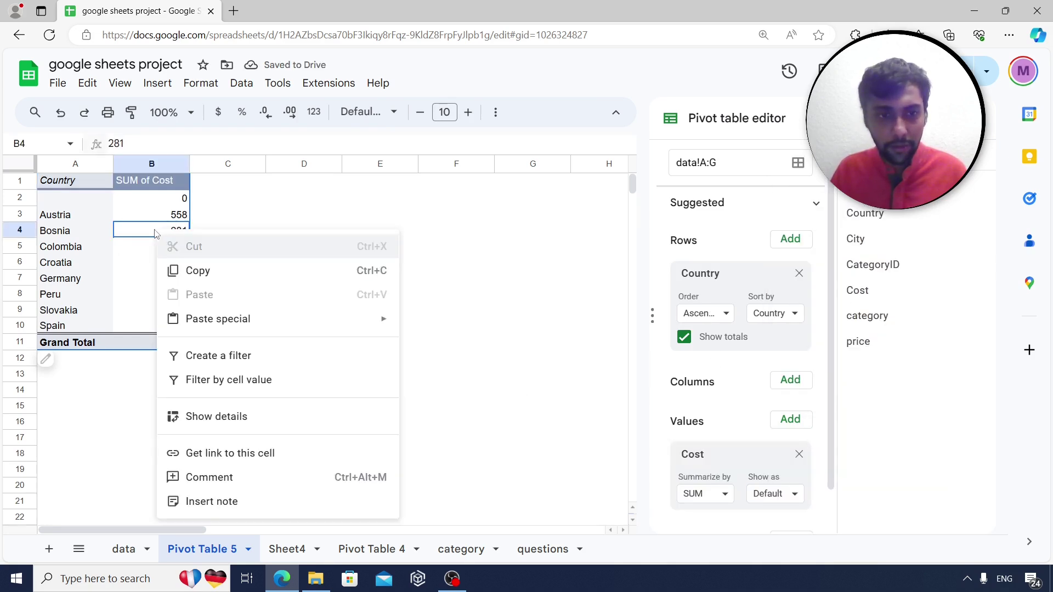
{"action": "left_click", "coordinate": [127, 266]}
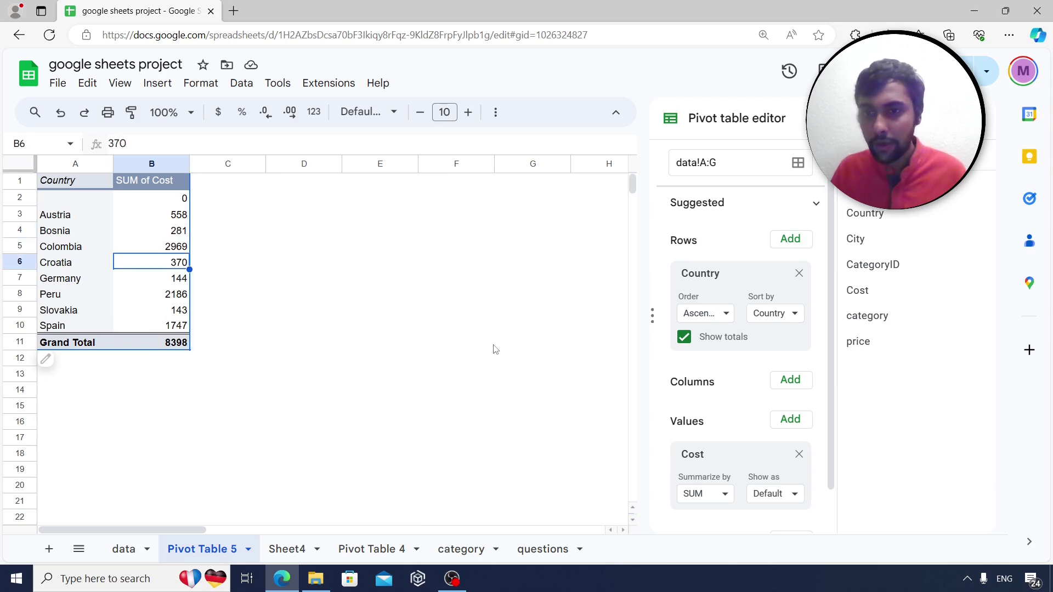
{"action": "key", "text": "Down"}
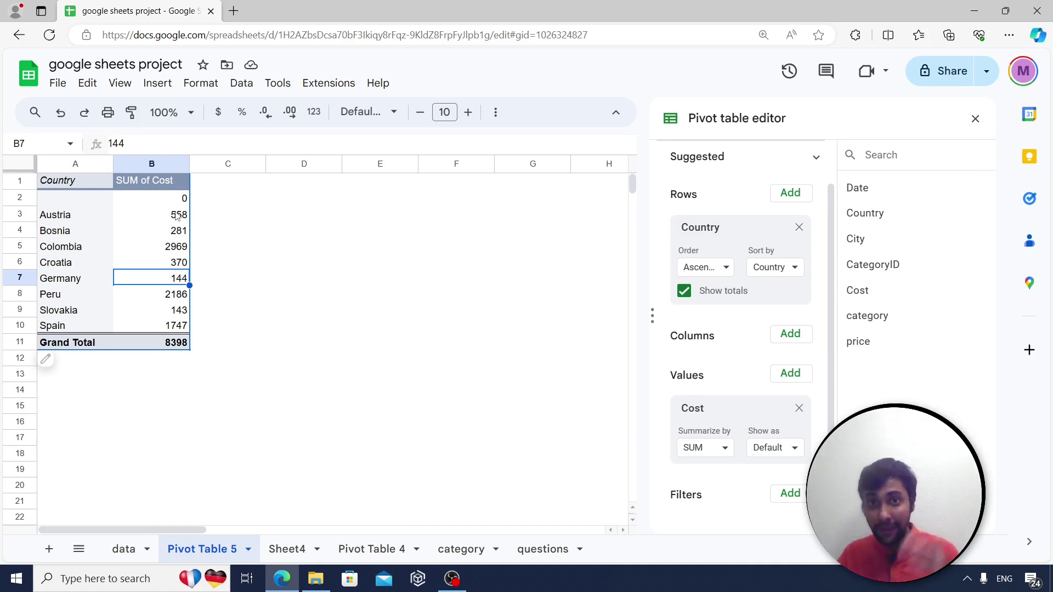
Sort the pivot table's countries in descending order by SUM of Cost and close the pivot table editor.
{"action": "left_click", "coordinate": [724, 270]}
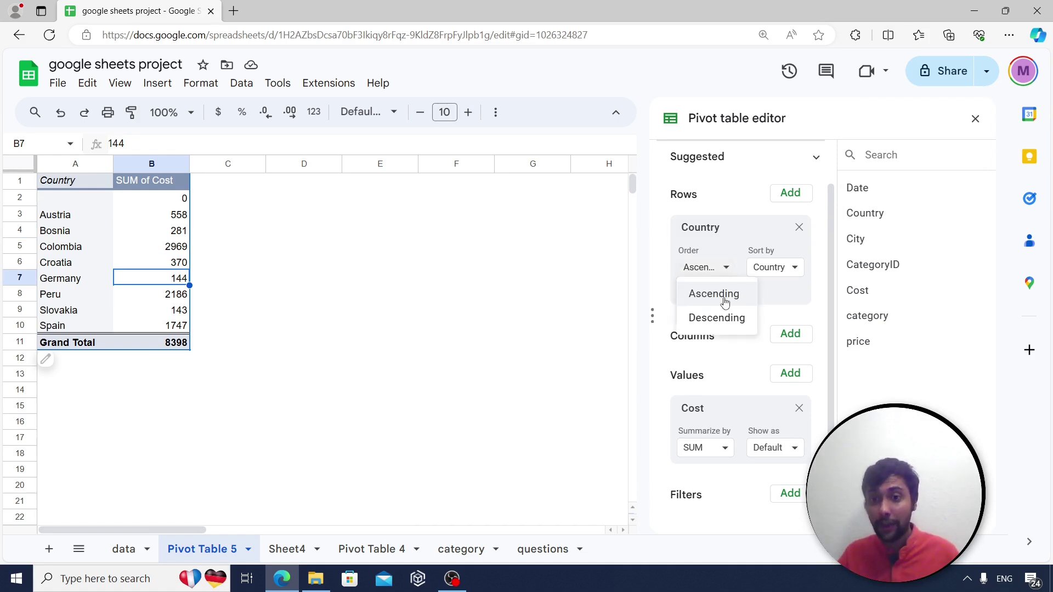
{"action": "left_click", "coordinate": [716, 317]}
{"action": "left_click", "coordinate": [779, 269]}
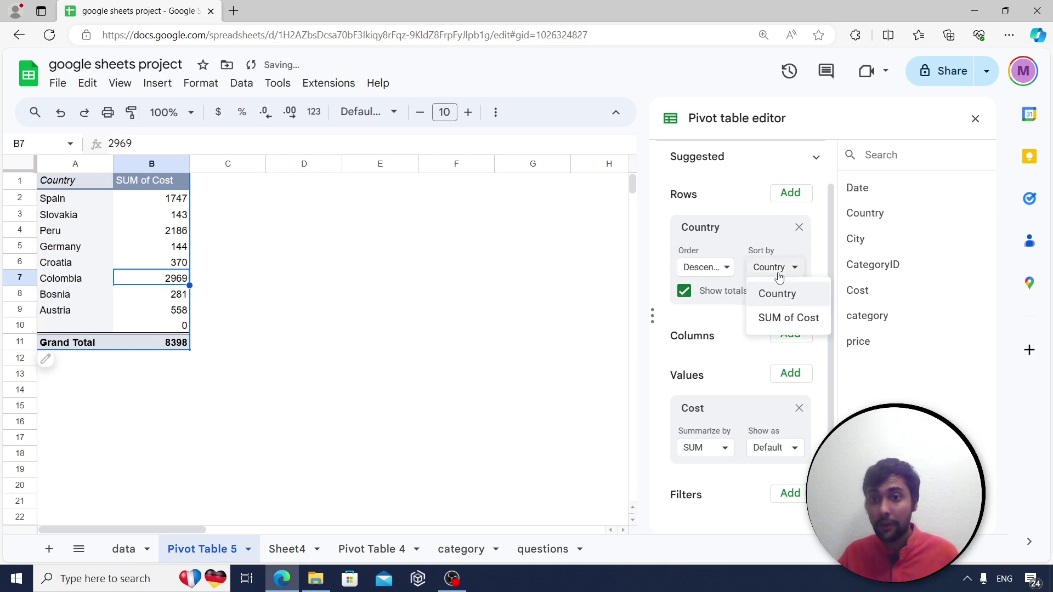
{"action": "left_click", "coordinate": [783, 318]}
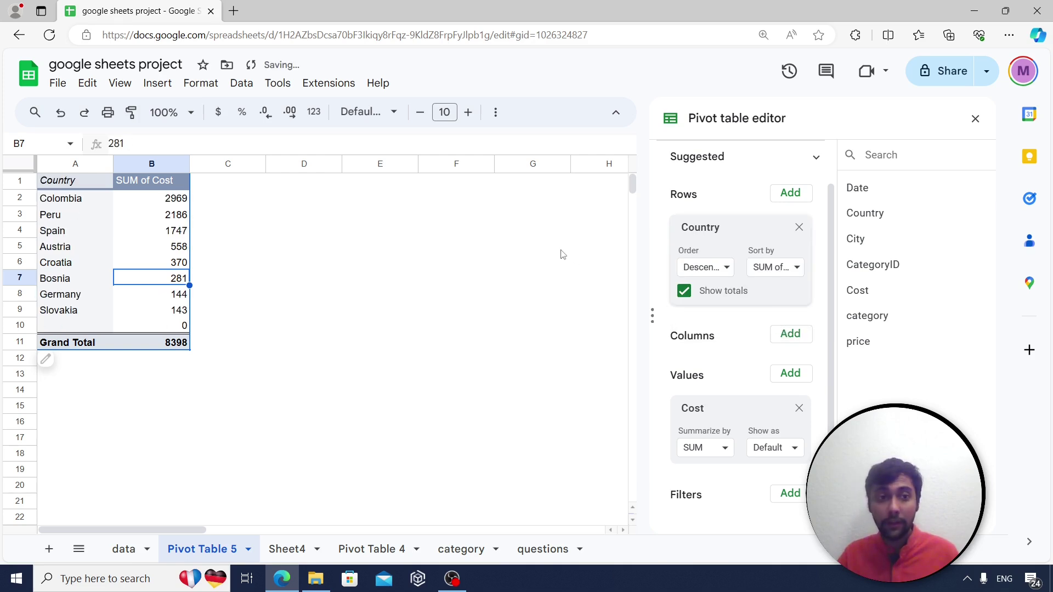
{"action": "left_click", "coordinate": [165, 204]}
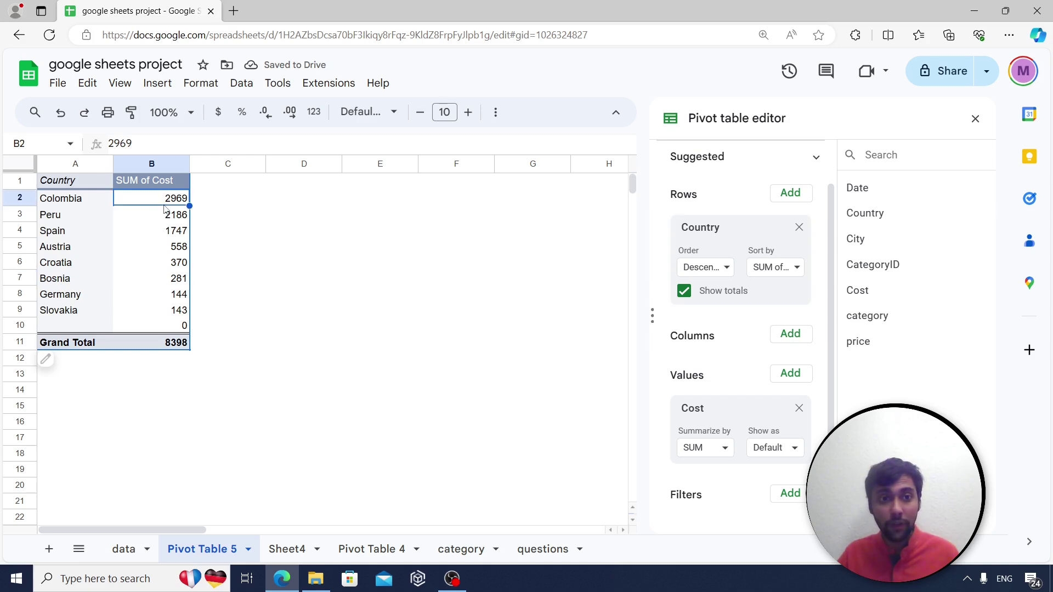
{"action": "left_click", "coordinate": [975, 118]}
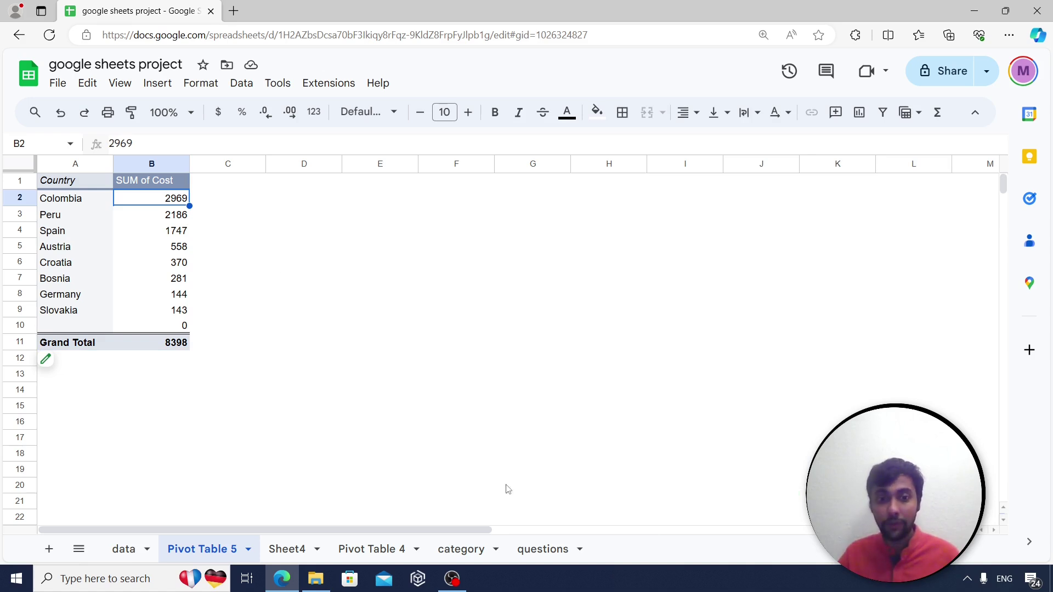
Return to the list of questions and read the one on conditionally formatting Spain rows and dates before 12th July 2023.
{"action": "left_click", "coordinate": [519, 544]}
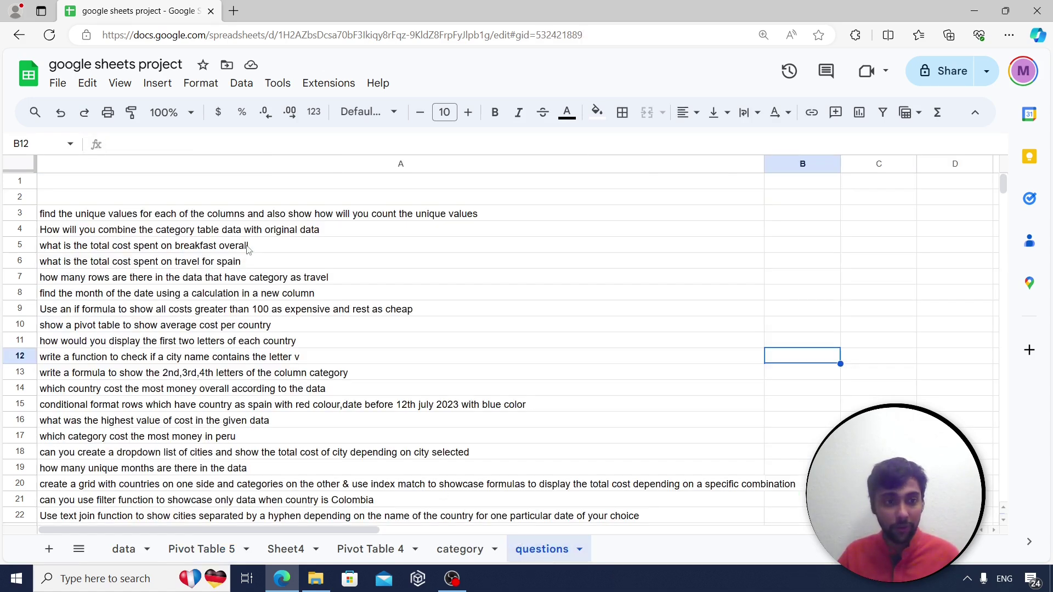
{"action": "scroll", "coordinate": [224, 375], "scroll_direction": "down", "scroll_amount": 1}
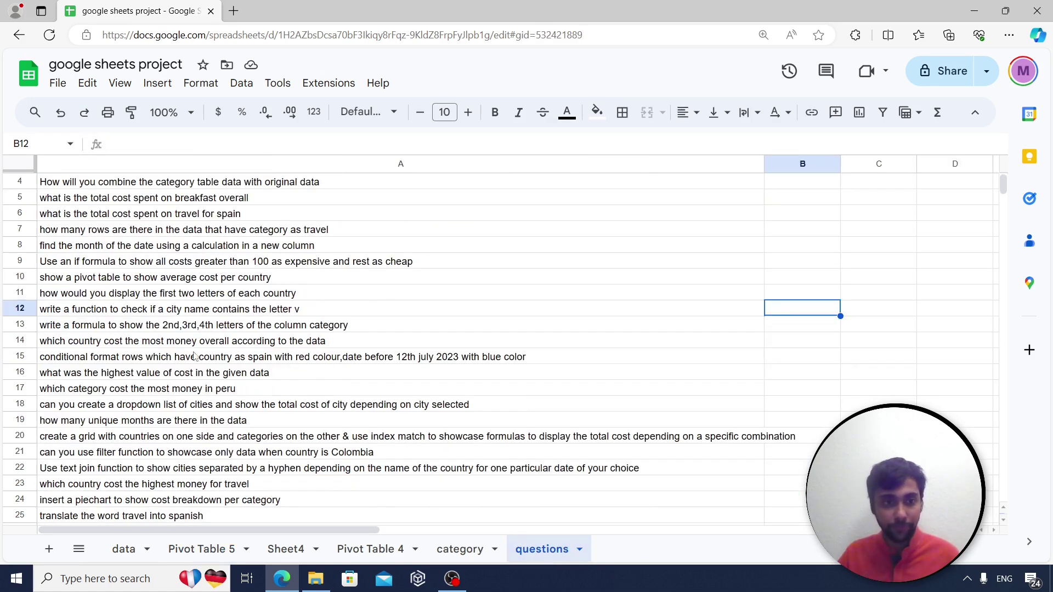
{"action": "left_click", "coordinate": [122, 299]}
{"action": "left_click", "coordinate": [144, 344]}
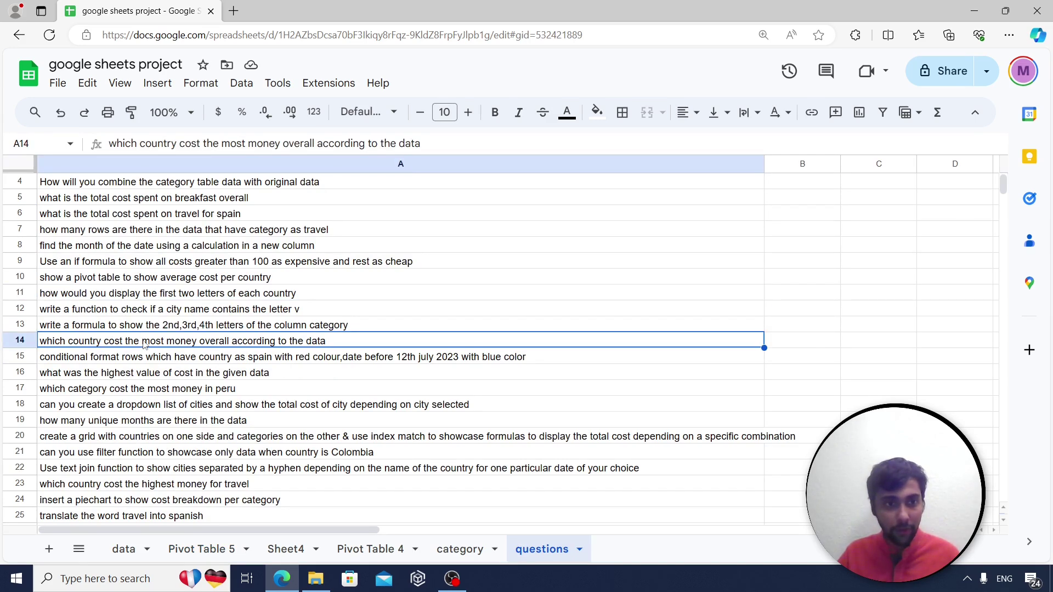
{"action": "left_click", "coordinate": [138, 359]}
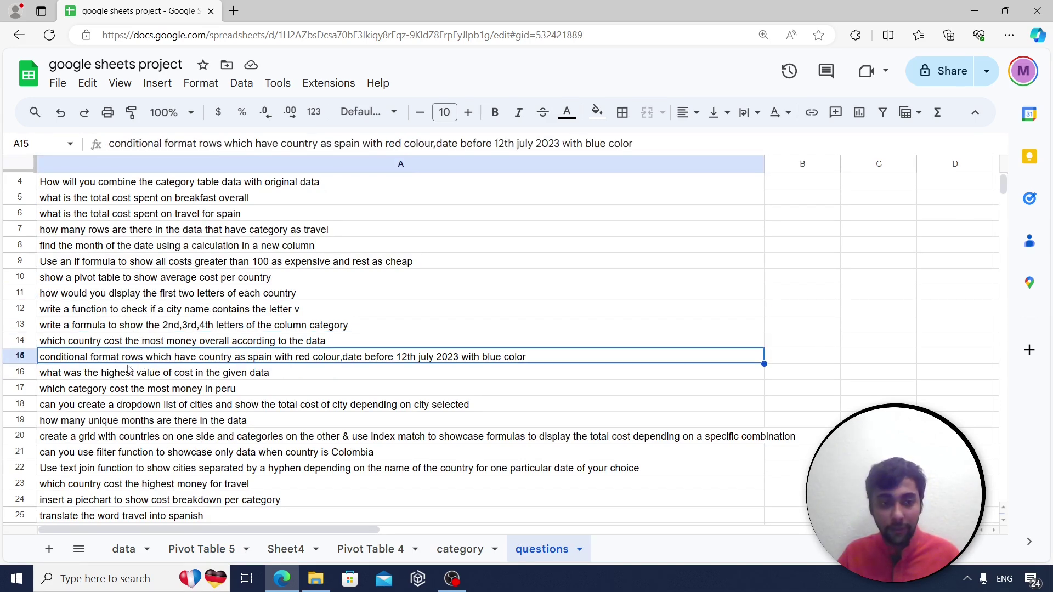
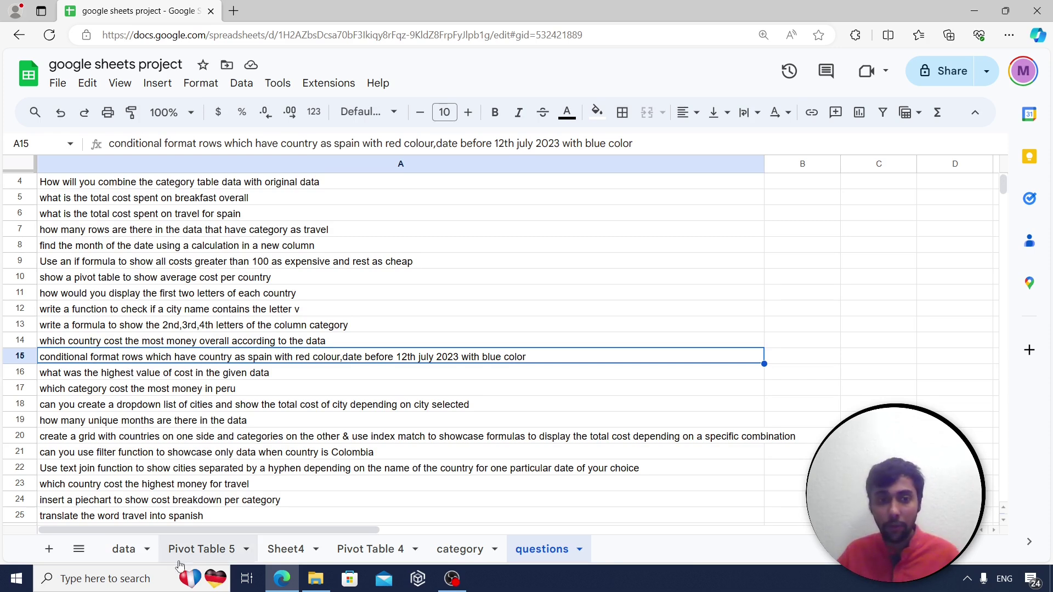
Create a conditional formatting rule on the data sheet's Country column for cells whose text is exactly Spain.
{"action": "left_click", "coordinate": [136, 549]}
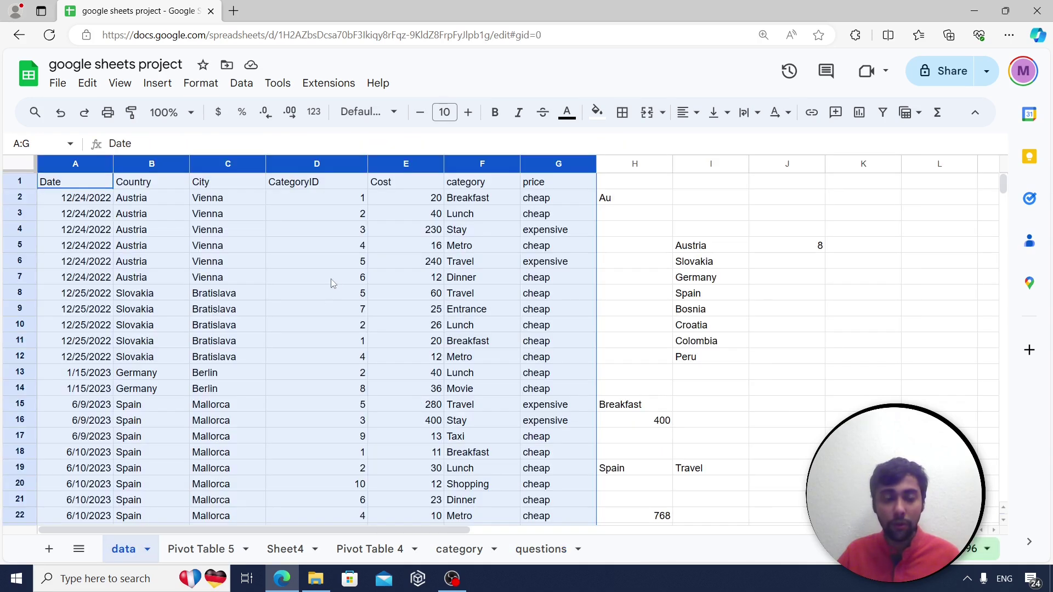
{"action": "left_click", "coordinate": [227, 233]}
{"action": "left_click", "coordinate": [145, 164]}
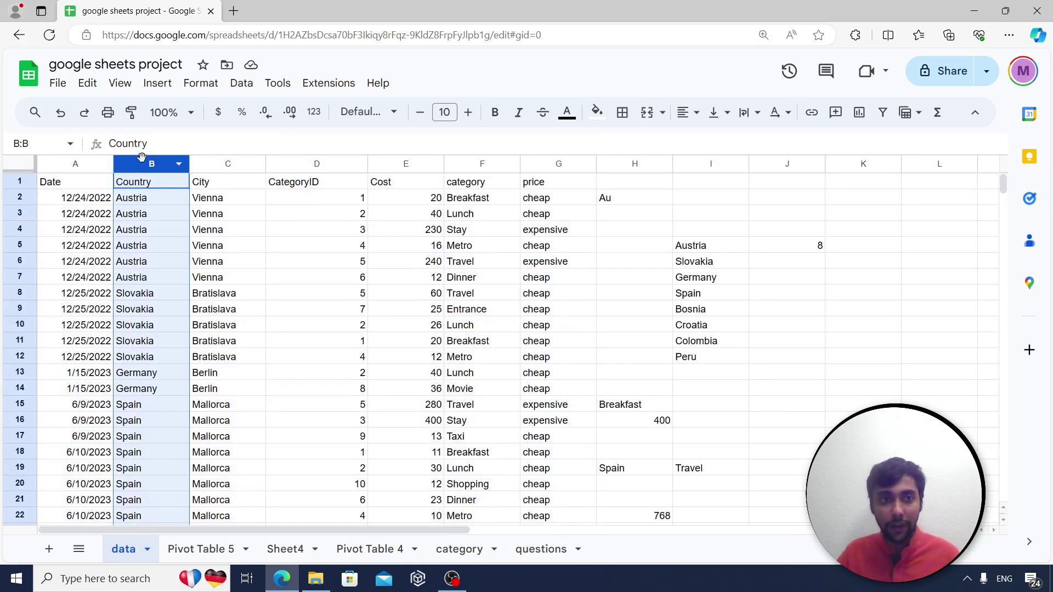
{"action": "left_click", "coordinate": [204, 82]}
{"action": "left_click", "coordinate": [263, 340]}
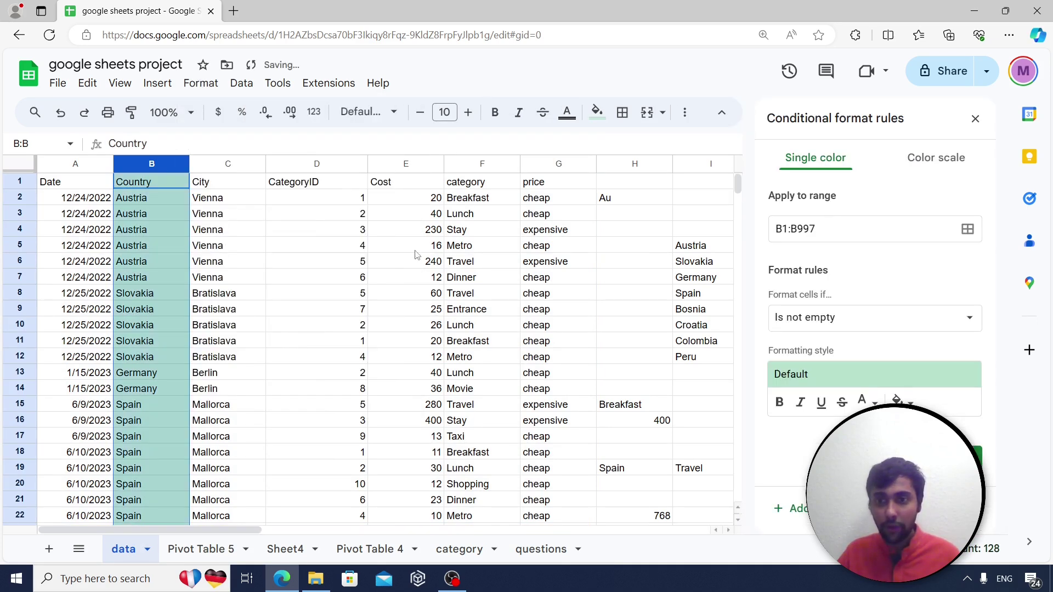
{"action": "left_click", "coordinate": [911, 324]}
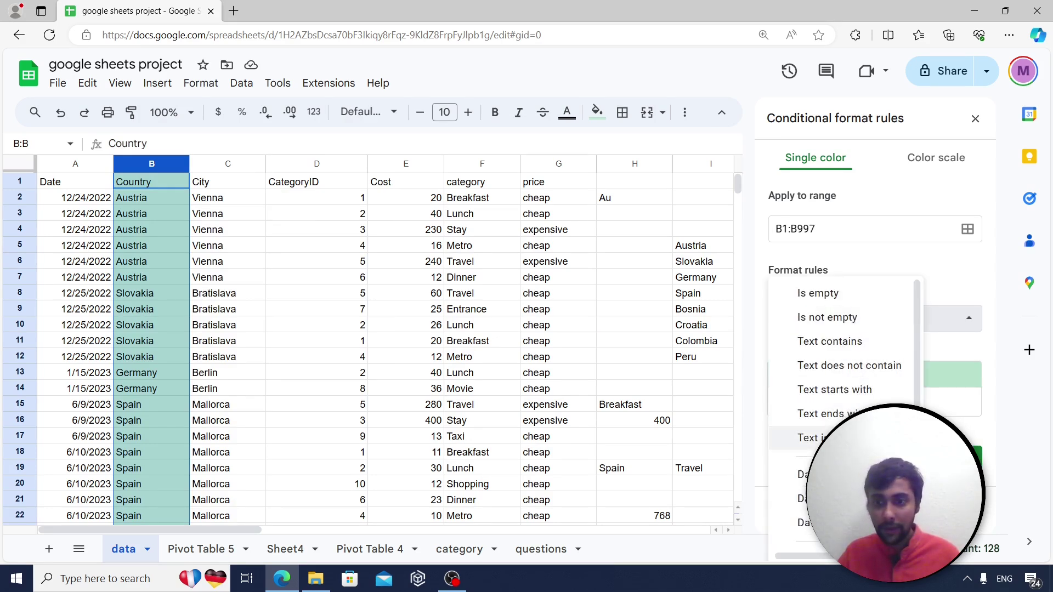
{"action": "left_click", "coordinate": [839, 437]}
{"action": "left_click", "coordinate": [829, 360]}
{"action": "type", "text": "Spain"}
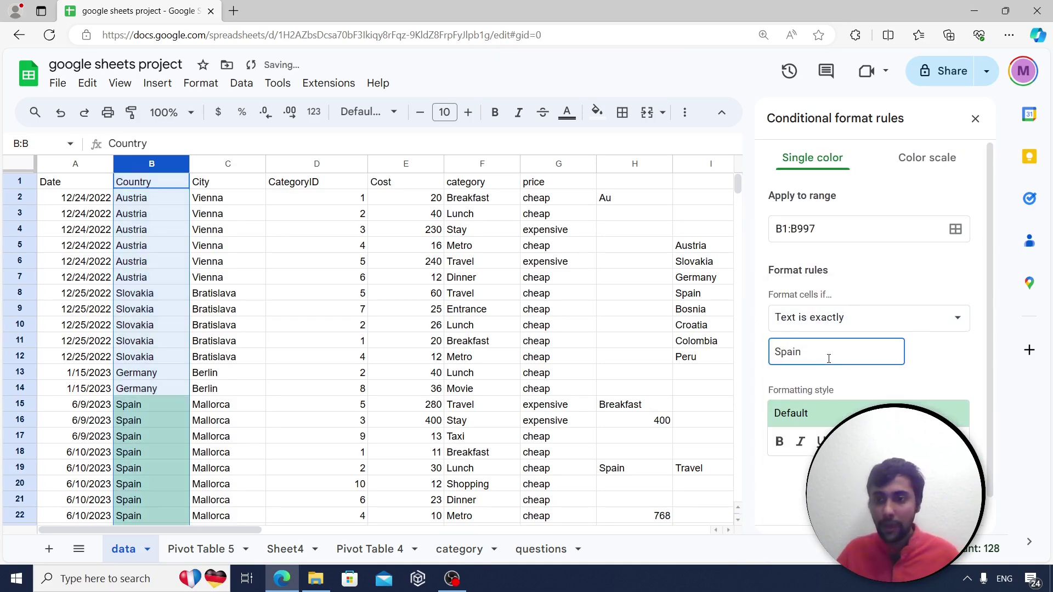
Give the Spain rule a red fill colour, save it and close the conditional formatting rules.
{"action": "left_click", "coordinate": [900, 441]}
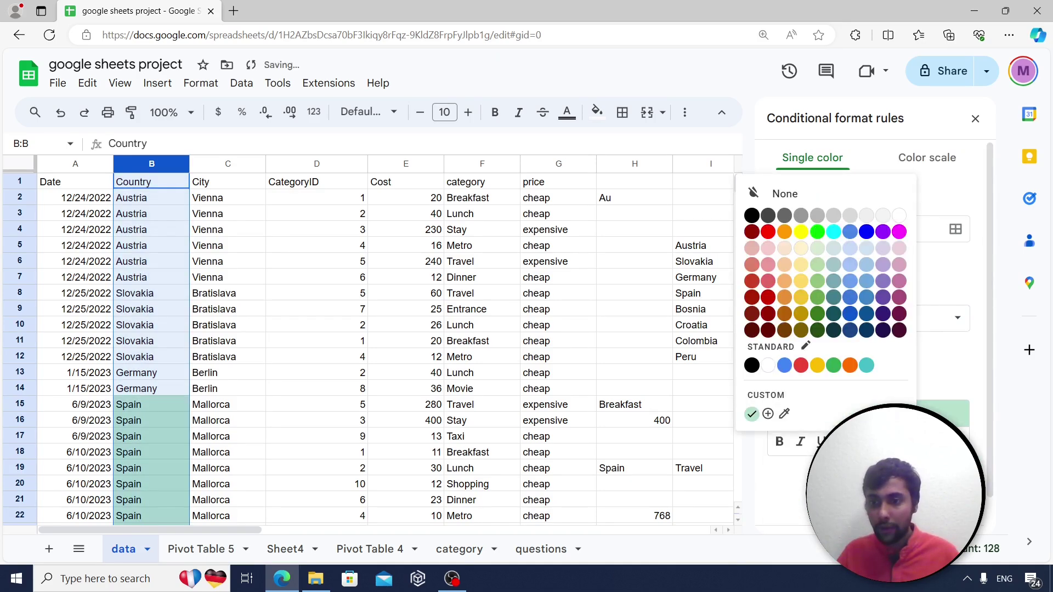
{"action": "left_click", "coordinate": [768, 232]}
{"action": "left_click", "coordinate": [941, 487]}
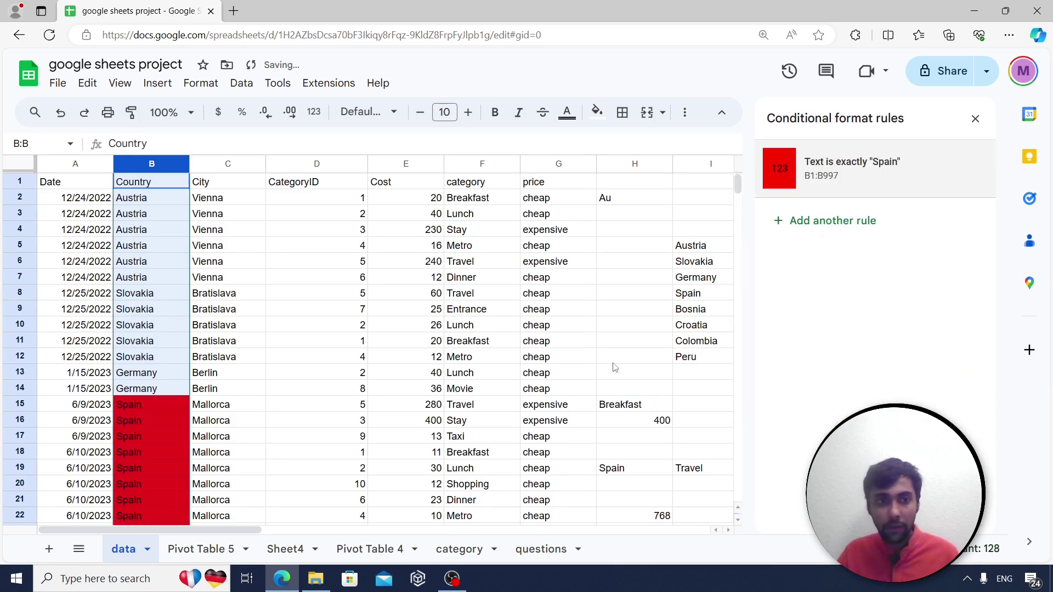
{"action": "left_click", "coordinate": [976, 118]}
{"action": "left_click", "coordinate": [163, 342]}
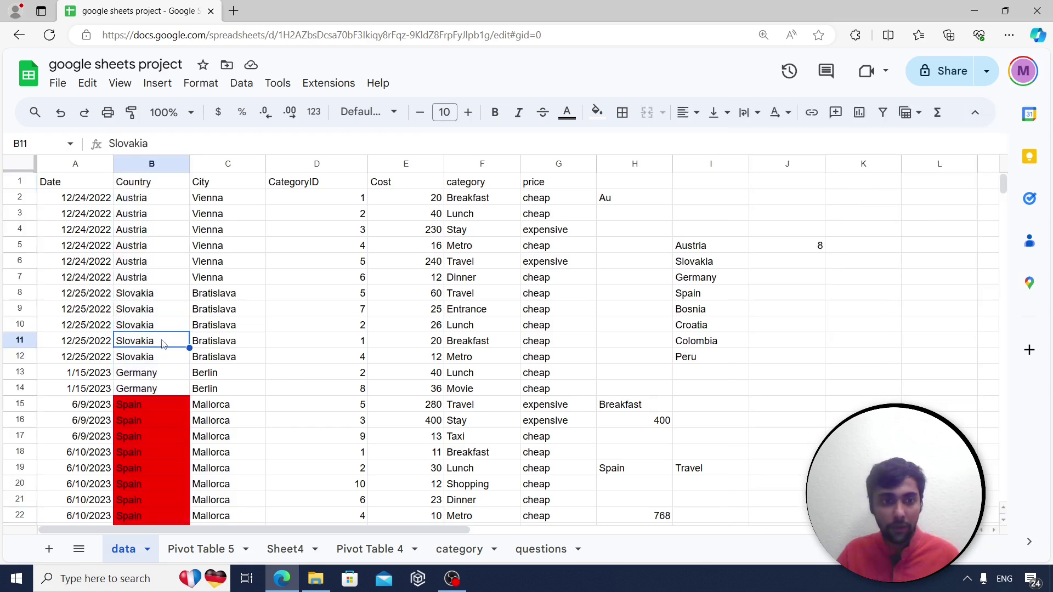
Go down and back up the Country column to check which cells the Spain rule highlights.
{"action": "key", "text": "Down"}
{"action": "key", "text": "Down"}
{"action": "key", "text": "Down"}
{"action": "key", "text": "Down"}
{"action": "key", "text": "ctrl+Down"}
{"action": "key", "text": "Up"}
{"action": "key", "text": "ctrl+Up"}
{"action": "key", "text": "Down"}
{"action": "key", "text": "Down"}
{"action": "key", "text": "Down"}
{"action": "key", "text": "Down"}
{"action": "key", "text": "Down"}
{"action": "key", "text": "Down"}
{"action": "key", "text": "Down"}
{"action": "key", "text": "Down"}
{"action": "key", "text": "Down"}
{"action": "key", "text": "Down"}
{"action": "key", "text": "Down"}
{"action": "key", "text": "Down"}
{"action": "key", "text": "Down"}
{"action": "key", "text": "Down"}
{"action": "key", "text": "Down"}
{"action": "key", "text": "Down"}
{"action": "key", "text": "Down"}
{"action": "key", "text": "Down"}
{"action": "key", "text": "Down"}
{"action": "key", "text": "Down"}
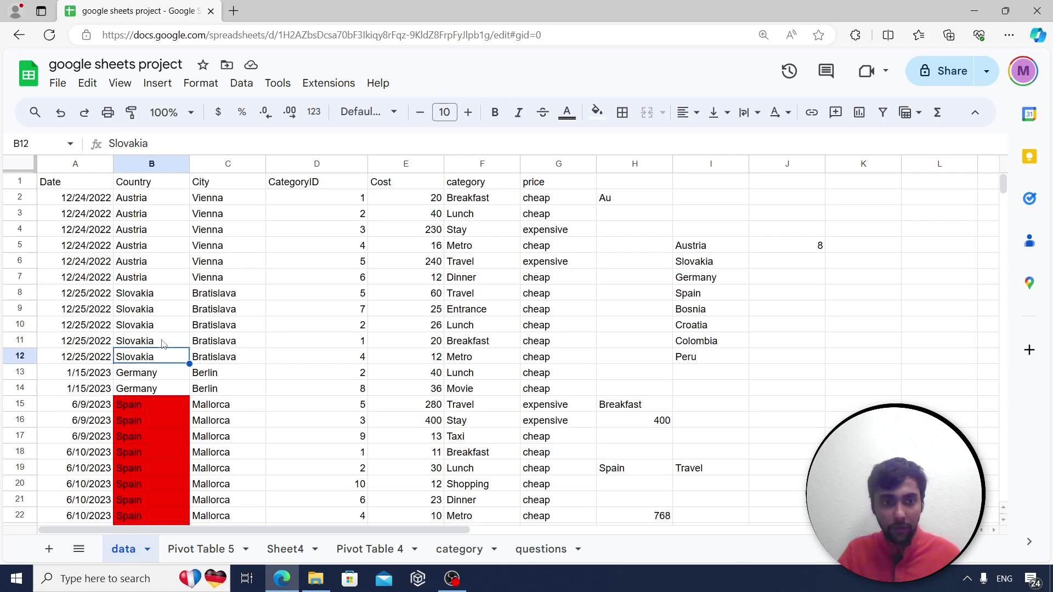
{"action": "key", "text": "Down"}
{"action": "key", "text": "Down"}
{"action": "key", "text": "Down"}
{"action": "key", "text": "Down"}
{"action": "key", "text": "Down"}
{"action": "key", "text": "Down"}
{"action": "key", "text": "Down"}
{"action": "key", "text": "Down"}
{"action": "key", "text": "Down"}
{"action": "key", "text": "Down"}
{"action": "key", "text": "Down"}
{"action": "key", "text": "Down"}
{"action": "key", "text": "Down"}
{"action": "key", "text": "Down"}
{"action": "key", "text": "Down"}
{"action": "key", "text": "Down"}
{"action": "key", "text": "Down"}
{"action": "key", "text": "Down"}
{"action": "key", "text": "Down"}
{"action": "key", "text": "Down"}
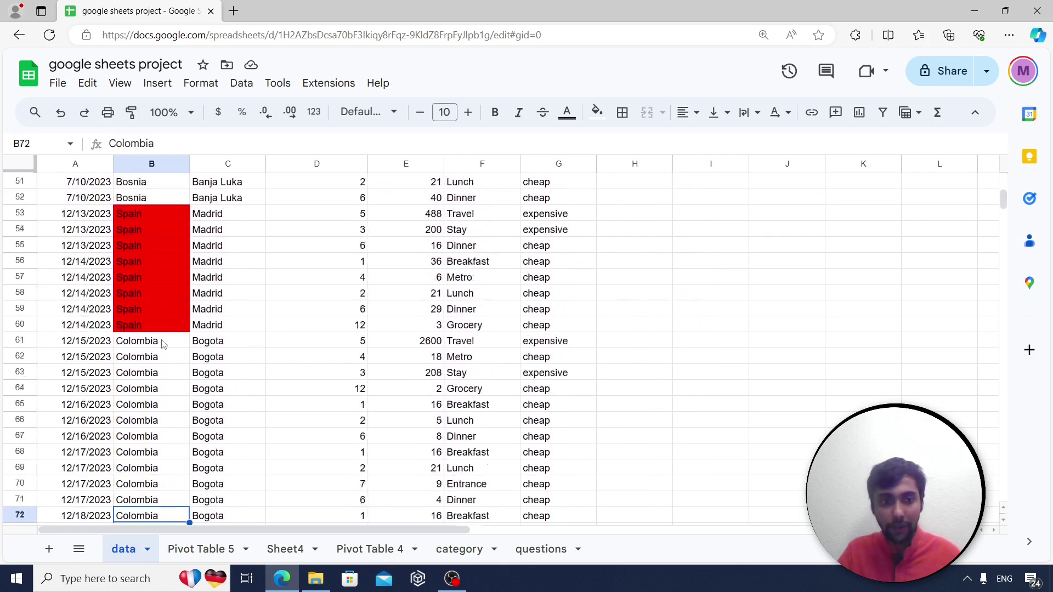
{"action": "key", "text": "Up"}
{"action": "key", "text": "Up"}
{"action": "key", "text": "Up"}
{"action": "key", "text": "Up"}
{"action": "key", "text": "Up"}
{"action": "key", "text": "Up"}
{"action": "key", "text": "Up"}
{"action": "key", "text": "Up"}
{"action": "key", "text": "Up"}
{"action": "key", "text": "Up"}
{"action": "key", "text": "Up"}
{"action": "key", "text": "Up"}
{"action": "key", "text": "Up"}
{"action": "key", "text": "Up"}
{"action": "key", "text": "Up"}
{"action": "key", "text": "Up"}
{"action": "key", "text": "Up"}
{"action": "key", "text": "Up"}
{"action": "key", "text": "Up"}
{"action": "key", "text": "Up"}
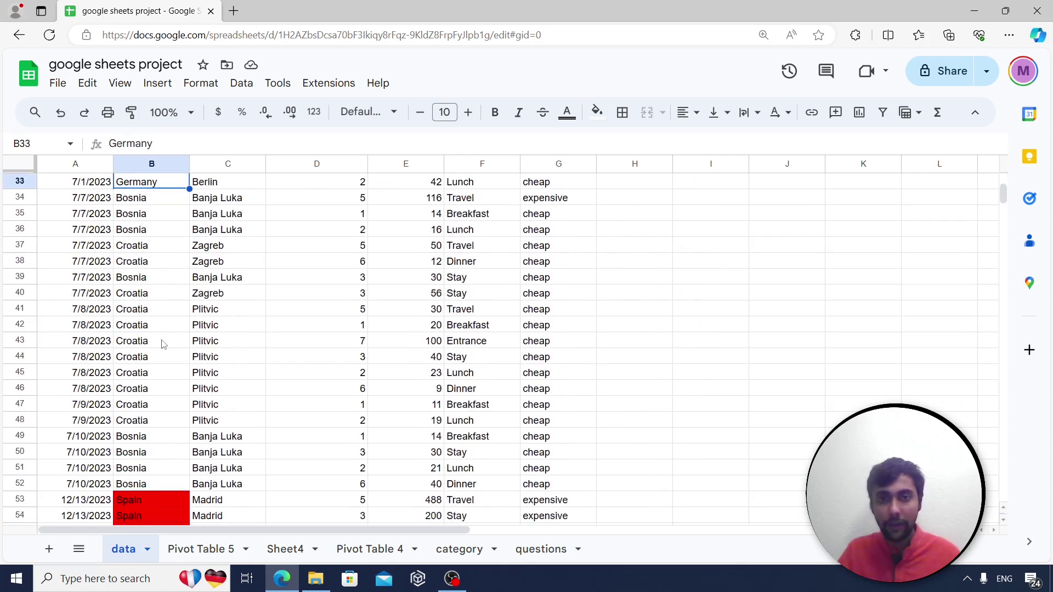
Go back to the top of the data and reopen the list of questions to reread the conditional formatting one.
{"action": "key", "text": "ctrl+Up"}
{"action": "key", "text": "Right"}
{"action": "key", "text": "Right"}
{"action": "key", "text": "Right"}
{"action": "key", "text": "Down"}
{"action": "key", "text": "Down"}
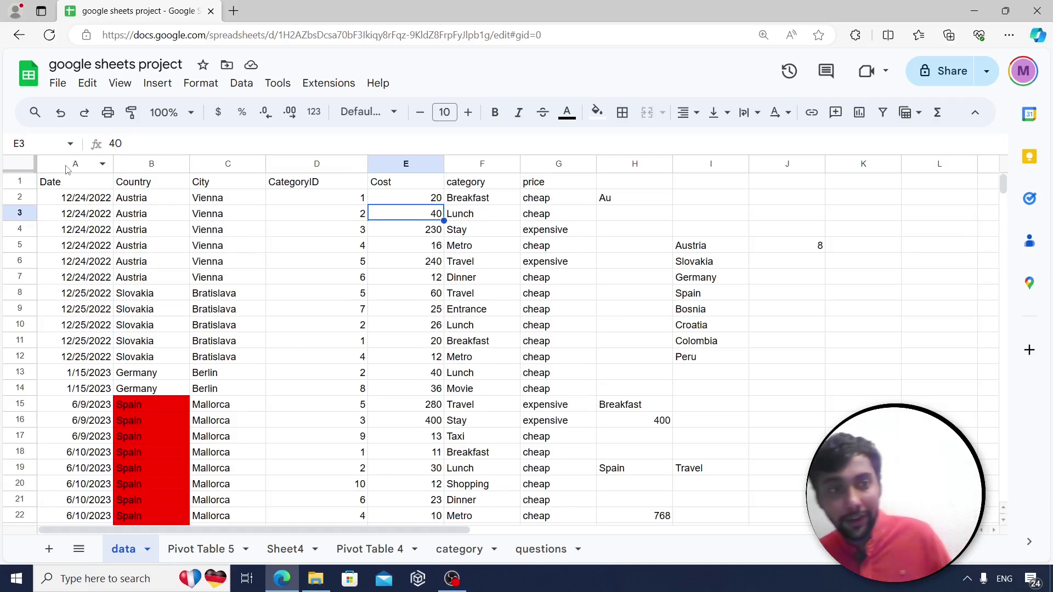
{"action": "left_click", "coordinate": [541, 549]}
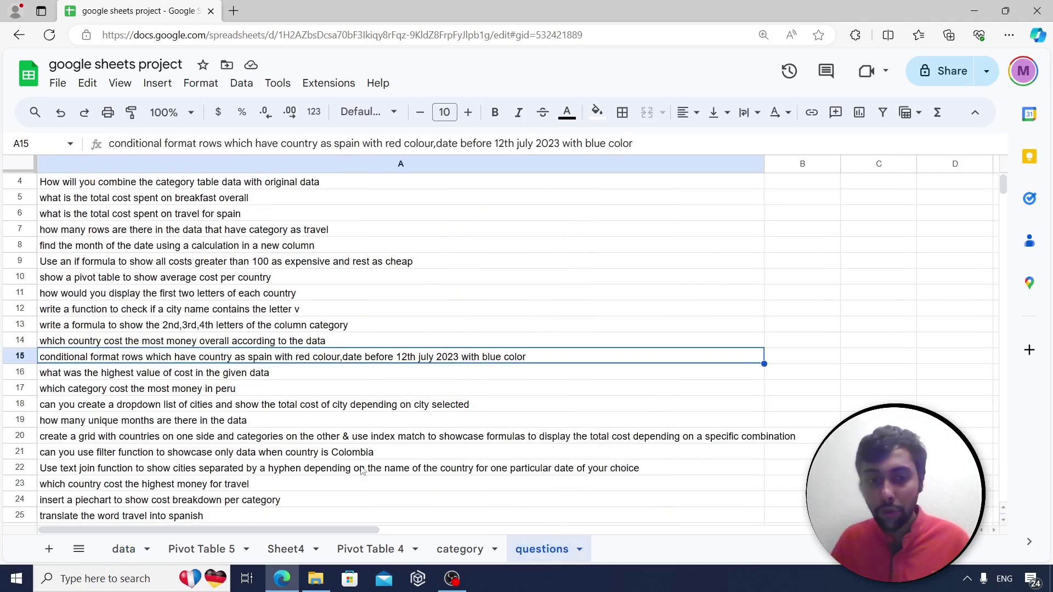
Start a conditional formatting rule for cell A2, the first date on the data sheet, with a custom formula as its condition.
{"action": "left_click", "coordinate": [123, 549]}
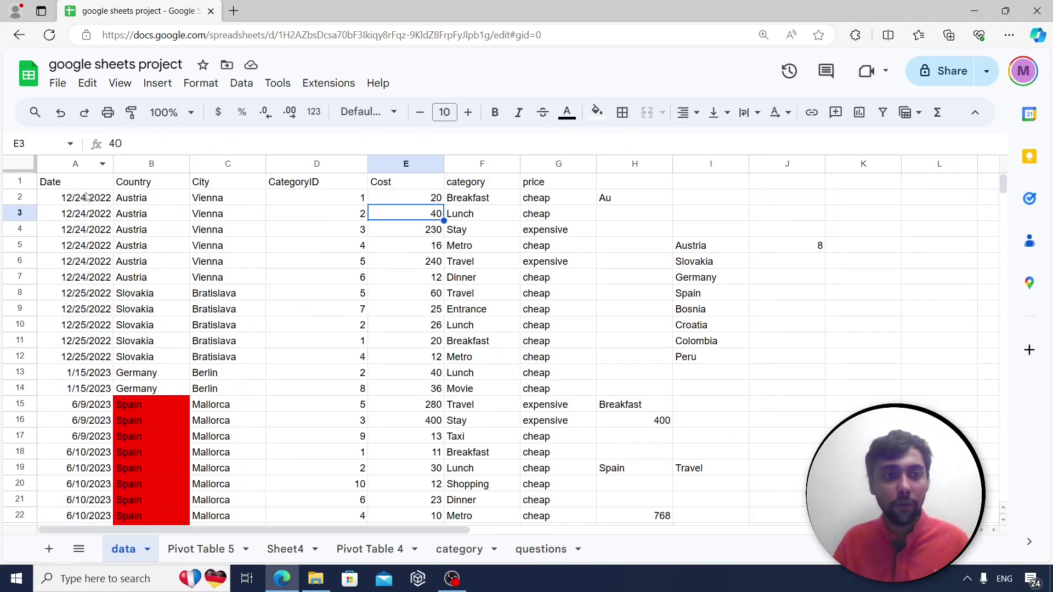
{"action": "left_click", "coordinate": [86, 197]}
{"action": "left_click", "coordinate": [200, 82]}
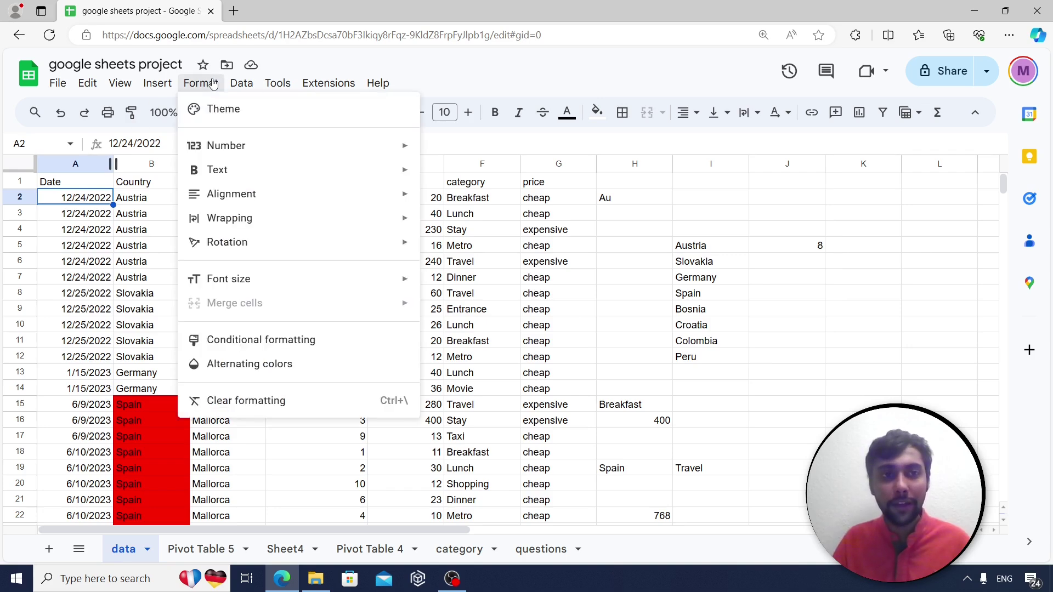
{"action": "left_click", "coordinate": [252, 339]}
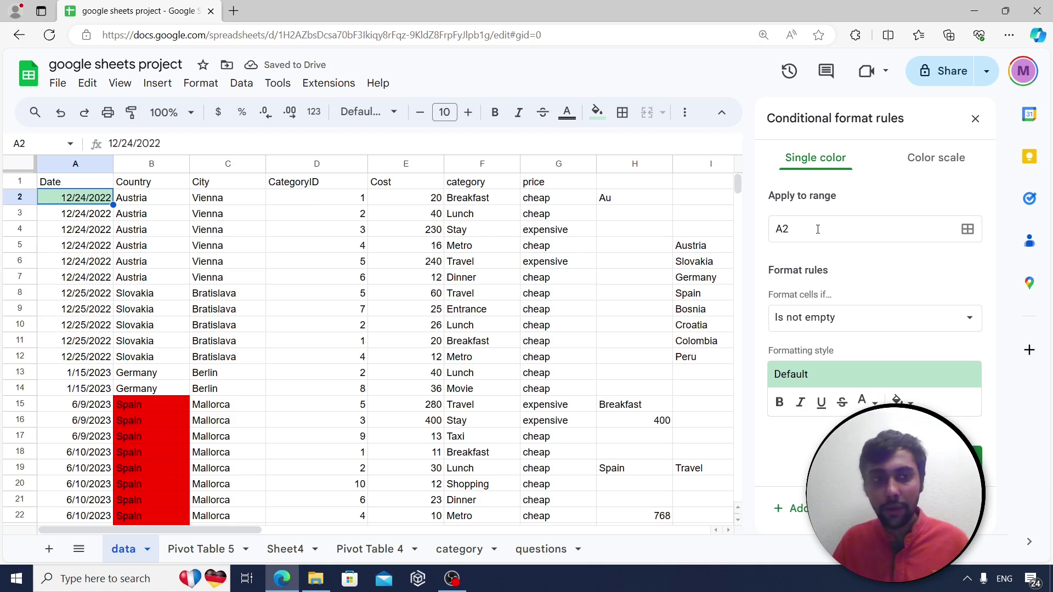
{"action": "left_click", "coordinate": [902, 320]}
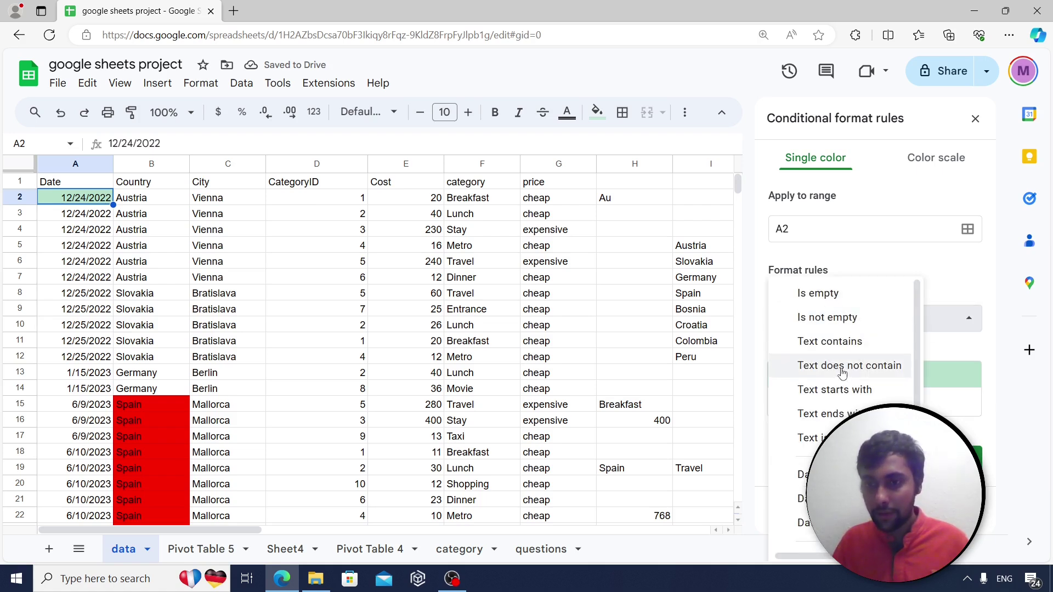
{"action": "scroll", "coordinate": [842, 373], "scroll_direction": "down", "scroll_amount": 1}
{"action": "scroll", "coordinate": [844, 376], "scroll_direction": "down", "scroll_amount": 5}
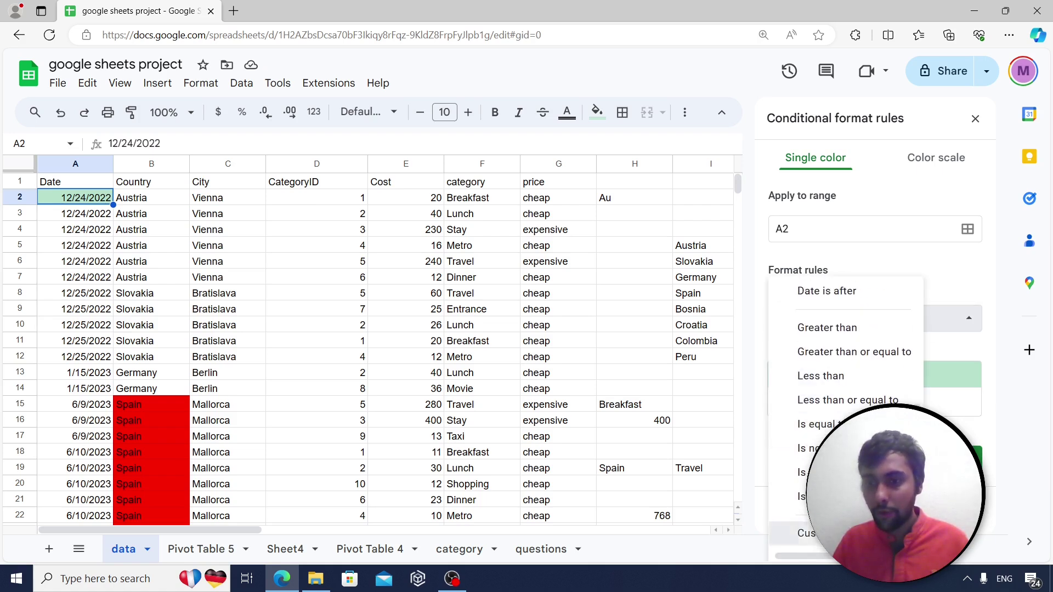
{"action": "left_click", "coordinate": [811, 543]}
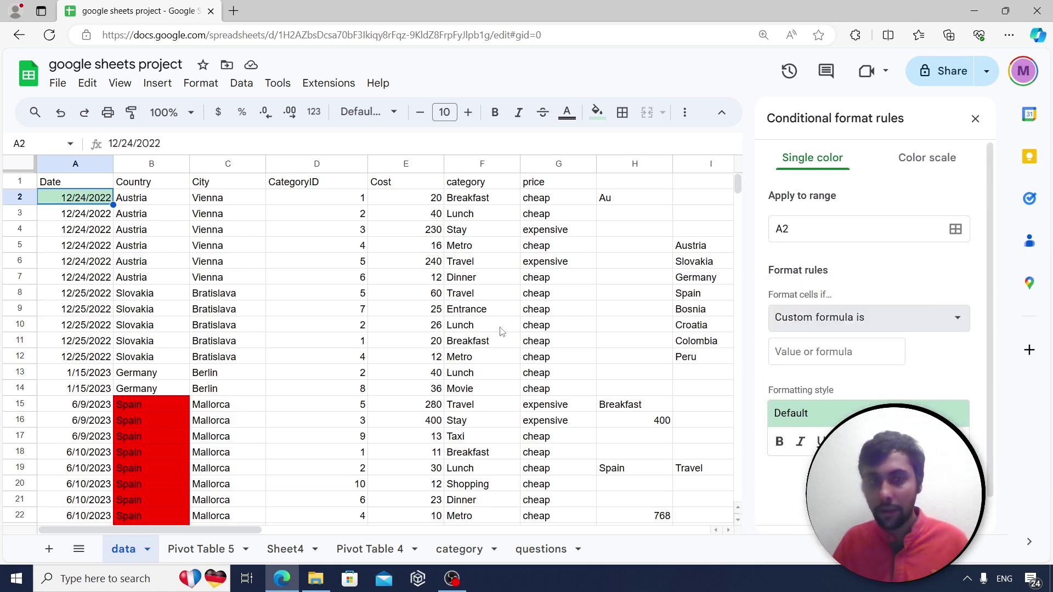
Set the date rule's custom formula to =a2<date(2023,7,12).
{"action": "left_click", "coordinate": [813, 351]}
{"action": "type", "text": "=a2"}
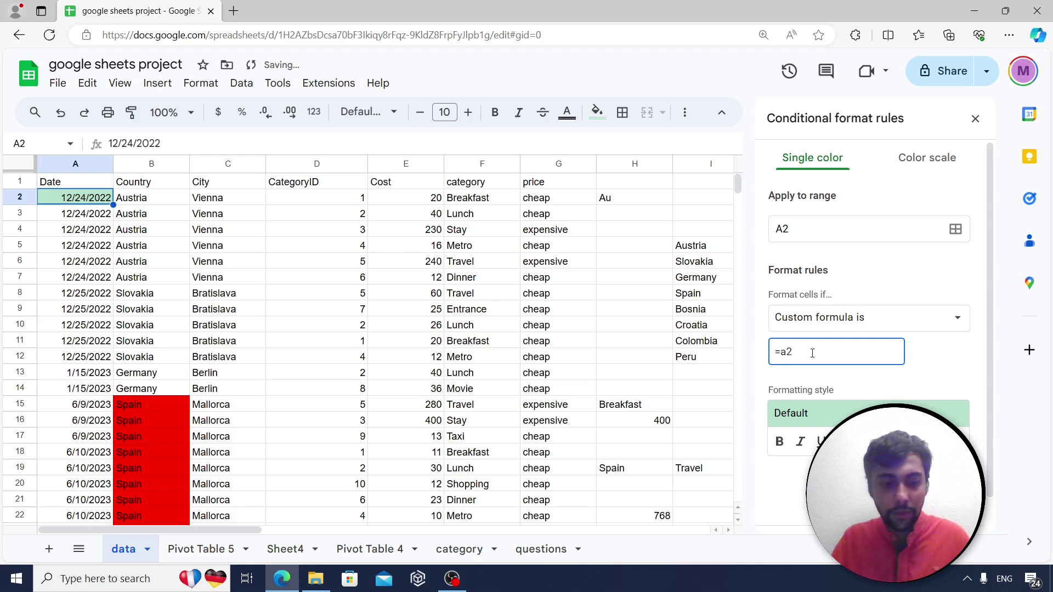
{"action": "type", "text": "<date"}
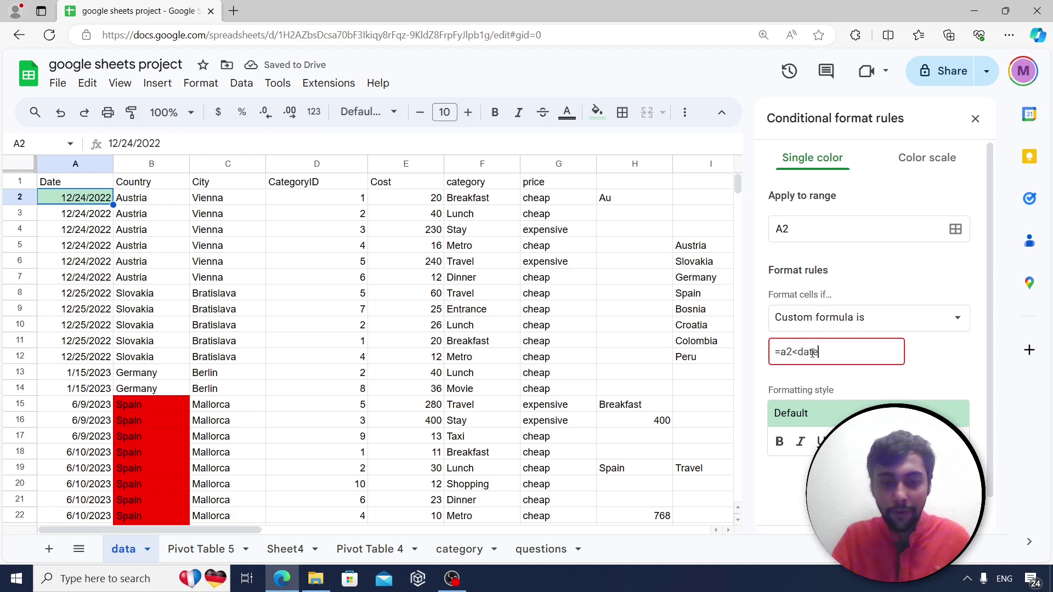
{"action": "type", "text": "(2023"}
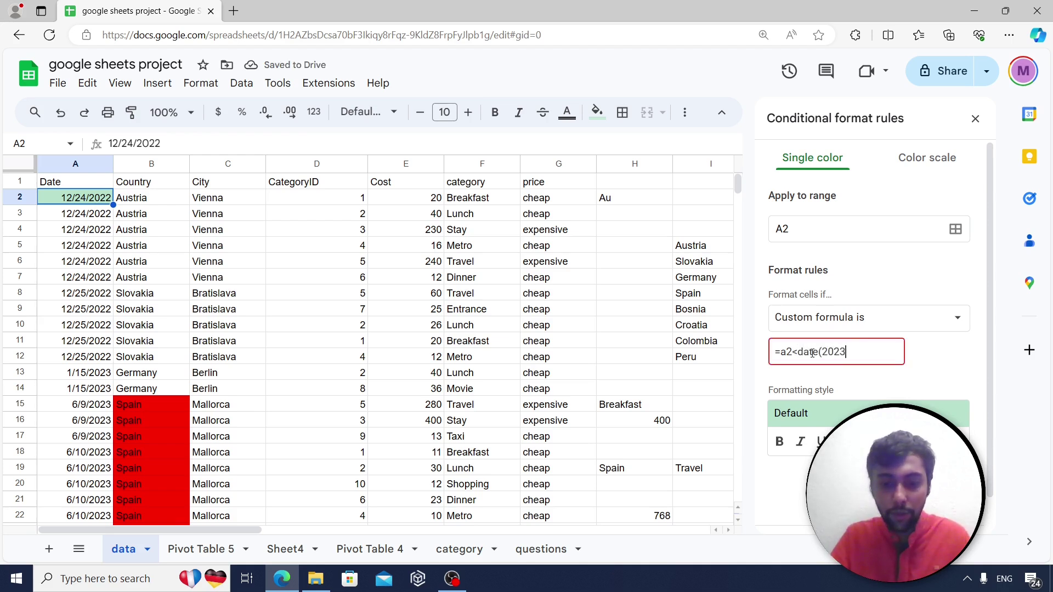
{"action": "type", "text": ",7,12"}
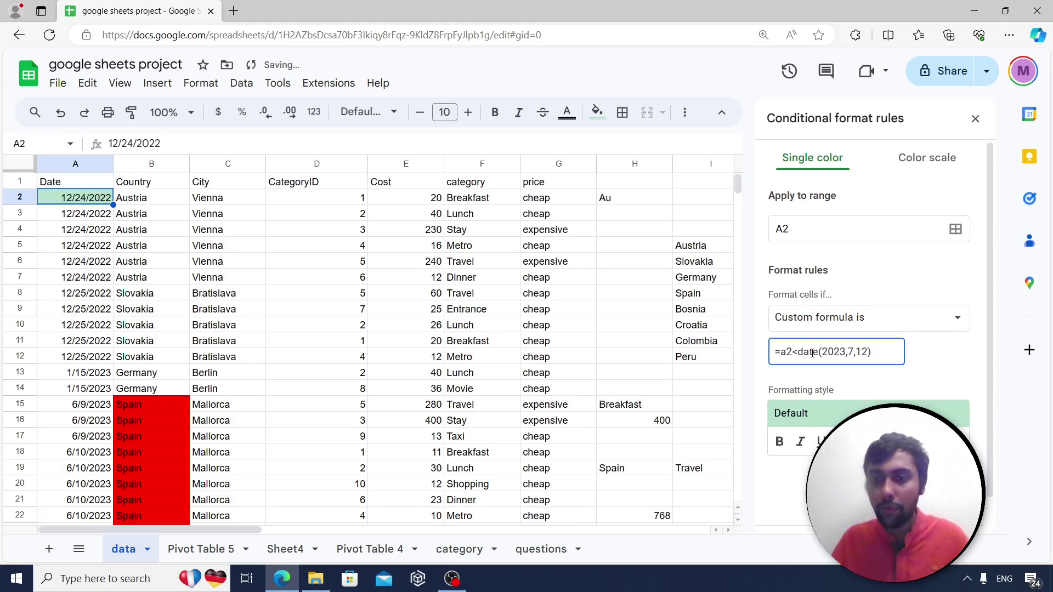
Give the date rule a blue fill colour, save it and copy A2's formatting to the remaining dates in A3:A128.
{"action": "left_click", "coordinate": [883, 441]}
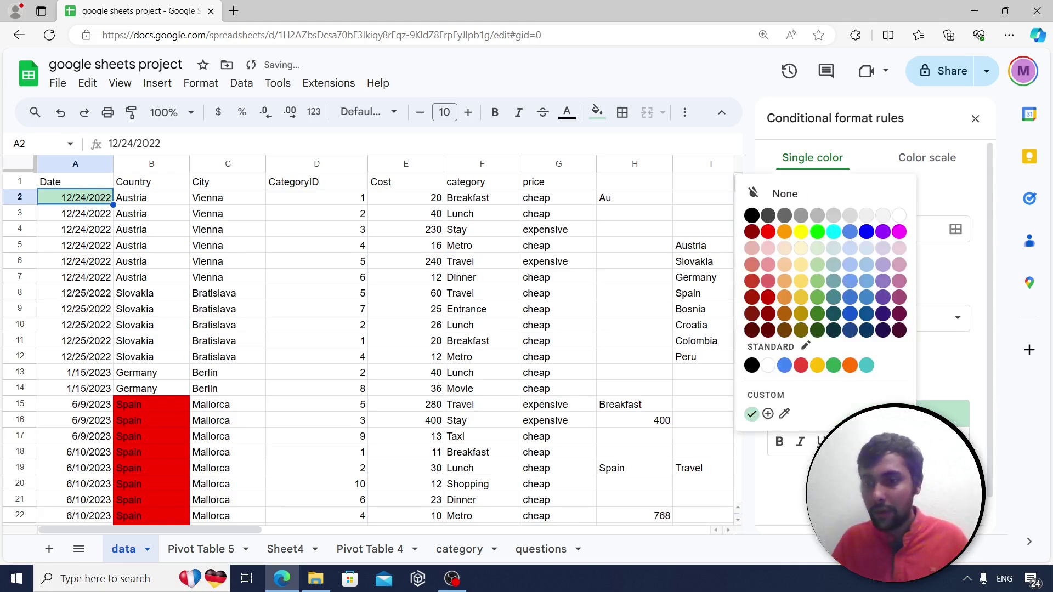
{"action": "left_click", "coordinate": [866, 235]}
{"action": "left_click", "coordinate": [941, 487]}
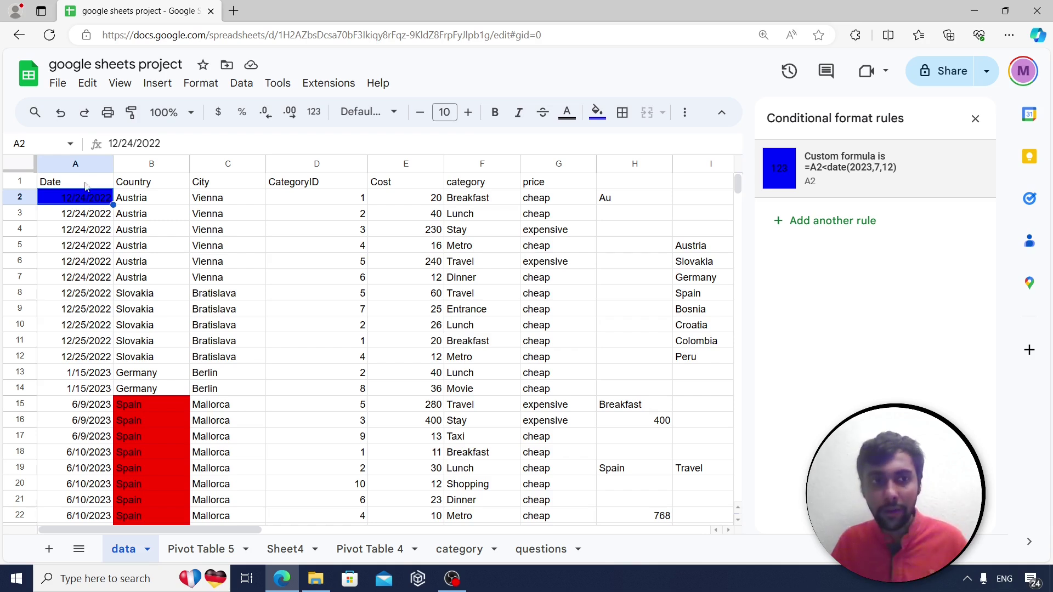
{"action": "left_click", "coordinate": [132, 113]}
{"action": "mouse_move", "coordinate": [82, 216]}
{"action": "left_mouse_down"}
{"action": "mouse_move", "coordinate": [62, 586]}
{"action": "mouse_move", "coordinate": [90, 492]}
{"action": "mouse_move", "coordinate": [104, 162]}
{"action": "mouse_move", "coordinate": [97, 192]}
{"action": "left_mouse_up"}
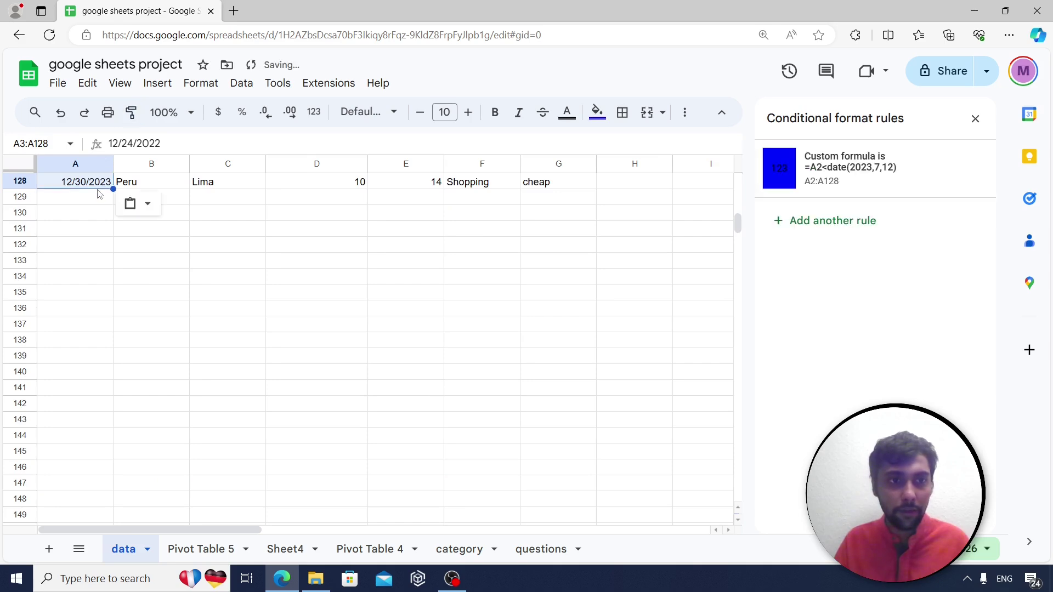
Check the blue highlighting along the Date column, comparing rows 52 and 53, and close the conditional formatting rules.
{"action": "scroll", "coordinate": [85, 298], "scroll_direction": "up", "scroll_amount": 20}
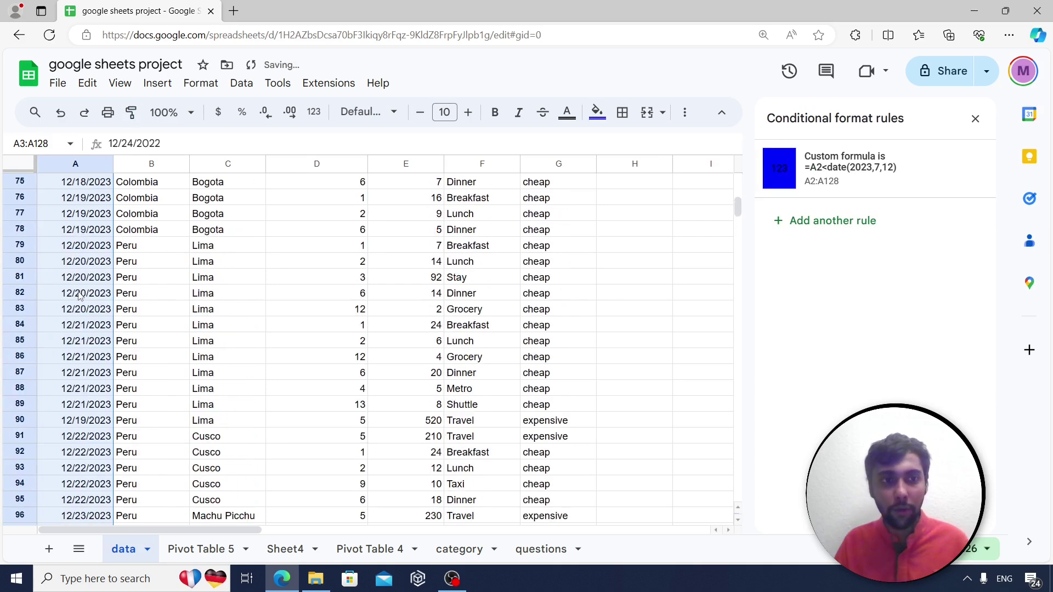
{"action": "scroll", "coordinate": [79, 293], "scroll_direction": "up", "scroll_amount": 5}
{"action": "left_click", "coordinate": [85, 314]}
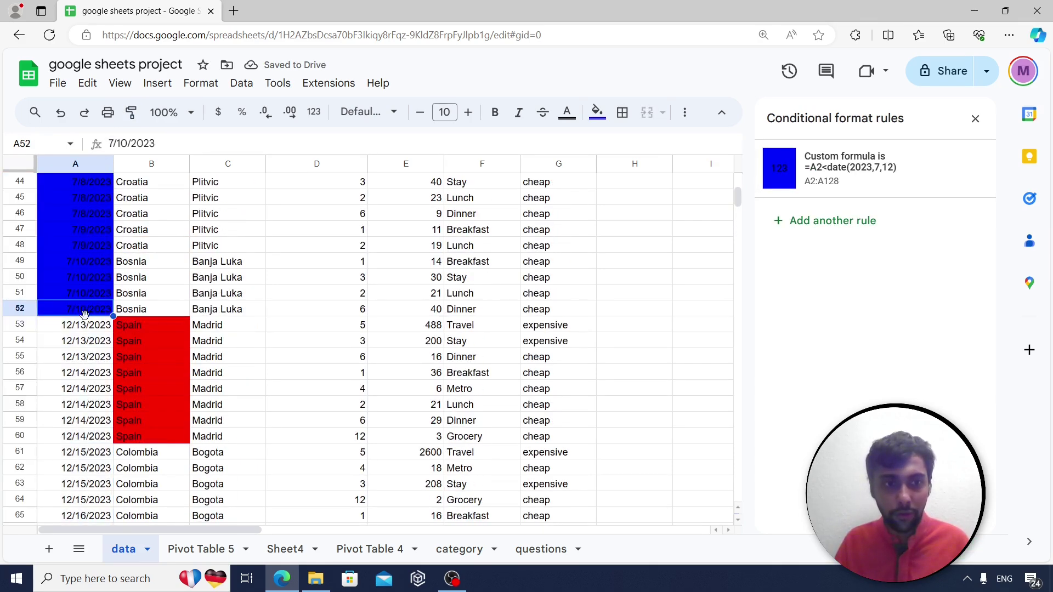
{"action": "key", "text": "Down"}
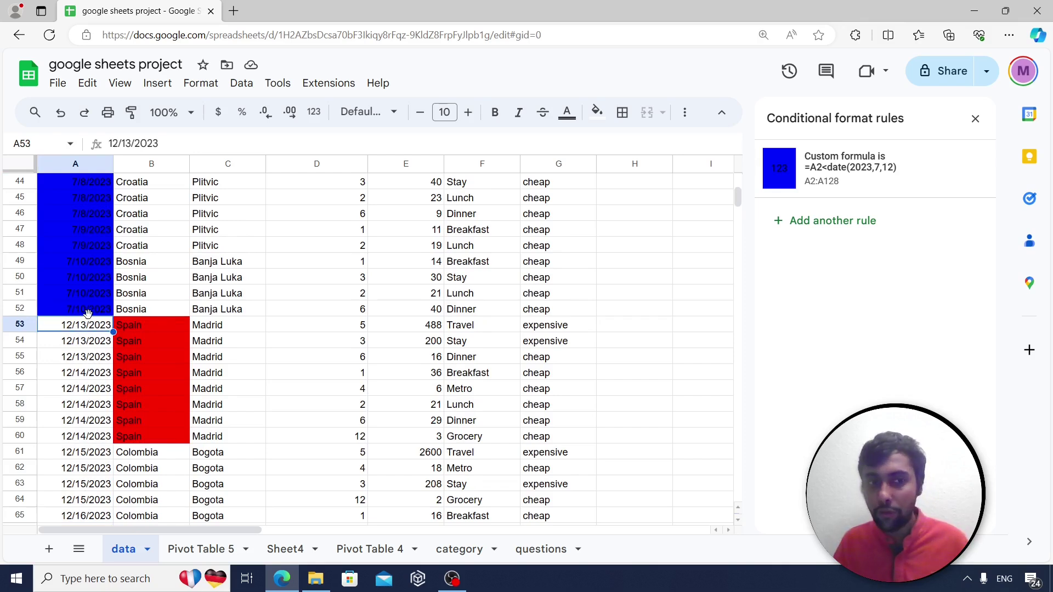
{"action": "left_click", "coordinate": [88, 312]}
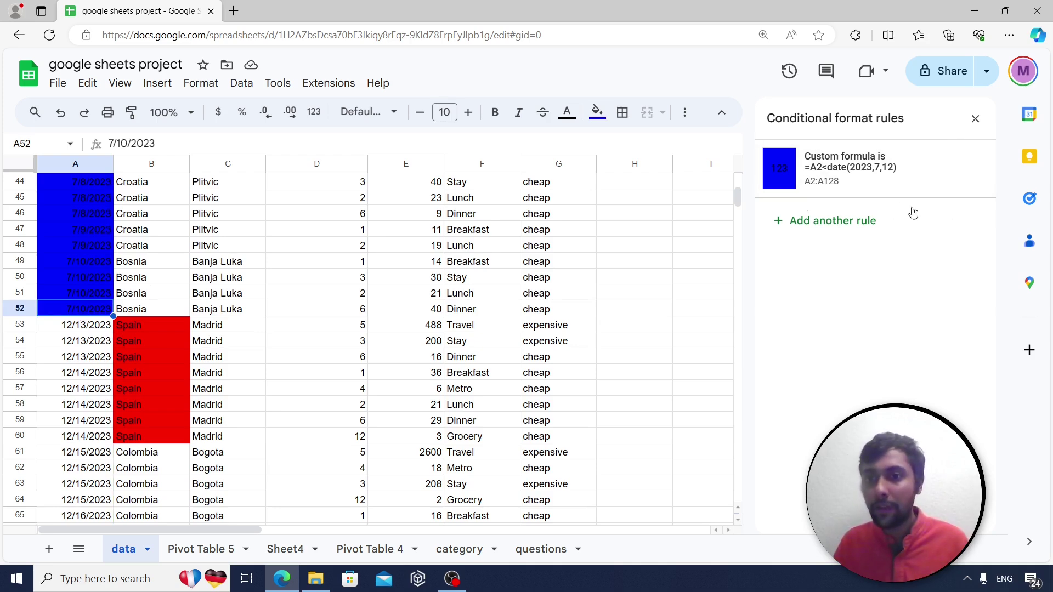
{"action": "scroll", "coordinate": [113, 241], "scroll_direction": "up", "scroll_amount": 4}
{"action": "scroll", "coordinate": [113, 244], "scroll_direction": "up", "scroll_amount": 10}
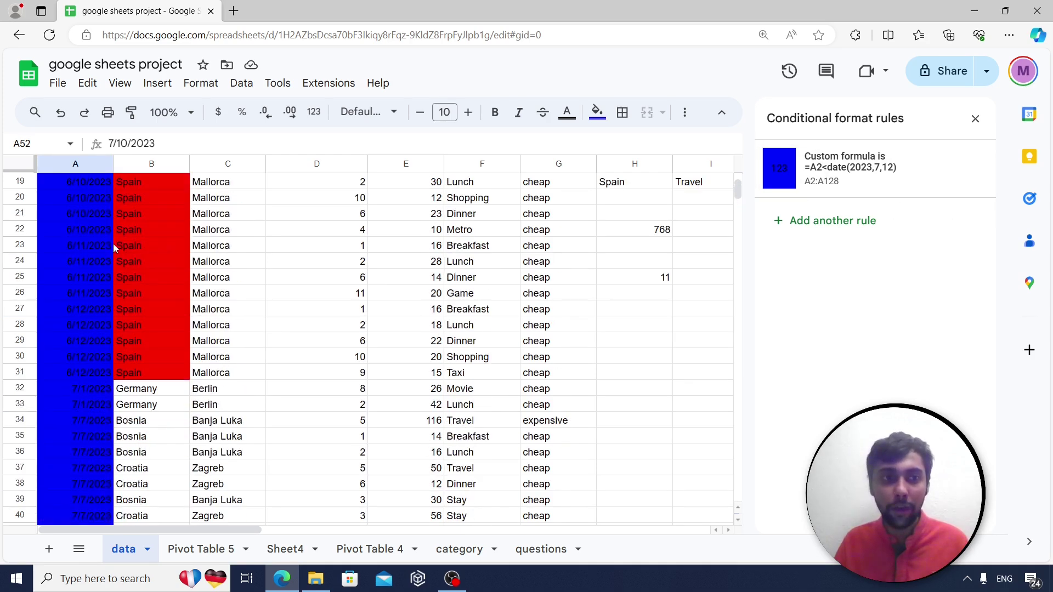
{"action": "left_click", "coordinate": [975, 118]}
Answer the question on the highest cost with =max(E2:E128) in cell I2 of the data sheet.
{"action": "left_click", "coordinate": [541, 549]}
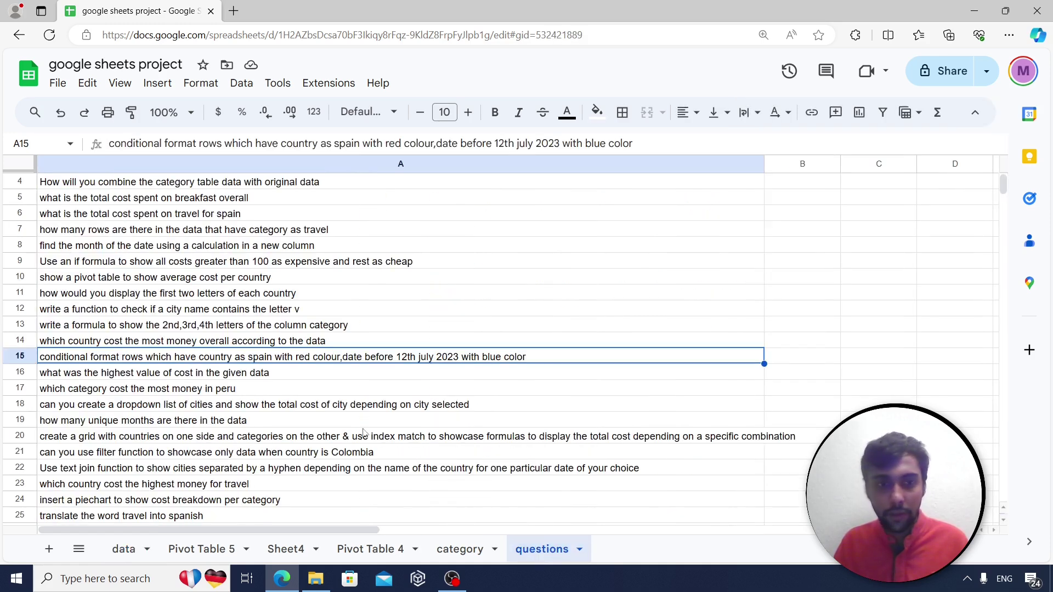
{"action": "left_click", "coordinate": [225, 377]}
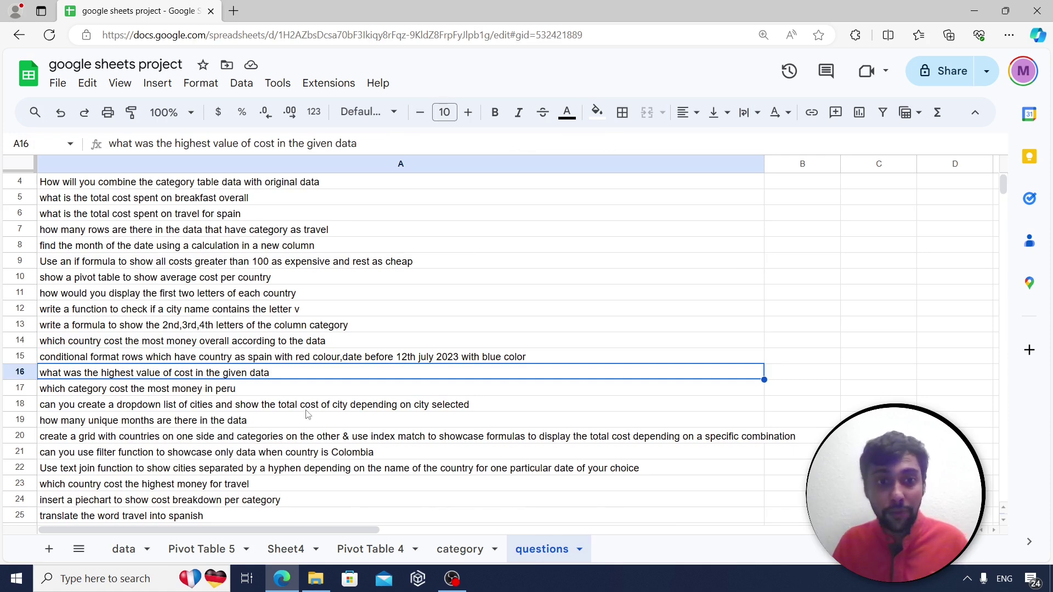
{"action": "left_click", "coordinate": [123, 550]}
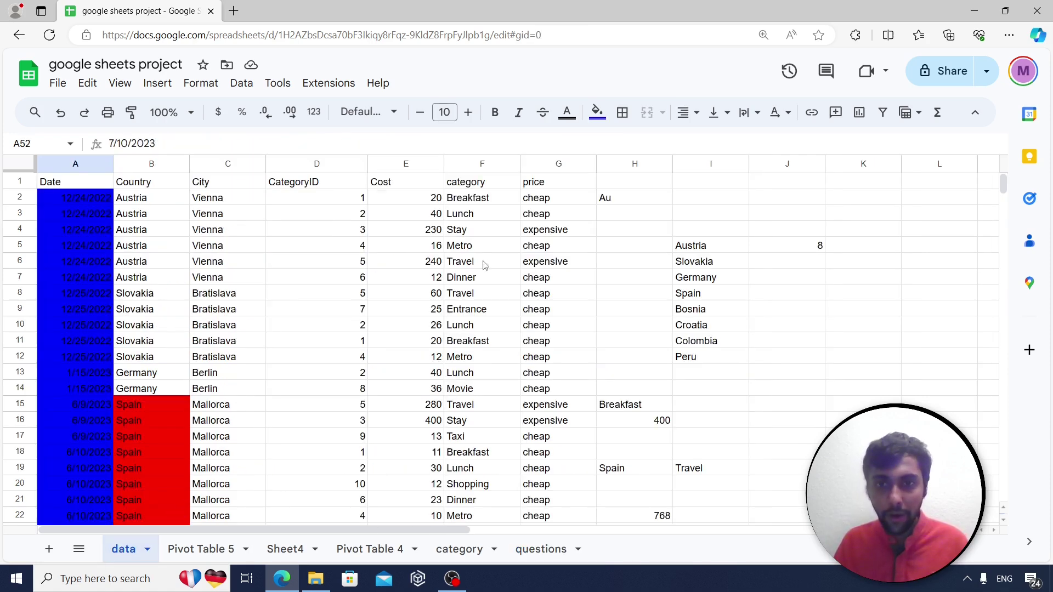
{"action": "left_click", "coordinate": [700, 198]}
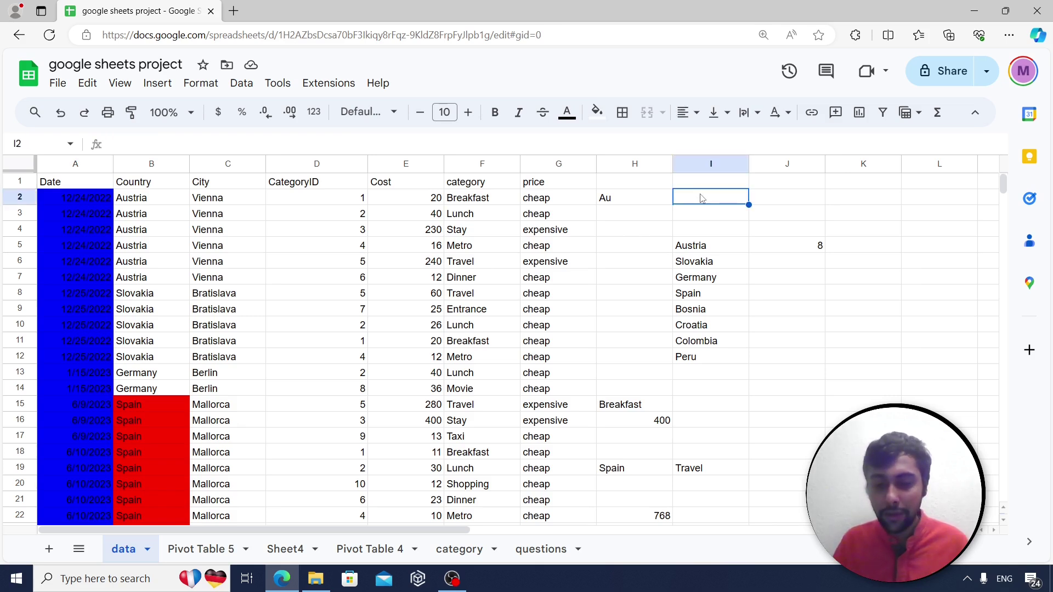
{"action": "type", "text": "=max("}
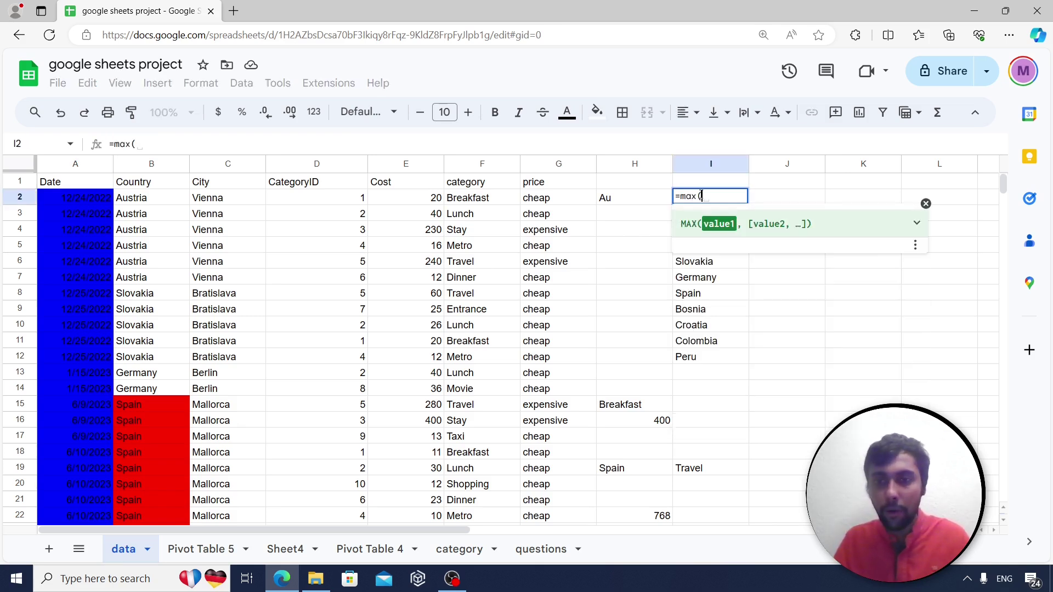
{"action": "left_click", "coordinate": [412, 199]}
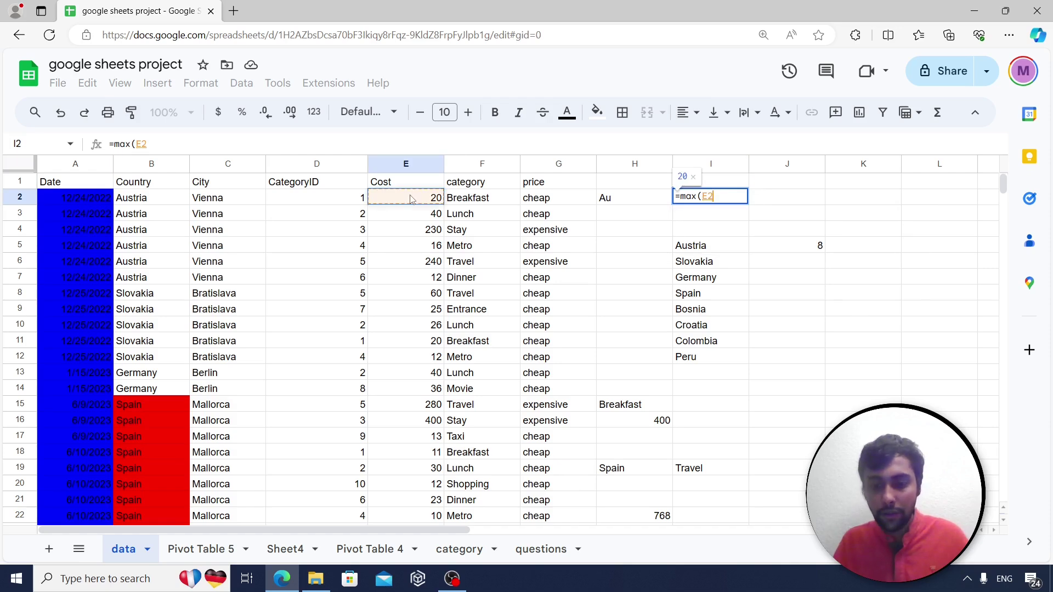
{"action": "key", "text": "ctrl+shift+Down"}
{"action": "type", "text": ")"}
{"action": "key", "text": "Return"}
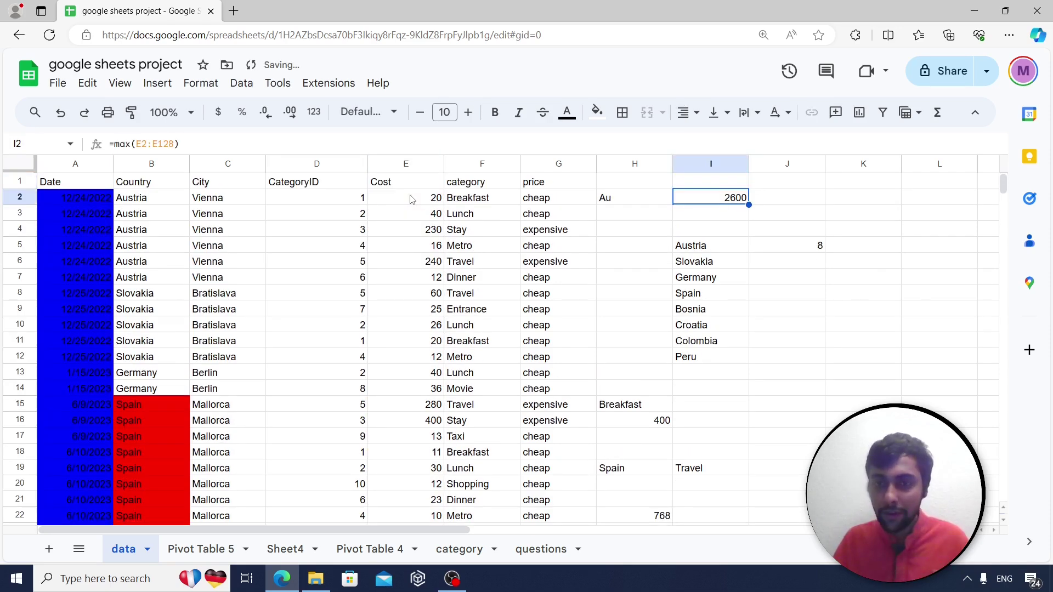
Look through the Cost column for the row that holds the maximum cost and select its cost cell.
{"action": "scroll", "coordinate": [413, 298], "scroll_direction": "down", "scroll_amount": 15}
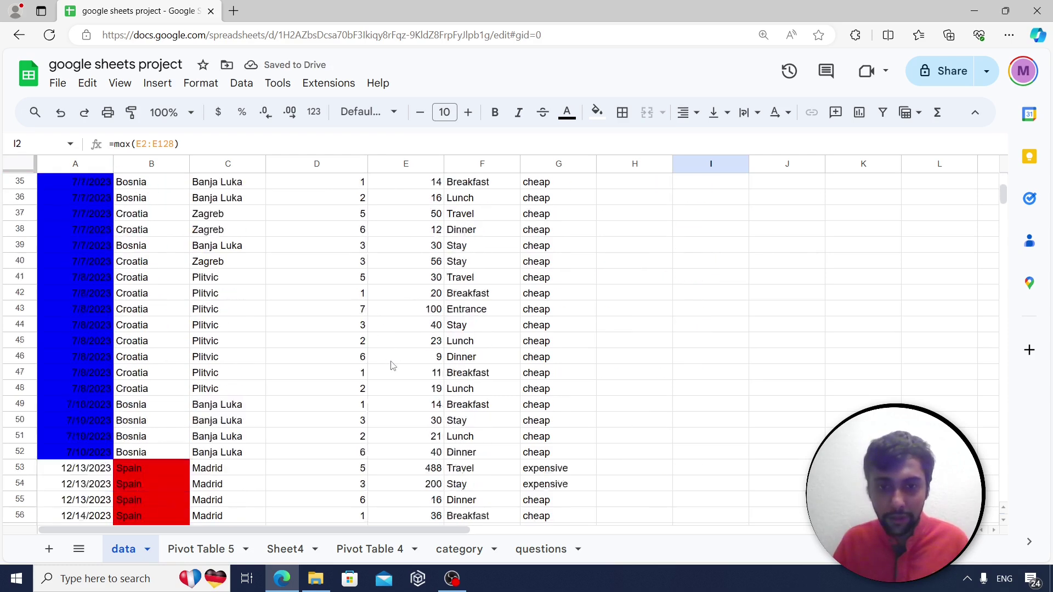
{"action": "scroll", "coordinate": [388, 370], "scroll_direction": "down", "scroll_amount": 9}
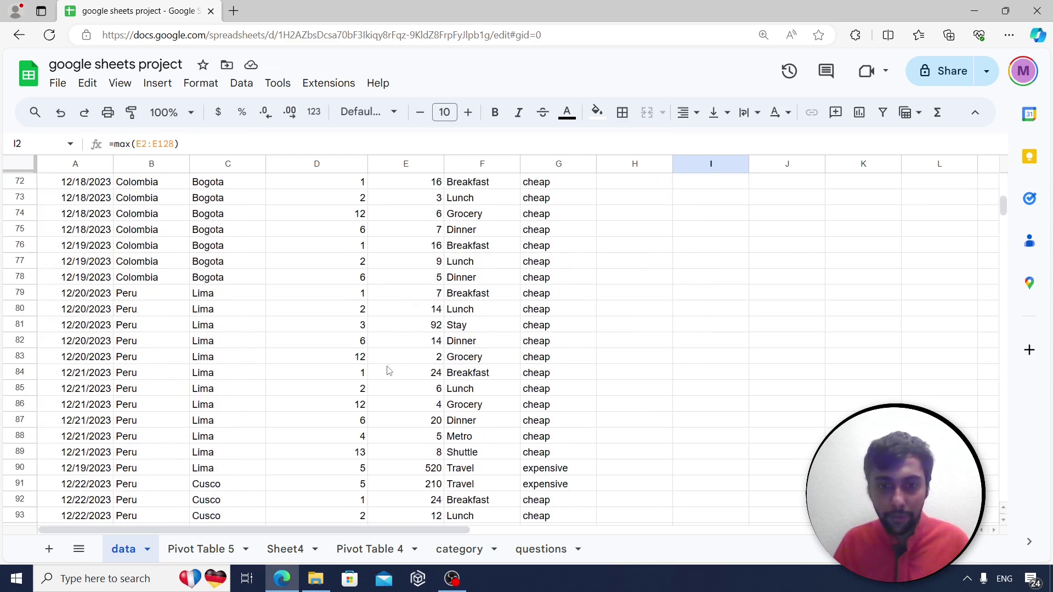
{"action": "scroll", "coordinate": [389, 372], "scroll_direction": "down", "scroll_amount": 6}
{"action": "scroll", "coordinate": [387, 378], "scroll_direction": "up", "scroll_amount": 8}
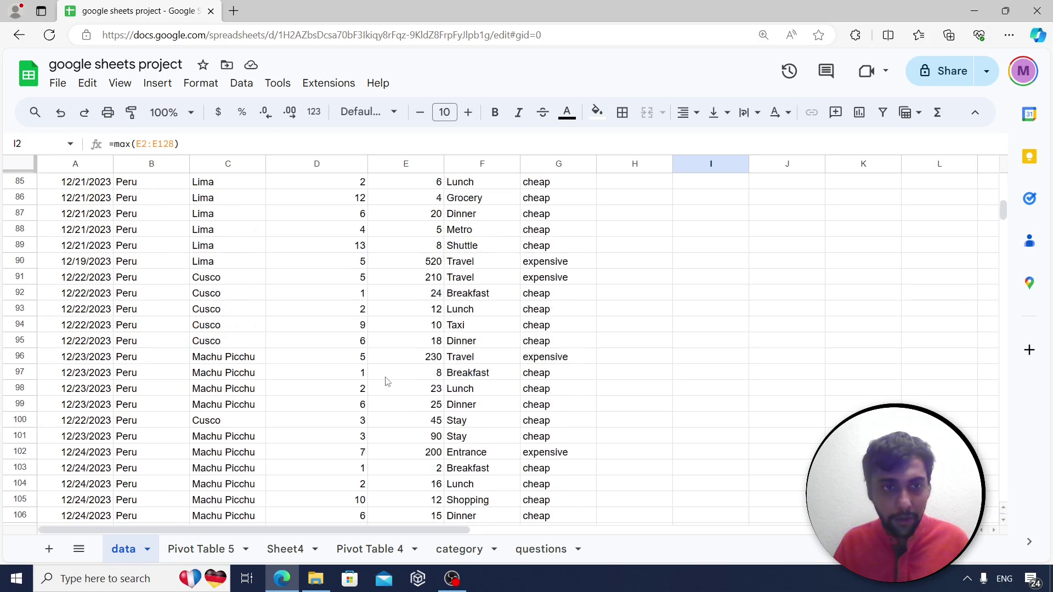
{"action": "scroll", "coordinate": [387, 381], "scroll_direction": "up", "scroll_amount": 4}
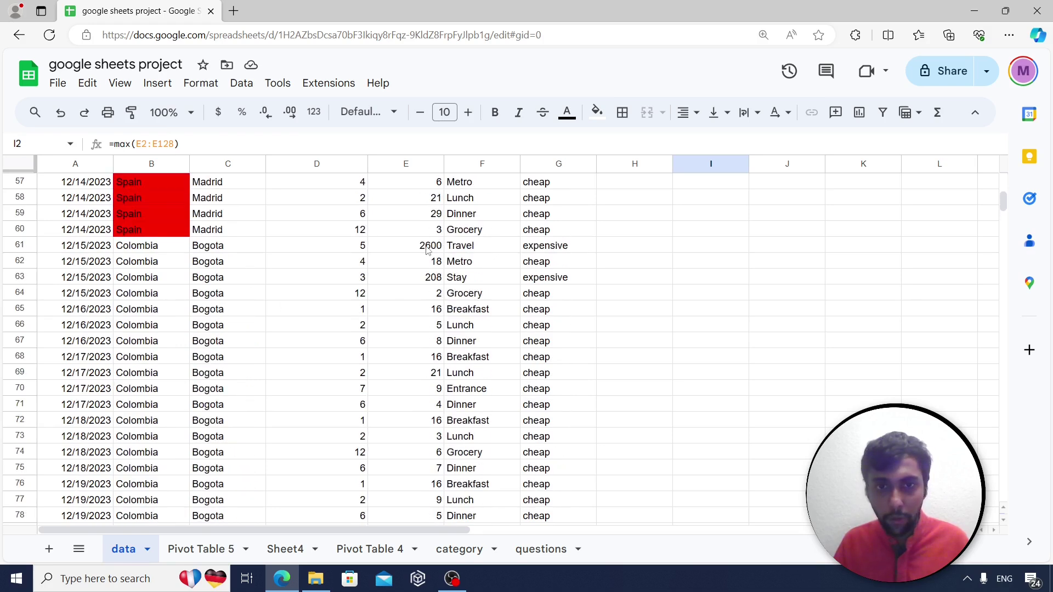
{"action": "left_click", "coordinate": [427, 250]}
Read the question on which category cost the most money in Peru and look through the Peru rows on the data sheet.
{"action": "left_click", "coordinate": [558, 547]}
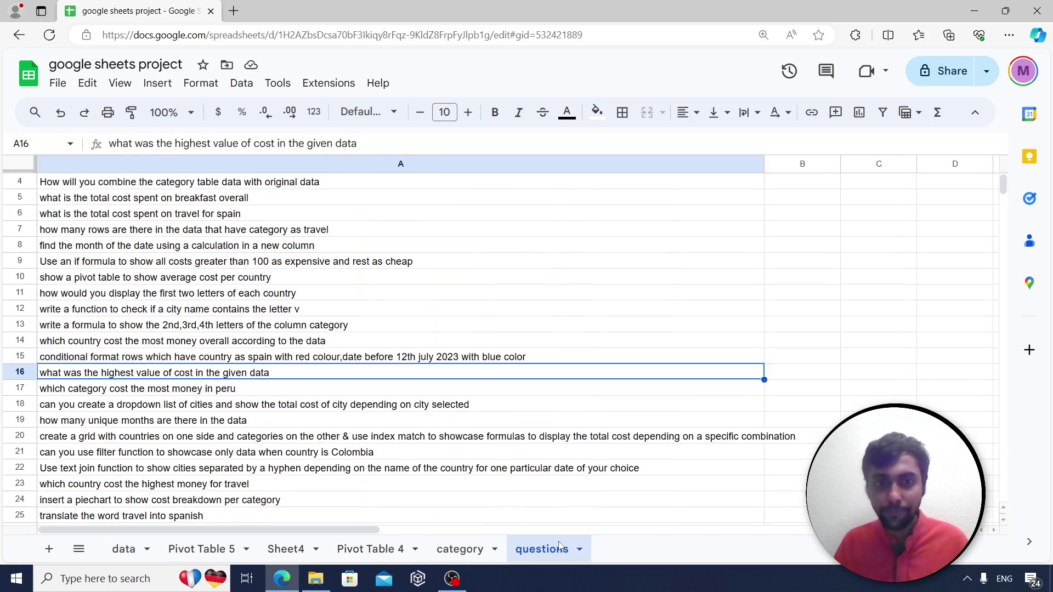
{"action": "left_click", "coordinate": [246, 389]}
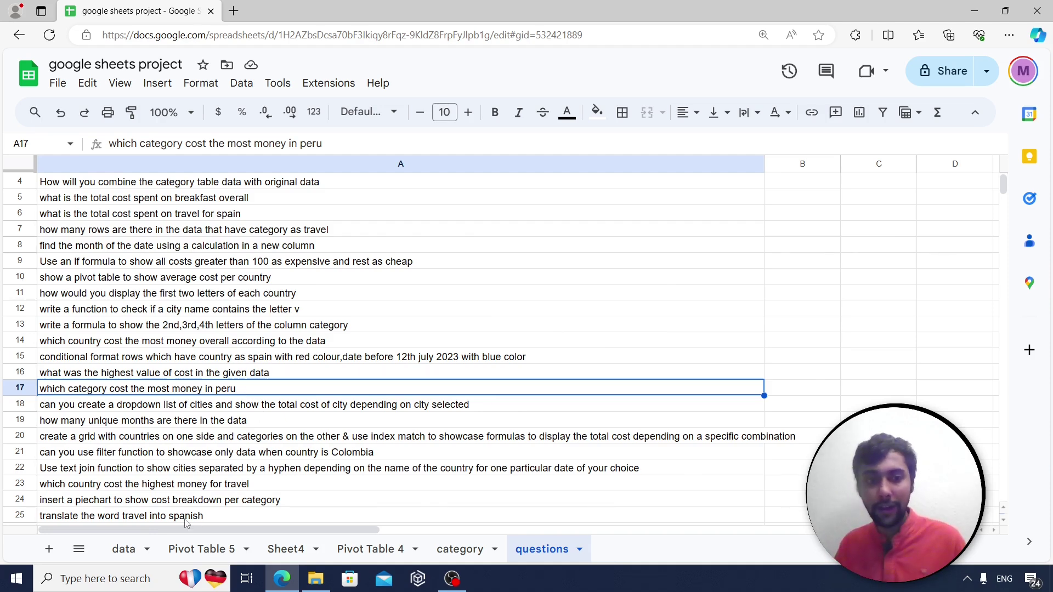
{"action": "left_click", "coordinate": [125, 549]}
{"action": "scroll", "coordinate": [315, 433], "scroll_direction": "down", "scroll_amount": 8}
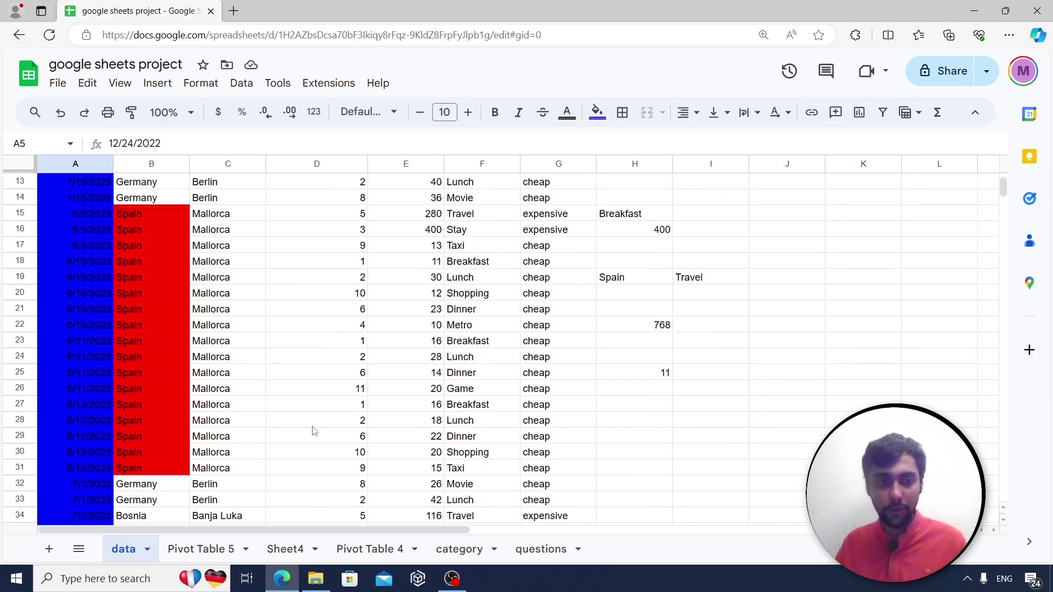
{"action": "scroll", "coordinate": [313, 431], "scroll_direction": "down", "scroll_amount": 17}
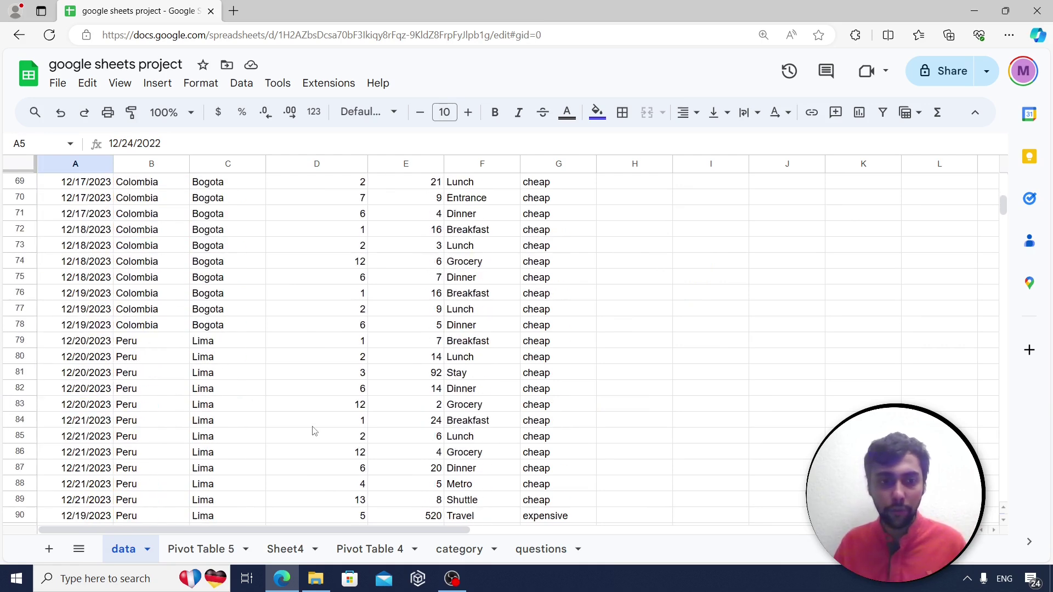
{"action": "scroll", "coordinate": [313, 431], "scroll_direction": "down", "scroll_amount": 8}
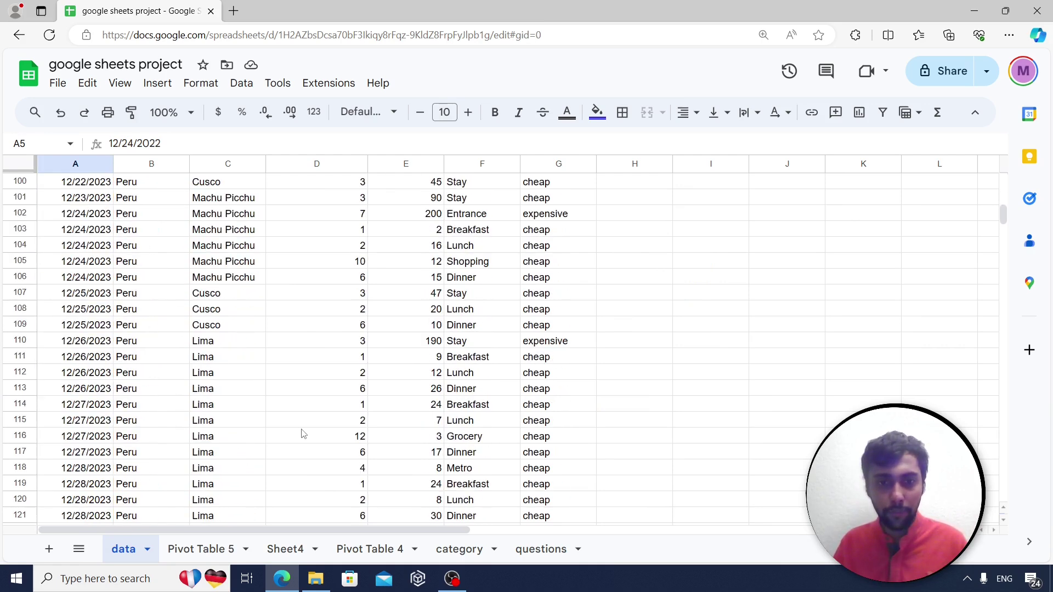
{"action": "scroll", "coordinate": [303, 434], "scroll_direction": "down", "scroll_amount": 1}
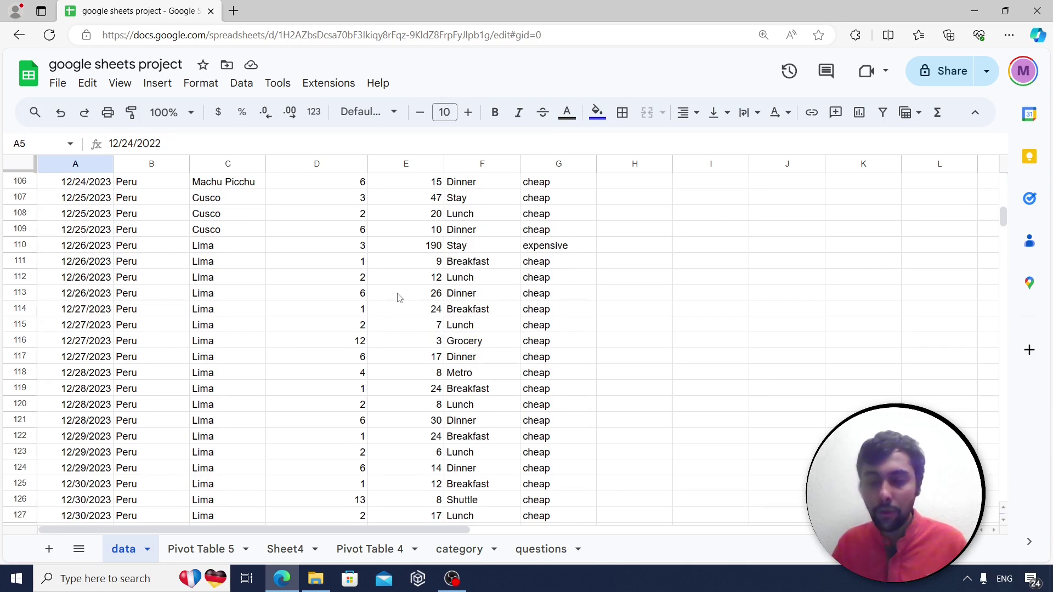
Create a pivot table on a new sheet from columns A to G of the data sheet.
{"action": "scroll", "coordinate": [346, 282], "scroll_direction": "up", "scroll_amount": 15}
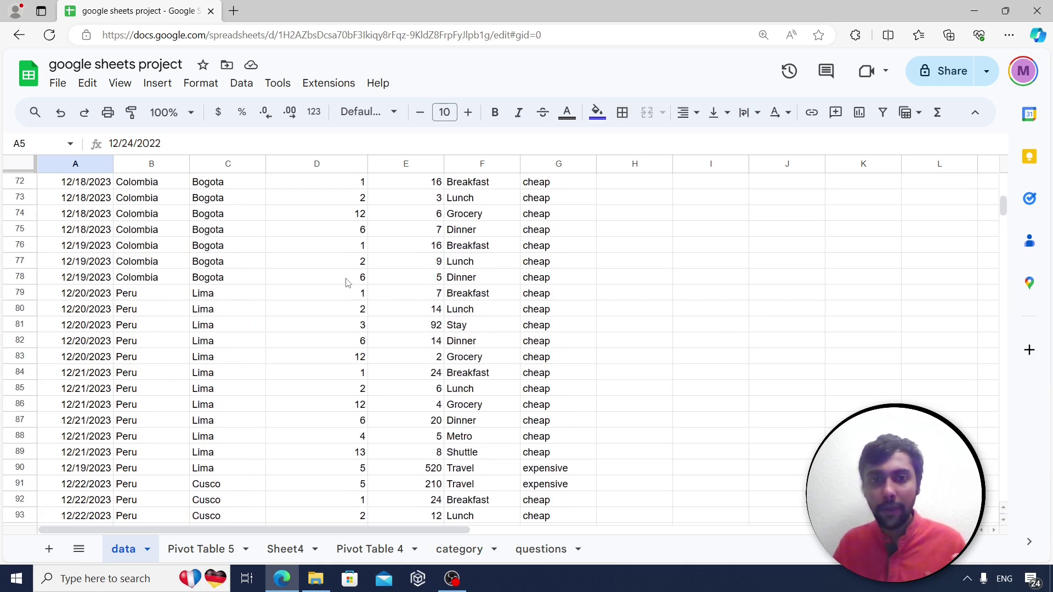
{"action": "scroll", "coordinate": [346, 283], "scroll_direction": "up", "scroll_amount": 20}
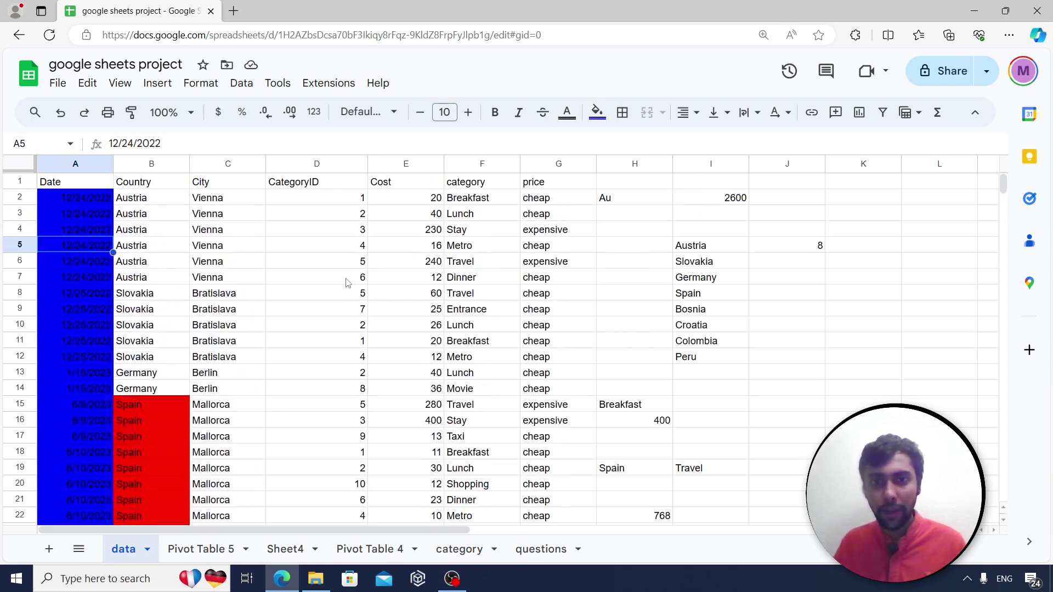
{"action": "left_click_drag", "start_coordinate": [85, 165], "coordinate": [531, 200]}
{"action": "left_click", "coordinate": [157, 83]}
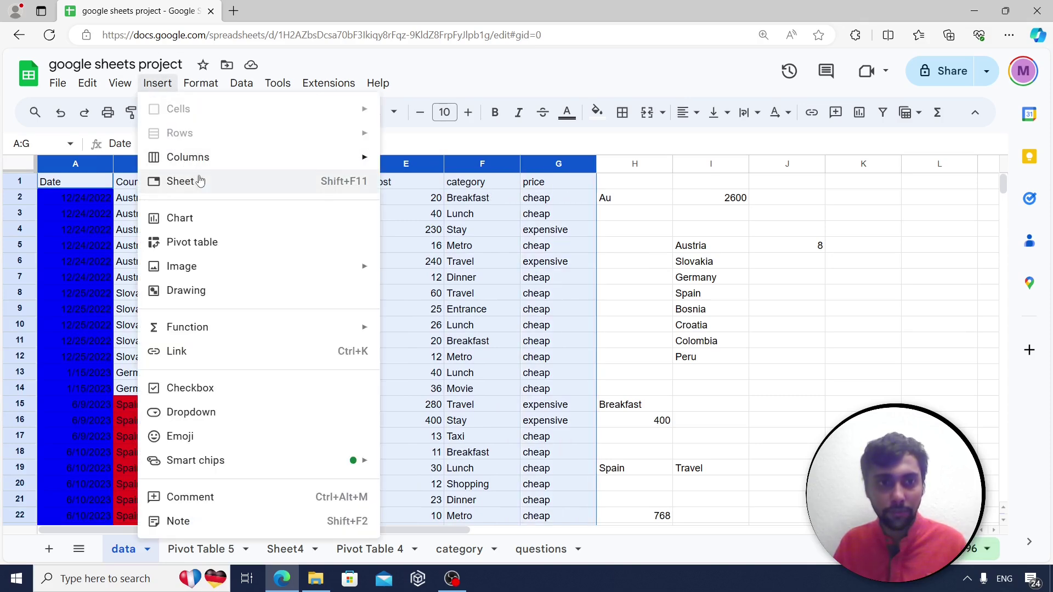
{"action": "left_click", "coordinate": [208, 237]}
{"action": "left_click", "coordinate": [605, 402]}
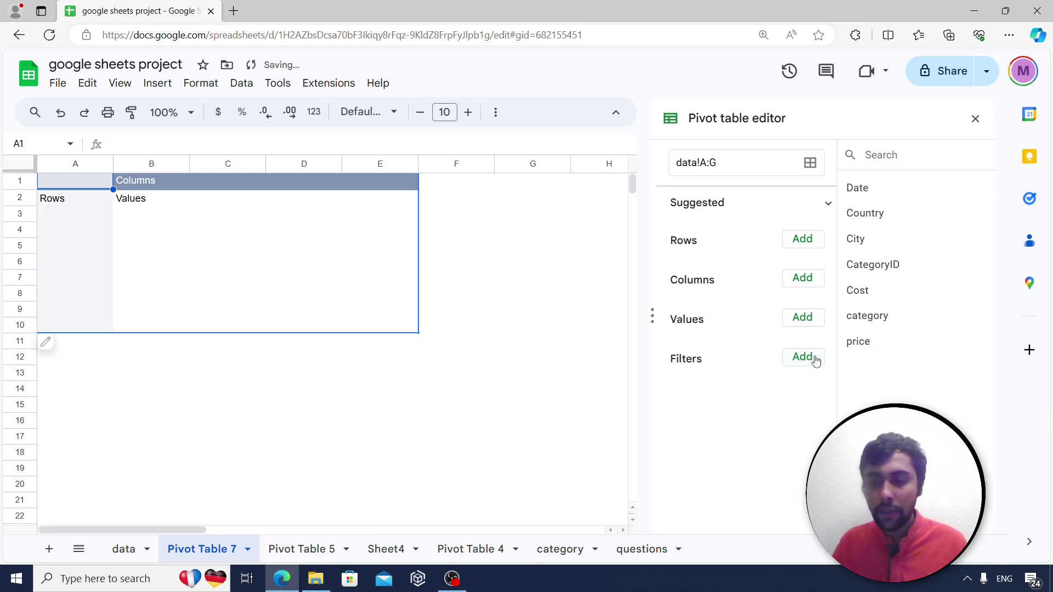
Filter the pivot table by Country so that only Peru is included.
{"action": "left_click", "coordinate": [814, 359]}
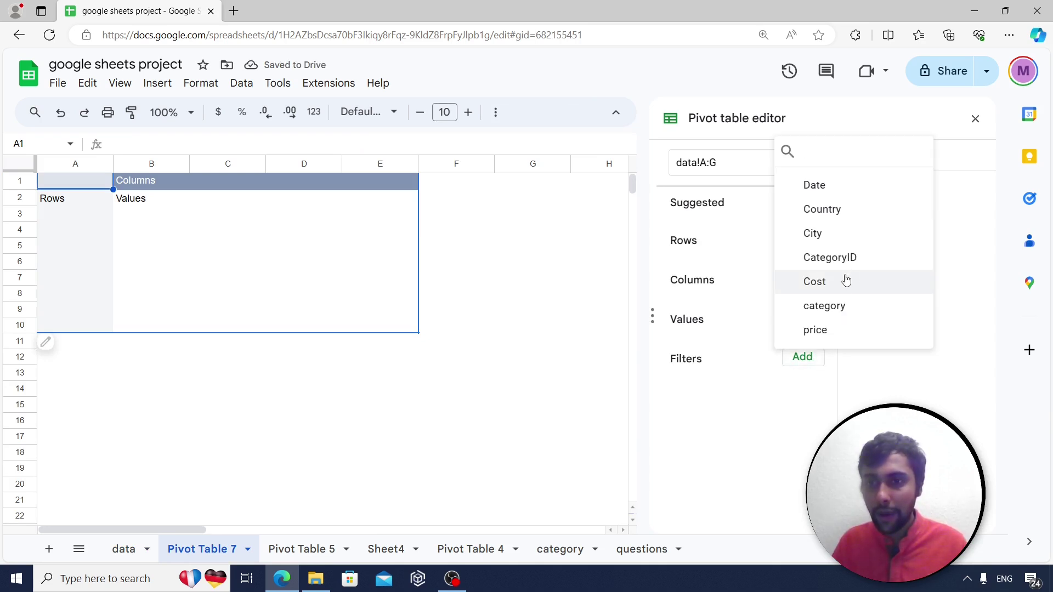
{"action": "left_click", "coordinate": [805, 213]}
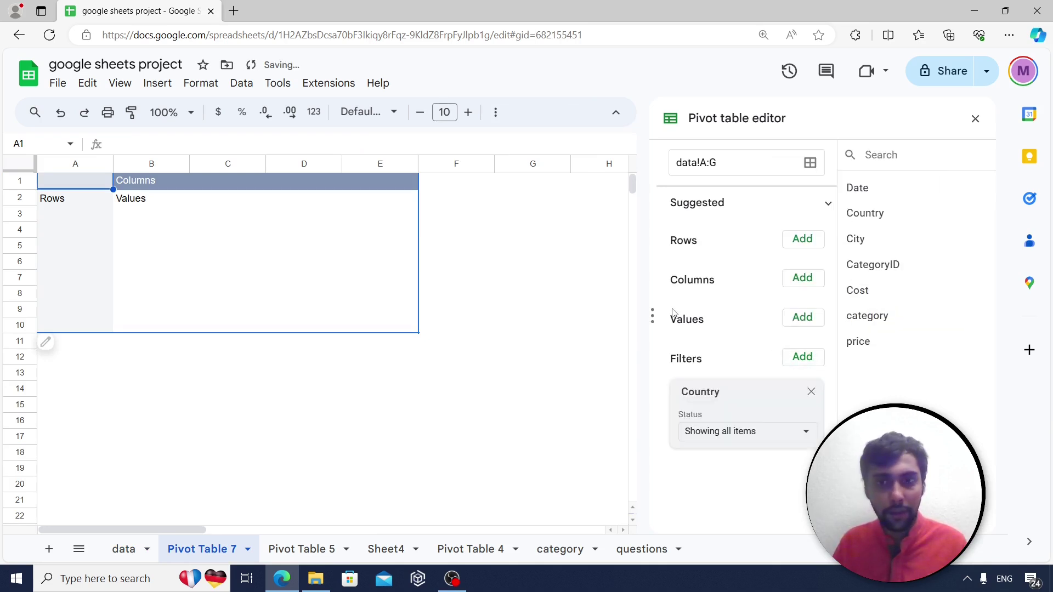
{"action": "left_click", "coordinate": [739, 432]}
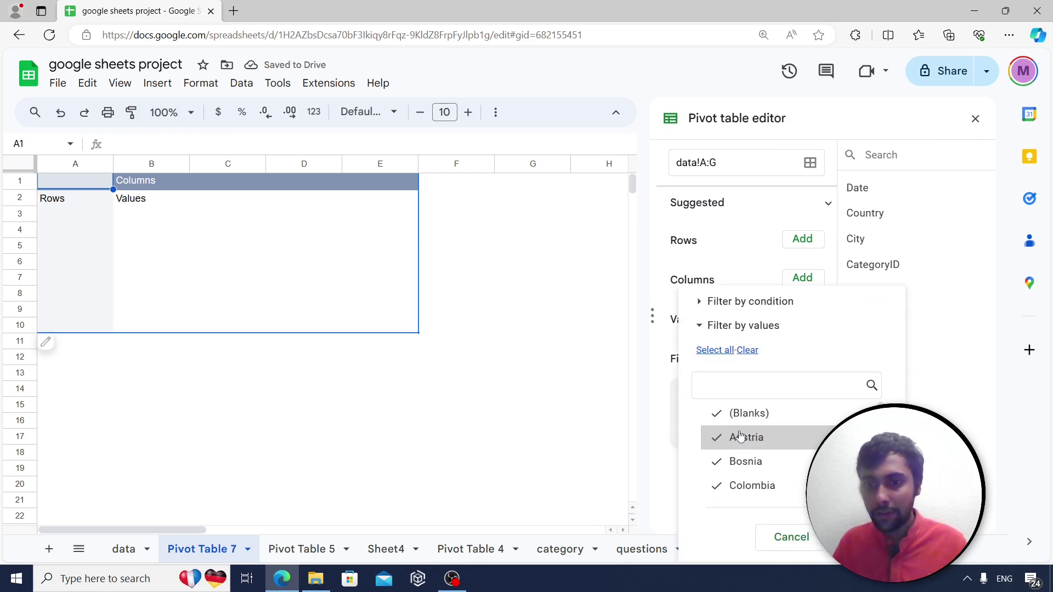
{"action": "left_click", "coordinate": [754, 356]}
{"action": "scroll", "coordinate": [715, 446], "scroll_direction": "down", "scroll_amount": 2}
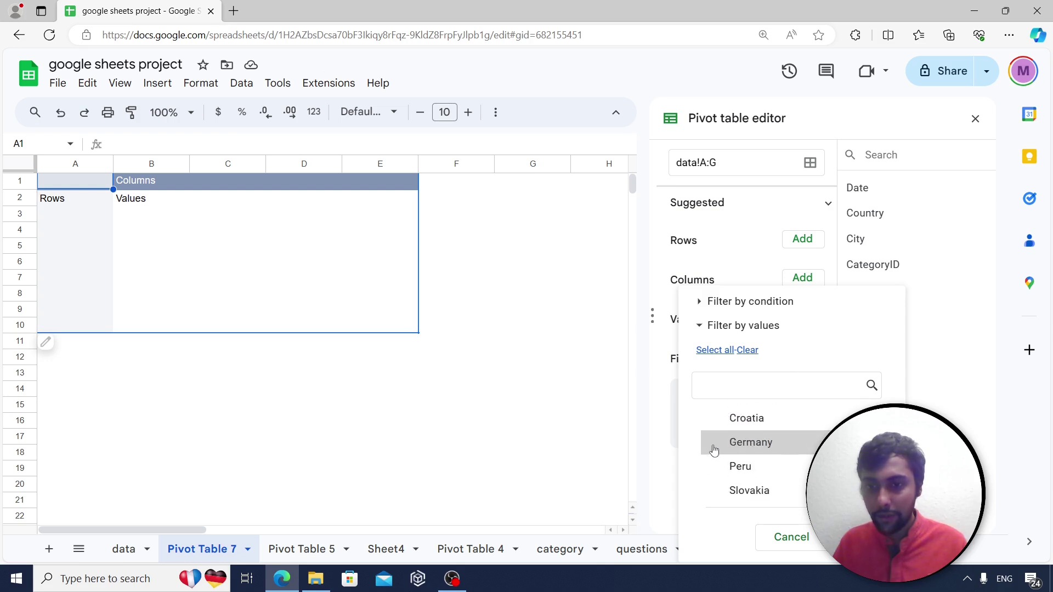
{"action": "left_click", "coordinate": [713, 465]}
{"action": "left_click", "coordinate": [853, 537]}
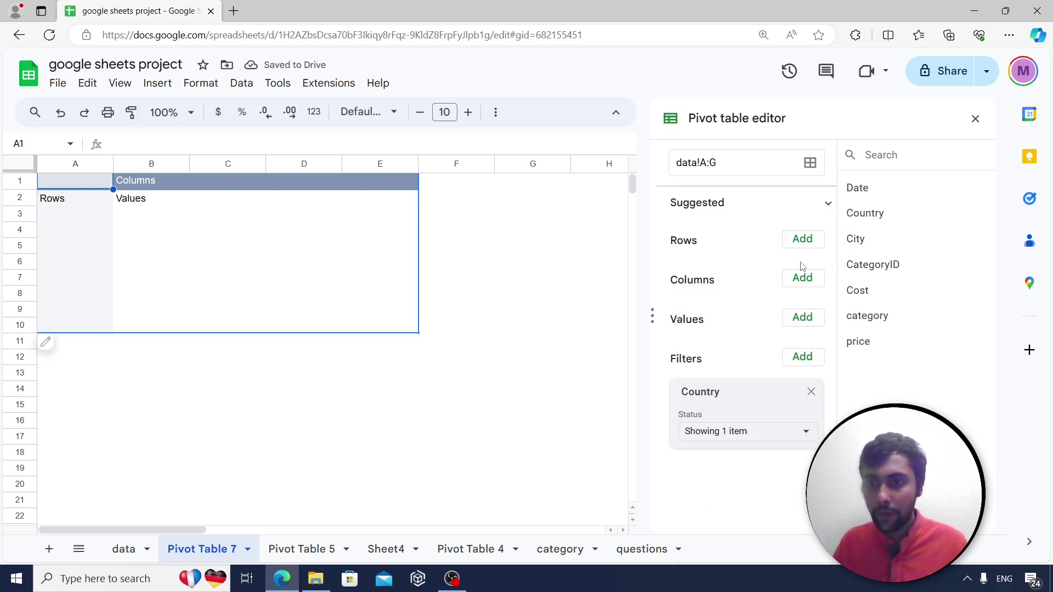
Add category as the pivot table's rows and Cost, summarized by SUM, as its values.
{"action": "left_click", "coordinate": [802, 240]}
{"action": "left_click", "coordinate": [838, 419]}
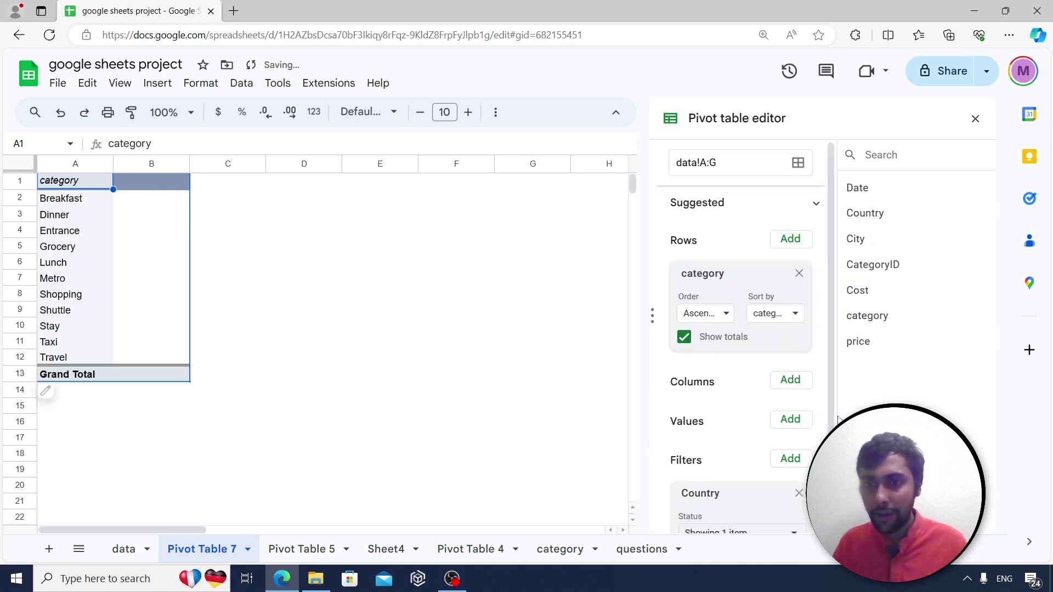
{"action": "scroll", "coordinate": [791, 428], "scroll_direction": "down", "scroll_amount": 1}
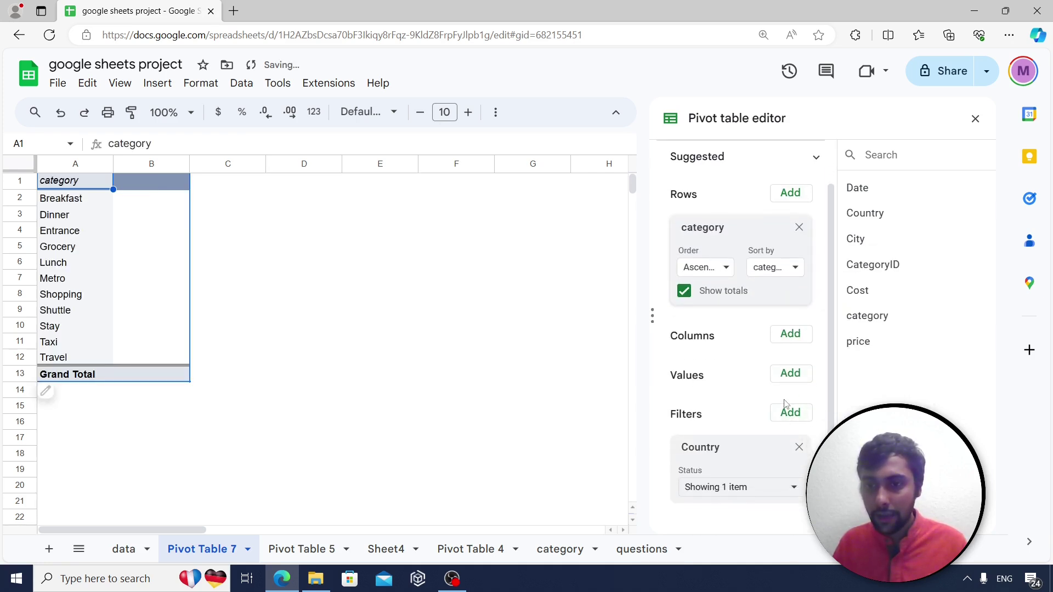
{"action": "left_click", "coordinate": [790, 373]}
{"action": "left_click", "coordinate": [820, 297]}
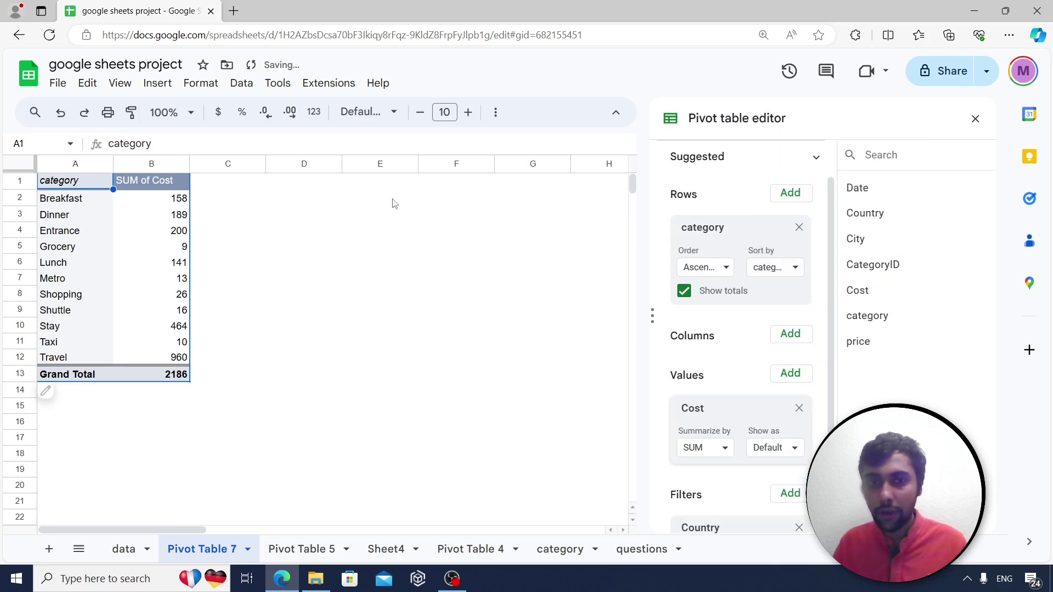
Sort the pivot table's categories in descending order by SUM of Cost, close the editor and select the Travel category's cost.
{"action": "left_click", "coordinate": [706, 274]}
{"action": "left_click", "coordinate": [718, 308]}
{"action": "left_click", "coordinate": [775, 267]}
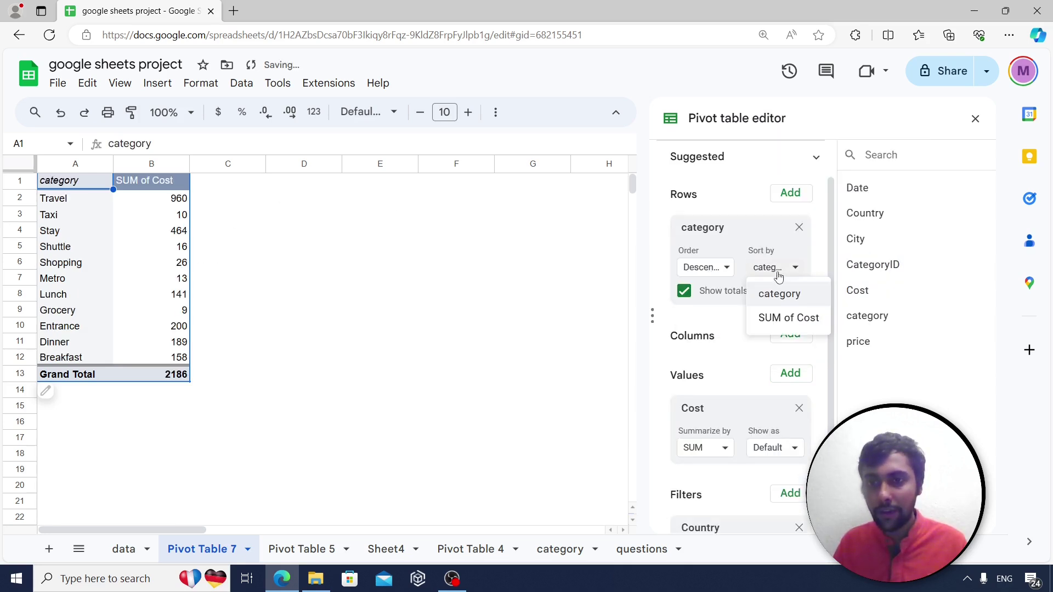
{"action": "left_click", "coordinate": [782, 317]}
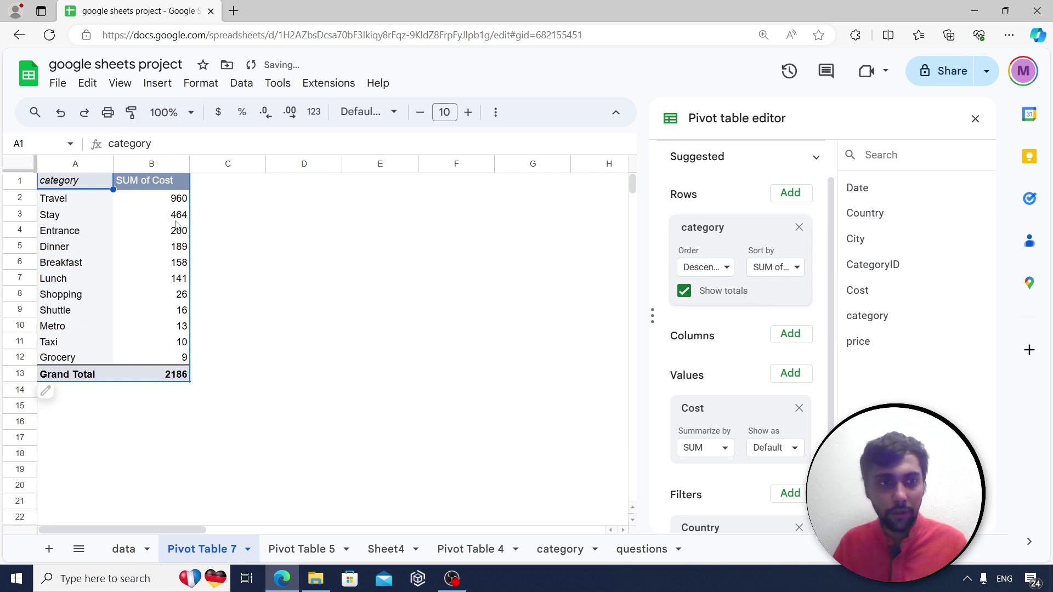
{"action": "left_click", "coordinate": [975, 118]}
{"action": "left_click", "coordinate": [155, 229]}
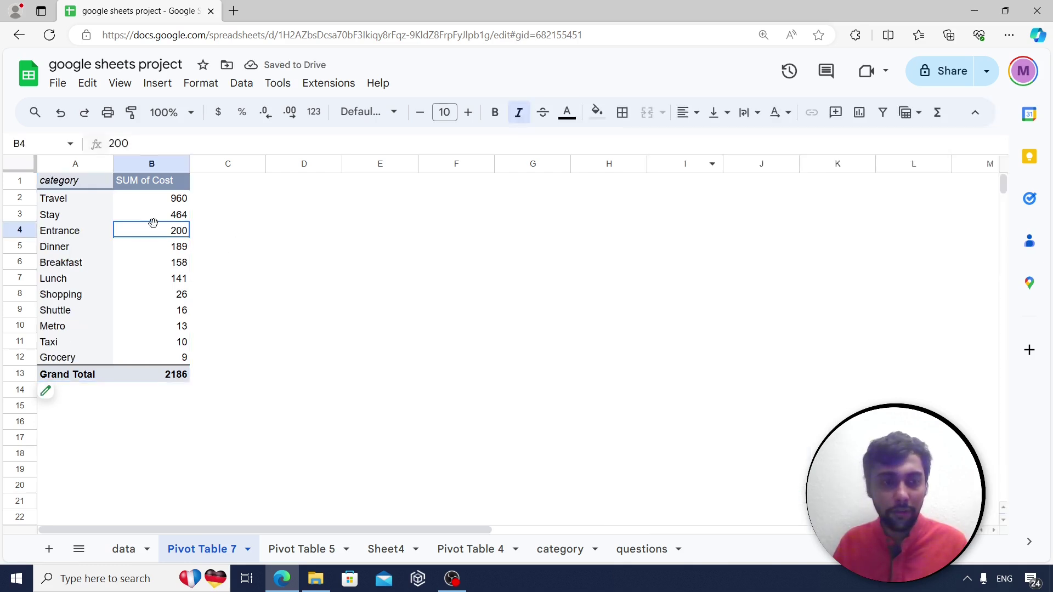
{"action": "left_click", "coordinate": [256, 235]}
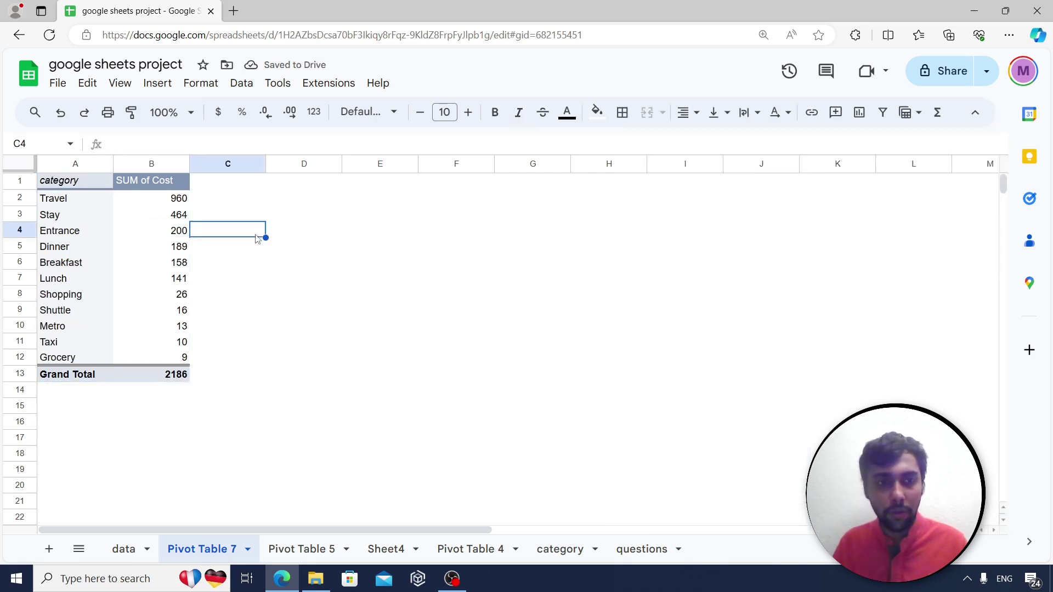
{"action": "left_click", "coordinate": [153, 204]}
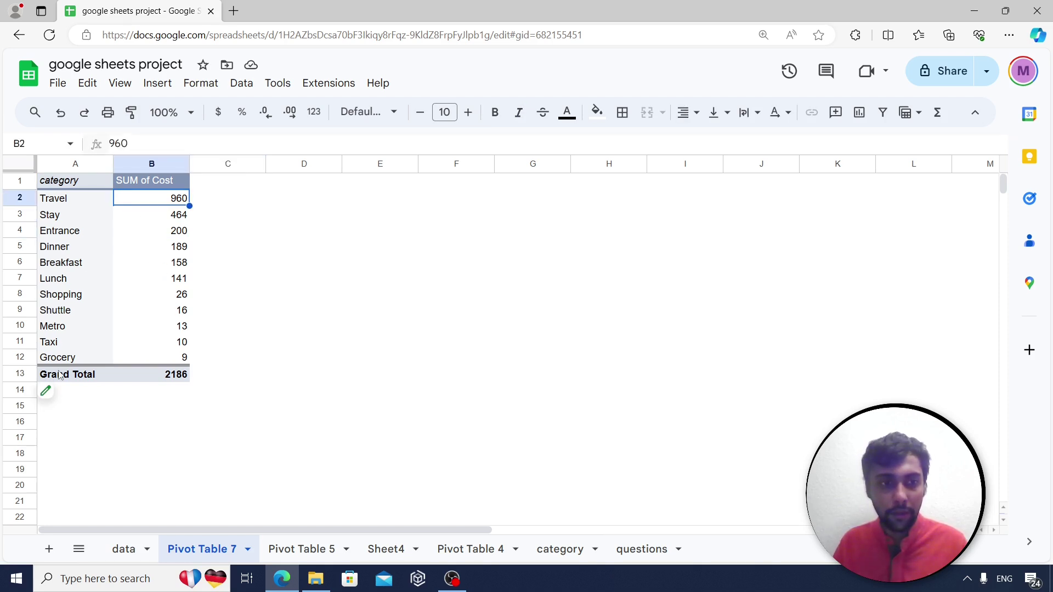
Check which country is selected in the pivot table's Country filter and close the editor.
{"action": "left_click", "coordinate": [48, 391]}
{"action": "scroll", "coordinate": [667, 308], "scroll_direction": "down", "scroll_amount": 3}
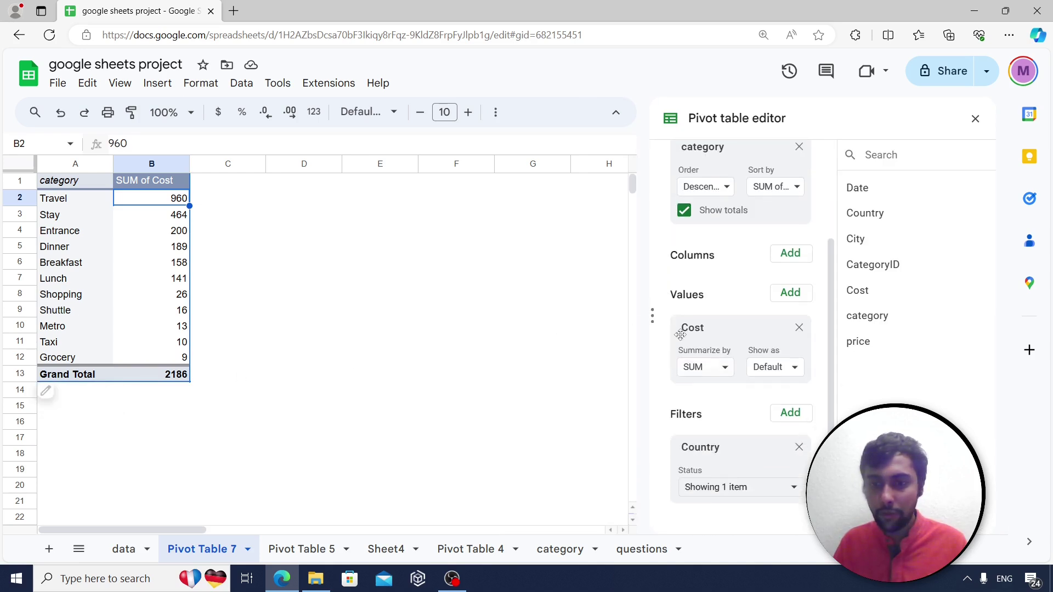
{"action": "left_click", "coordinate": [685, 487]}
{"action": "scroll", "coordinate": [704, 438], "scroll_direction": "down", "scroll_amount": 2}
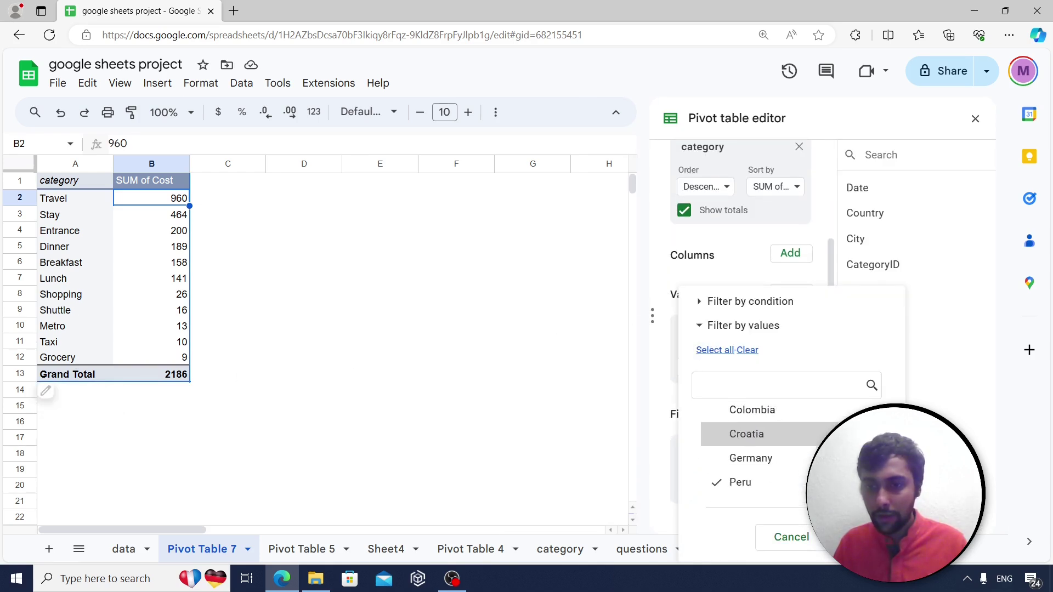
{"action": "left_click", "coordinate": [857, 537]}
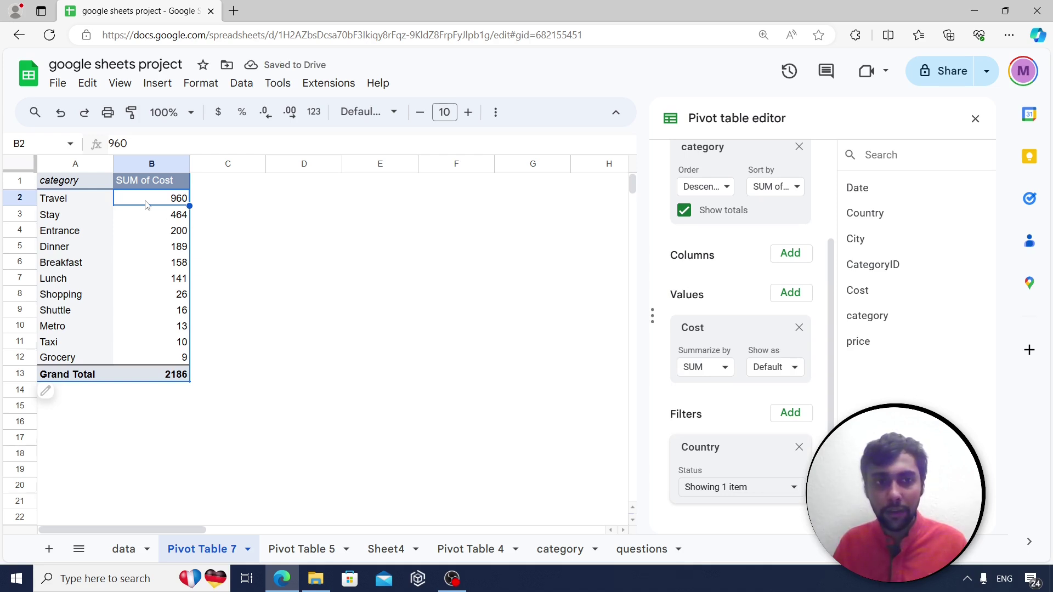
{"action": "left_click", "coordinate": [975, 118]}
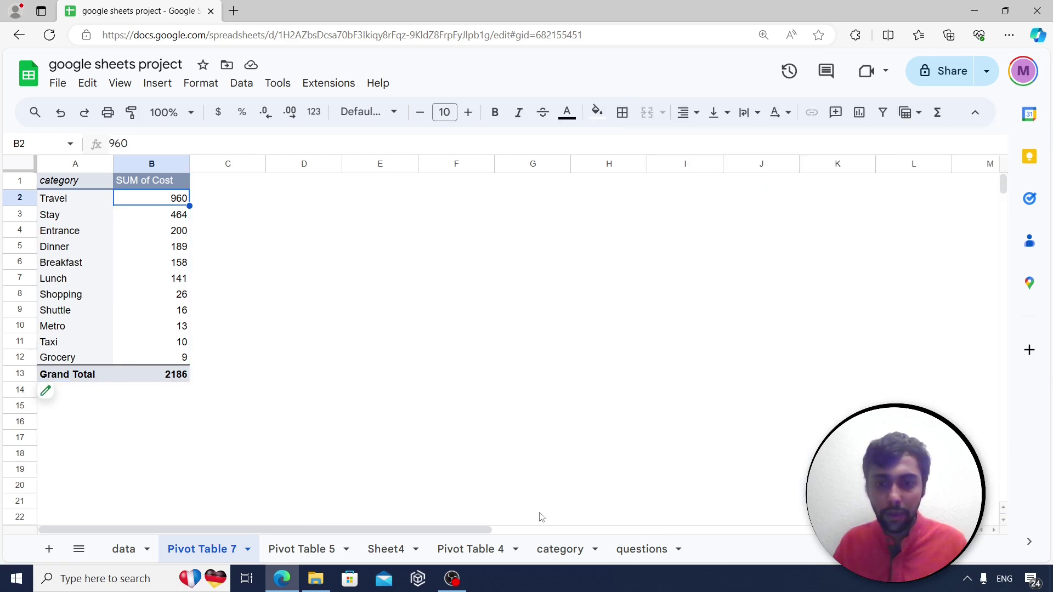
Read the question on a dropdown list of cities with total cost per city and look at the data sheet's City column.
{"action": "left_click", "coordinate": [636, 549]}
{"action": "left_click", "coordinate": [193, 406]}
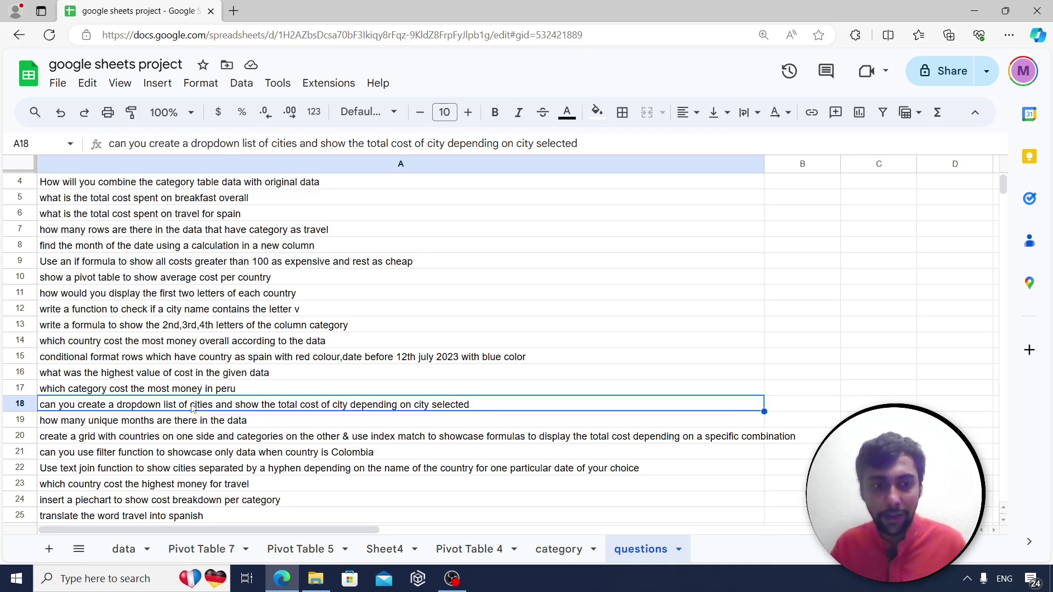
{"action": "left_click", "coordinate": [114, 558]}
{"action": "left_click", "coordinate": [210, 233]}
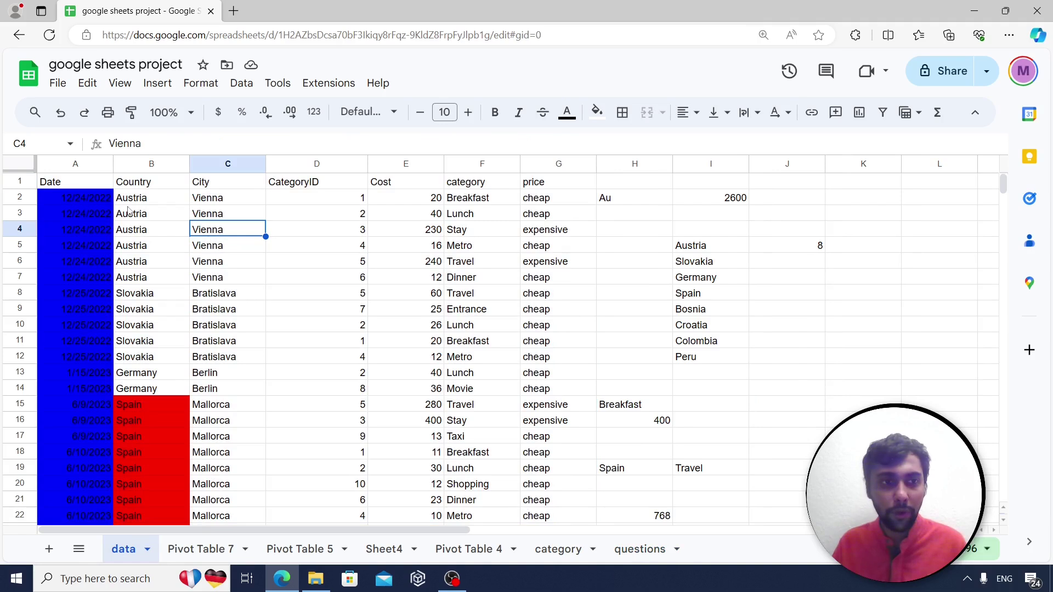
Copy columns A to G of the data sheet into a new sheet, starting at cell A1, as values only.
{"action": "left_click_drag", "start_coordinate": [69, 164], "coordinate": [513, 207]}
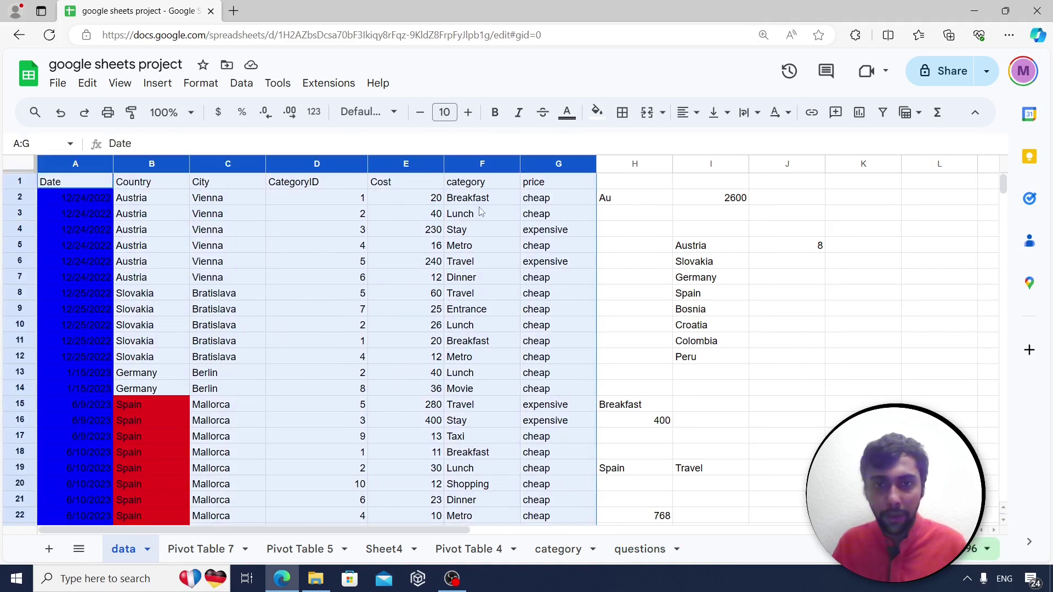
{"action": "key", "text": "ctrl+c"}
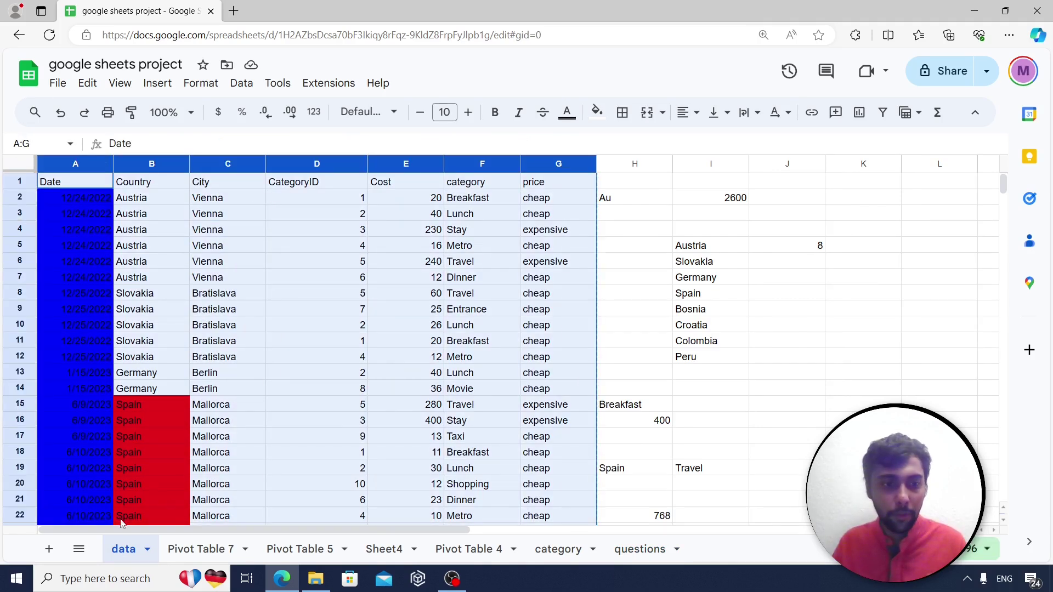
{"action": "left_click", "coordinate": [49, 549]}
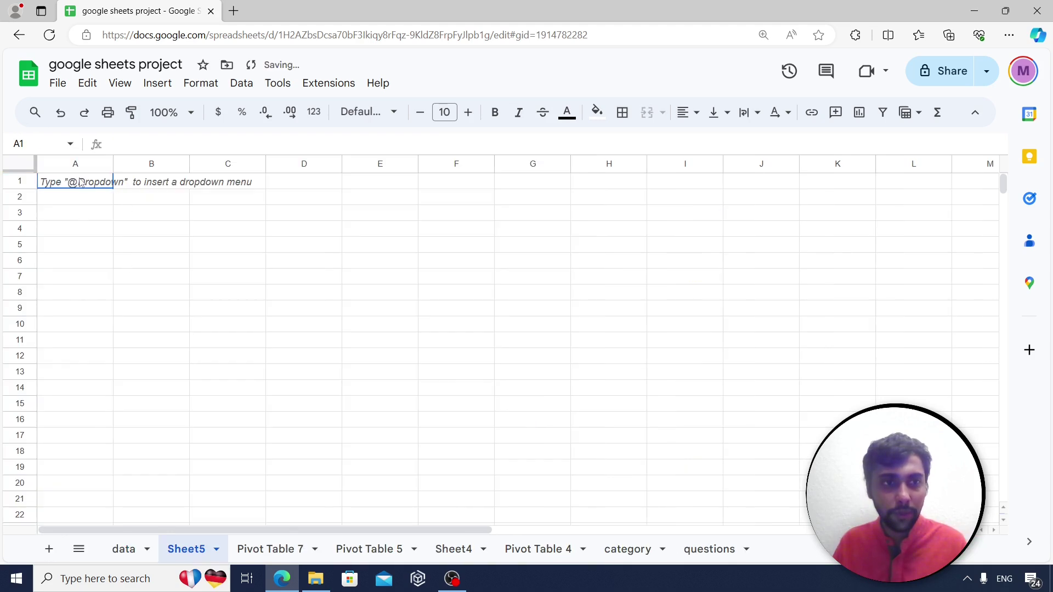
{"action": "right_click", "coordinate": [81, 182]}
{"action": "mouse_move", "coordinate": [161, 207]}
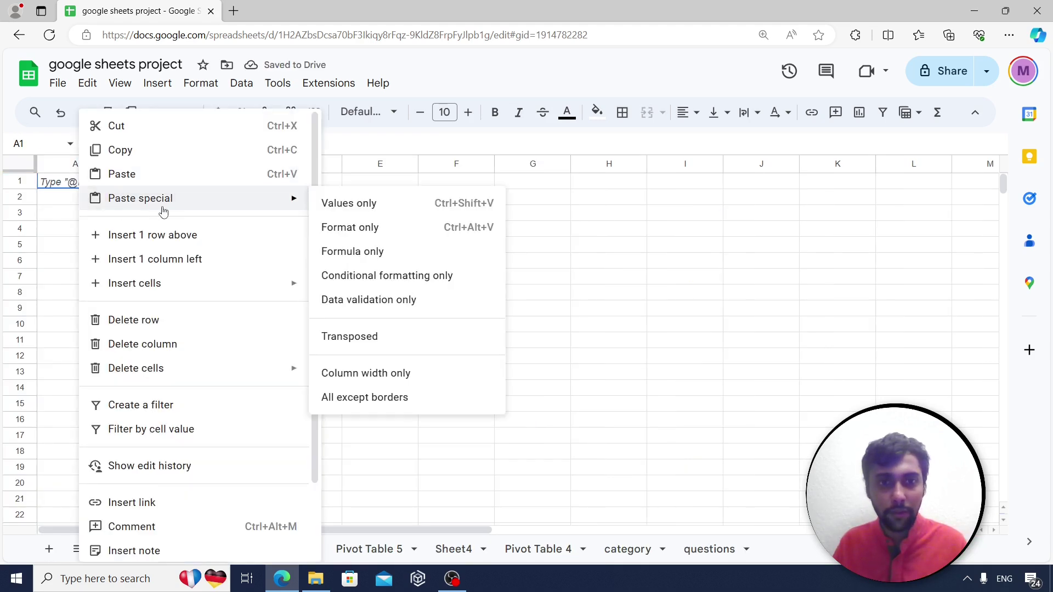
{"action": "left_click", "coordinate": [388, 211]}
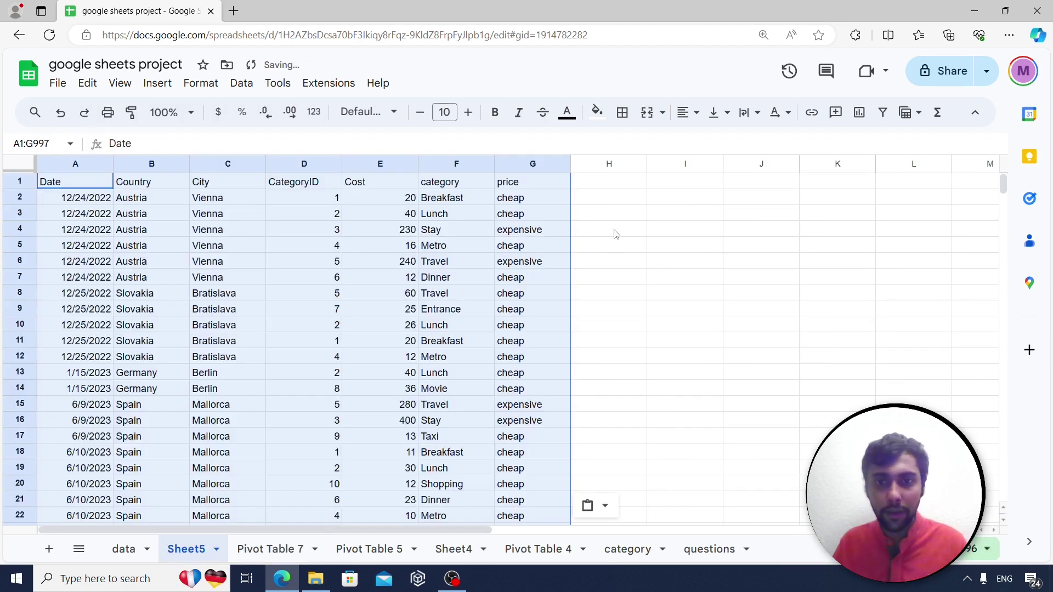
{"action": "left_click", "coordinate": [677, 218]}
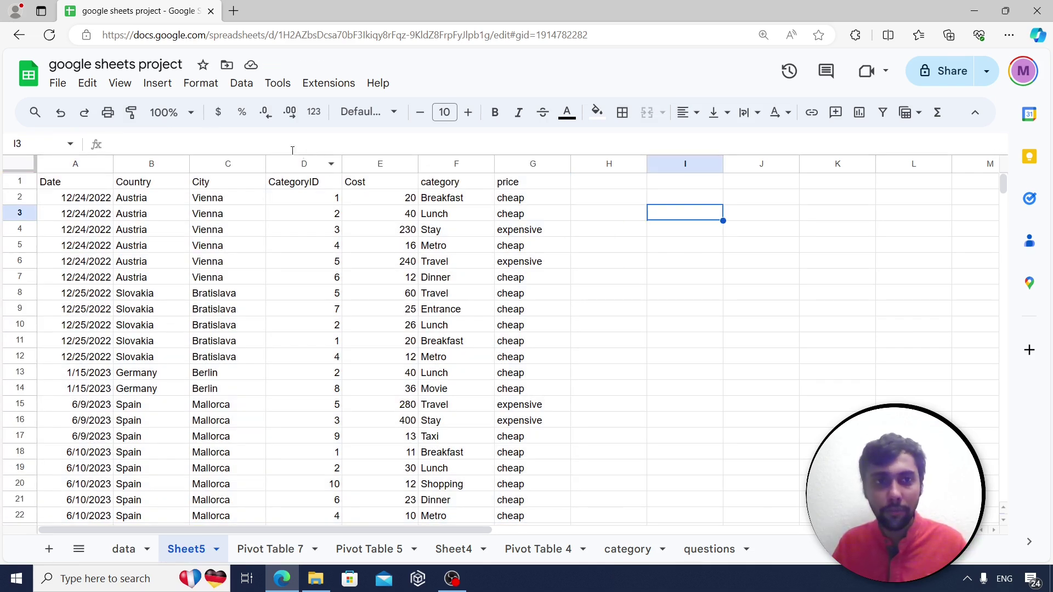
{"action": "left_click", "coordinate": [237, 85]}
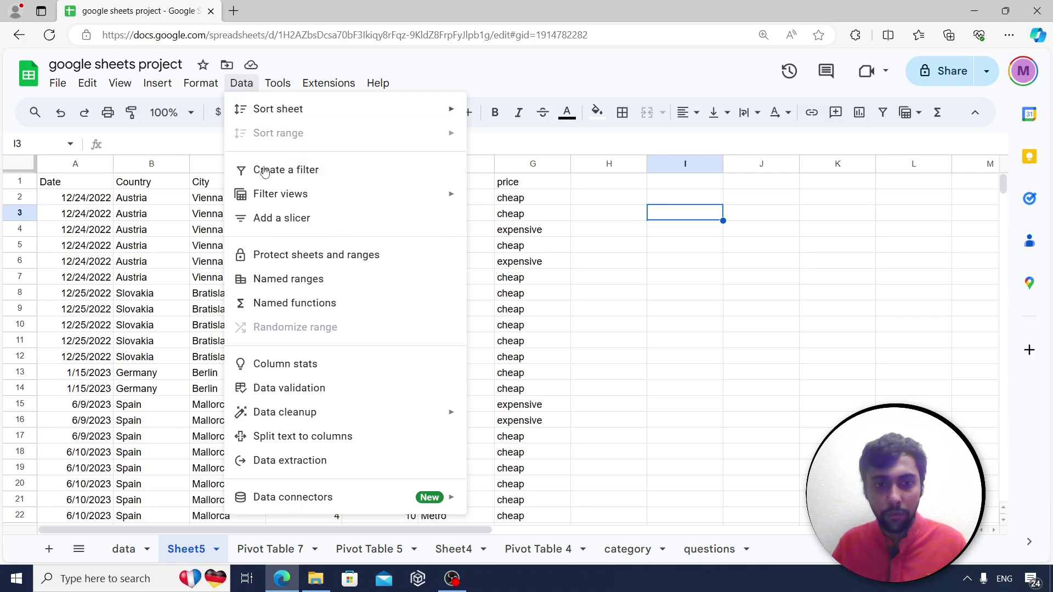
{"action": "left_click", "coordinate": [308, 387]}
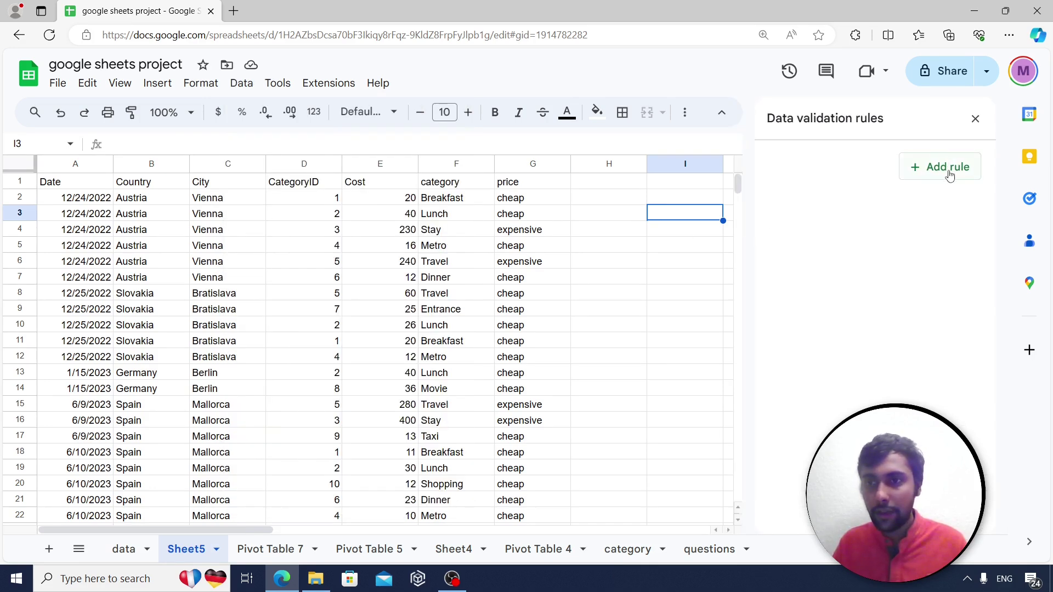
{"action": "left_click", "coordinate": [974, 118]}
List the unique cities in cell H3 of the new sheet with =unique(C2:C128).
{"action": "left_click", "coordinate": [626, 201]}
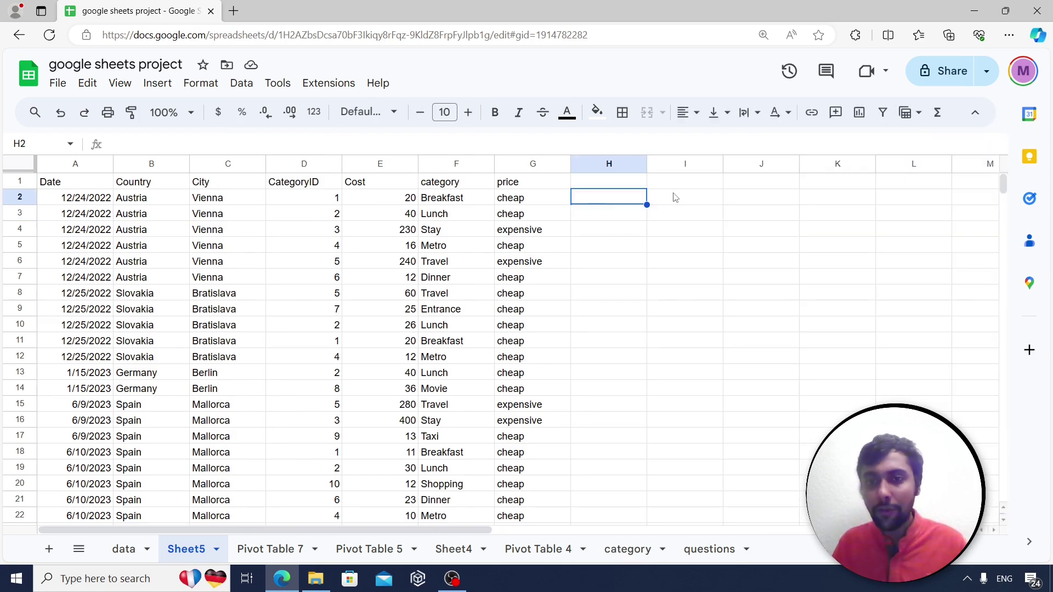
{"action": "key", "text": "Down"}
{"action": "type", "text": "=unique("}
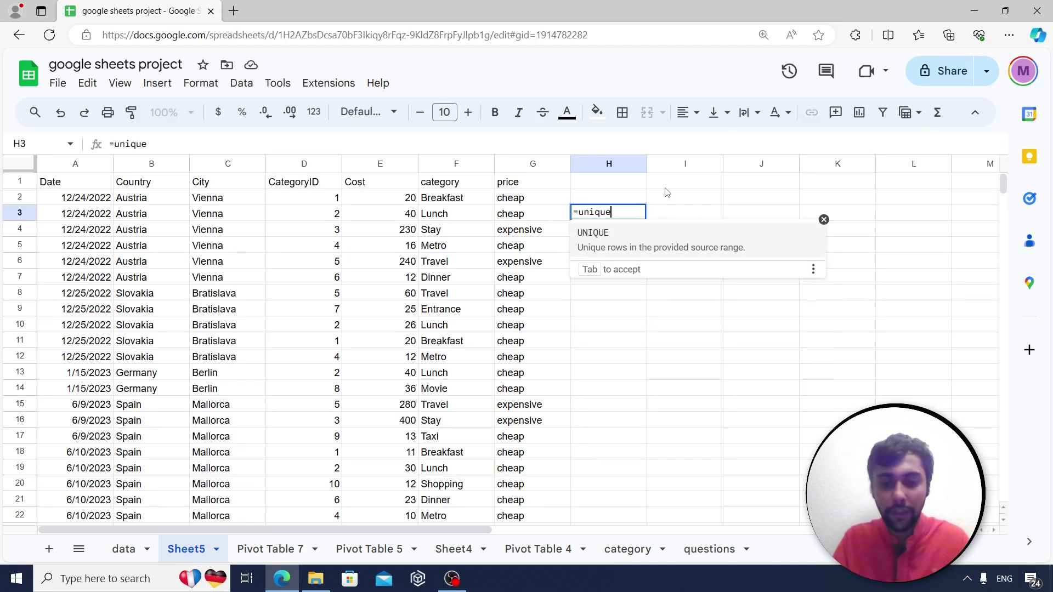
{"action": "left_click", "coordinate": [235, 200]}
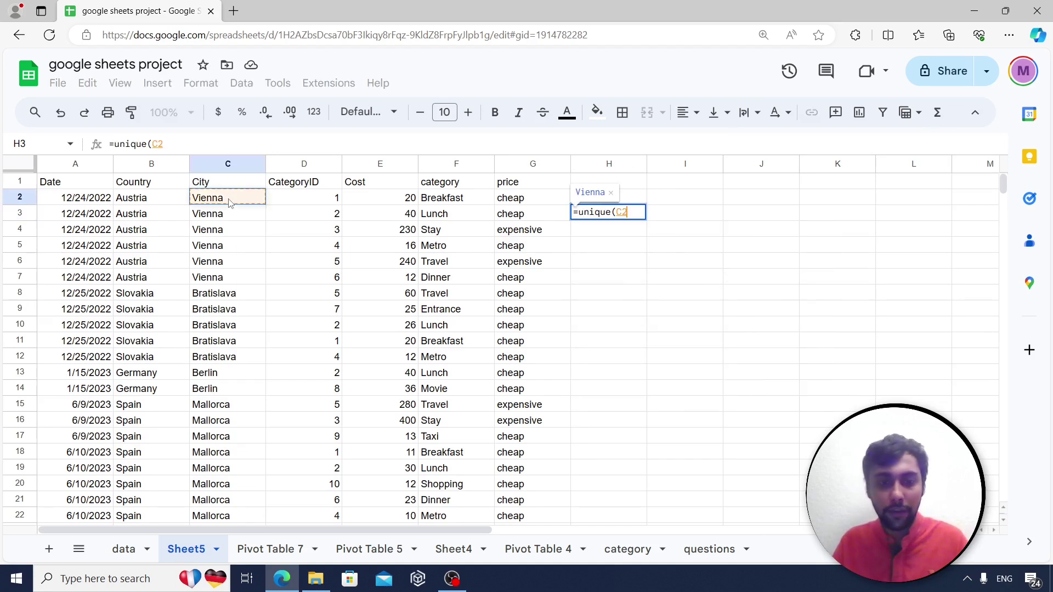
{"action": "key", "text": "ctrl+shift+Down"}
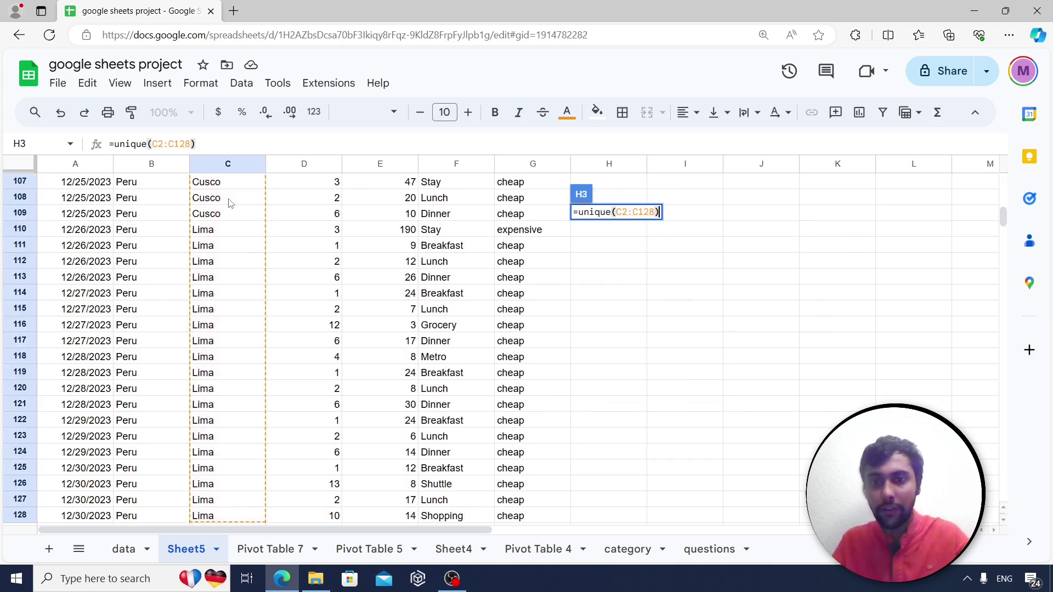
{"action": "key", "text": "Return"}
Add a data validation rule with the Dropdown criteria to cell I3, beside the list of unique cities.
{"action": "key", "text": "Up"}
{"action": "key", "text": "Up"}
{"action": "key", "text": "Down"}
{"action": "key", "text": "Right"}
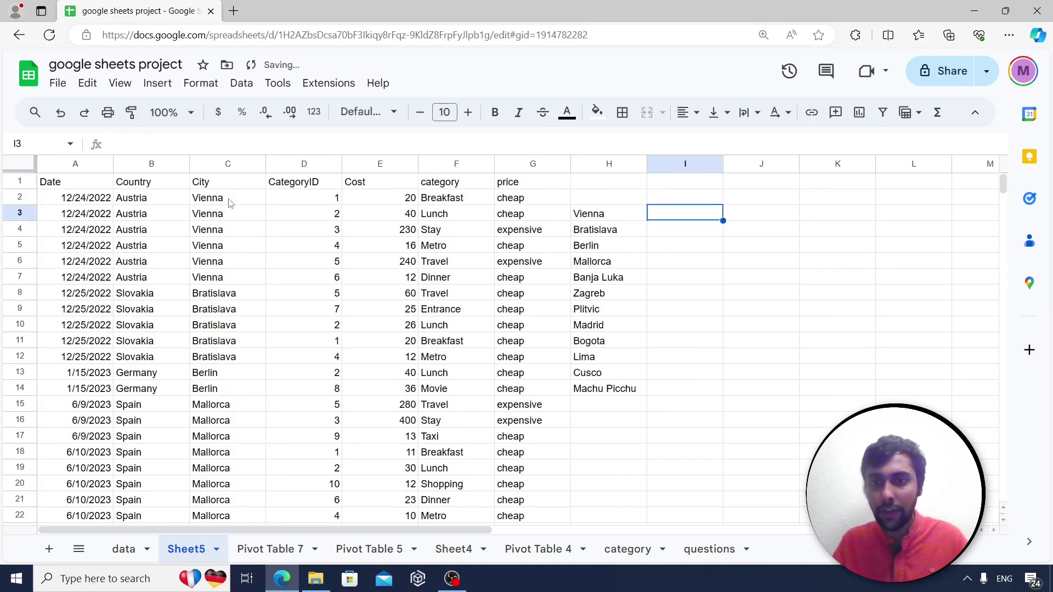
{"action": "left_click", "coordinate": [242, 82]}
{"action": "left_click", "coordinate": [289, 388]}
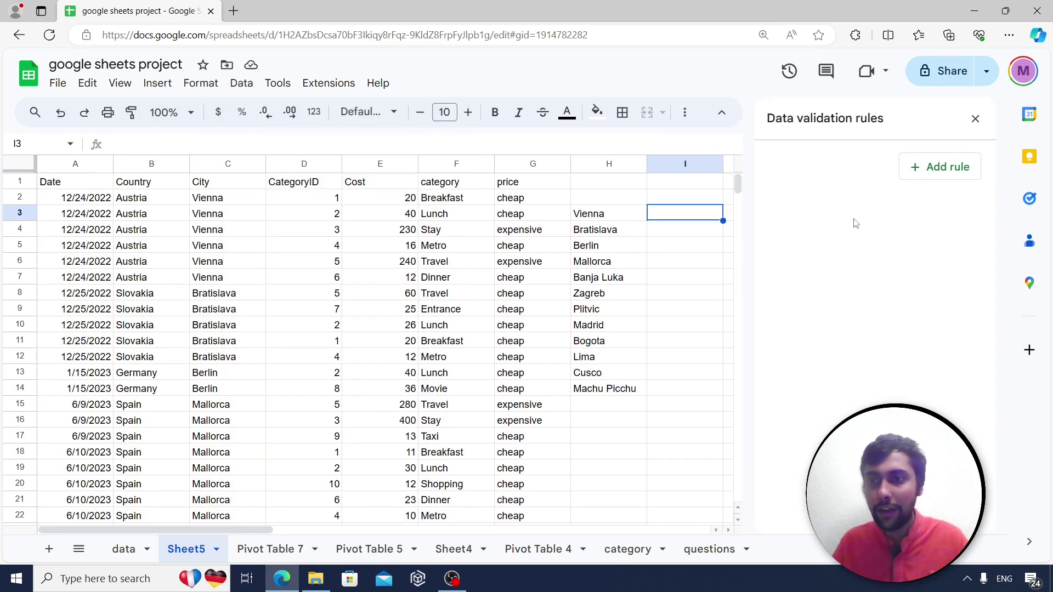
{"action": "left_click", "coordinate": [952, 177]}
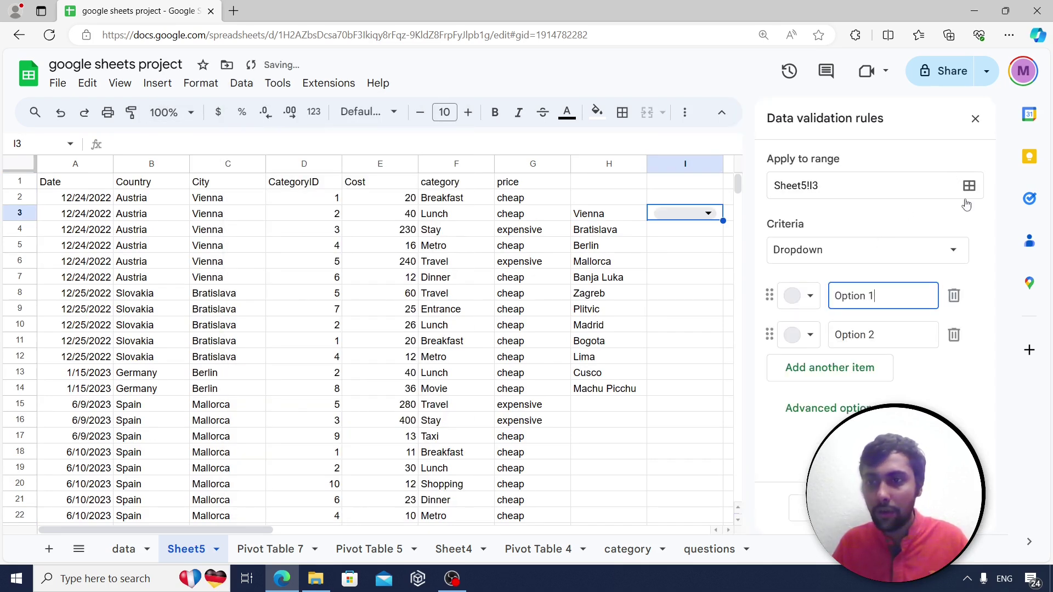
Change the data validation criterion for cell I3 to a dropdown sourced from a range.
{"action": "left_click", "coordinate": [968, 192]}
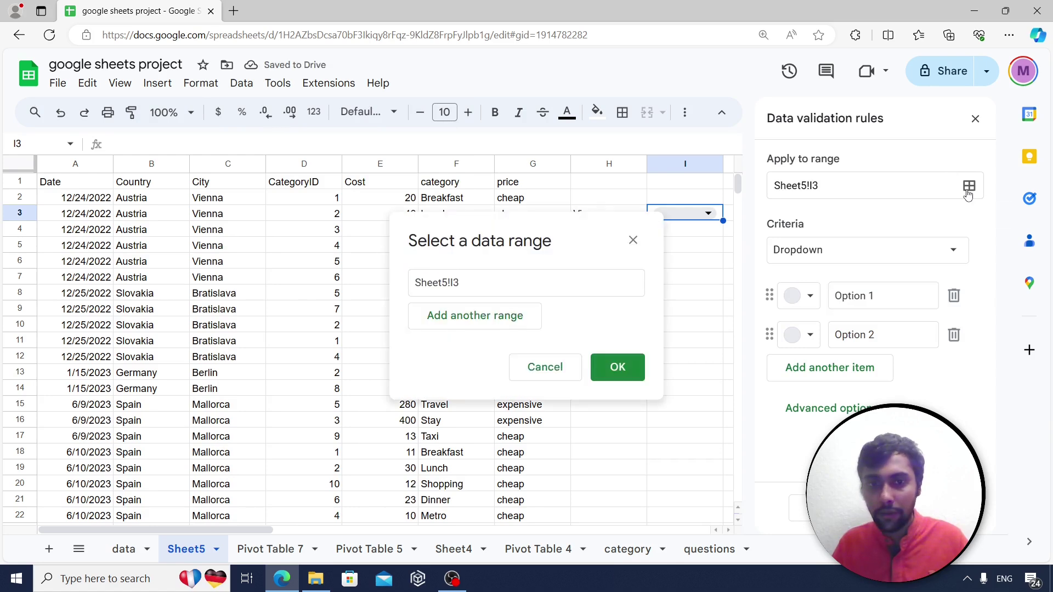
{"action": "left_click", "coordinate": [632, 240]}
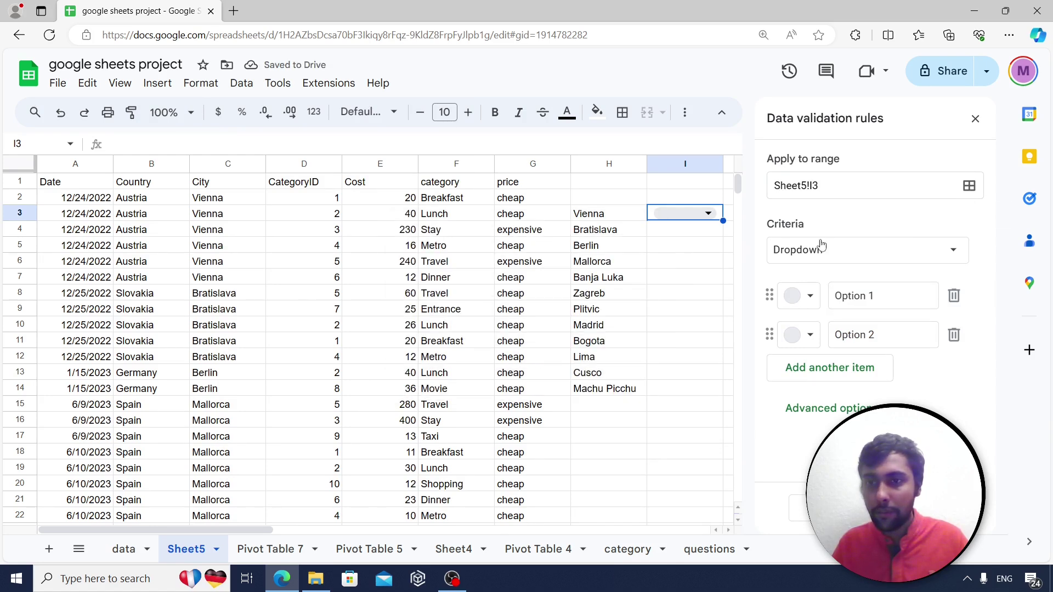
{"action": "left_click", "coordinate": [950, 251]}
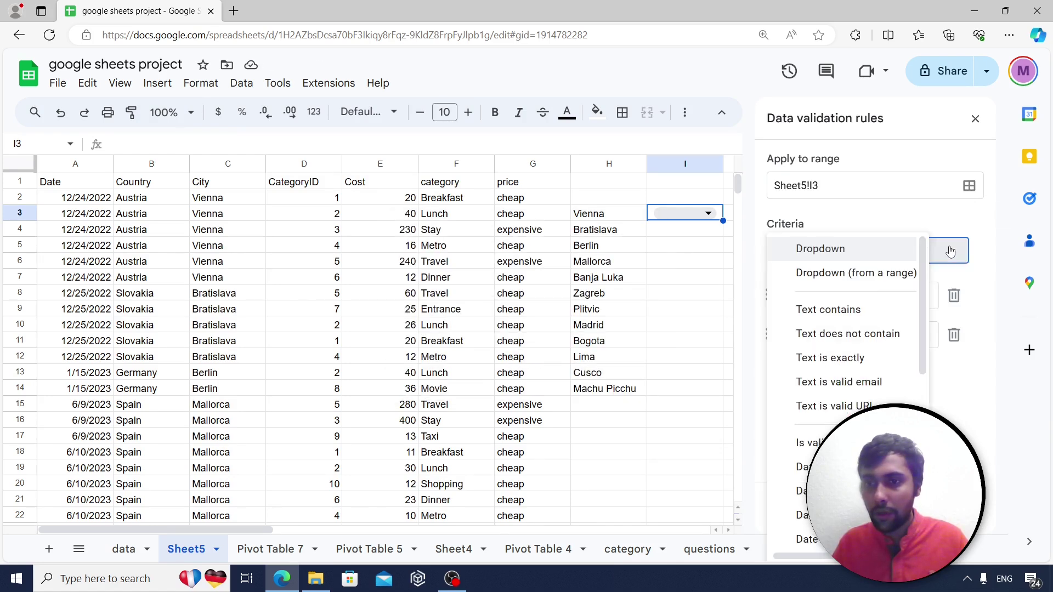
{"action": "left_click", "coordinate": [865, 279]}
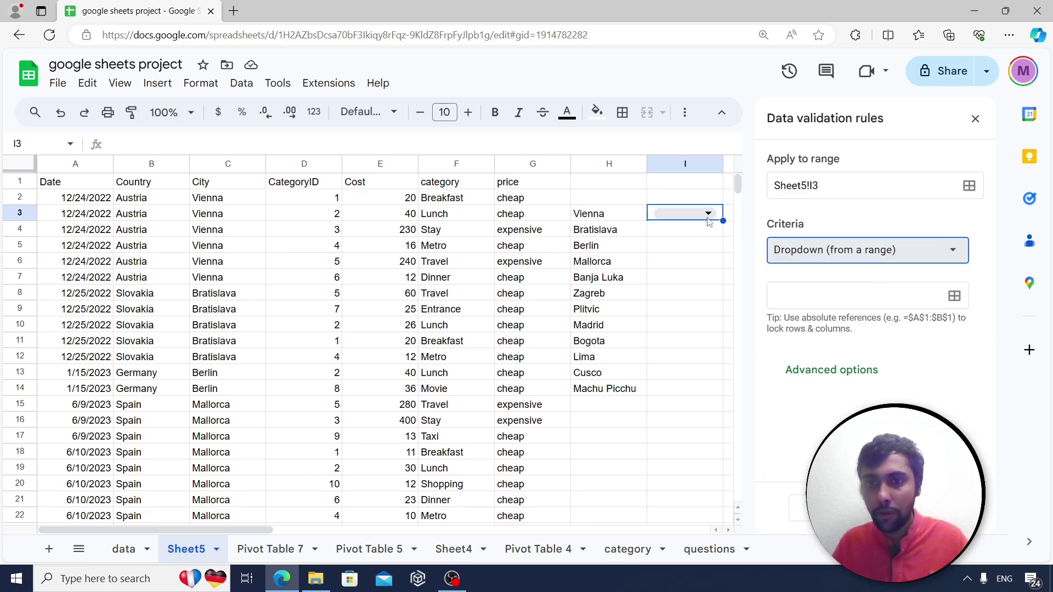
{"action": "left_click", "coordinate": [967, 184]}
{"action": "left_click", "coordinate": [697, 209]}
{"action": "left_click", "coordinate": [503, 279]}
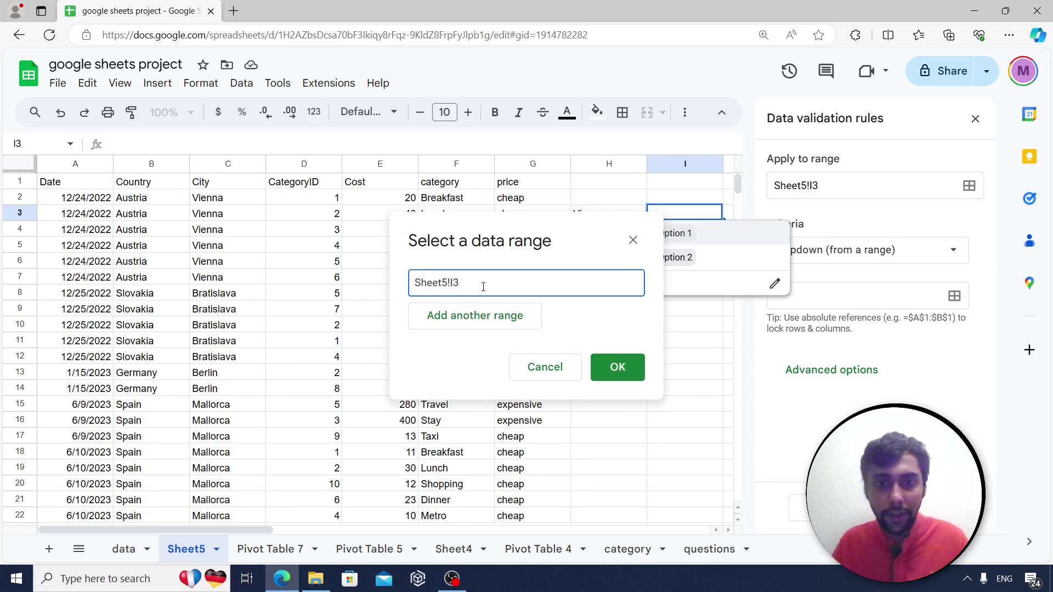
{"action": "left_click", "coordinate": [616, 367]}
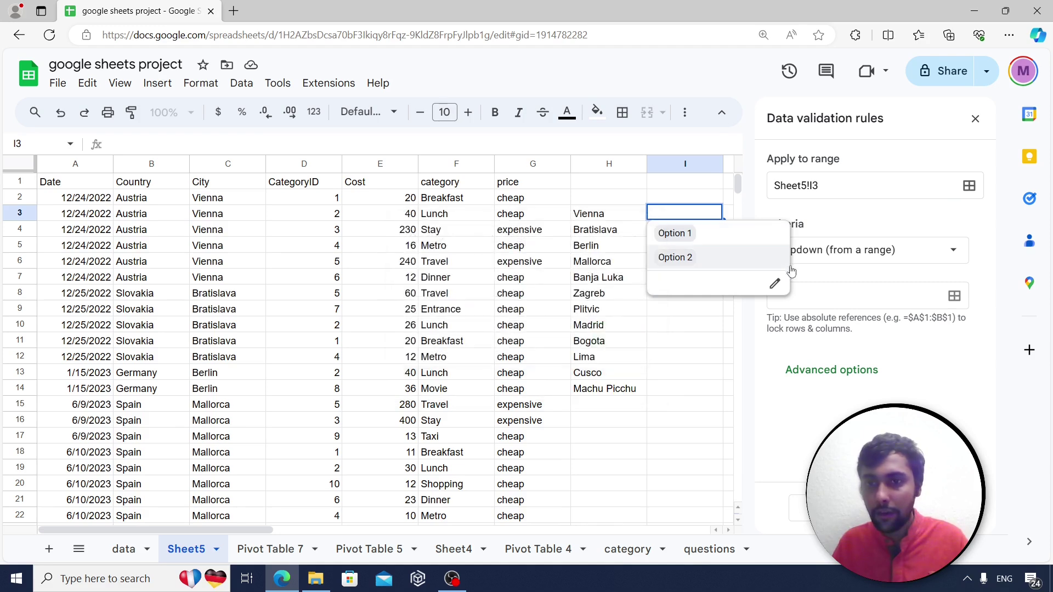
{"action": "left_click", "coordinate": [915, 259]}
{"action": "left_click", "coordinate": [903, 252]}
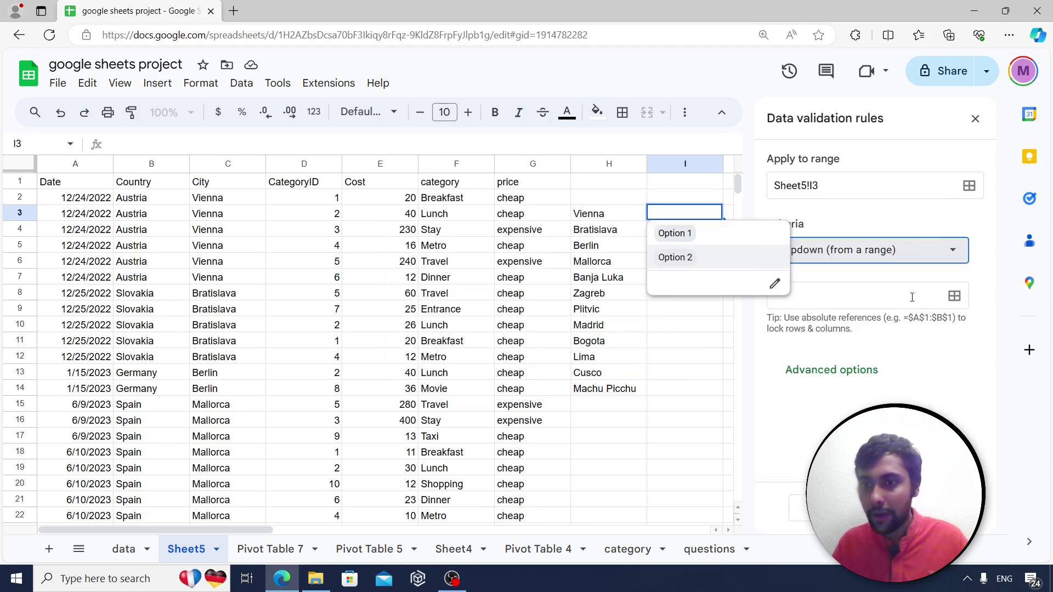
Use the unique city list in H3:H14 as the dropdown's source range and save the validation rule.
{"action": "left_click", "coordinate": [954, 296]}
{"action": "left_click_drag", "start_coordinate": [539, 254], "coordinate": [377, 244]}
{"action": "left_click_drag", "start_coordinate": [597, 213], "coordinate": [609, 391]}
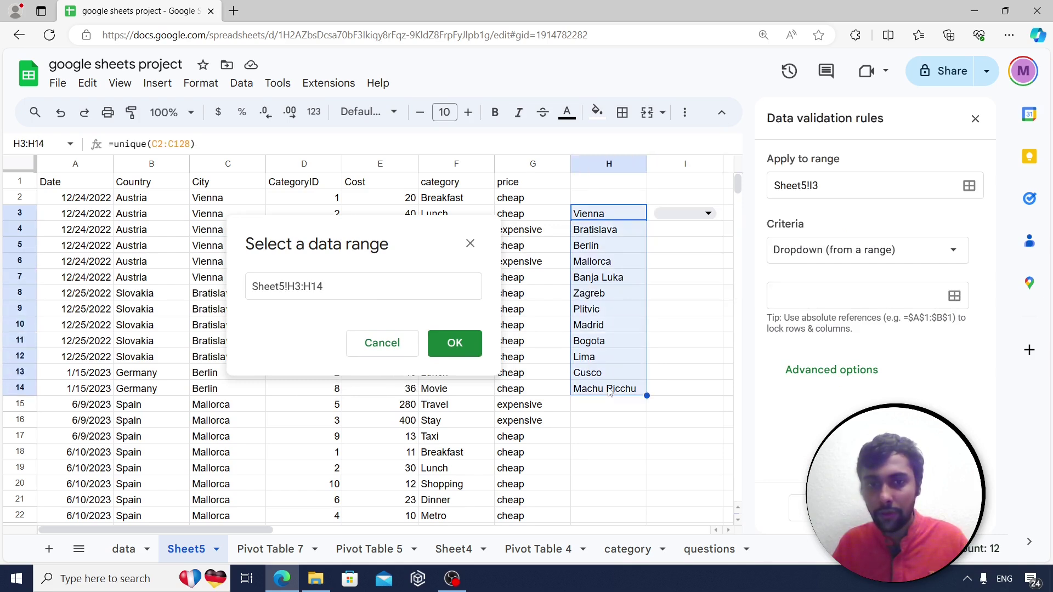
{"action": "left_click", "coordinate": [467, 343]}
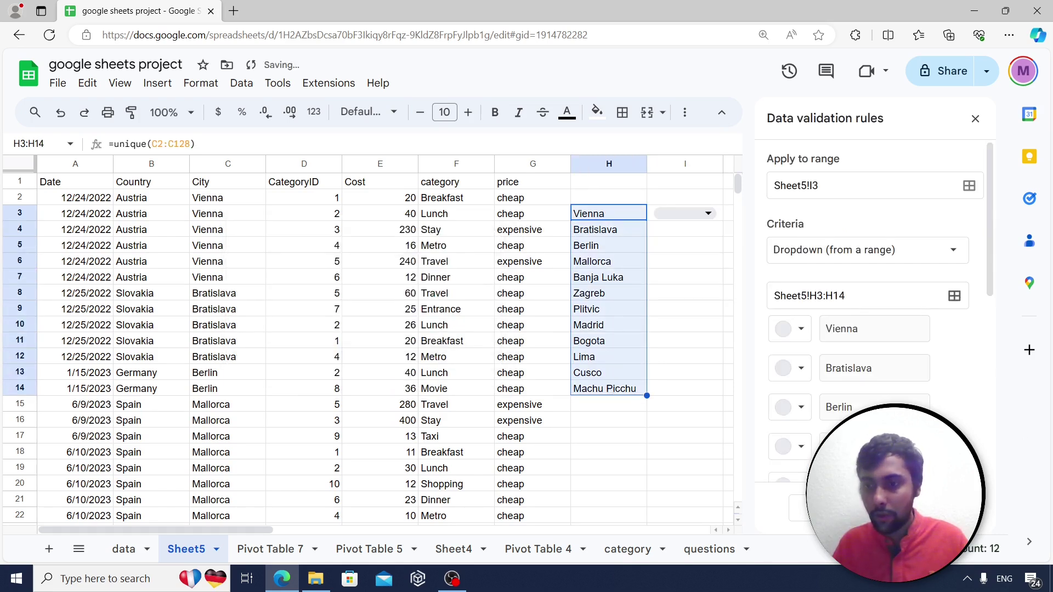
{"action": "left_click", "coordinate": [940, 508]}
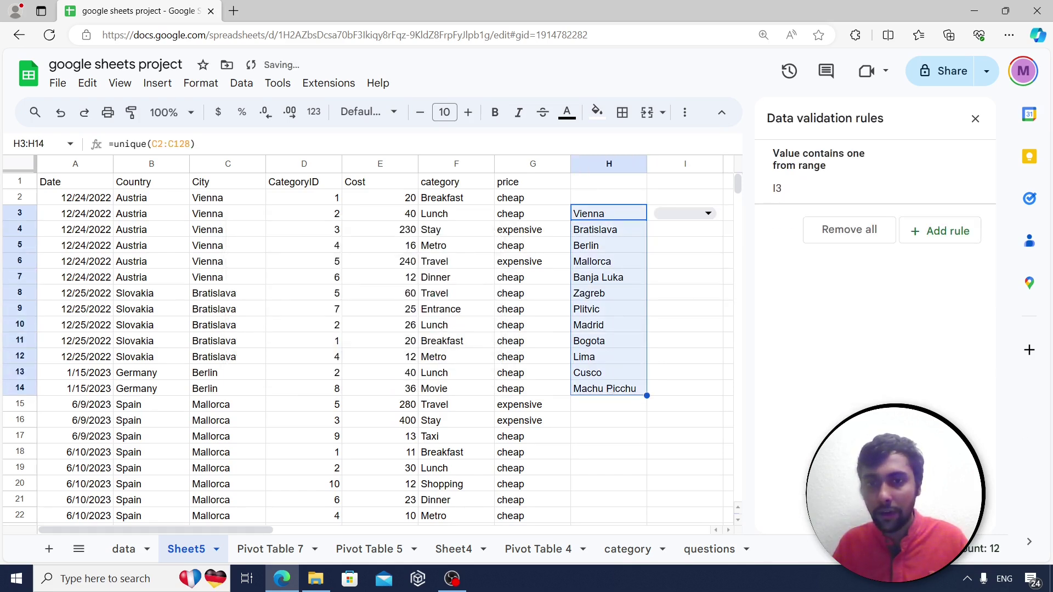
Close the validation rules and choose Bratislava from the city dropdown in I3.
{"action": "left_click", "coordinate": [974, 119]}
{"action": "left_click", "coordinate": [704, 213]}
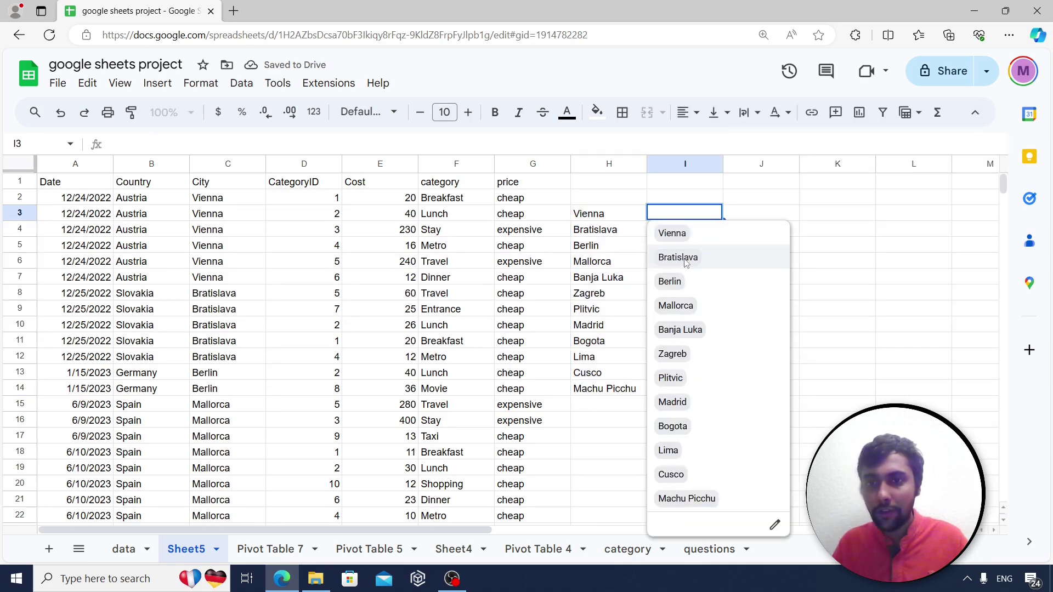
{"action": "left_click", "coordinate": [689, 251]}
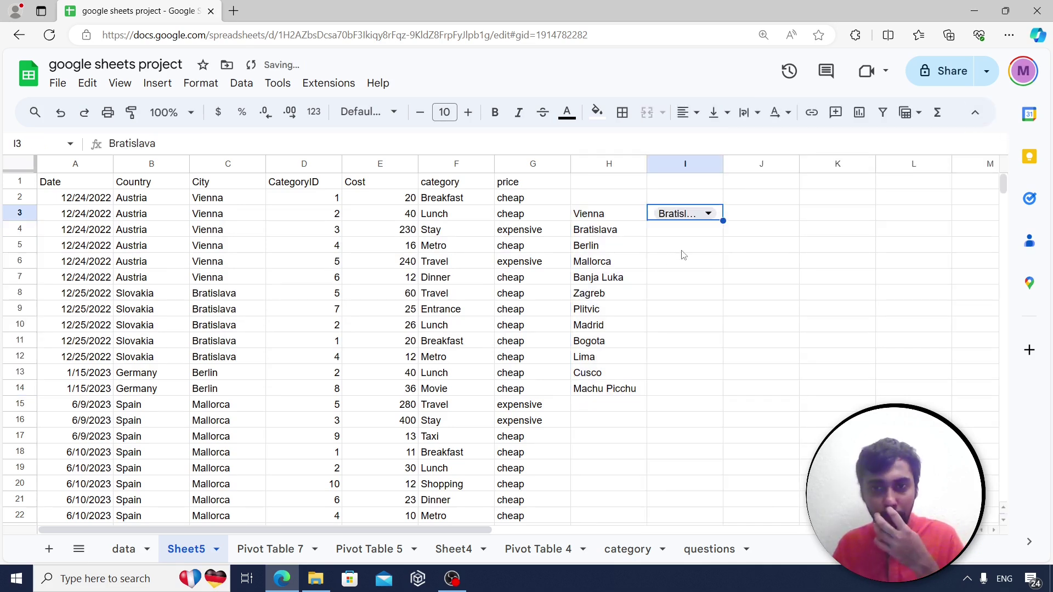
Start a SUMIF formula in I6 with the city column C2:C128 as the range to check.
{"action": "left_click", "coordinate": [682, 257]}
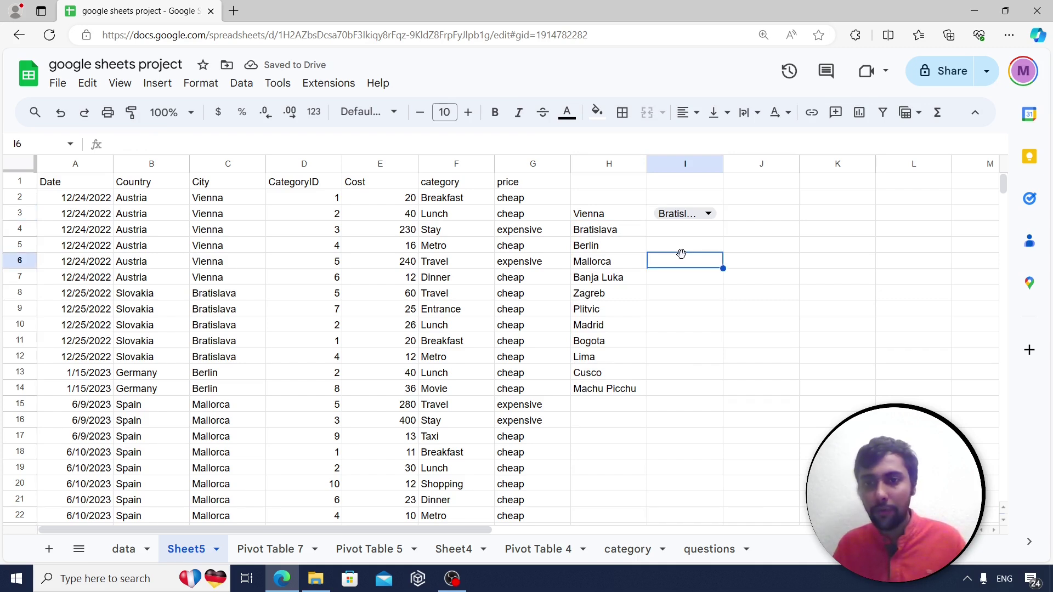
{"action": "type", "text": "=su"}
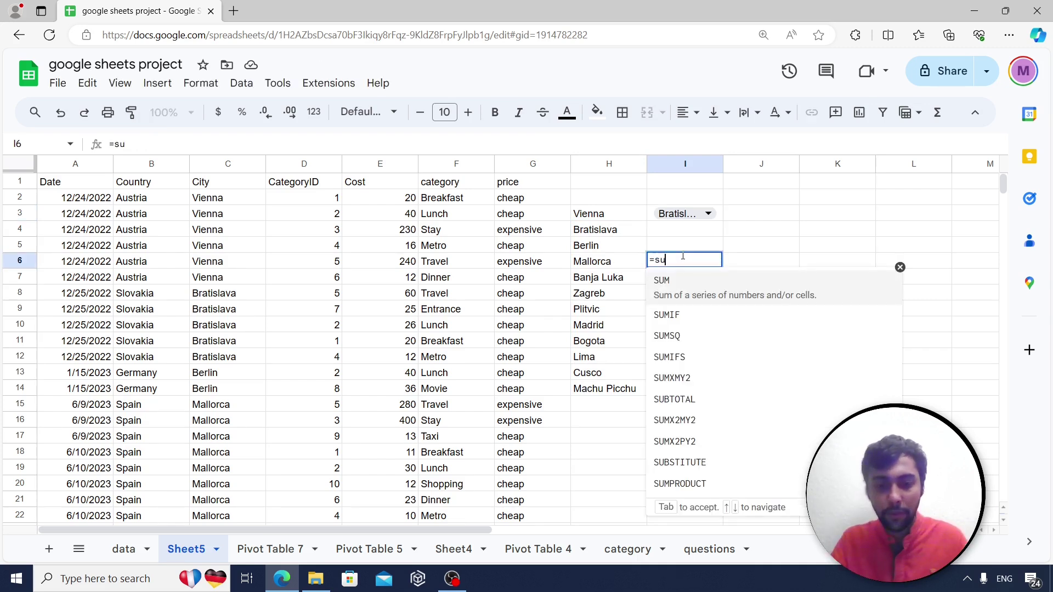
{"action": "type", "text": "mif("}
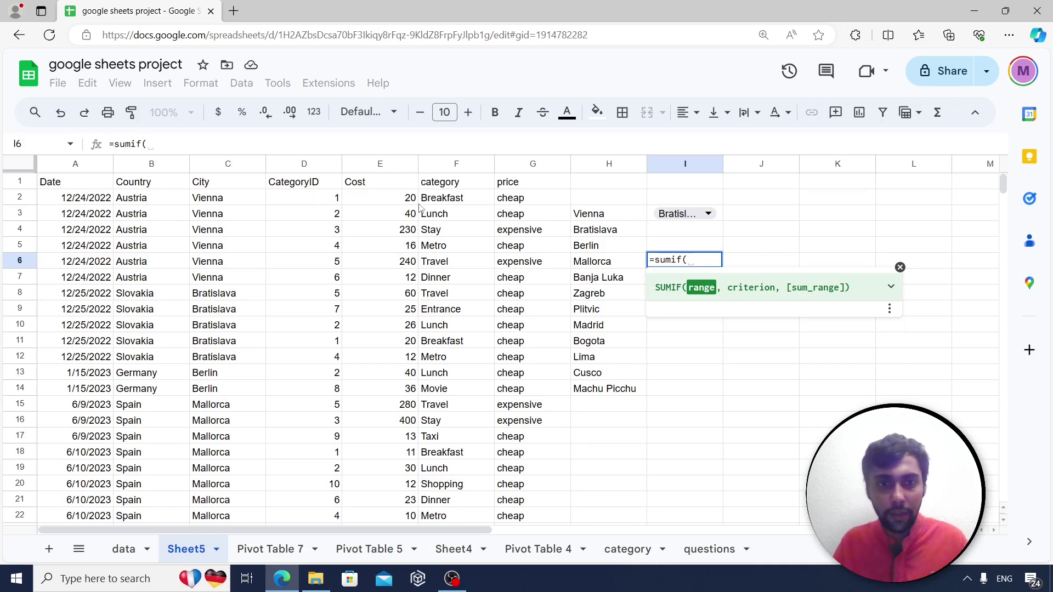
{"action": "left_click", "coordinate": [254, 203]}
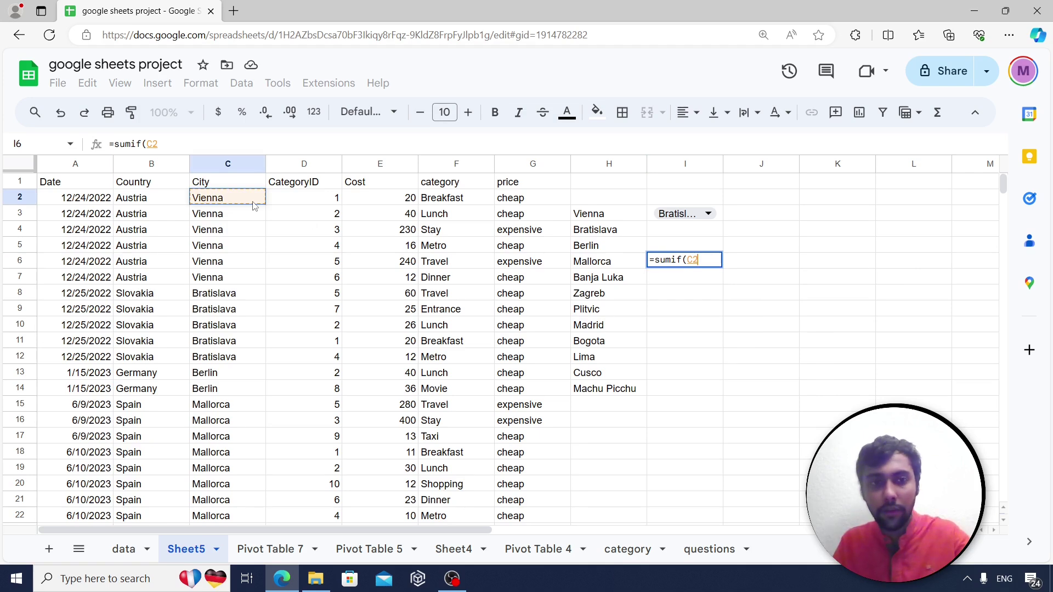
{"action": "key", "text": "ctrl+shift+Down"}
{"action": "type", "text": ","}
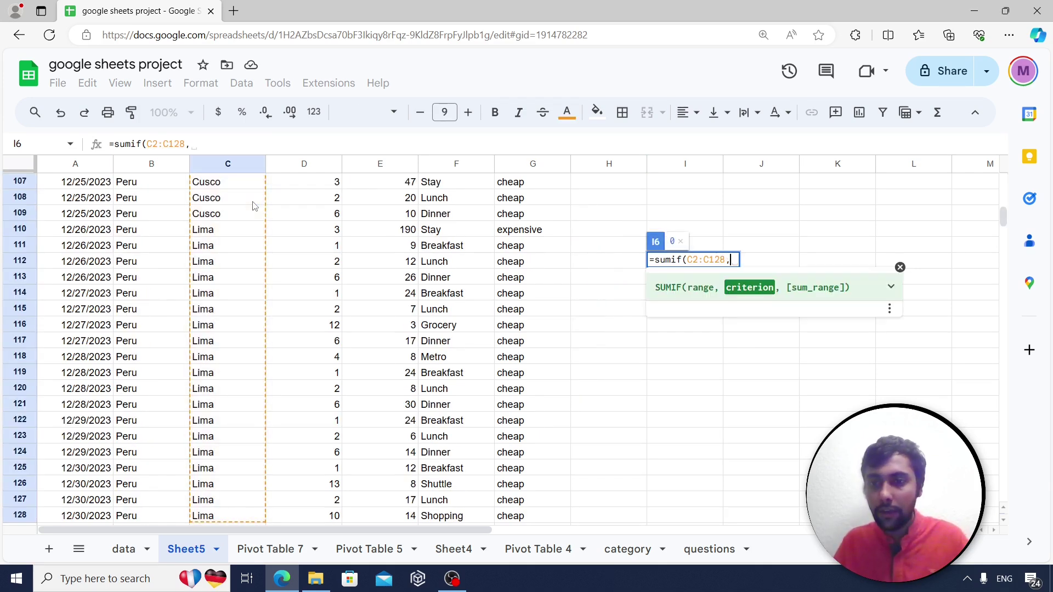
Complete the SUMIF formula in I6 with I3 as the criterion and the costs in E2:E128 as the sum range.
{"action": "scroll", "coordinate": [722, 219], "scroll_direction": "up", "scroll_amount": 20}
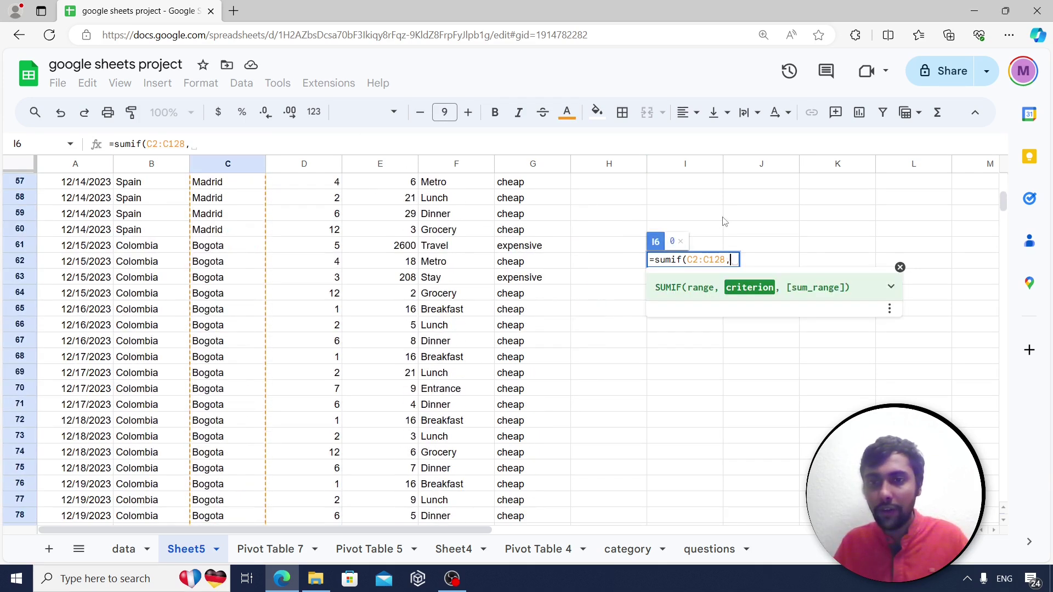
{"action": "scroll", "coordinate": [713, 219], "scroll_direction": "up", "scroll_amount": 10}
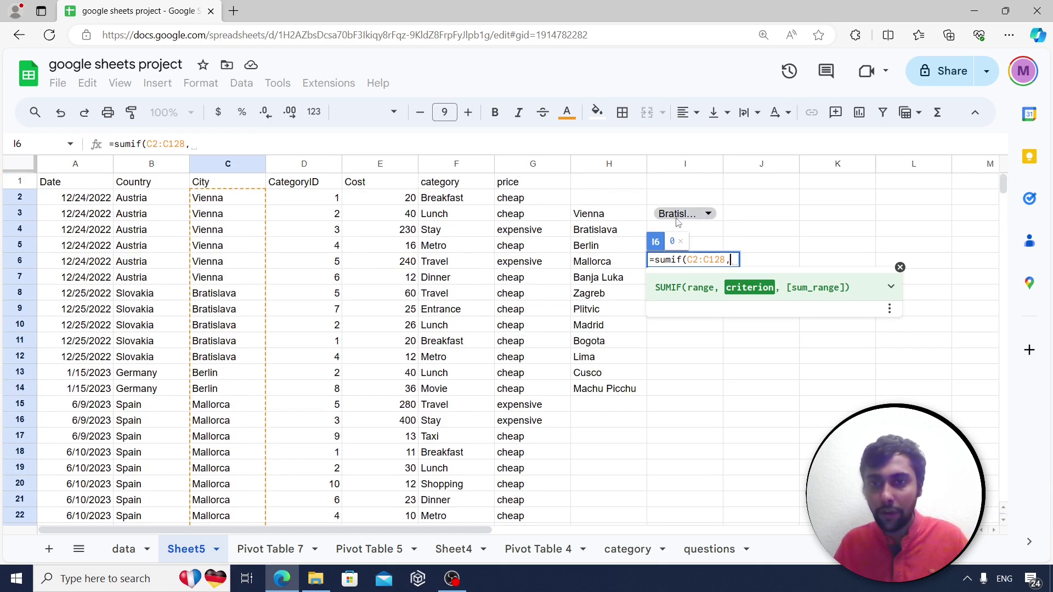
{"action": "type", "text": "i3,"}
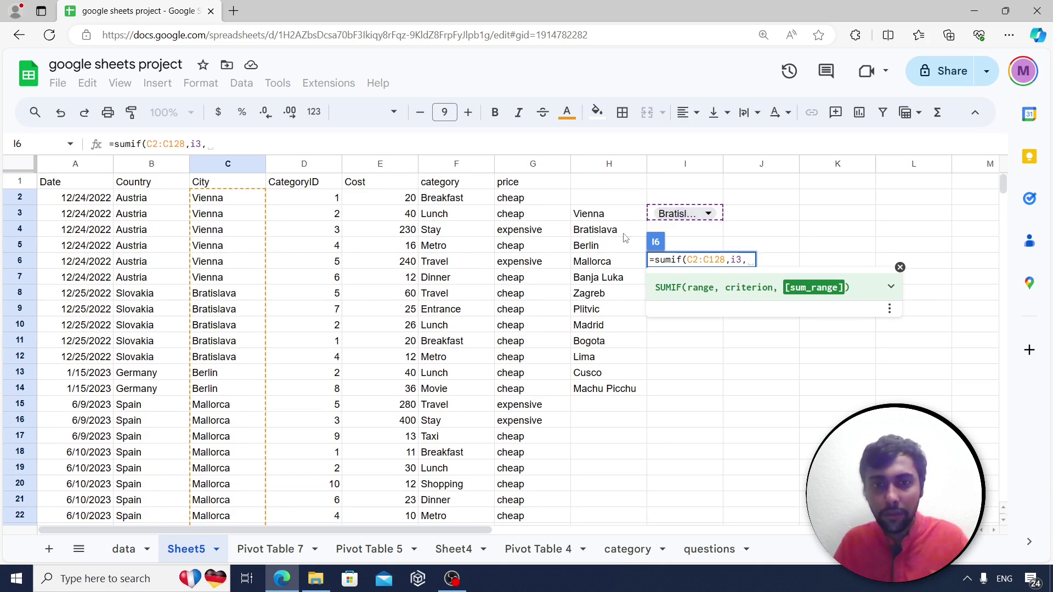
{"action": "left_click", "coordinate": [367, 206]}
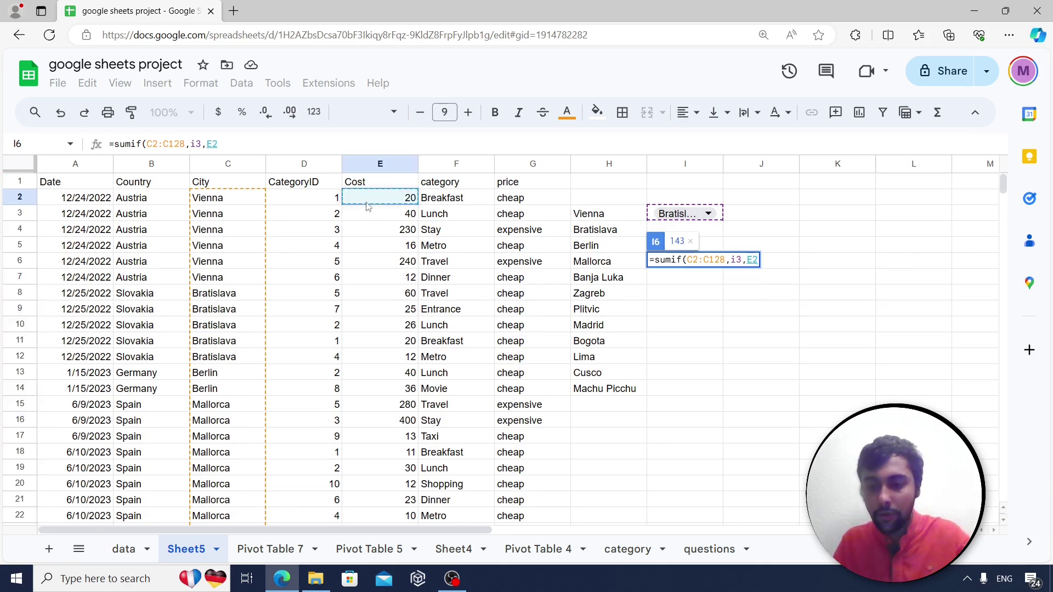
{"action": "key", "text": "ctrl+shift+Down"}
{"action": "type", "text": ")"}
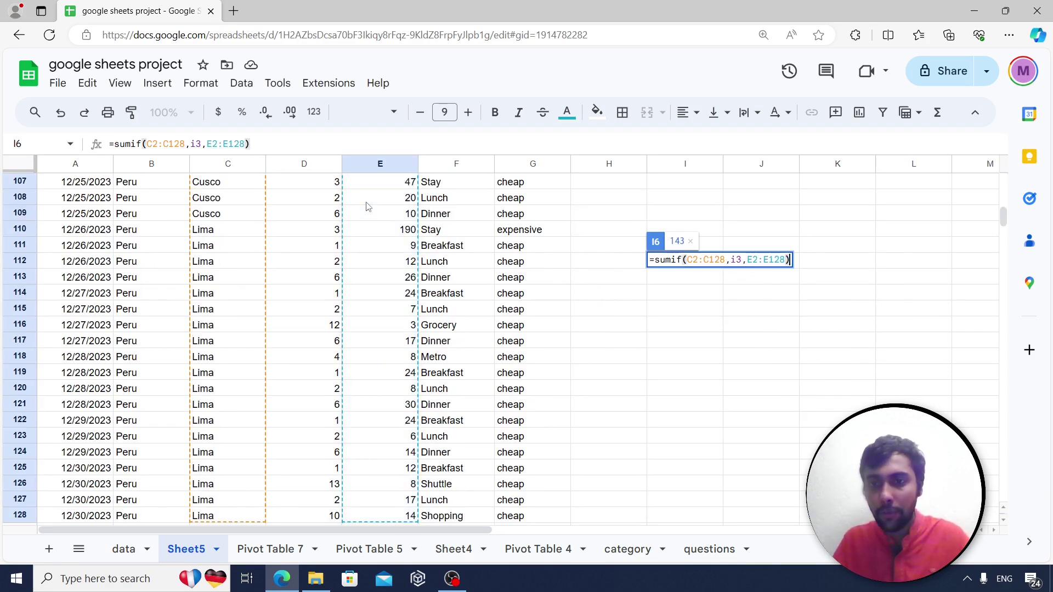
{"action": "key", "text": "Return"}
{"action": "key", "text": "Up"}
{"action": "key", "text": "Up"}
{"action": "key", "text": "Up"}
{"action": "key", "text": "Up"}
{"action": "scroll", "coordinate": [367, 206], "scroll_direction": "up", "scroll_amount": 1}
{"action": "key", "text": "Down"}
{"action": "key", "text": "Down"}
{"action": "key", "text": "Down"}
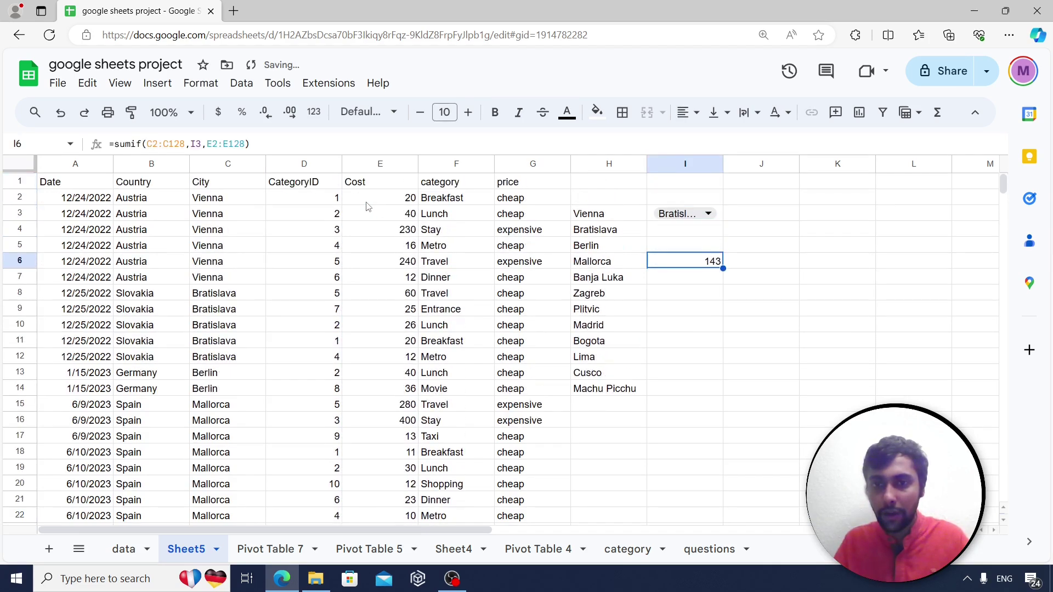
Test the cost total by choosing Berlin, Banja Luka and finally Plitvic in the I3 city dropdown.
{"action": "left_click", "coordinate": [707, 213]}
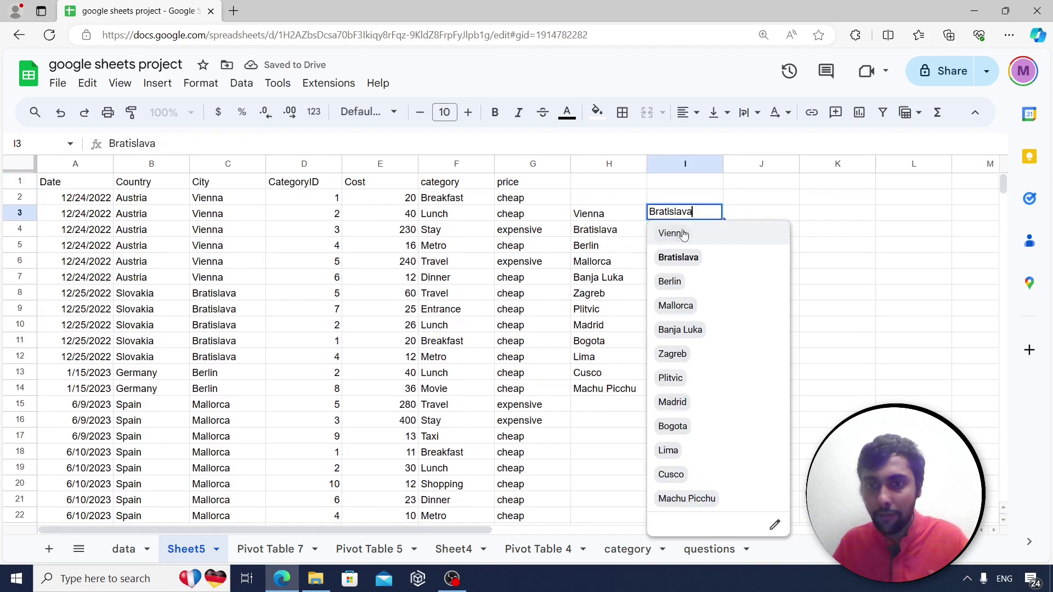
{"action": "left_click", "coordinate": [673, 280]}
{"action": "left_click", "coordinate": [705, 215]}
{"action": "left_click", "coordinate": [688, 330]}
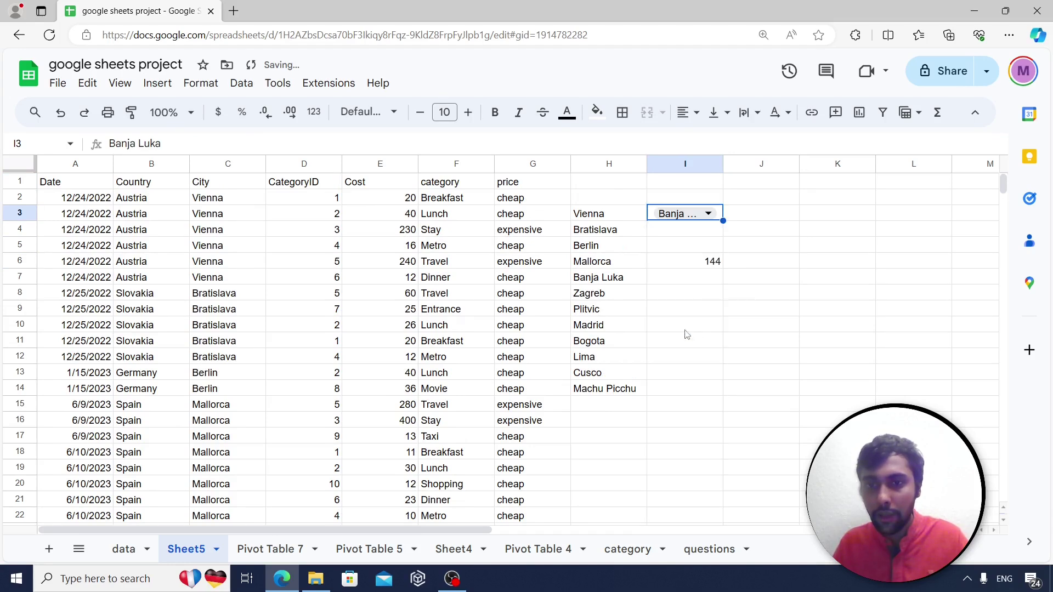
{"action": "left_click", "coordinate": [706, 266]}
{"action": "left_click", "coordinate": [707, 213]}
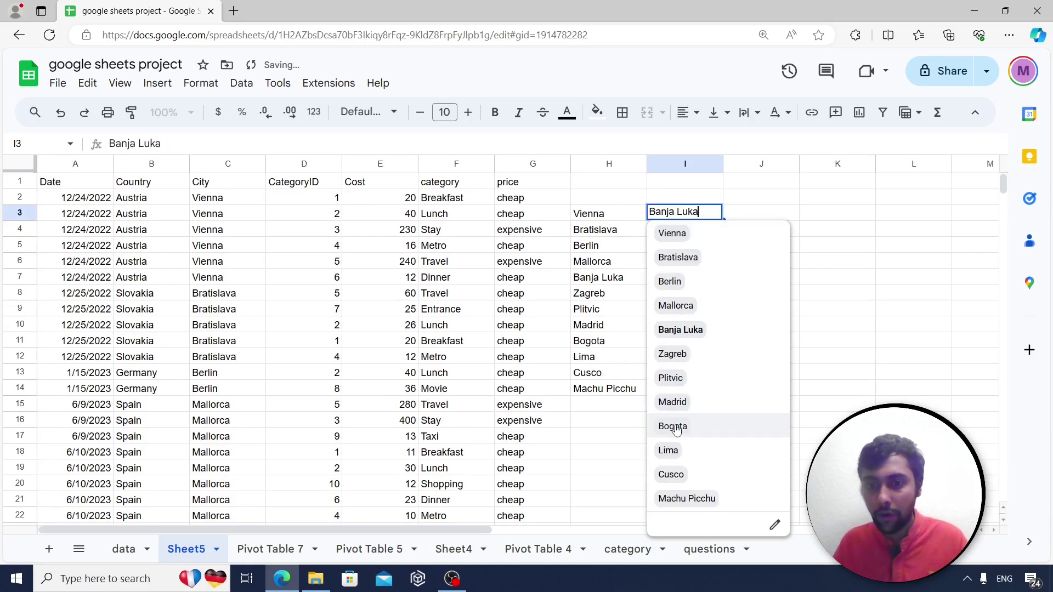
{"action": "left_click", "coordinate": [681, 373]}
{"action": "left_click", "coordinate": [692, 262]}
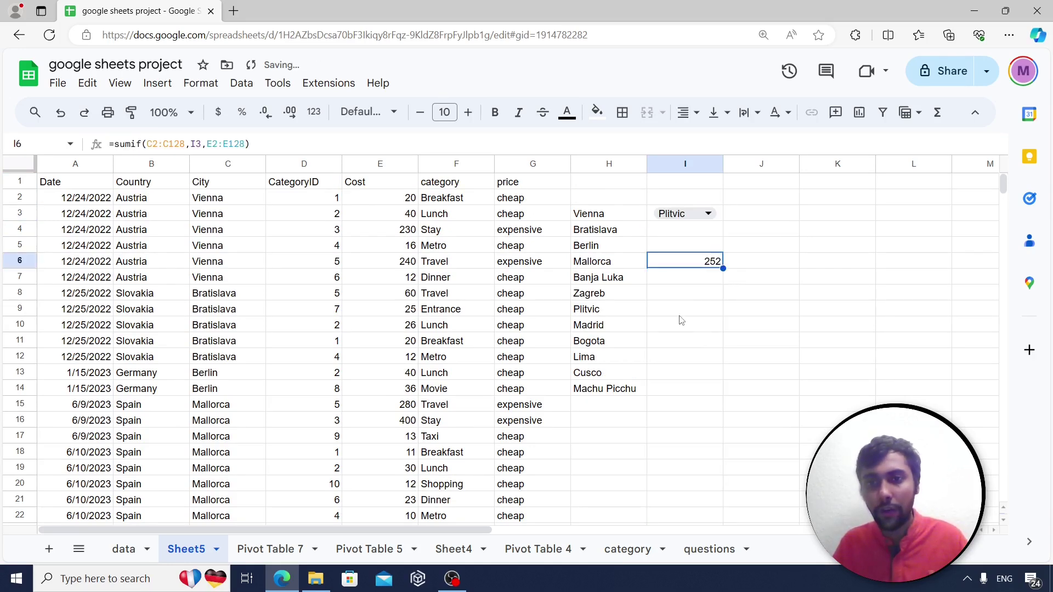
{"action": "left_click", "coordinate": [680, 317]}
{"action": "left_click", "coordinate": [691, 257]}
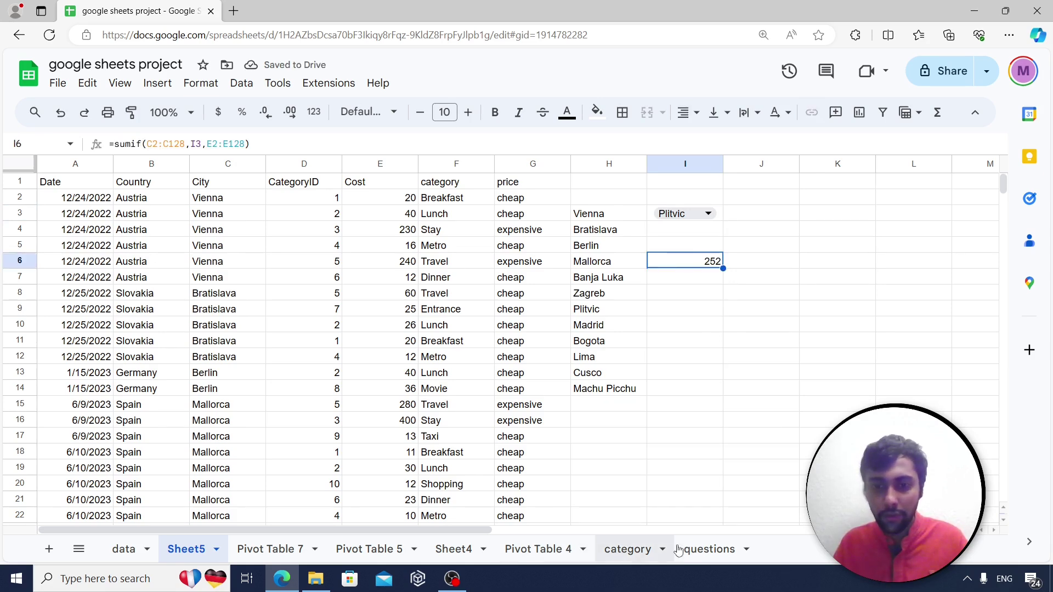
Read the question about unique months in row 19 of the questions sheet and return to Sheet5.
{"action": "left_click", "coordinate": [704, 549]}
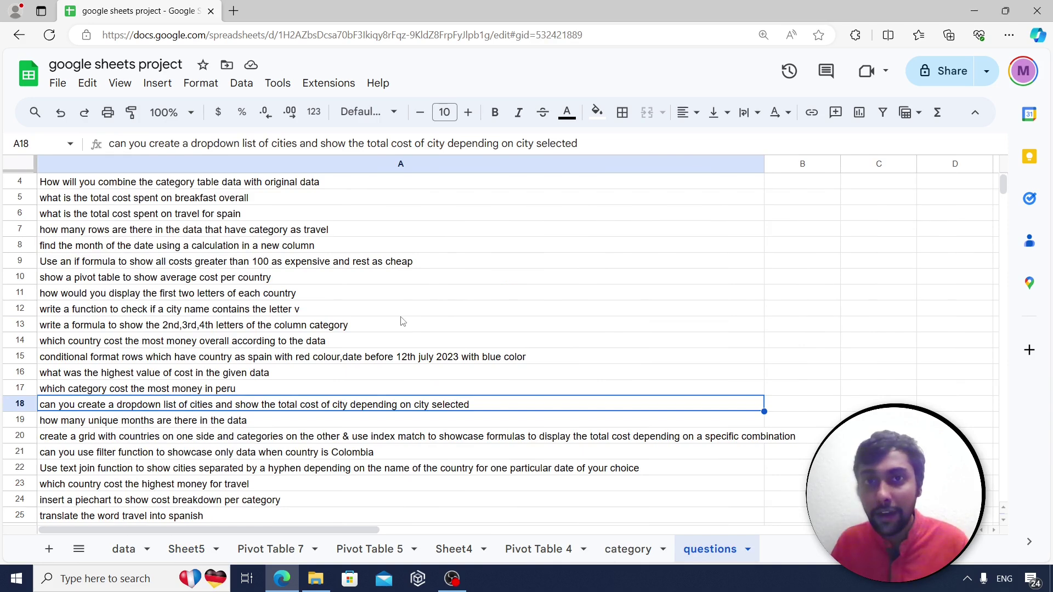
{"action": "left_click", "coordinate": [219, 425]}
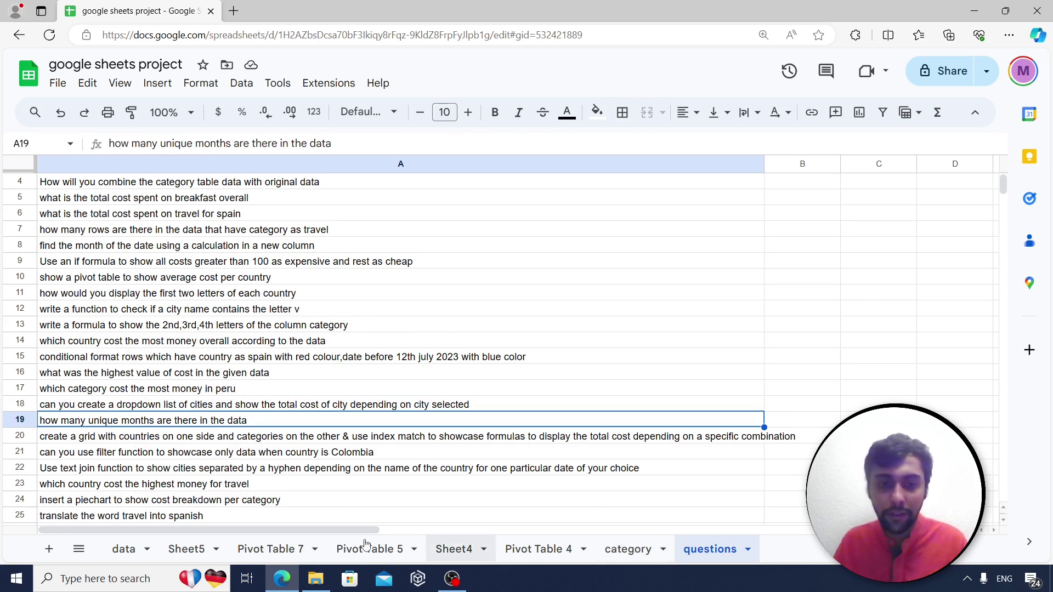
{"action": "left_click", "coordinate": [177, 550]}
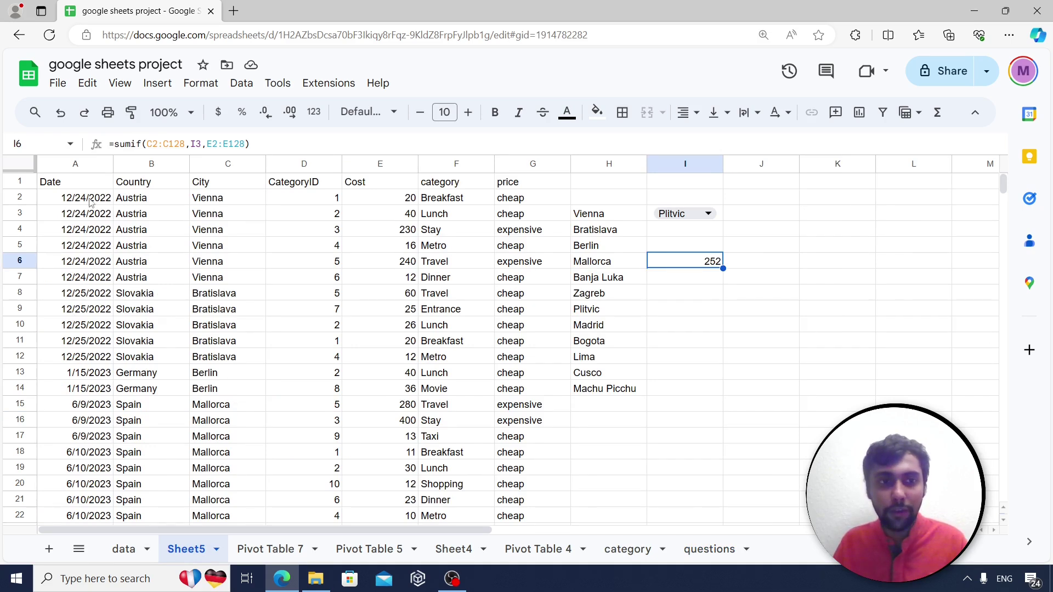
Insert an empty column before the city list in column H and give it the header "month".
{"action": "left_click", "coordinate": [603, 163]}
{"action": "right_click", "coordinate": [603, 163]}
{"action": "left_click", "coordinate": [630, 237]}
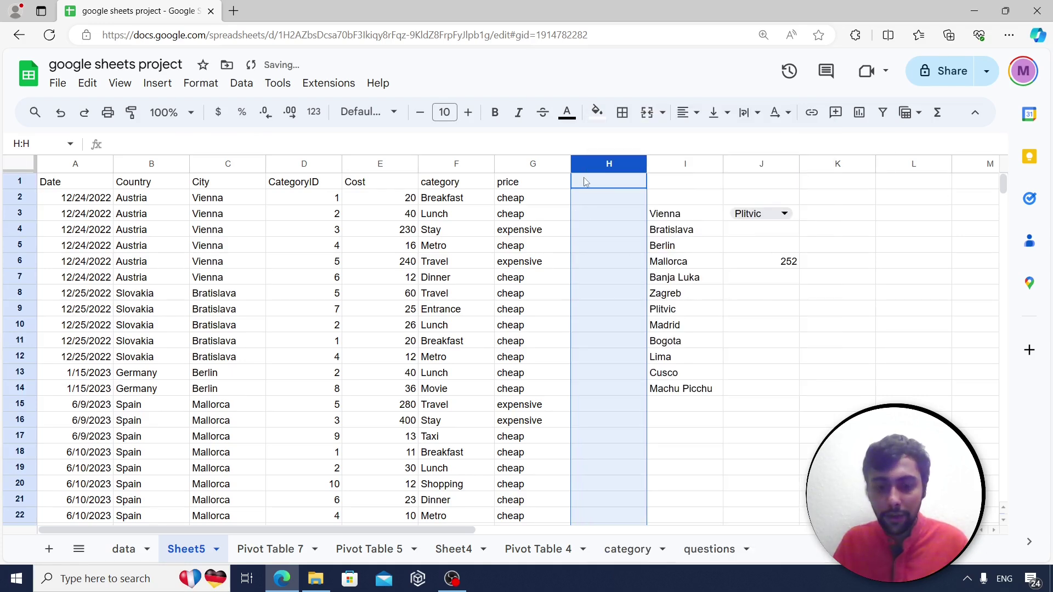
{"action": "type", "text": "month"}
{"action": "key", "text": "Return"}
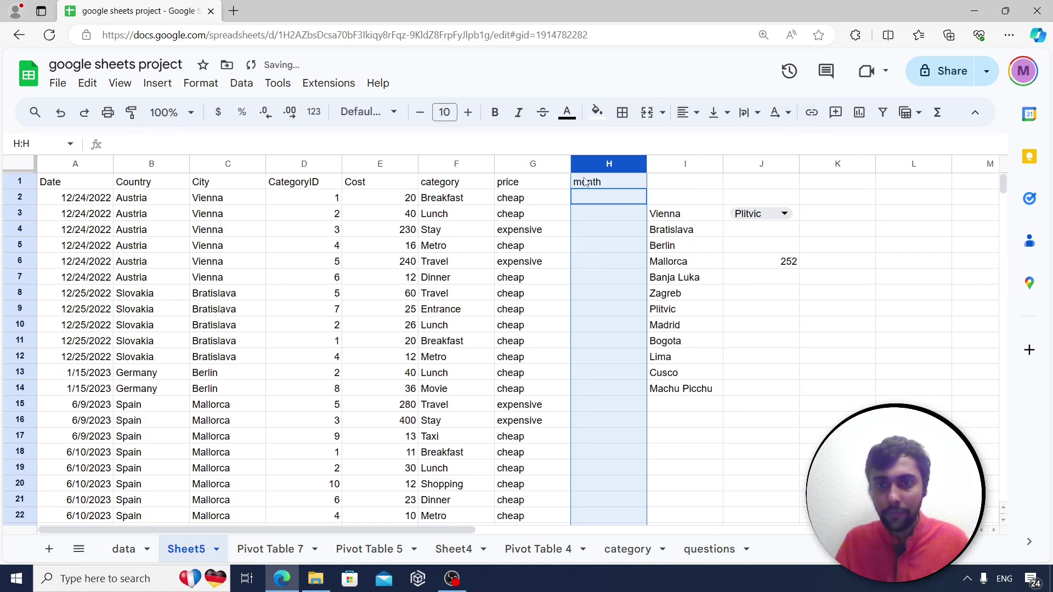
Enter a MONTH formula in H2 for the date in A2 and fill it down the month column.
{"action": "type", "text": "=mont"}
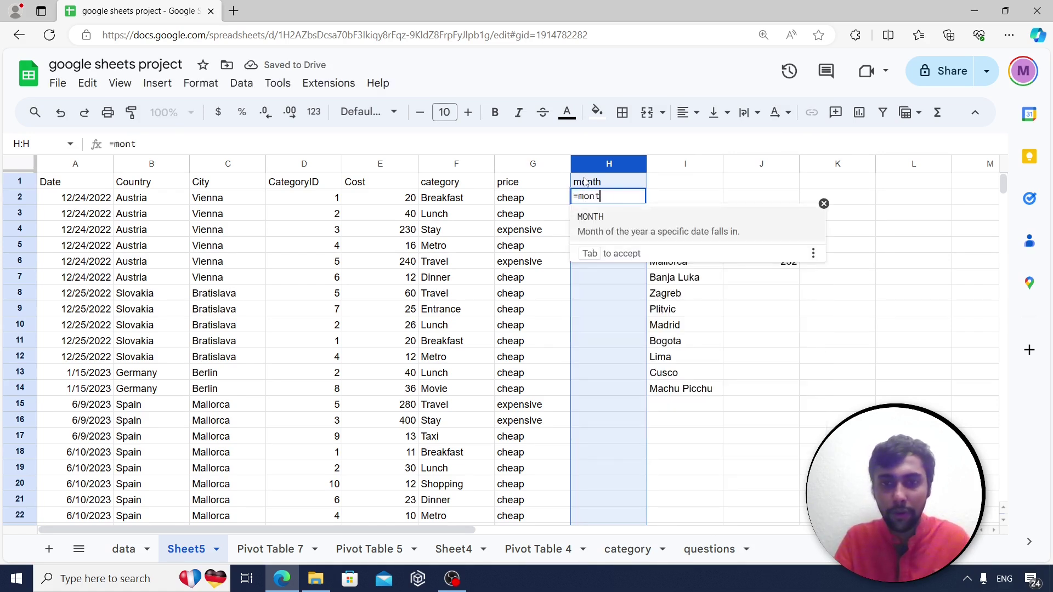
{"action": "type", "text": "h("}
{"action": "key", "text": "Left"}
{"action": "key", "text": "Left"}
{"action": "key", "text": "Left"}
{"action": "key", "text": "Left"}
{"action": "key", "text": "Left"}
{"action": "key", "text": "Left"}
{"action": "key", "text": "Left"}
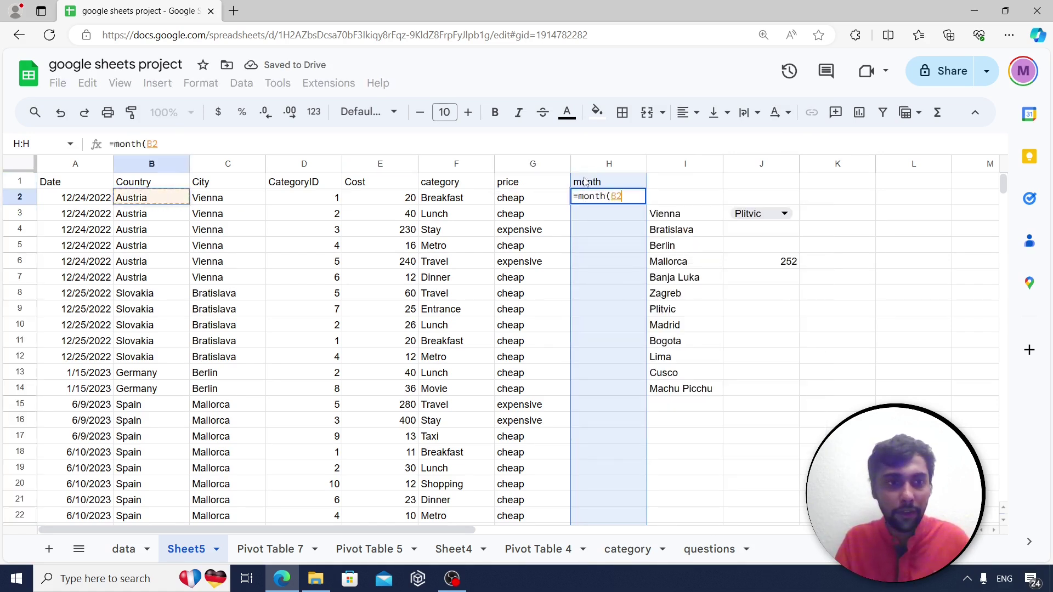
{"action": "key", "text": "Return"}
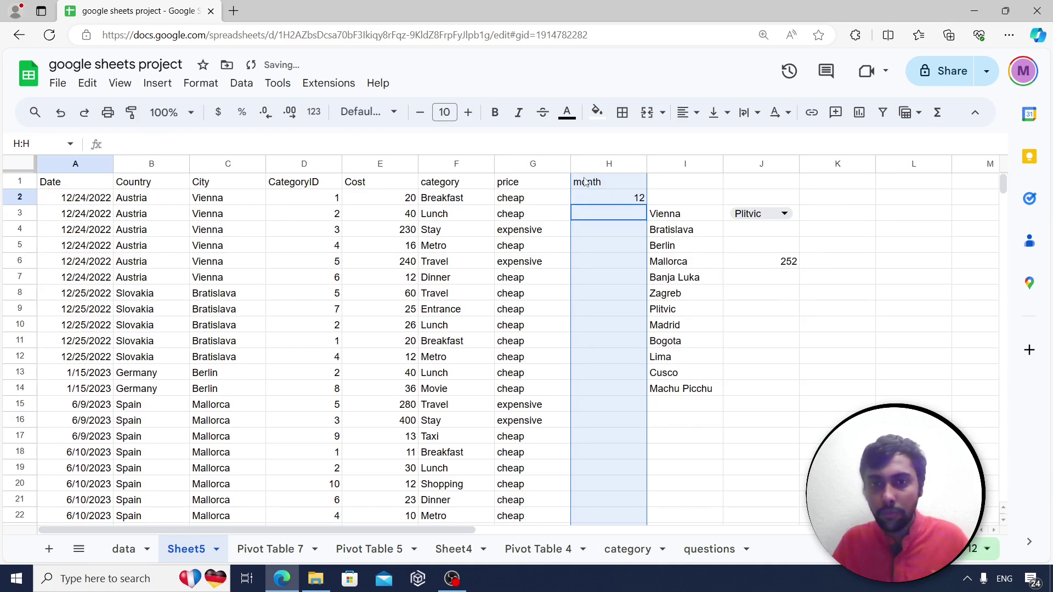
{"action": "left_click", "coordinate": [614, 199]}
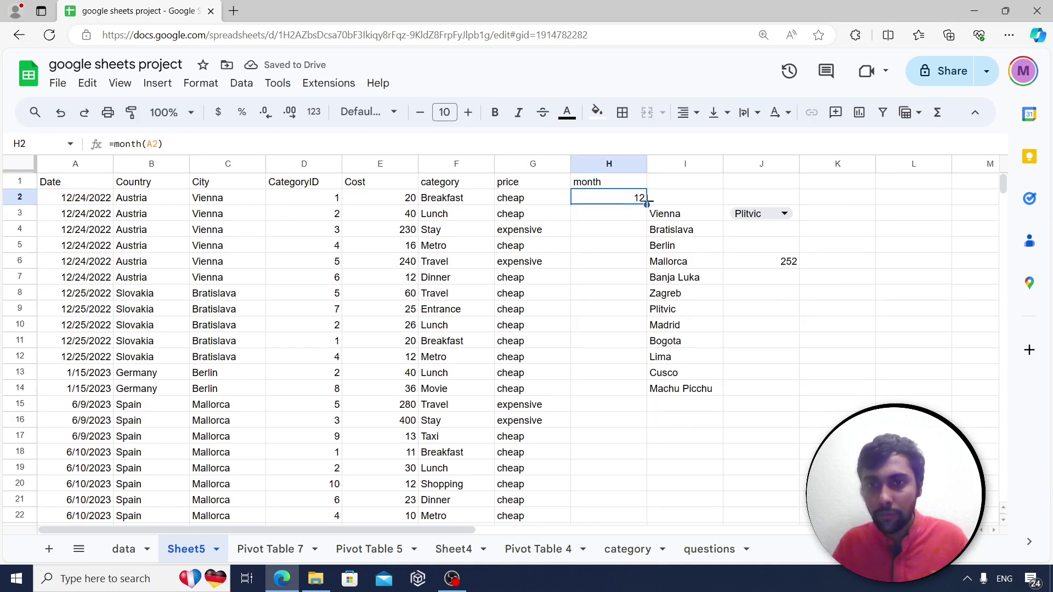
{"action": "double_click", "coordinate": [645, 204]}
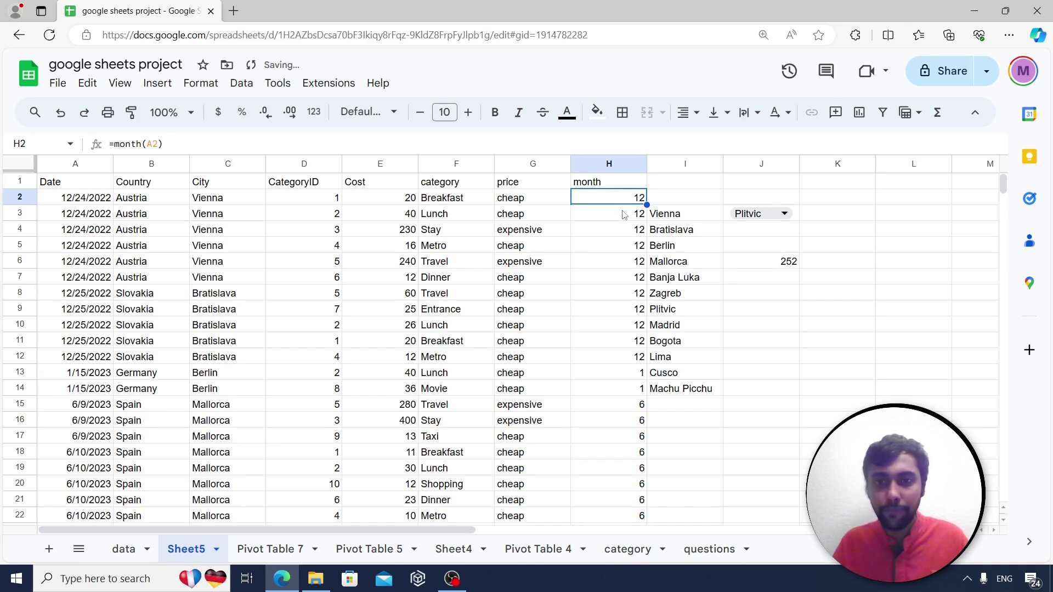
Count the unique months in K2 with a COUNTUNIQUE formula over H2:H128.
{"action": "key", "text": "Right"}
{"action": "key", "text": "Right"}
{"action": "key", "text": "Right"}
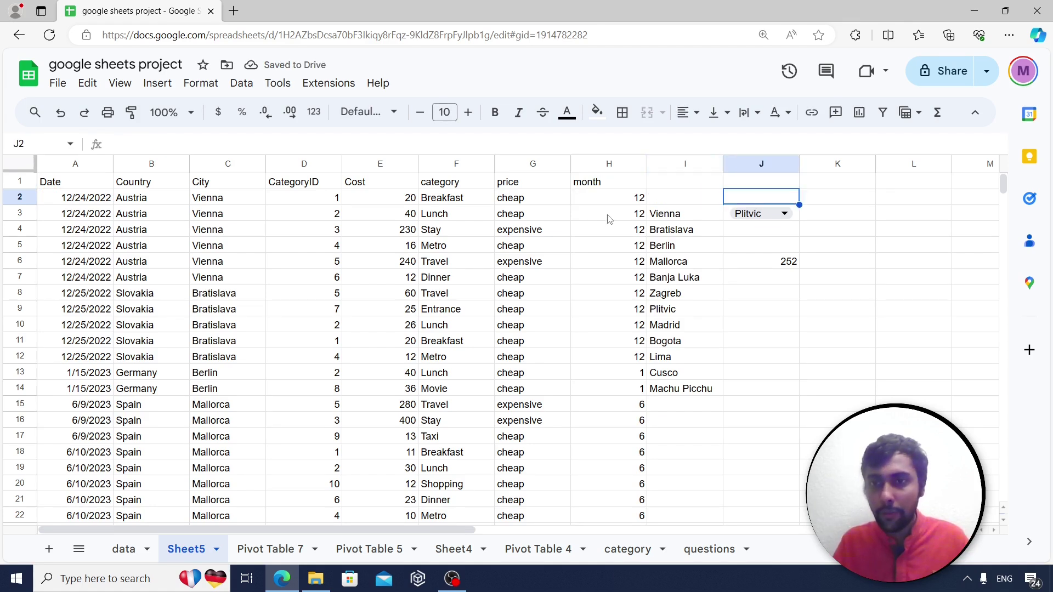
{"action": "type", "text": "="}
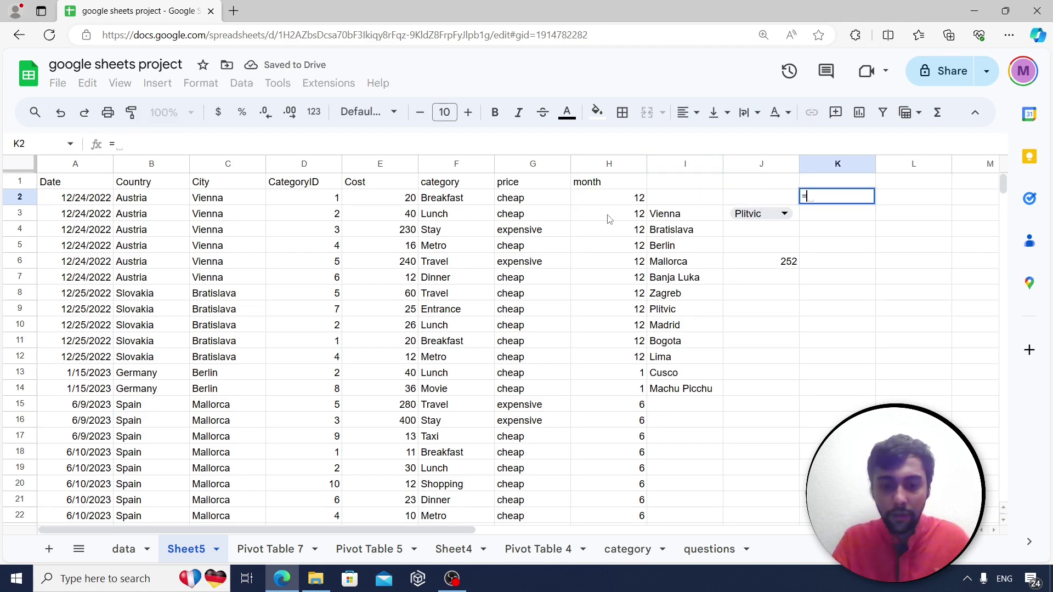
{"action": "type", "text": "countunqiu"}
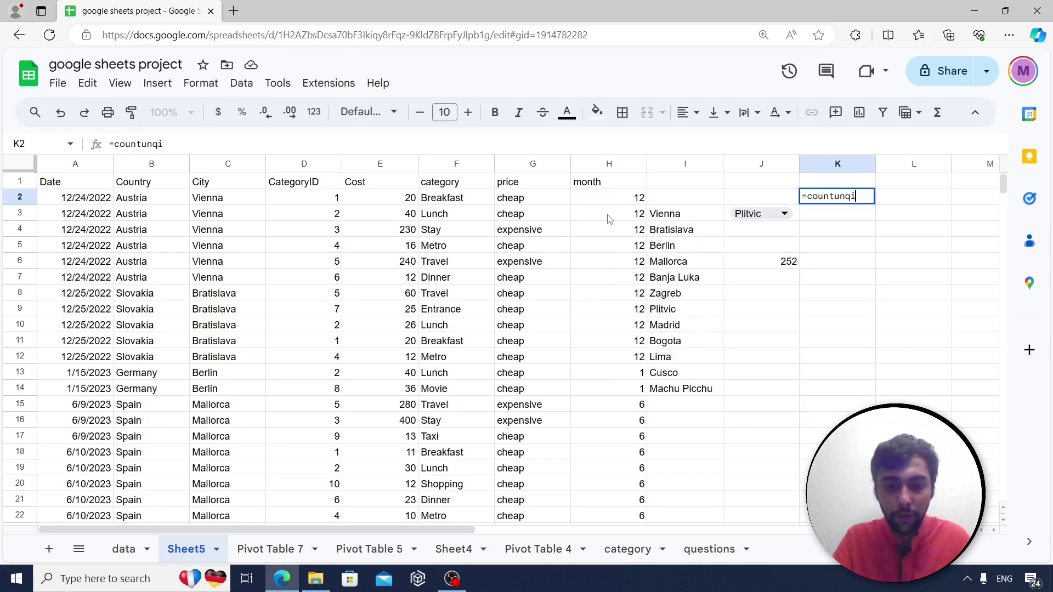
{"action": "key", "text": "BackSpace"}
{"action": "key", "text": "BackSpace"}
{"action": "key", "text": "BackSpace"}
{"action": "type", "text": "iq"}
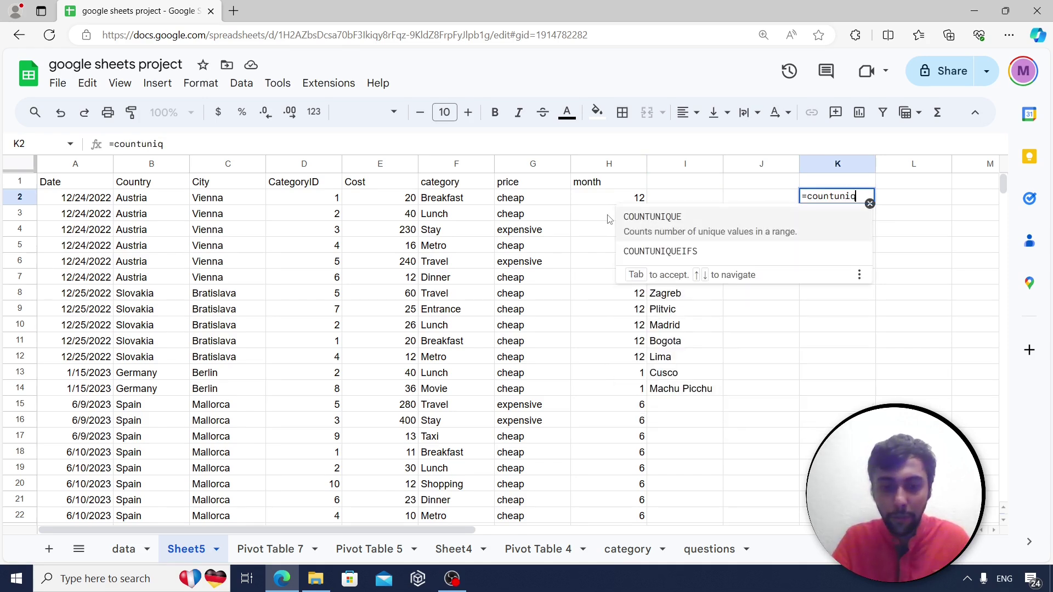
{"action": "type", "text": "ue("}
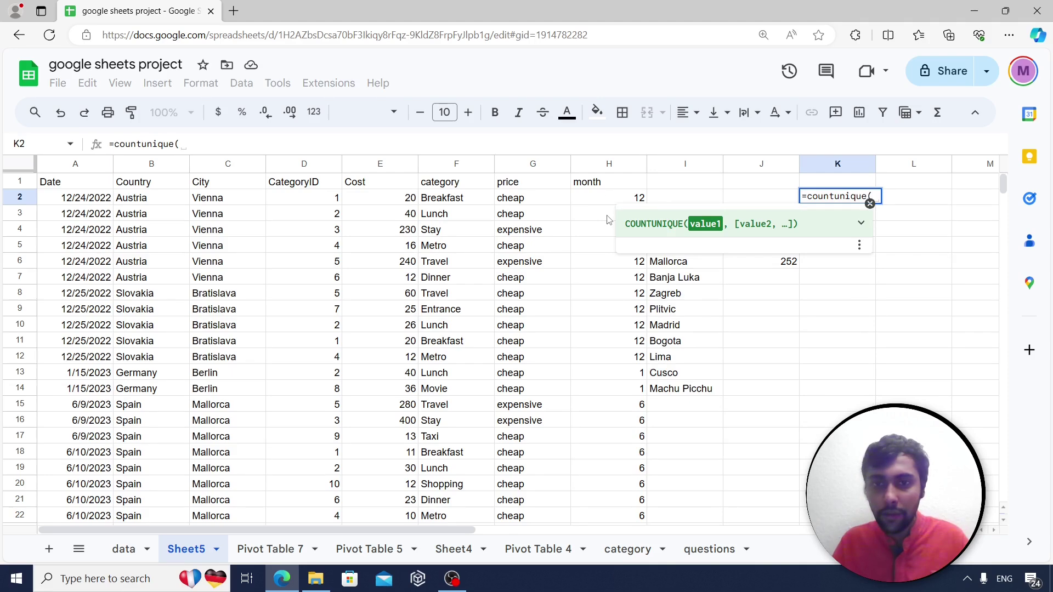
{"action": "left_click", "coordinate": [605, 206]}
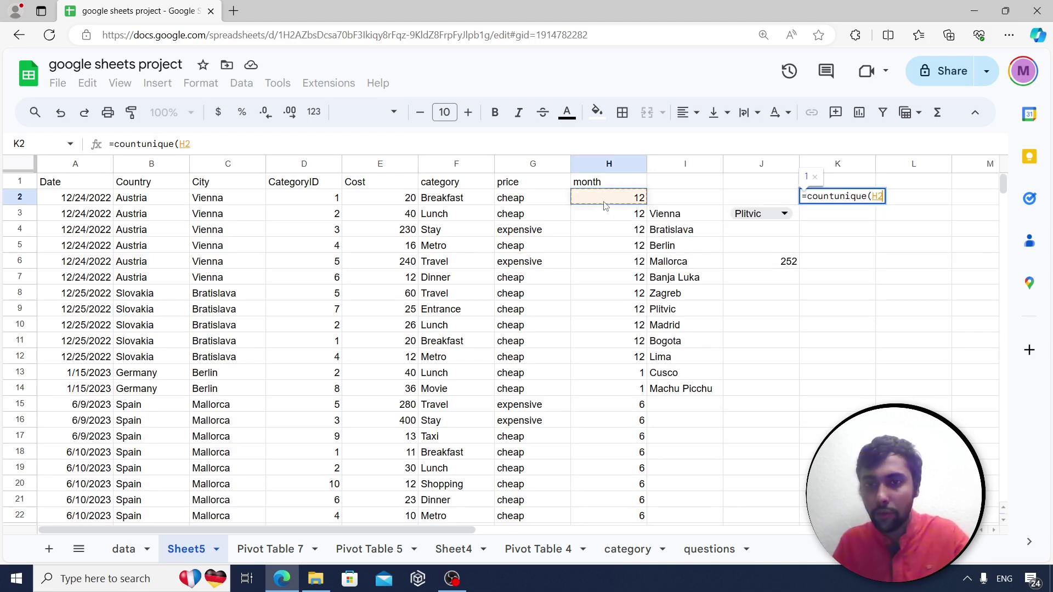
{"action": "key", "text": "ctrl+shift+Down"}
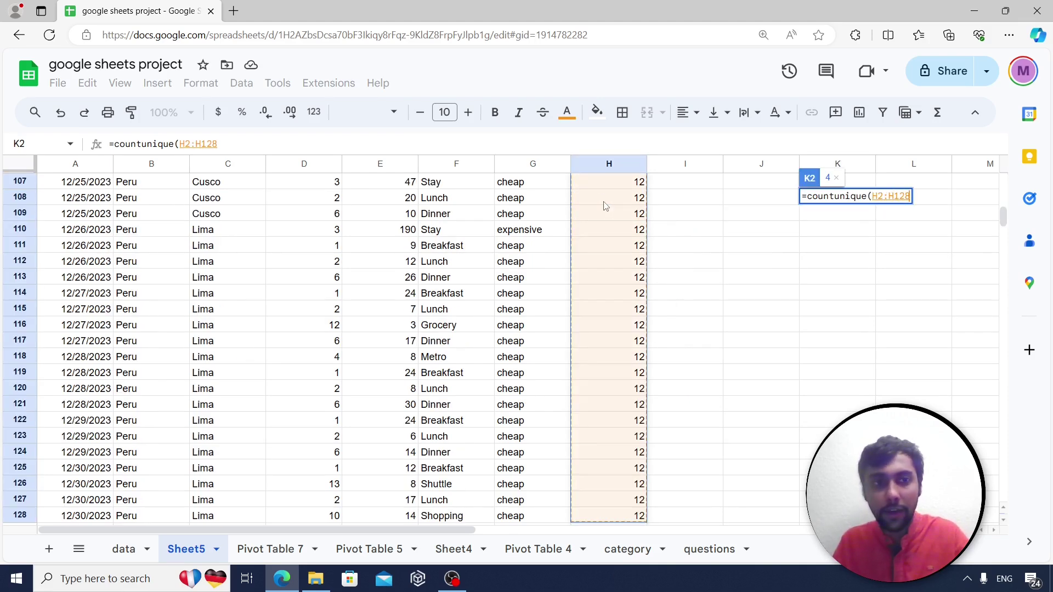
{"action": "type", "text": ")"}
{"action": "key", "text": "Return"}
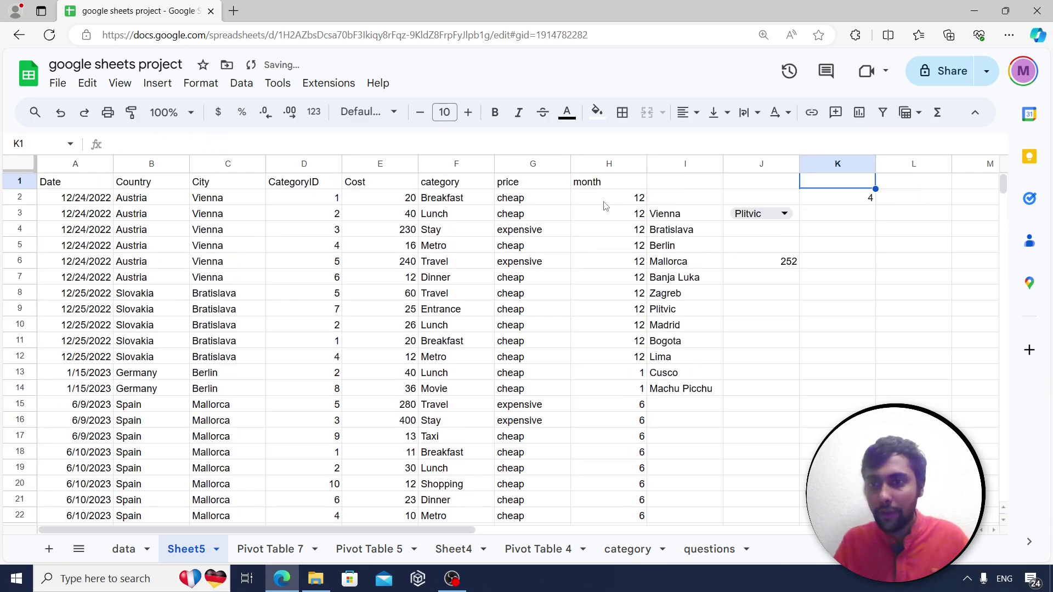
{"action": "key", "text": "Up"}
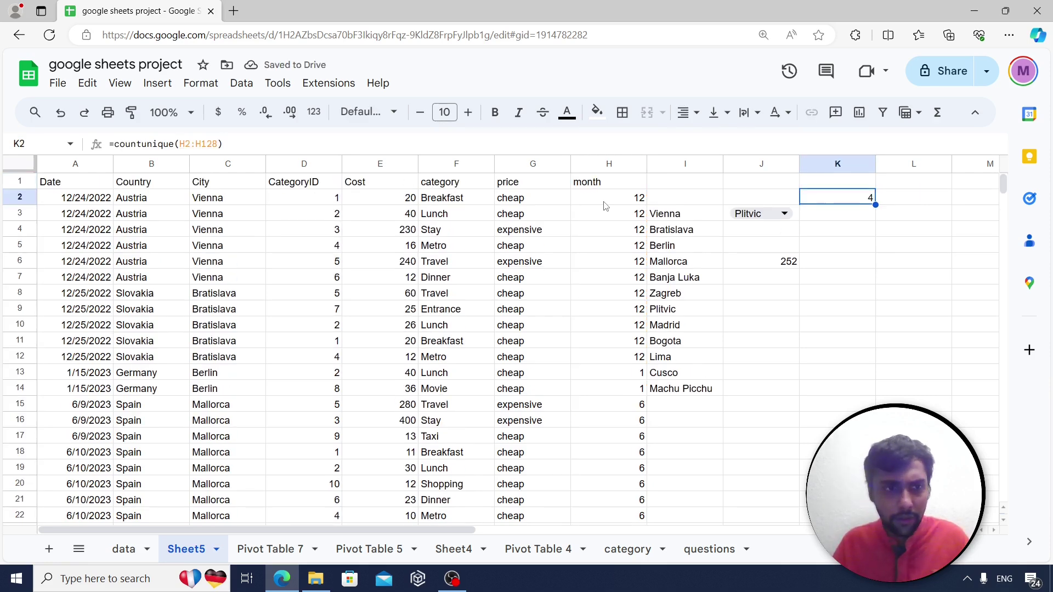
Check the month values down column H against the unique month count in K2.
{"action": "left_click", "coordinate": [575, 277]}
{"action": "scroll", "coordinate": [600, 351], "scroll_direction": "down", "scroll_amount": 8}
{"action": "scroll", "coordinate": [594, 366], "scroll_direction": "down", "scroll_amount": 9}
{"action": "scroll", "coordinate": [592, 386], "scroll_direction": "down", "scroll_amount": 11}
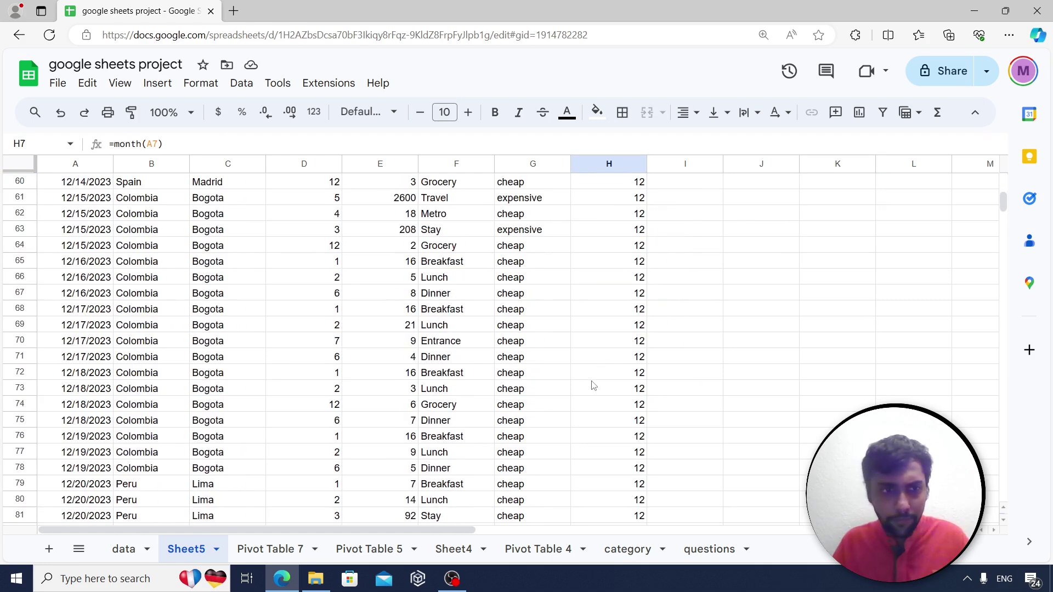
{"action": "scroll", "coordinate": [699, 392], "scroll_direction": "down", "scroll_amount": 7}
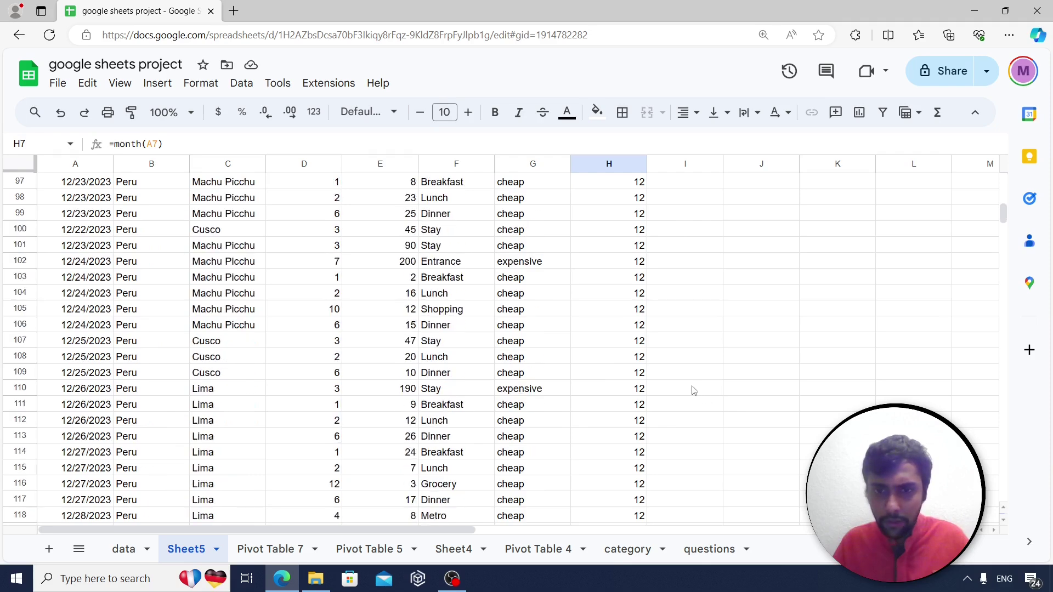
{"action": "scroll", "coordinate": [650, 400], "scroll_direction": "up", "scroll_amount": 8}
{"action": "scroll", "coordinate": [642, 379], "scroll_direction": "up", "scroll_amount": 16}
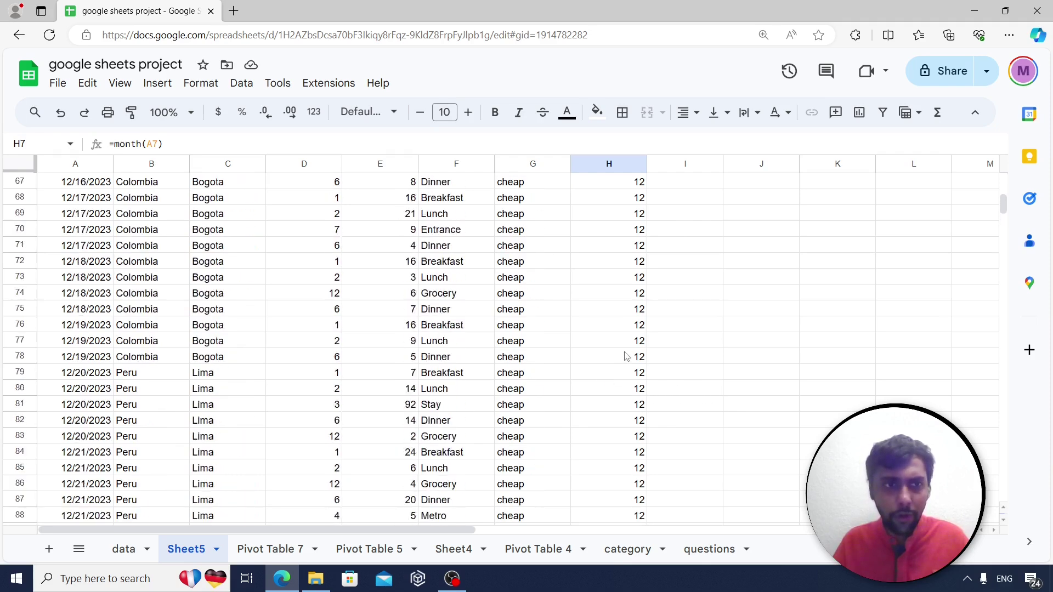
{"action": "scroll", "coordinate": [626, 357], "scroll_direction": "up", "scroll_amount": 7}
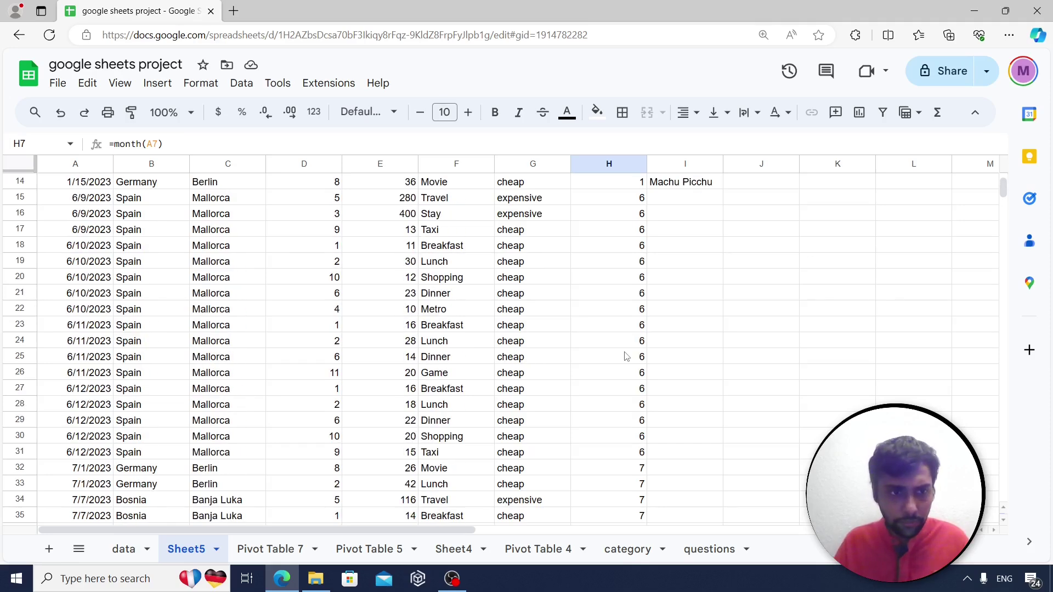
{"action": "scroll", "coordinate": [608, 347], "scroll_direction": "up", "scroll_amount": 3}
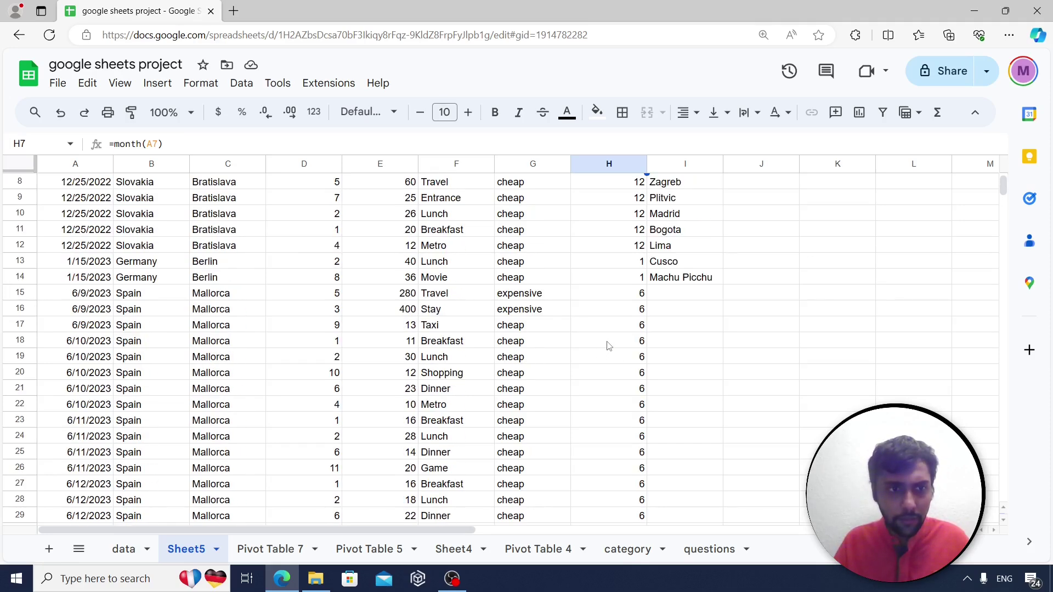
{"action": "scroll", "coordinate": [609, 345], "scroll_direction": "up", "scroll_amount": 1}
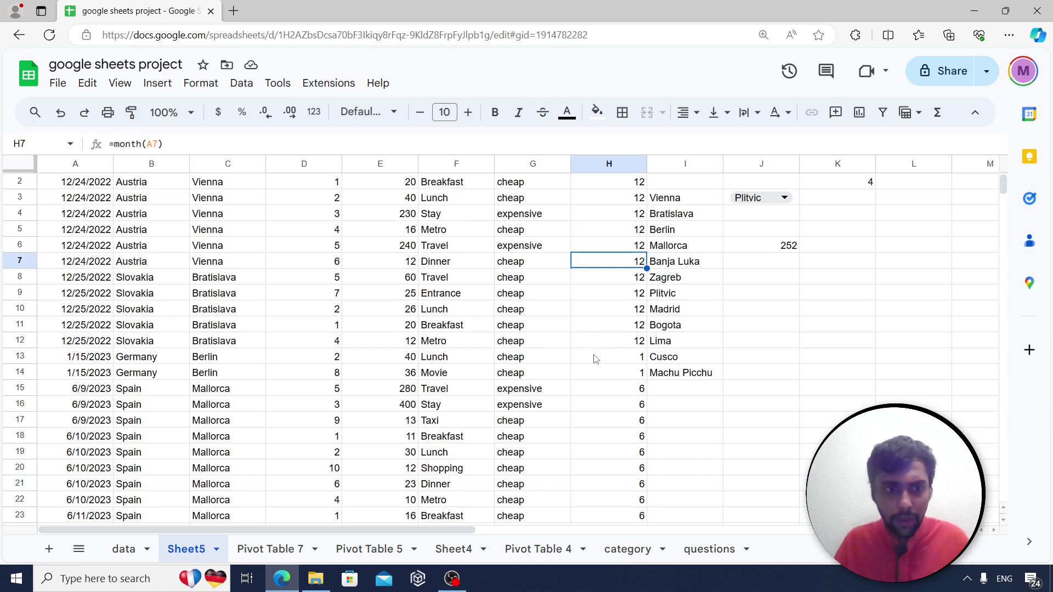
{"action": "scroll", "coordinate": [606, 353], "scroll_direction": "up", "scroll_amount": 1}
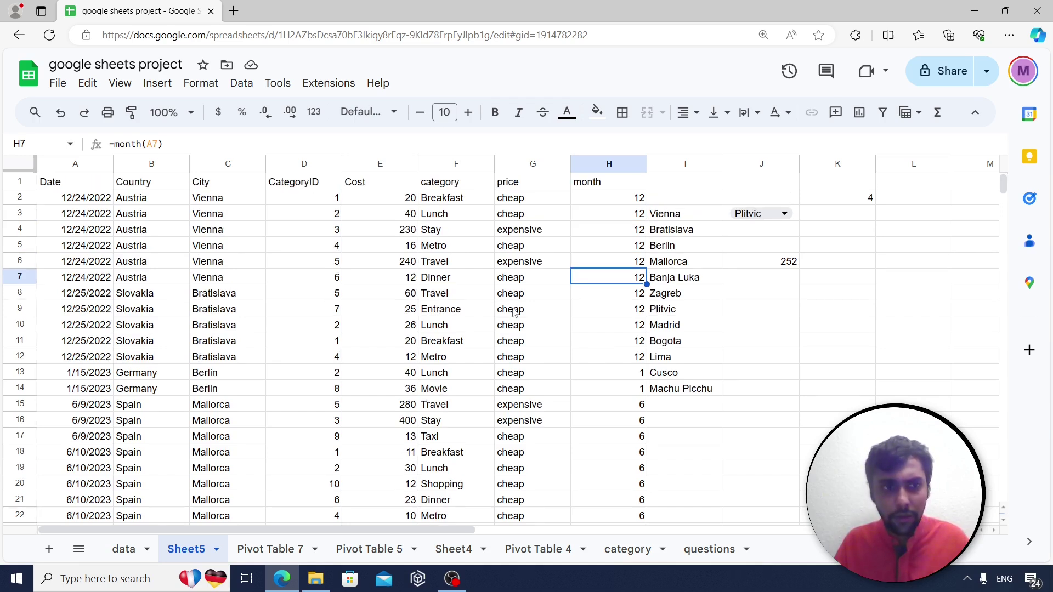
{"action": "left_click", "coordinate": [858, 203]}
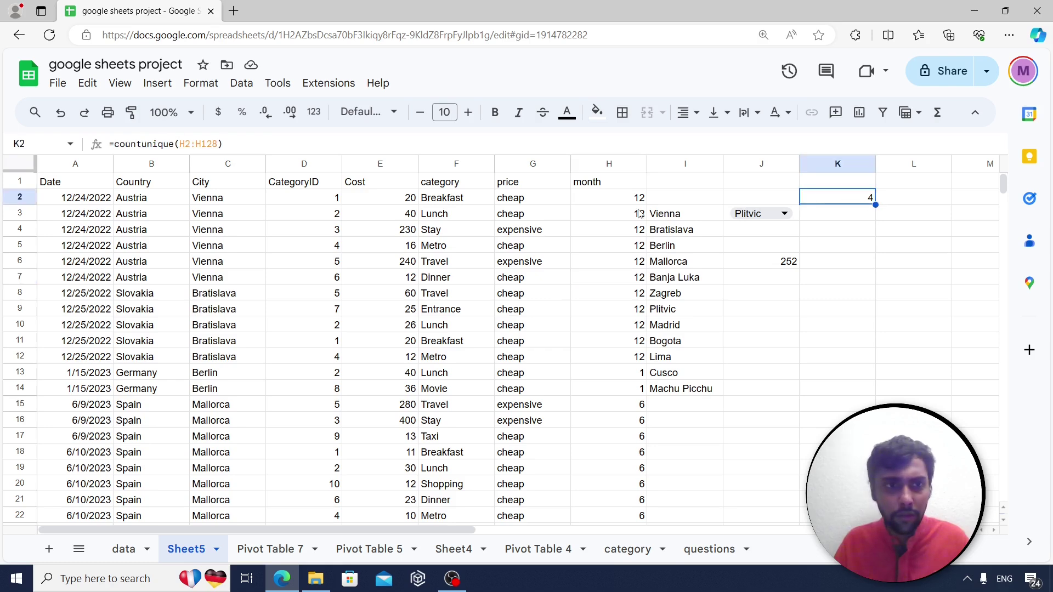
{"action": "scroll", "coordinate": [605, 288], "scroll_direction": "down", "scroll_amount": 15}
{"action": "scroll", "coordinate": [597, 334], "scroll_direction": "down", "scroll_amount": 18}
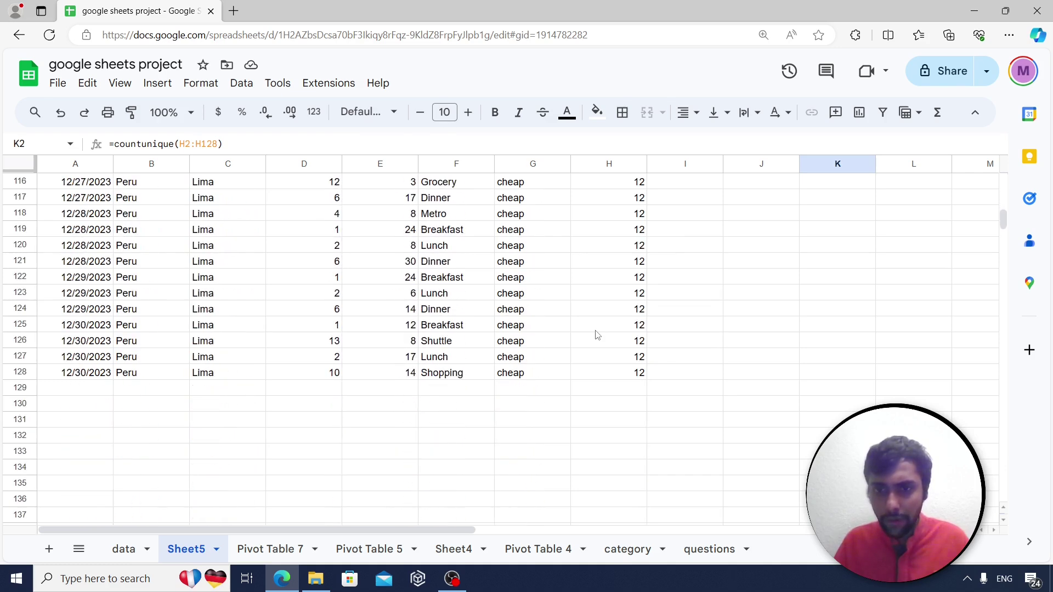
{"action": "left_click_drag", "start_coordinate": [1003, 219], "coordinate": [942, 166]}
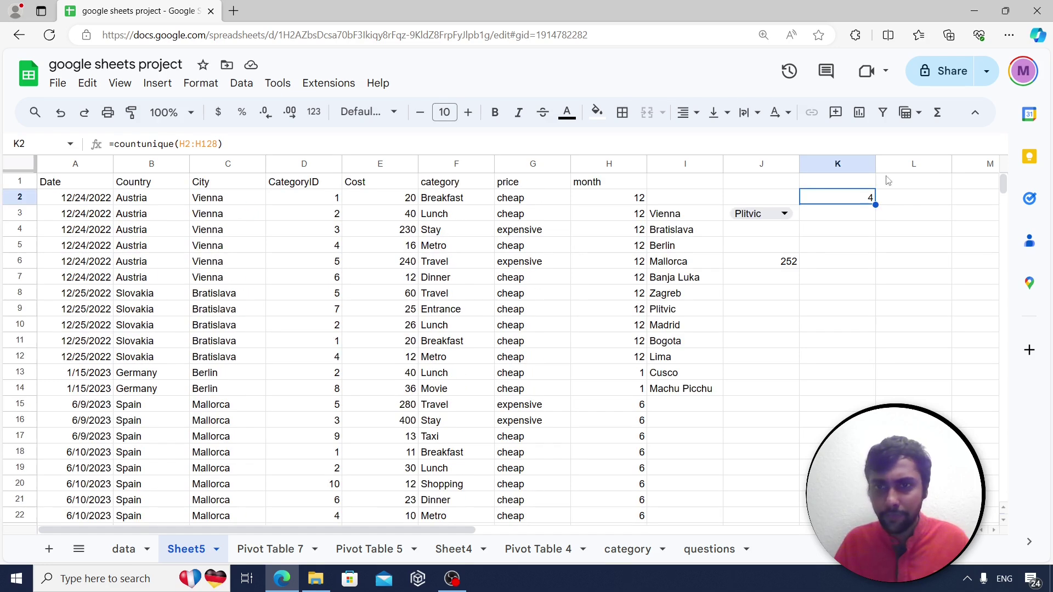
Read the question about the country and category cost grid in row 20 of the questions sheet and go to the data sheet.
{"action": "left_click", "coordinate": [709, 549]}
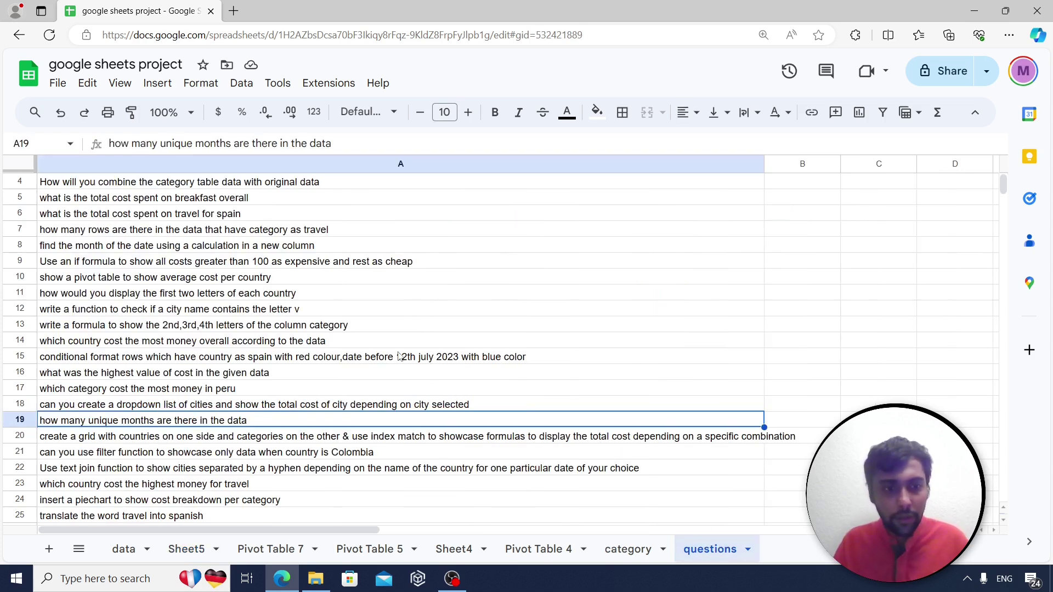
{"action": "left_click", "coordinate": [346, 439]}
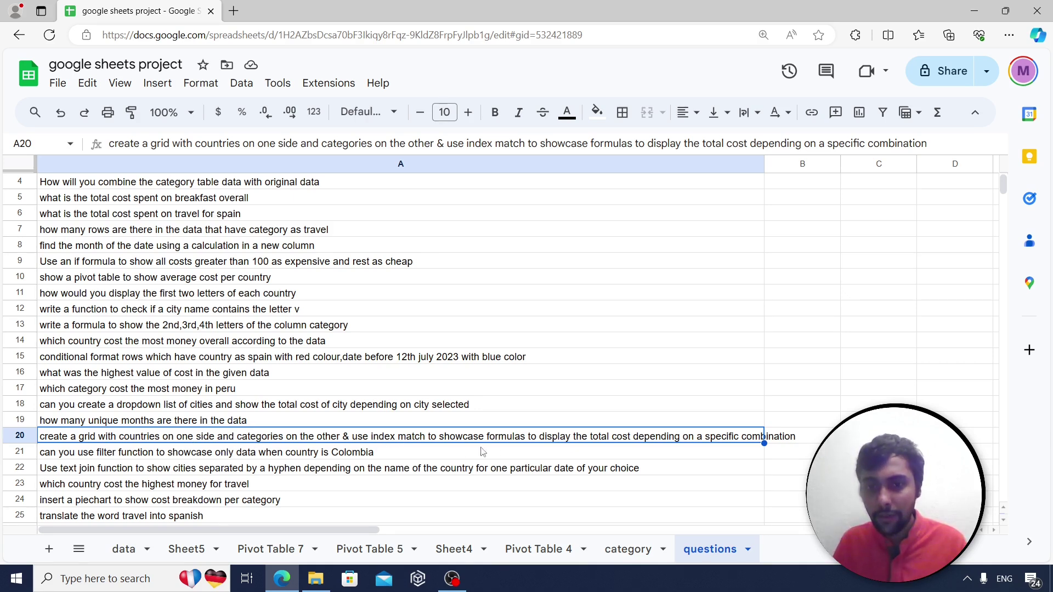
{"action": "left_click", "coordinate": [125, 550]}
{"action": "left_click", "coordinate": [268, 233]}
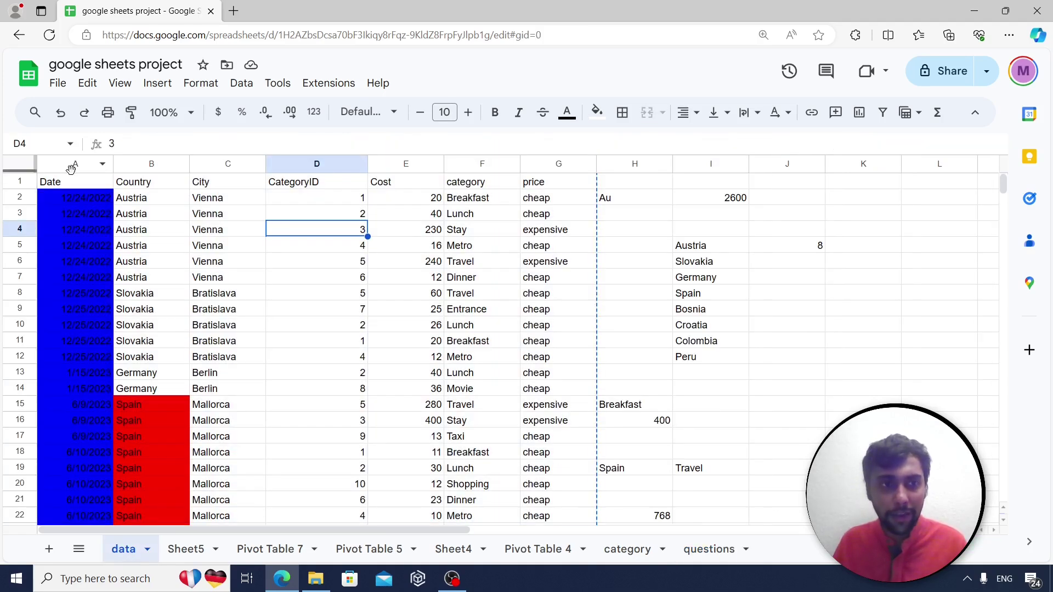
Insert a pivot table on a new sheet from columns A:G of the data sheet.
{"action": "left_click_drag", "start_coordinate": [75, 163], "coordinate": [558, 163]}
{"action": "left_click", "coordinate": [157, 82]}
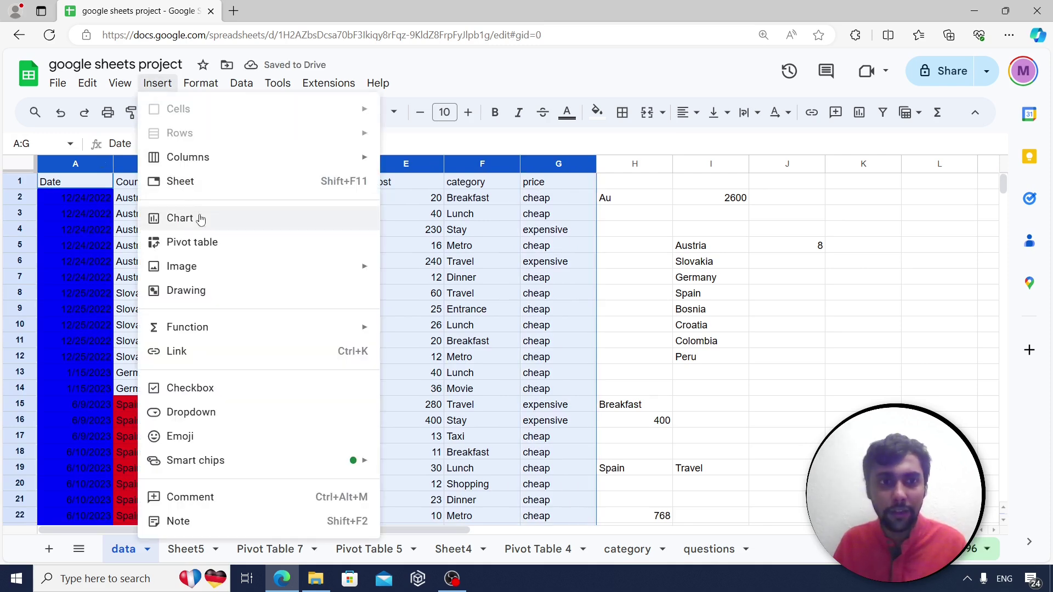
{"action": "left_click", "coordinate": [196, 242]}
{"action": "left_click", "coordinate": [604, 402]}
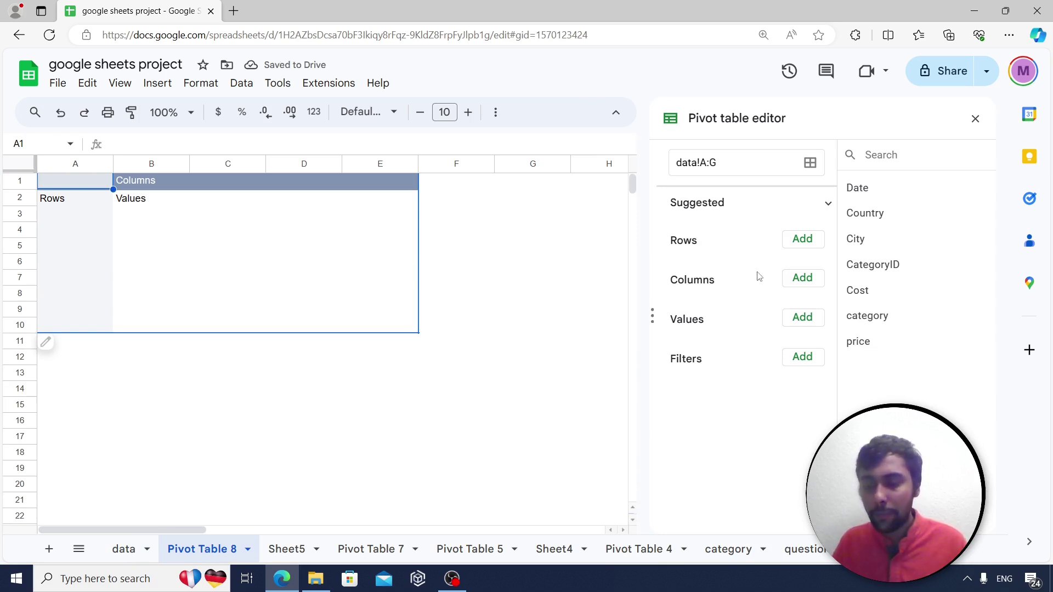
Set up the pivot table with Country as rows, category as columns and the sum of Cost as values, and close its editor.
{"action": "left_click", "coordinate": [812, 240]}
{"action": "left_click", "coordinate": [831, 319]}
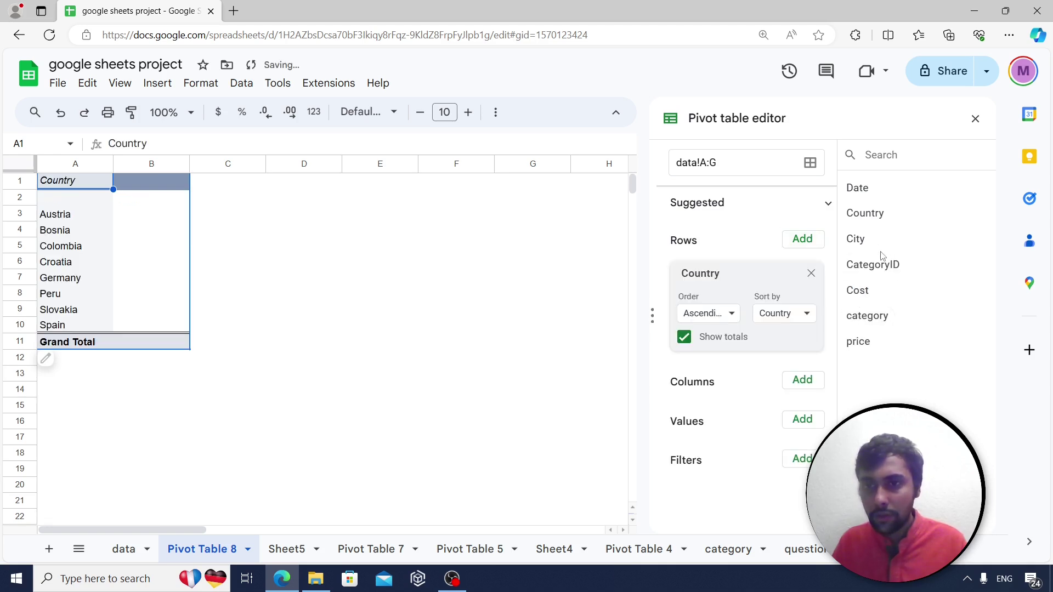
{"action": "left_click", "coordinate": [812, 380]}
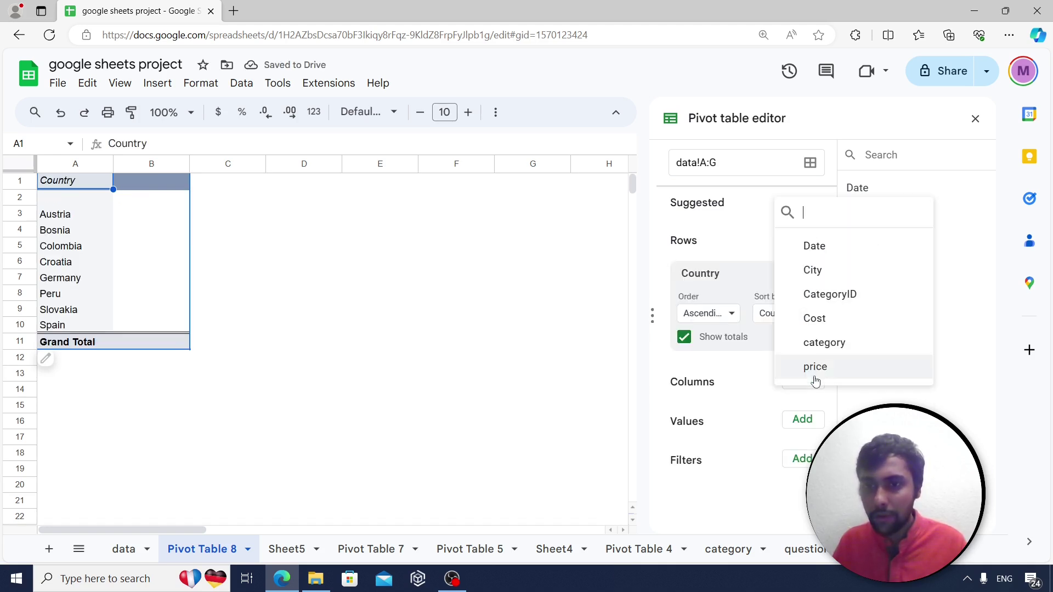
{"action": "left_click", "coordinate": [833, 342]}
{"action": "scroll", "coordinate": [817, 396], "scroll_direction": "down", "scroll_amount": 1}
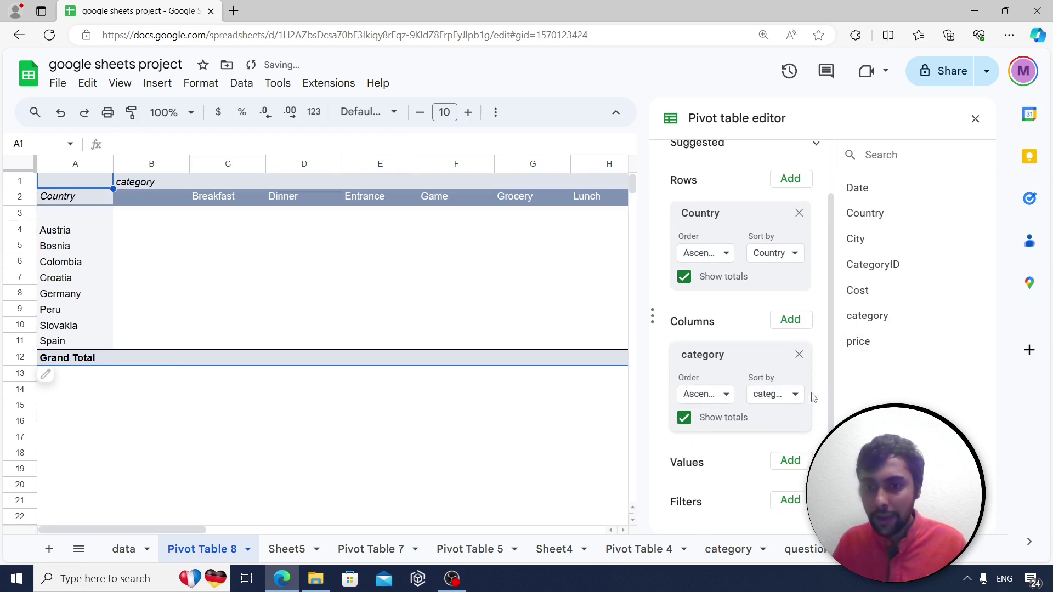
{"action": "left_click", "coordinate": [792, 453]}
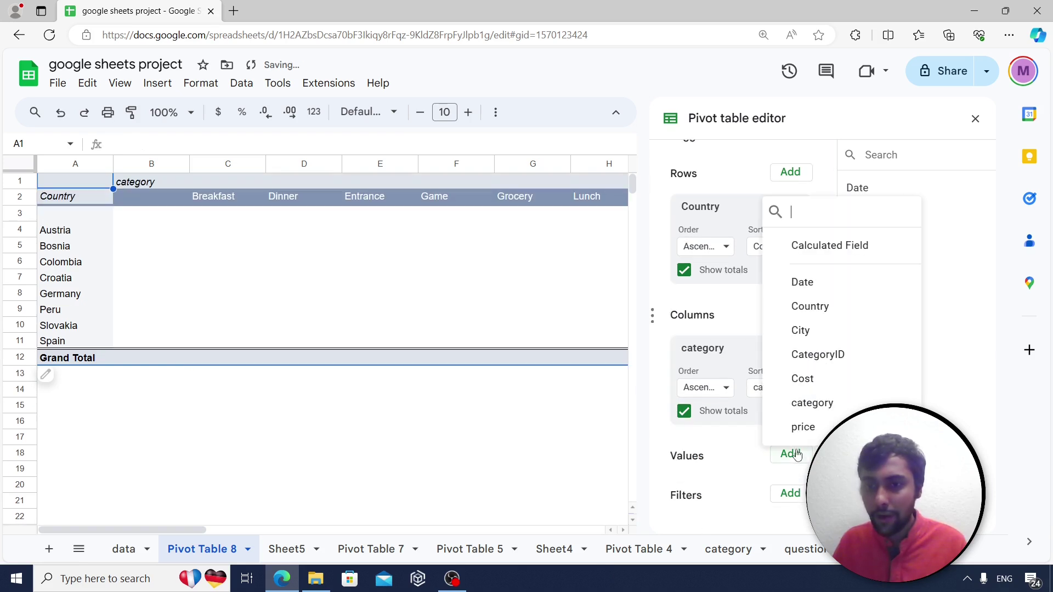
{"action": "left_click", "coordinate": [845, 377]}
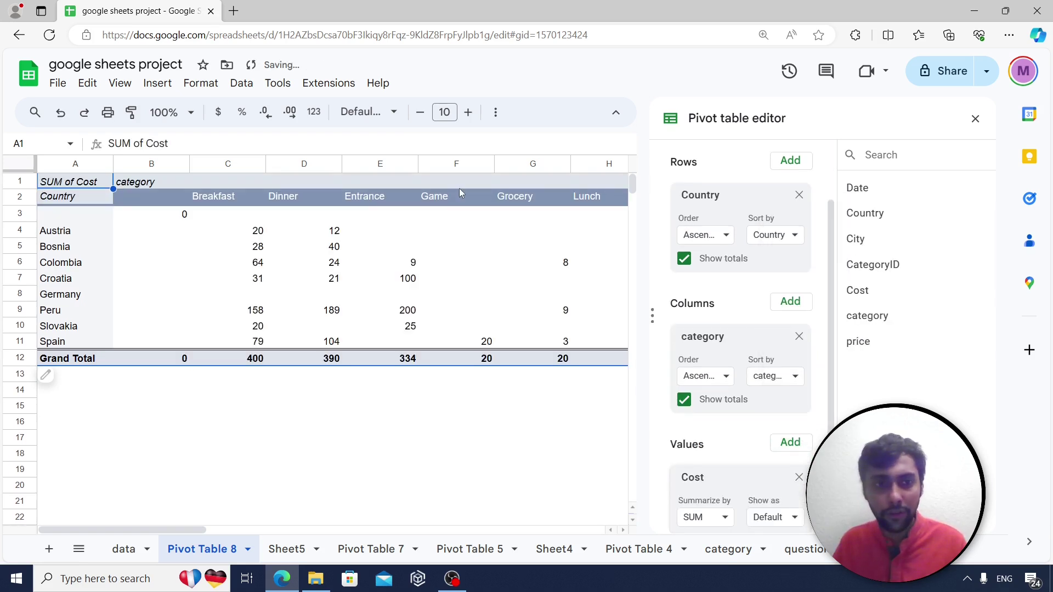
{"action": "left_click", "coordinate": [976, 120]}
{"action": "left_click_drag", "start_coordinate": [446, 527], "coordinate": [386, 531]}
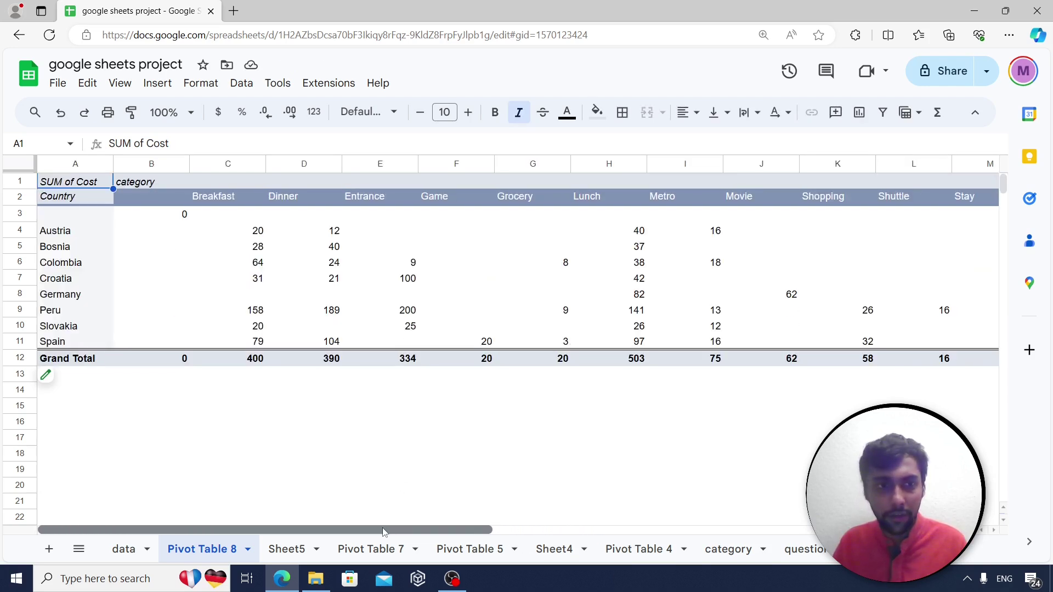
Enter Austria as the lookup country in cell B17 below the pivot table.
{"action": "left_click", "coordinate": [198, 423]}
{"action": "key", "text": "Left"}
{"action": "key", "text": "Down"}
{"action": "key", "text": "Right"}
{"action": "key", "text": "Up"}
{"action": "key", "text": "Left"}
{"action": "key", "text": "Down"}
{"action": "key", "text": "Right"}
{"action": "key", "text": "Left"}
{"action": "type", "text": "A"}
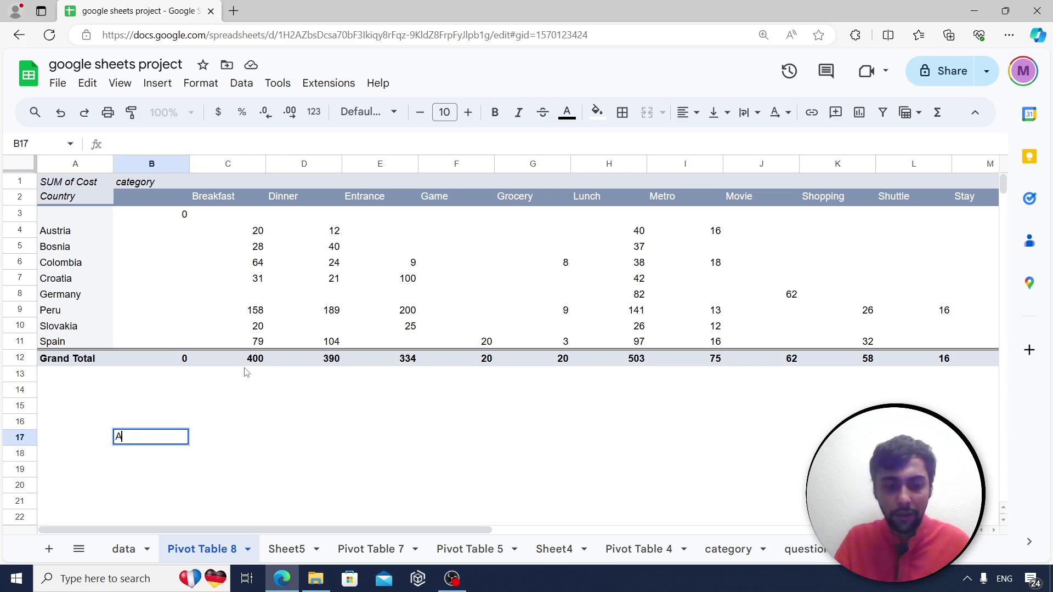
{"action": "type", "text": "ustria"}
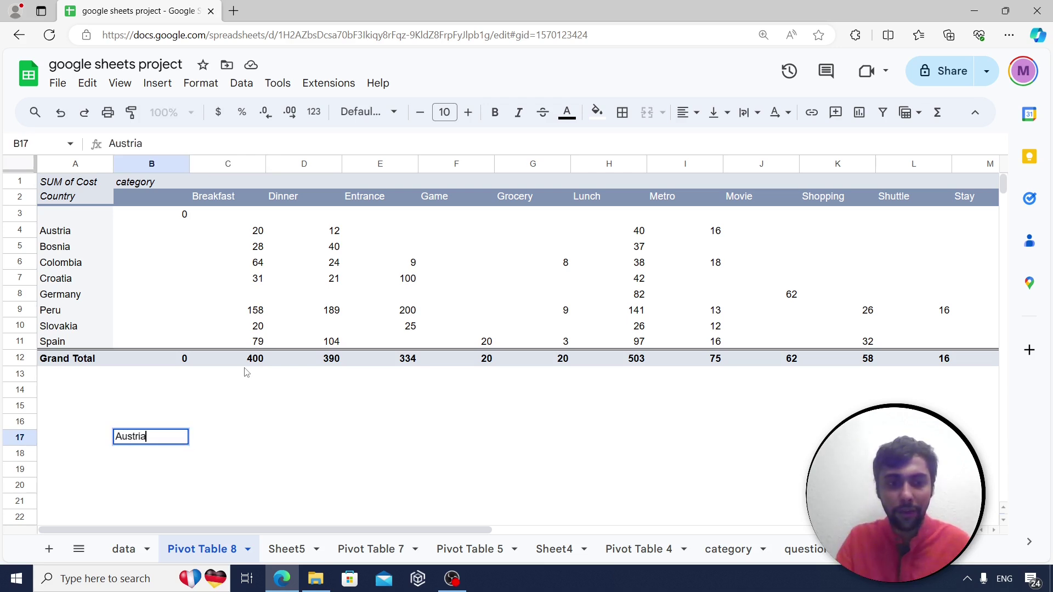
{"action": "key", "text": "Return"}
Enter Dinner as the lookup category in C16 and locate Austria's dinner cost in the pivot table.
{"action": "key", "text": "Right"}
{"action": "key", "text": "Up"}
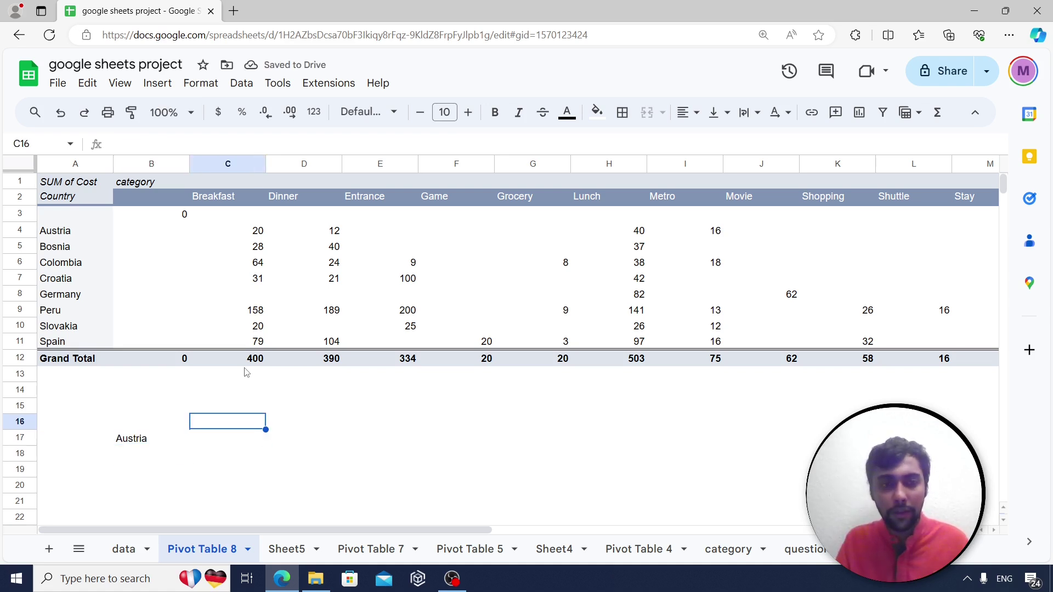
{"action": "type", "text": "Dinner"}
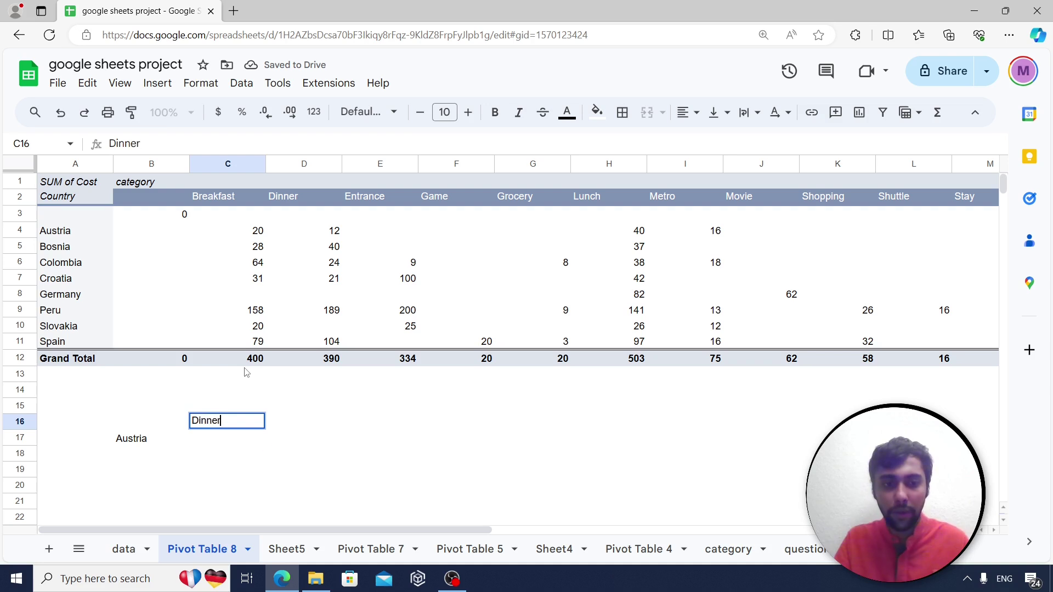
{"action": "key", "text": "Return"}
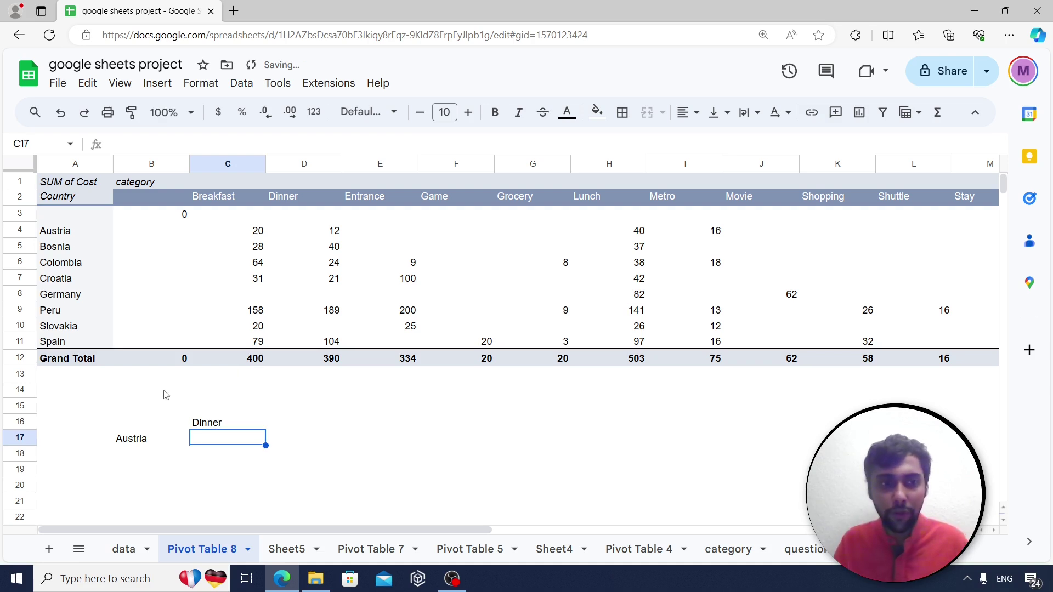
{"action": "left_click", "coordinate": [334, 230]}
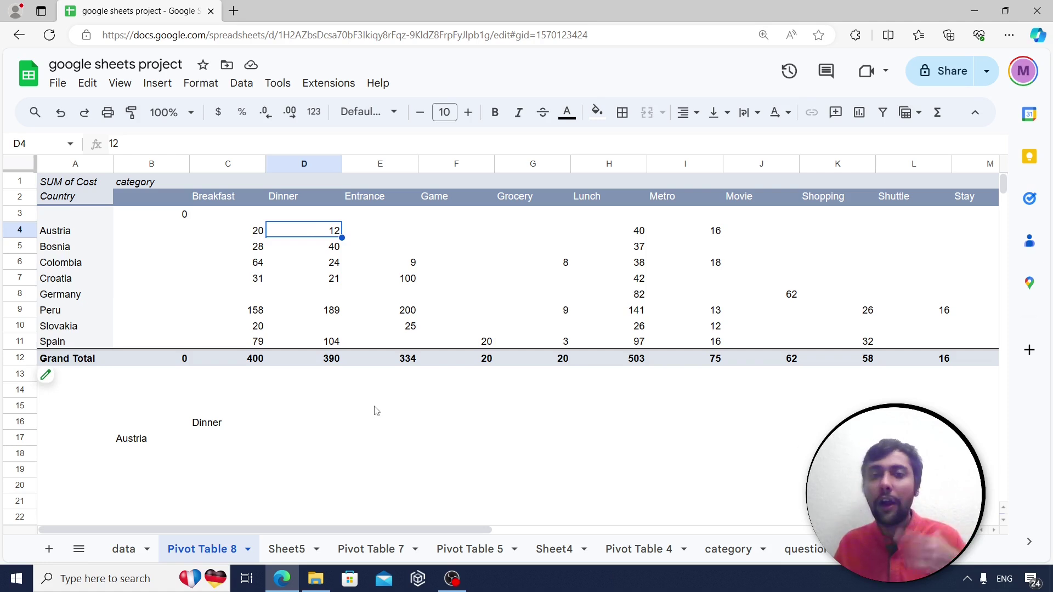
{"action": "left_click", "coordinate": [216, 441]}
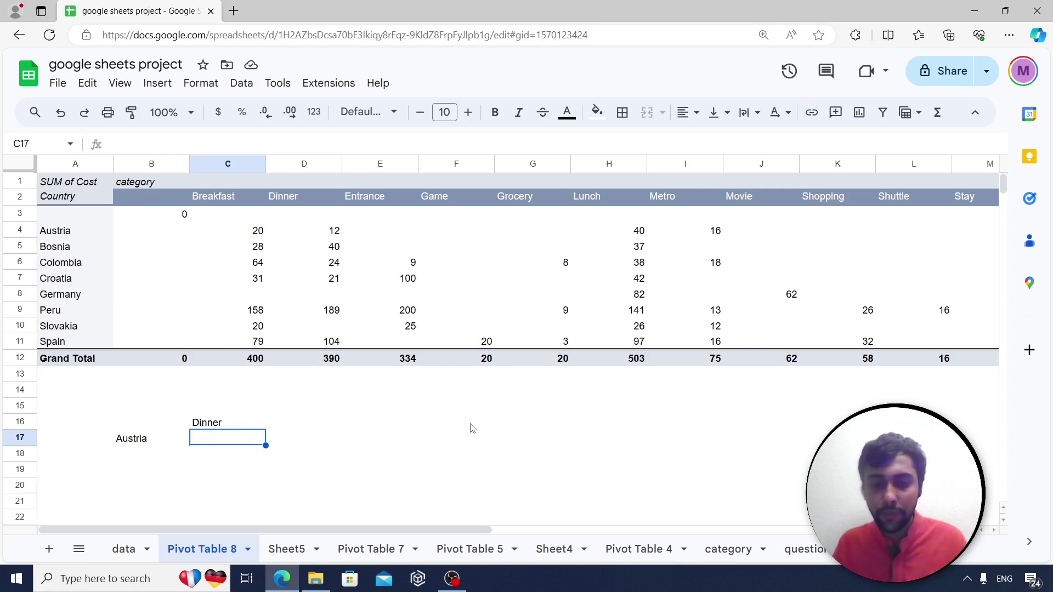
Enter =match(B17,A4:A11) in B19 to find the lookup country's position in the country list.
{"action": "key", "text": "Down"}
{"action": "key", "text": "Left"}
{"action": "key", "text": "Down"}
{"action": "key", "text": "Right"}
{"action": "key", "text": "Up"}
{"action": "key", "text": "Left"}
{"action": "key", "text": "Down"}
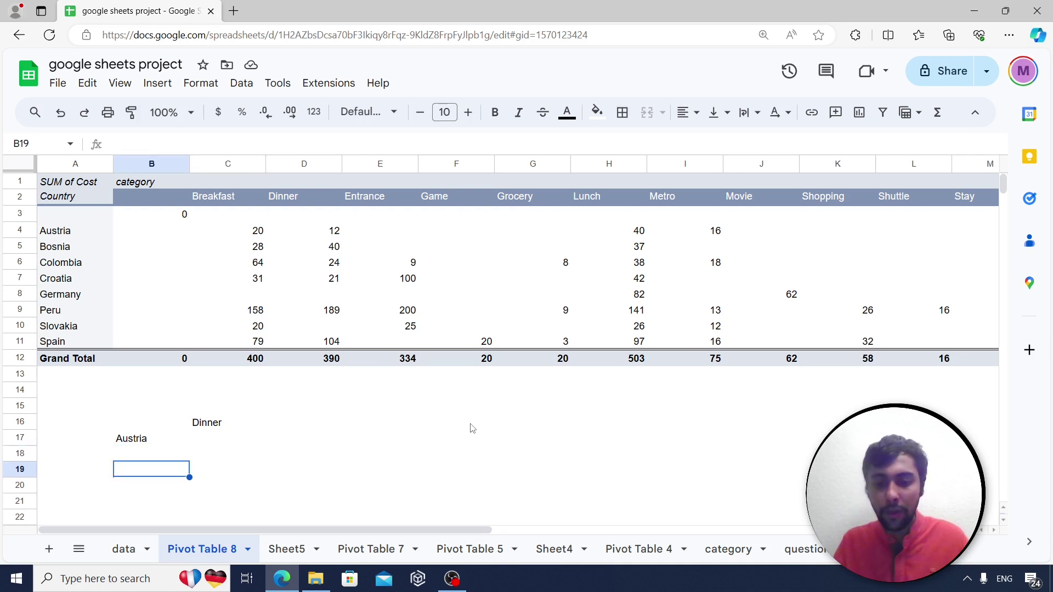
{"action": "type", "text": "=match("}
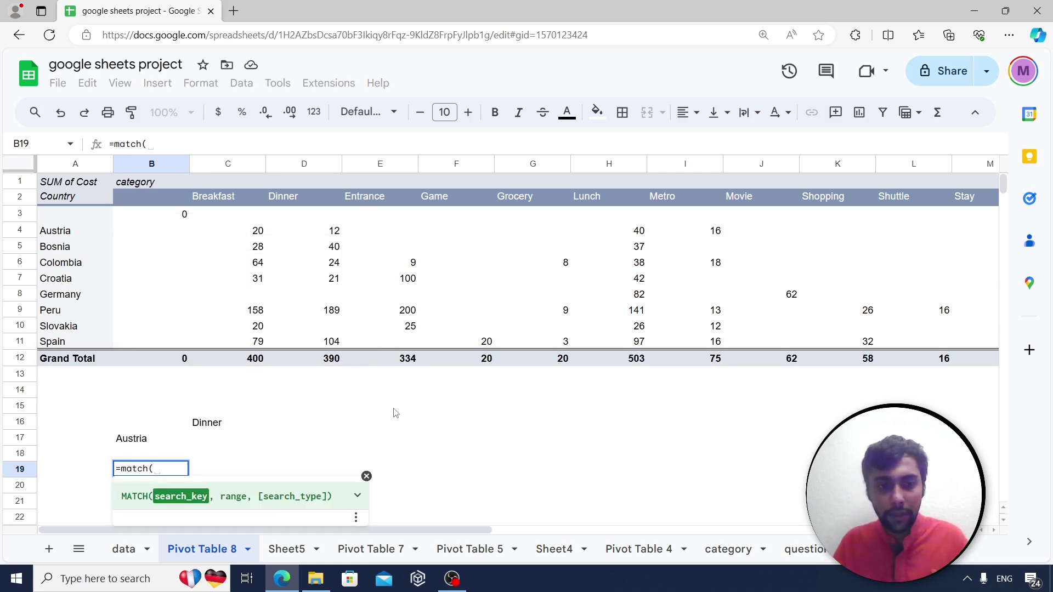
{"action": "left_click", "coordinate": [142, 440]}
{"action": "type", "text": ","}
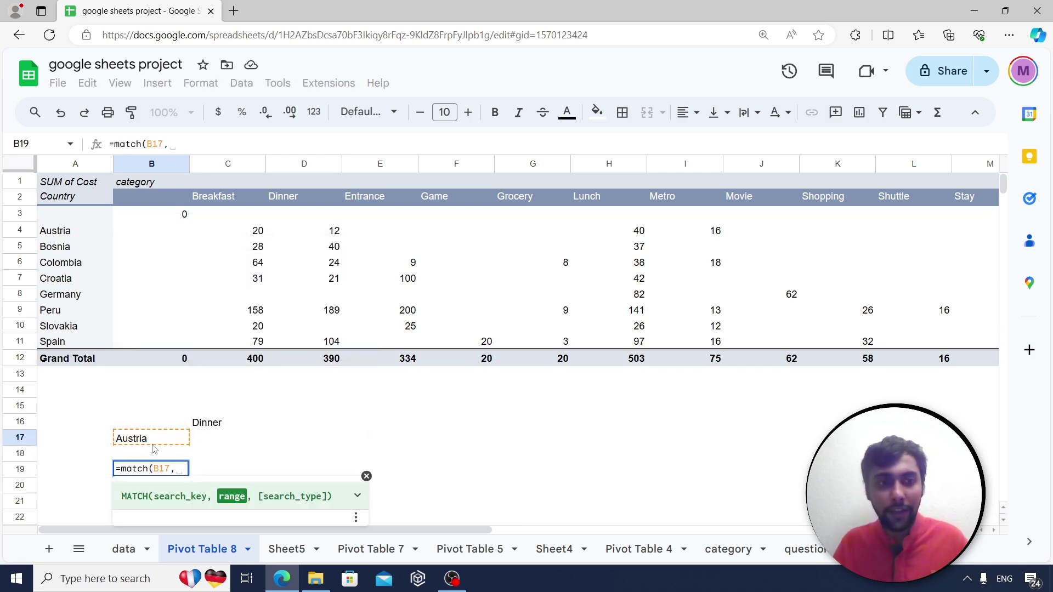
{"action": "left_click_drag", "start_coordinate": [75, 231], "coordinate": [76, 343]}
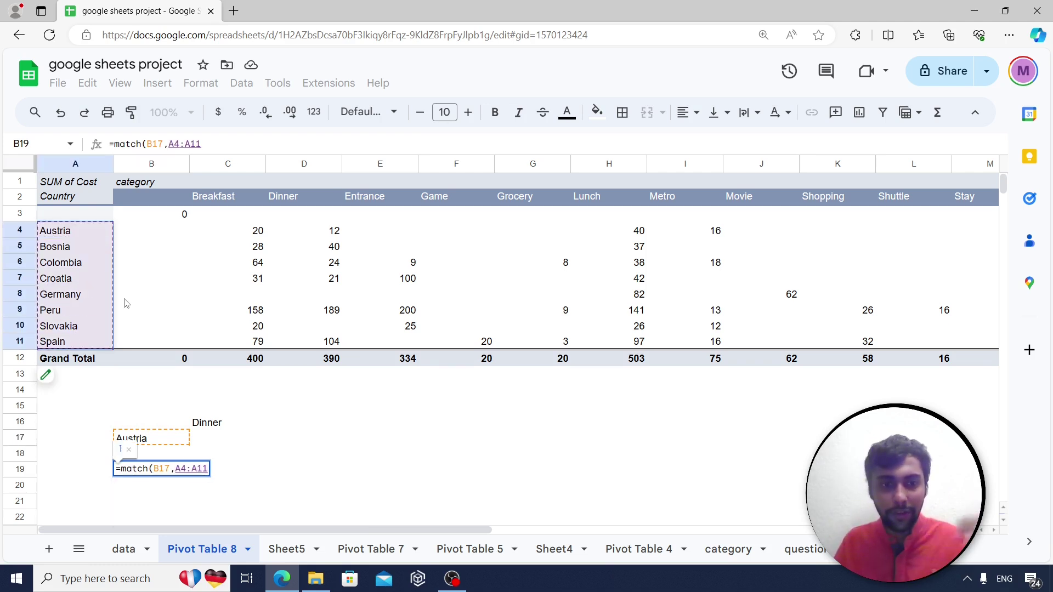
{"action": "type", "text": ")"}
{"action": "key", "text": "Return"}
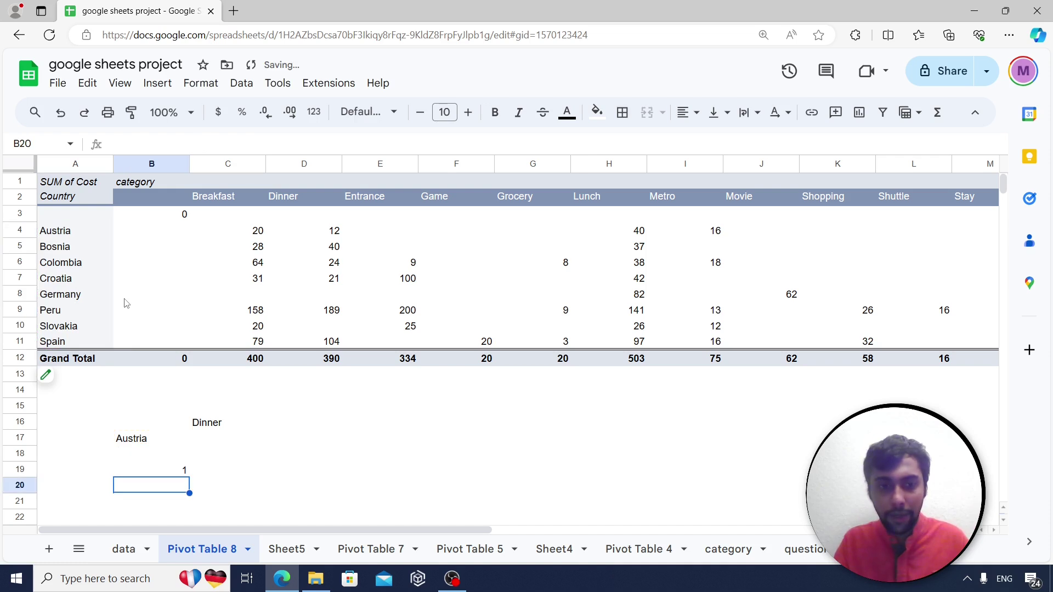
{"action": "key", "text": "Up"}
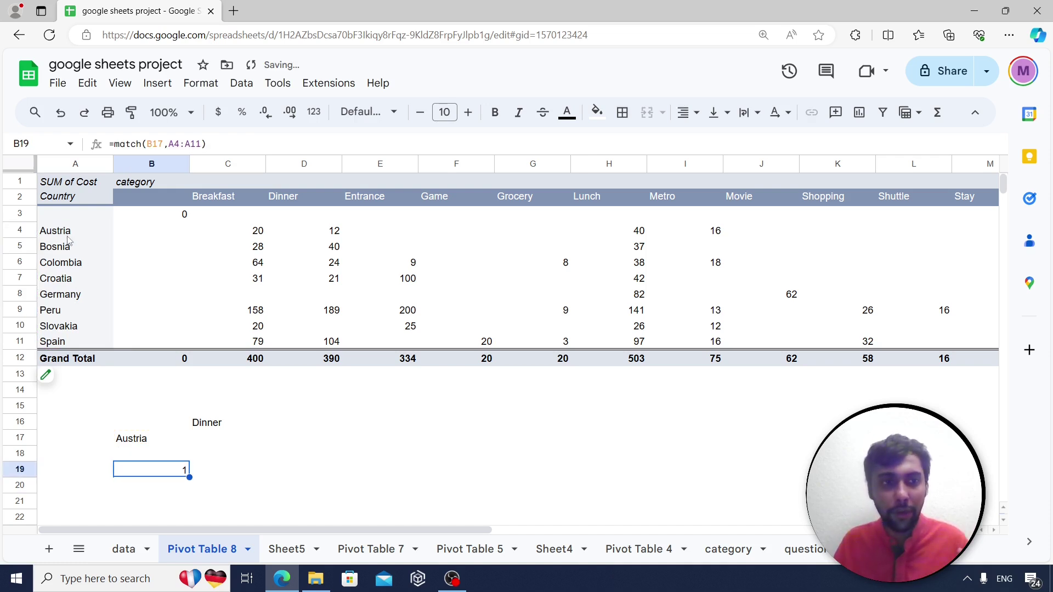
Change the lookup country in B17 to Bosnia and check the match position against the countries in A4:A11.
{"action": "left_click", "coordinate": [121, 443]}
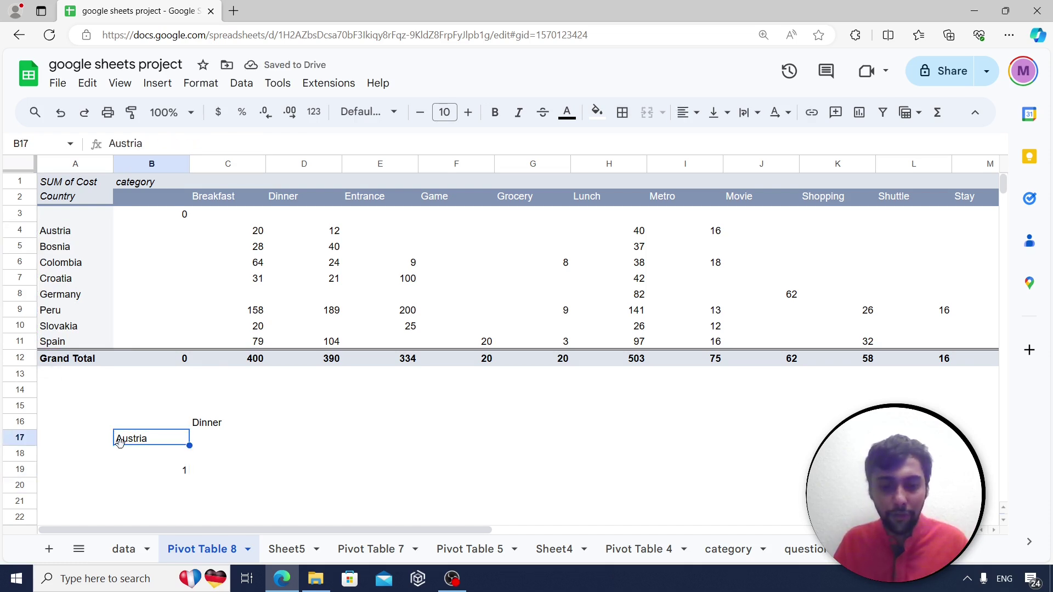
{"action": "type", "text": "Bosnia"}
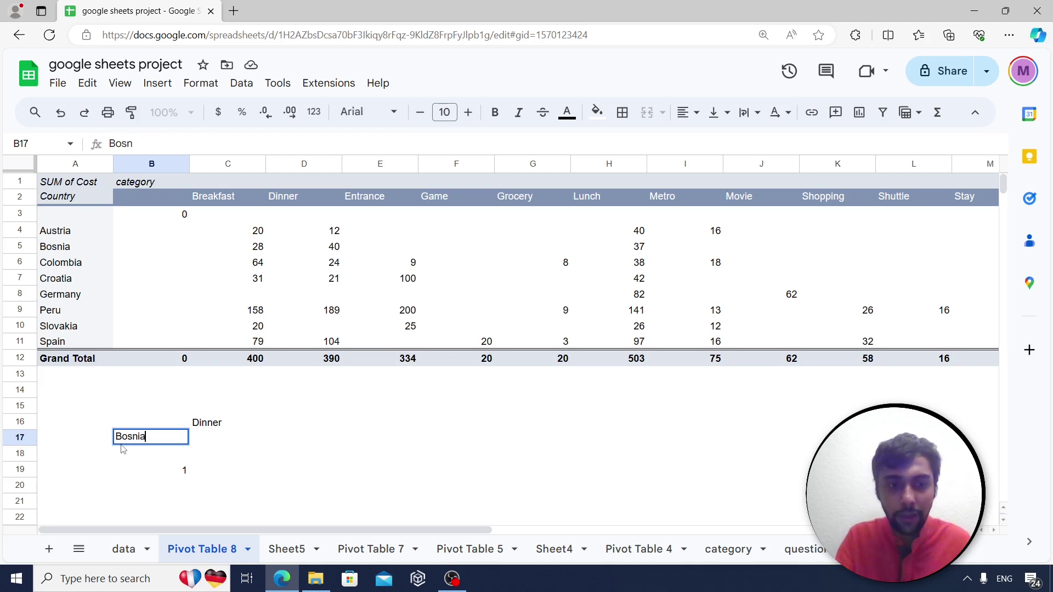
{"action": "key", "text": "Return"}
{"action": "key", "text": "Down"}
{"action": "left_click_drag", "start_coordinate": [85, 235], "coordinate": [82, 341]}
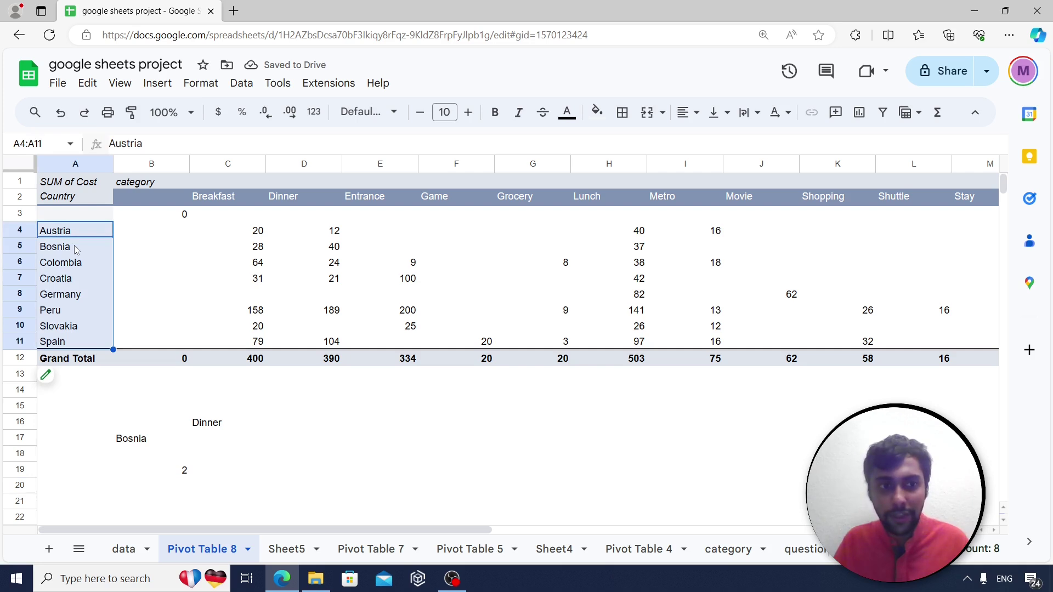
{"action": "left_click", "coordinate": [185, 472]}
Enter =match(C16,C2:O2,0) in C19 to find the lookup category's position among the category headers.
{"action": "left_click", "coordinate": [231, 472]}
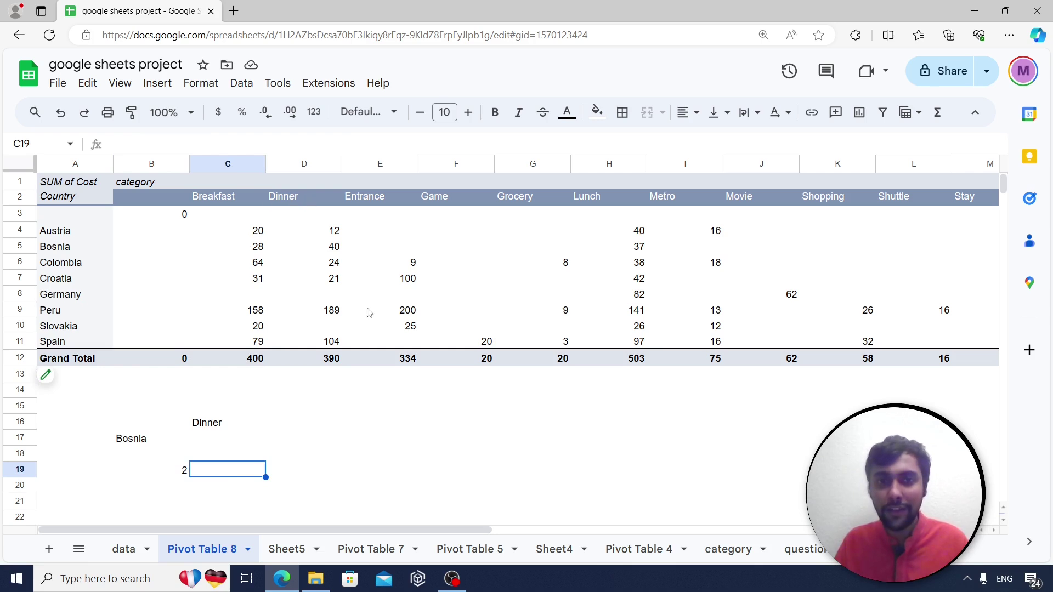
{"action": "type", "text": "=match"}
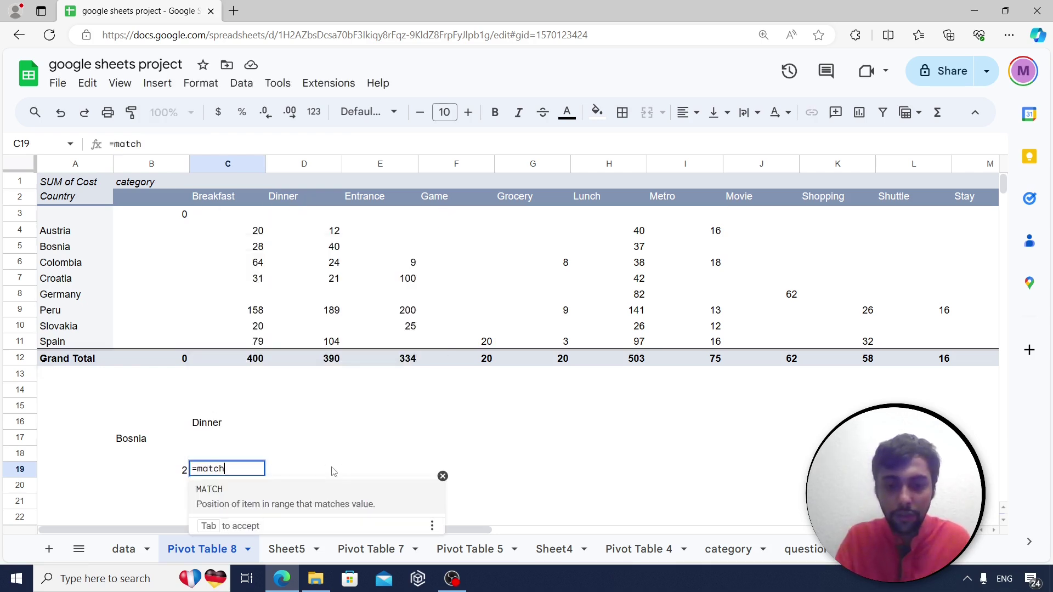
{"action": "type", "text": "("}
{"action": "left_click", "coordinate": [206, 421]}
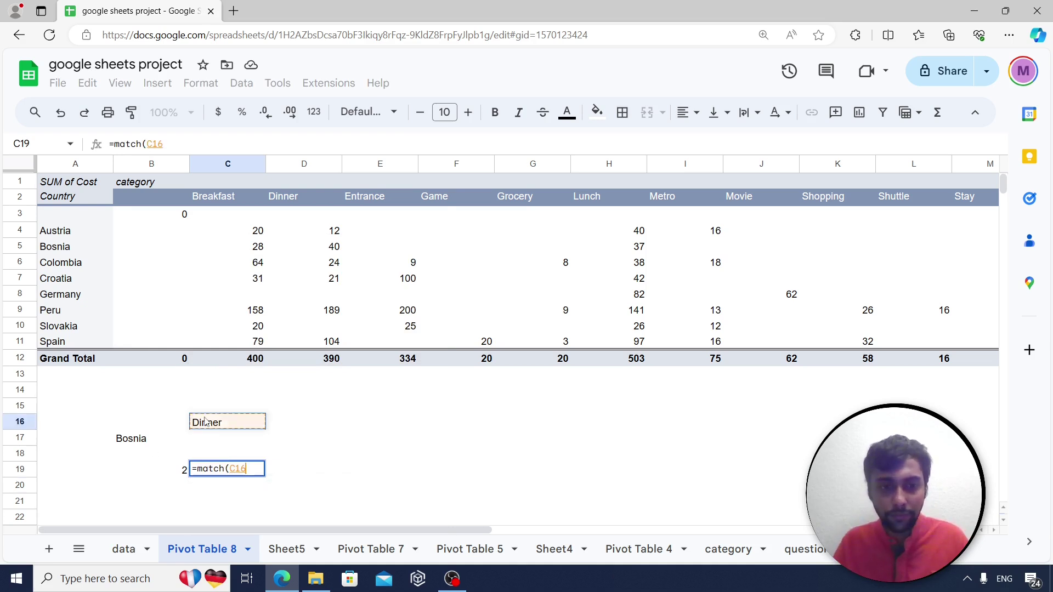
{"action": "type", "text": ","}
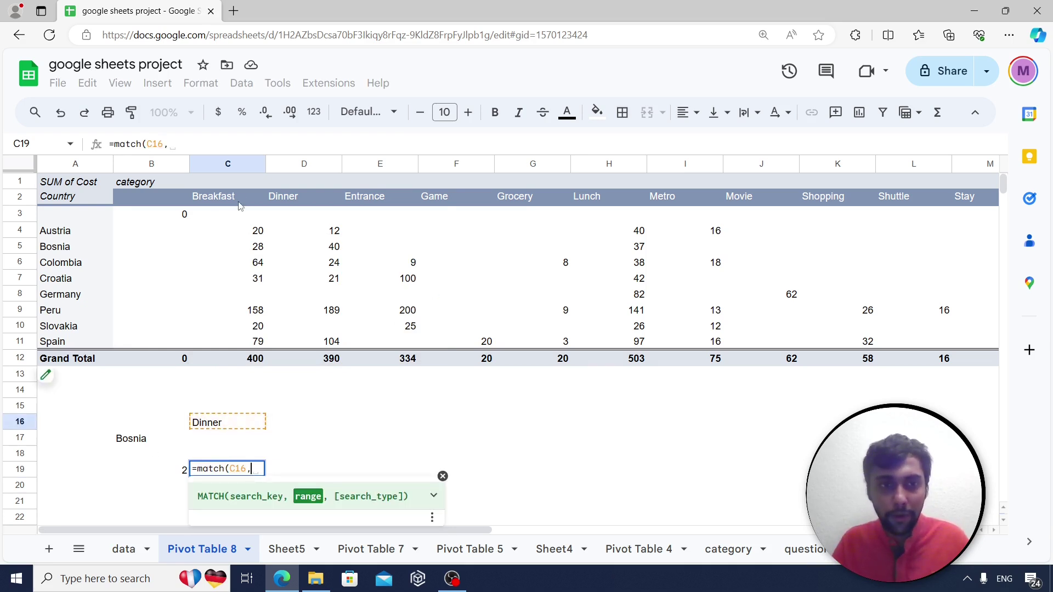
{"action": "left_click_drag", "start_coordinate": [226, 196], "coordinate": [694, 203]}
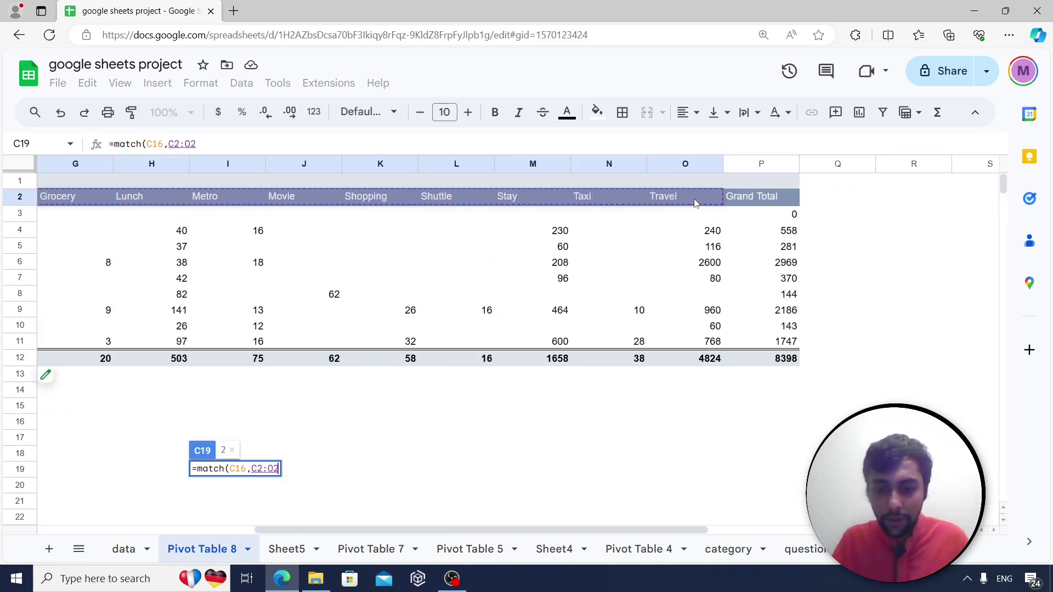
{"action": "type", "text": ",0)"}
{"action": "key", "text": "Return"}
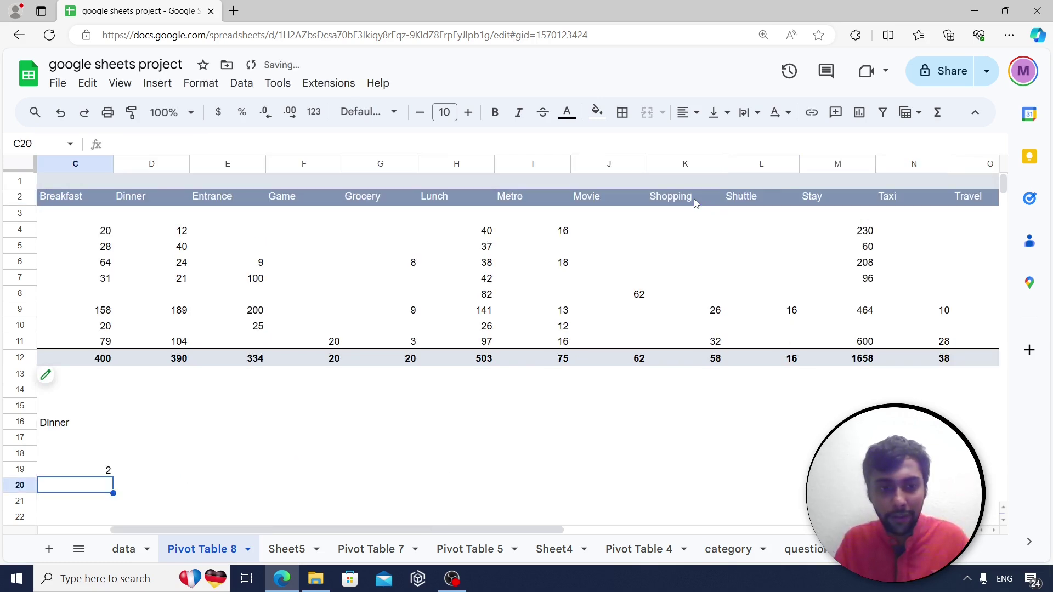
{"action": "key", "text": "Home"}
{"action": "key", "text": "Right"}
{"action": "key", "text": "Right"}
{"action": "key", "text": "Up"}
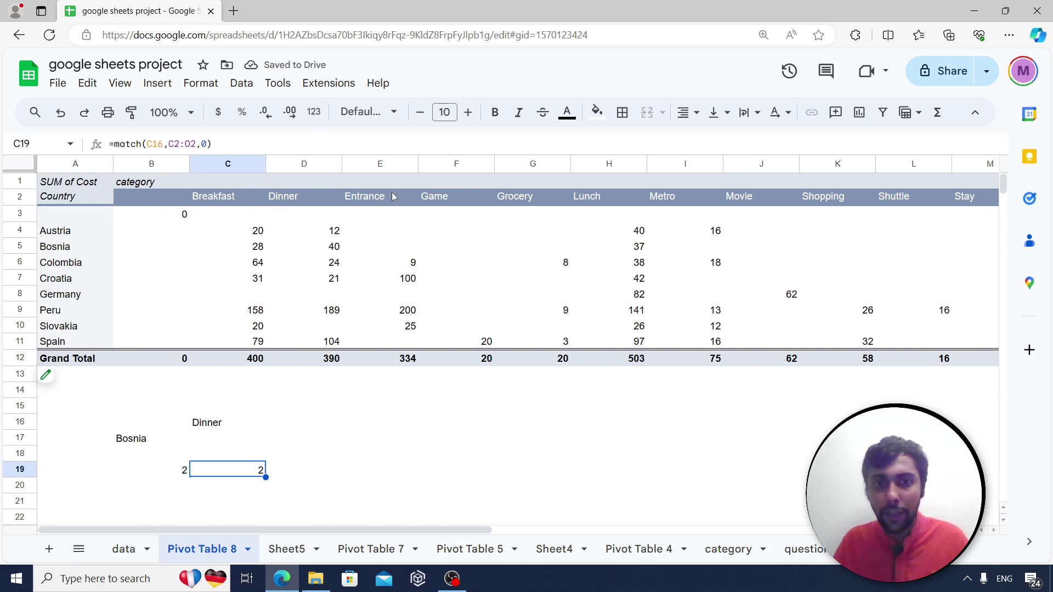
Test the category match with Game in C16, and set C16 back to Dinner.
{"action": "left_click", "coordinate": [235, 423]}
{"action": "type", "text": "Game"}
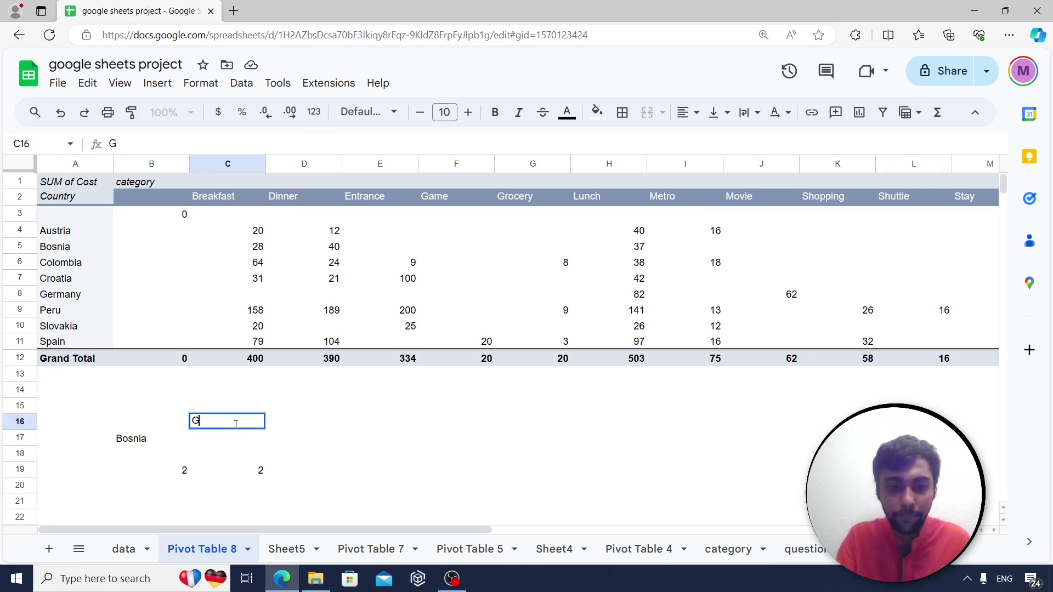
{"action": "key", "text": "Return"}
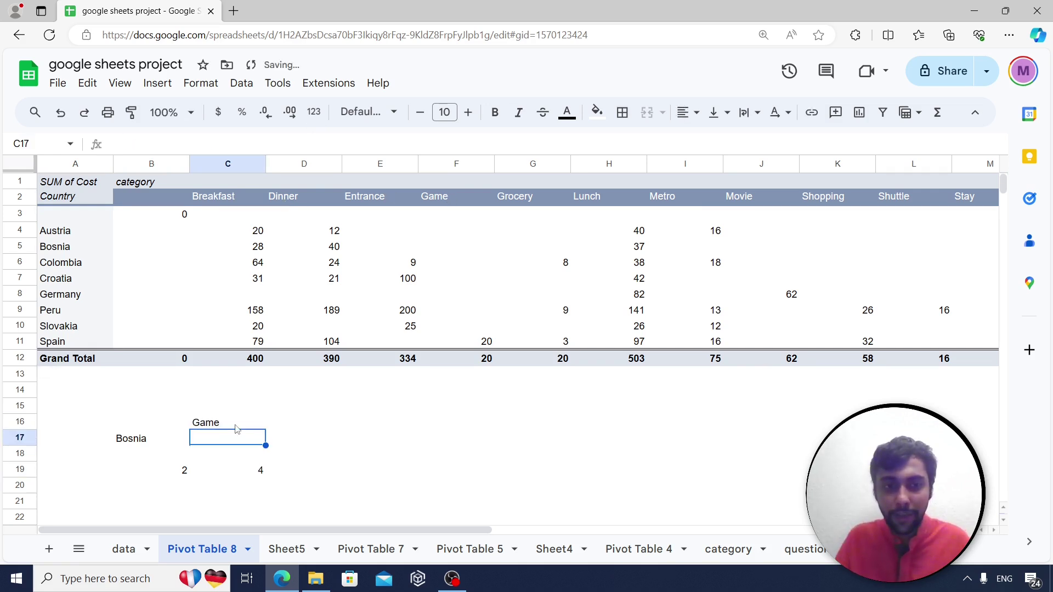
{"action": "left_click", "coordinate": [247, 474]}
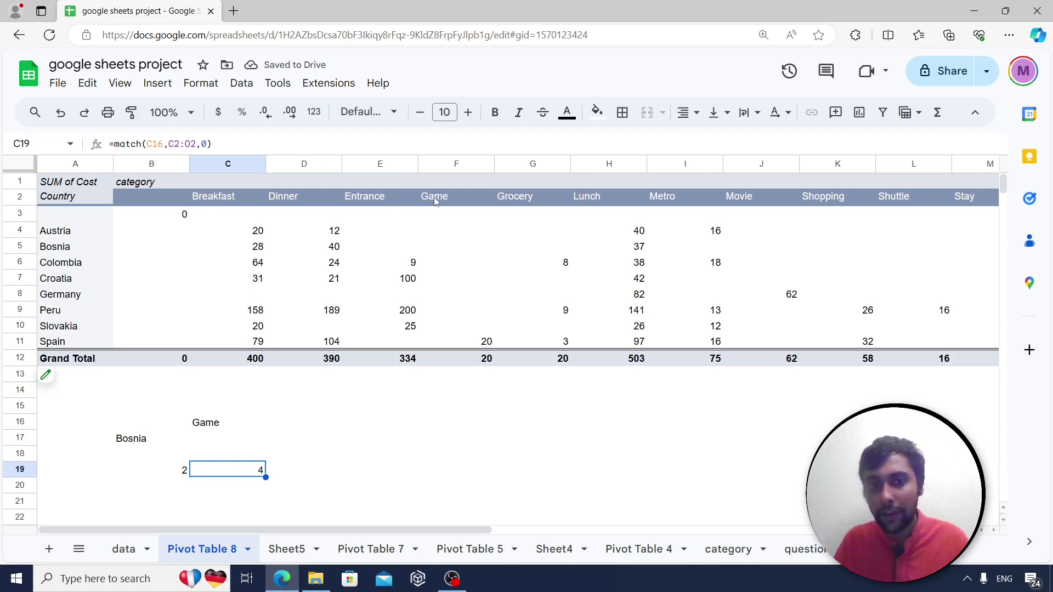
{"action": "left_click", "coordinate": [223, 421]}
{"action": "type", "text": "Dinner"}
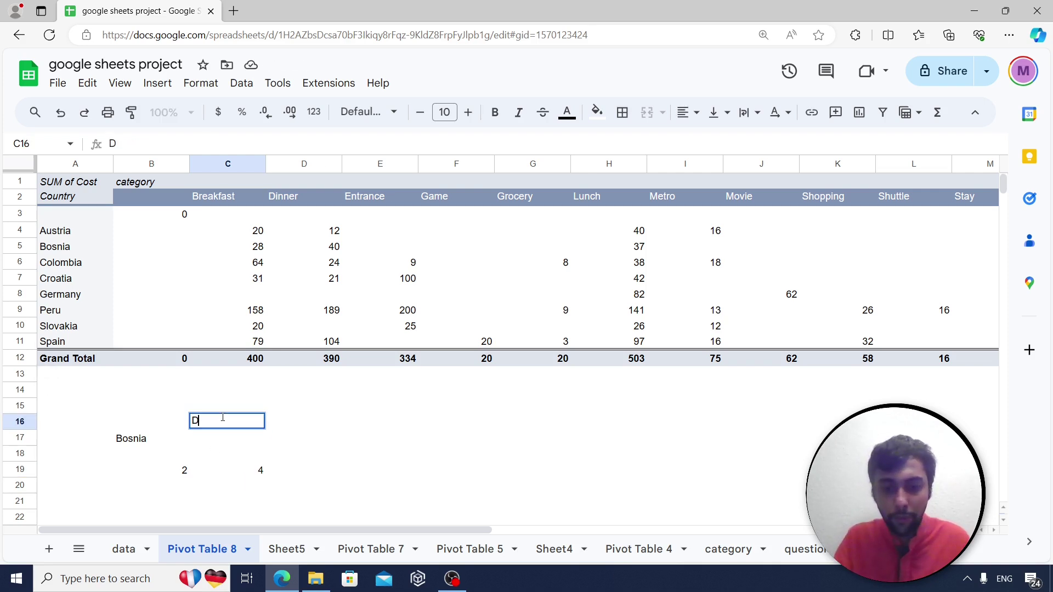
{"action": "key", "text": "Return"}
{"action": "key", "text": "Down"}
{"action": "key", "text": "Down"}
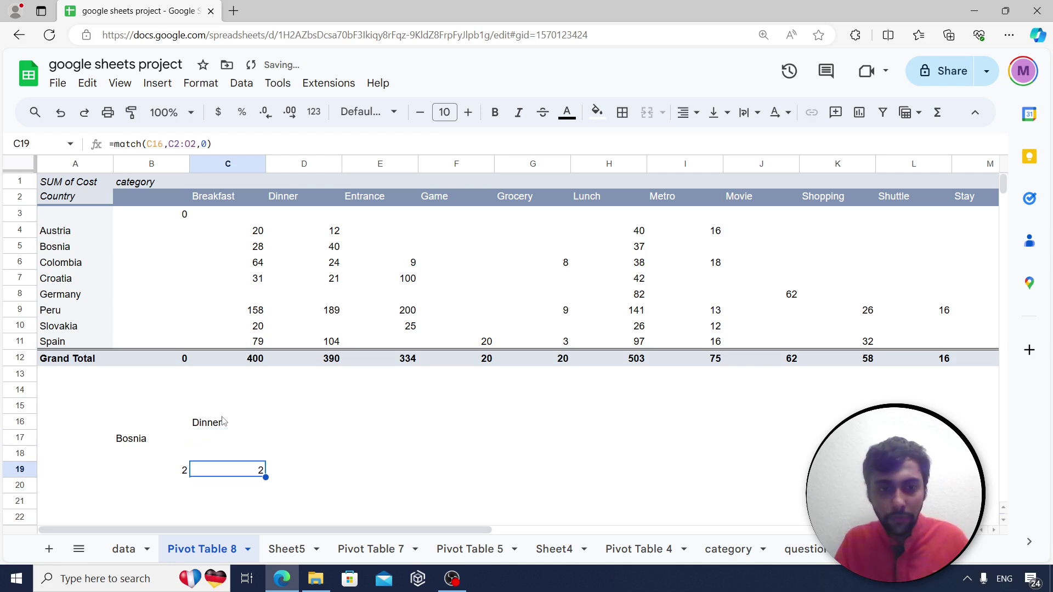
{"action": "key", "text": "Left"}
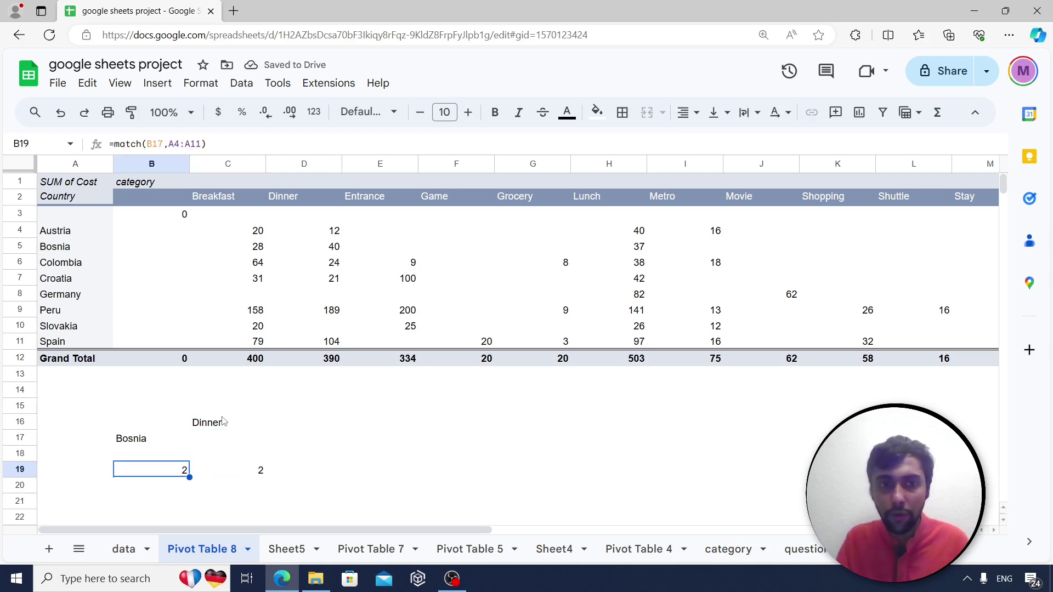
{"action": "key", "text": "Right"}
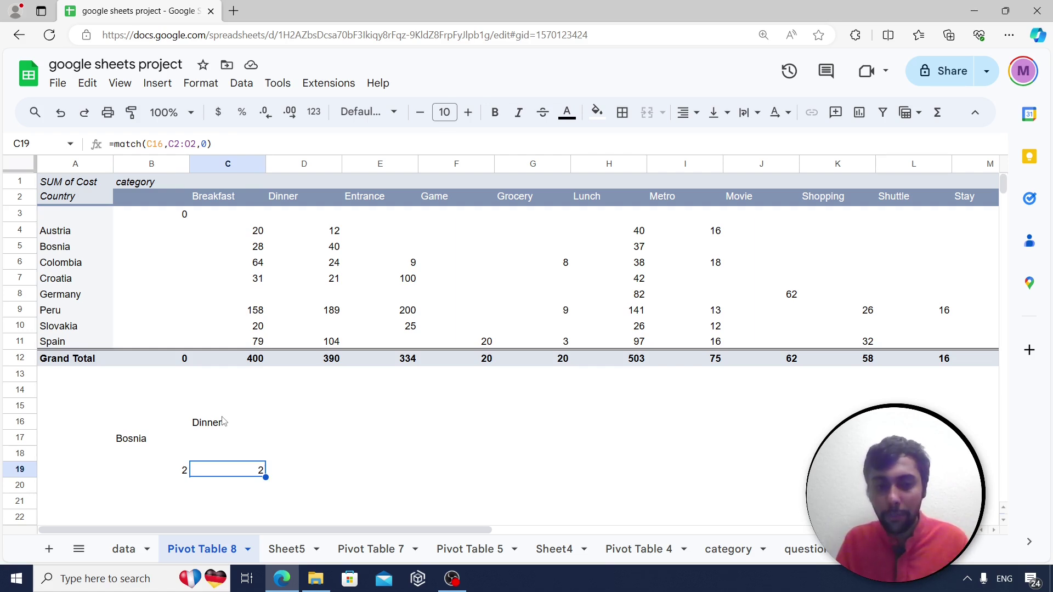
Enter =index(C4:O11,2,2) in B20 to return the cost at the second row and second column of the grid.
{"action": "key", "text": "Left"}
{"action": "key", "text": "Down"}
{"action": "key", "text": "Down"}
{"action": "key", "text": "Up"}
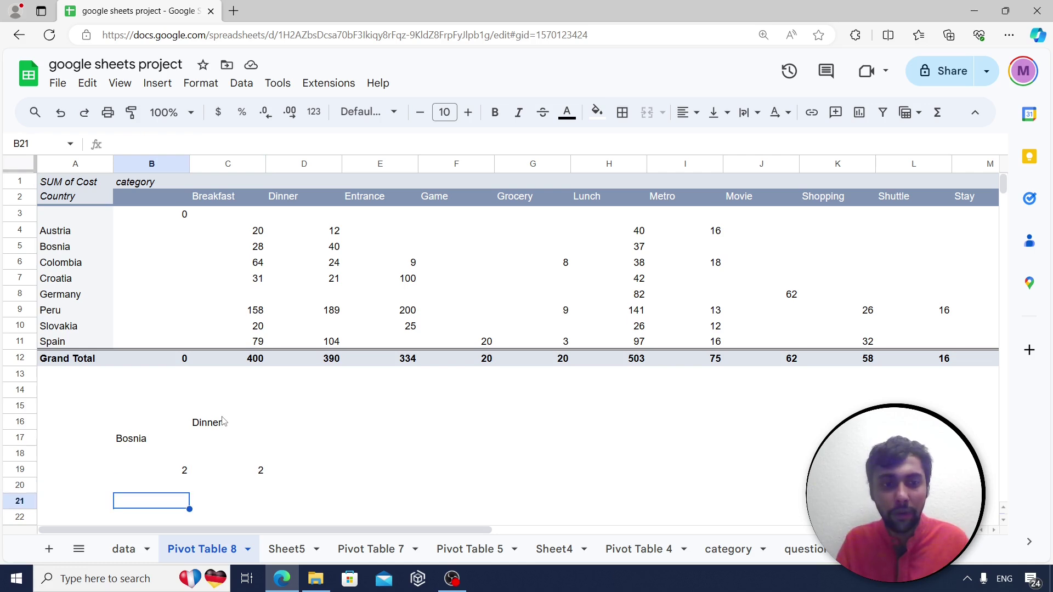
{"action": "key", "text": "Down"}
{"action": "key", "text": "Down"}
{"action": "key", "text": "Down"}
{"action": "key", "text": "Up"}
{"action": "key", "text": "Up"}
{"action": "key", "text": "Up"}
{"action": "type", "text": "=index"}
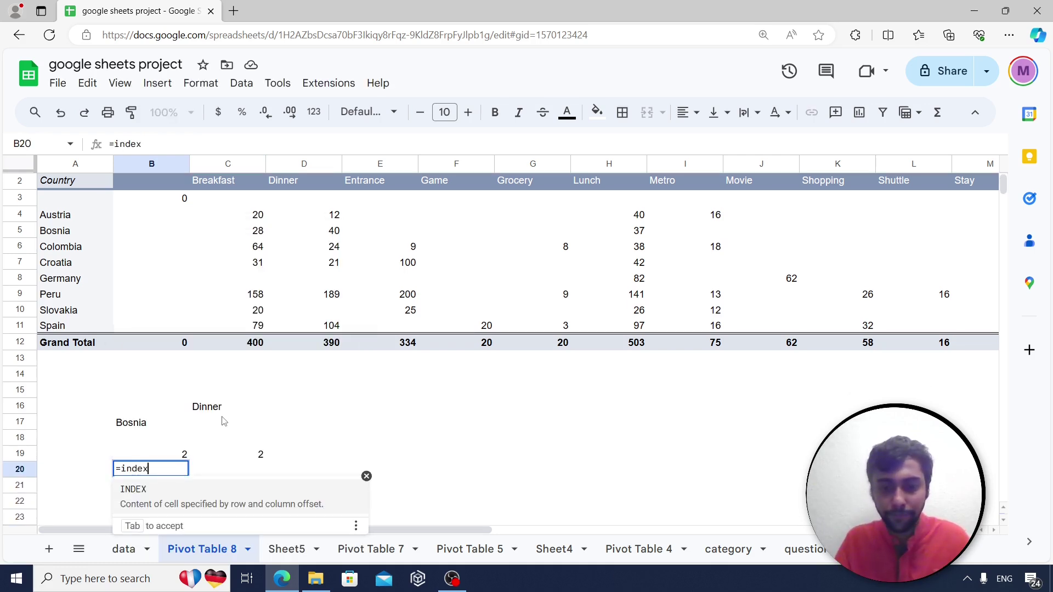
{"action": "type", "text": "("}
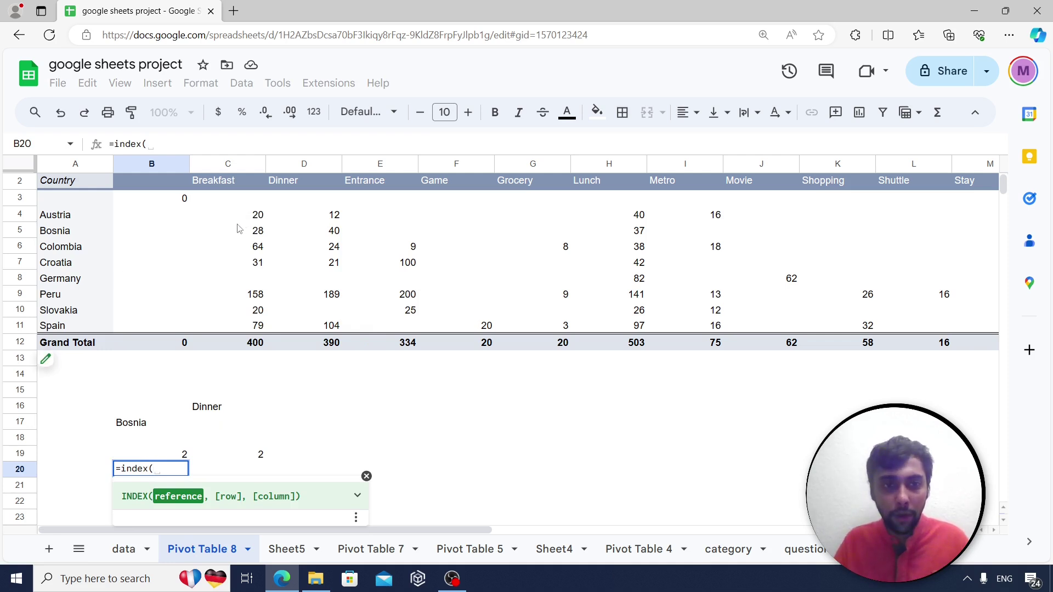
{"action": "left_click_drag", "start_coordinate": [234, 216], "coordinate": [715, 325]}
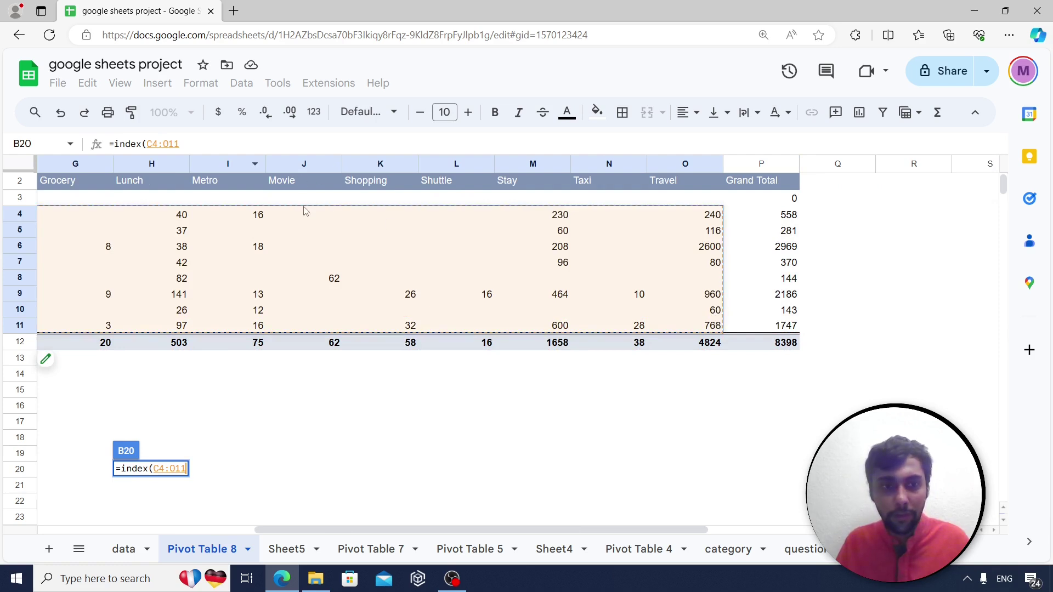
{"action": "type", "text": ","}
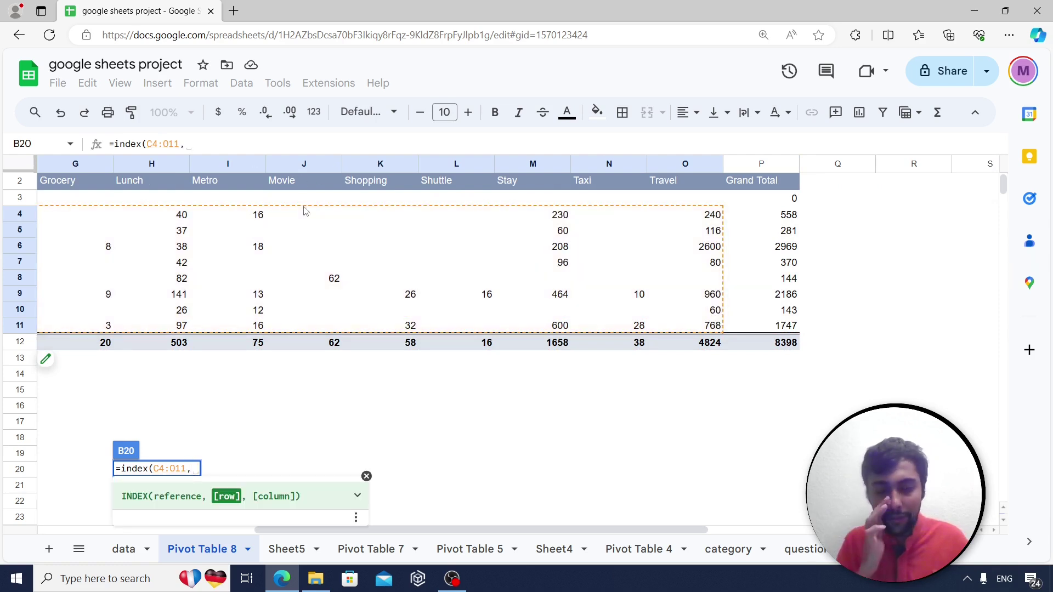
{"action": "type", "text": "2,"}
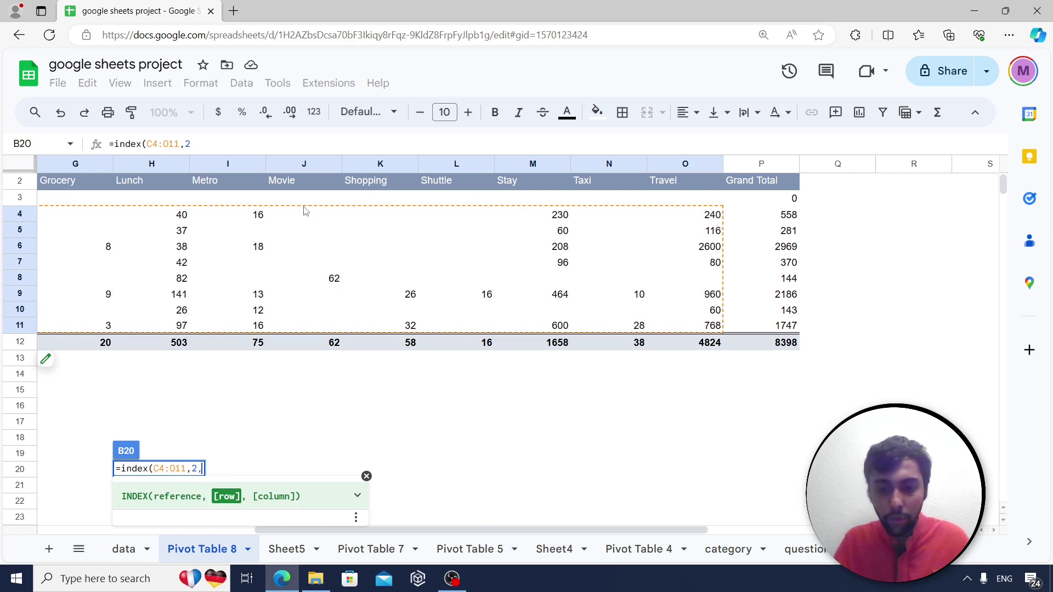
{"action": "type", "text": "2)"}
{"action": "key", "text": "Return"}
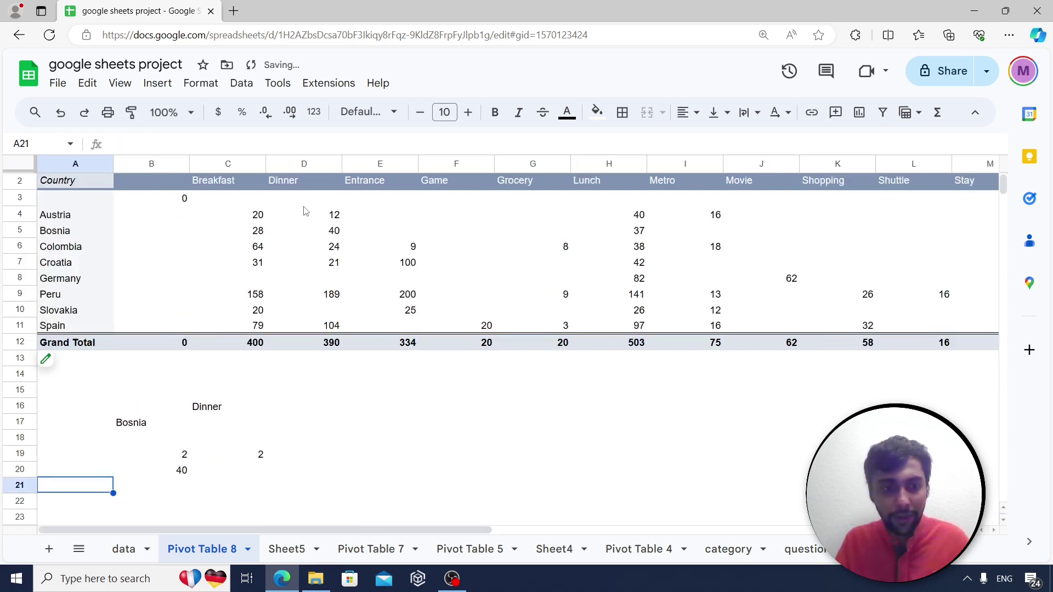
Replace the fixed row and column numbers in B20's INDEX formula with B19 and C19, and check the result against Bosnia's Dinner cost.
{"action": "key", "text": "Right"}
{"action": "key", "text": "Right"}
{"action": "key", "text": "Up"}
{"action": "key", "text": "Left"}
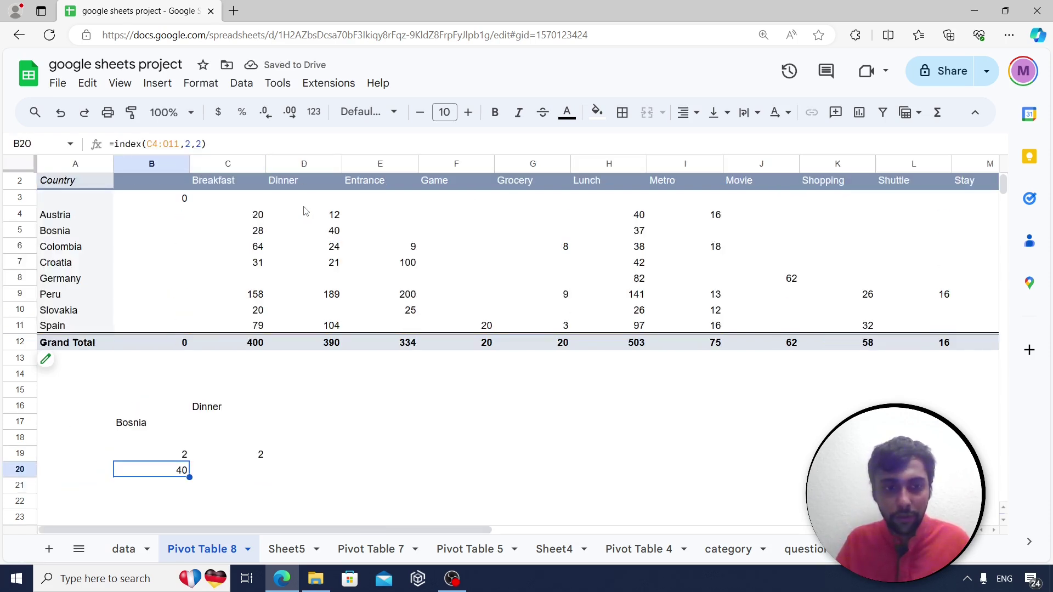
{"action": "left_click", "coordinate": [182, 457]}
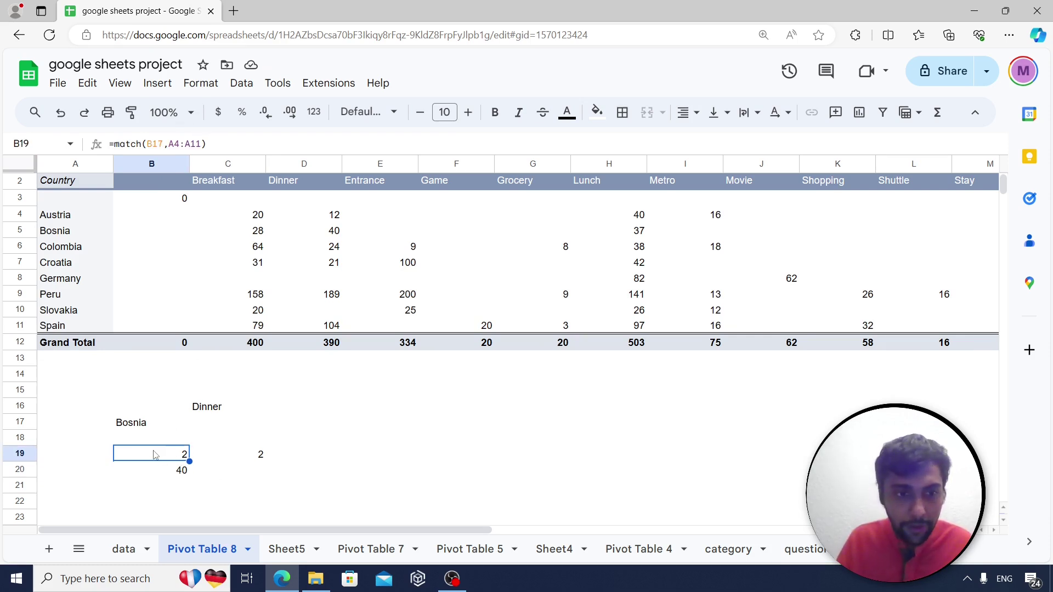
{"action": "left_click", "coordinate": [241, 456]}
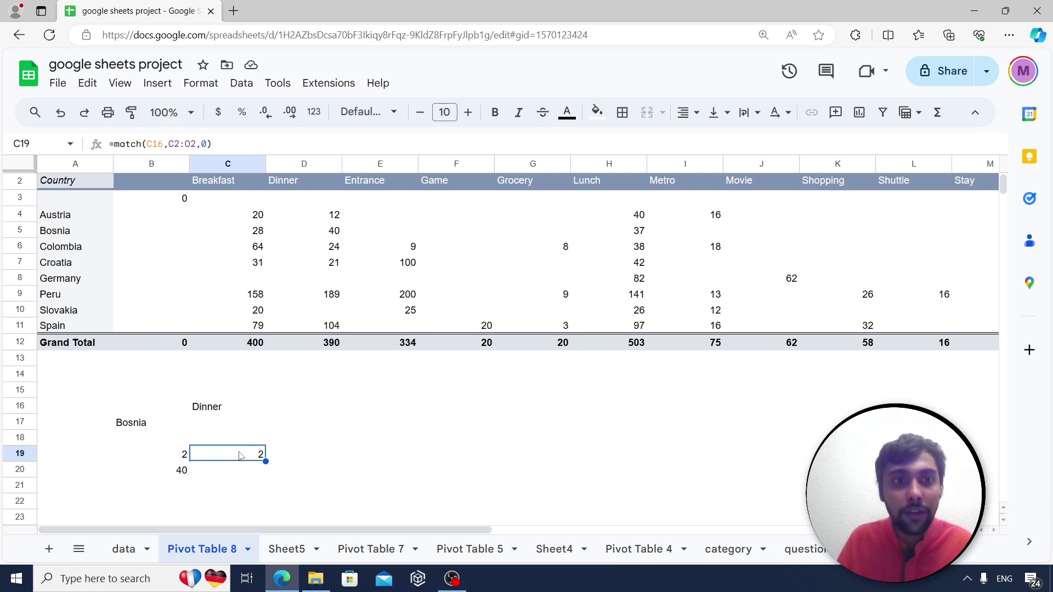
{"action": "left_click", "coordinate": [176, 473]}
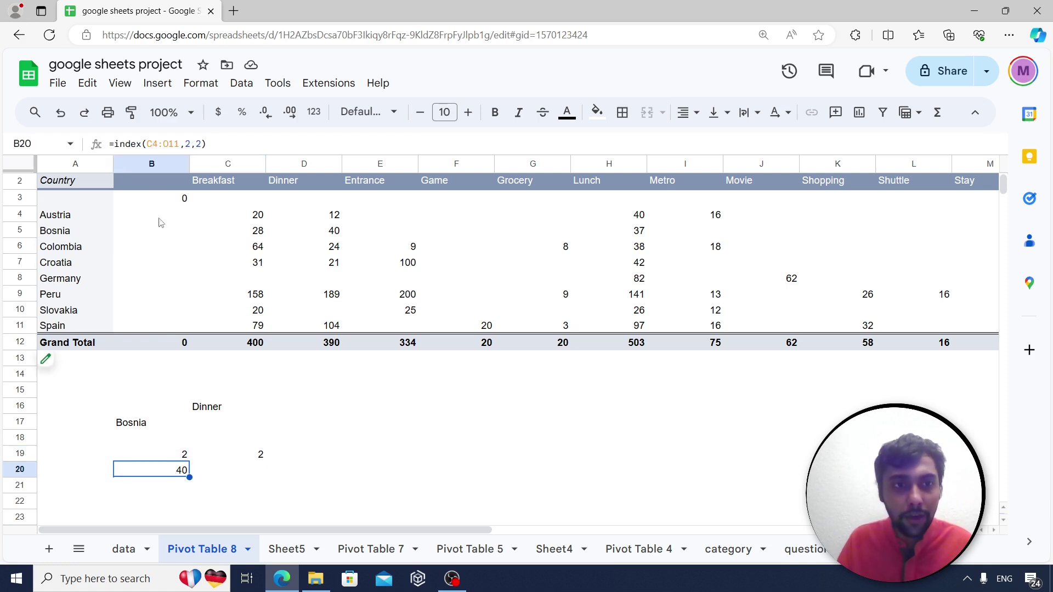
{"action": "left_click", "coordinate": [190, 145]}
{"action": "key", "text": "BackSpace"}
{"action": "type", "text": "b19"}
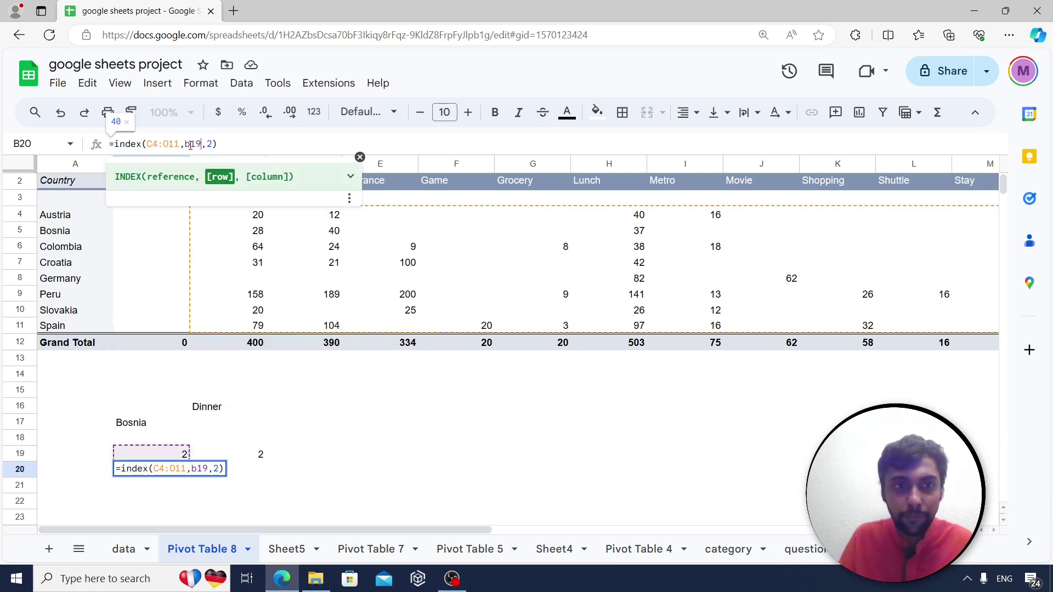
{"action": "left_click", "coordinate": [211, 144]}
{"action": "key", "text": "BackSpace"}
{"action": "type", "text": "c19"}
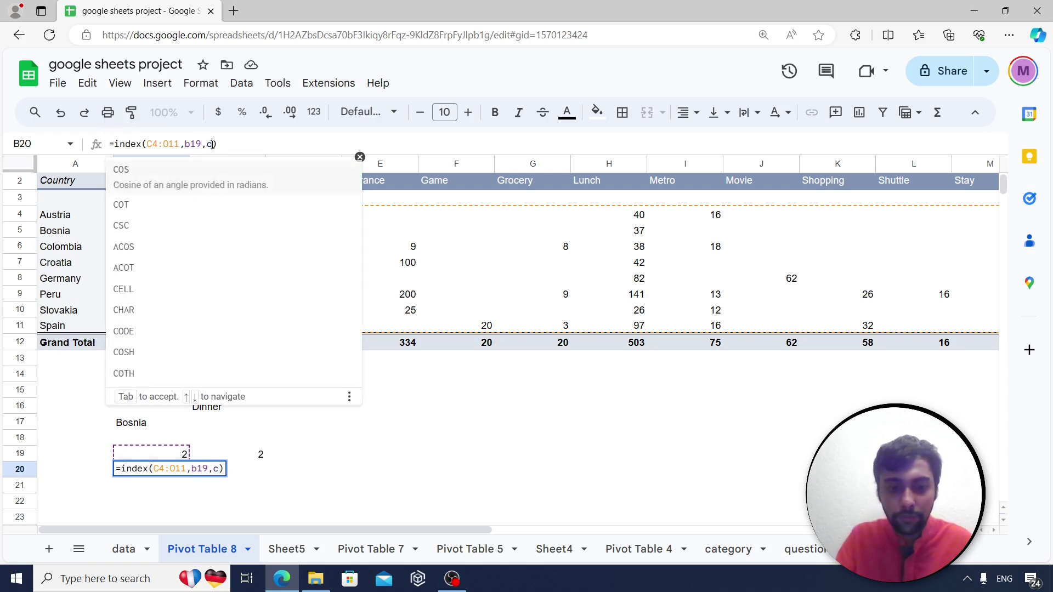
{"action": "key", "text": "Return"}
{"action": "key", "text": "Up"}
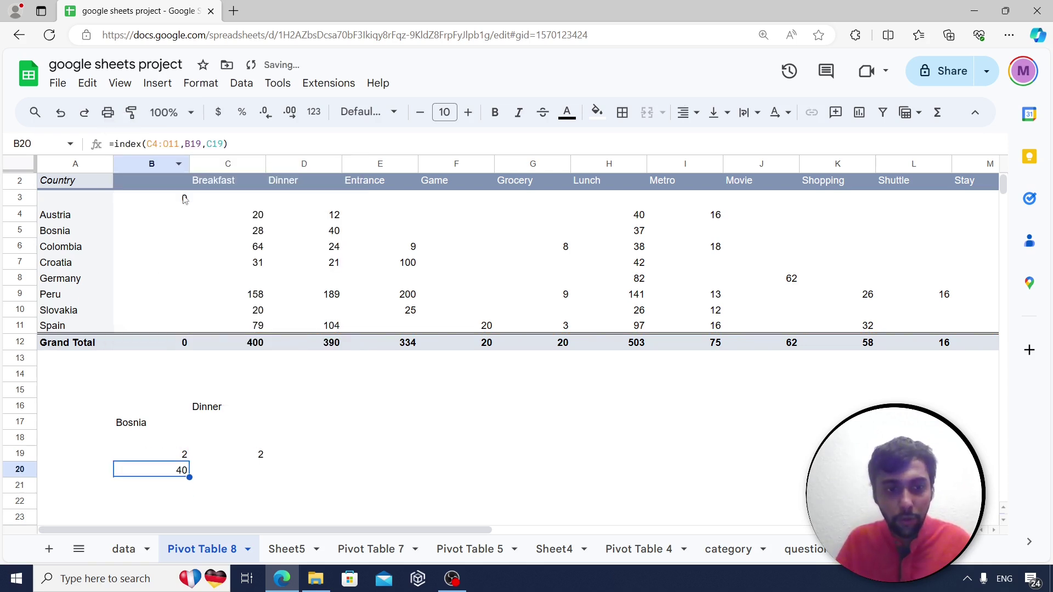
{"action": "left_click", "coordinate": [335, 235]}
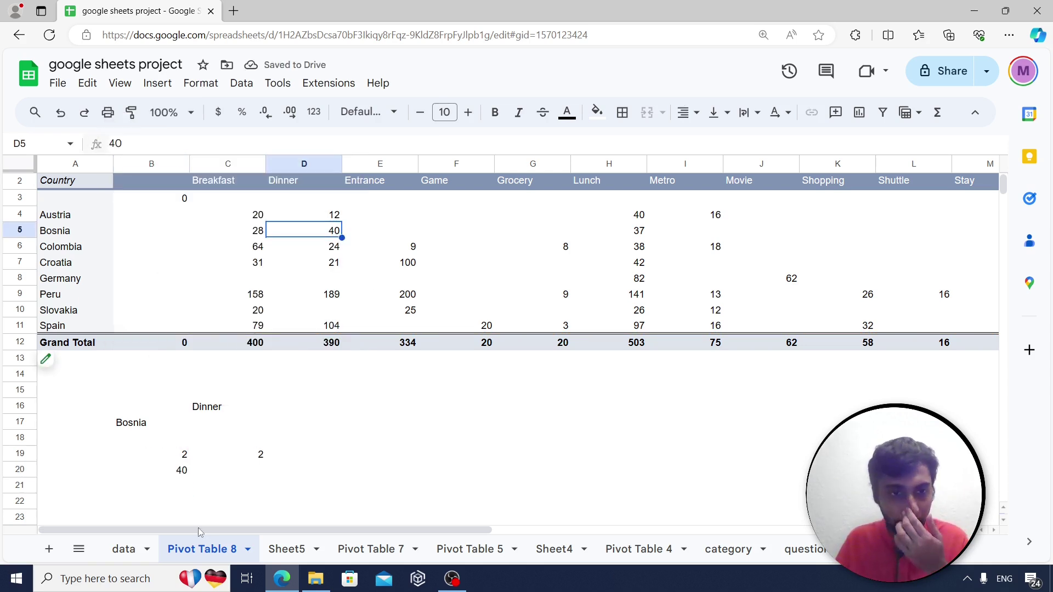
Change the lookup country in B17 to Peru and check the INDEX result against Peru's Dinner cost in the grid.
{"action": "left_click", "coordinate": [132, 424]}
{"action": "type", "text": "Peru"}
{"action": "key", "text": "Return"}
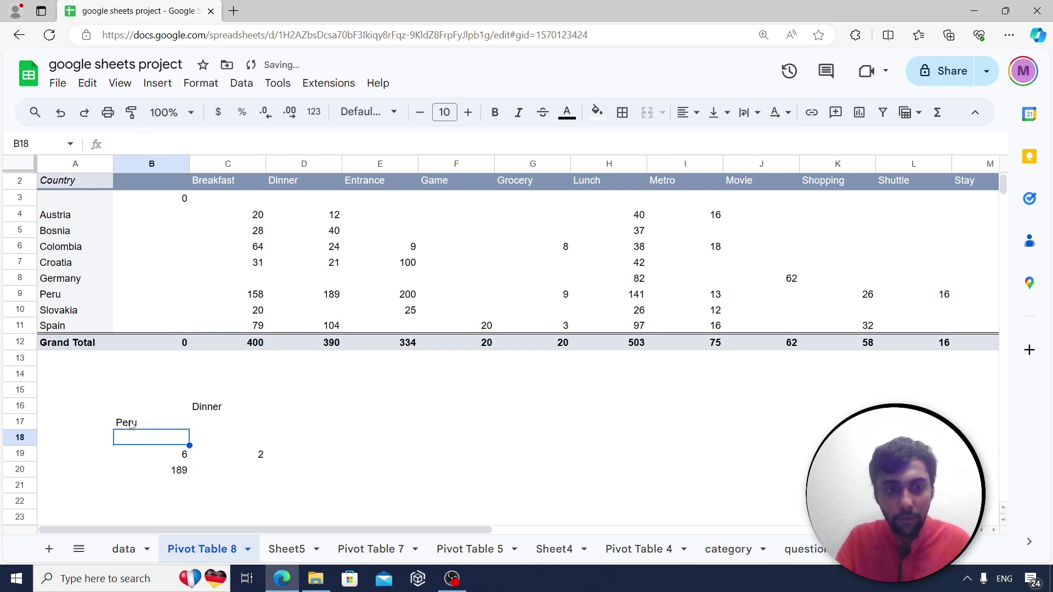
{"action": "left_click", "coordinate": [162, 455]}
{"action": "left_click", "coordinate": [167, 472]}
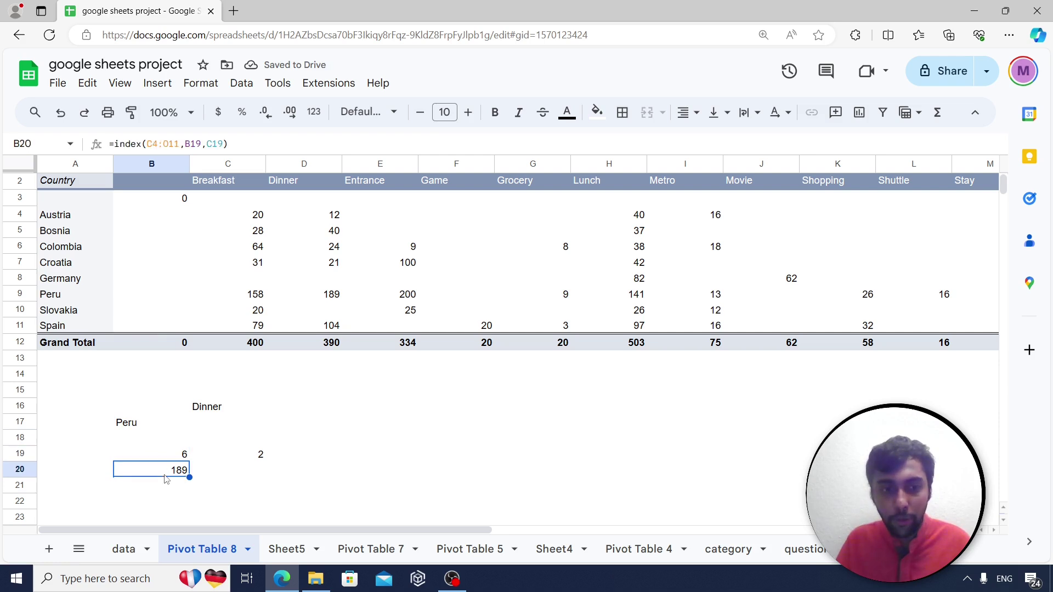
{"action": "left_click", "coordinate": [51, 298]}
{"action": "left_click", "coordinate": [335, 296]}
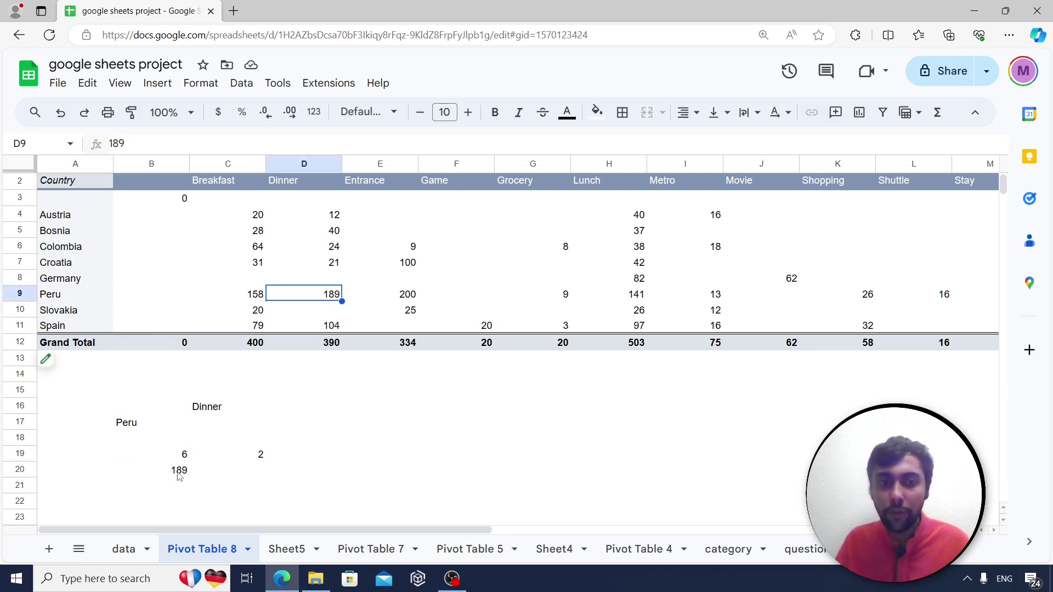
Change the lookup category in C16 to Entrance and check the INDEX result against Peru's Entrance cost in the grid.
{"action": "left_click", "coordinate": [211, 412]}
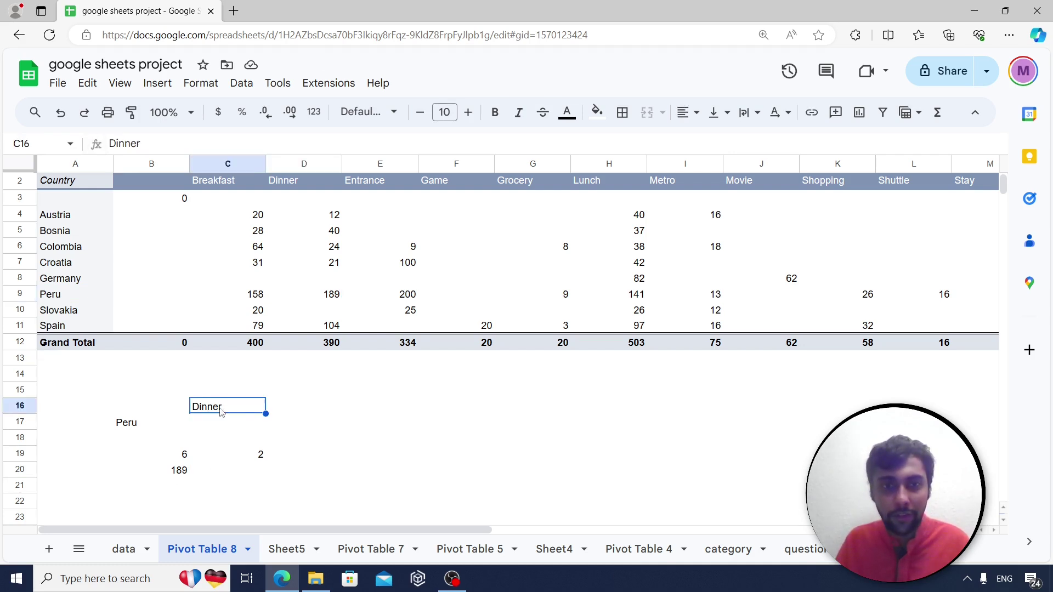
{"action": "type", "text": "Entra"}
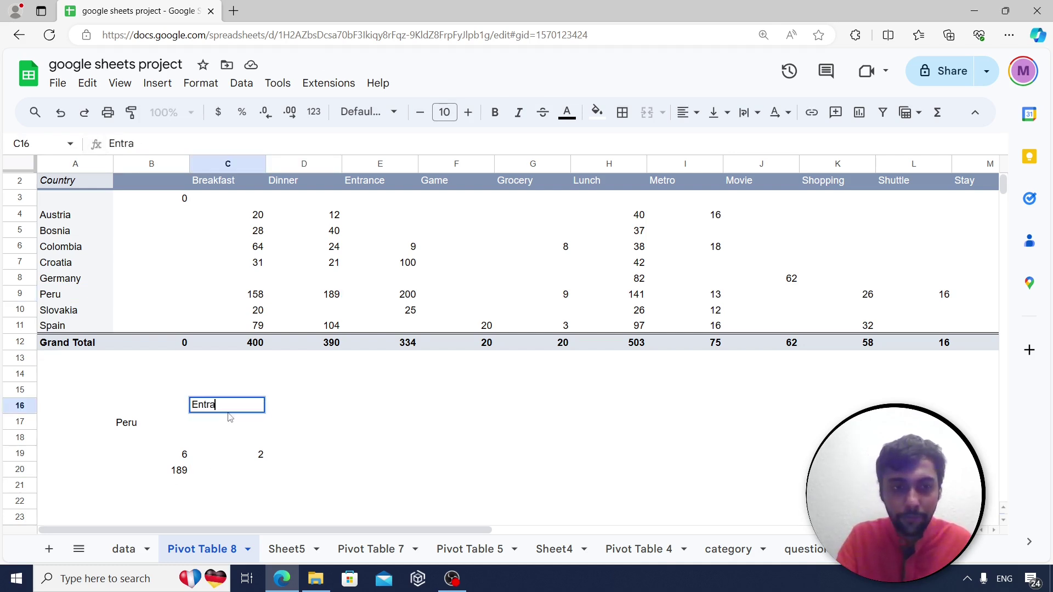
{"action": "type", "text": "nce"}
{"action": "key", "text": "Return"}
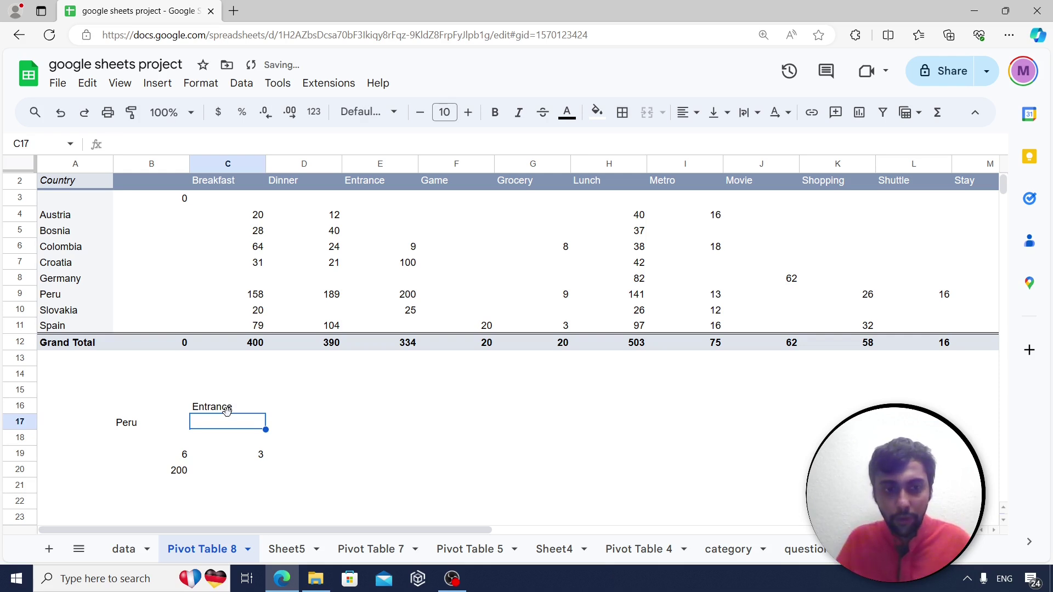
{"action": "left_click", "coordinate": [57, 296]}
{"action": "left_click", "coordinate": [402, 294]}
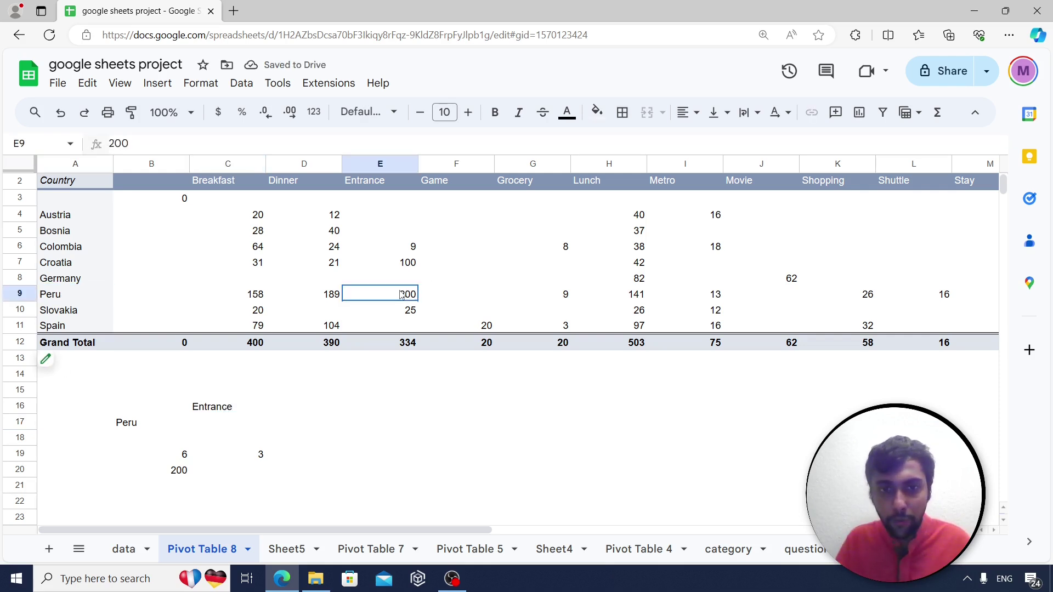
Review the INDEX formula in B20 together with the MATCH formulas in B19 and C19.
{"action": "left_click", "coordinate": [187, 470]}
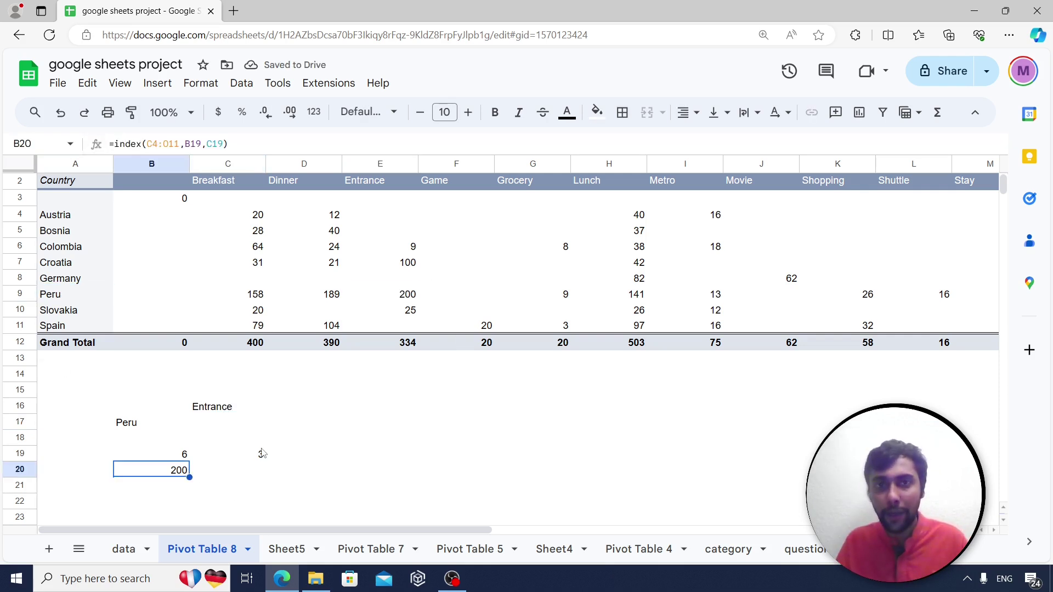
{"action": "left_click", "coordinate": [174, 455]}
{"action": "key", "text": "Right"}
{"action": "key", "text": "Left"}
{"action": "key", "text": "Right"}
{"action": "key", "text": "Left"}
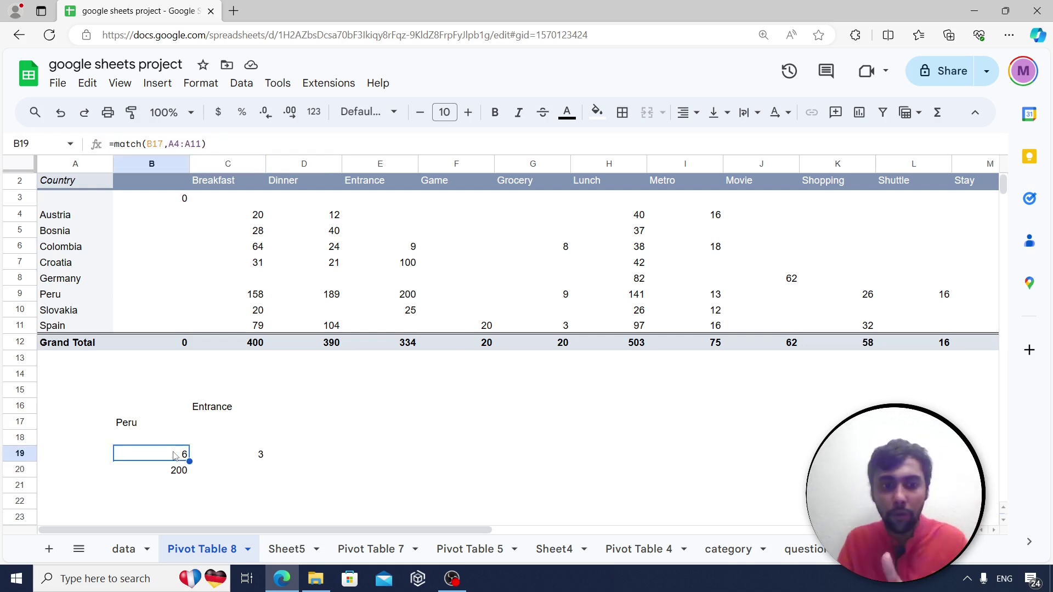
{"action": "key", "text": "Down"}
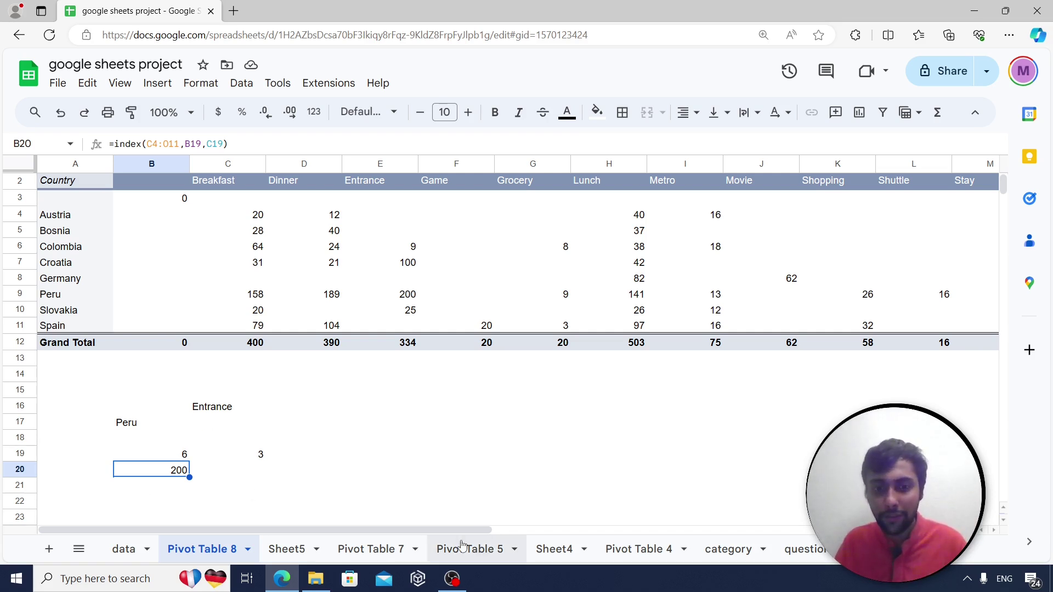
Open the questions sheet and read the question in A21 about the filter function.
{"action": "left_click", "coordinate": [795, 549]}
{"action": "scroll", "coordinate": [357, 389], "scroll_direction": "down", "scroll_amount": 2}
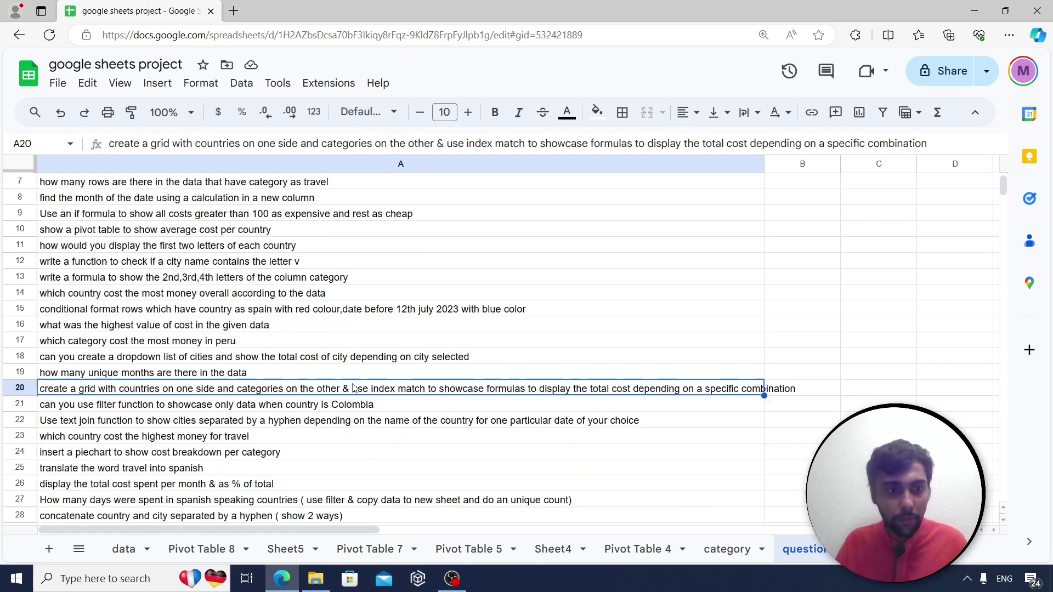
{"action": "left_click", "coordinate": [266, 358]}
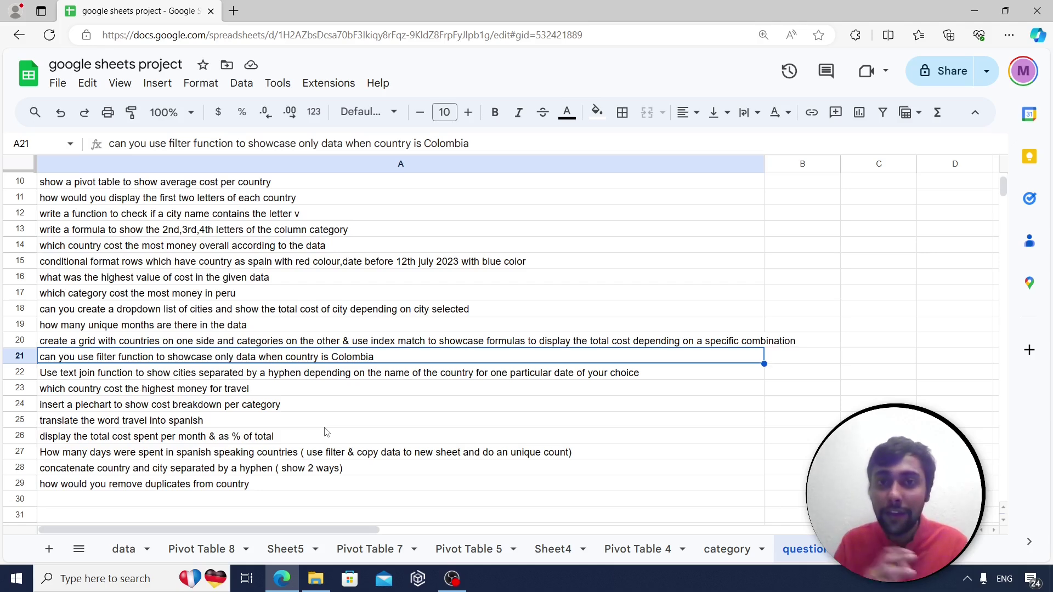
Copy columns A:G of the data sheet and paste them as values only into a new sheet, starting at A1.
{"action": "left_click", "coordinate": [123, 549]}
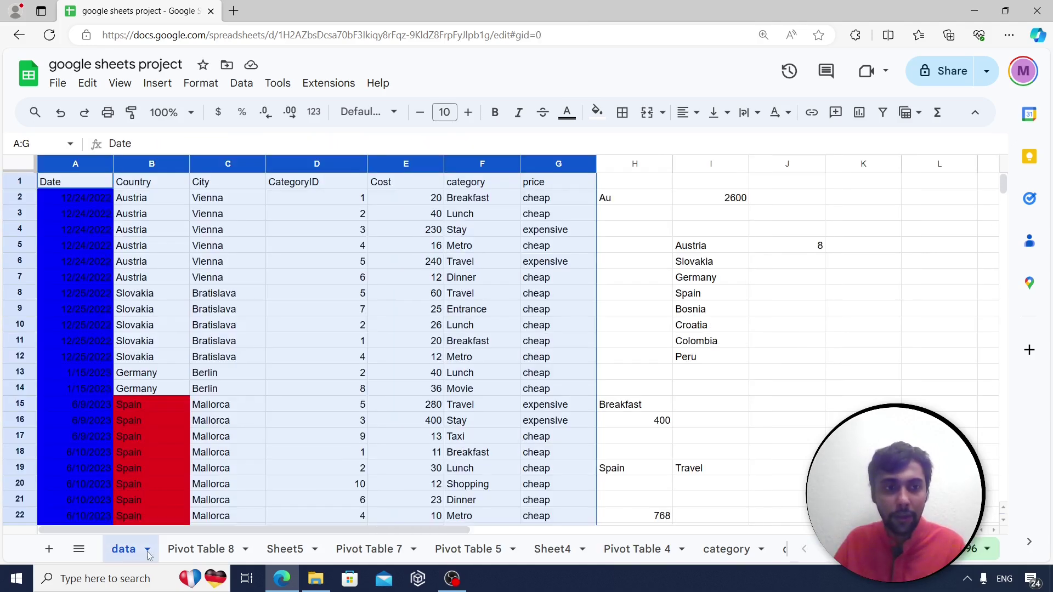
{"action": "left_click", "coordinate": [202, 216]}
{"action": "left_click_drag", "start_coordinate": [90, 164], "coordinate": [530, 163]}
{"action": "key", "text": "ctrl+c"}
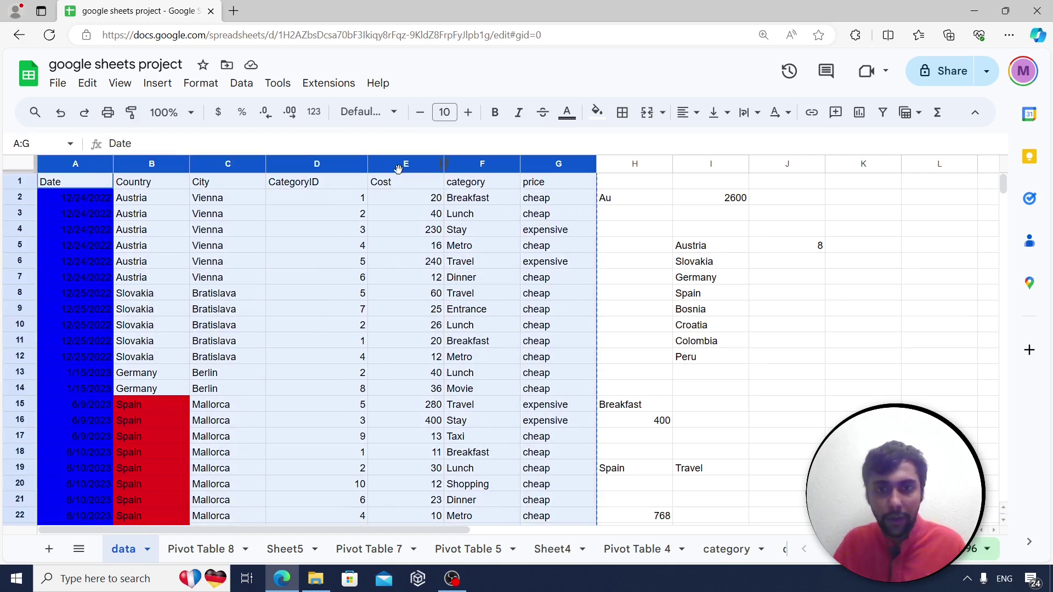
{"action": "left_click", "coordinate": [57, 82]}
{"action": "left_click", "coordinate": [49, 549]}
{"action": "right_click", "coordinate": [75, 189]}
{"action": "mouse_move", "coordinate": [108, 197]}
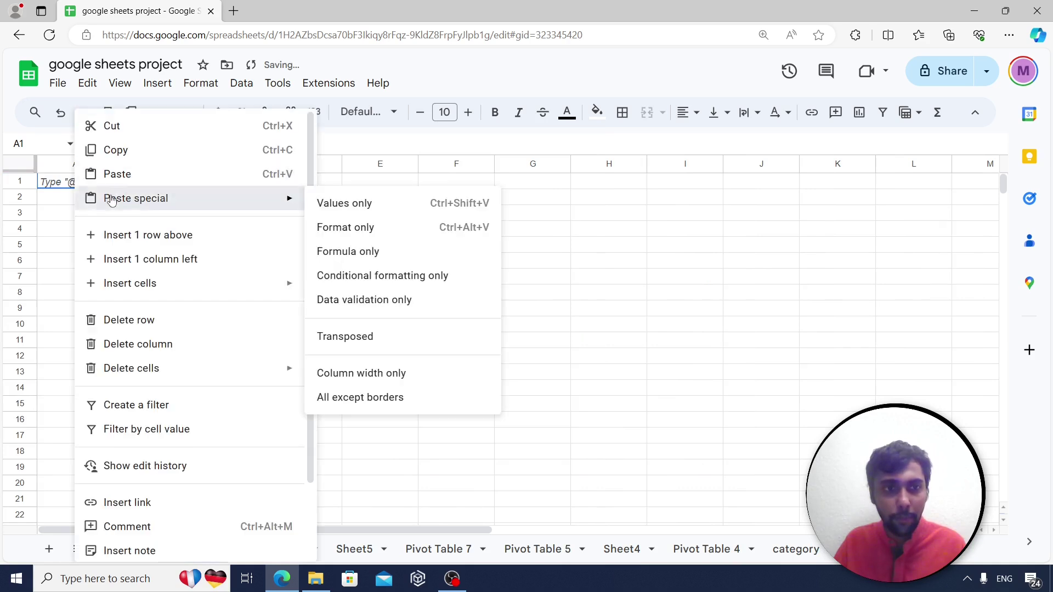
{"action": "left_click", "coordinate": [342, 206]}
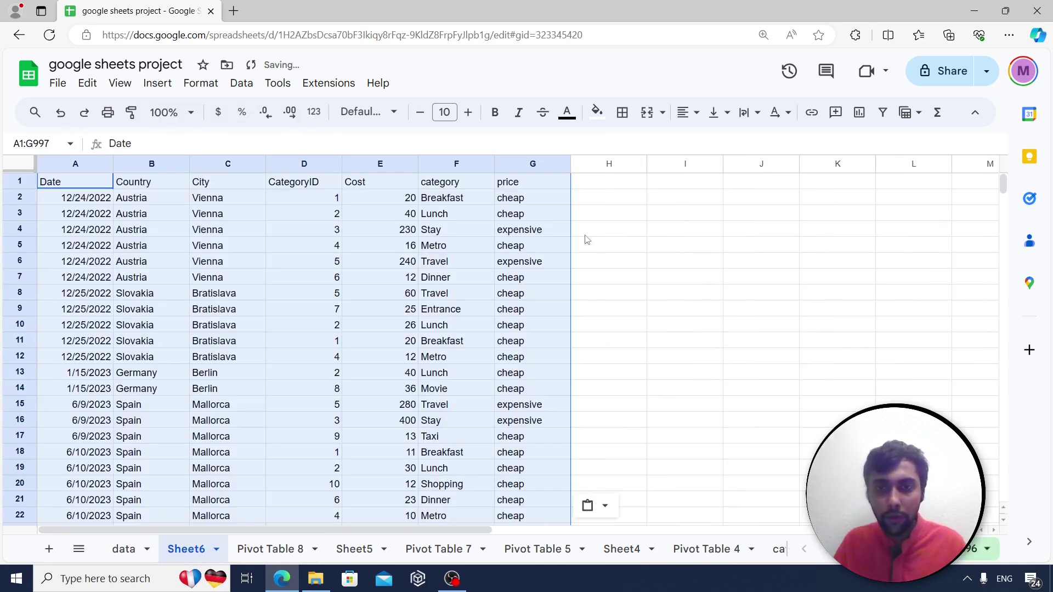
Start a FILTER formula in I2 of the new sheet with A2:G128 as the range.
{"action": "left_click", "coordinate": [656, 201]}
{"action": "type", "text": "=filter"}
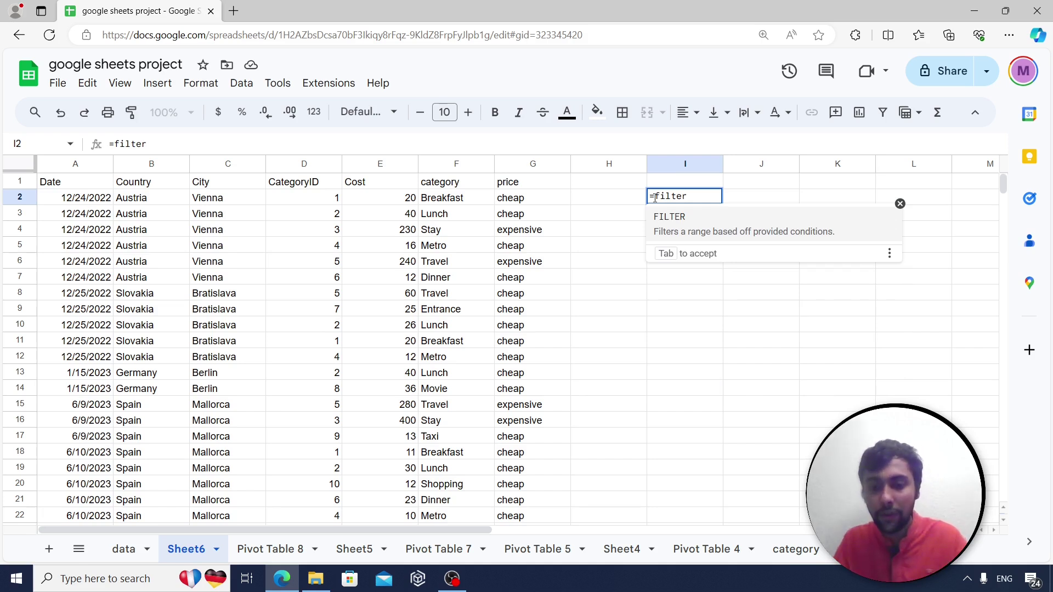
{"action": "type", "text": "("}
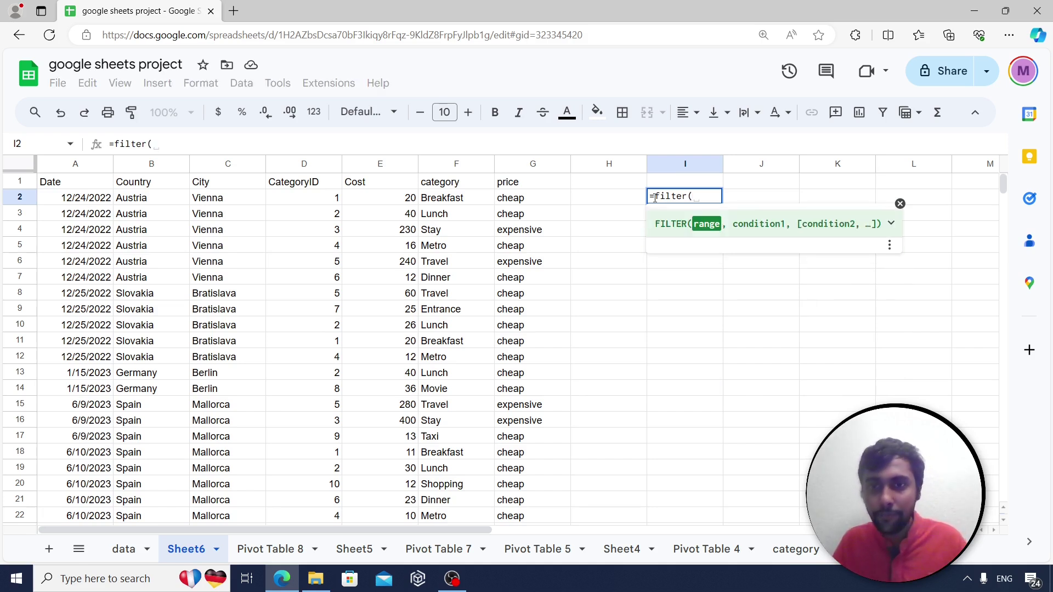
{"action": "left_click", "coordinate": [81, 200]}
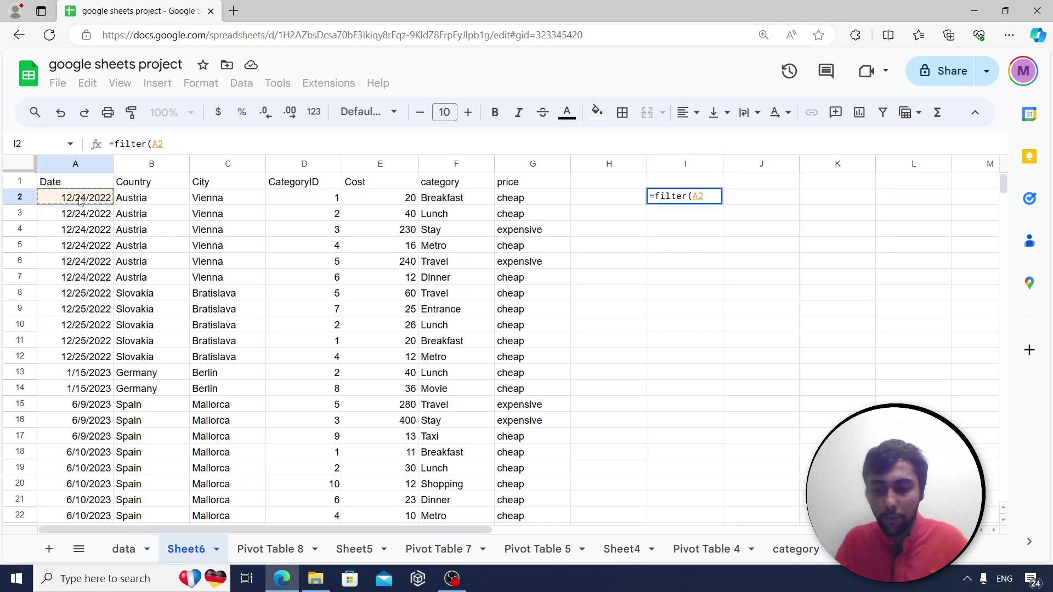
{"action": "key", "text": "shift+Right"}
{"action": "key", "text": "shift+Right"}
{"action": "key", "text": "shift+Right"}
{"action": "key", "text": "shift+Right"}
{"action": "key", "text": "shift+Right"}
{"action": "key", "text": "shift+Right"}
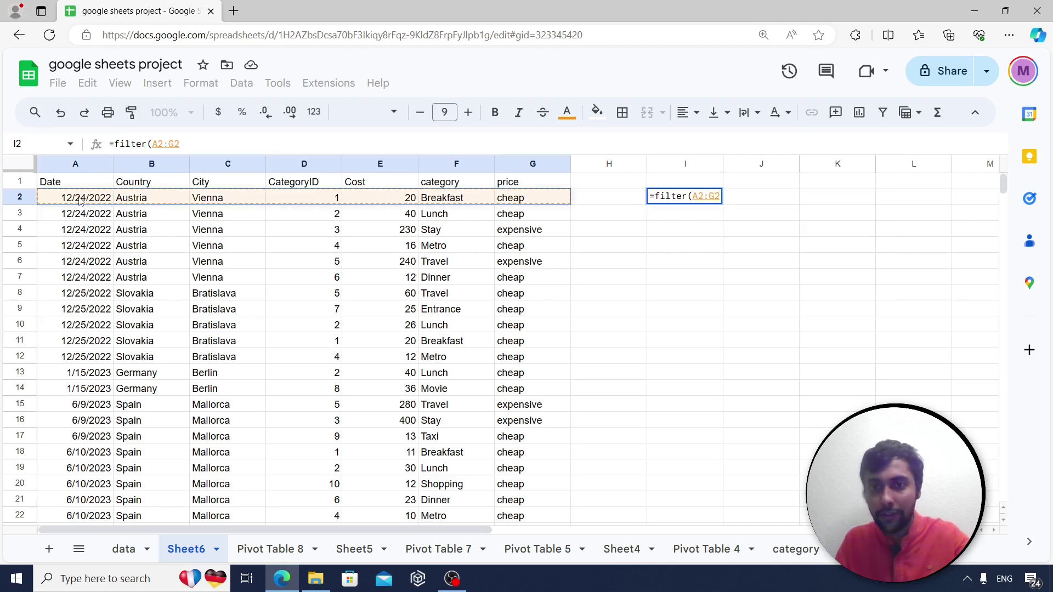
{"action": "key", "text": "ctrl+shift+Down"}
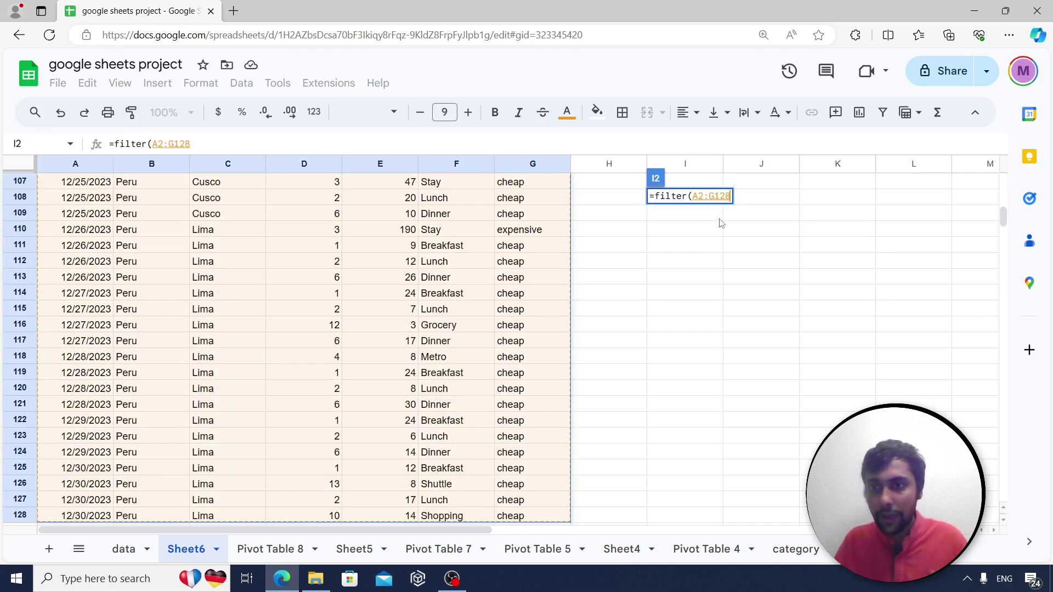
{"action": "left_click_drag", "start_coordinate": [1004, 219], "coordinate": [1005, 184]}
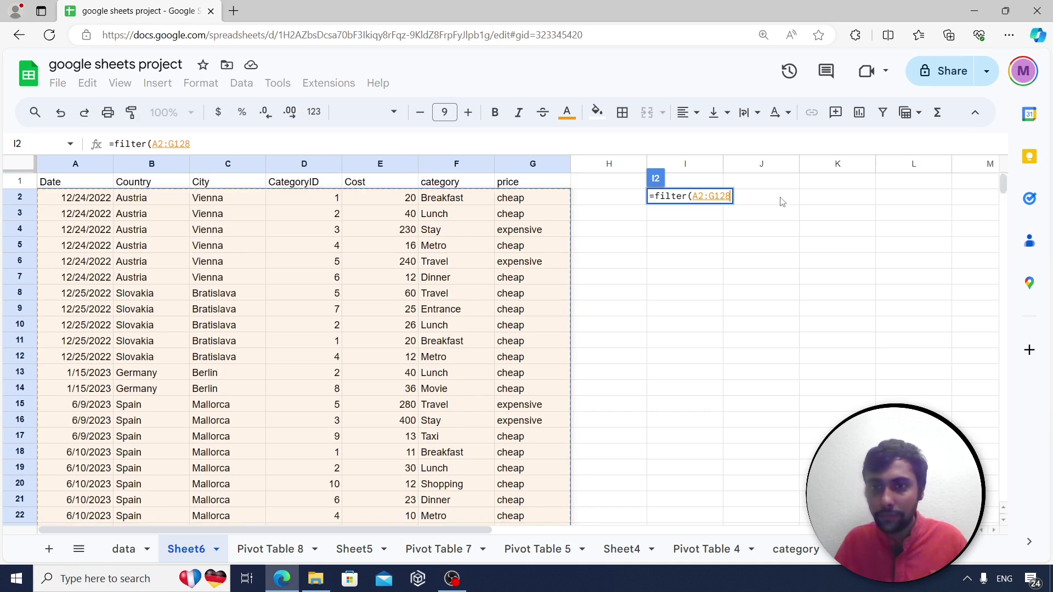
Complete the FILTER formula in I2 with the condition B2:B128="Colombia" and enter it.
{"action": "type", "text": ","}
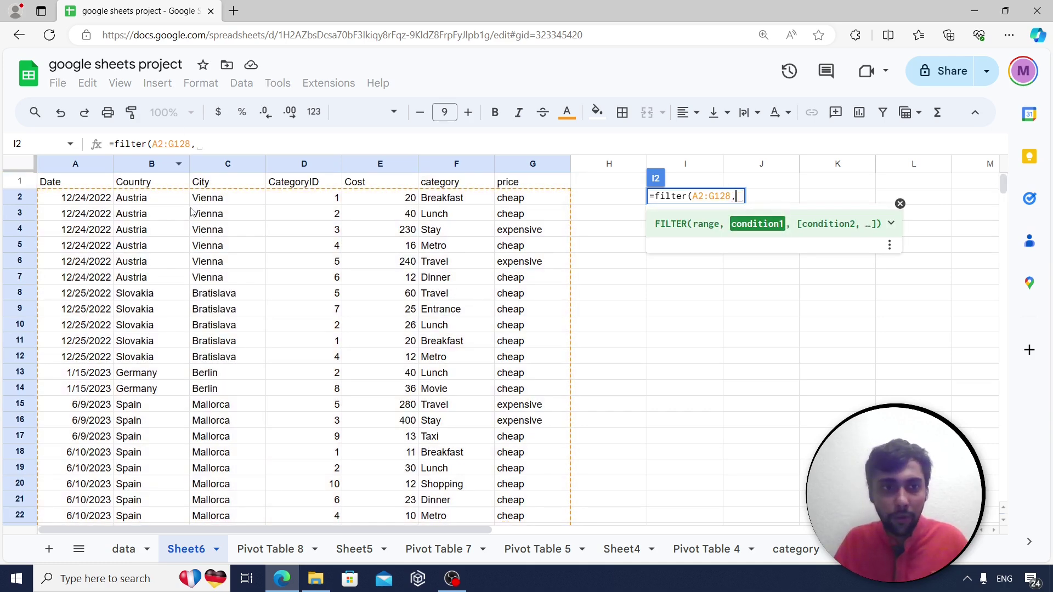
{"action": "left_click", "coordinate": [137, 200]}
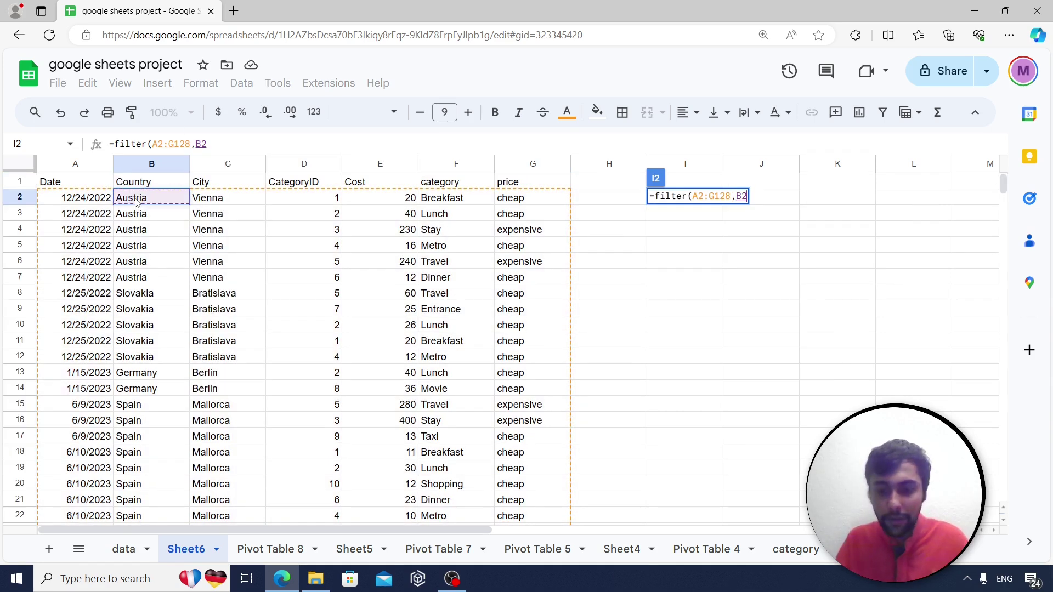
{"action": "key", "text": "ctrl+shift+Down"}
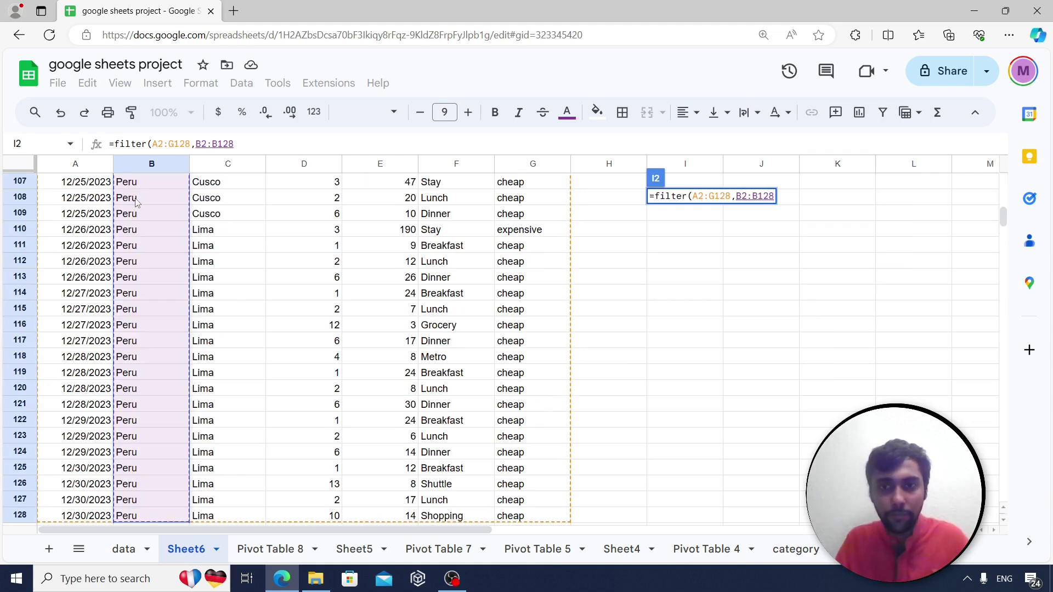
{"action": "type", "text": "=\"C"}
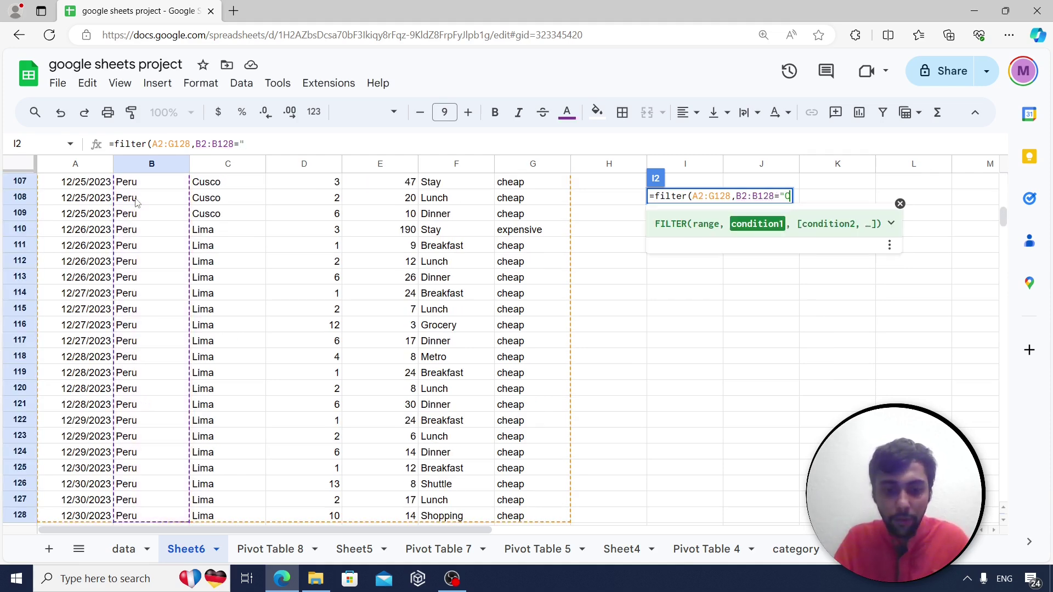
{"action": "type", "text": "olombia\""}
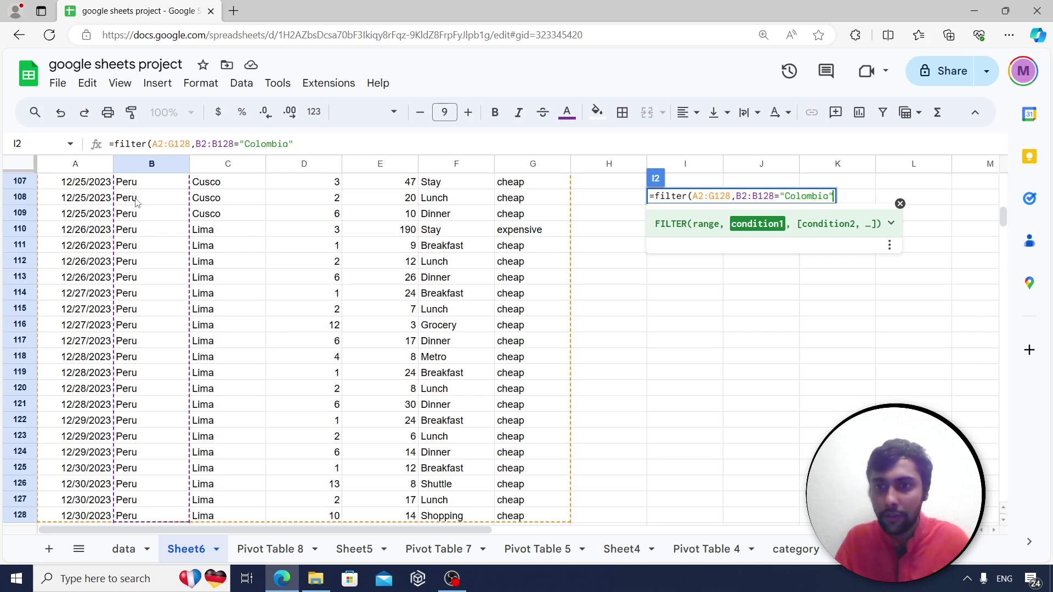
{"action": "type", "text": ")"}
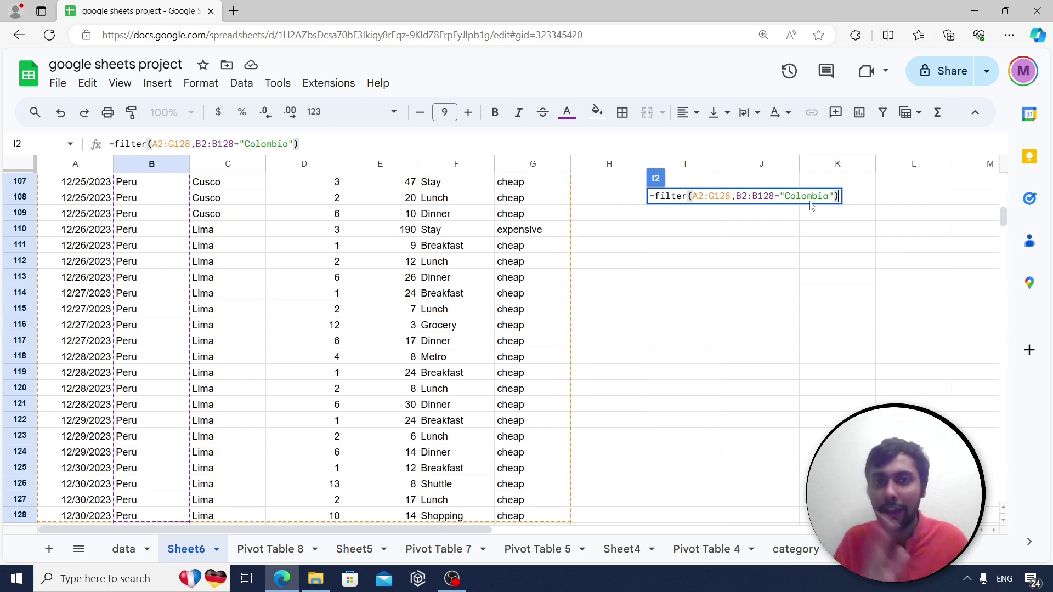
{"action": "key", "text": "Return"}
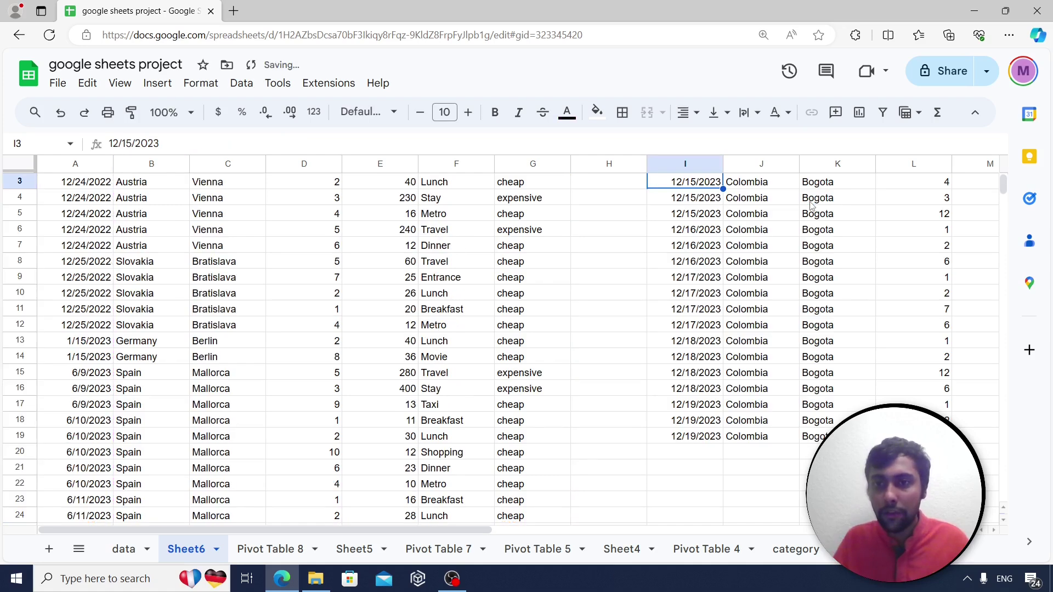
{"action": "scroll", "coordinate": [811, 204], "scroll_direction": "up", "scroll_amount": 1}
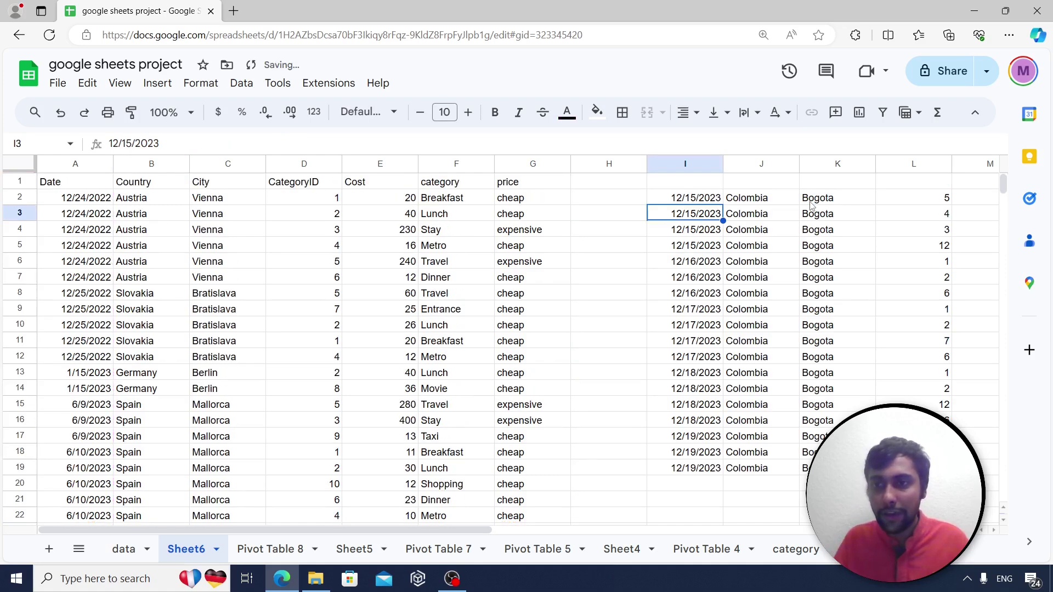
Examine the filtered output from I2 across to column O and down its rows, checking the country and city columns.
{"action": "left_click", "coordinate": [700, 203]}
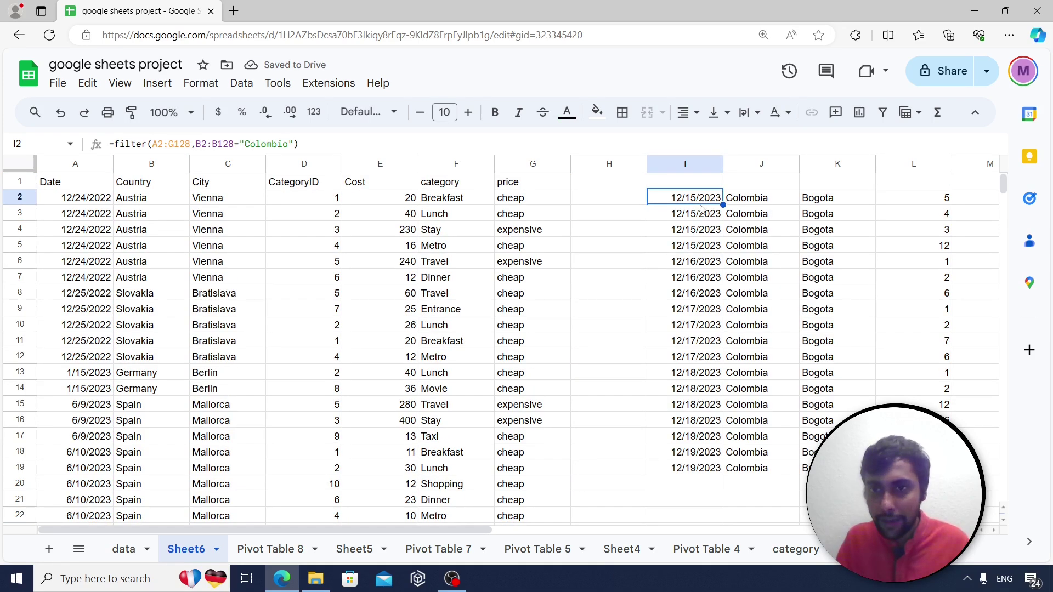
{"action": "key", "text": "Right"}
{"action": "key", "text": "Right"}
{"action": "key", "text": "Right"}
{"action": "key", "text": "Right"}
{"action": "key", "text": "Right"}
{"action": "key", "text": "Right"}
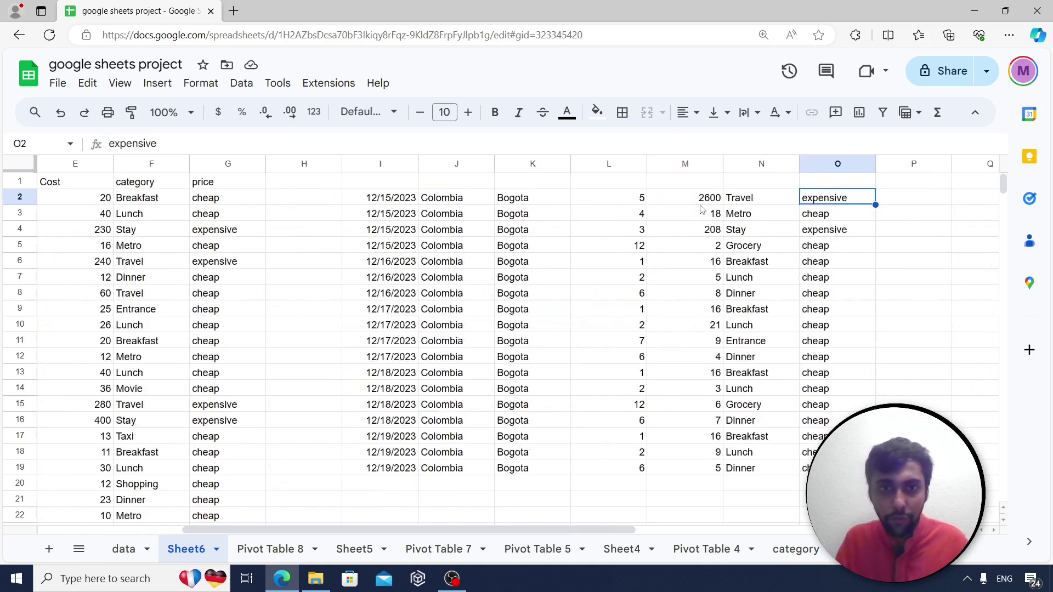
{"action": "key", "text": "Left"}
{"action": "key", "text": "Left"}
{"action": "key", "text": "Left"}
{"action": "key", "text": "Left"}
{"action": "key", "text": "Left"}
{"action": "key", "text": "Down"}
{"action": "key", "text": "Down"}
{"action": "key", "text": "Down"}
{"action": "key", "text": "Right"}
{"action": "key", "text": "Down"}
{"action": "key", "text": "Down"}
{"action": "key", "text": "Down"}
{"action": "key", "text": "Down"}
{"action": "key", "text": "Down"}
{"action": "key", "text": "Down"}
{"action": "key", "text": "Down"}
{"action": "key", "text": "Down"}
{"action": "key", "text": "Down"}
{"action": "key", "text": "Down"}
{"action": "key", "text": "Down"}
{"action": "key", "text": "Down"}
{"action": "key", "text": "Down"}
{"action": "key", "text": "Down"}
{"action": "key", "text": "Down"}
{"action": "key", "text": "Left"}
{"action": "key", "text": "Up"}
{"action": "key", "text": "Up"}
{"action": "key", "text": "Up"}
{"action": "key", "text": "Up"}
{"action": "key", "text": "Up"}
{"action": "key", "text": "Up"}
{"action": "key", "text": "Up"}
{"action": "key", "text": "Up"}
{"action": "key", "text": "Up"}
{"action": "key", "text": "Up"}
{"action": "key", "text": "Up"}
{"action": "key", "text": "Up"}
{"action": "key", "text": "Up"}
{"action": "key", "text": "Up"}
{"action": "key", "text": "Up"}
{"action": "key", "text": "Up"}
{"action": "key", "text": "Left"}
{"action": "key", "text": "Up"}
{"action": "key", "text": "Up"}
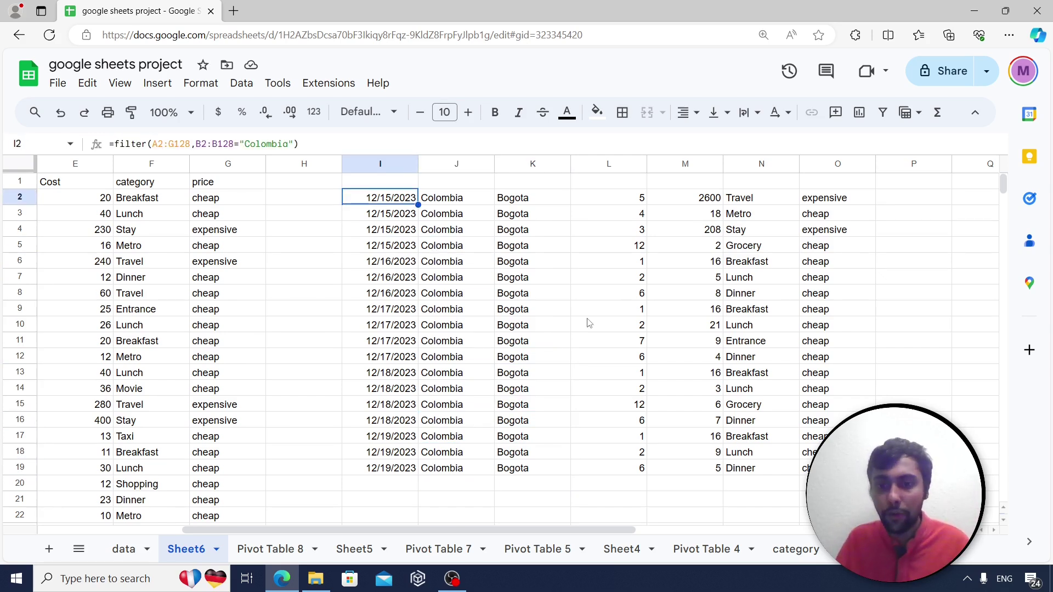
Open the questions sheet and read the question in A22 about the text join function.
{"action": "left_click", "coordinate": [869, 550]}
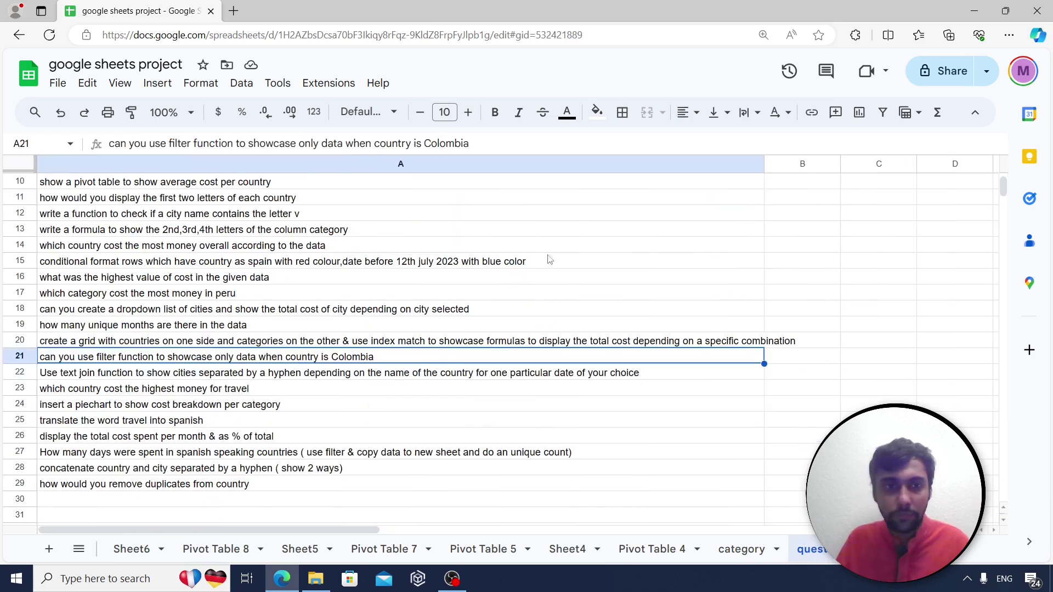
{"action": "left_click", "coordinate": [196, 377]}
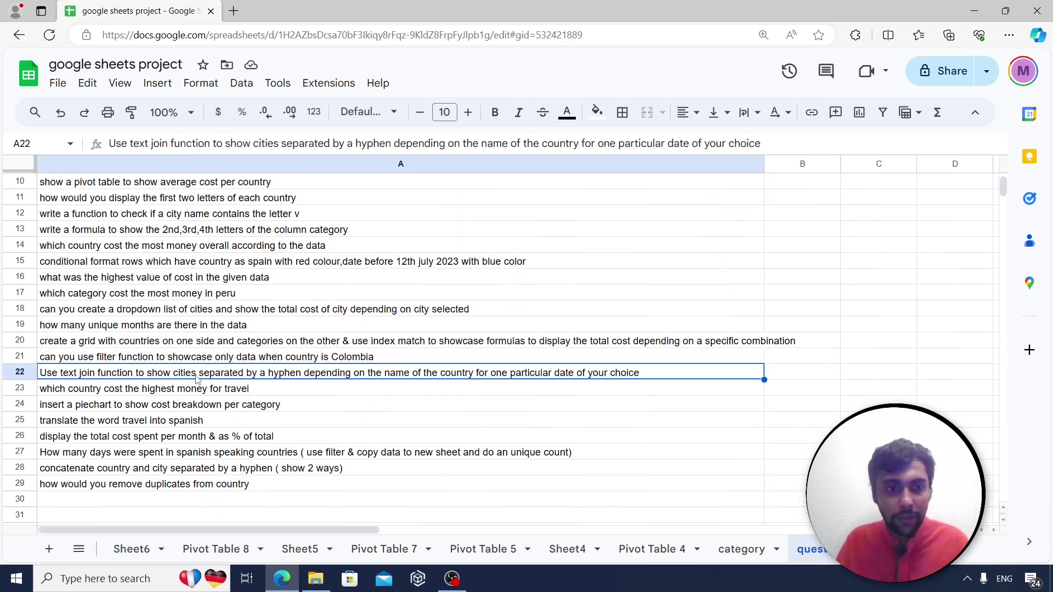
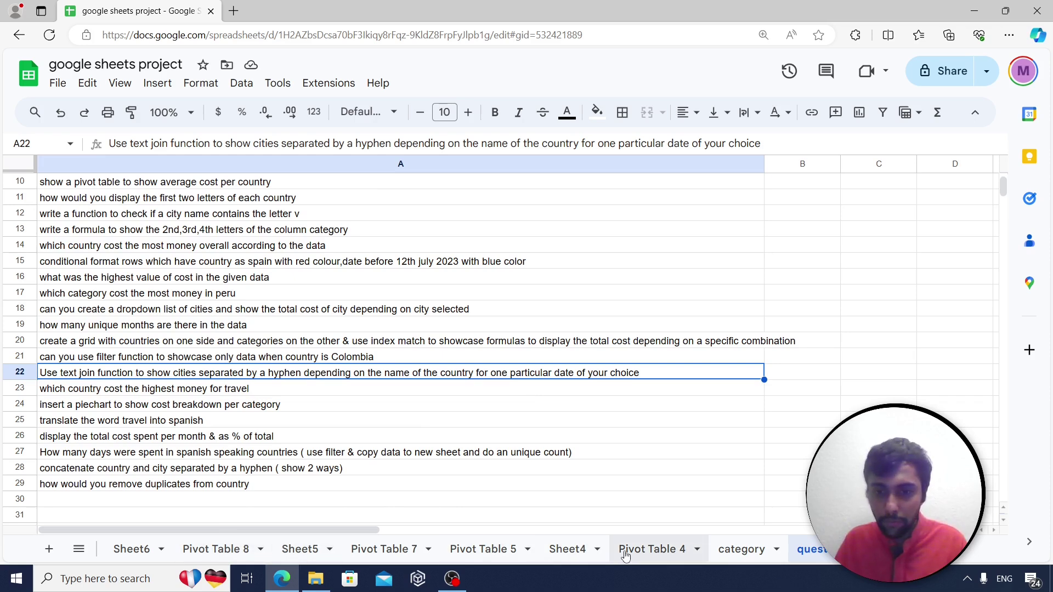
Copy the headers and first five data rows, A1:G6, from Sheet6 and paste them into a new sheet at A1.
{"action": "left_click", "coordinate": [144, 549]}
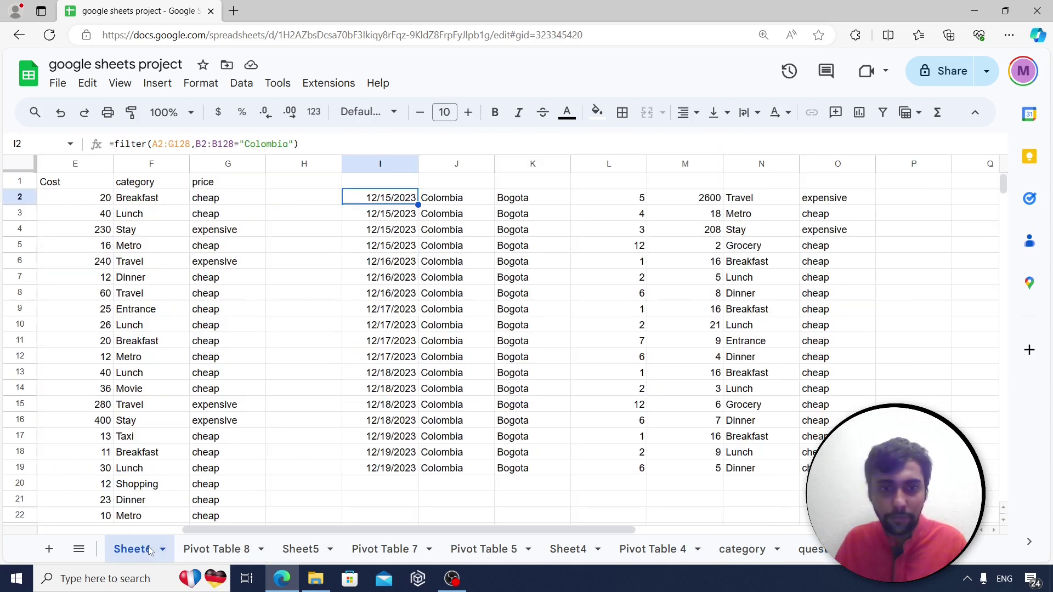
{"action": "key", "text": "Left"}
{"action": "key", "text": "Left"}
{"action": "key", "text": "Left"}
{"action": "key", "text": "Left"}
{"action": "key", "text": "Left"}
{"action": "key", "text": "Left"}
{"action": "key", "text": "Left"}
{"action": "key", "text": "Left"}
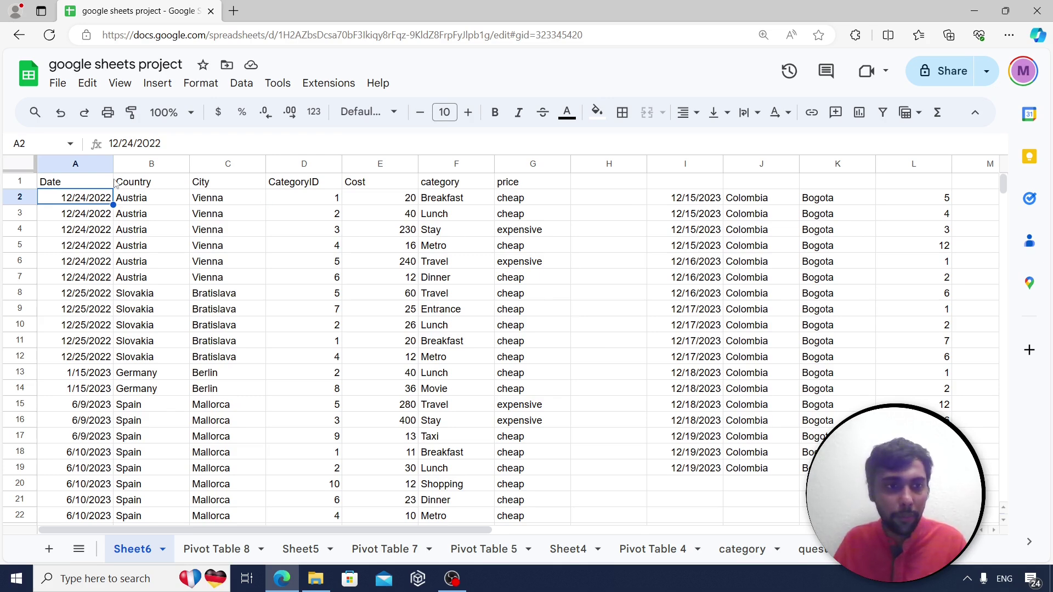
{"action": "left_click_drag", "start_coordinate": [85, 182], "coordinate": [539, 261]}
{"action": "key", "text": "ctrl+c"}
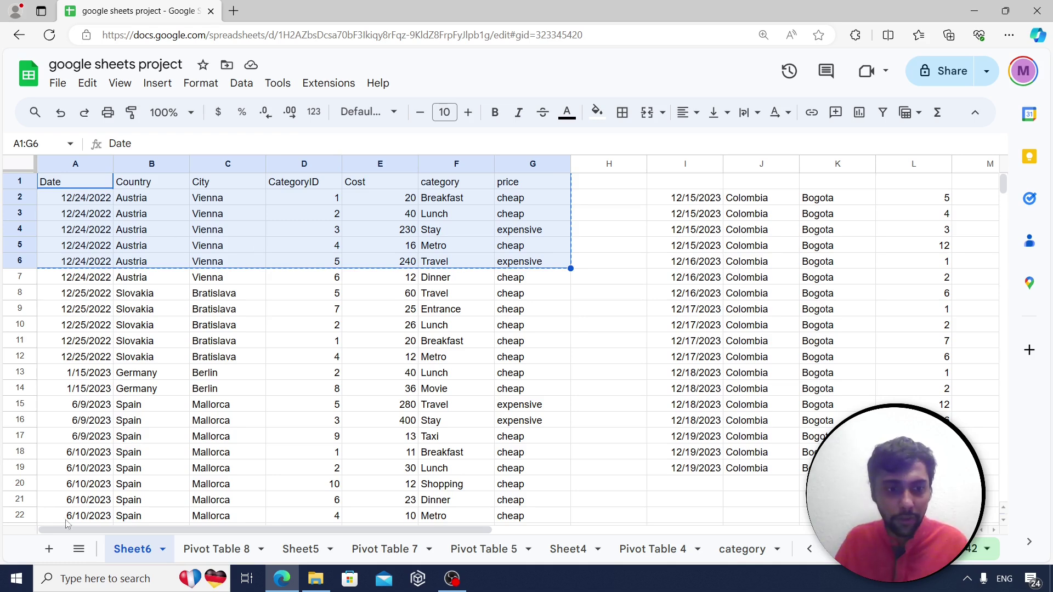
{"action": "left_click", "coordinate": [47, 549]}
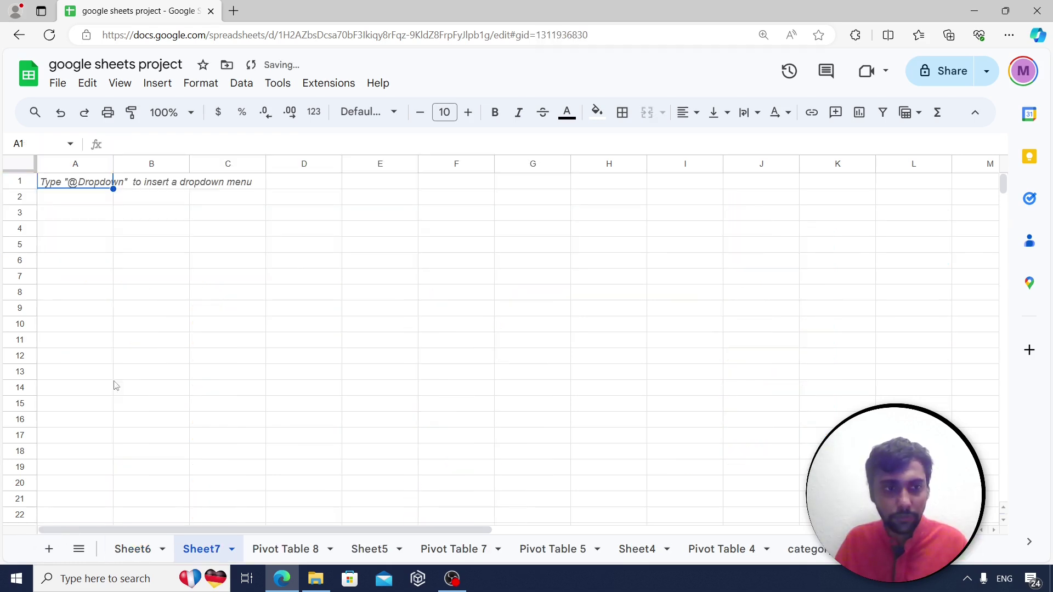
{"action": "key", "text": "ctrl+v"}
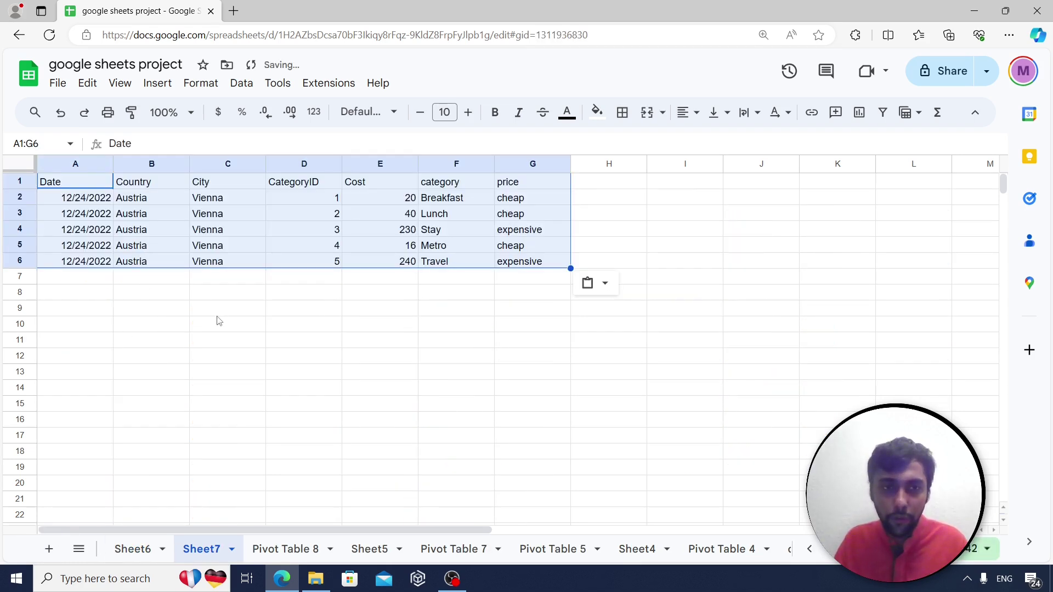
Reread the text join question in A22 of the questions sheet and return to Sheet7.
{"action": "left_click", "coordinate": [831, 553]}
{"action": "left_click", "coordinate": [747, 554]}
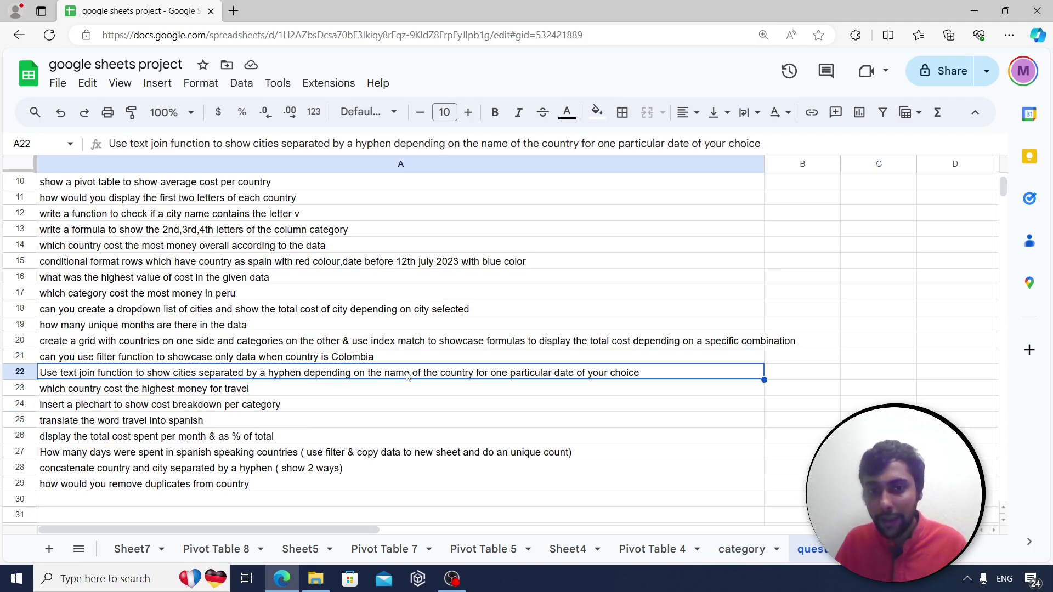
{"action": "left_click", "coordinate": [126, 550]}
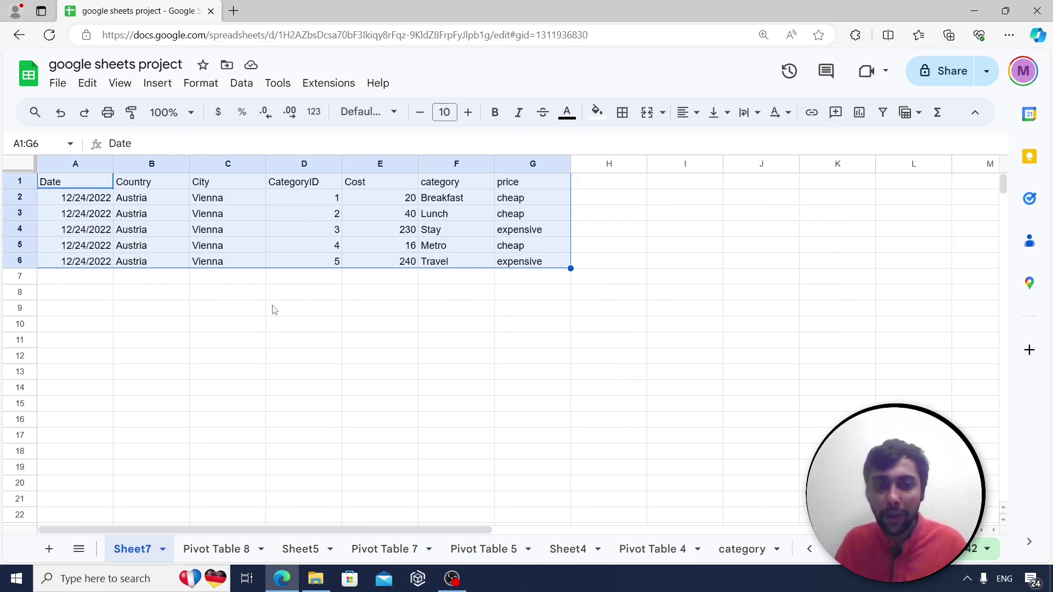
Begin a TEXTJOIN formula in C10 with a hyphen as the delimiter and the ignore_empty argument left blank.
{"action": "left_click", "coordinate": [254, 328]}
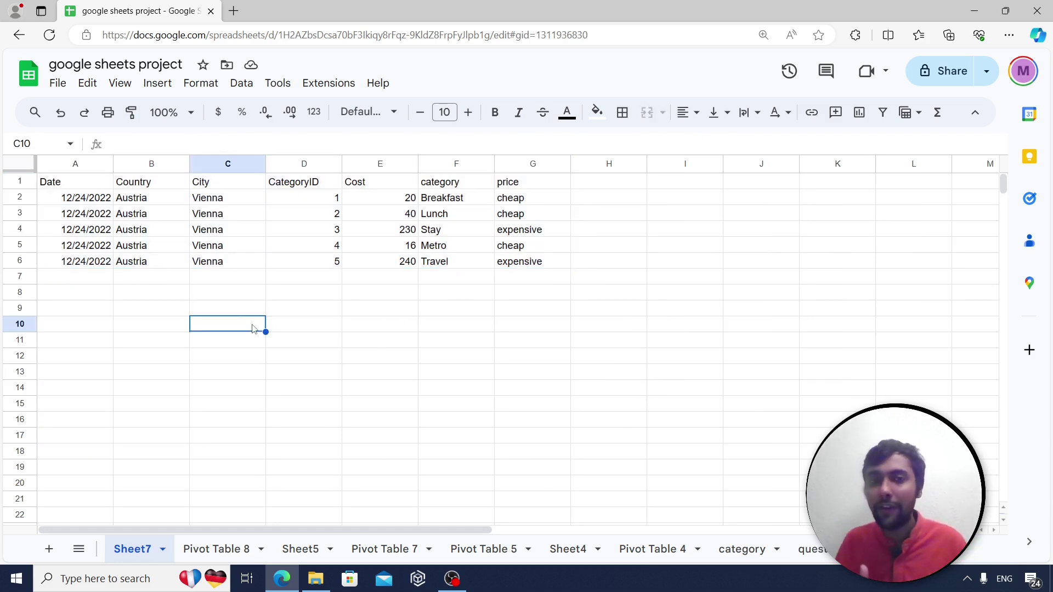
{"action": "type", "text": "=te"}
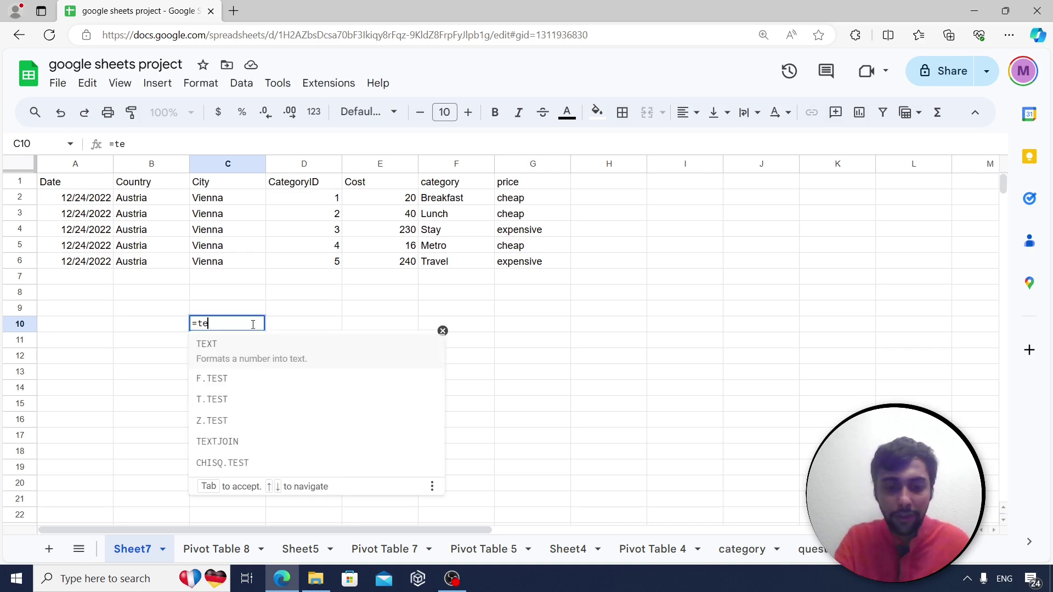
{"action": "type", "text": "xtjoin("}
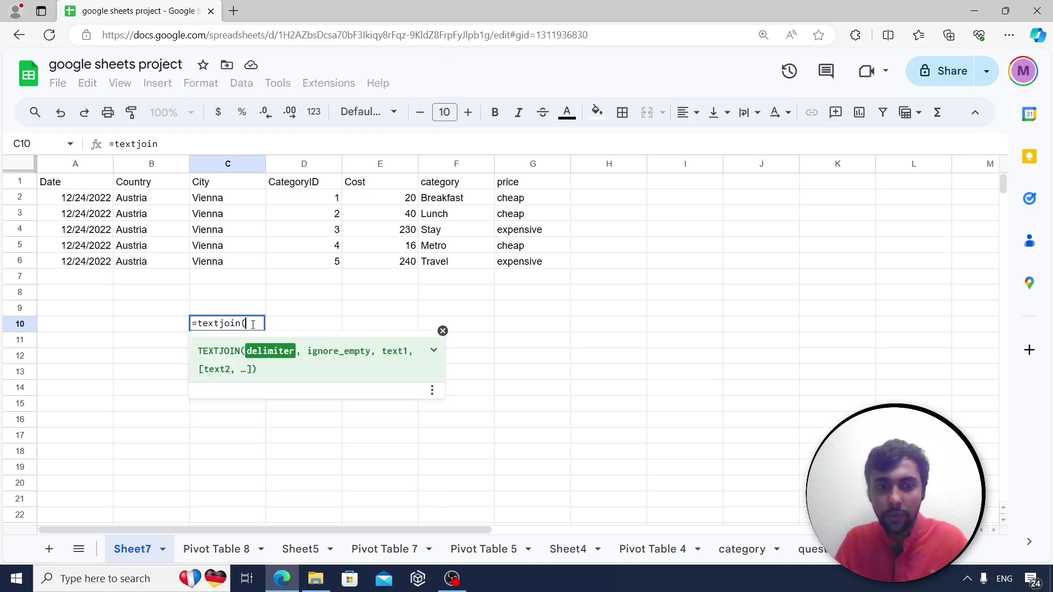
{"action": "type", "text": "\""}
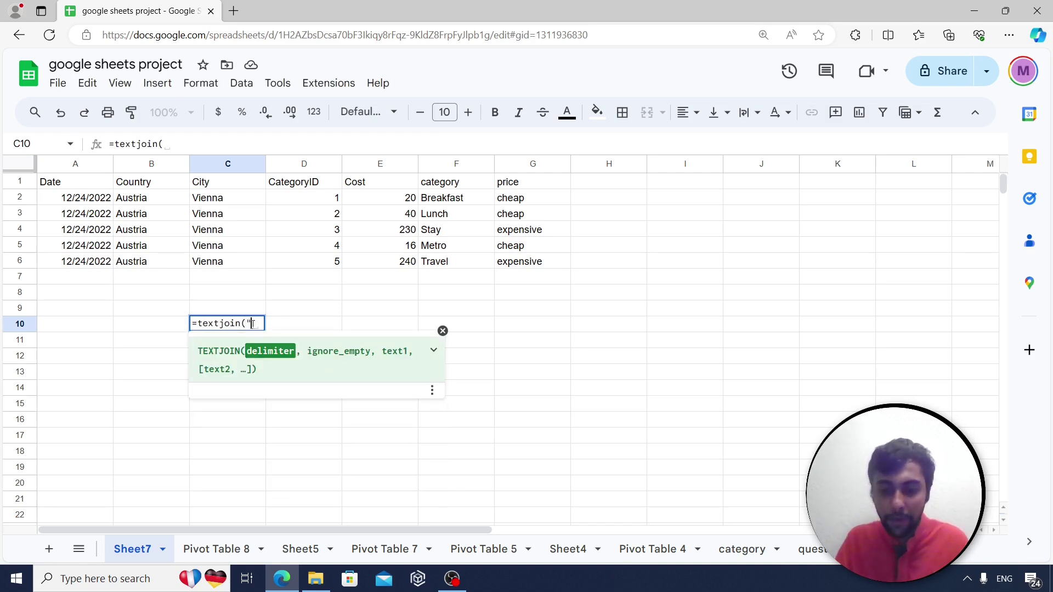
{"action": "type", "text": "-\""}
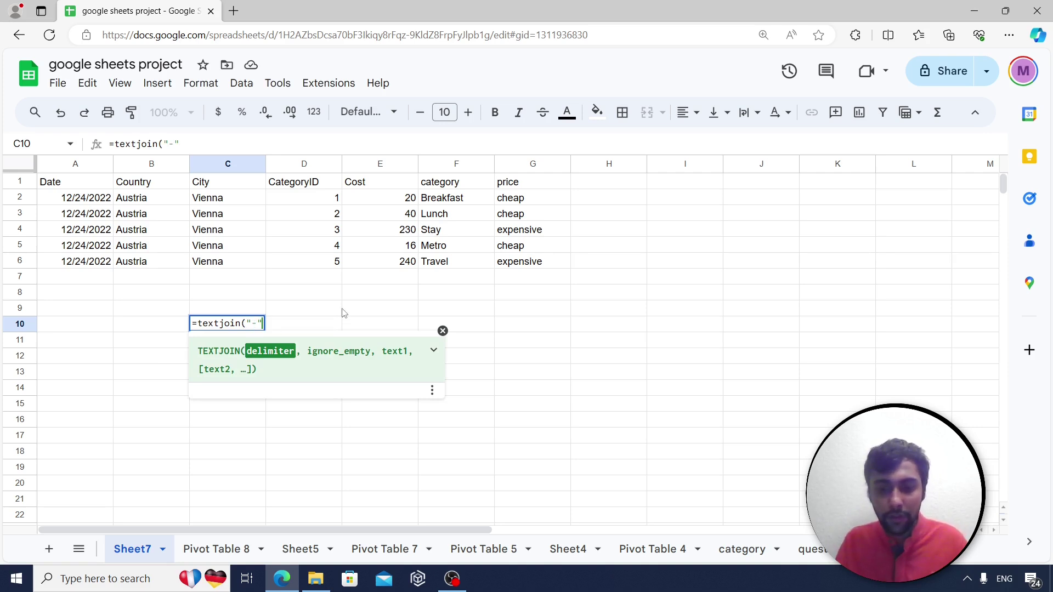
{"action": "type", "text": ","}
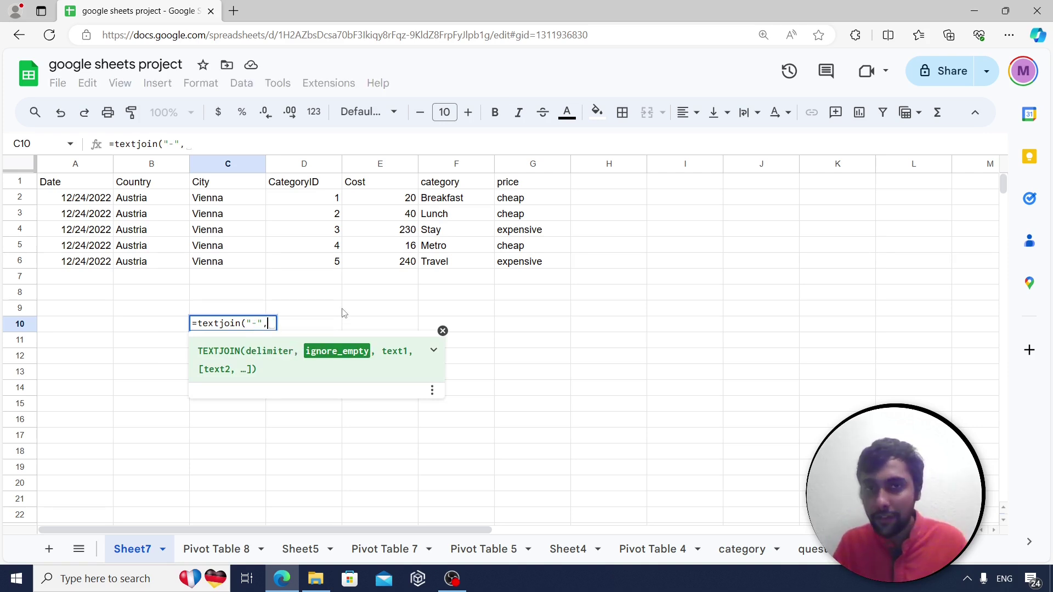
{"action": "type", "text": ","}
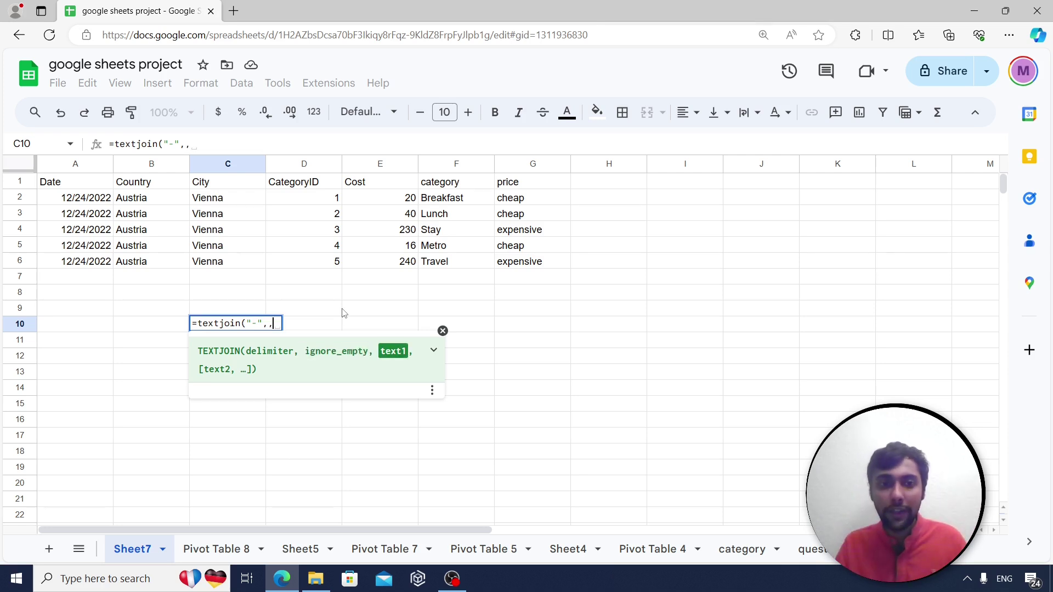
Complete the C10 formula with a FILTER that returns cities C2:C6 where countries B2:B6 equal "Austria".
{"action": "type", "text": "filter("}
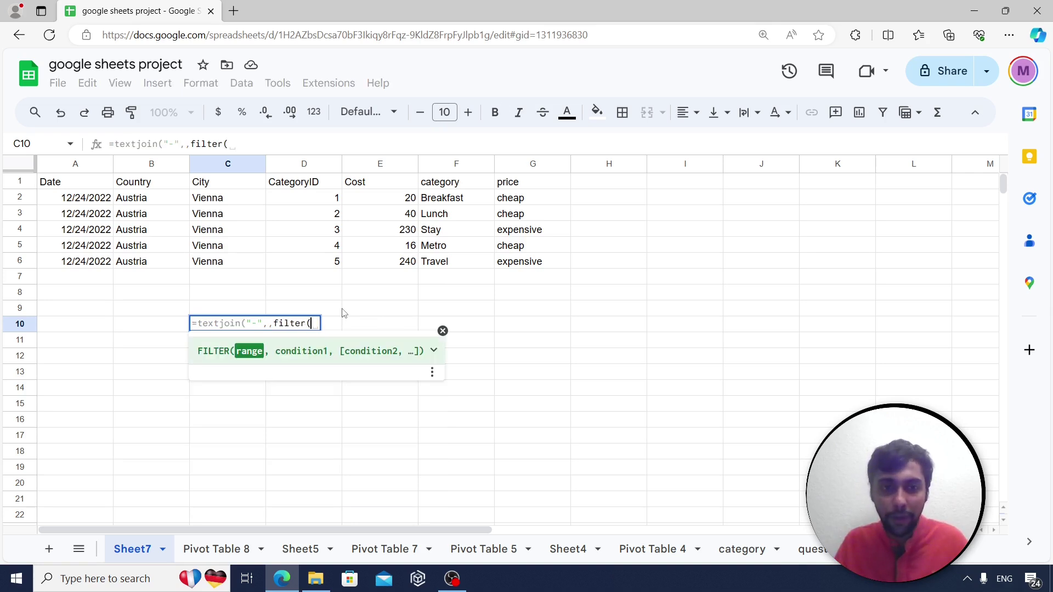
{"action": "left_click", "coordinate": [207, 200]}
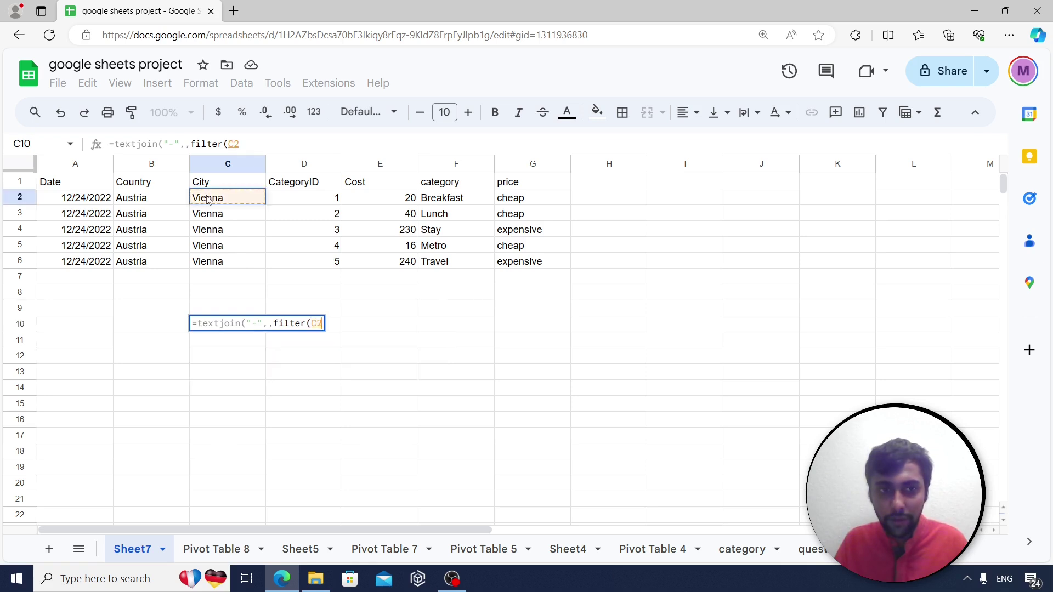
{"action": "left_click_drag", "start_coordinate": [208, 200], "coordinate": [209, 262]}
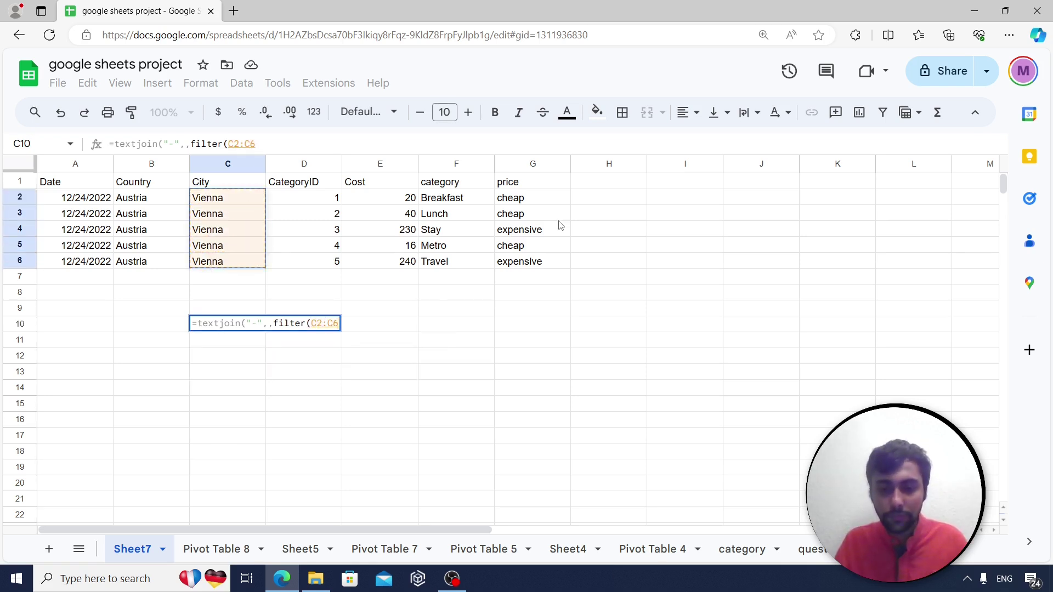
{"action": "type", "text": ","}
{"action": "left_click_drag", "start_coordinate": [134, 201], "coordinate": [132, 263]}
{"action": "type", "text": "="}
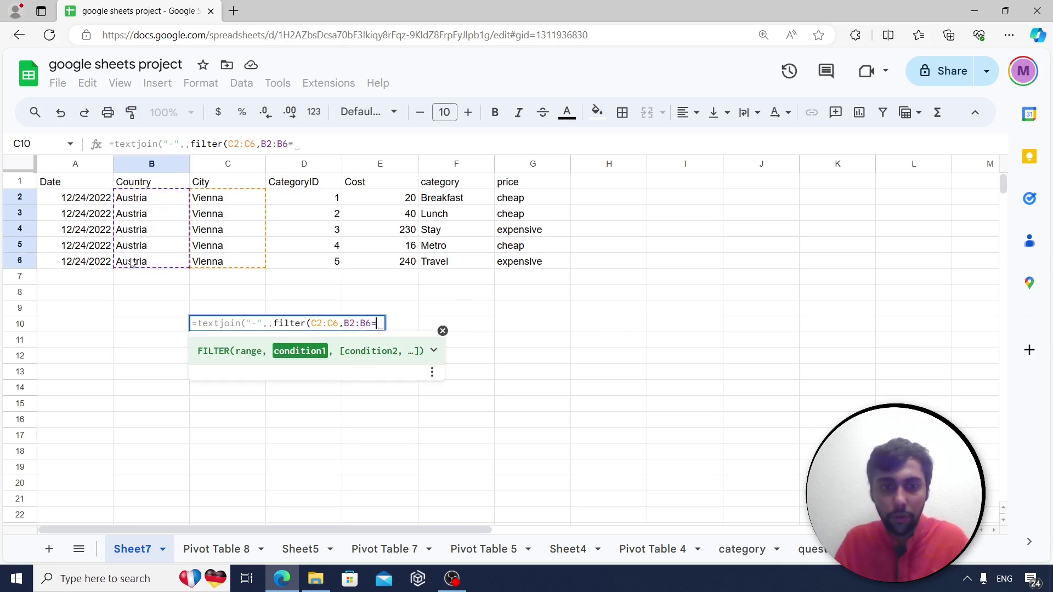
{"action": "type", "text": "\"Aust"}
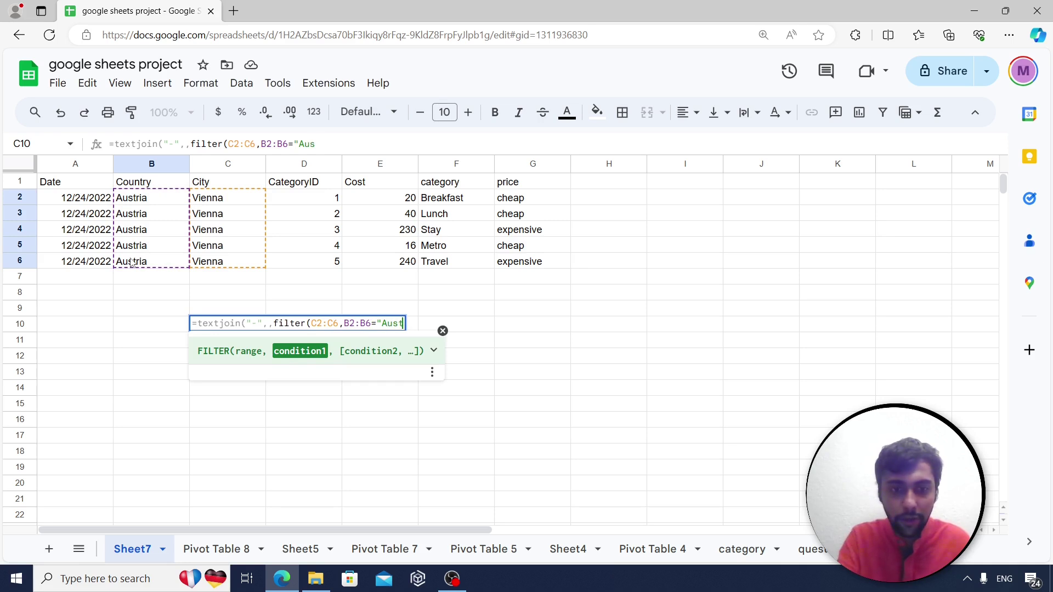
{"action": "type", "text": "raa\")"}
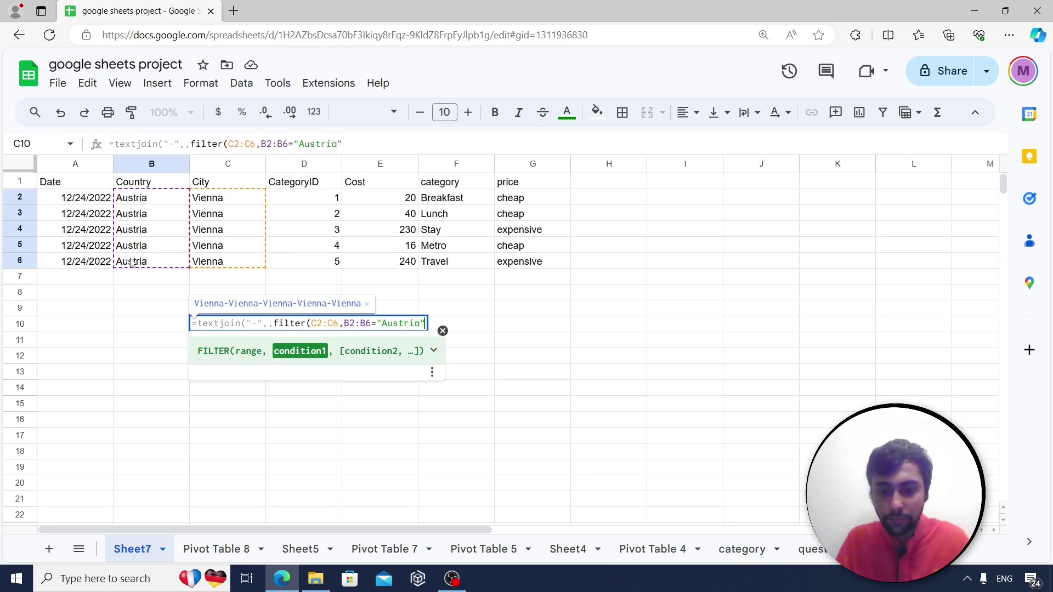
{"action": "type", "text": ")"}
{"action": "key", "text": "Return"}
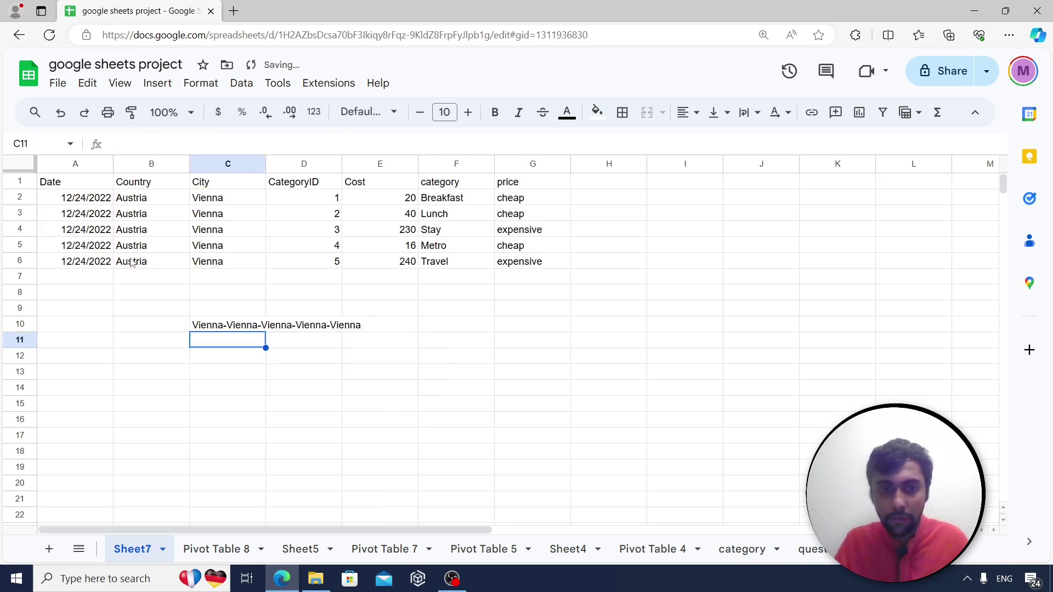
Change the city in C5 to Salzburg and check the joined cities in C10.
{"action": "key", "text": "Up"}
{"action": "left_click_drag", "start_coordinate": [240, 199], "coordinate": [263, 259]}
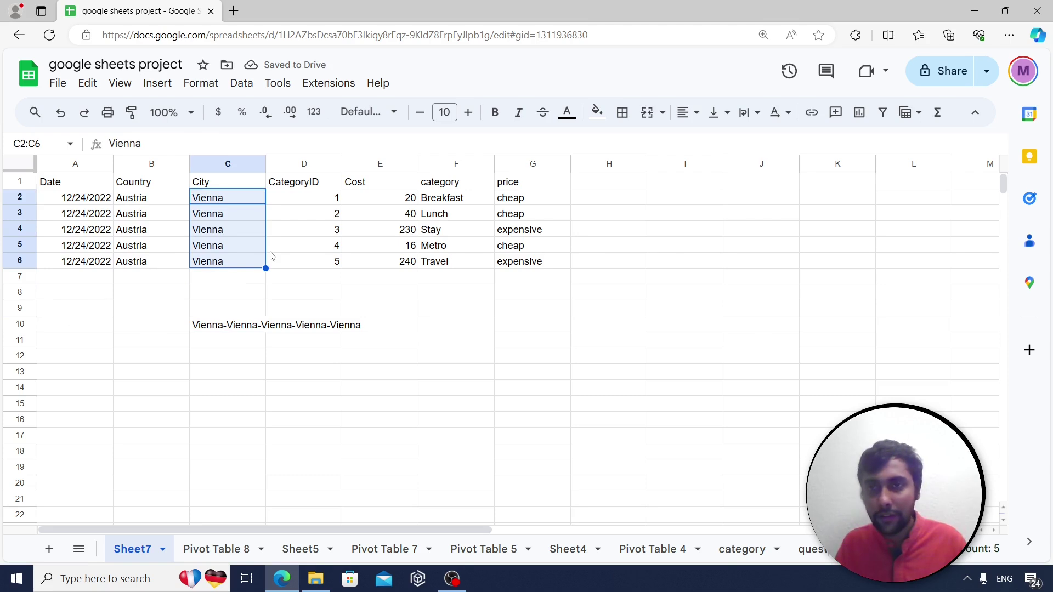
{"action": "left_click", "coordinate": [215, 257]}
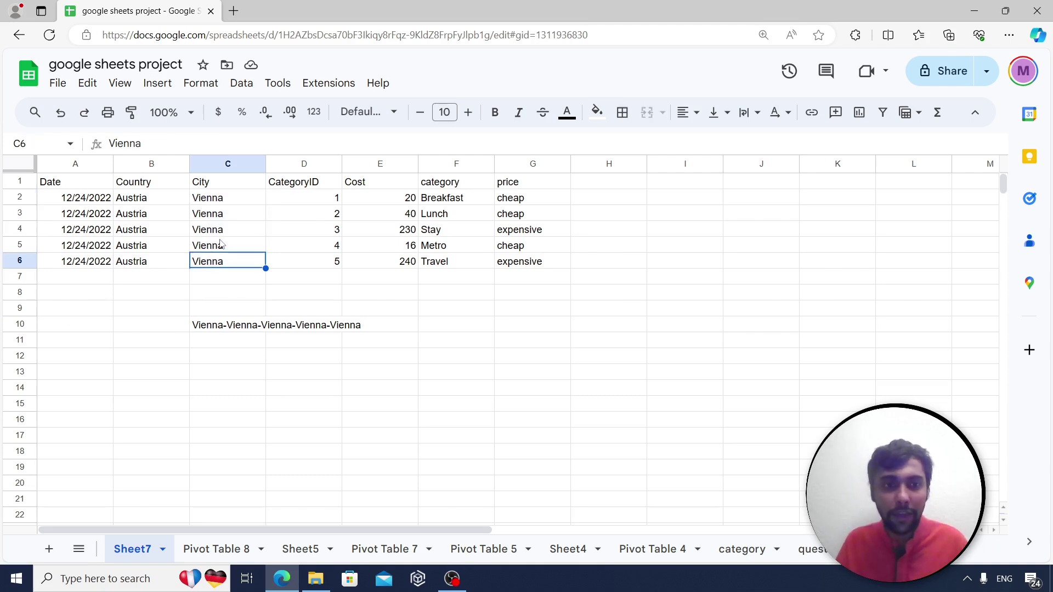
{"action": "left_click", "coordinate": [219, 244]}
{"action": "type", "text": "Salzburg"}
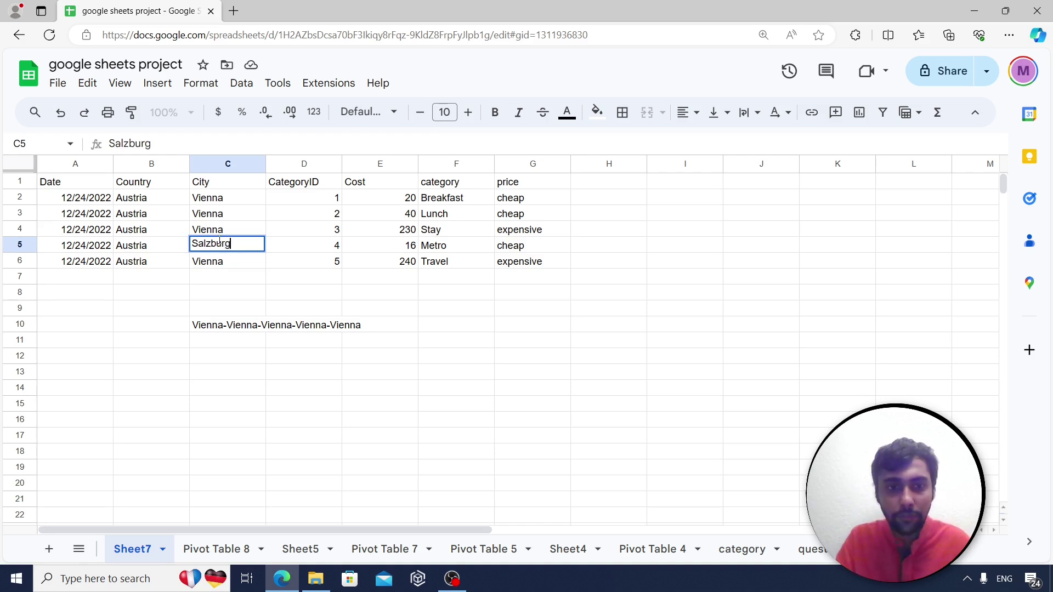
{"action": "key", "text": "Return"}
{"action": "key", "text": "Down"}
{"action": "key", "text": "Down"}
{"action": "key", "text": "Down"}
{"action": "key", "text": "Down"}
{"action": "key", "text": "Right"}
{"action": "key", "text": "Left"}
{"action": "key", "text": "Right"}
{"action": "key", "text": "Right"}
{"action": "key", "text": "Left"}
{"action": "key", "text": "Left"}
{"action": "key", "text": "Left"}
{"action": "key", "text": "Left"}
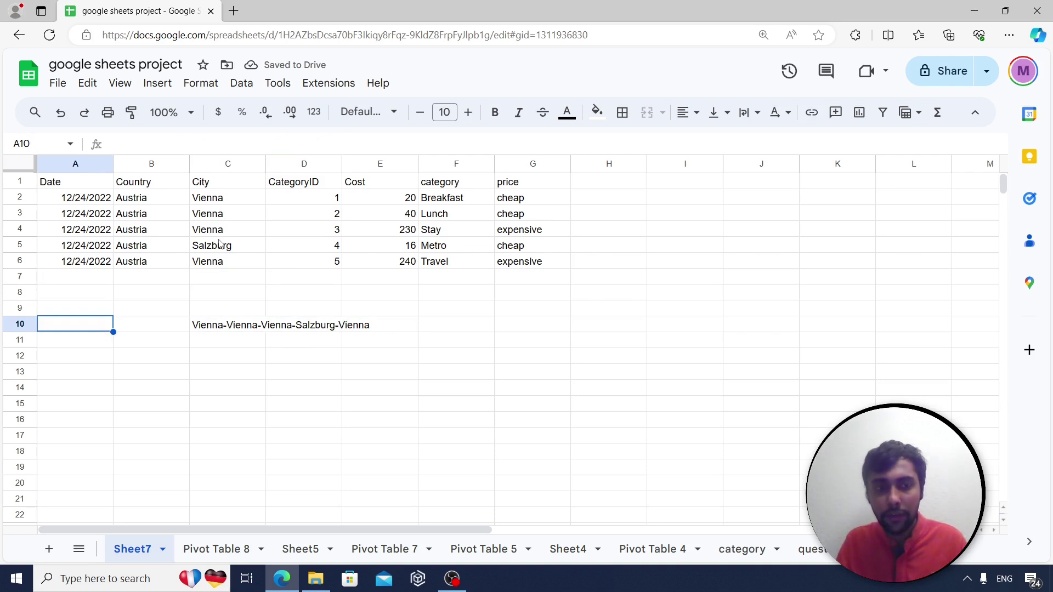
{"action": "key", "text": "Up"}
{"action": "key", "text": "Up"}
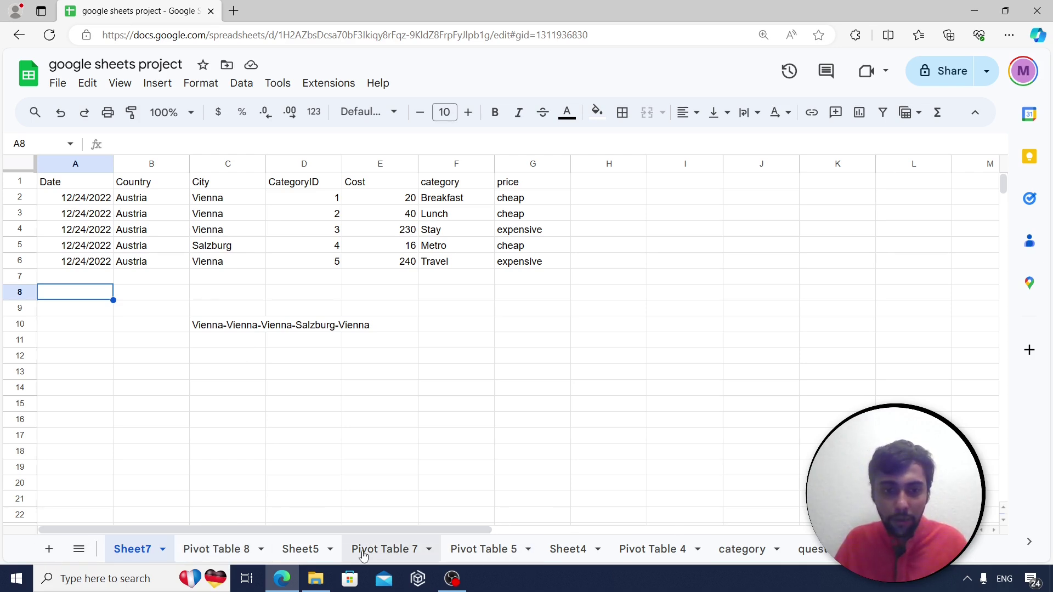
Copy the Peru rows B82:G96 from Sheet5 and paste them into Sheet7 at A2.
{"action": "left_click", "coordinate": [297, 551]}
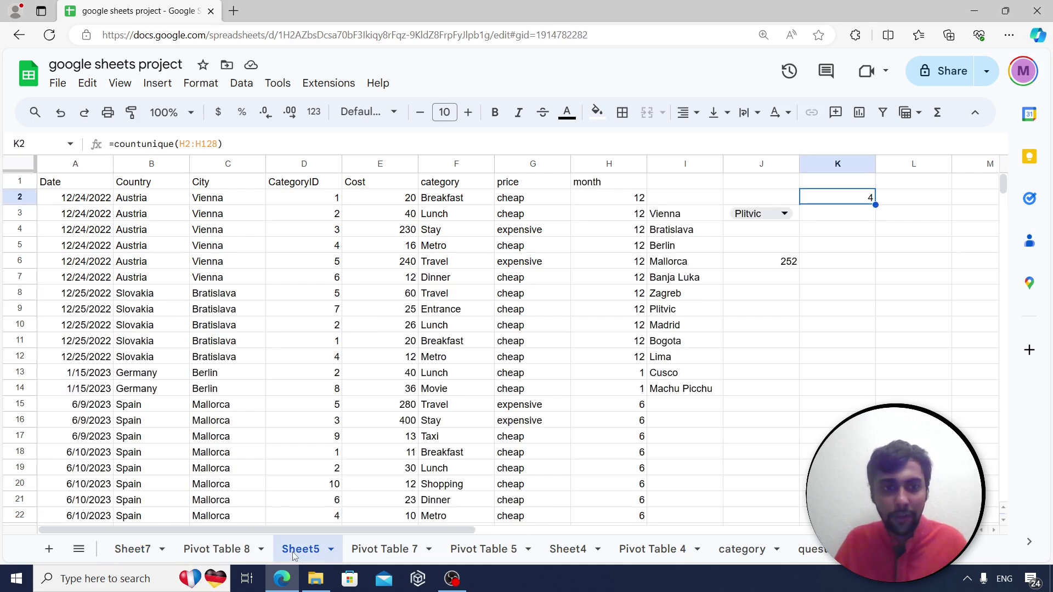
{"action": "scroll", "coordinate": [214, 383], "scroll_direction": "down", "scroll_amount": 15}
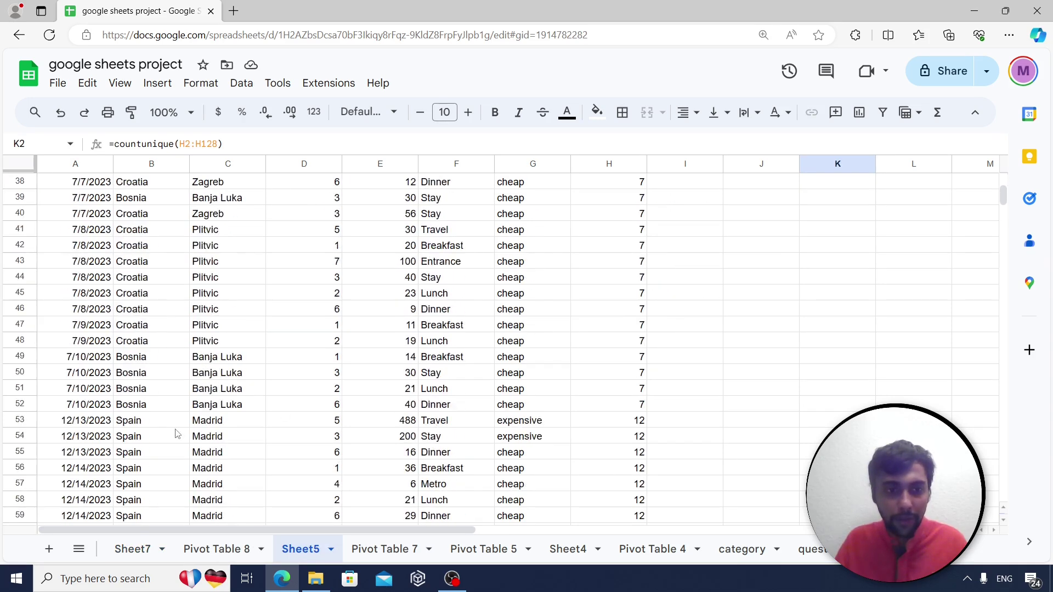
{"action": "scroll", "coordinate": [170, 435], "scroll_direction": "down", "scroll_amount": 1}
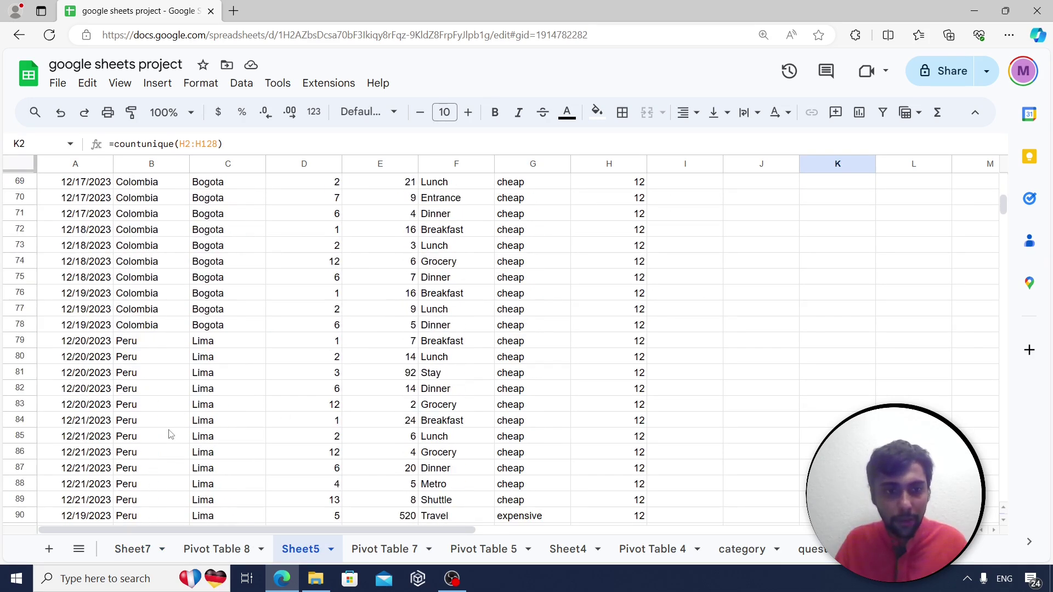
{"action": "scroll", "coordinate": [171, 435], "scroll_direction": "down", "scroll_amount": 1}
{"action": "scroll", "coordinate": [244, 378], "scroll_direction": "down", "scroll_amount": 1}
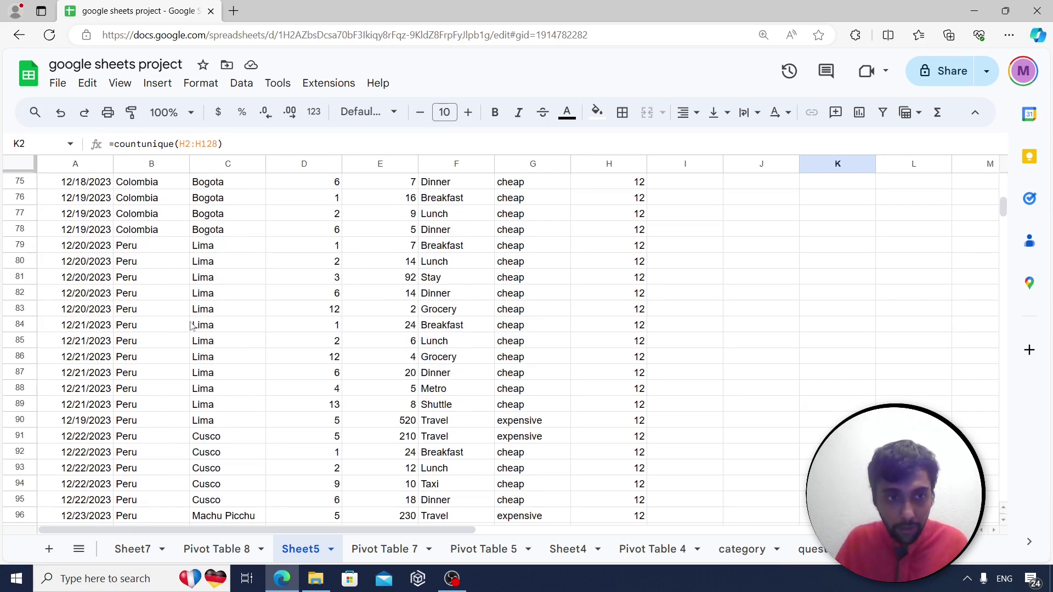
{"action": "scroll", "coordinate": [222, 359], "scroll_direction": "down", "scroll_amount": 2}
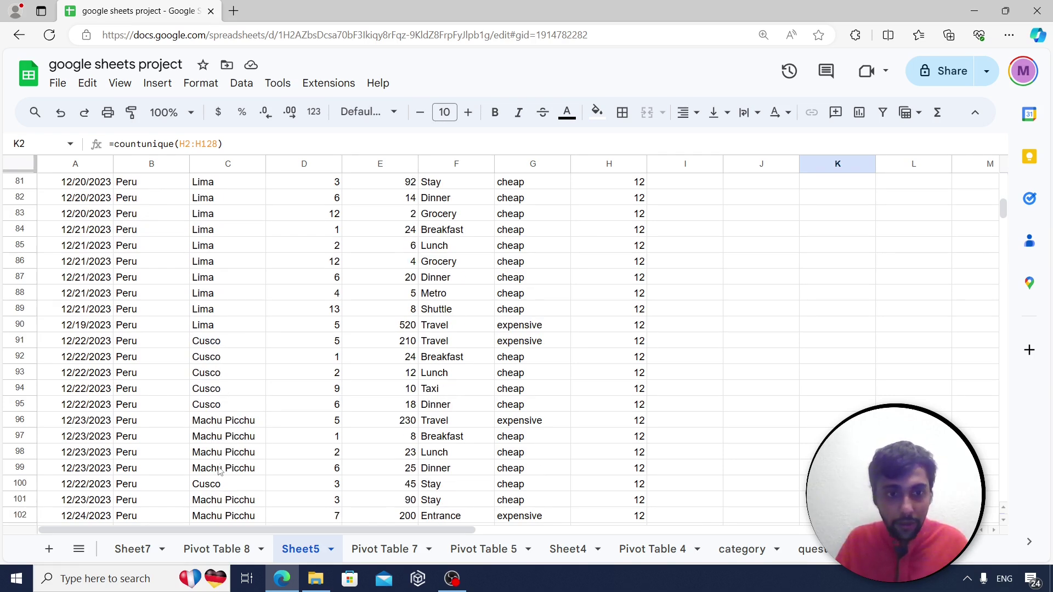
{"action": "scroll", "coordinate": [241, 409], "scroll_direction": "up", "scroll_amount": 1}
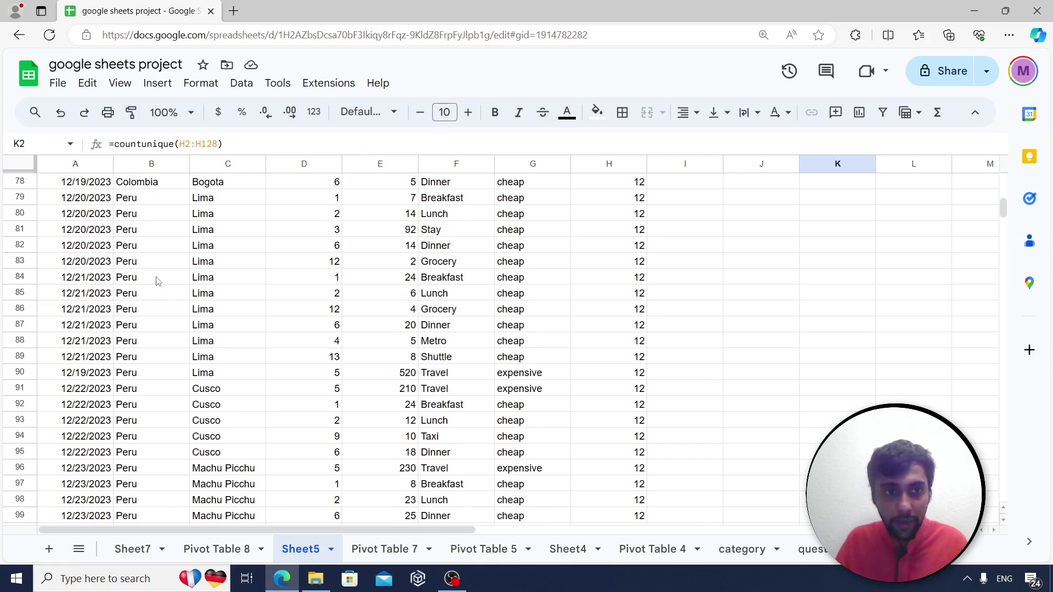
{"action": "left_click_drag", "start_coordinate": [158, 249], "coordinate": [519, 468]}
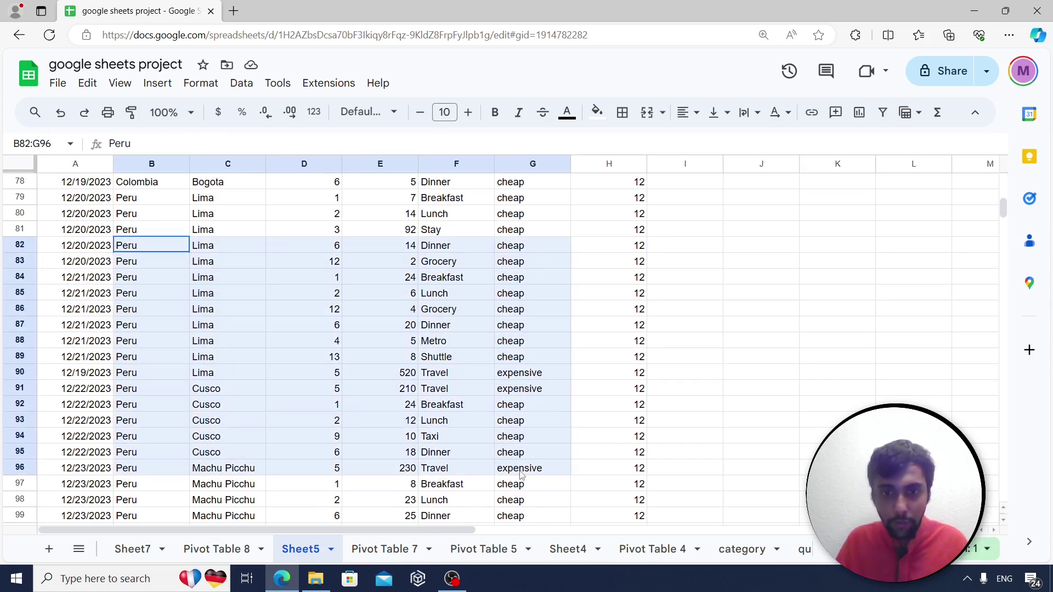
{"action": "key", "text": "ctrl+c"}
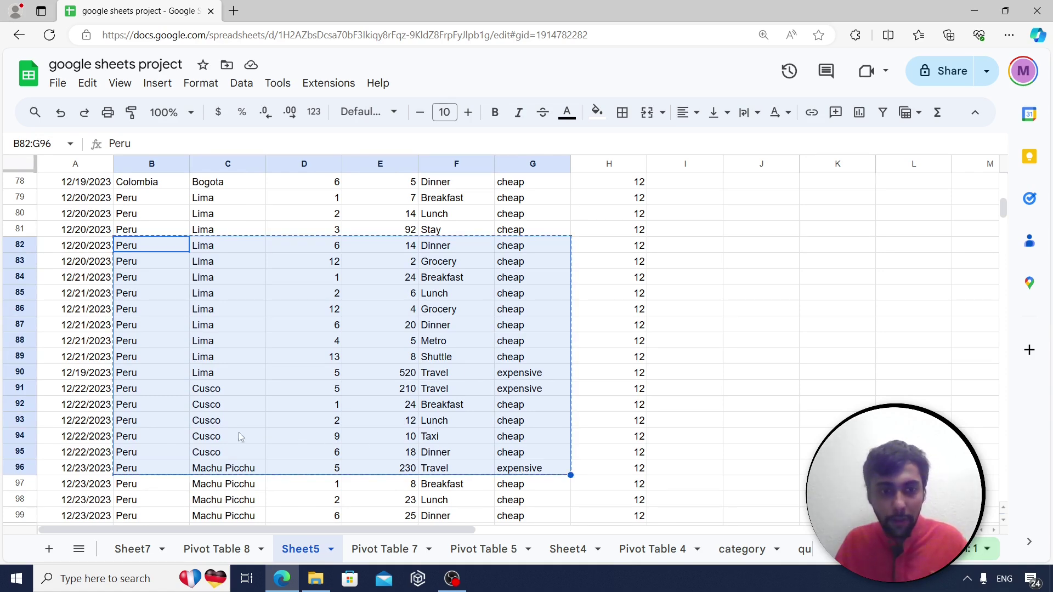
{"action": "left_click", "coordinate": [134, 548]}
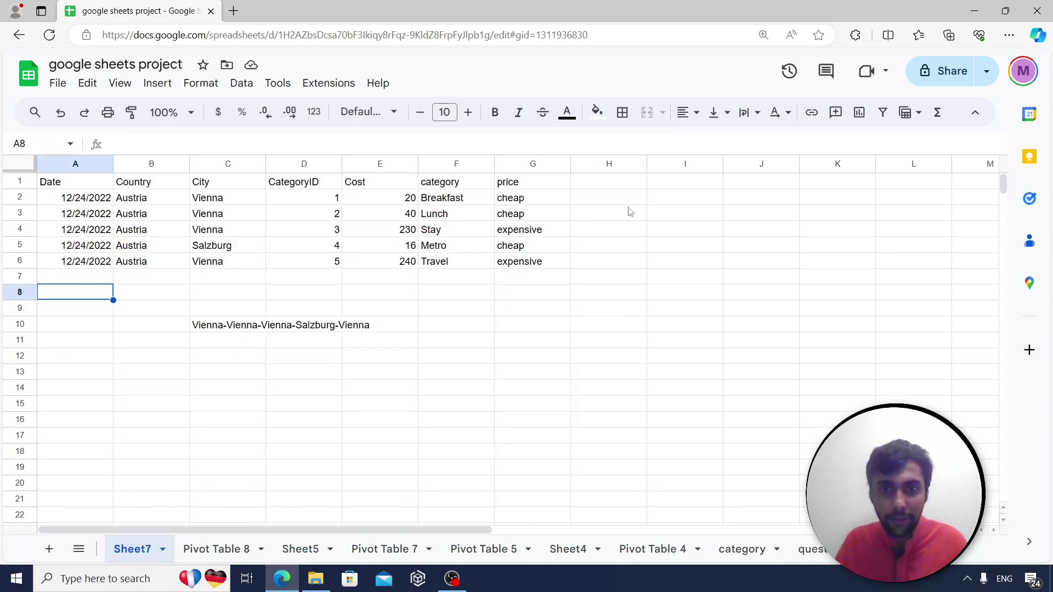
{"action": "left_click", "coordinate": [84, 199]}
{"action": "key", "text": "ctrl+v"}
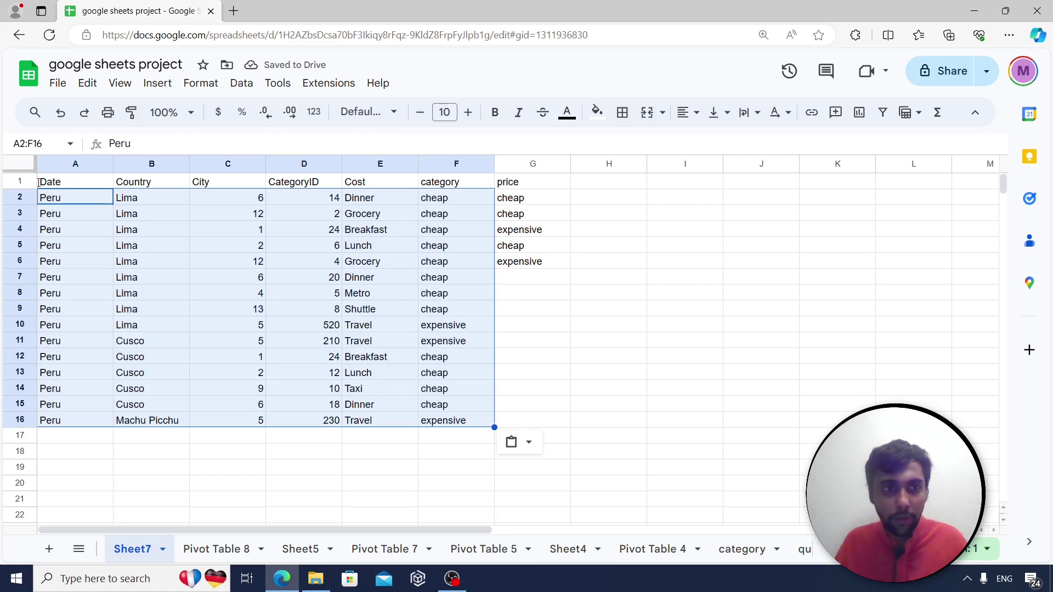
Delete header row 1 and the leftover price column G from Sheet7.
{"action": "left_click", "coordinate": [20, 182]}
{"action": "right_click", "coordinate": [20, 182]}
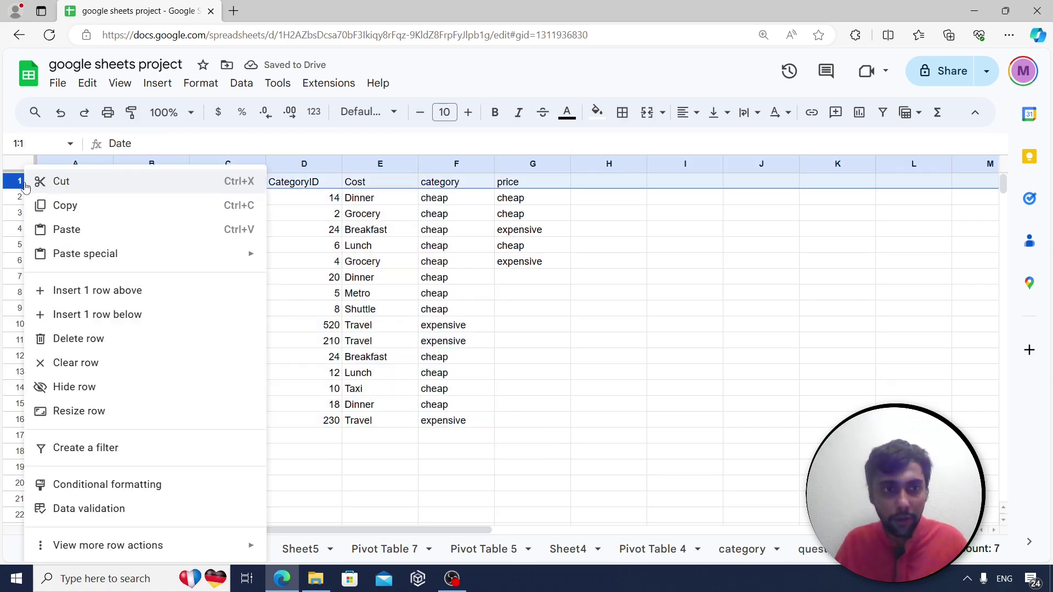
{"action": "left_click", "coordinate": [110, 349]}
{"action": "left_click", "coordinate": [531, 164]}
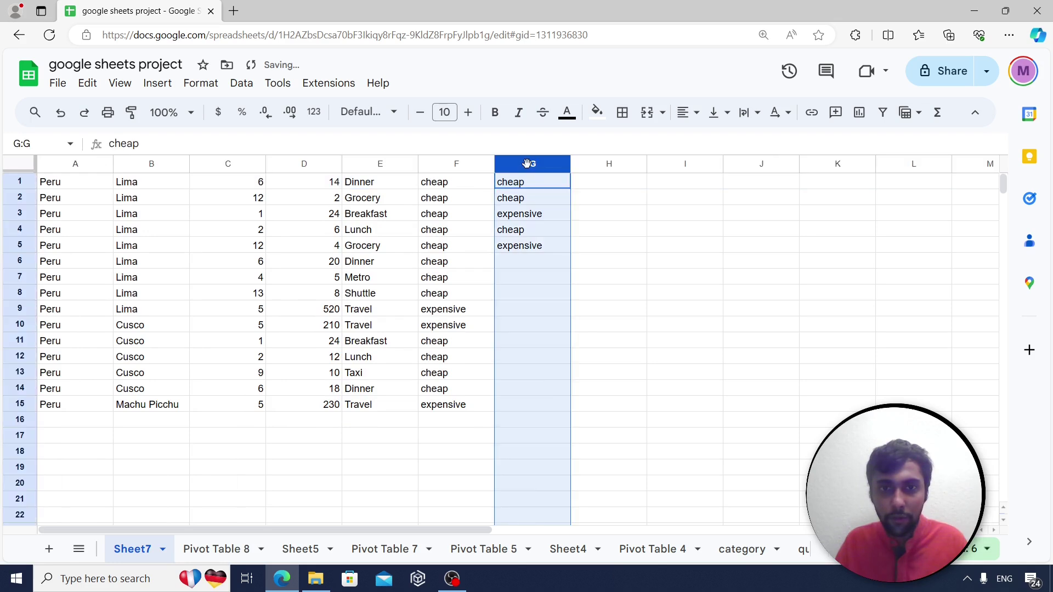
{"action": "right_click", "coordinate": [531, 163]}
{"action": "left_click", "coordinate": [569, 294]}
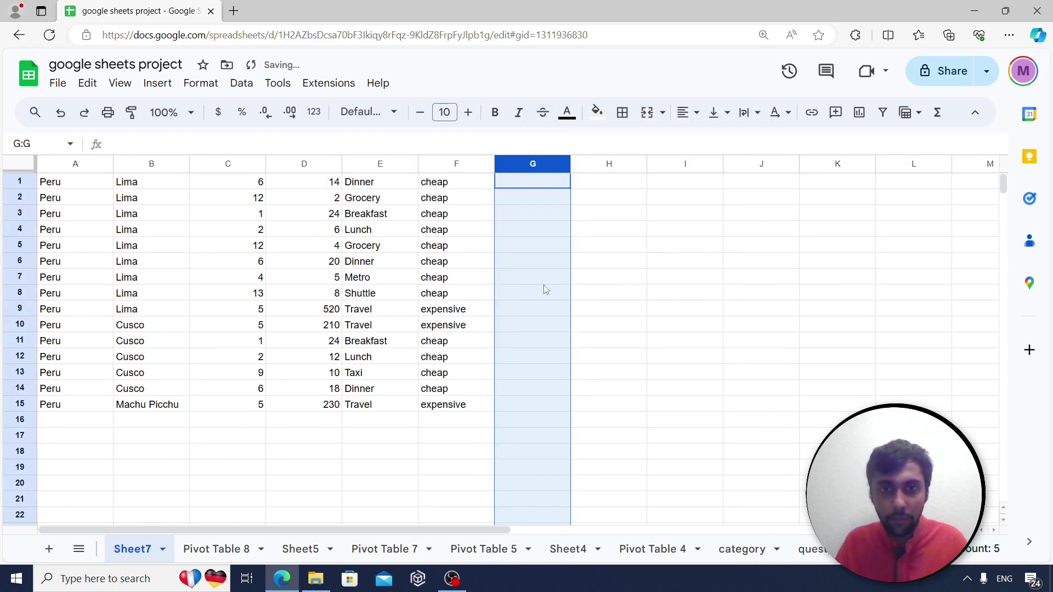
Start a TEXTJOIN formula in C18 of Sheet7 with a hyphen delimiter and an empty ignore_empty argument.
{"action": "left_click", "coordinate": [211, 451]}
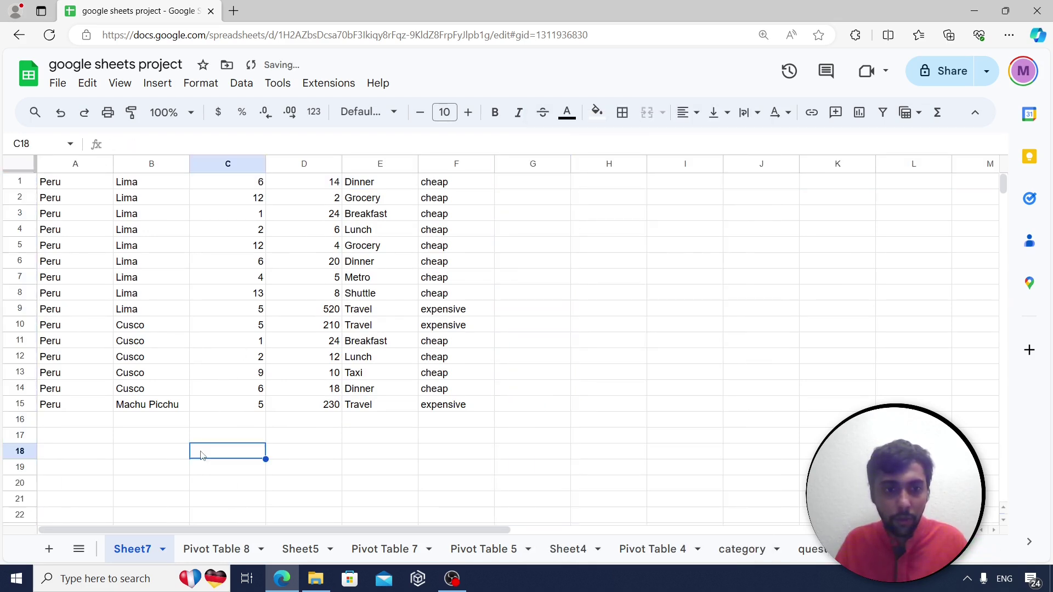
{"action": "type", "text": "=textjoin"}
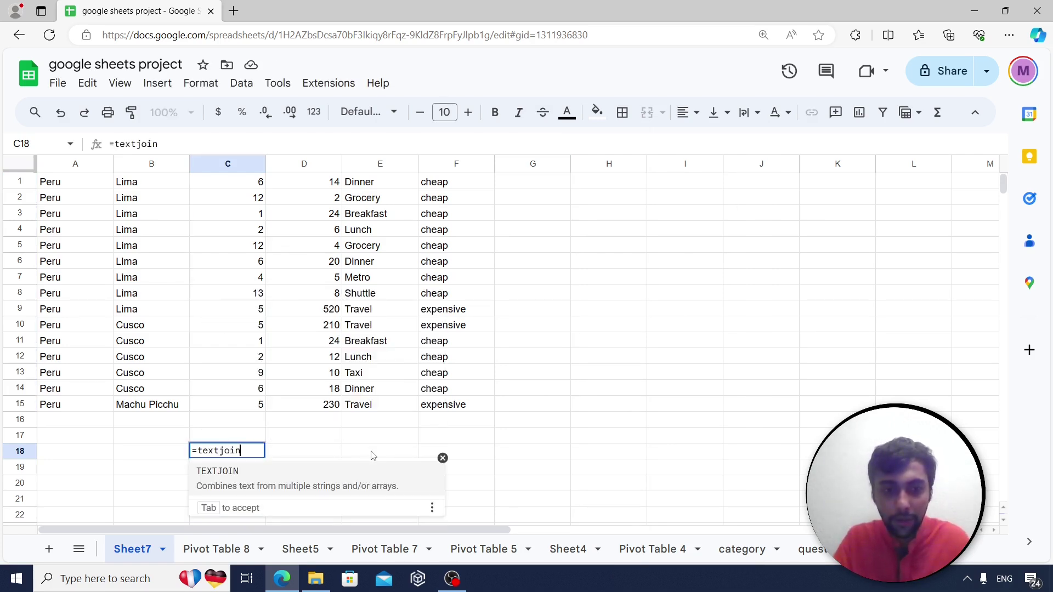
{"action": "type", "text": "(\""}
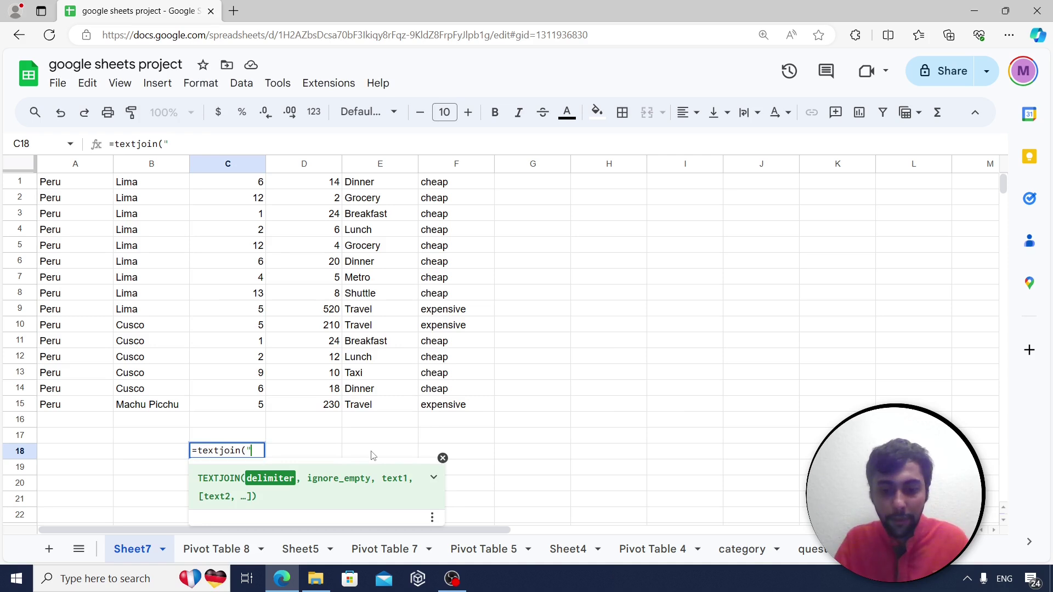
{"action": "type", "text": "-\",,"}
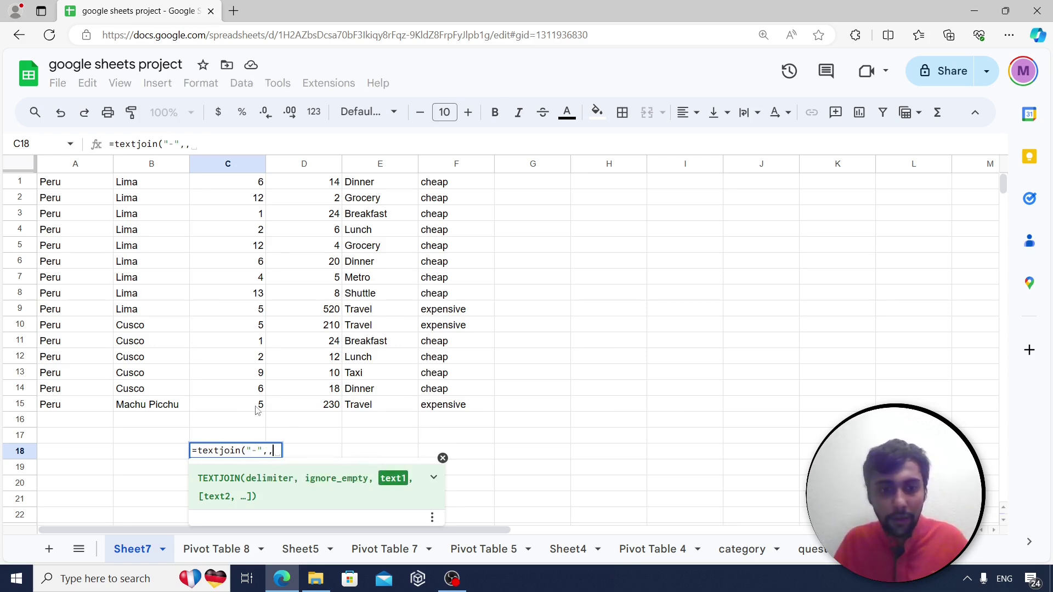
Complete the C18 formula with a FILTER that returns cities B1:B15 where countries A1:A15 equal "Peru".
{"action": "type", "text": "filter"}
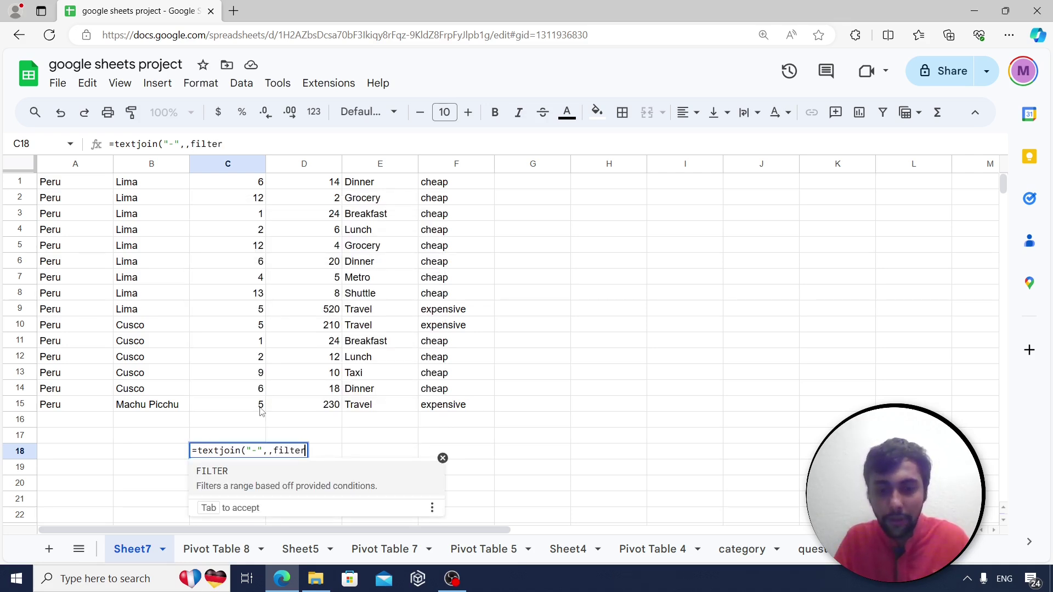
{"action": "type", "text": "("}
{"action": "left_click_drag", "start_coordinate": [152, 186], "coordinate": [150, 404]}
{"action": "type", "text": ","}
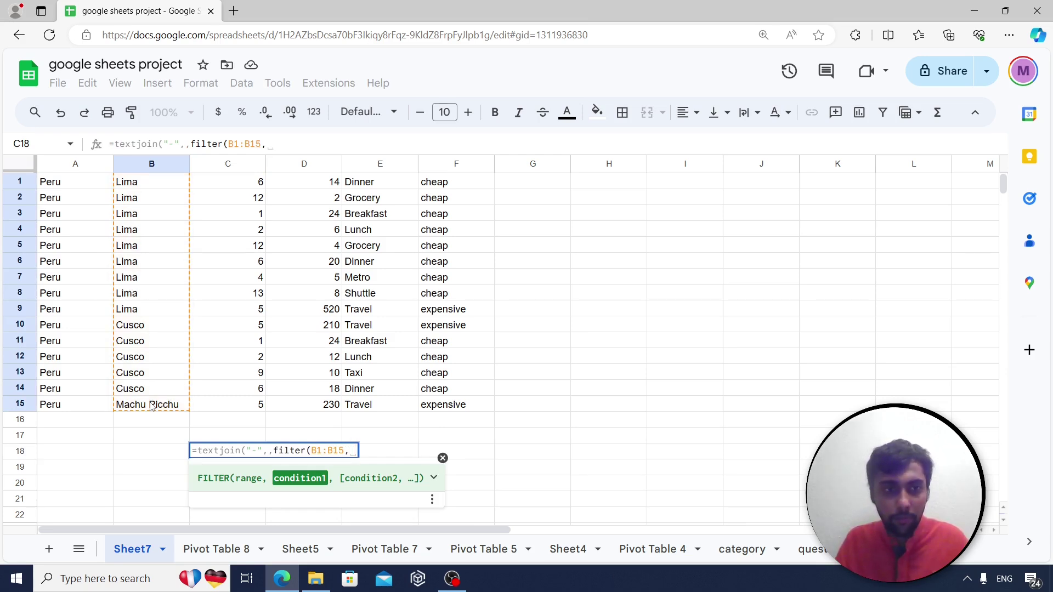
{"action": "left_click_drag", "start_coordinate": [68, 189], "coordinate": [62, 404]}
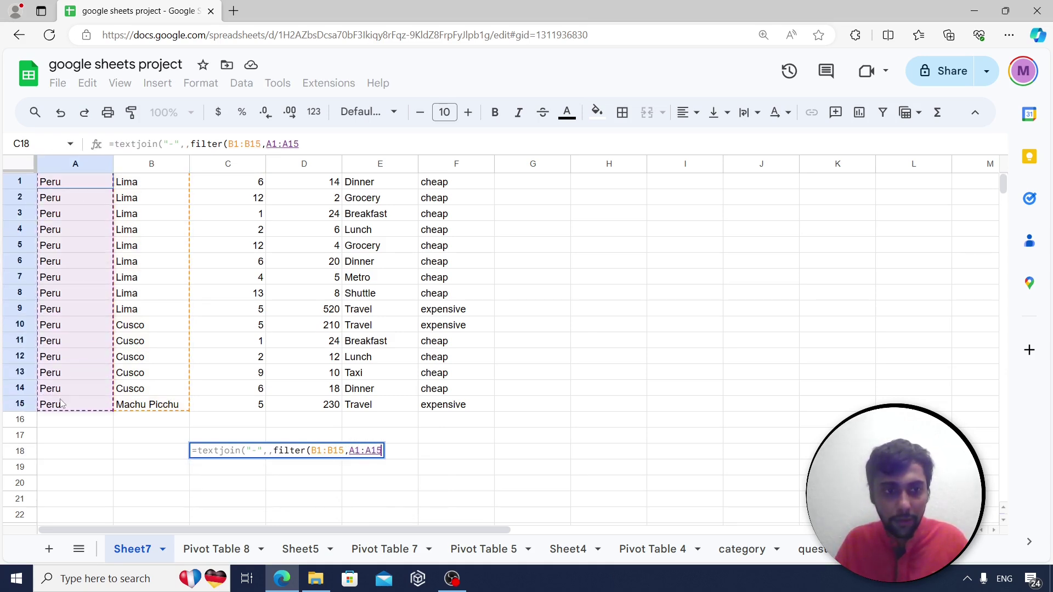
{"action": "type", "text": "=\"P"}
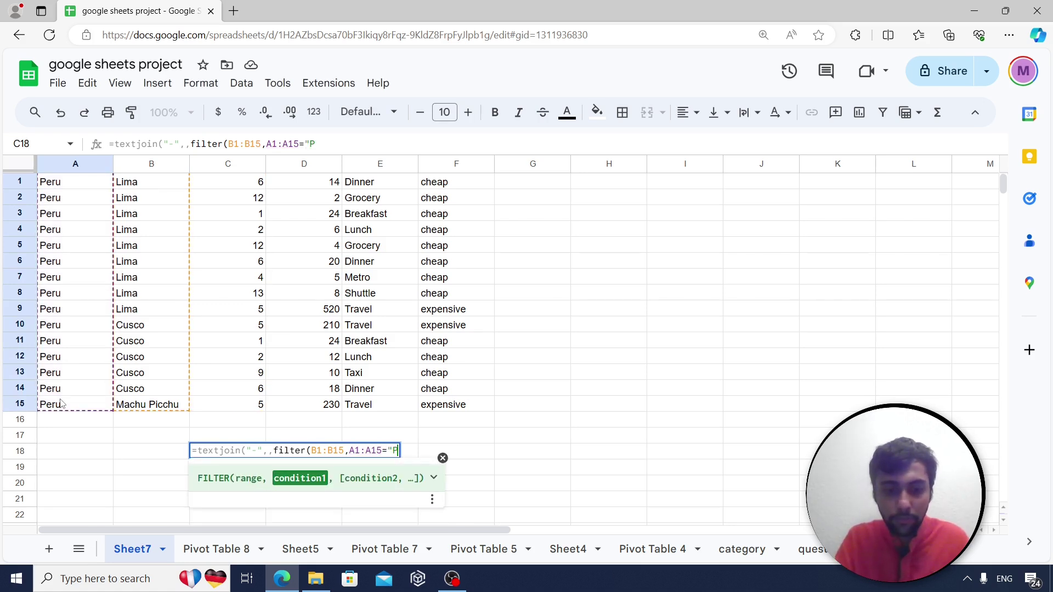
{"action": "type", "text": "eru\"))"}
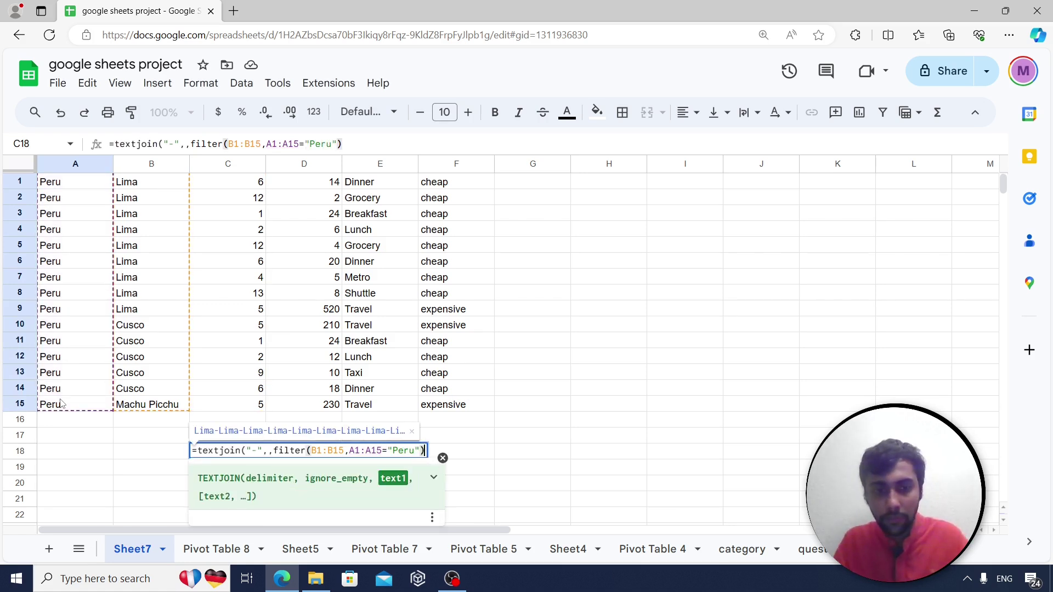
{"action": "key", "text": "Return"}
Compare the city list in B1:B15 with the joined text and formula in C18.
{"action": "key", "text": "Up"}
{"action": "left_click_drag", "start_coordinate": [171, 183], "coordinate": [148, 406]}
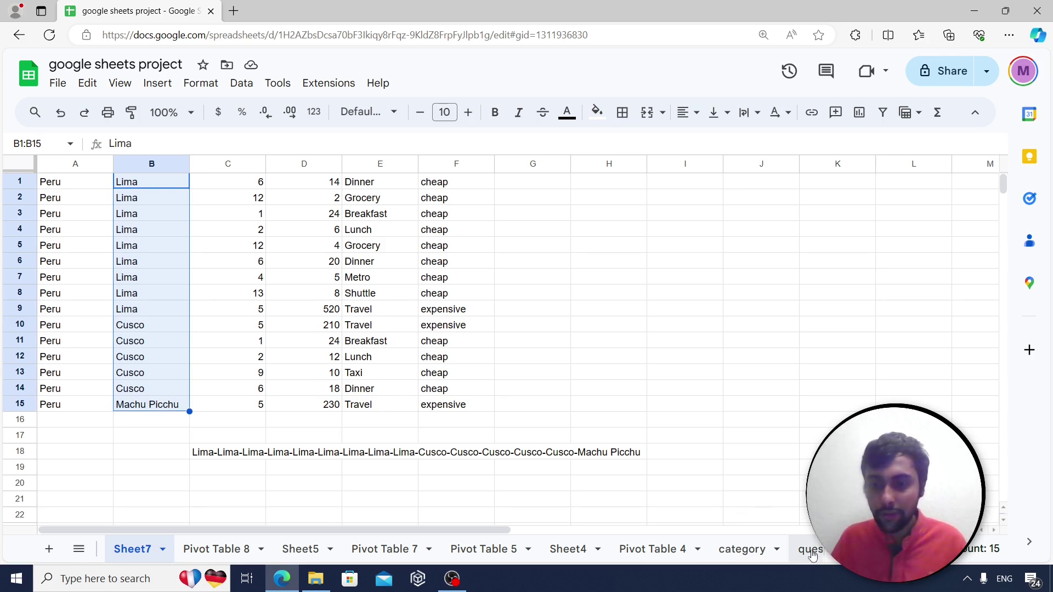
{"action": "left_click", "coordinate": [230, 454]}
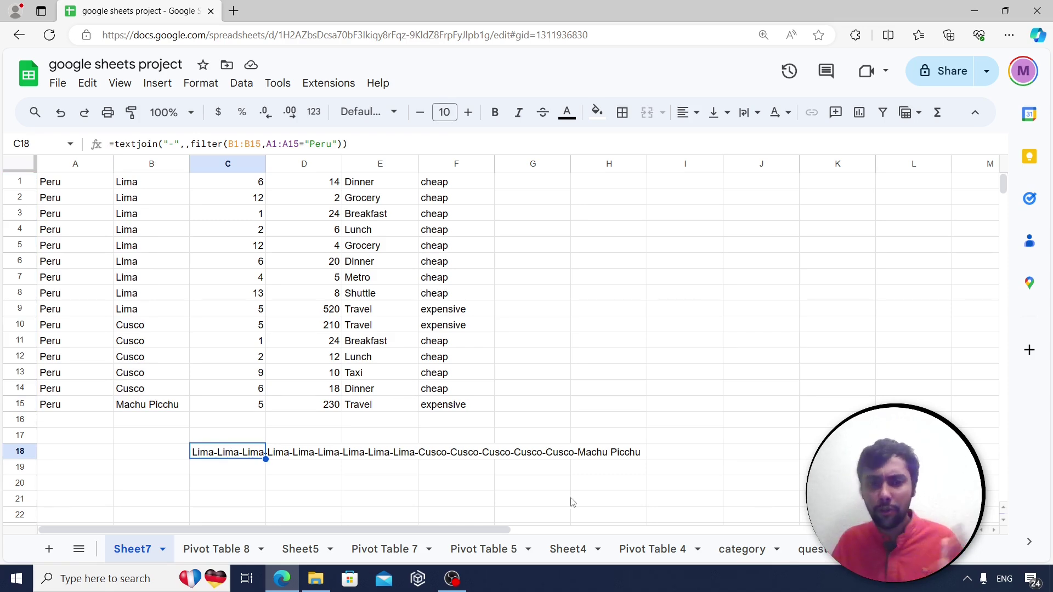
Read the question in A23 of the questions sheet about which country cost the most for travel.
{"action": "left_click", "coordinate": [815, 555]}
{"action": "left_click", "coordinate": [194, 393]}
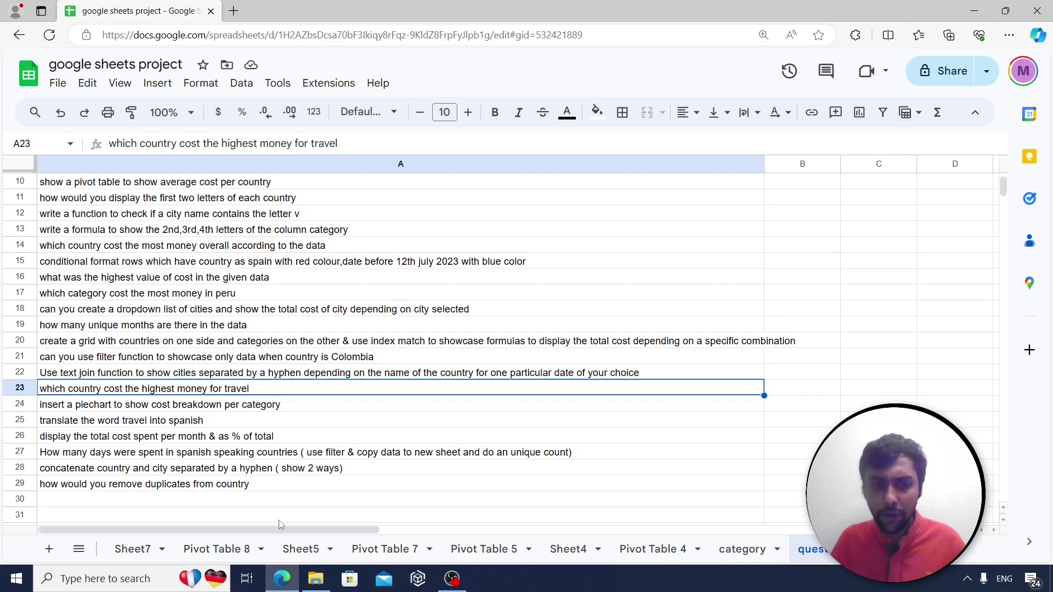
{"action": "scroll", "coordinate": [195, 522], "scroll_direction": "down", "scroll_amount": 1}
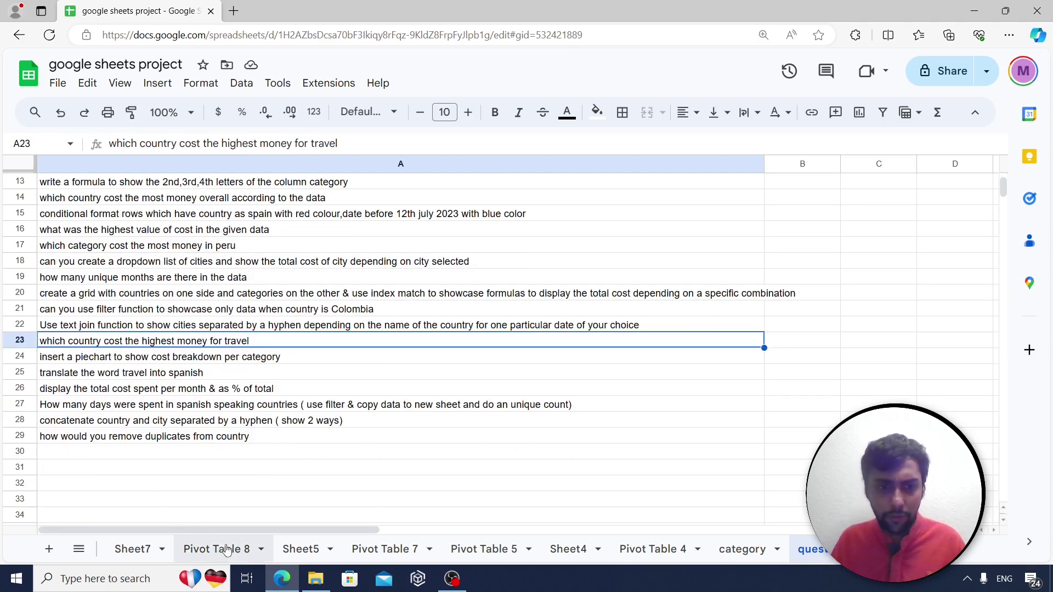
Open Pivot Table 7 for editing, reset its Country filter to all items and remove that filter.
{"action": "left_click", "coordinate": [225, 549]}
{"action": "left_click", "coordinate": [395, 547]}
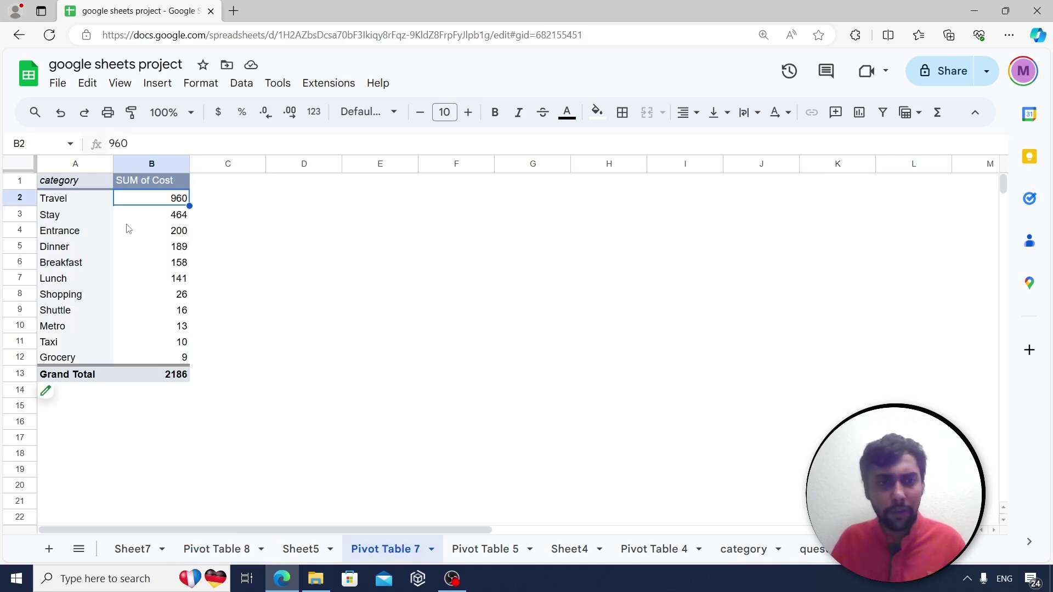
{"action": "left_click", "coordinate": [112, 248]}
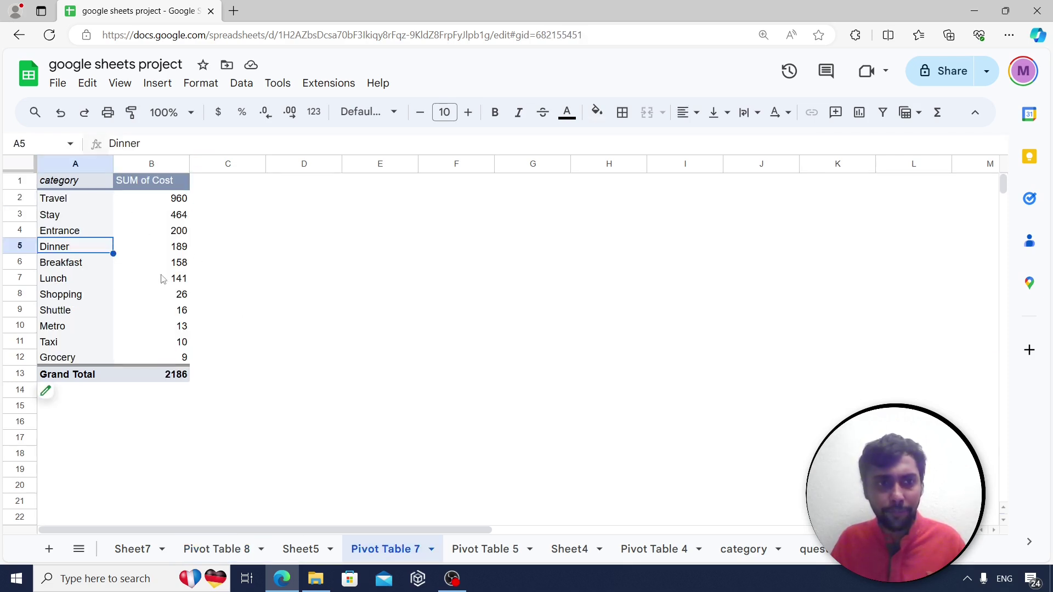
{"action": "left_click", "coordinate": [55, 395]}
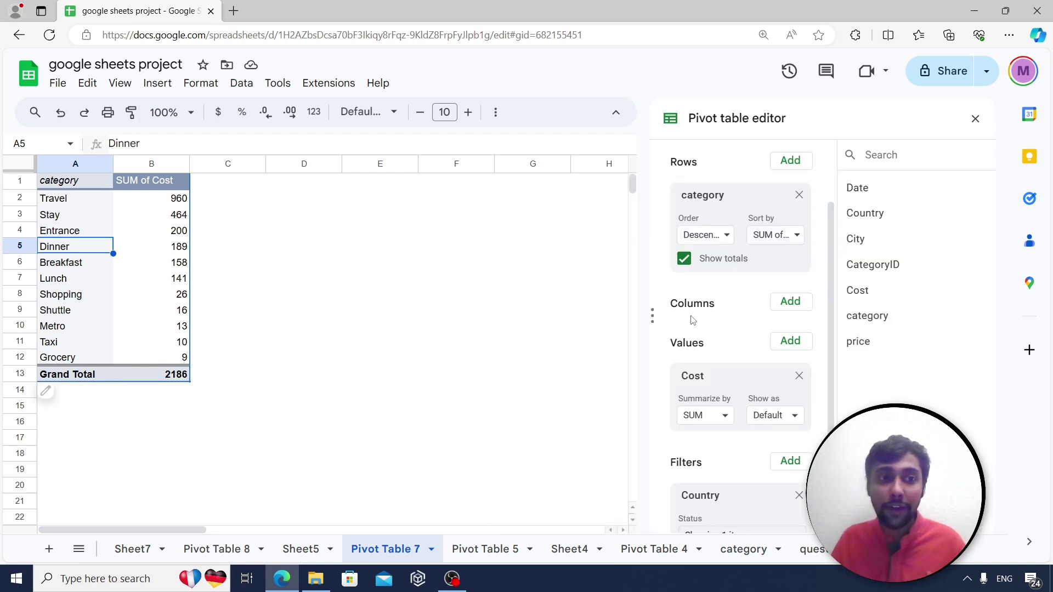
{"action": "scroll", "coordinate": [726, 372], "scroll_direction": "down", "scroll_amount": 1}
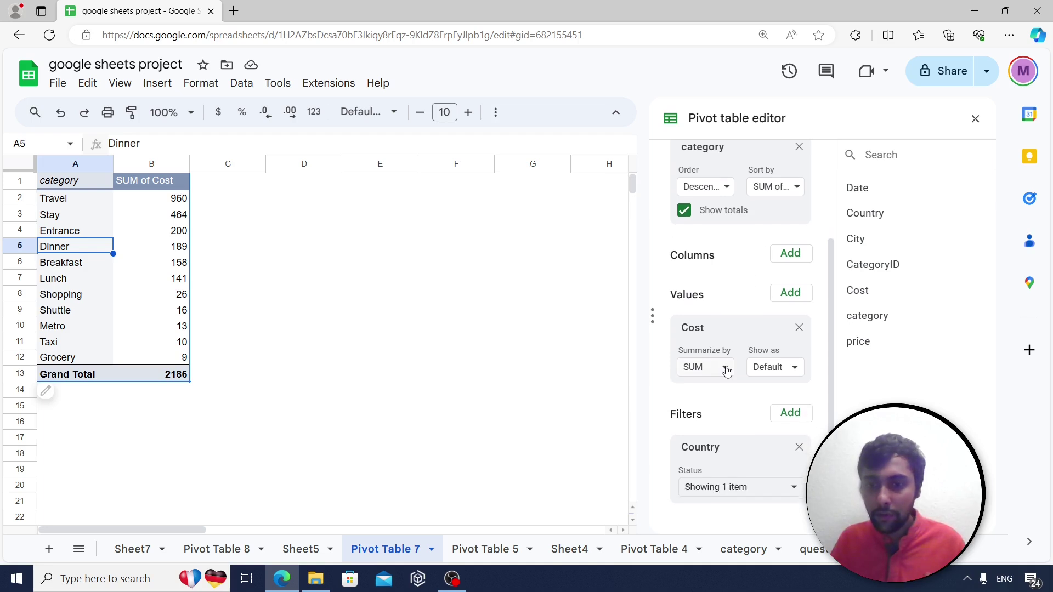
{"action": "left_click", "coordinate": [749, 487]}
{"action": "left_click", "coordinate": [731, 350]}
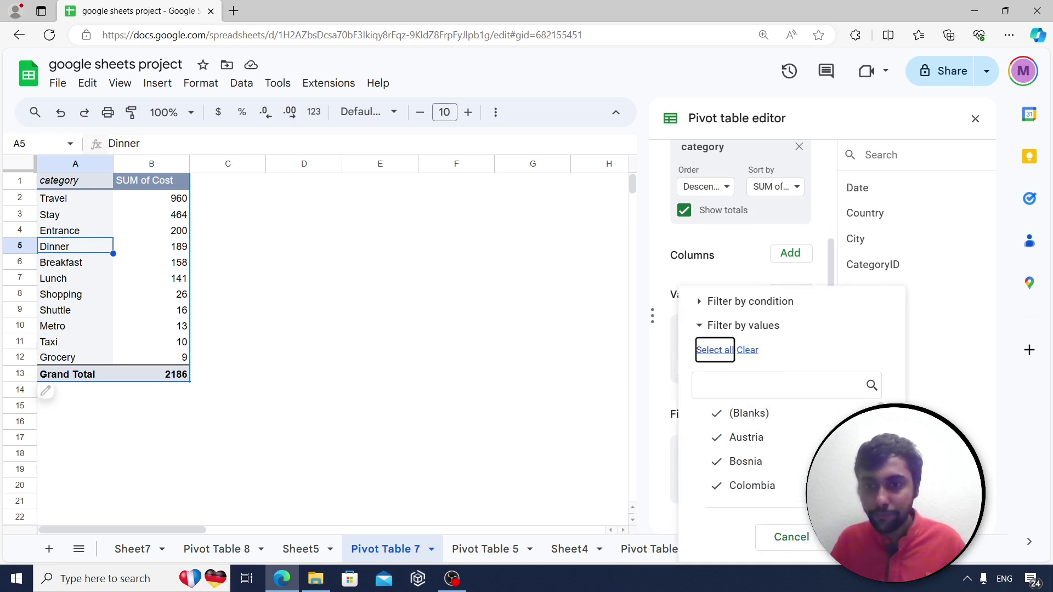
{"action": "left_click", "coordinate": [853, 537]}
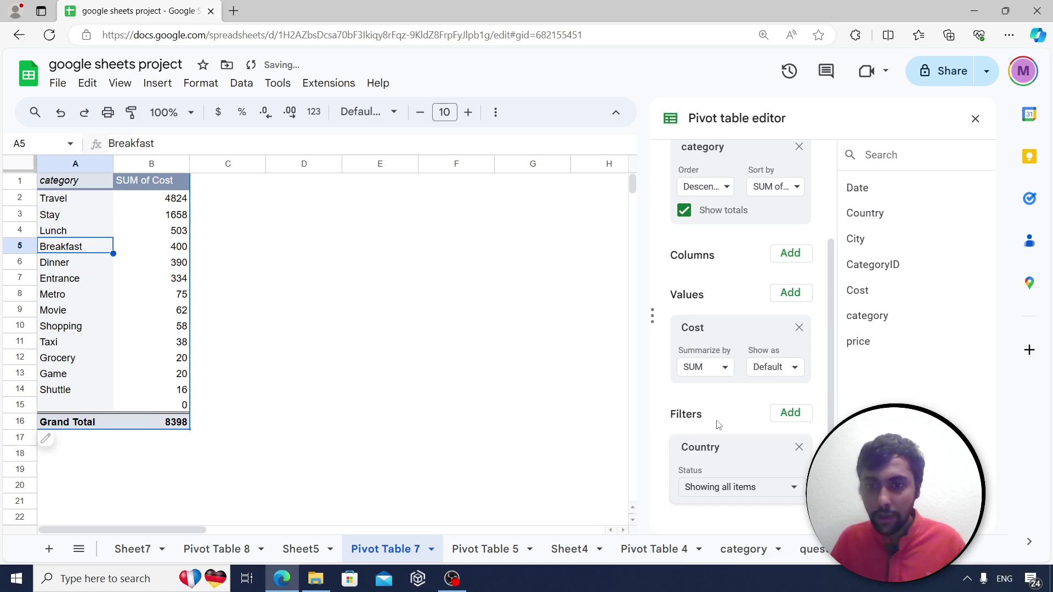
{"action": "left_click", "coordinate": [799, 448]}
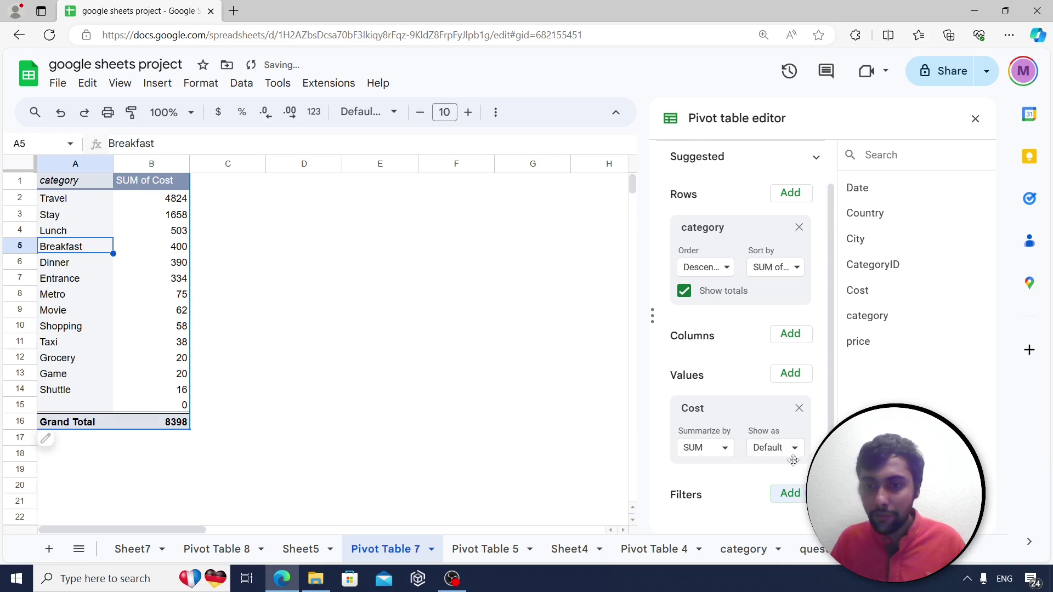
Add a category filter to the pivot table that shows only Travel.
{"action": "left_click", "coordinate": [790, 493]}
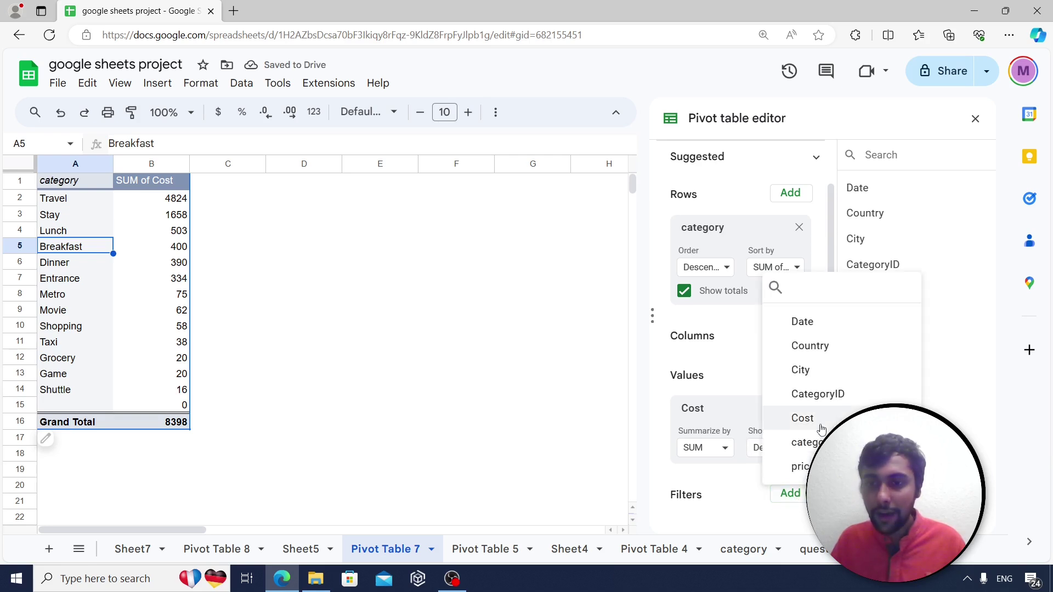
{"action": "left_click", "coordinate": [805, 442]}
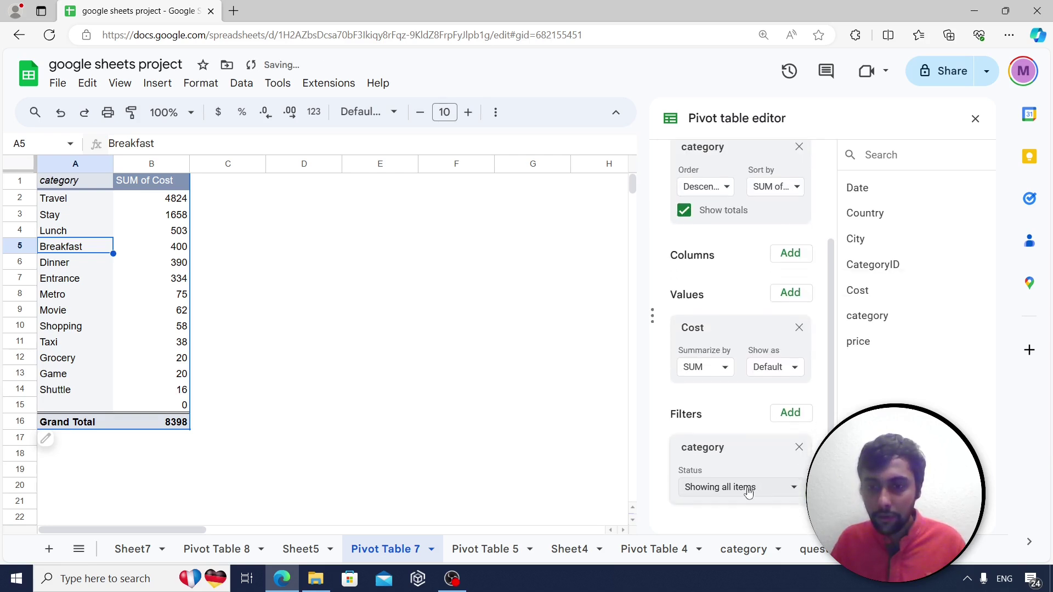
{"action": "left_click", "coordinate": [735, 488]}
{"action": "left_click", "coordinate": [746, 351]}
{"action": "scroll", "coordinate": [745, 438], "scroll_direction": "down", "scroll_amount": 4}
{"action": "scroll", "coordinate": [753, 447], "scroll_direction": "down", "scroll_amount": 2}
{"action": "left_click", "coordinate": [737, 486]}
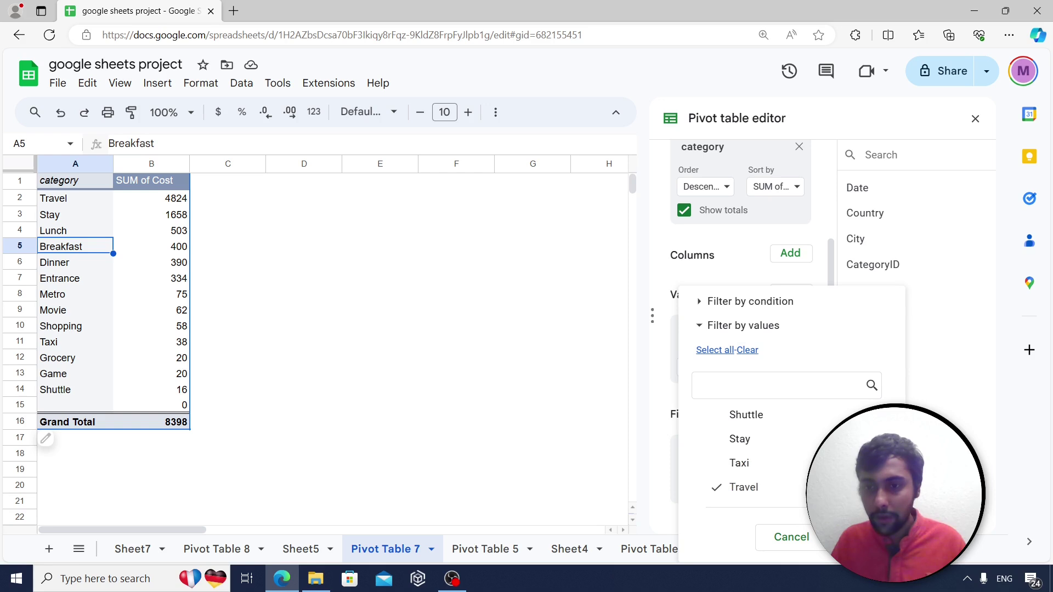
{"action": "left_click", "coordinate": [857, 537]}
Replace the pivot table's category row field with Country.
{"action": "scroll", "coordinate": [790, 250], "scroll_direction": "up", "scroll_amount": 2}
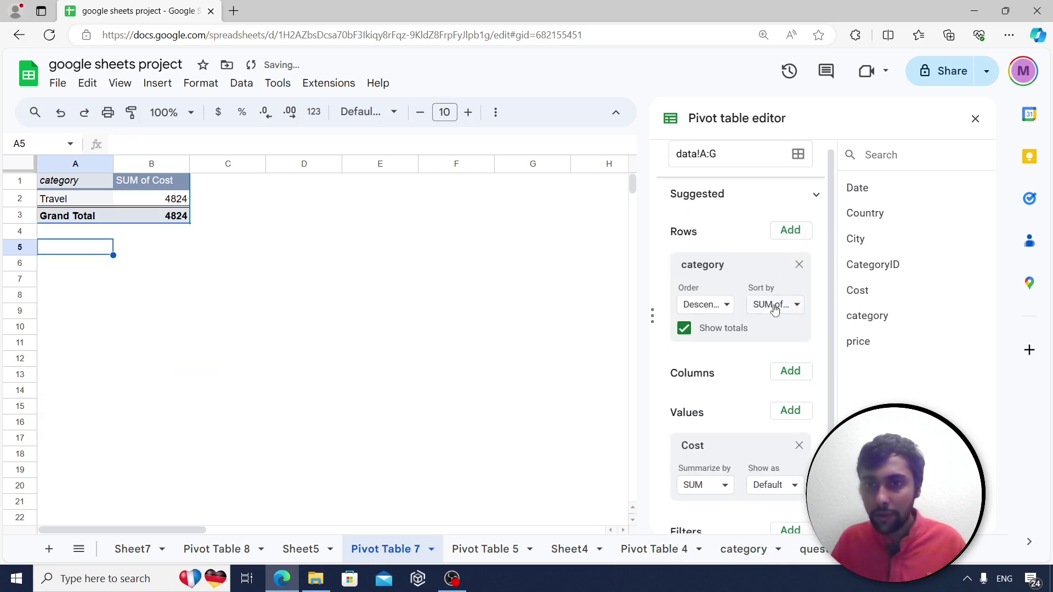
{"action": "left_click", "coordinate": [799, 264]}
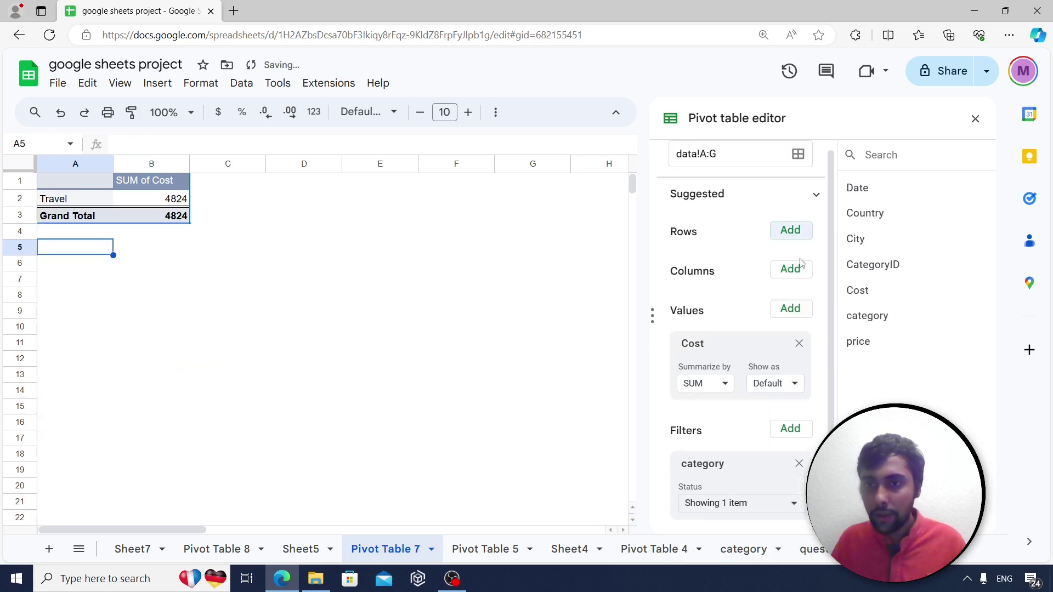
{"action": "left_click", "coordinate": [789, 231]}
{"action": "left_click", "coordinate": [825, 316]}
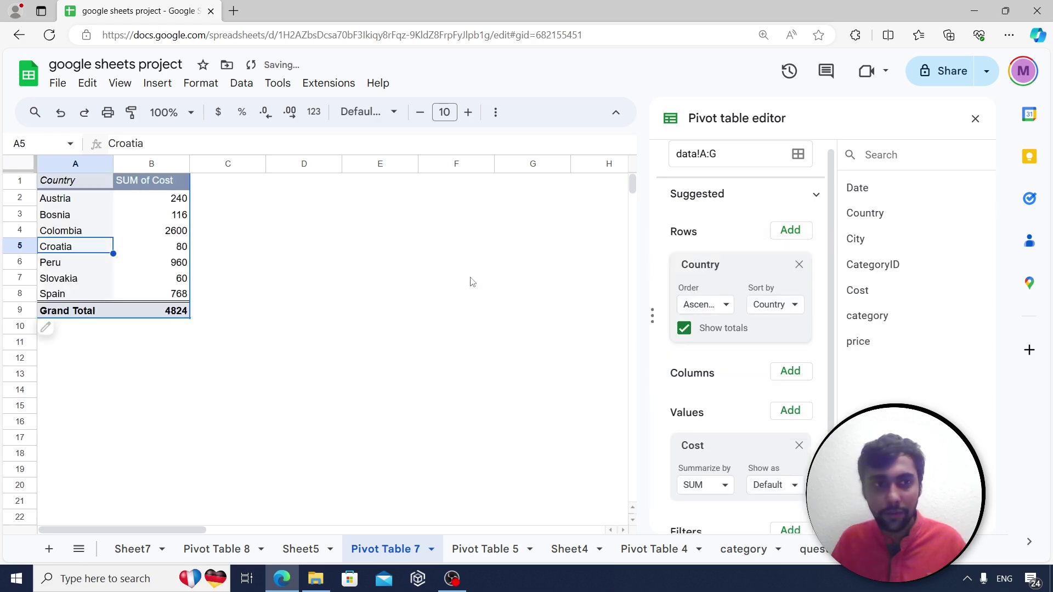
Review which values are selected in the pivot table's category filter.
{"action": "scroll", "coordinate": [733, 457], "scroll_direction": "down", "scroll_amount": 2}
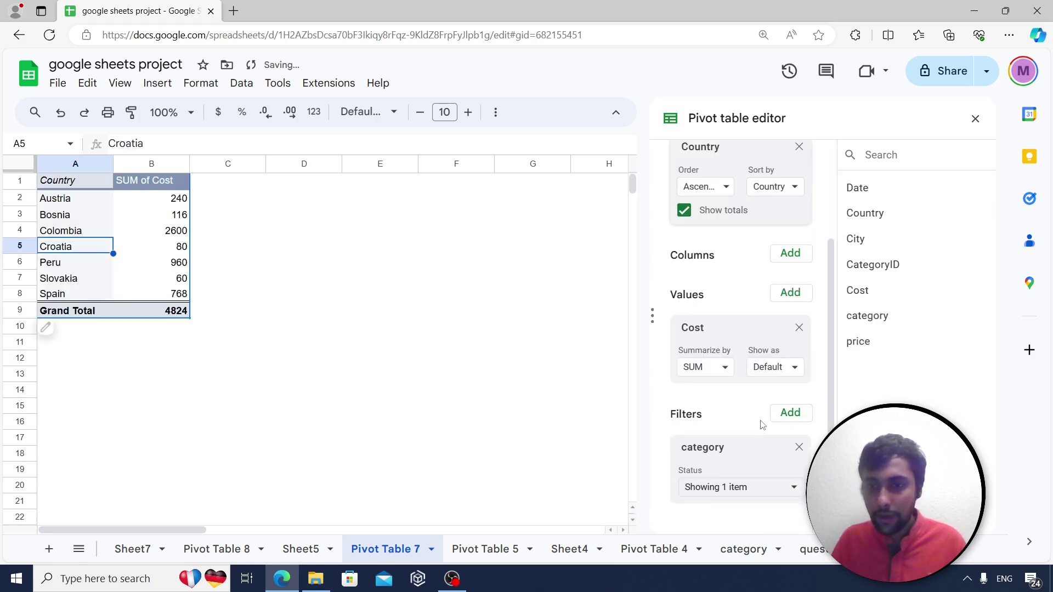
{"action": "left_click", "coordinate": [728, 488]}
{"action": "scroll", "coordinate": [817, 438], "scroll_direction": "down", "scroll_amount": 1}
{"action": "scroll", "coordinate": [751, 455], "scroll_direction": "down", "scroll_amount": 4}
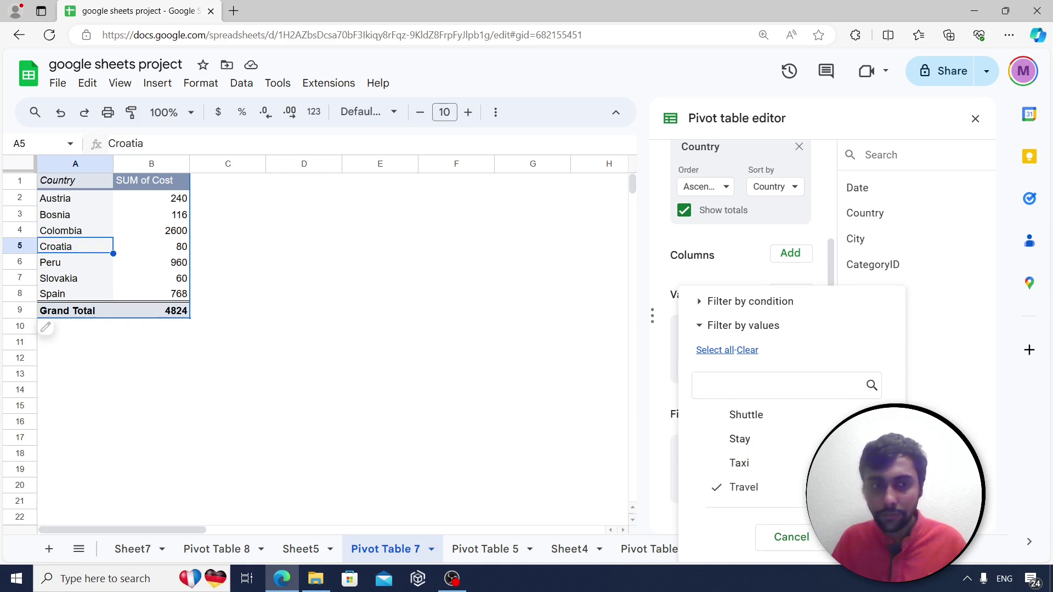
{"action": "left_click", "coordinate": [858, 537]}
Examine the travel cost totals per country and close the pivot table editor.
{"action": "left_click", "coordinate": [251, 220]}
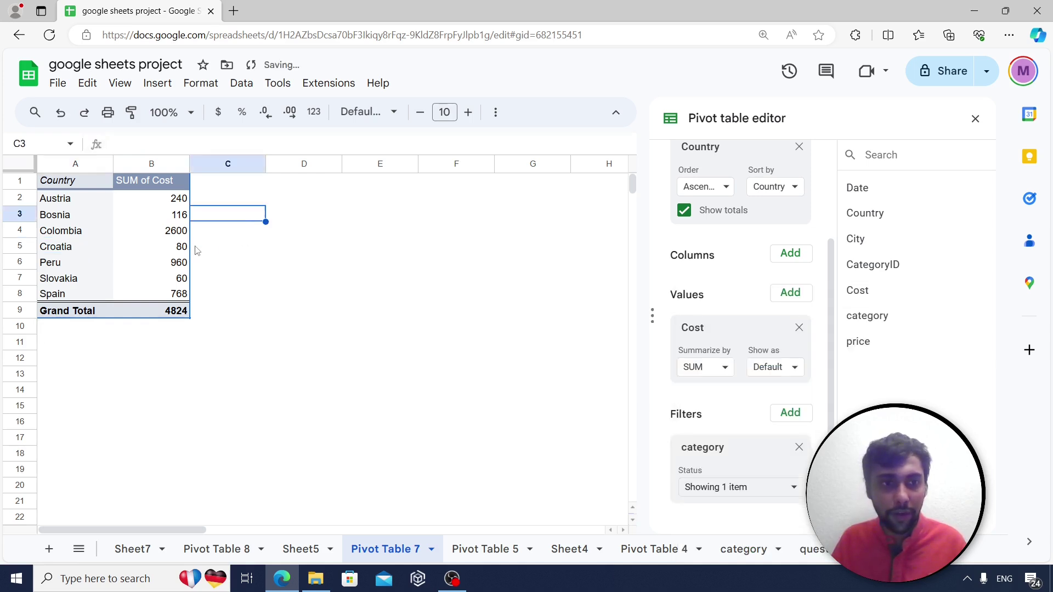
{"action": "left_click", "coordinate": [162, 232]}
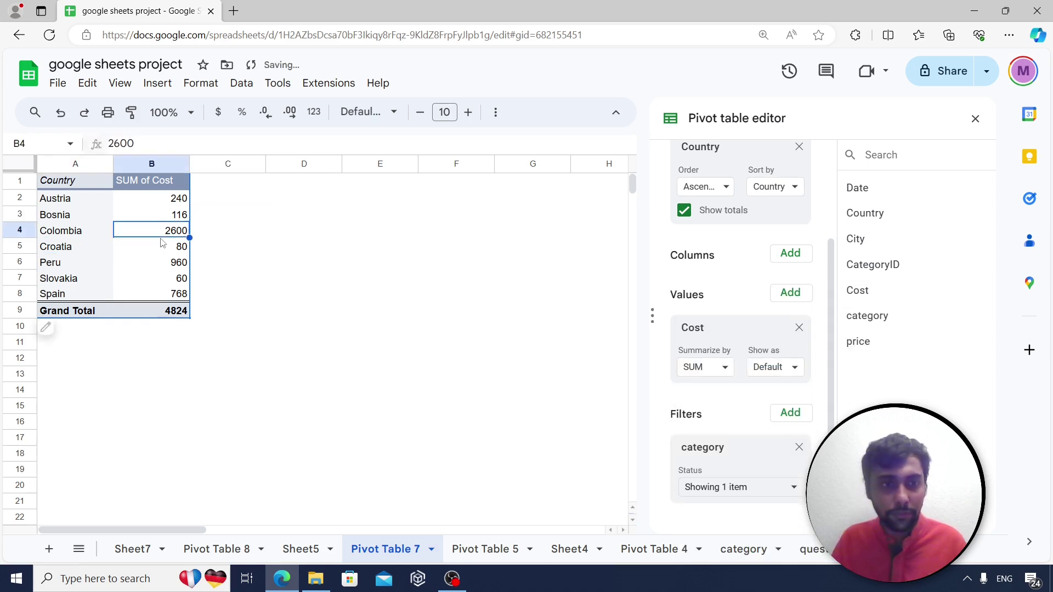
{"action": "left_click", "coordinate": [974, 119]}
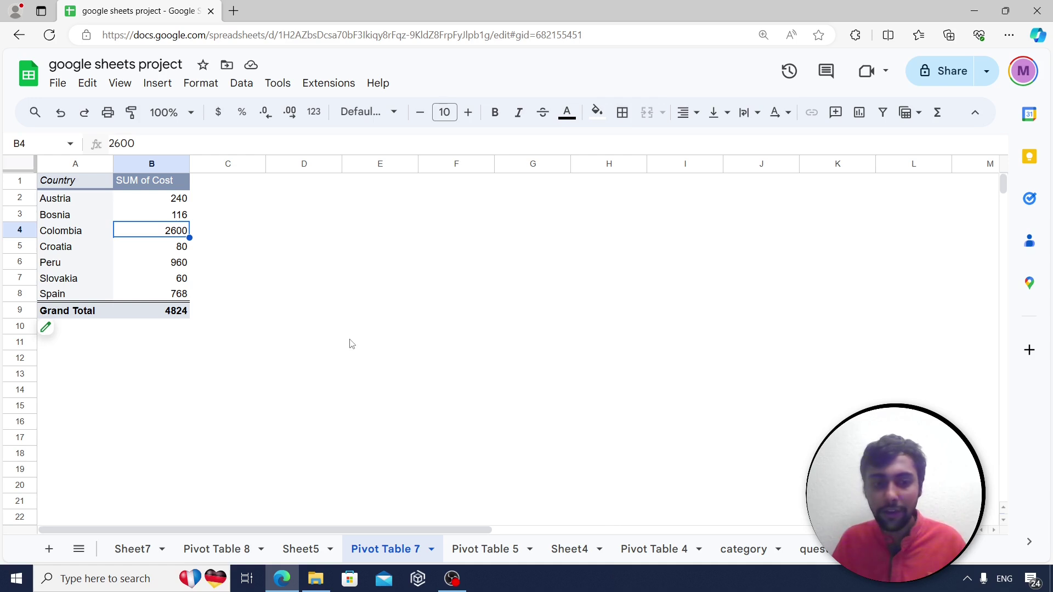
Read the pie chart question in A24 of the questions sheet and return to Pivot Table 7.
{"action": "left_click", "coordinate": [822, 550]}
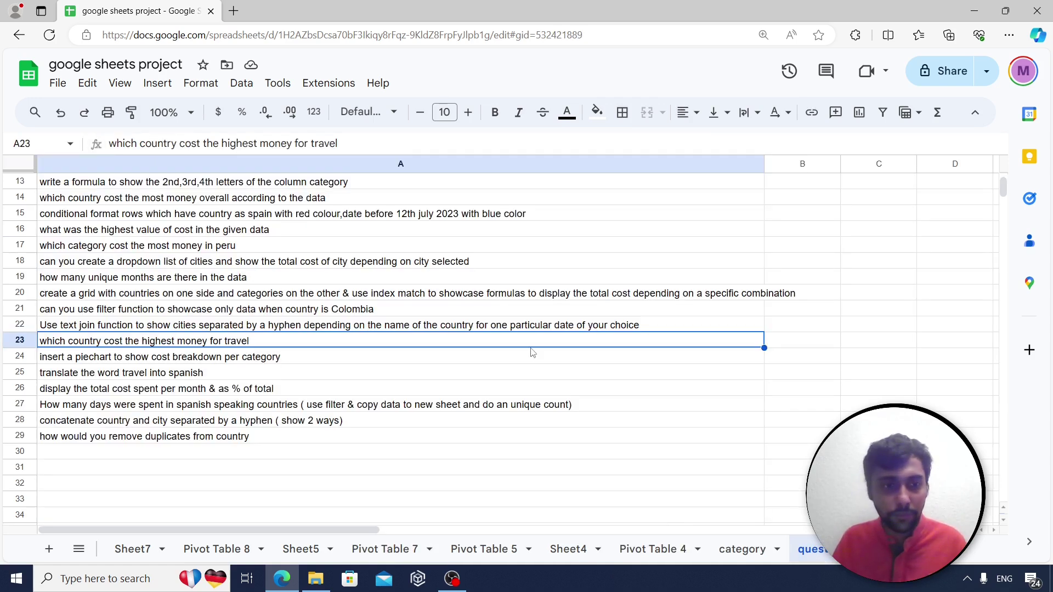
{"action": "left_click", "coordinate": [154, 361]}
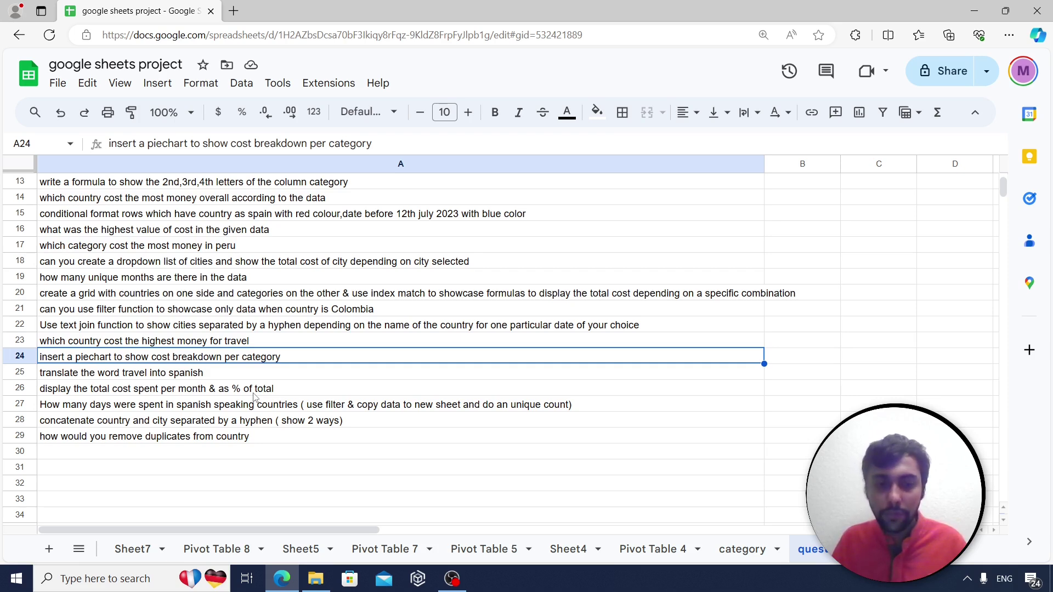
{"action": "left_click", "coordinate": [225, 555]}
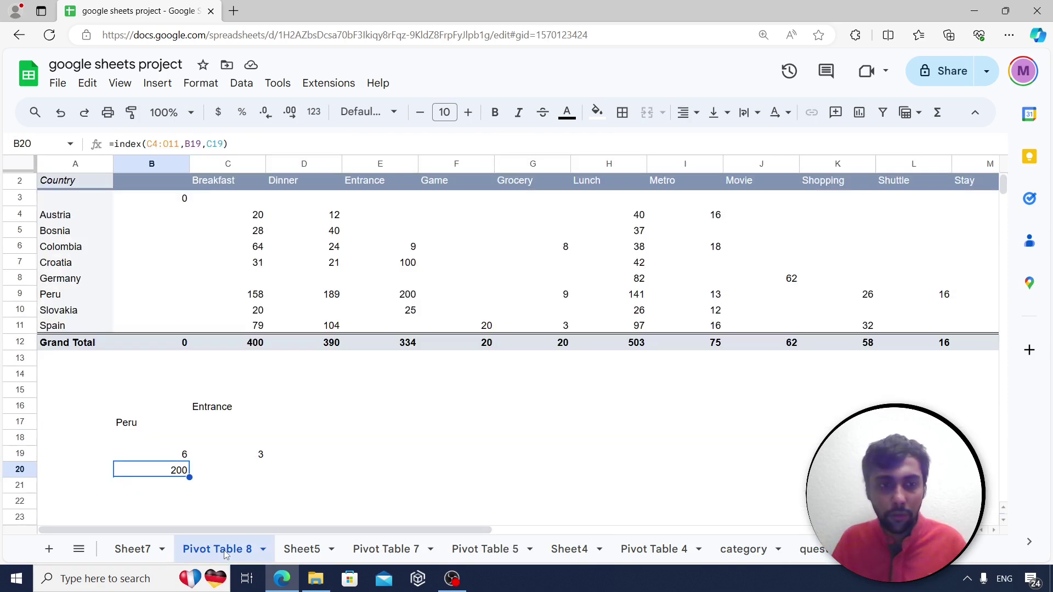
{"action": "left_click", "coordinate": [399, 556]}
{"action": "left_click", "coordinate": [389, 329]}
{"action": "left_click", "coordinate": [44, 202]}
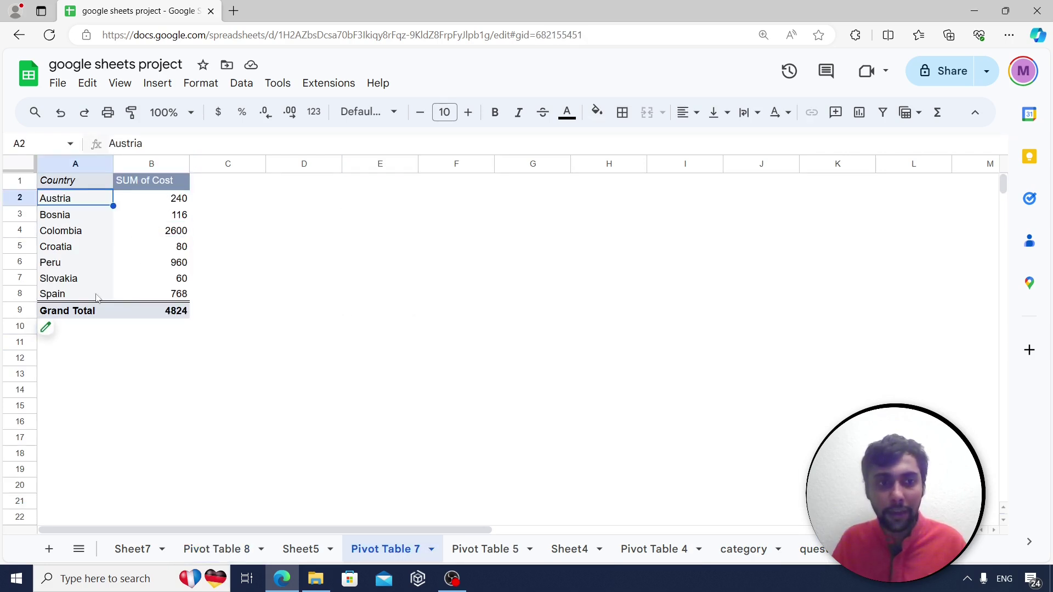
Reopen the pivot table's editor and remove its category filter.
{"action": "left_click", "coordinate": [55, 329]}
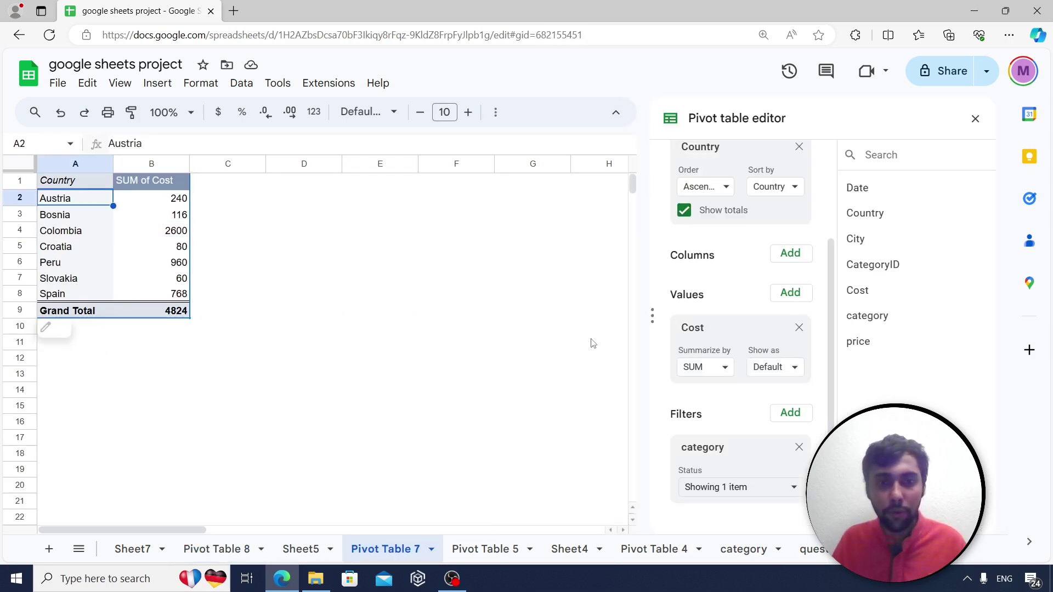
{"action": "left_click", "coordinate": [768, 487]}
{"action": "left_click", "coordinate": [645, 434]}
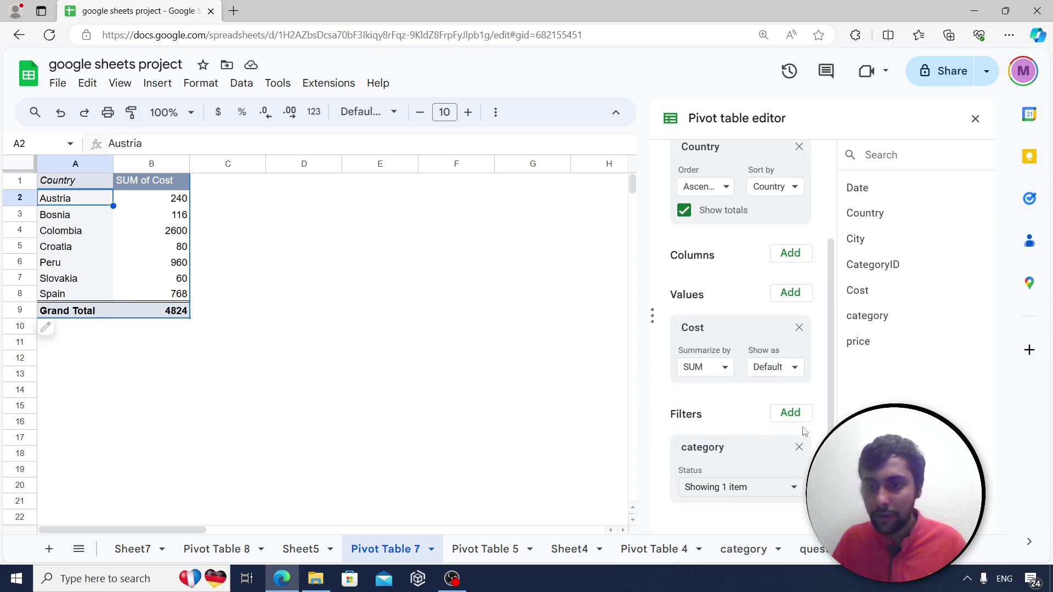
{"action": "left_click", "coordinate": [799, 447]}
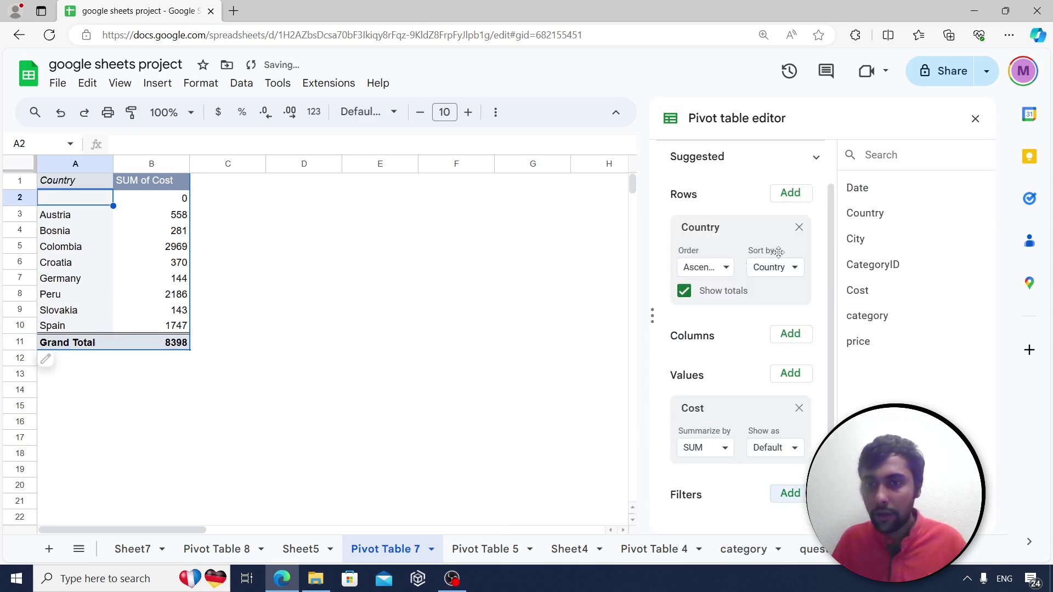
Replace the pivot table's Country row field with category and close the pivot table editor.
{"action": "left_click", "coordinate": [799, 227]}
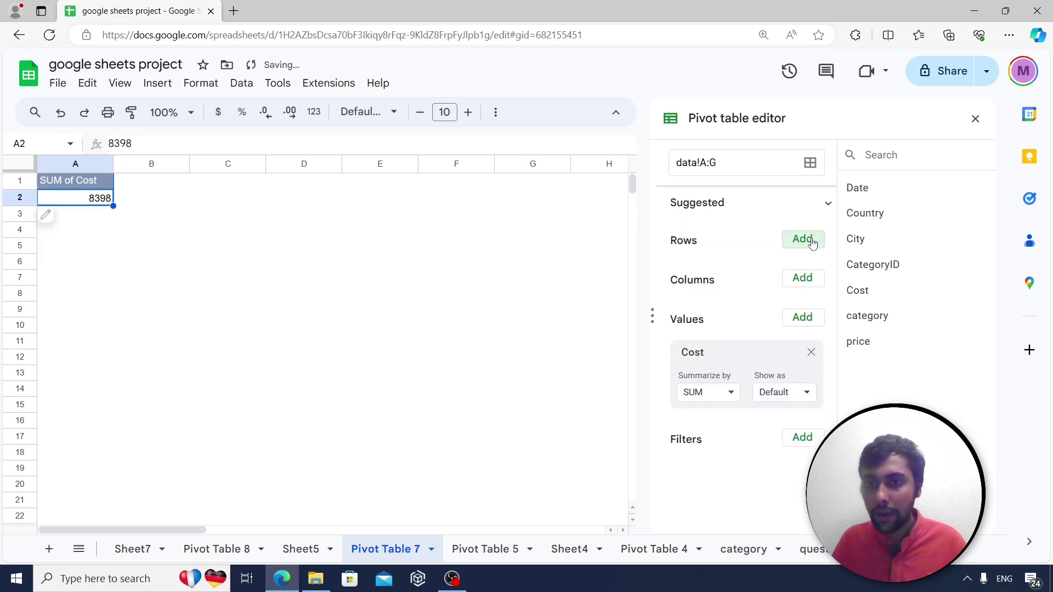
{"action": "left_click", "coordinate": [812, 236]}
{"action": "left_click", "coordinate": [825, 418]}
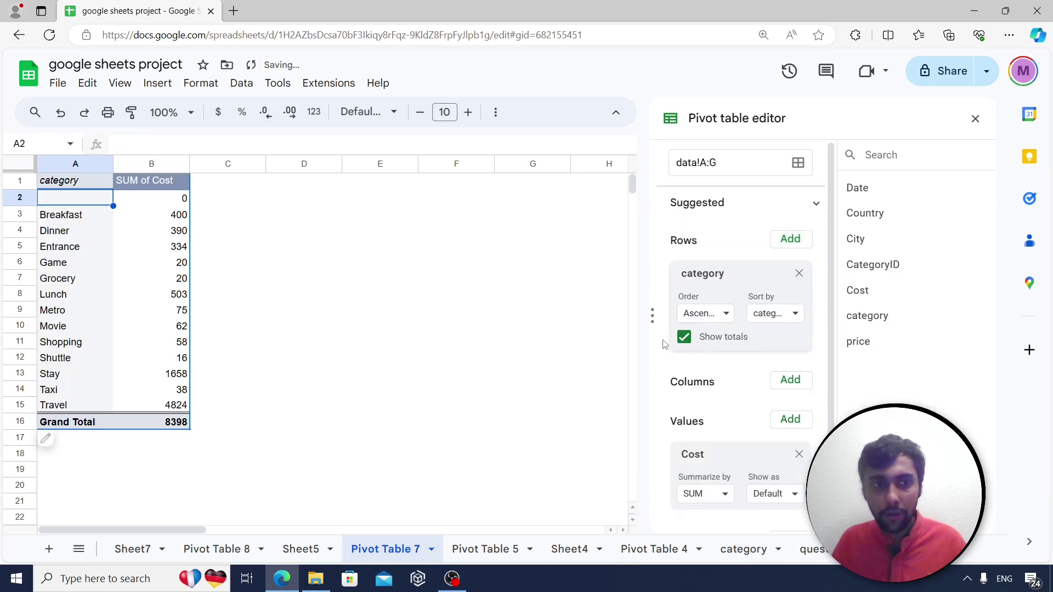
{"action": "left_click", "coordinate": [323, 267]}
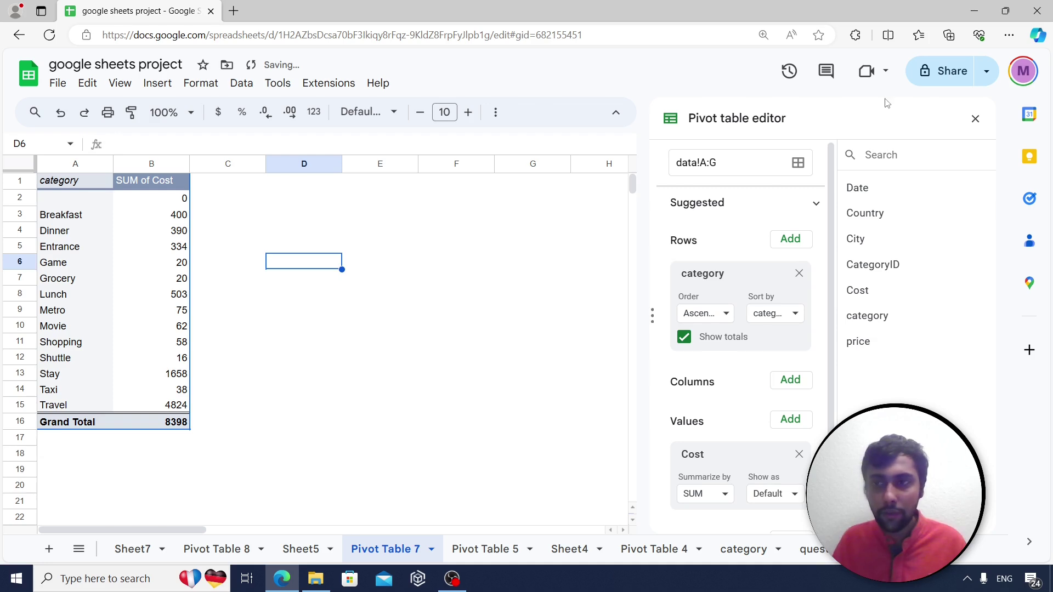
{"action": "left_click", "coordinate": [975, 119]}
{"action": "left_click", "coordinate": [227, 244]}
Insert a pie chart of cost per category from A2:B15 and close the chart editor.
{"action": "left_click_drag", "start_coordinate": [64, 200], "coordinate": [153, 403]}
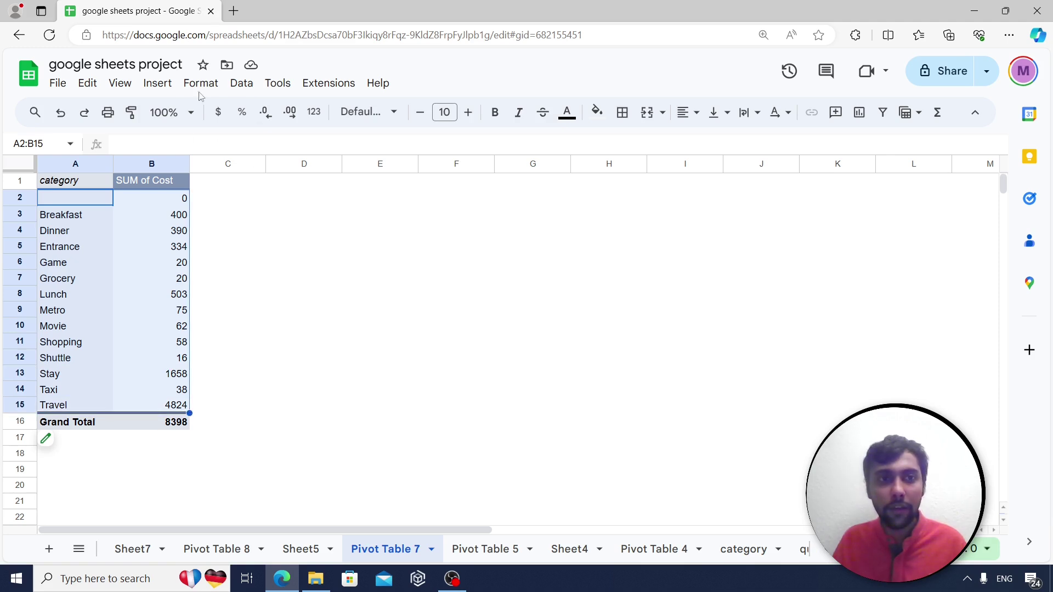
{"action": "left_click", "coordinate": [158, 83]}
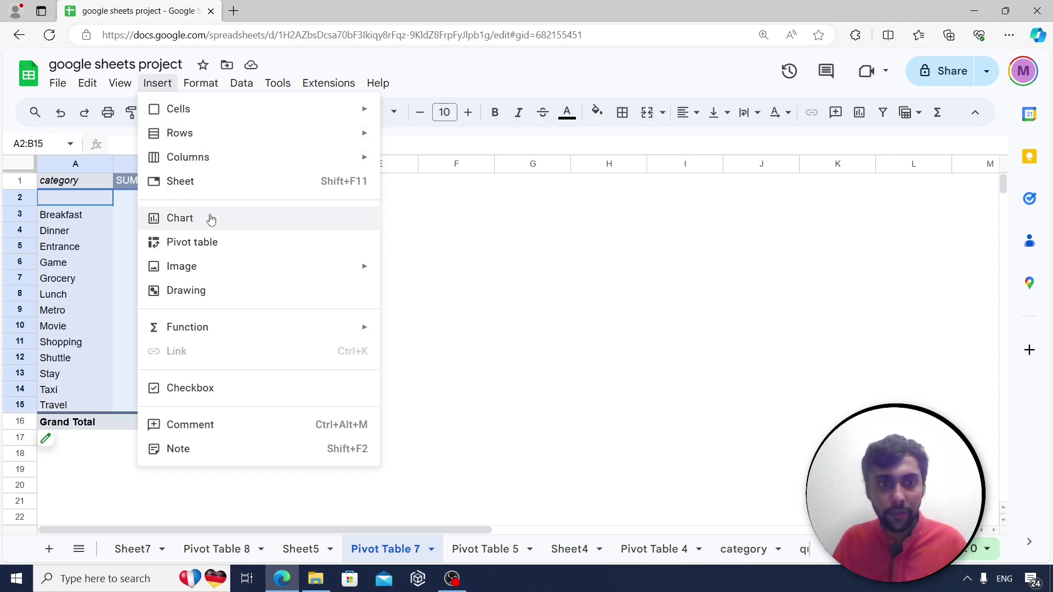
{"action": "left_click", "coordinate": [301, 213]}
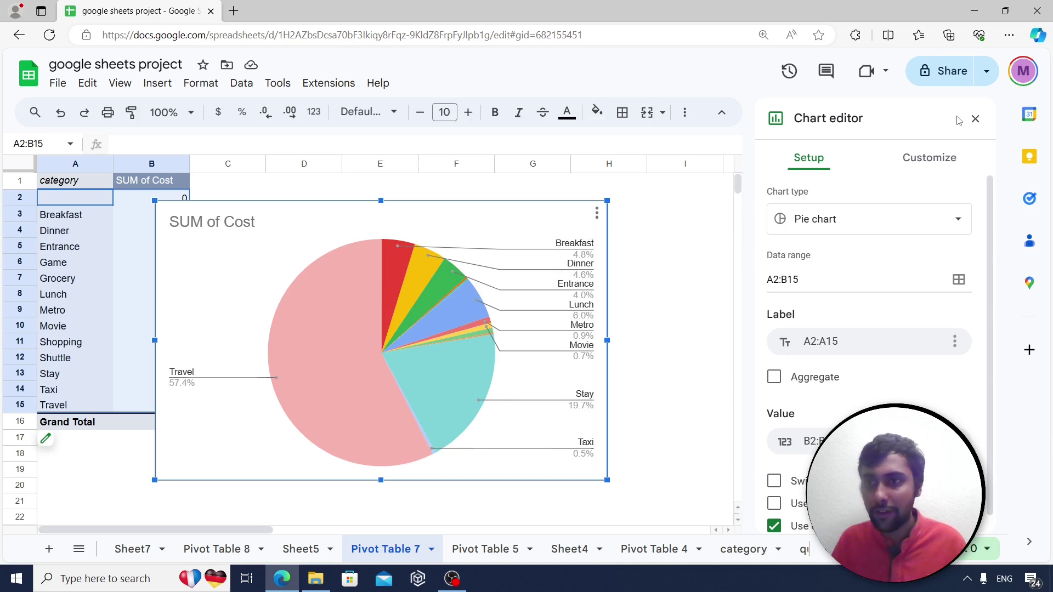
{"action": "left_click", "coordinate": [974, 118]}
{"action": "left_click", "coordinate": [651, 264]}
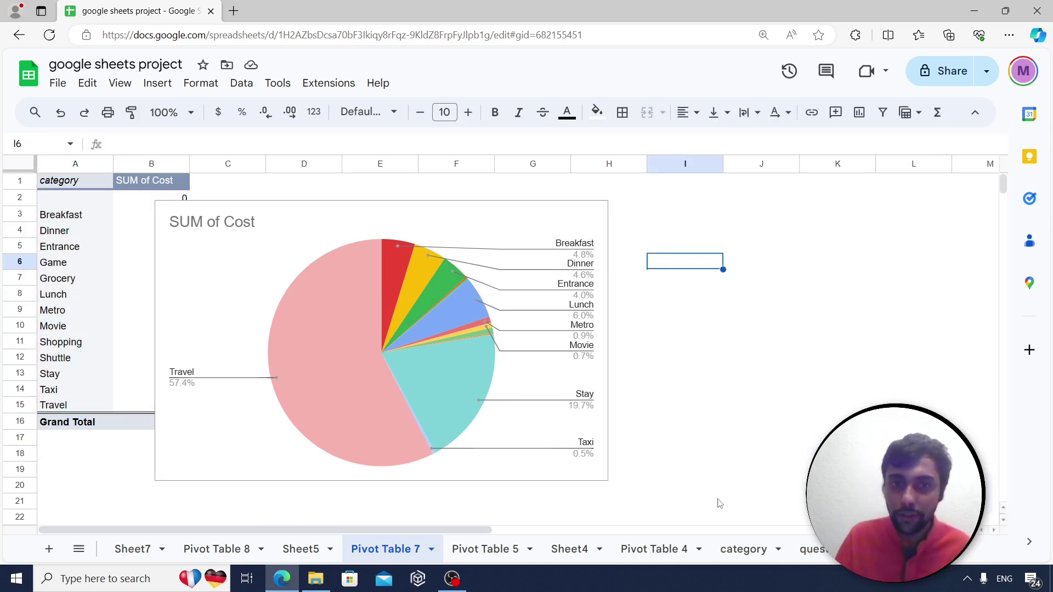
Answer the translation question in the questions sheet by entering =googletranslate("travel","EN","ES") in A31.
{"action": "left_click", "coordinate": [824, 552]}
{"action": "left_click", "coordinate": [201, 374]}
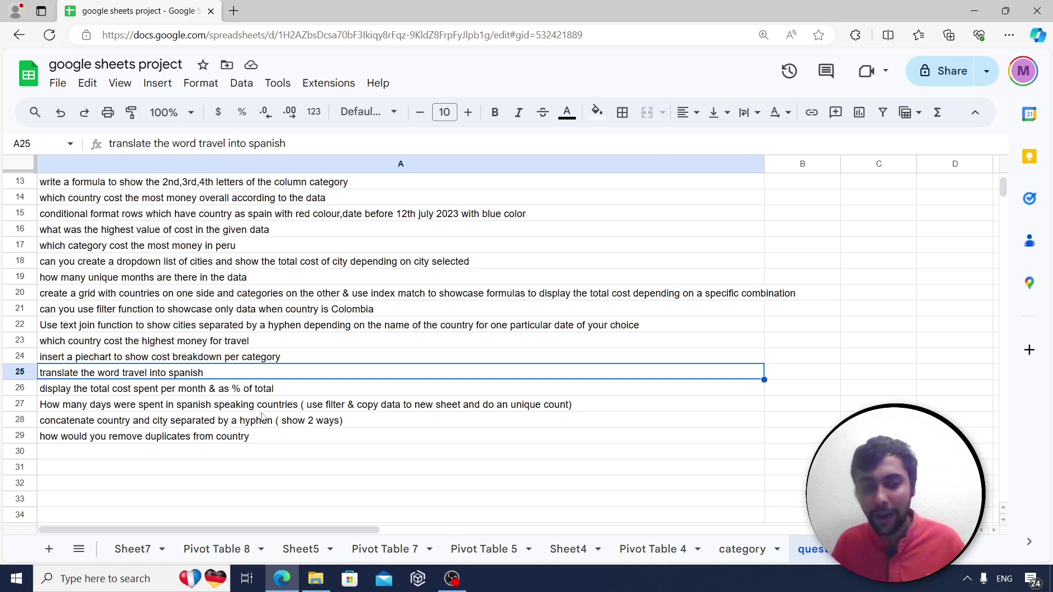
{"action": "left_click", "coordinate": [292, 473]}
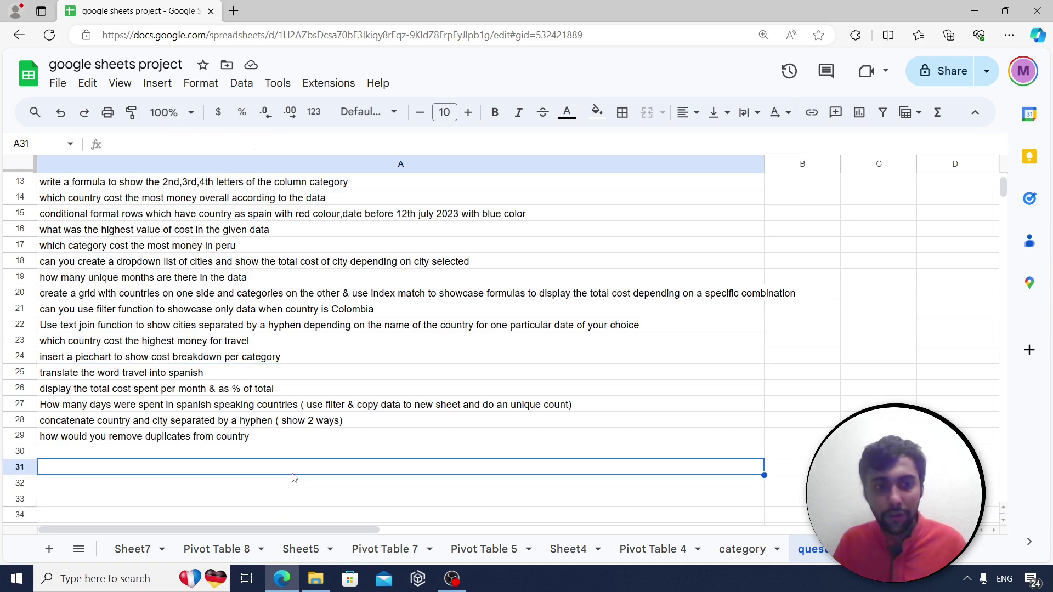
{"action": "type", "text": "=googletranslate("}
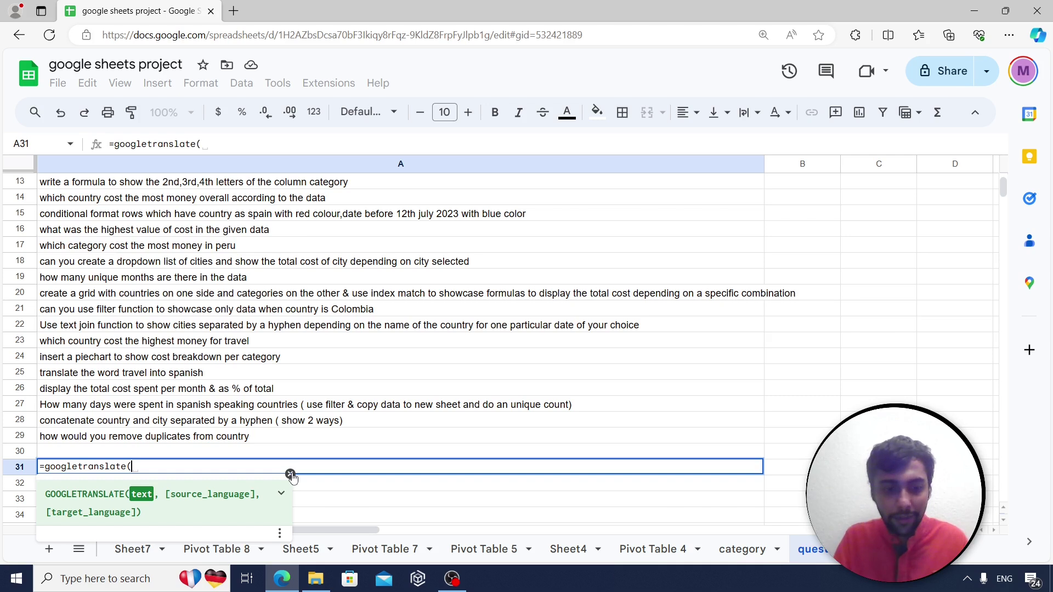
{"action": "type", "text": "\"travel\","}
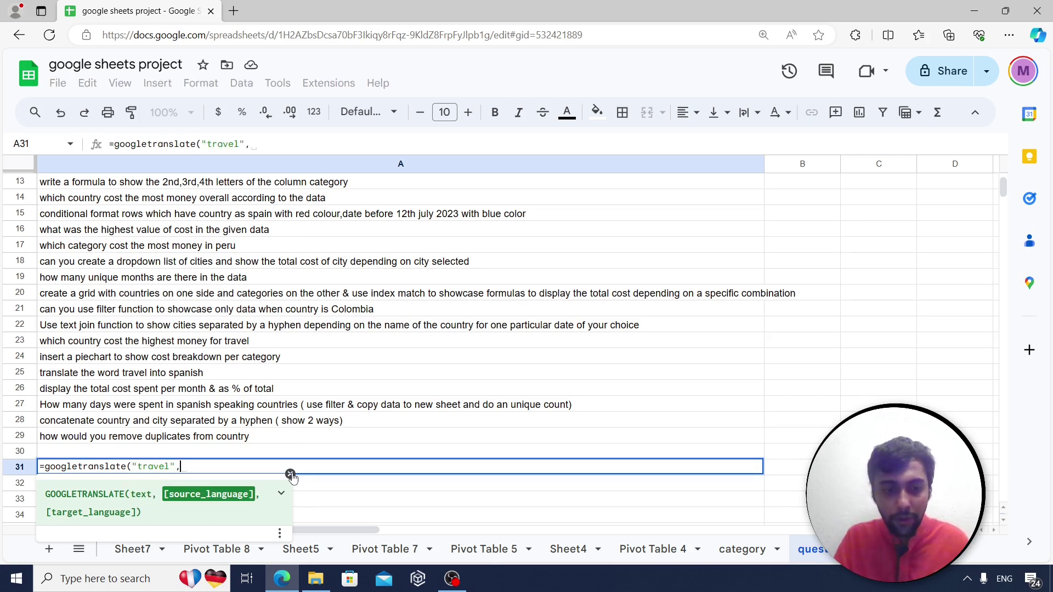
{"action": "type", "text": "\"EN\",\"ES"}
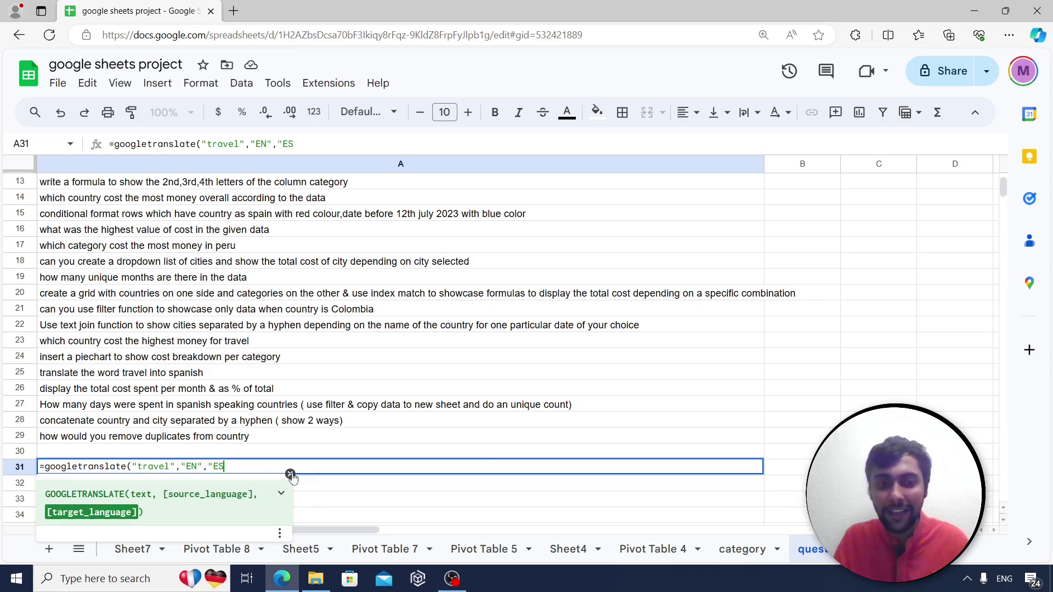
{"action": "type", "text": "\")"}
{"action": "key", "text": "Return"}
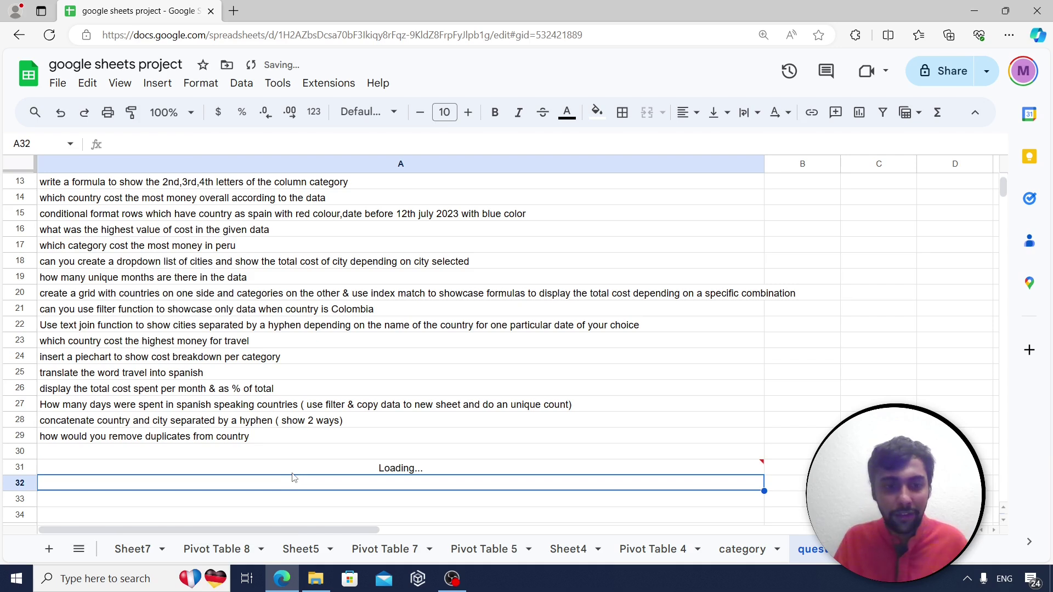
{"action": "left_click", "coordinate": [103, 471]}
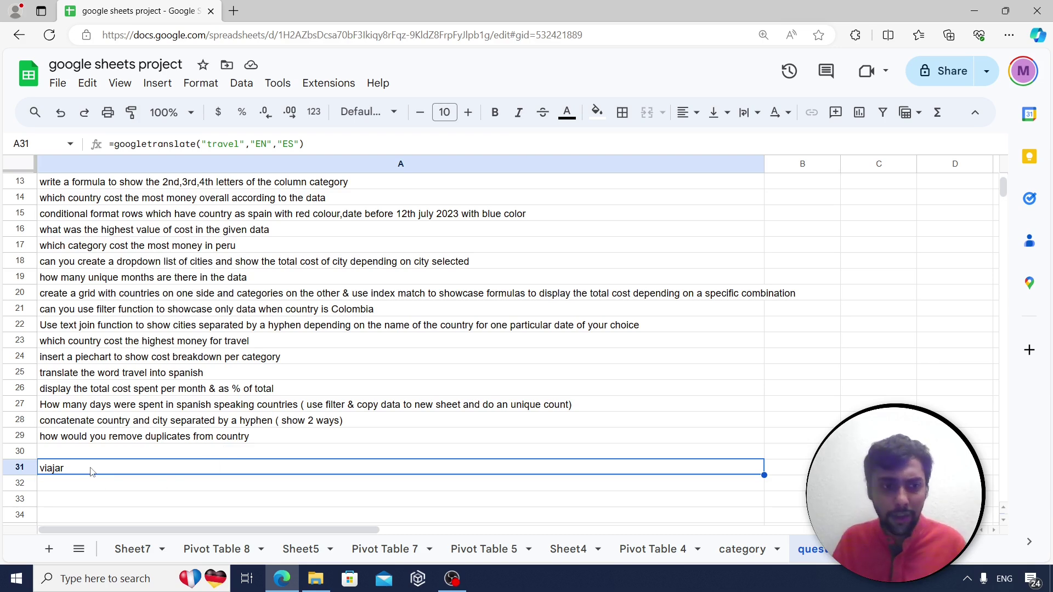
Read the question in A26 about monthly cost and percentage of total, and open the data sheet.
{"action": "left_click", "coordinate": [115, 375]}
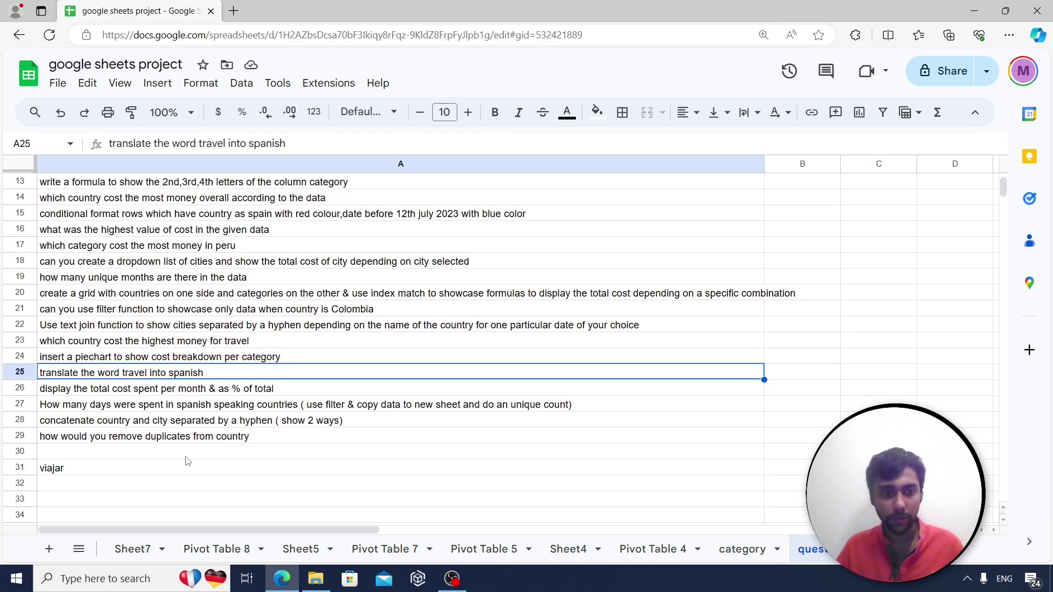
{"action": "left_click", "coordinate": [108, 389]}
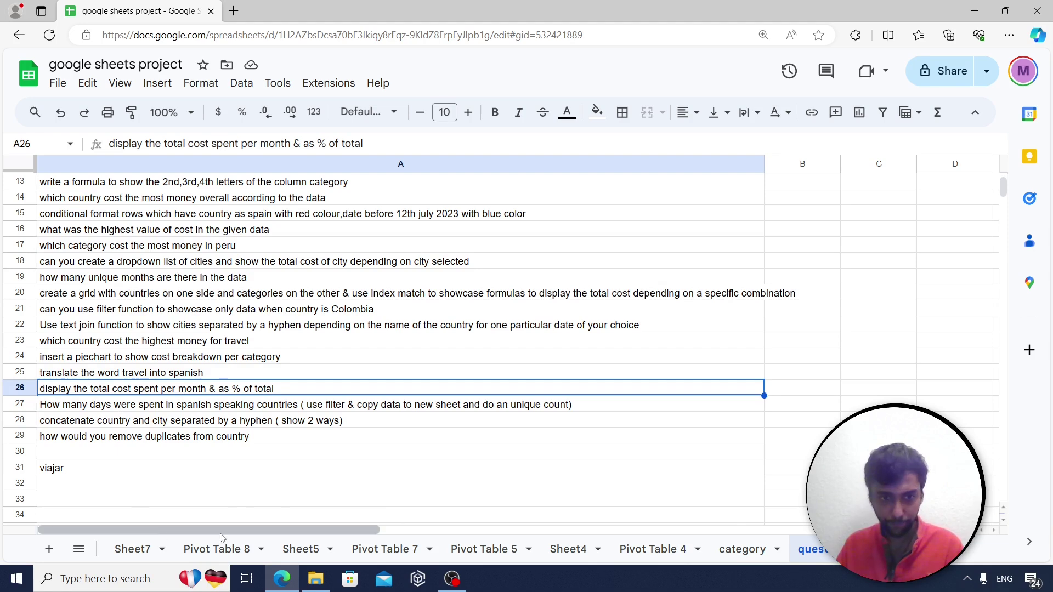
{"action": "left_click", "coordinate": [138, 550]}
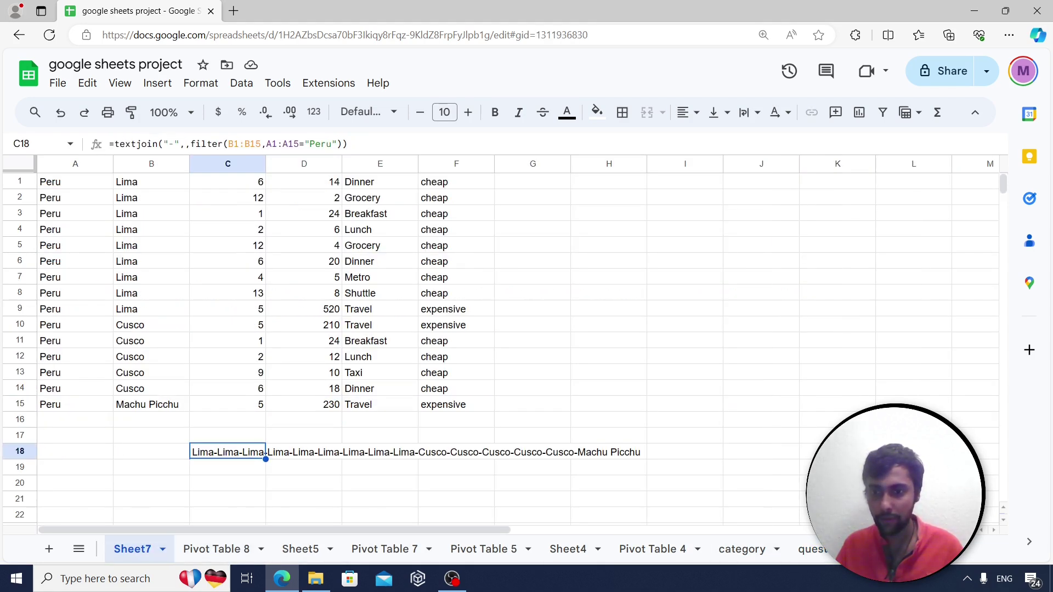
{"action": "scroll", "coordinate": [138, 550], "scroll_direction": "up", "scroll_amount": 2}
{"action": "left_click", "coordinate": [122, 549]}
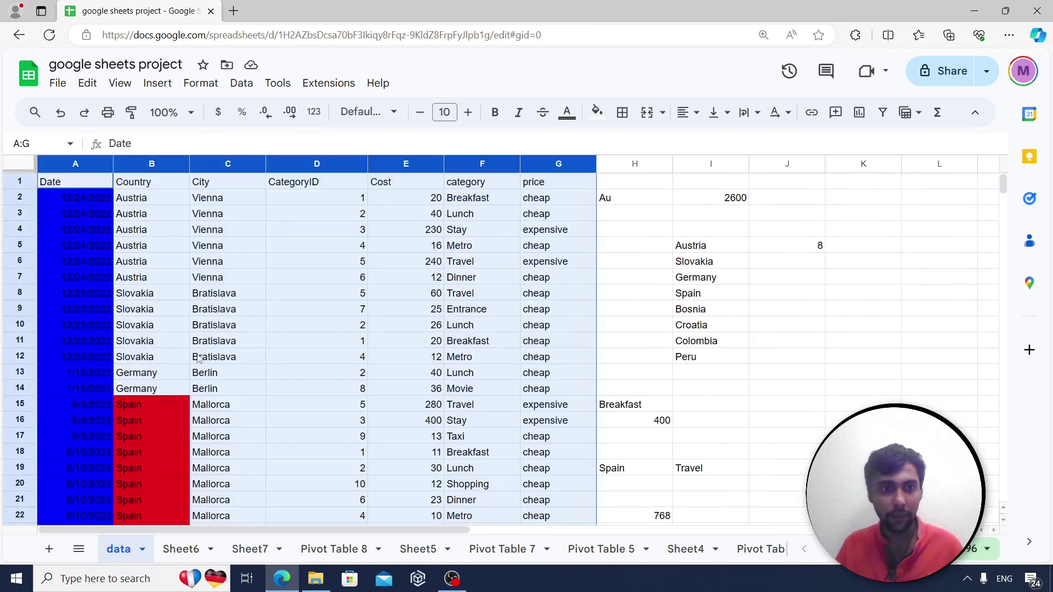
{"action": "left_click", "coordinate": [177, 229]}
{"action": "left_click", "coordinate": [75, 165]}
{"action": "left_click_drag", "start_coordinate": [75, 165], "coordinate": [558, 164]}
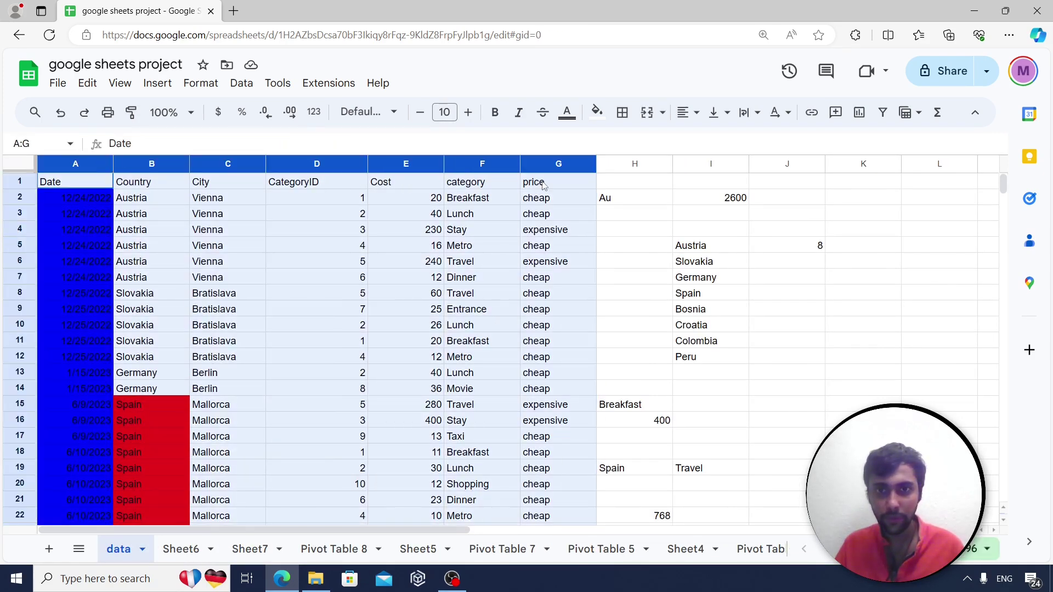
{"action": "left_click", "coordinate": [159, 83]}
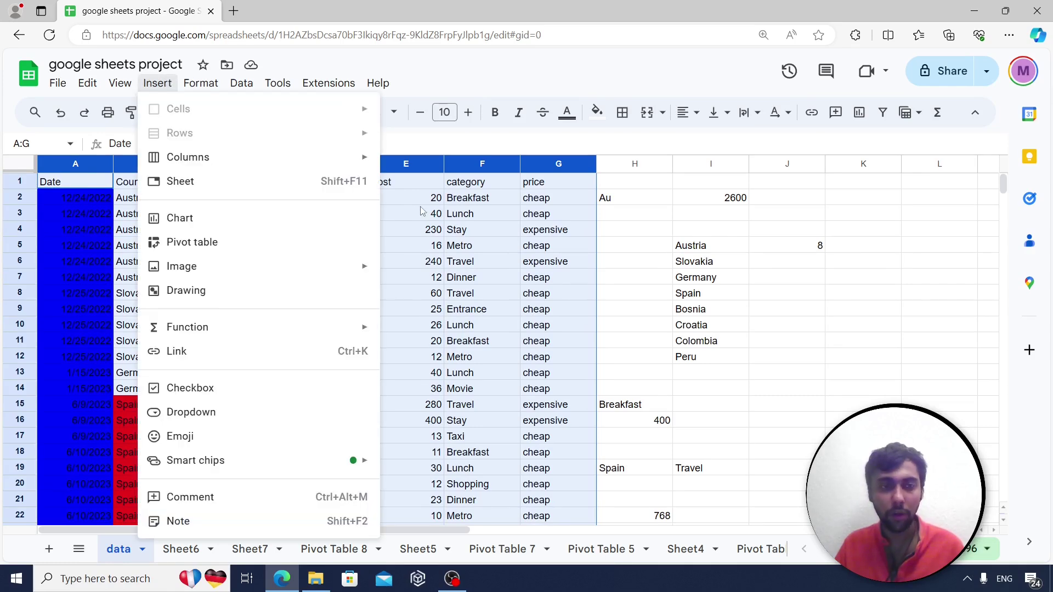
{"action": "left_click", "coordinate": [496, 229]}
Copy columns A to G of the data sheet and add a new sheet.
{"action": "left_click_drag", "start_coordinate": [85, 165], "coordinate": [558, 181]}
{"action": "key", "text": "ctrl+c"}
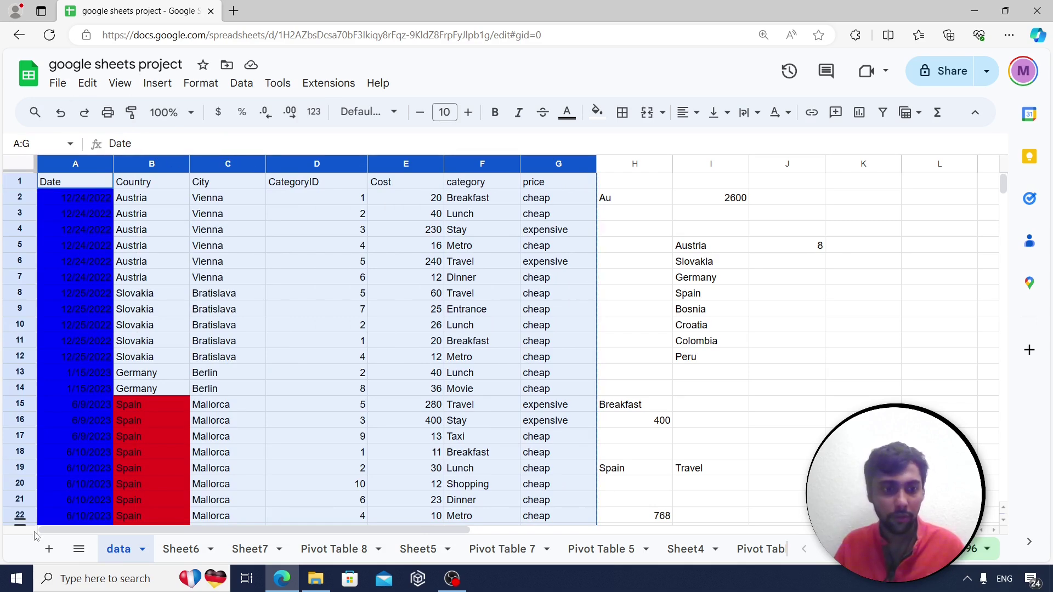
{"action": "left_click", "coordinate": [49, 549]}
Paste the copied columns with their formatting into the new sheet and undo the paste.
{"action": "key", "text": "ctrl+v"}
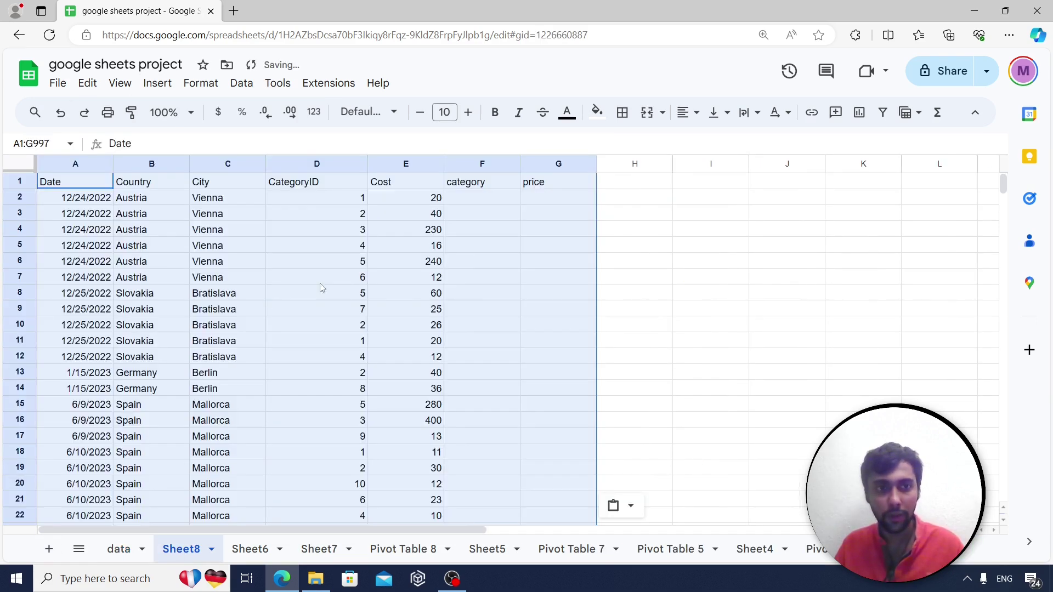
{"action": "left_click", "coordinate": [631, 187]}
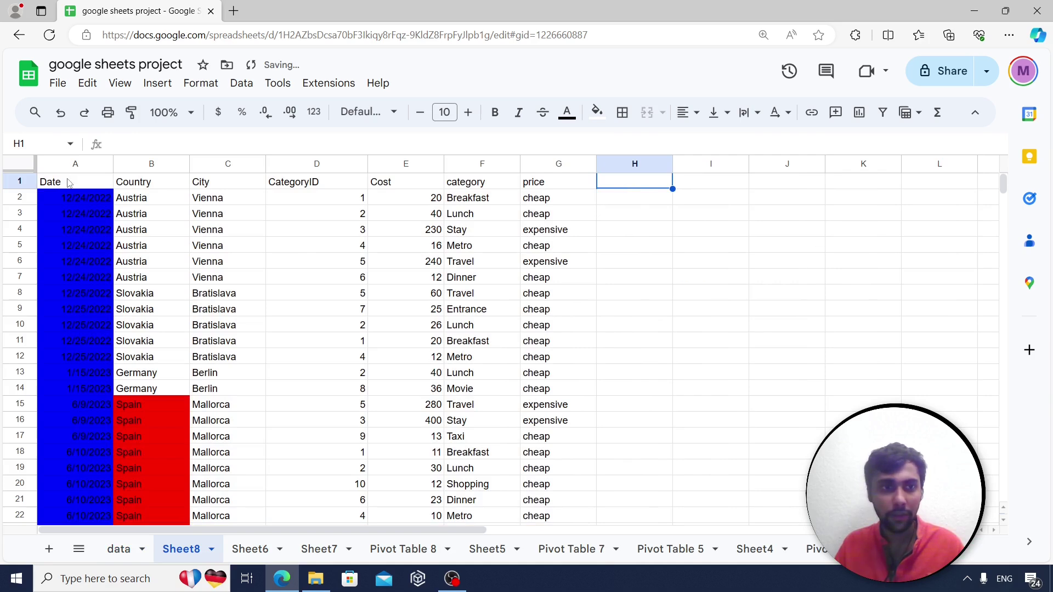
{"action": "key", "text": "ctrl+z"}
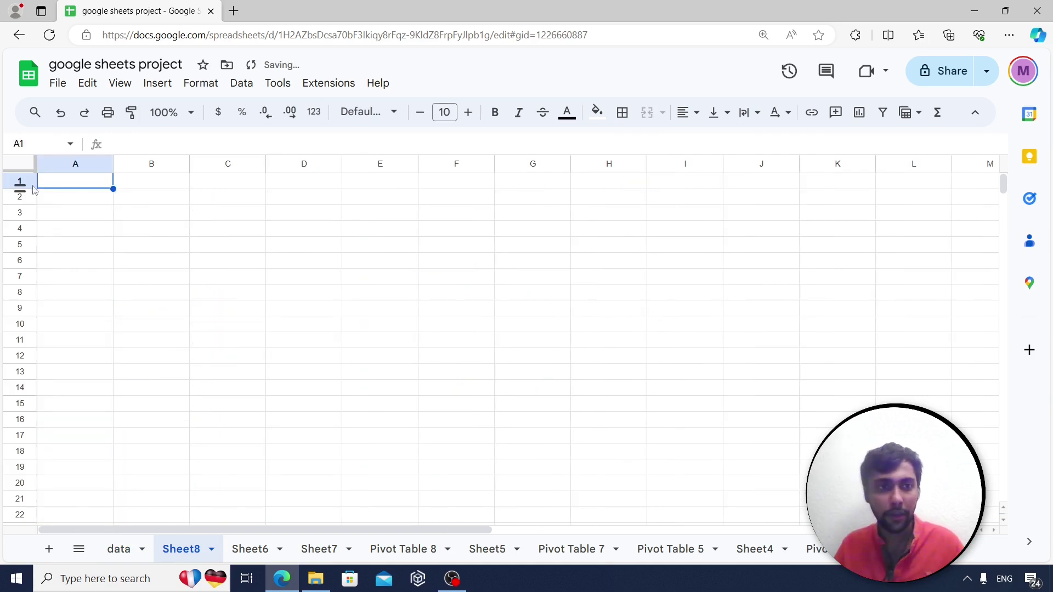
Paste the copied data as values only, starting at A1 of the new sheet.
{"action": "right_click", "coordinate": [81, 191]}
{"action": "mouse_move", "coordinate": [159, 198]}
{"action": "left_click", "coordinate": [364, 202]}
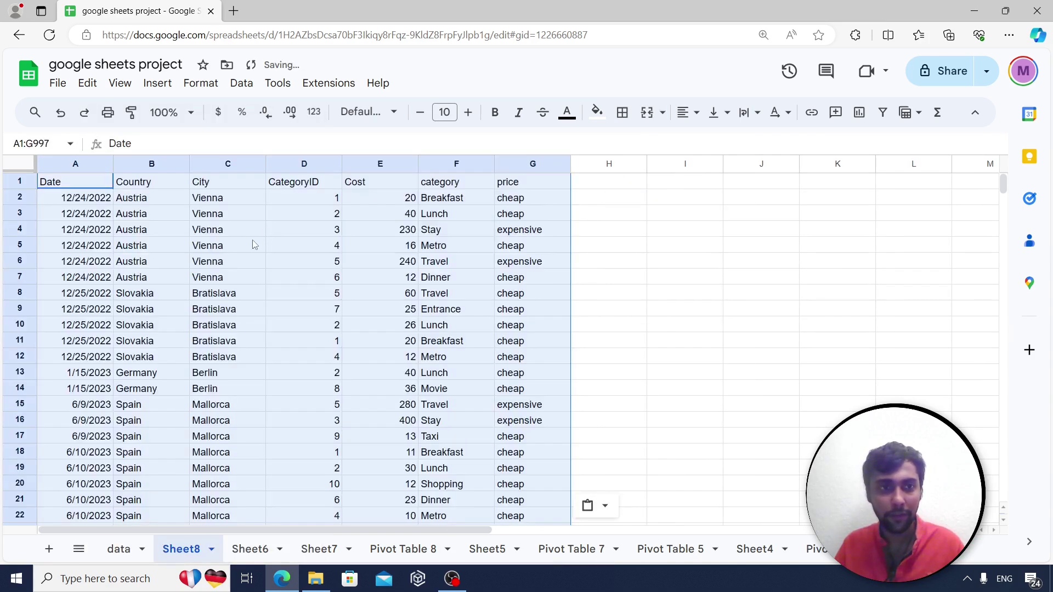
Add a month column in H with the header "month" and fill =month(A2) down from H2.
{"action": "left_click", "coordinate": [608, 181]}
{"action": "type", "text": "month"}
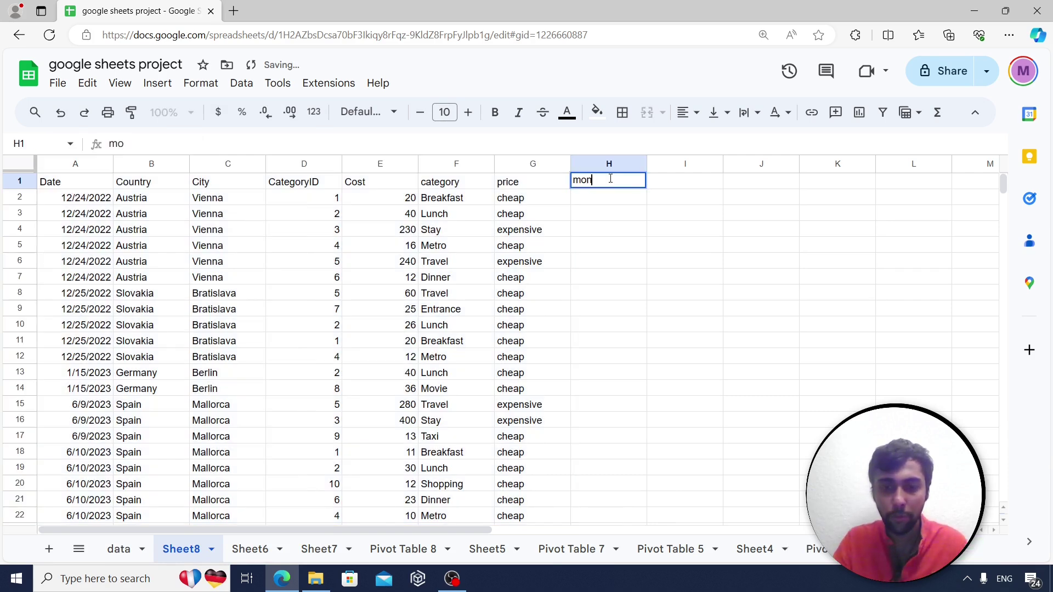
{"action": "key", "text": "Return"}
{"action": "type", "text": "=month("}
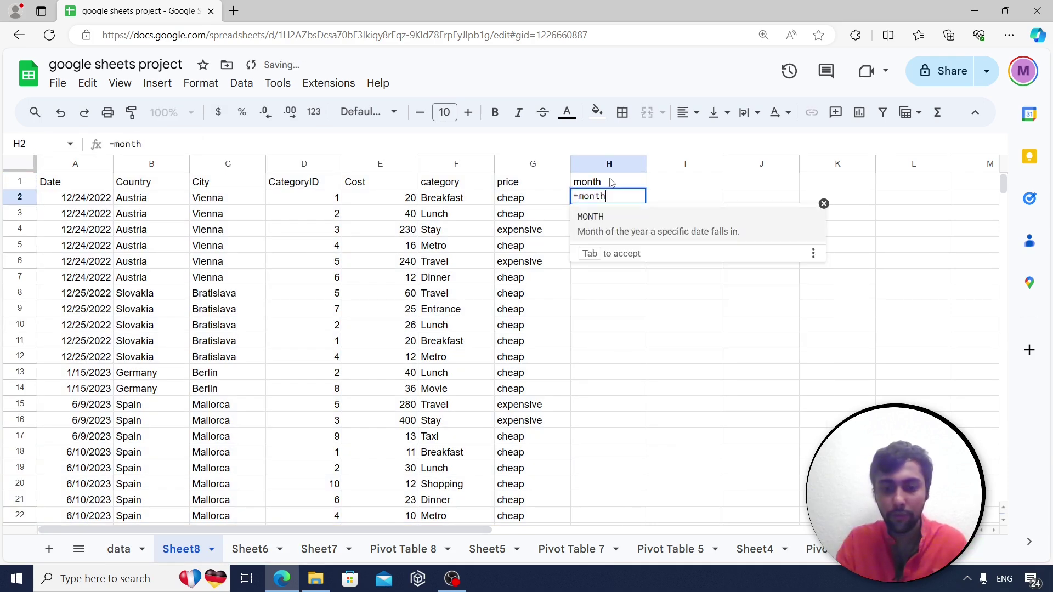
{"action": "left_click", "coordinate": [78, 199]}
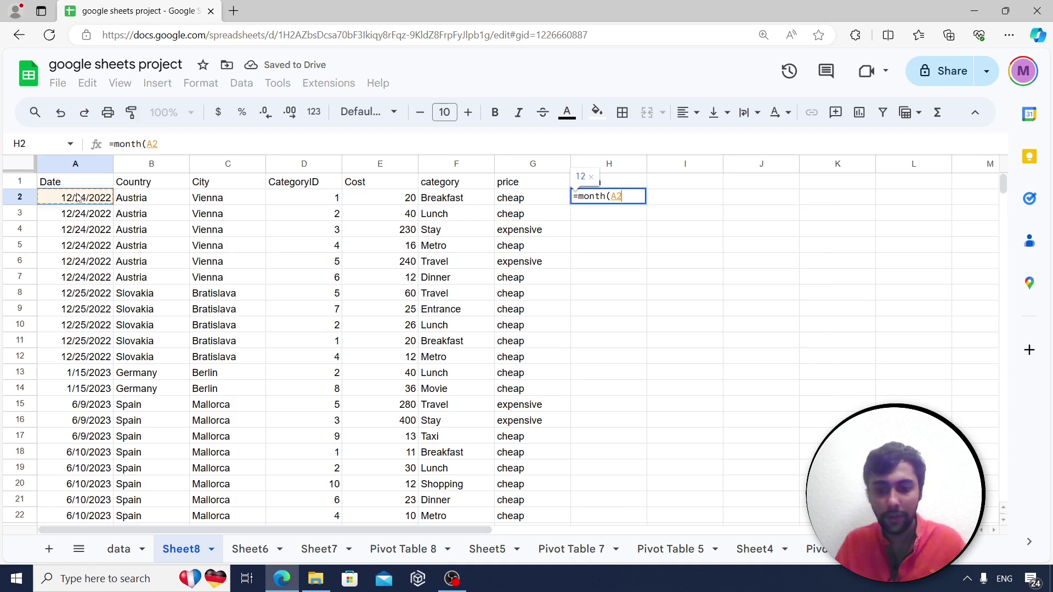
{"action": "key", "text": "Return"}
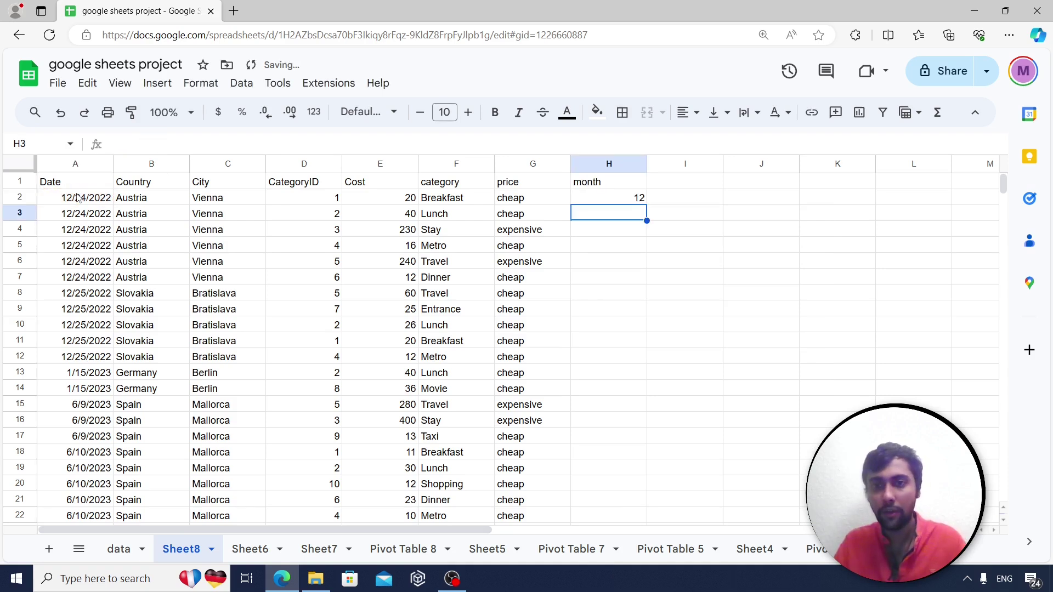
{"action": "left_click", "coordinate": [614, 200]}
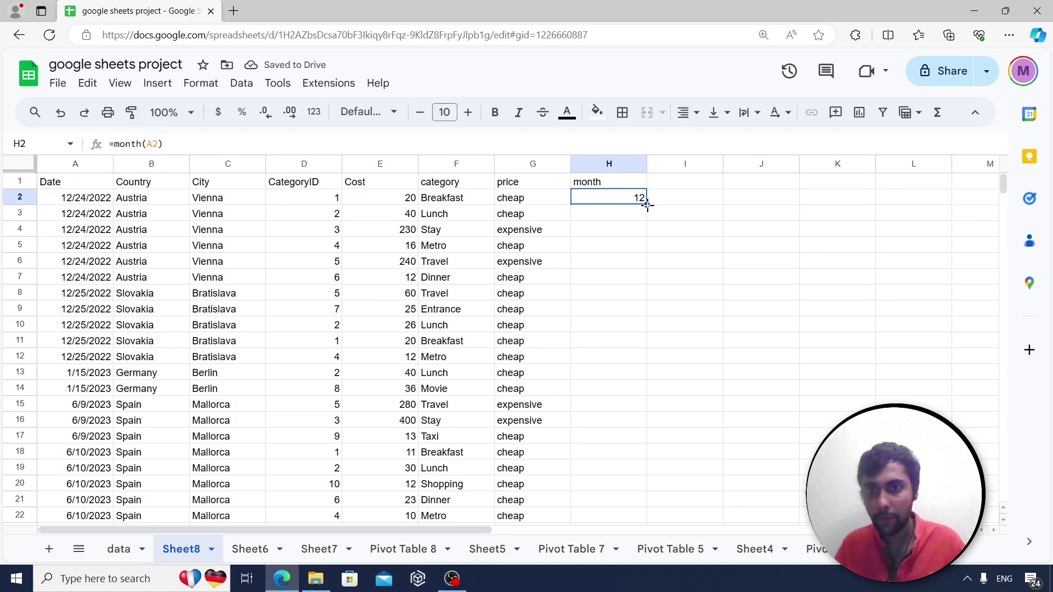
{"action": "double_click", "coordinate": [647, 204]}
Create a pivot table in a new sheet from columns A to H of Sheet8.
{"action": "left_click_drag", "start_coordinate": [76, 165], "coordinate": [606, 232]}
{"action": "left_click", "coordinate": [157, 83]}
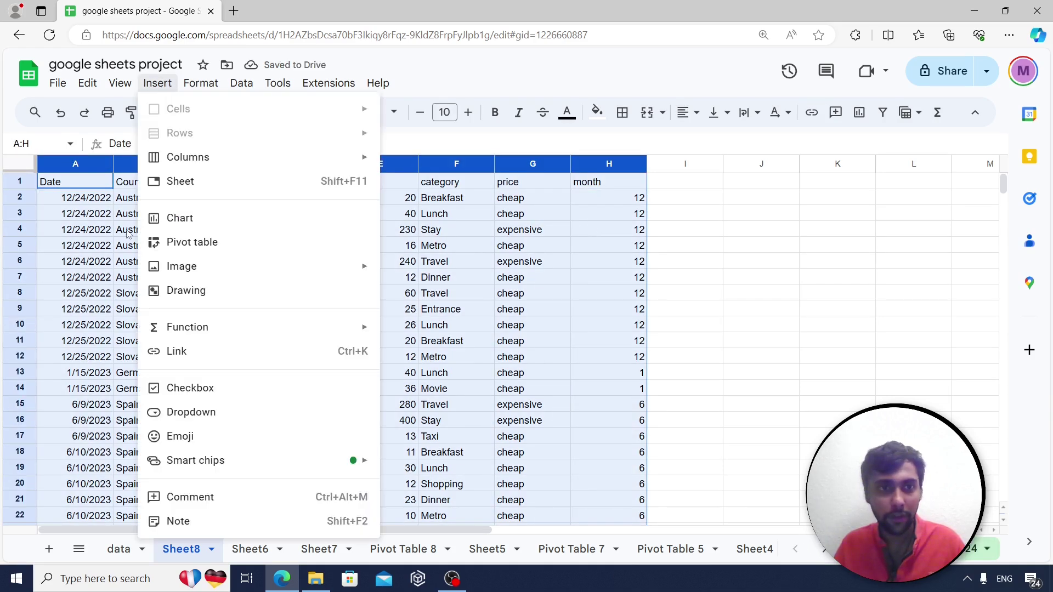
{"action": "left_click", "coordinate": [190, 242]}
{"action": "left_click", "coordinate": [606, 401]}
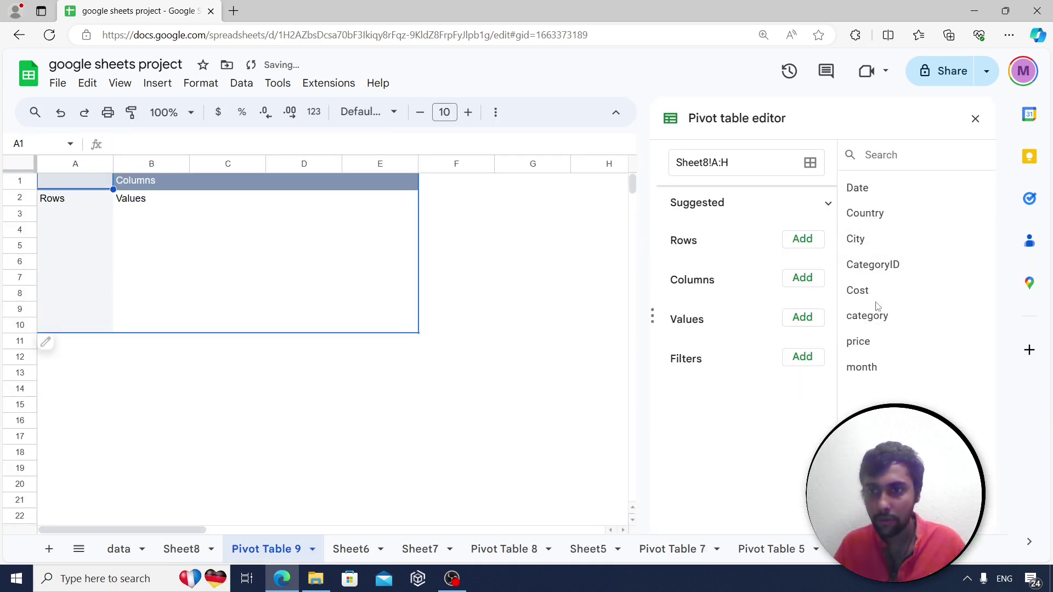
Set up the pivot table with month as rows and the sum of Cost as values.
{"action": "left_click", "coordinate": [802, 240]}
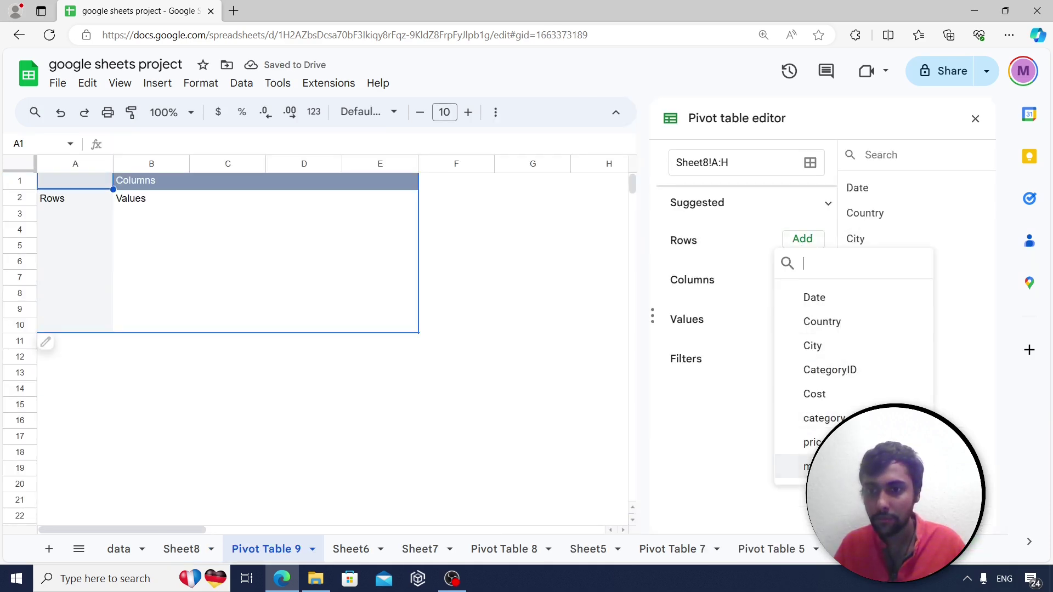
{"action": "left_click", "coordinate": [806, 466]}
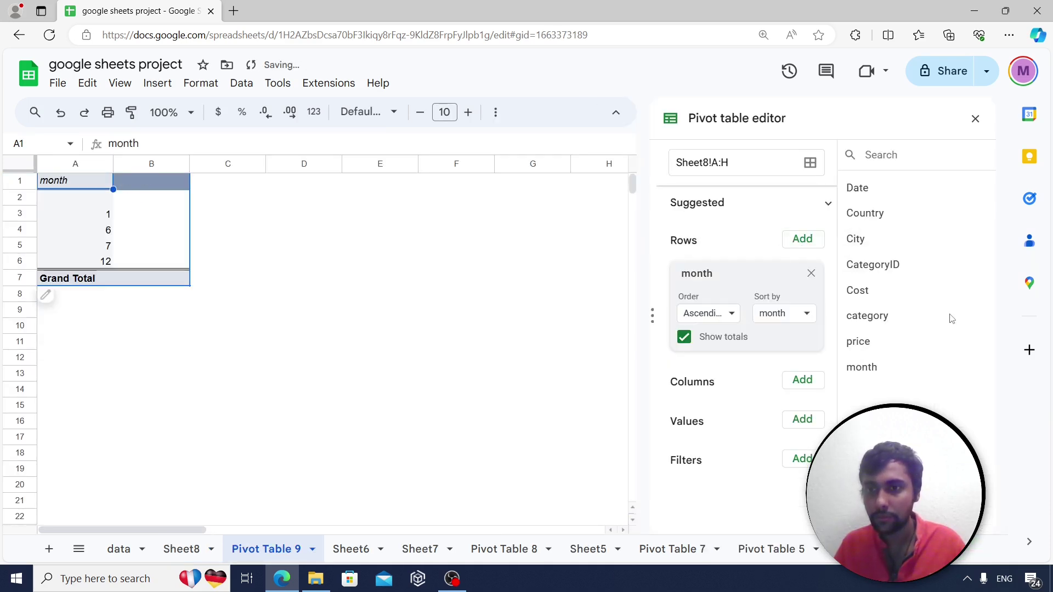
{"action": "left_click", "coordinate": [804, 419]}
{"action": "left_click", "coordinate": [844, 319]}
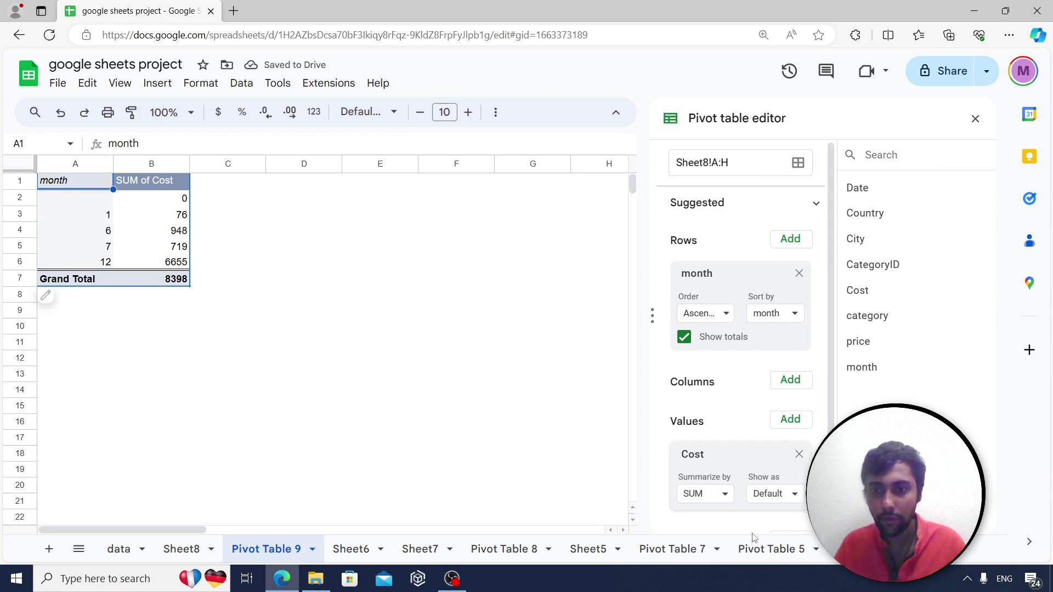
Show the summed Cost values as % of column and close the pivot table editor, leaving the month 12 percentage selected.
{"action": "scroll", "coordinate": [787, 478], "scroll_direction": "down", "scroll_amount": 1}
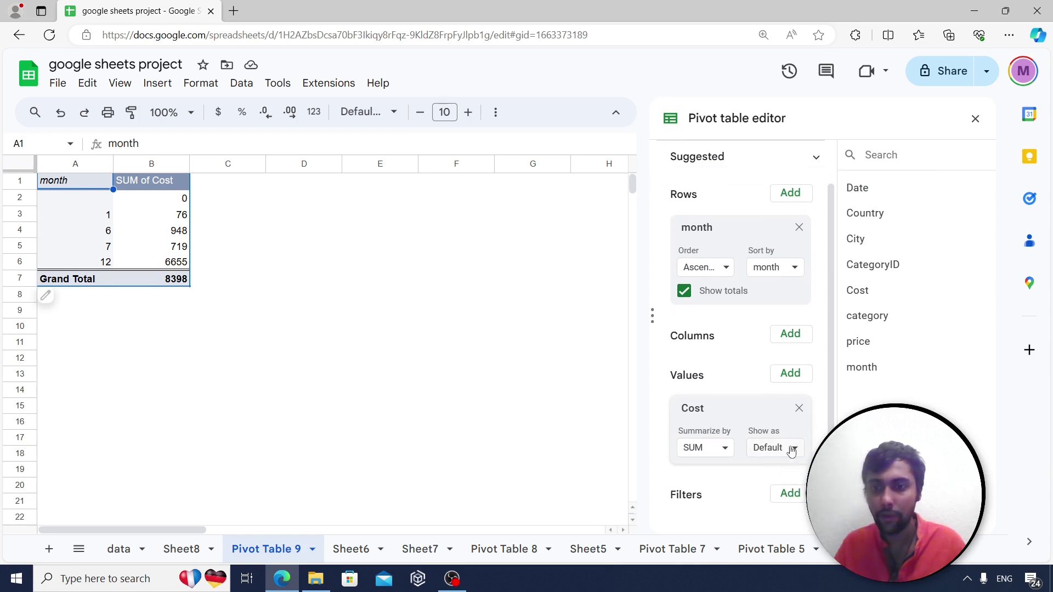
{"action": "left_click", "coordinate": [787, 453]}
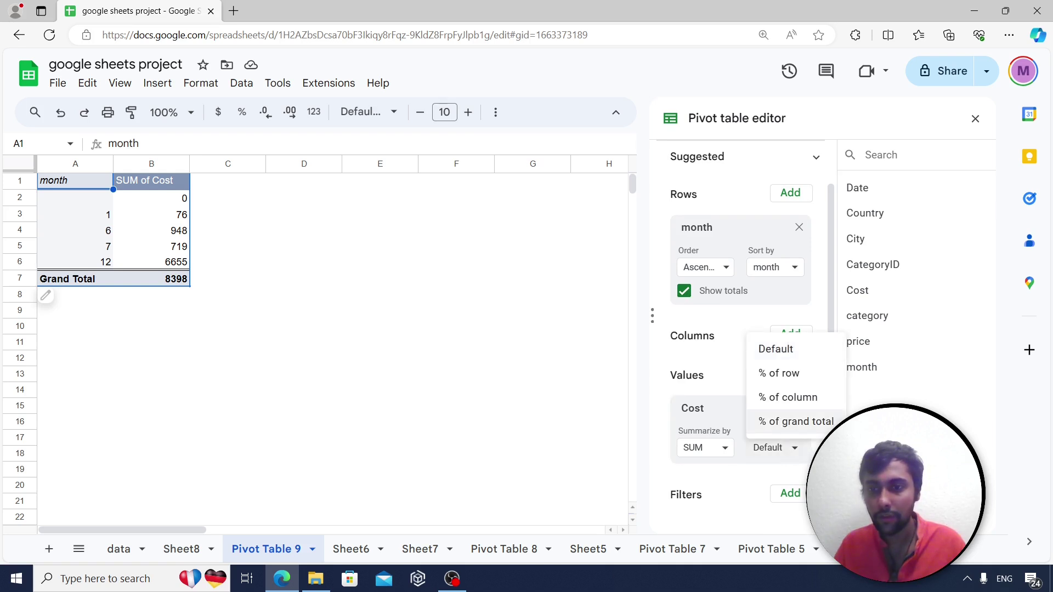
{"action": "left_click", "coordinate": [790, 397]}
{"action": "left_click", "coordinate": [975, 121]}
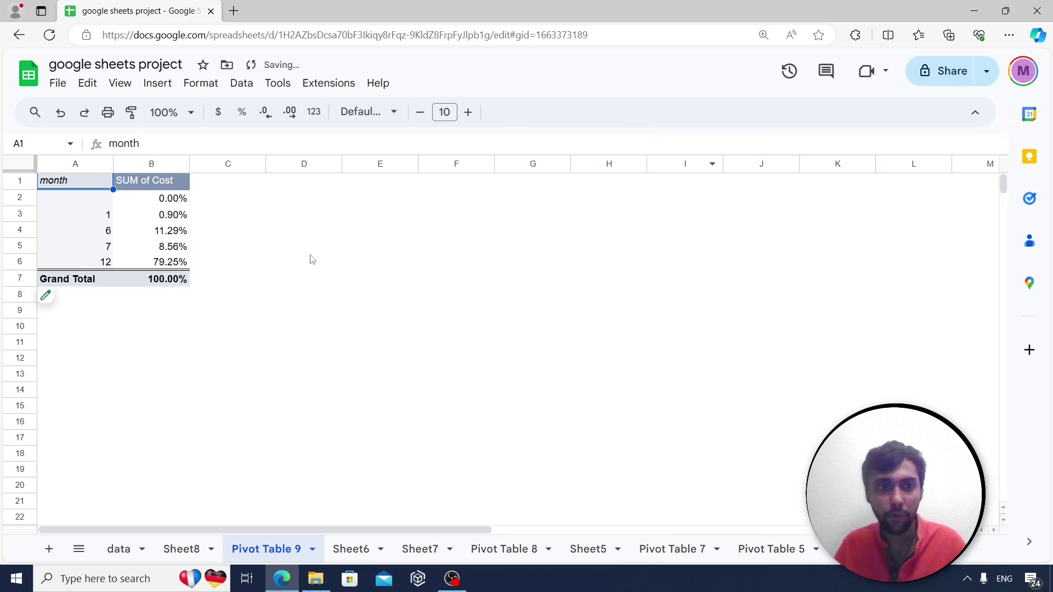
{"action": "left_click", "coordinate": [164, 252]}
{"action": "left_click", "coordinate": [168, 264]}
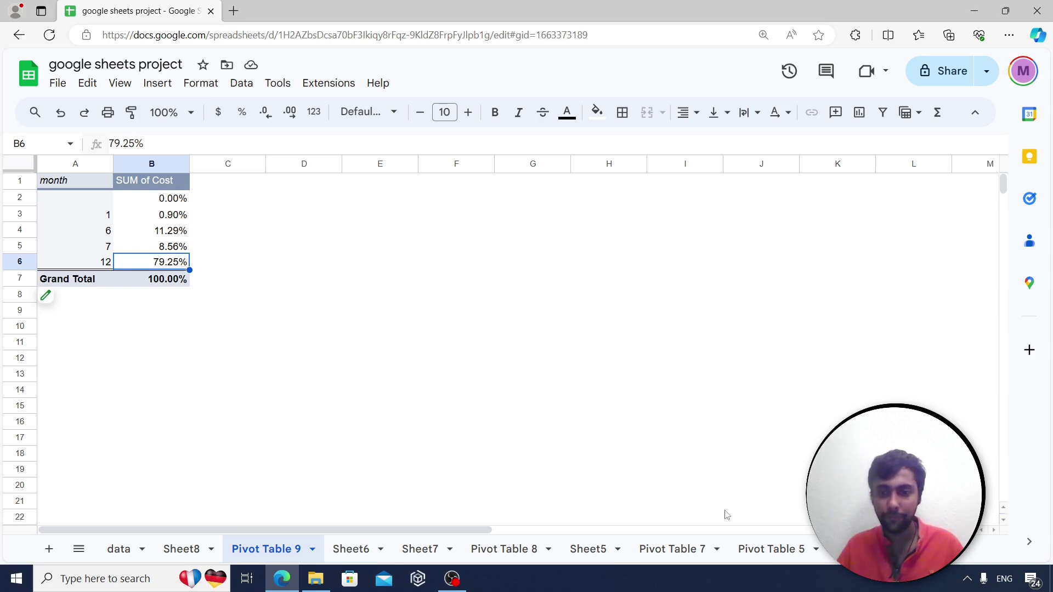
Read the row 27 question about days in Spanish-speaking countries and examine the countries listed in the data sheet.
{"action": "scroll", "coordinate": [351, 548], "scroll_direction": "down", "scroll_amount": 3}
{"action": "left_click", "coordinate": [810, 549]}
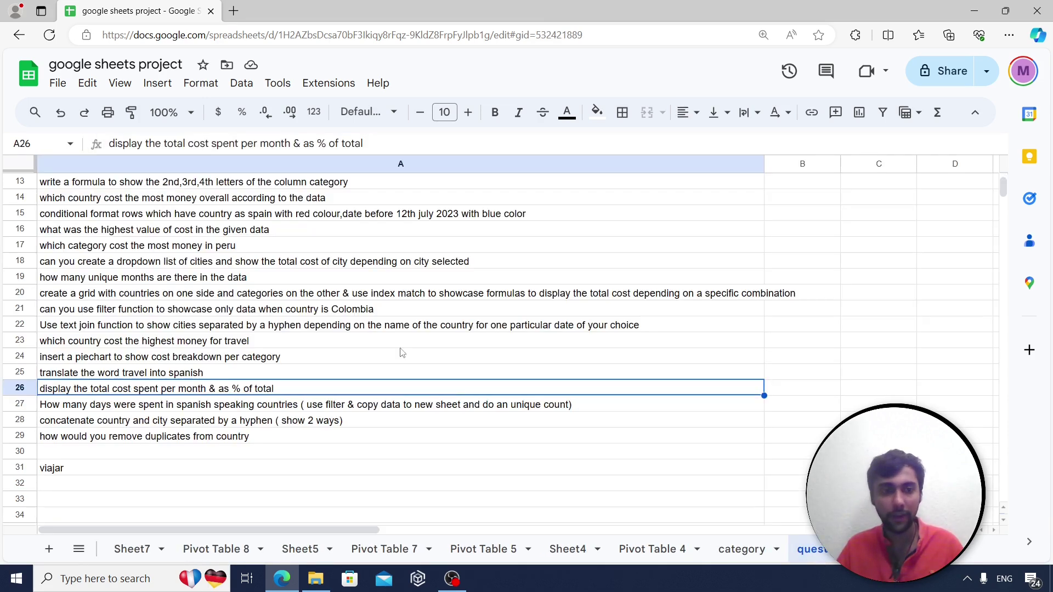
{"action": "left_click", "coordinate": [169, 407]}
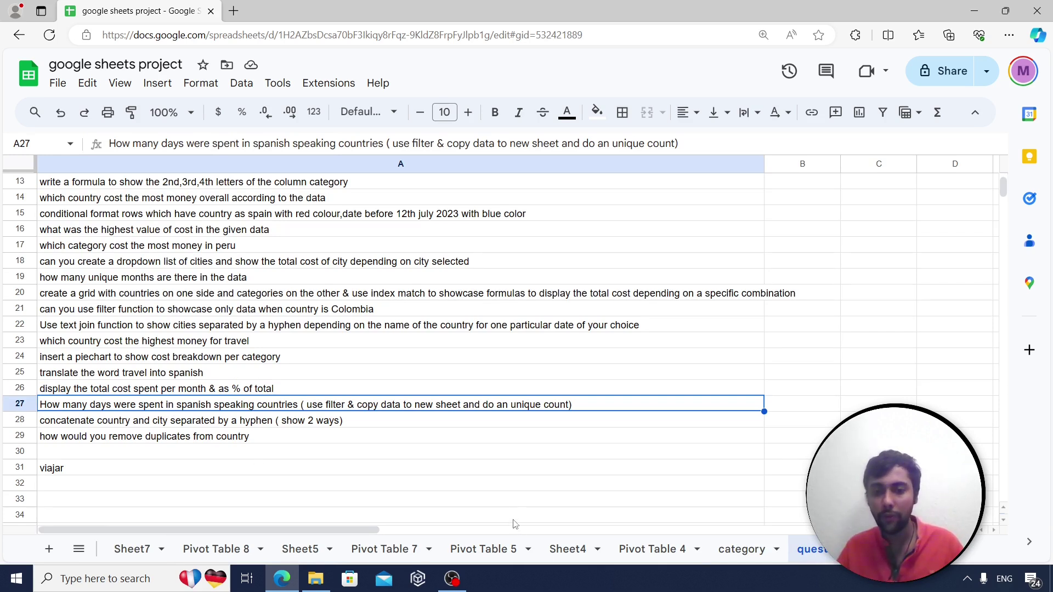
{"action": "scroll", "coordinate": [351, 549], "scroll_direction": "up", "scroll_amount": 3}
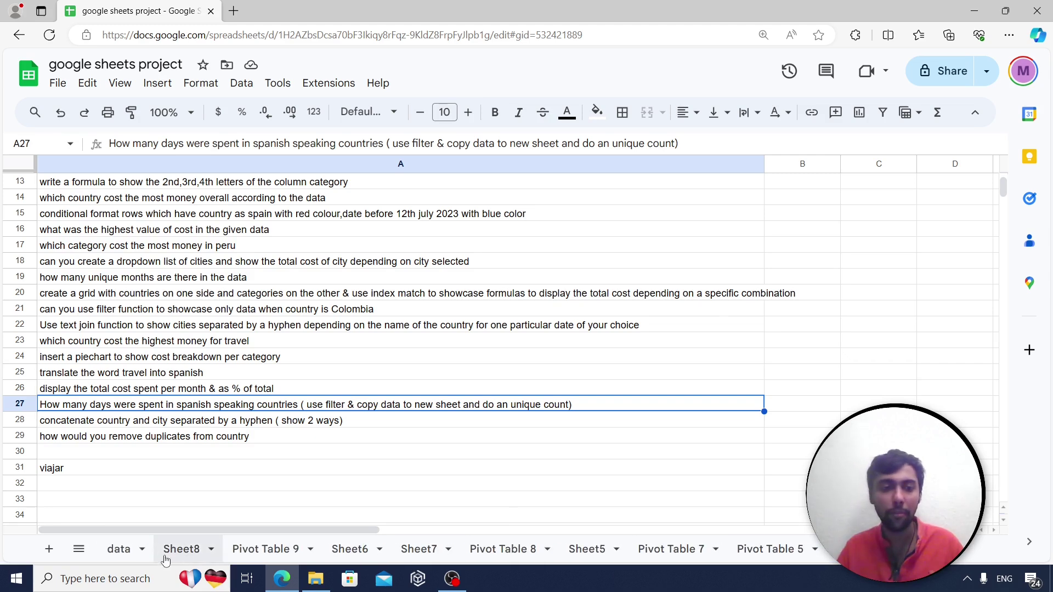
{"action": "left_click", "coordinate": [119, 549]}
{"action": "scroll", "coordinate": [197, 292], "scroll_direction": "down", "scroll_amount": 13}
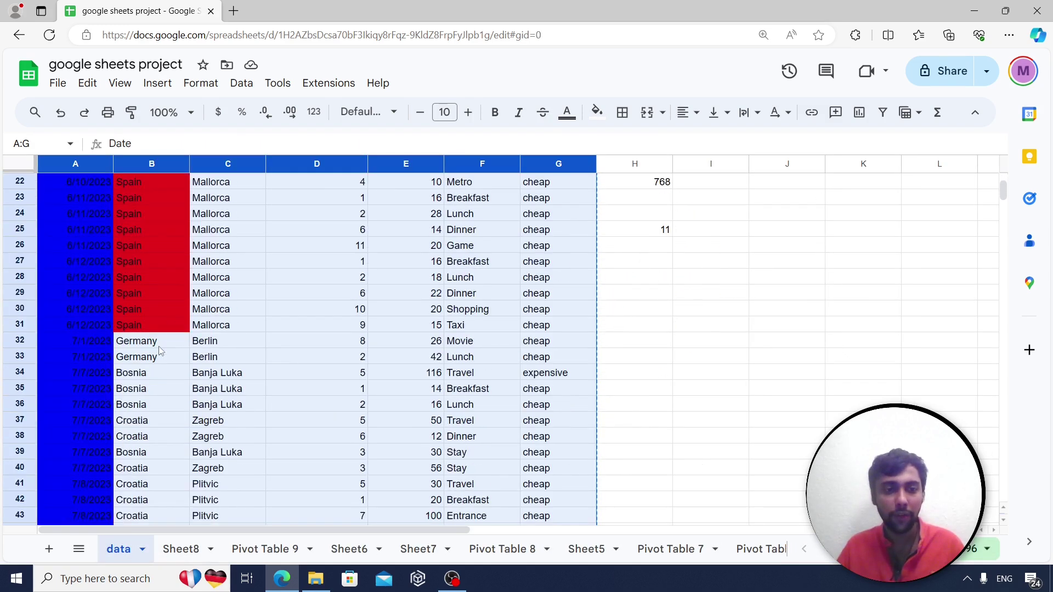
{"action": "scroll", "coordinate": [159, 351], "scroll_direction": "down", "scroll_amount": 8}
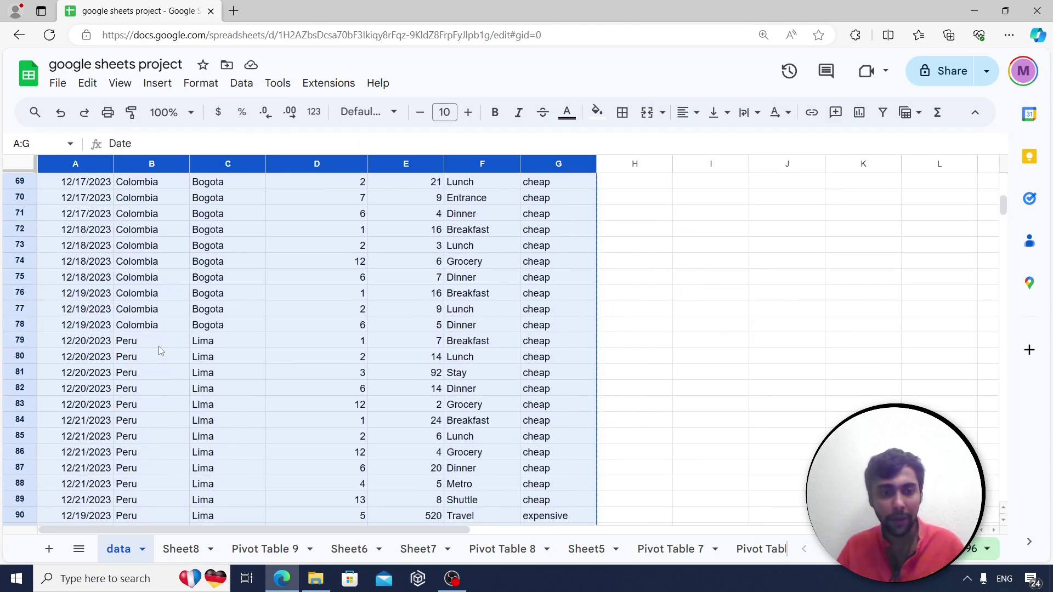
{"action": "scroll", "coordinate": [154, 436], "scroll_direction": "down", "scroll_amount": 10}
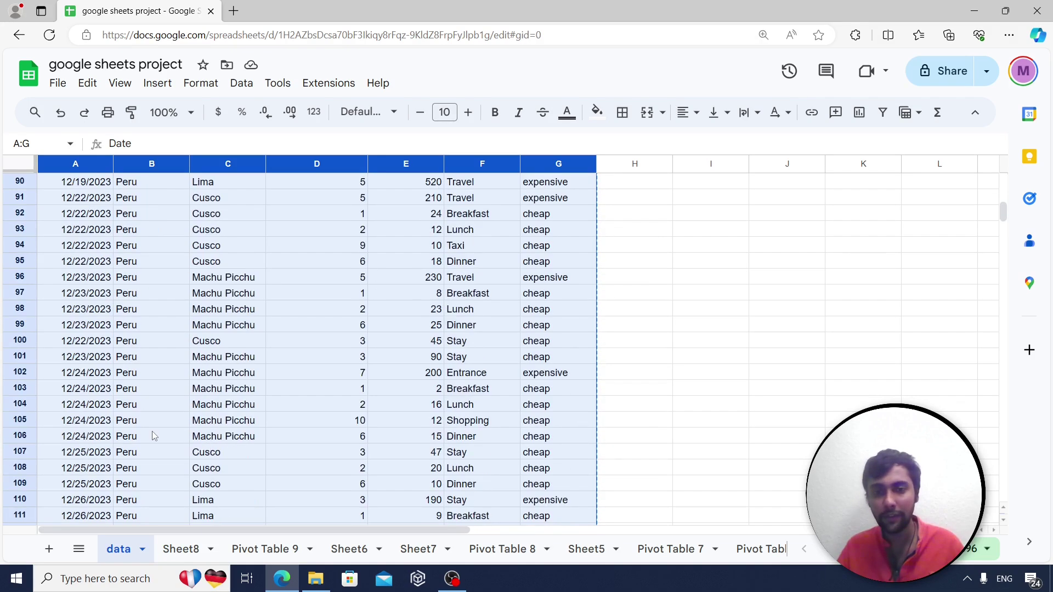
{"action": "scroll", "coordinate": [154, 436], "scroll_direction": "up", "scroll_amount": 12}
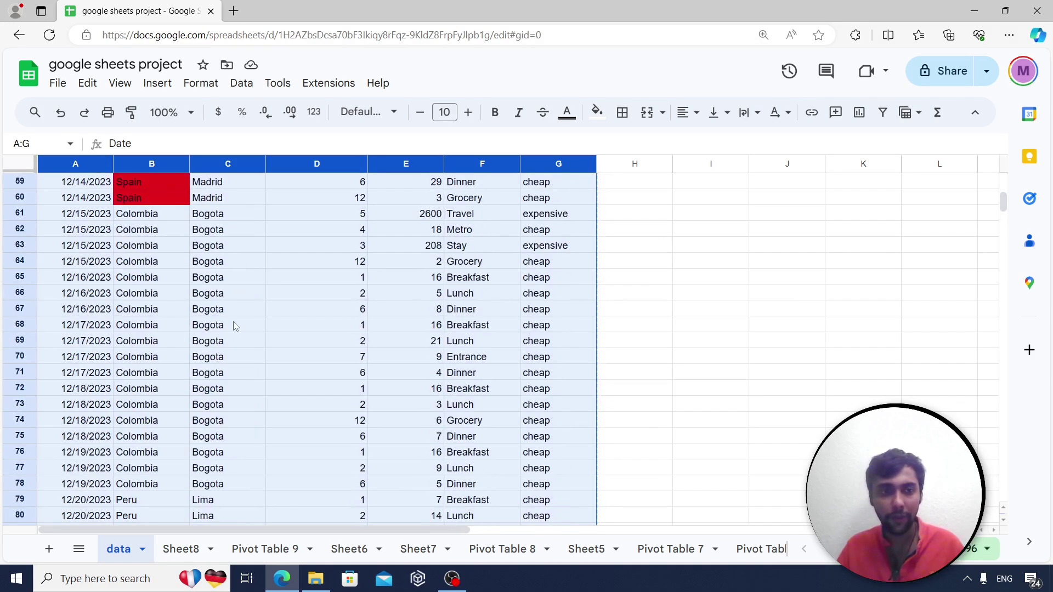
{"action": "left_click", "coordinate": [235, 326]}
{"action": "key", "text": "ctrl+Up"}
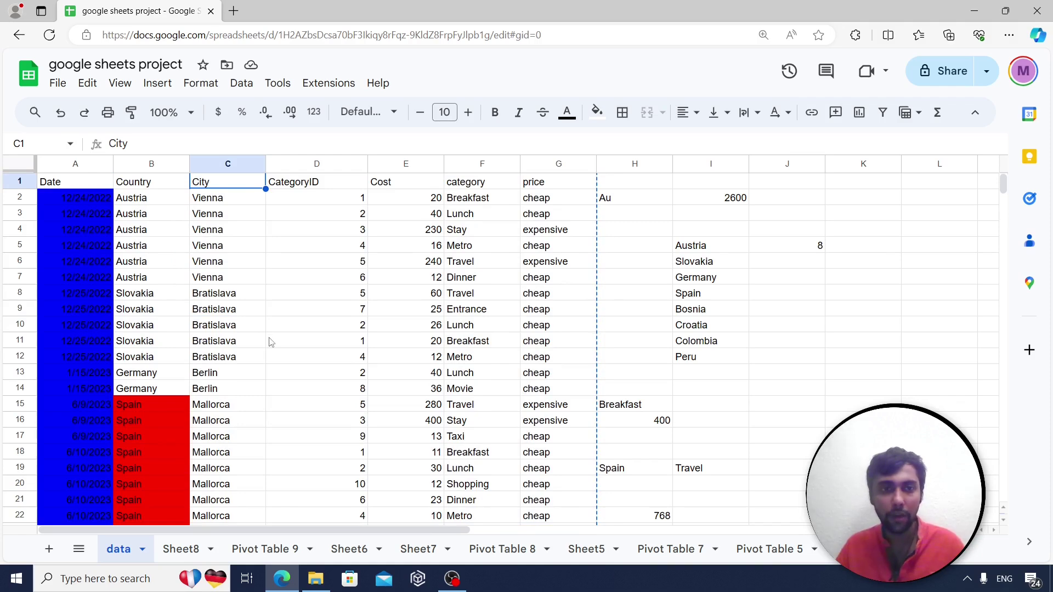
Copy columns A to G of the data sheet and paste them as values only at A1 of a new sheet.
{"action": "left_click_drag", "start_coordinate": [87, 167], "coordinate": [564, 216]}
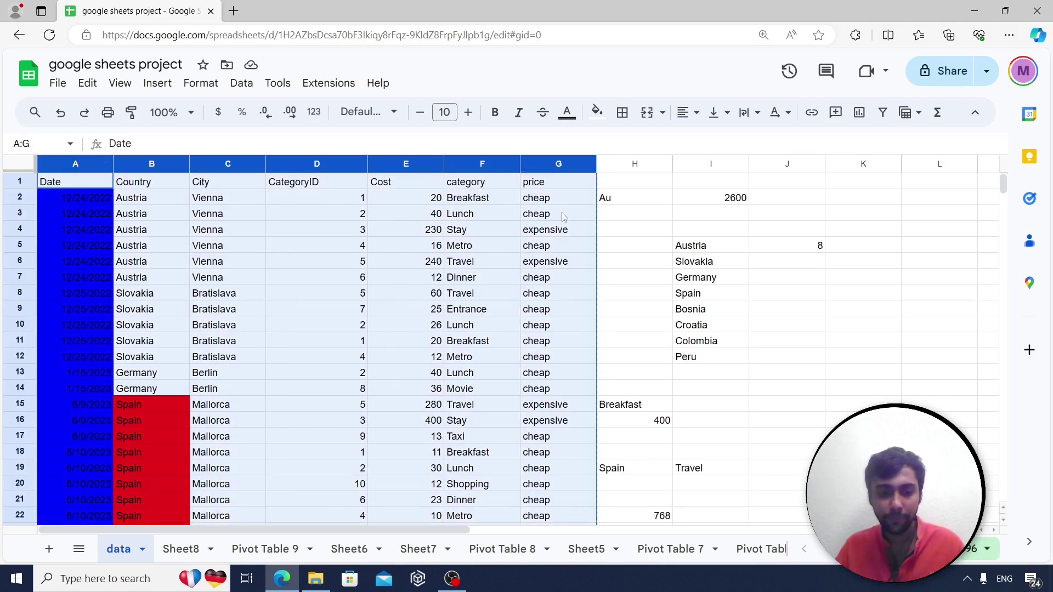
{"action": "left_click", "coordinate": [49, 551]}
{"action": "right_click", "coordinate": [77, 188]}
{"action": "mouse_move", "coordinate": [117, 199]}
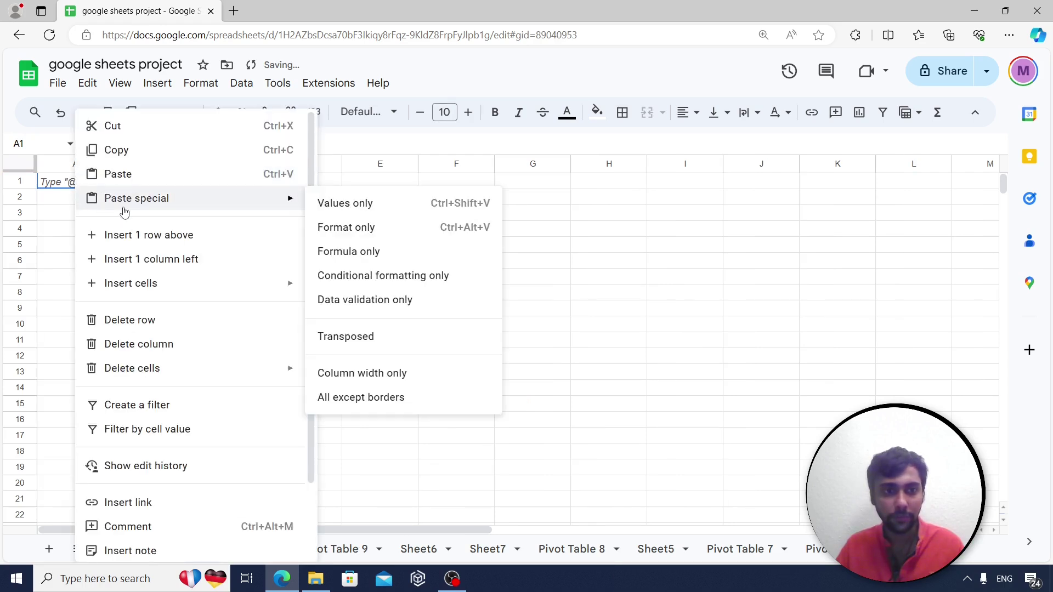
{"action": "left_click", "coordinate": [323, 203]}
Create a filter on the pasted data and limit the Country column to Spain, Peru and Colombia.
{"action": "left_click", "coordinate": [159, 182]}
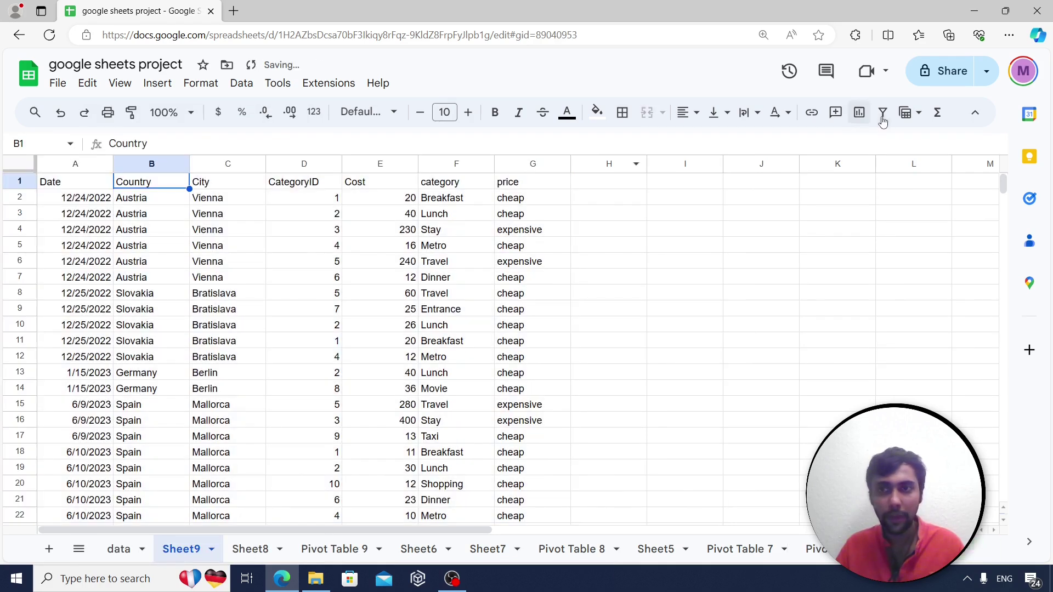
{"action": "left_click", "coordinate": [883, 113]}
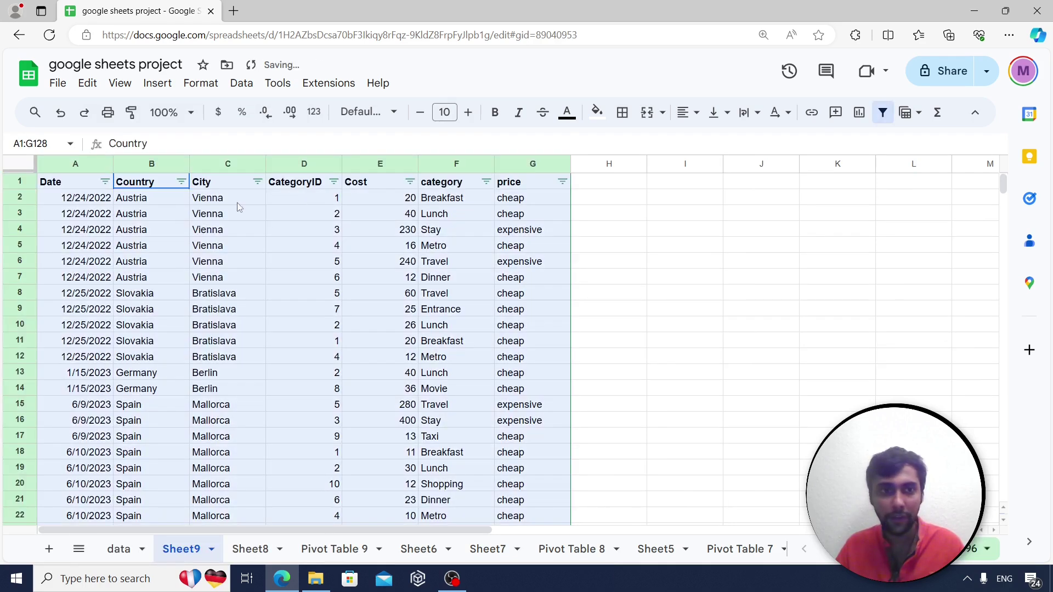
{"action": "left_click", "coordinate": [181, 181]}
{"action": "left_click", "coordinate": [246, 369]}
{"action": "scroll", "coordinate": [235, 428], "scroll_direction": "down", "scroll_amount": 5}
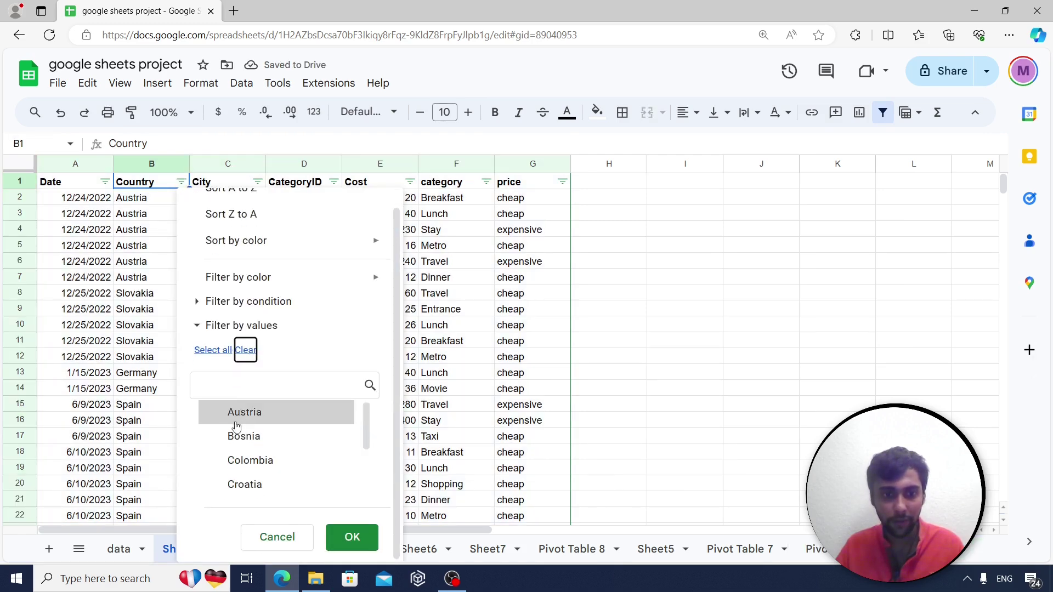
{"action": "left_click", "coordinate": [217, 448]}
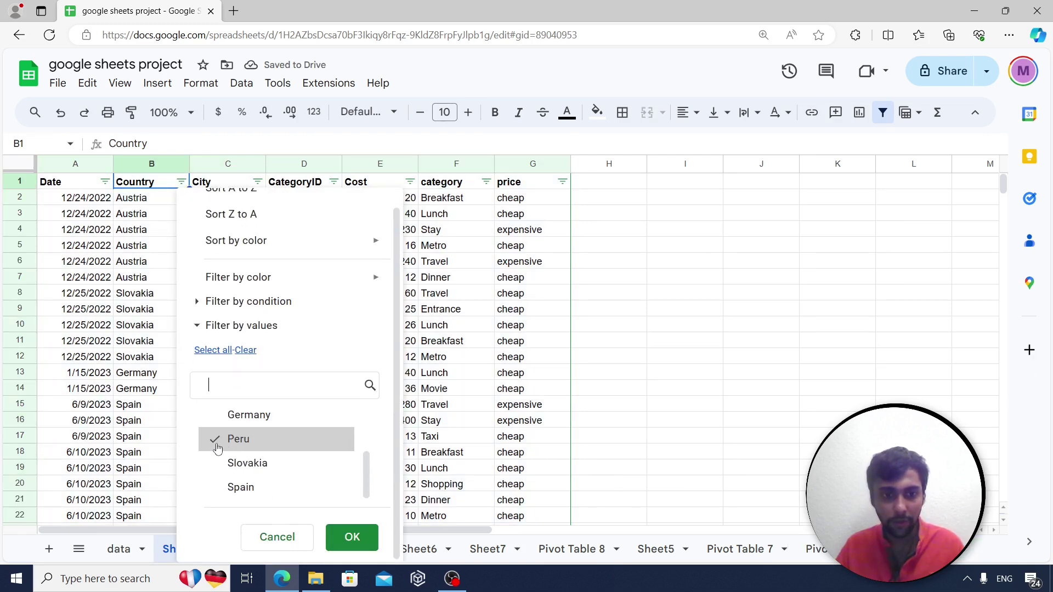
{"action": "scroll", "coordinate": [222, 471], "scroll_direction": "up", "scroll_amount": 1}
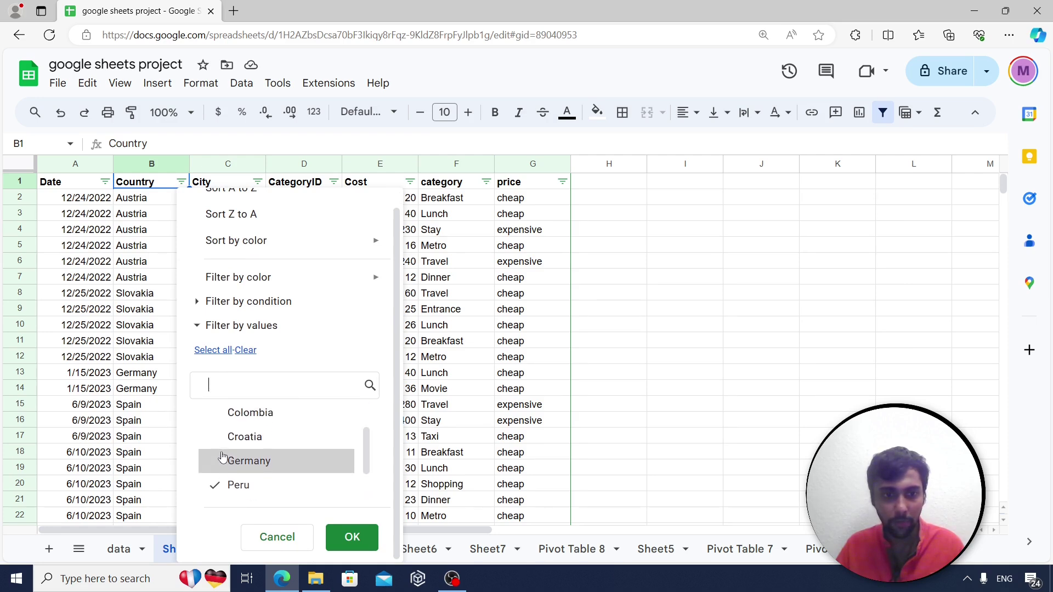
{"action": "left_click", "coordinate": [214, 415]}
{"action": "left_click", "coordinate": [349, 537]}
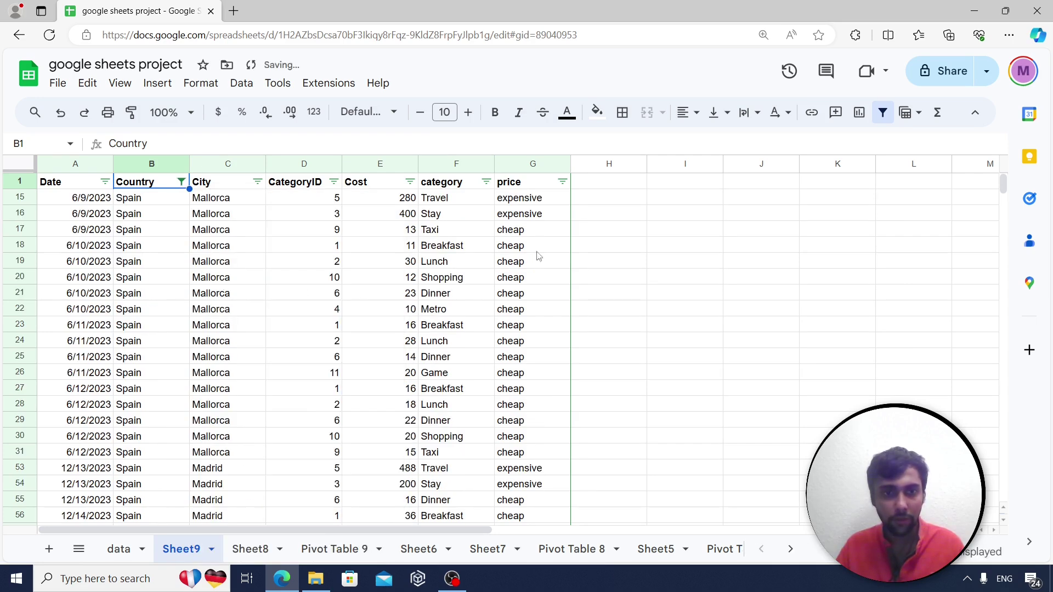
{"action": "left_click", "coordinate": [674, 198]}
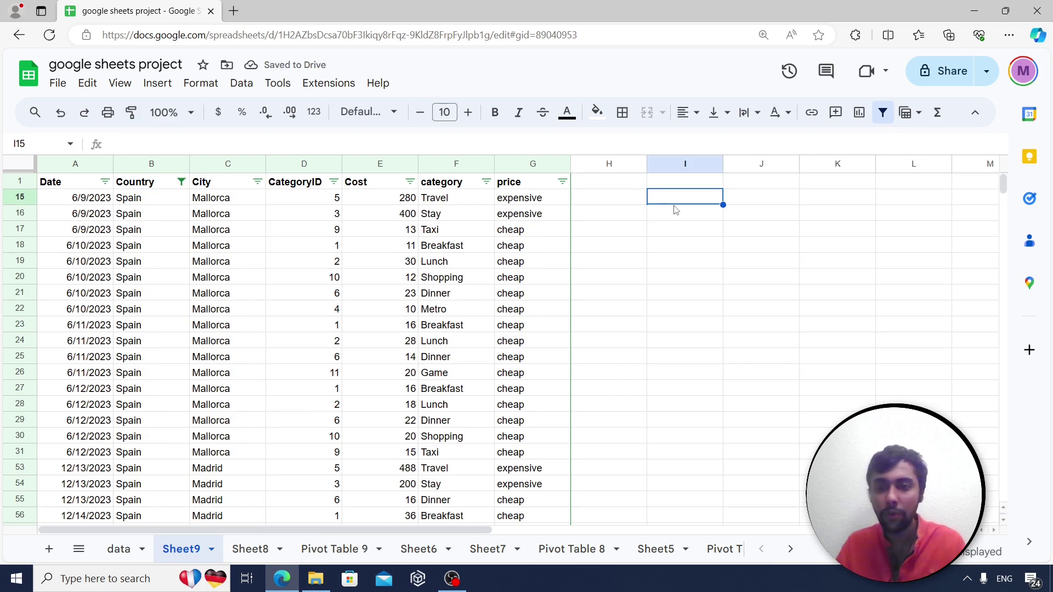
{"action": "type", "text": "=count"}
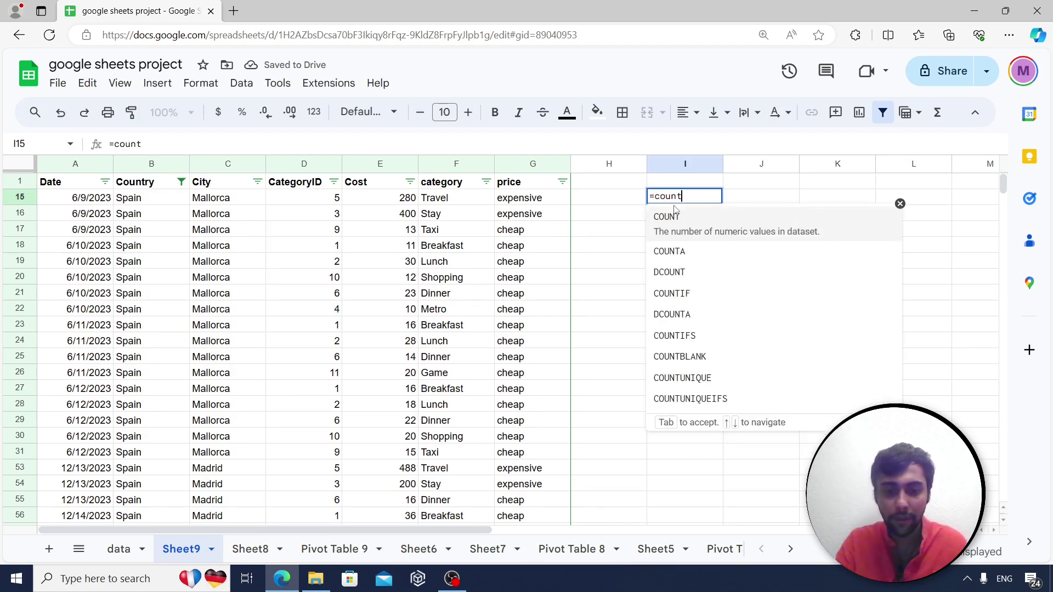
{"action": "type", "text": "uniq"}
{"action": "key", "text": "BackSpace"}
{"action": "key", "text": "BackSpace"}
{"action": "key", "text": "BackSpace"}
{"action": "key", "text": "BackSpace"}
{"action": "key", "text": "BackSpace"}
{"action": "key", "text": "BackSpace"}
{"action": "key", "text": "BackSpace"}
{"action": "key", "text": "BackSpace"}
{"action": "key", "text": "BackSpace"}
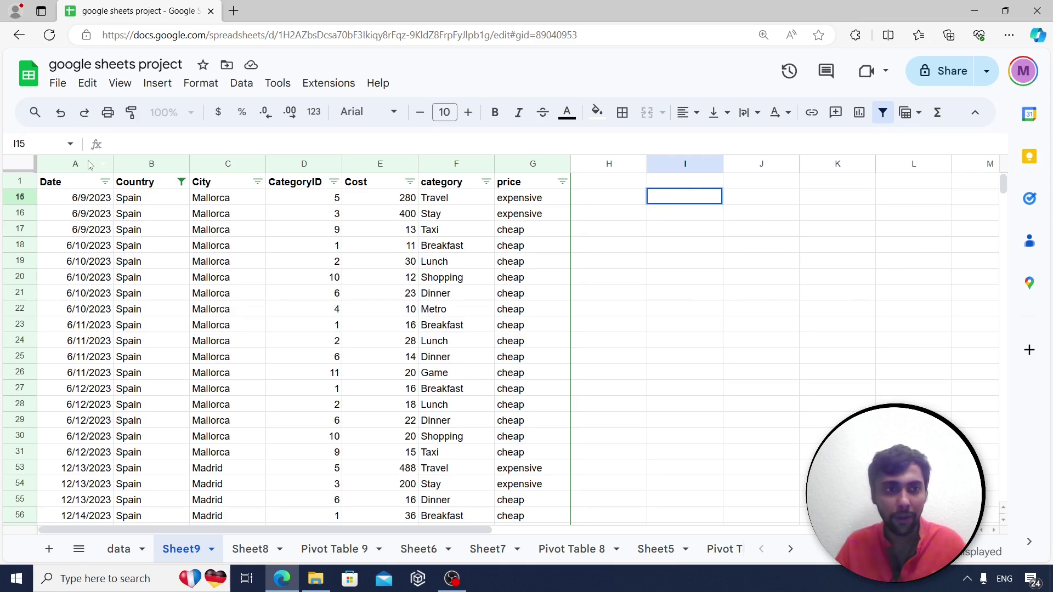
Copy the filtered columns A to G and paste them as values only at A1 of another new sheet.
{"action": "left_click_drag", "start_coordinate": [83, 166], "coordinate": [515, 207]}
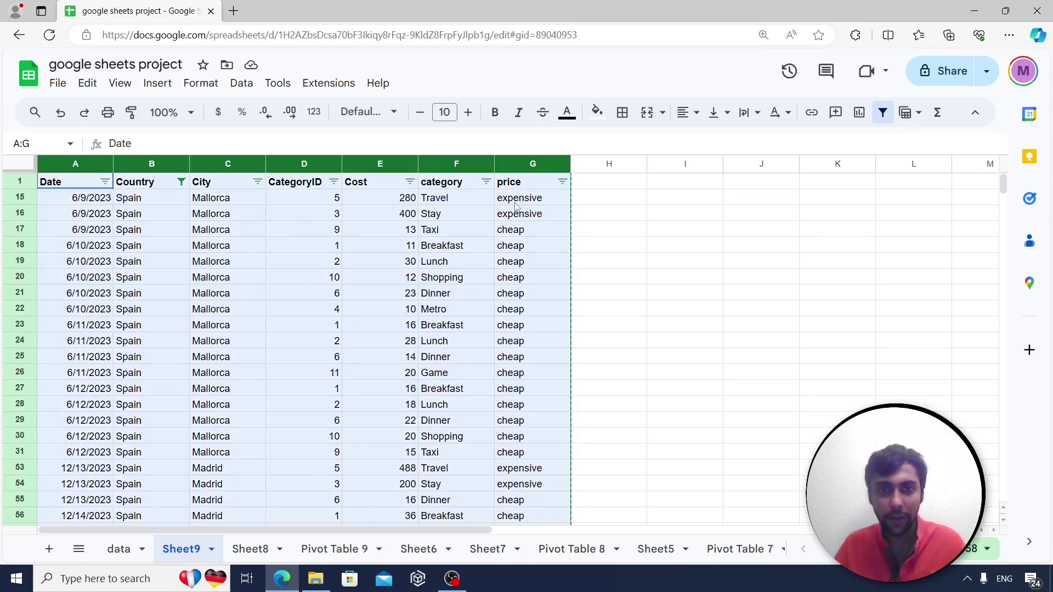
{"action": "left_click", "coordinate": [48, 548]}
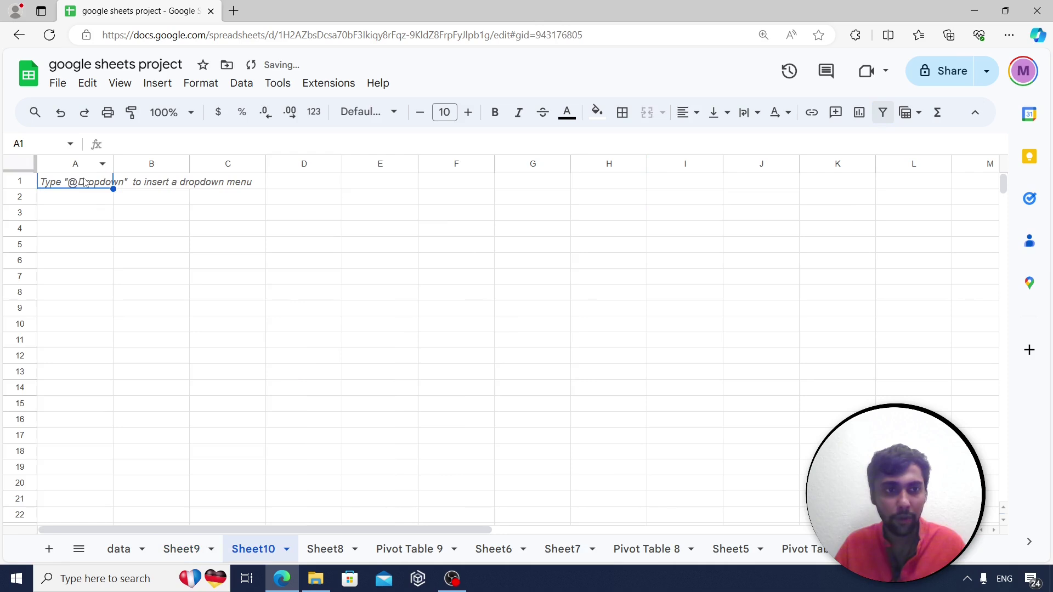
{"action": "right_click", "coordinate": [85, 183]}
{"action": "mouse_move", "coordinate": [132, 198]}
{"action": "left_click", "coordinate": [423, 205]}
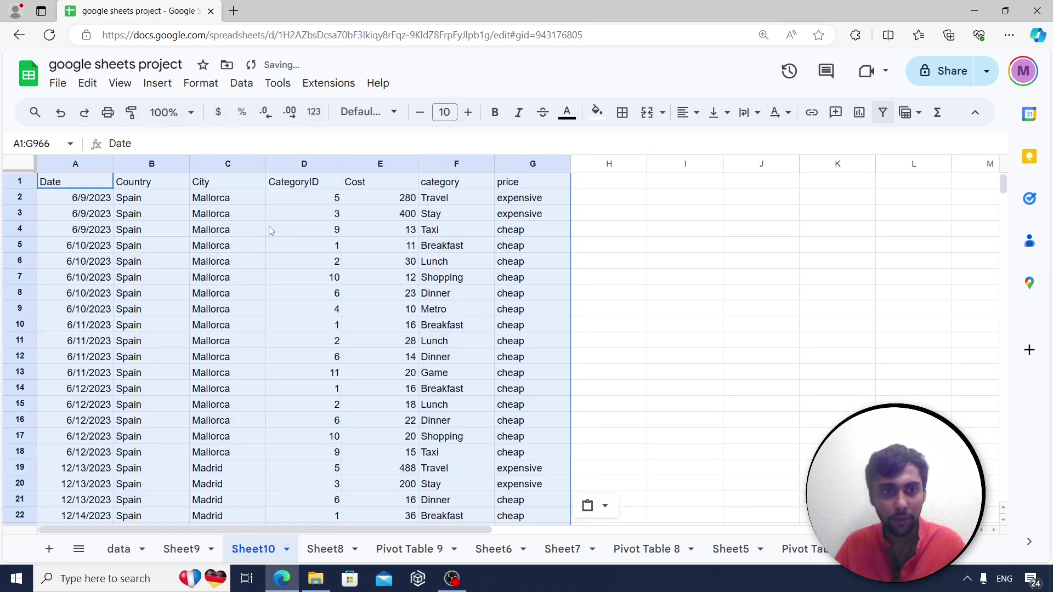
Examine the Country column of the pasted rows from the last entry up to the header.
{"action": "left_click", "coordinate": [263, 231]}
{"action": "key", "text": "Left"}
{"action": "key", "text": "ctrl+Down"}
{"action": "key", "text": "Up"}
{"action": "key", "text": "Up"}
{"action": "key", "text": "Up"}
{"action": "key", "text": "Up"}
{"action": "key", "text": "Up"}
{"action": "key", "text": "Up"}
{"action": "key", "text": "Up"}
{"action": "key", "text": "Up"}
{"action": "key", "text": "Up"}
{"action": "key", "text": "Up"}
{"action": "key", "text": "Up"}
{"action": "key", "text": "Up"}
{"action": "key", "text": "Up"}
{"action": "key", "text": "Up"}
{"action": "key", "text": "Up"}
{"action": "key", "text": "Up"}
{"action": "key", "text": "Up"}
{"action": "key", "text": "Up"}
{"action": "key", "text": "Up"}
{"action": "key", "text": "Up"}
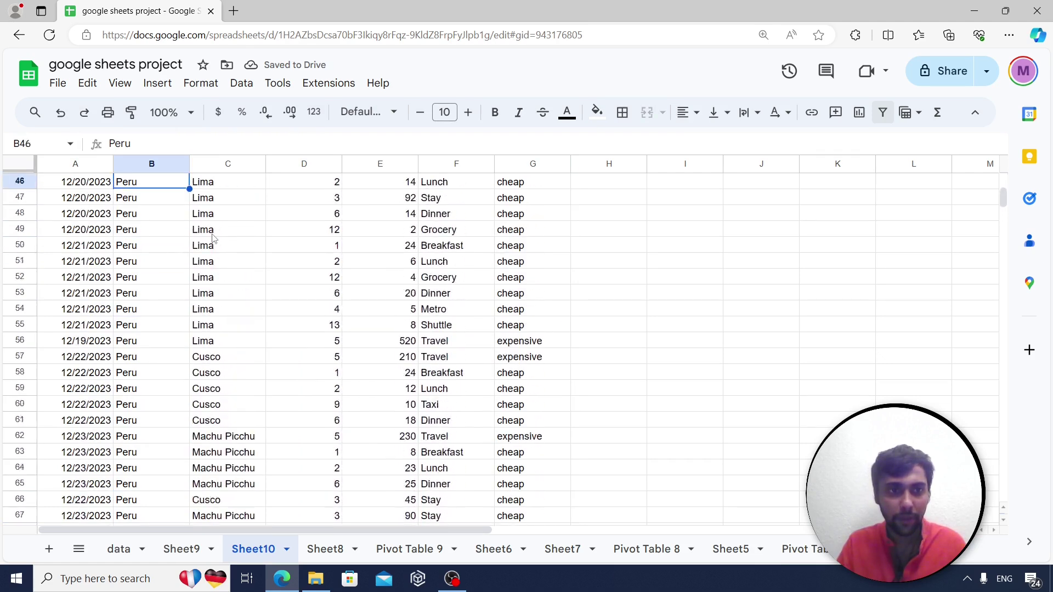
{"action": "key", "text": "Up"}
{"action": "key", "text": "Up"}
{"action": "key", "text": "Up"}
{"action": "key", "text": "Up"}
{"action": "key", "text": "Up"}
{"action": "key", "text": "Up"}
{"action": "key", "text": "Up"}
{"action": "key", "text": "Up"}
{"action": "key", "text": "Up"}
{"action": "key", "text": "Up"}
{"action": "key", "text": "Up"}
{"action": "key", "text": "Up"}
{"action": "key", "text": "Up"}
{"action": "key", "text": "Up"}
{"action": "key", "text": "Up"}
{"action": "key", "text": "Up"}
{"action": "key", "text": "Up"}
{"action": "key", "text": "Up"}
{"action": "key", "text": "Up"}
{"action": "key", "text": "Up"}
Count the distinct dates in I3 of Sheet10 with =countunique(A2:A94).
{"action": "key", "text": "Right"}
{"action": "key", "text": "Right"}
{"action": "key", "text": "Right"}
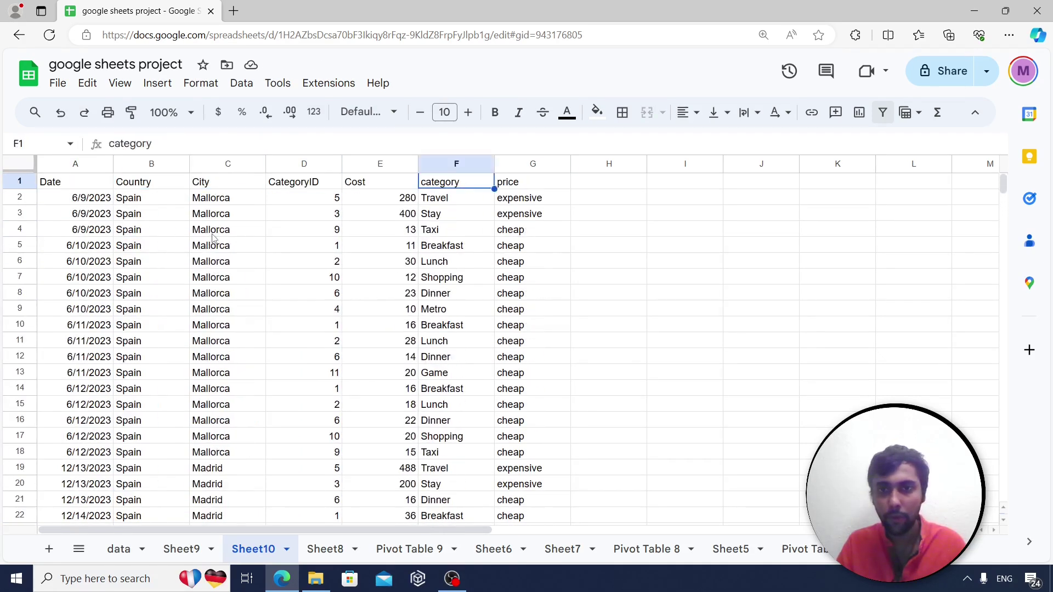
{"action": "key", "text": "Right"}
{"action": "key", "text": "Right"}
{"action": "key", "text": "Right"}
{"action": "key", "text": "Down"}
{"action": "key", "text": "Down"}
{"action": "key", "text": "Right"}
{"action": "type", "text": "="}
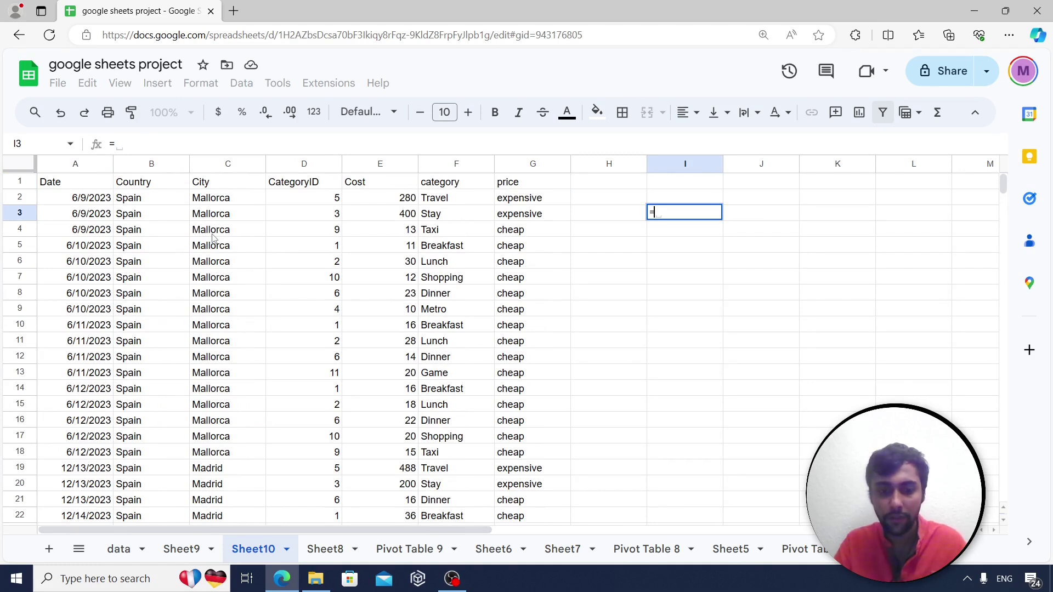
{"action": "type", "text": "countunique("}
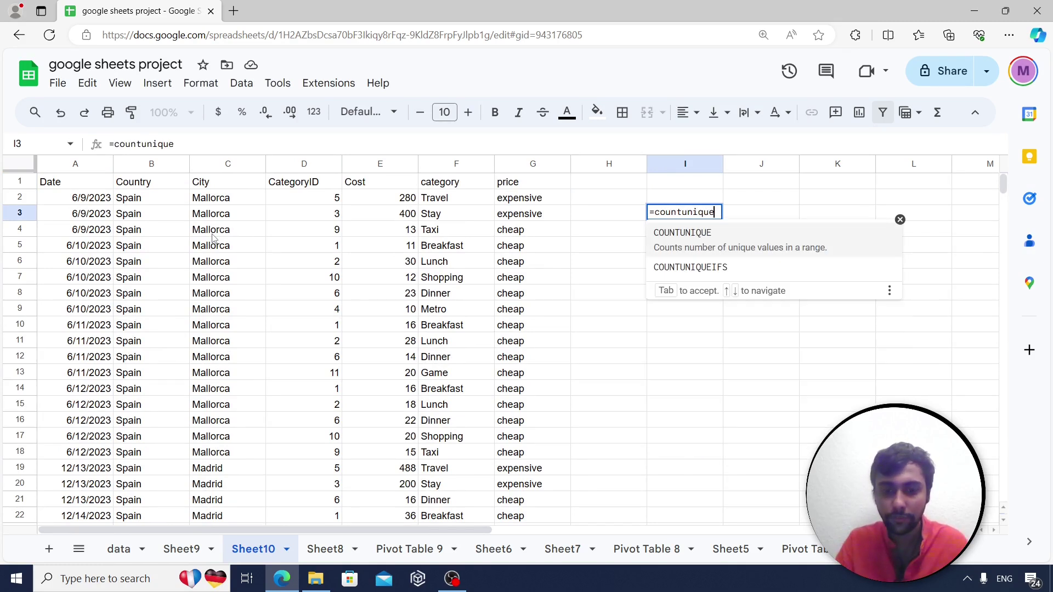
{"action": "left_click", "coordinate": [87, 199]}
{"action": "key", "text": "ctrl+shift+Down"}
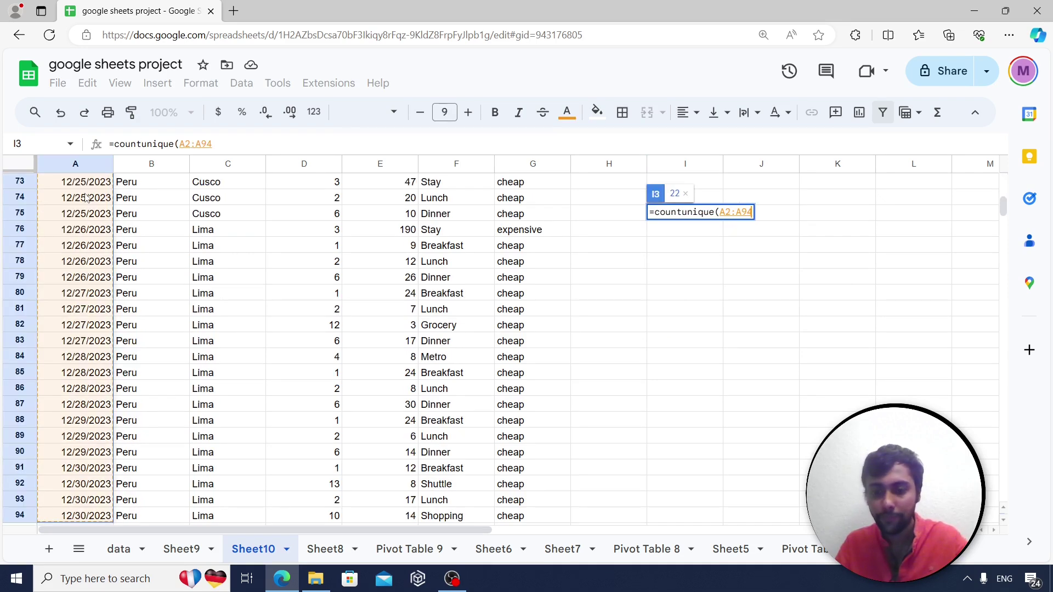
{"action": "key", "text": "Return"}
{"action": "key", "text": "Up"}
{"action": "key", "text": "Up"}
{"action": "key", "text": "Up"}
{"action": "key", "text": "Down"}
{"action": "key", "text": "Down"}
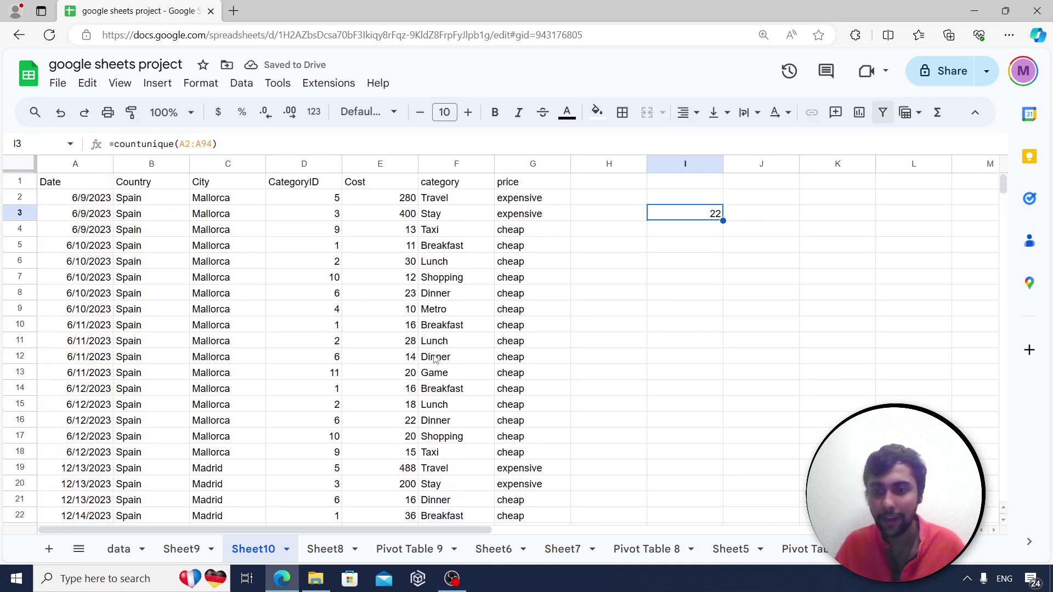
Read the question about concatenating country and city with a hyphen in row 28 of the questions sheet.
{"action": "left_click", "coordinate": [952, 549]}
{"action": "left_click", "coordinate": [839, 549]}
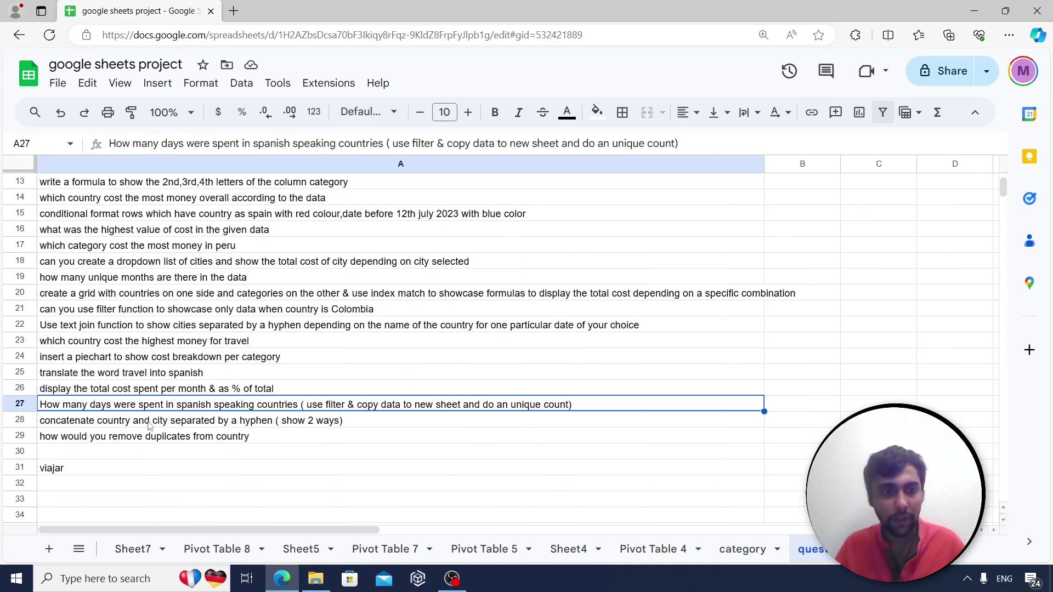
{"action": "left_click", "coordinate": [149, 425]}
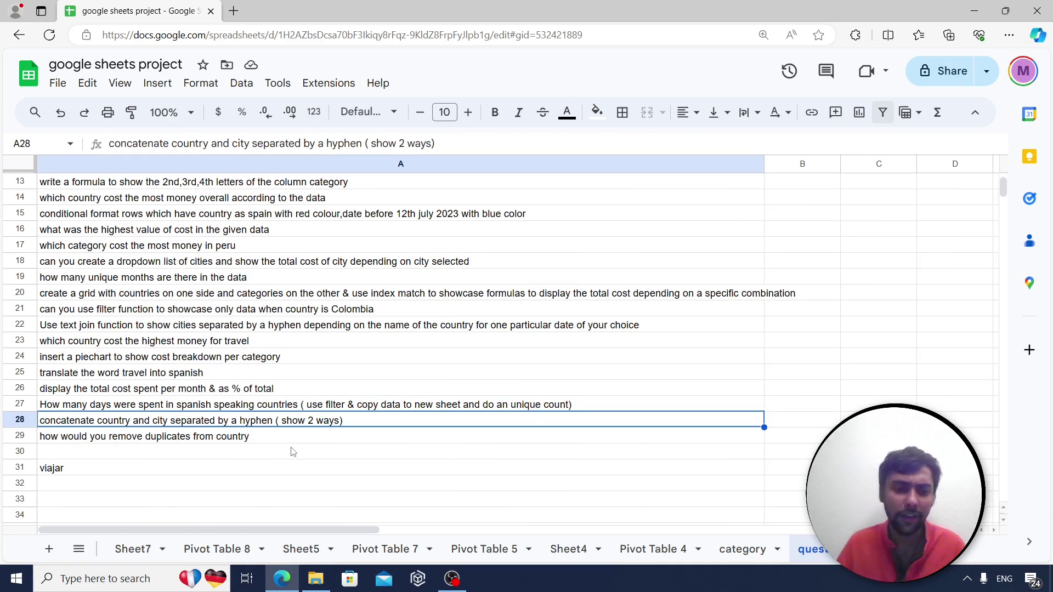
Find Sheet9 among the sheets and remove the filter from its travel data.
{"action": "left_click", "coordinate": [146, 551]}
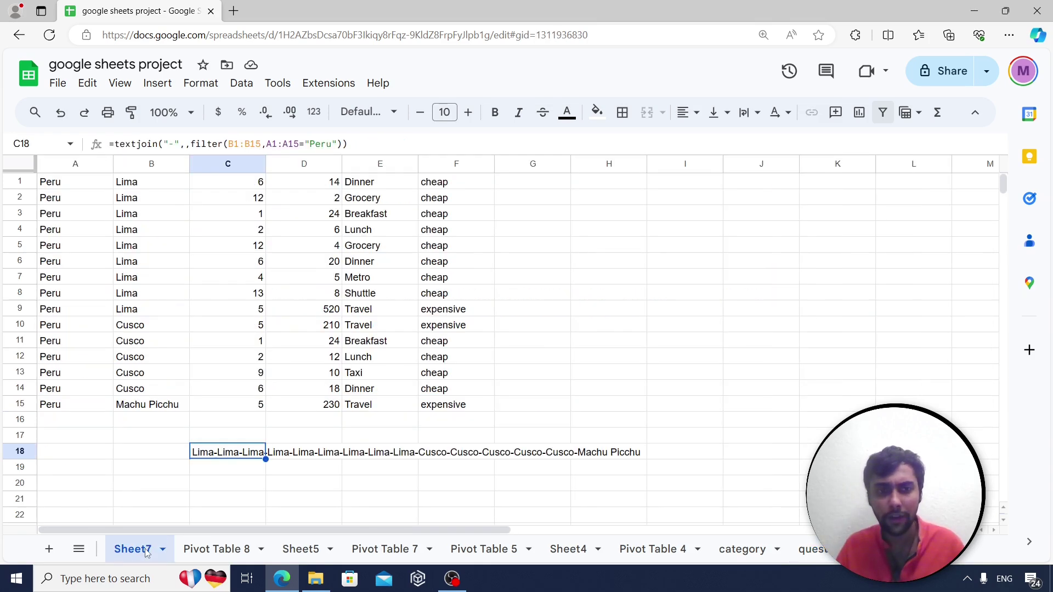
{"action": "left_click", "coordinate": [215, 551]}
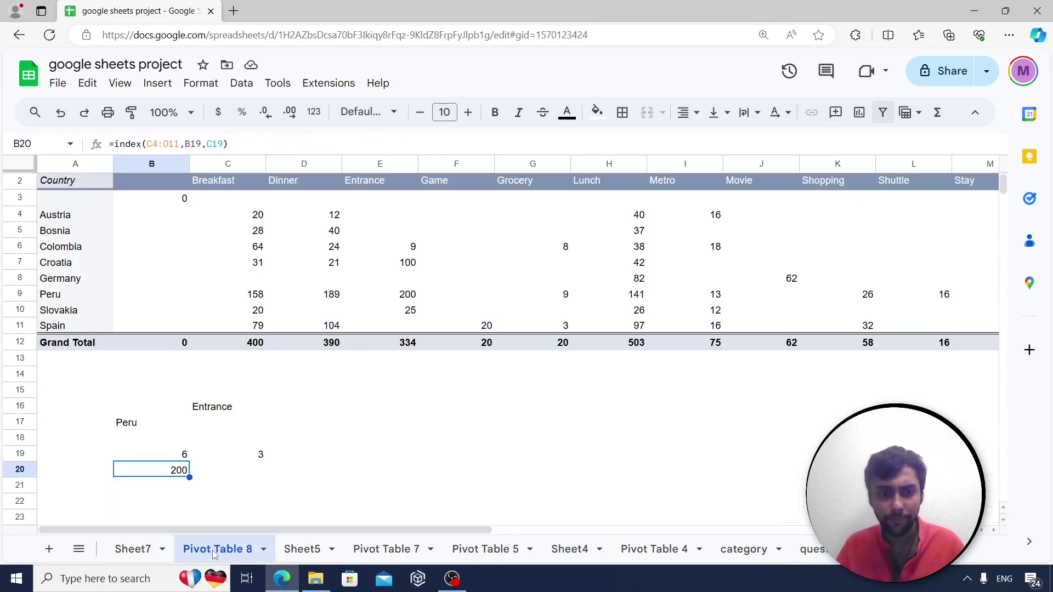
{"action": "left_click", "coordinate": [302, 549]}
{"action": "left_click", "coordinate": [847, 550]}
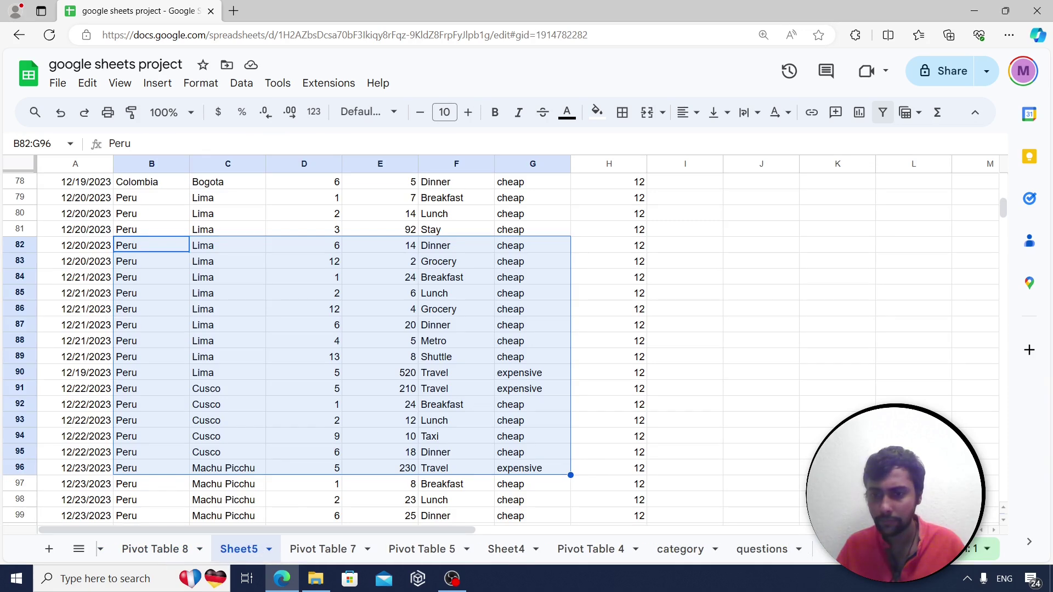
{"action": "left_click", "coordinate": [824, 550]}
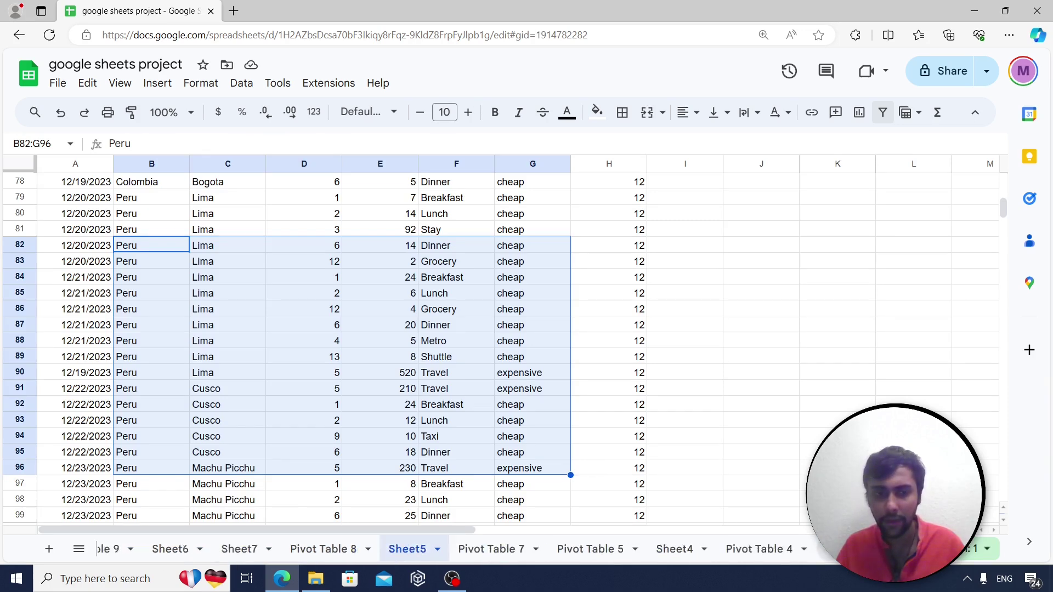
{"action": "left_click", "coordinate": [190, 550]}
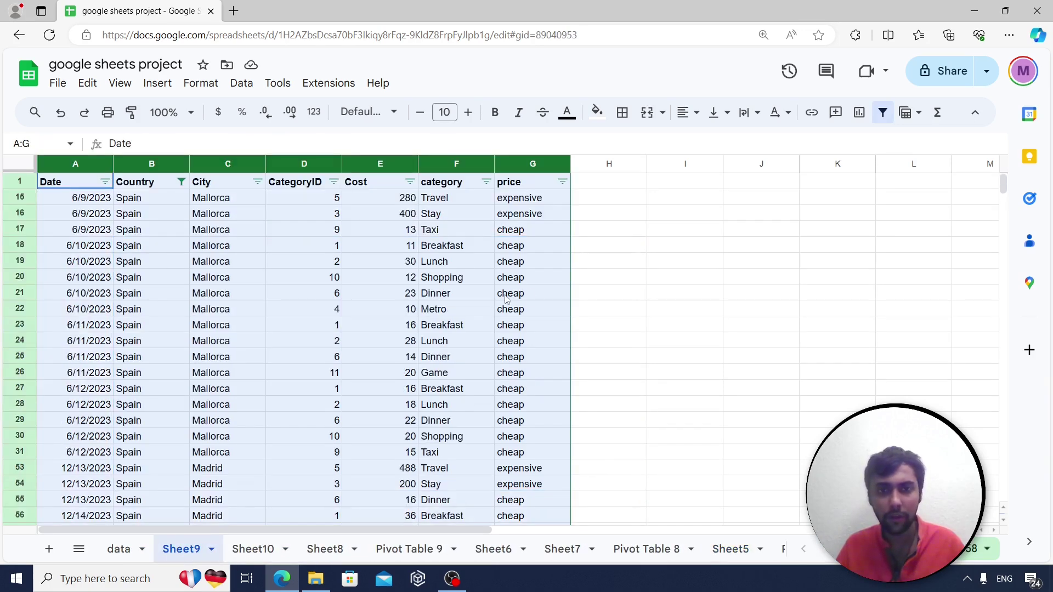
{"action": "left_click", "coordinate": [883, 112]}
Join the country and city with a hyphen in H2 of Sheet9 using =concatenate(B2,"-",C2).
{"action": "left_click", "coordinate": [631, 200]}
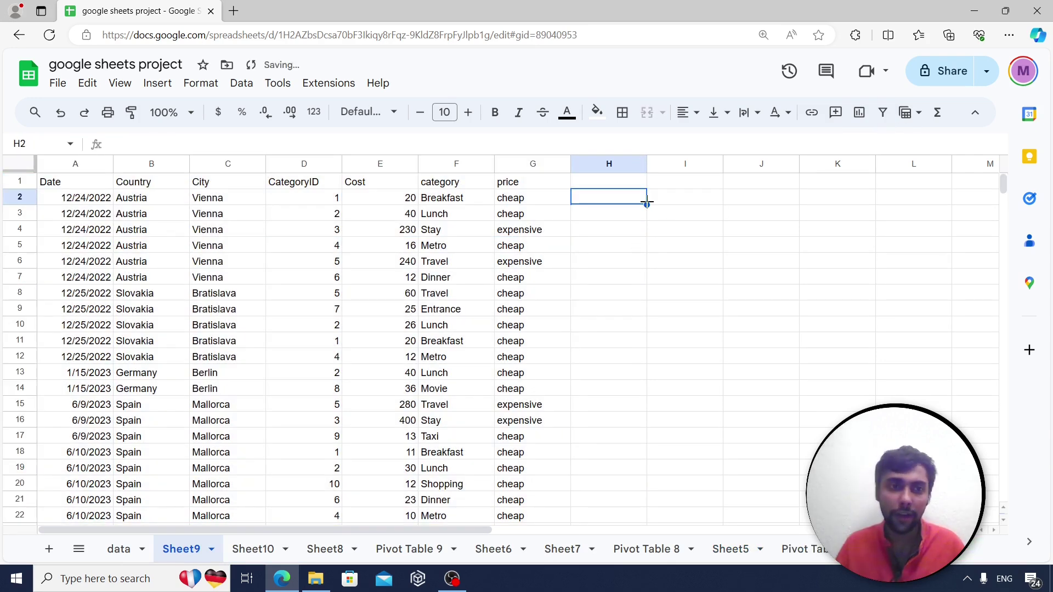
{"action": "type", "text": "="}
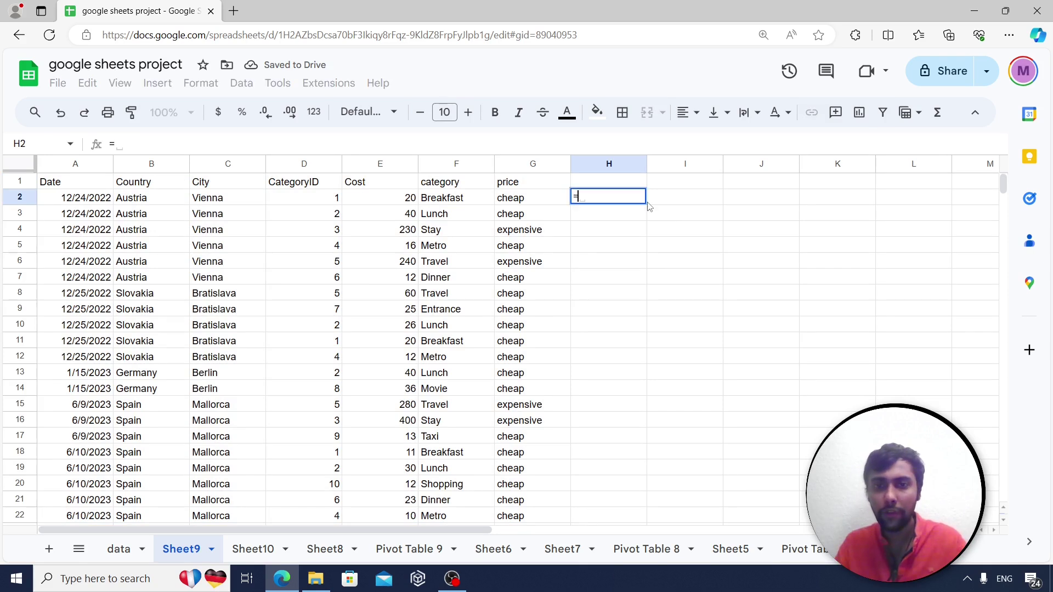
{"action": "type", "text": "conc"}
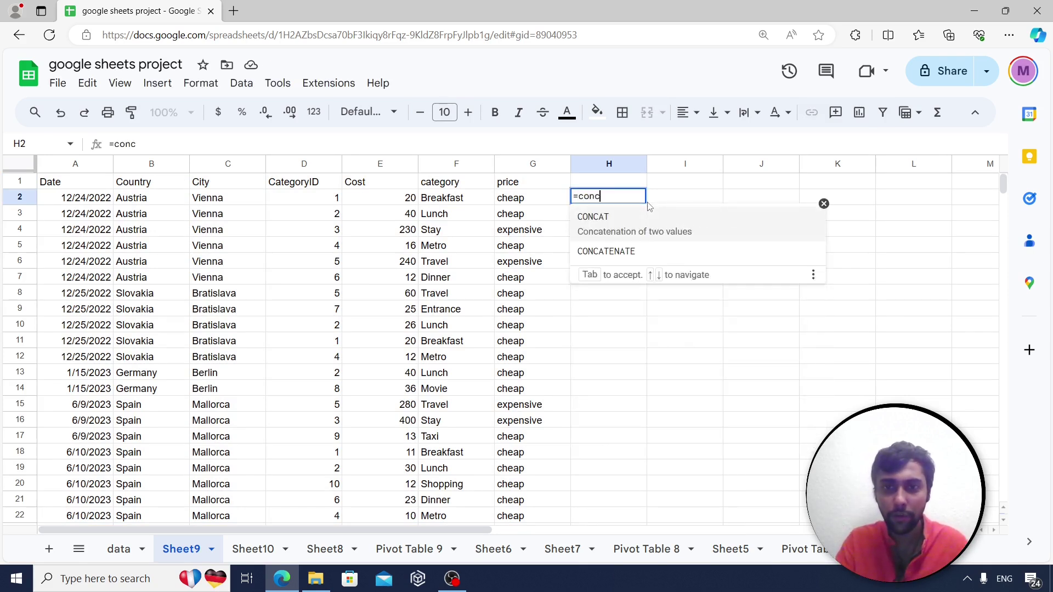
{"action": "type", "text": "atenate"}
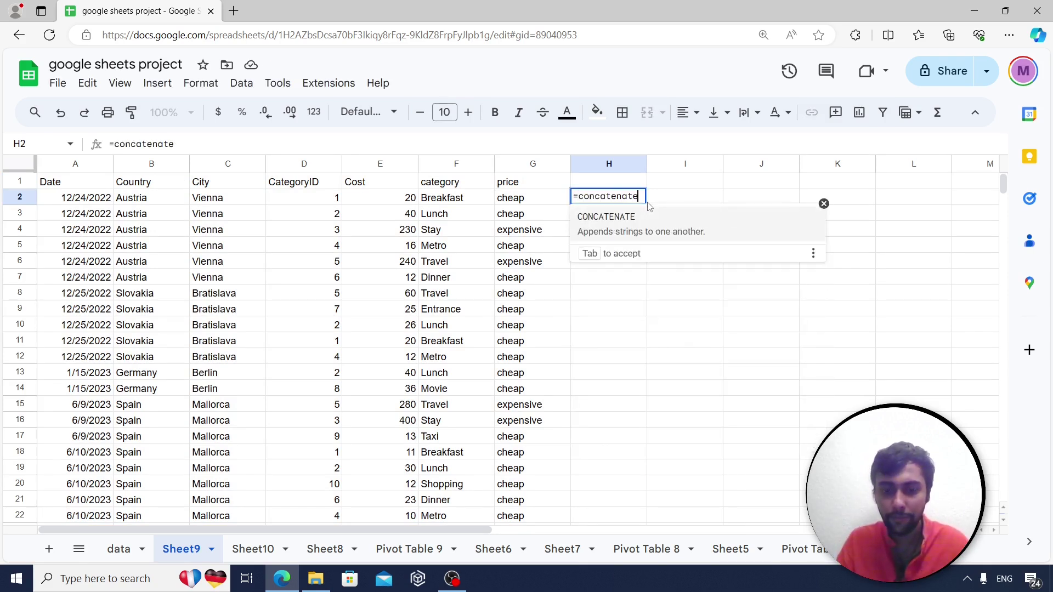
{"action": "type", "text": "("}
{"action": "key", "text": "Left"}
{"action": "key", "text": "Left"}
{"action": "key", "text": "Left"}
{"action": "key", "text": "Left"}
{"action": "key", "text": "Left"}
{"action": "key", "text": "Left"}
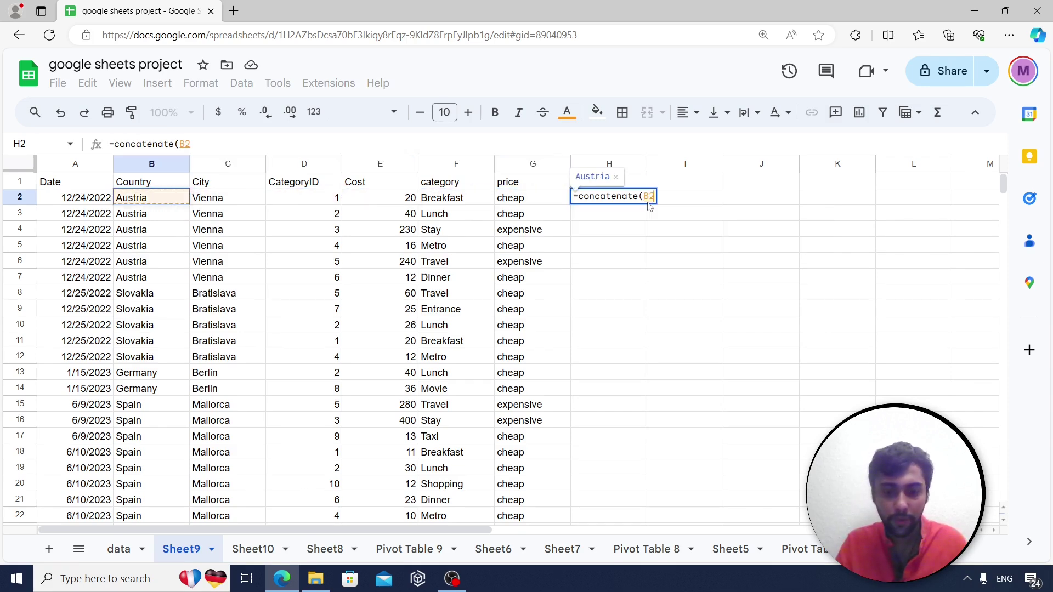
{"action": "type", "text": ",\"-\","}
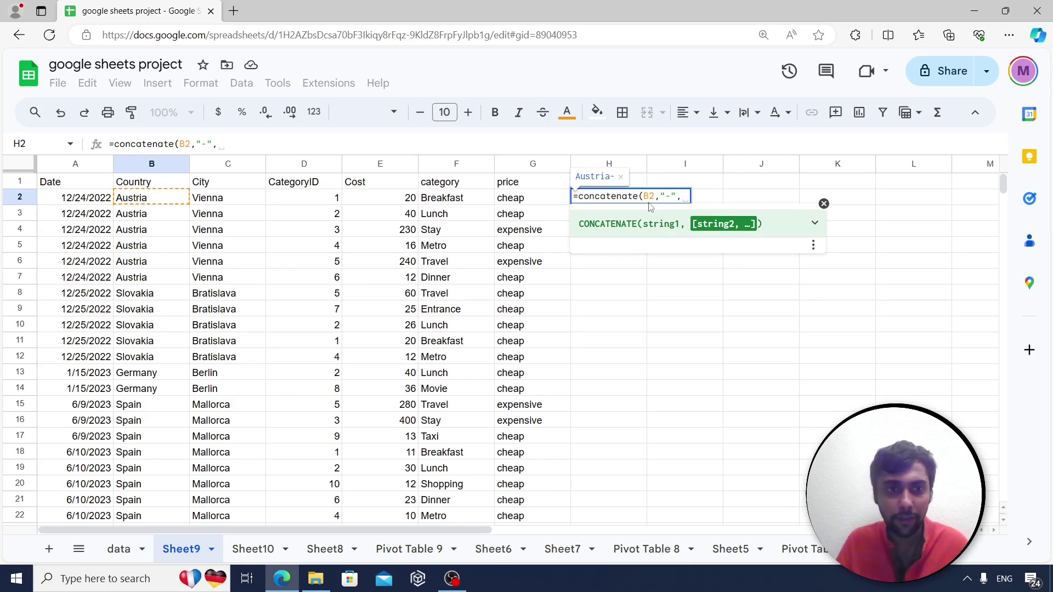
{"action": "left_click", "coordinate": [224, 198]}
{"action": "type", "text": ")"}
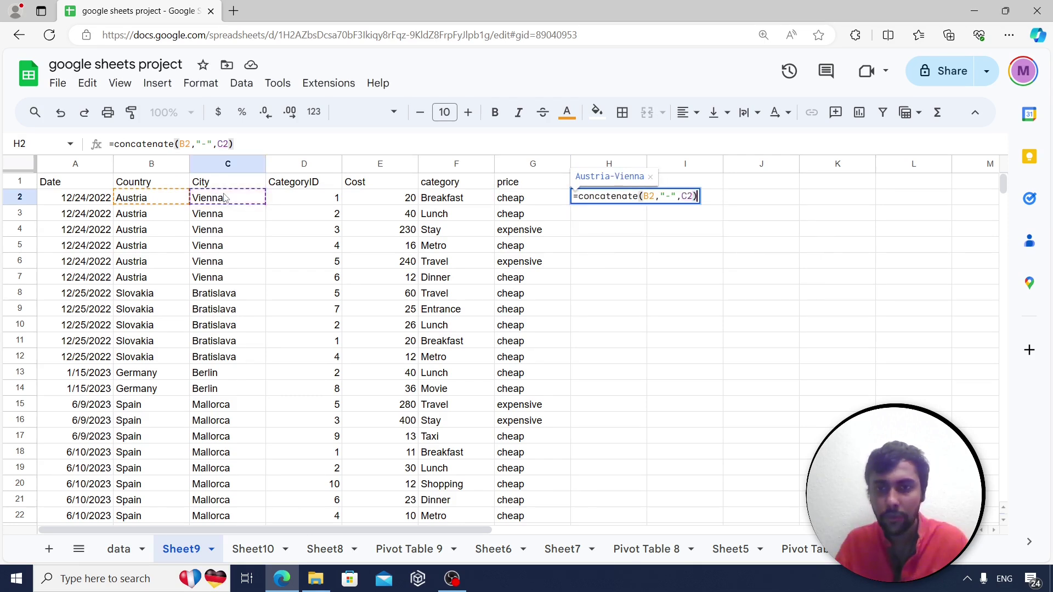
{"action": "key", "text": "Return"}
{"action": "key", "text": "Up"}
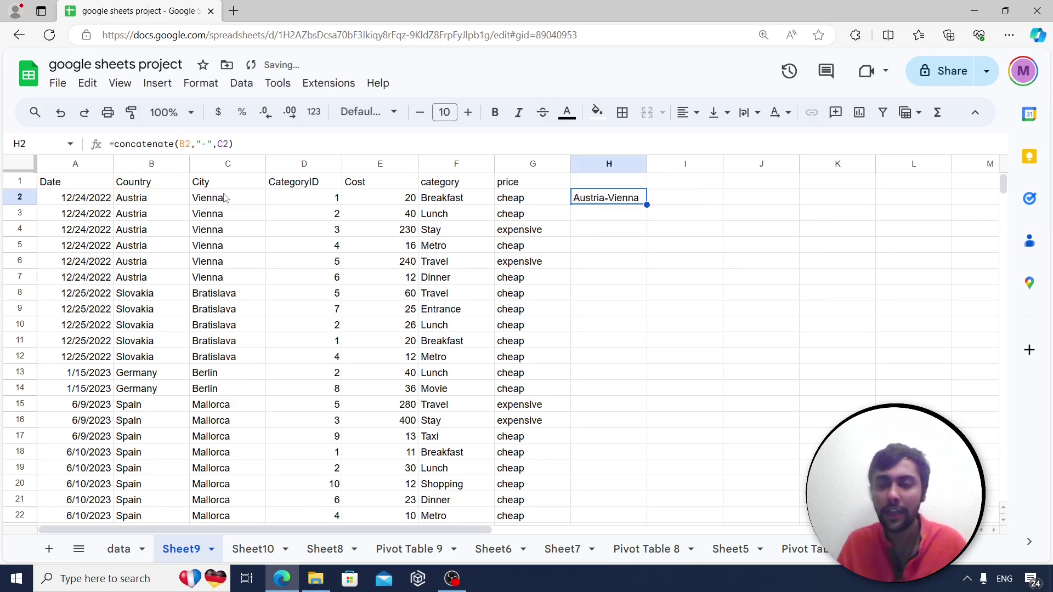
Build the same country-city text in I2 with the ampersand formula =B2&"-"&C2 and compare it with H2.
{"action": "key", "text": "Right"}
{"action": "type", "text": "="}
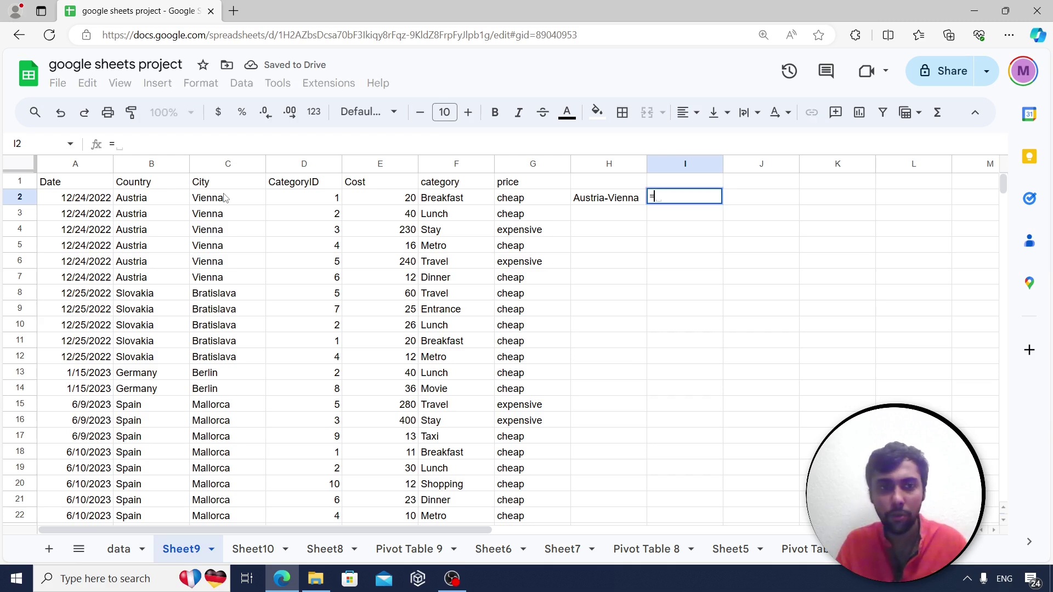
{"action": "left_click", "coordinate": [160, 204]}
{"action": "type", "text": "&\"-\""}
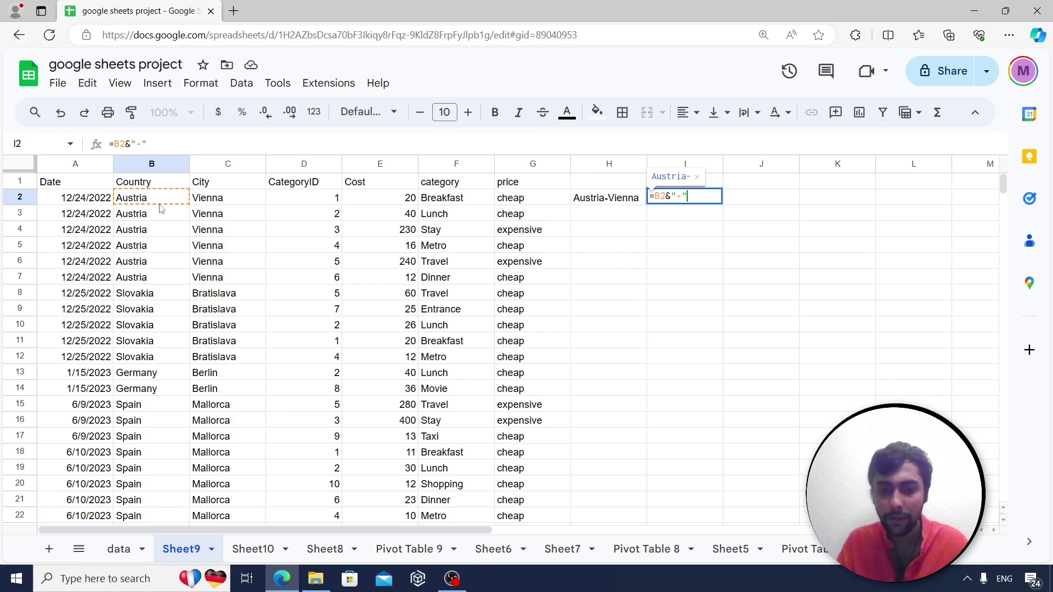
{"action": "type", "text": "&C2"}
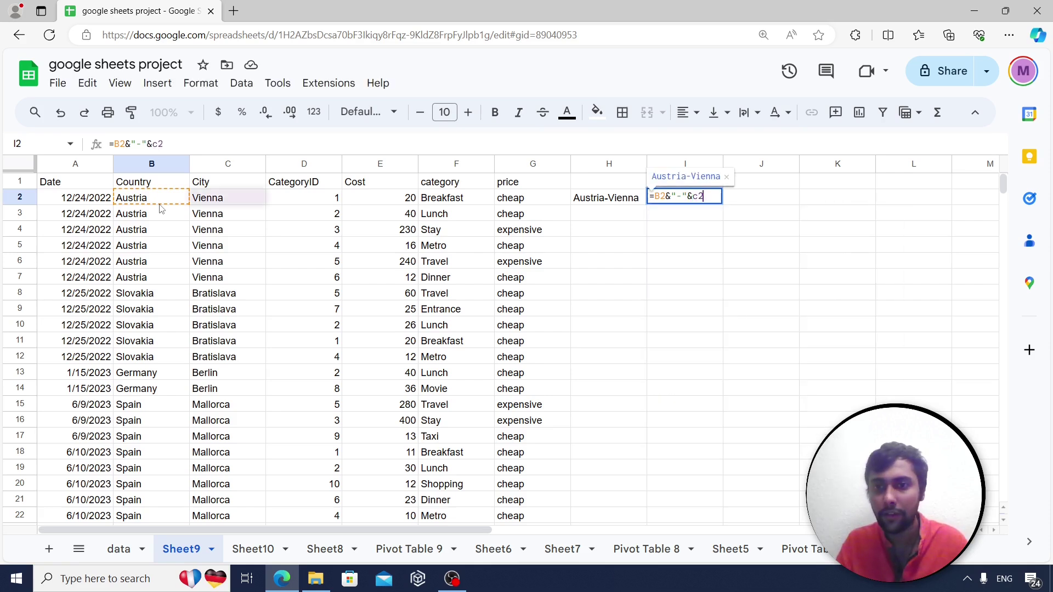
{"action": "key", "text": "Return"}
{"action": "key", "text": "Up"}
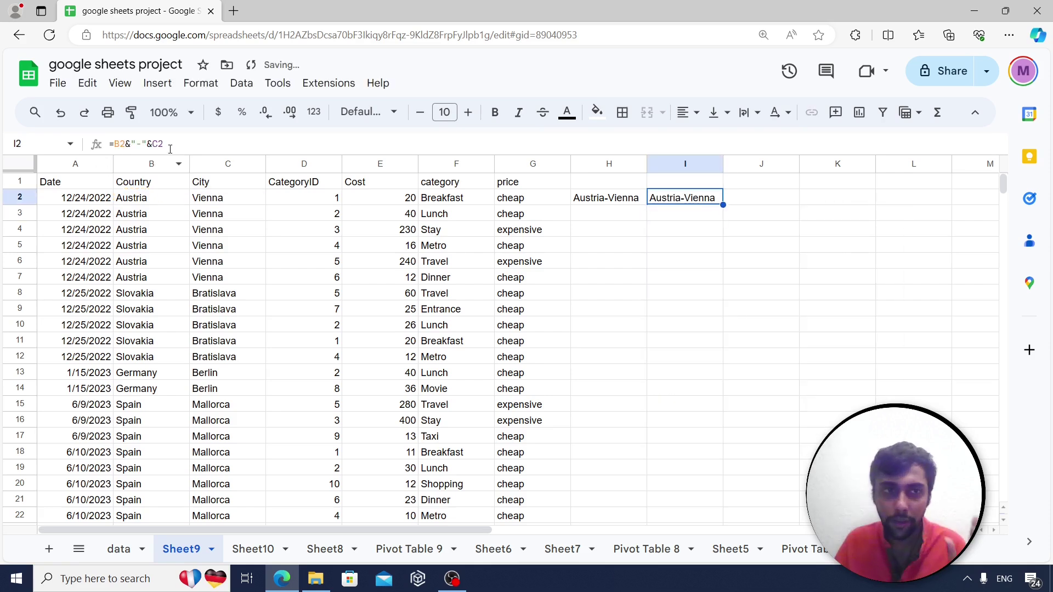
{"action": "left_click", "coordinate": [620, 200]}
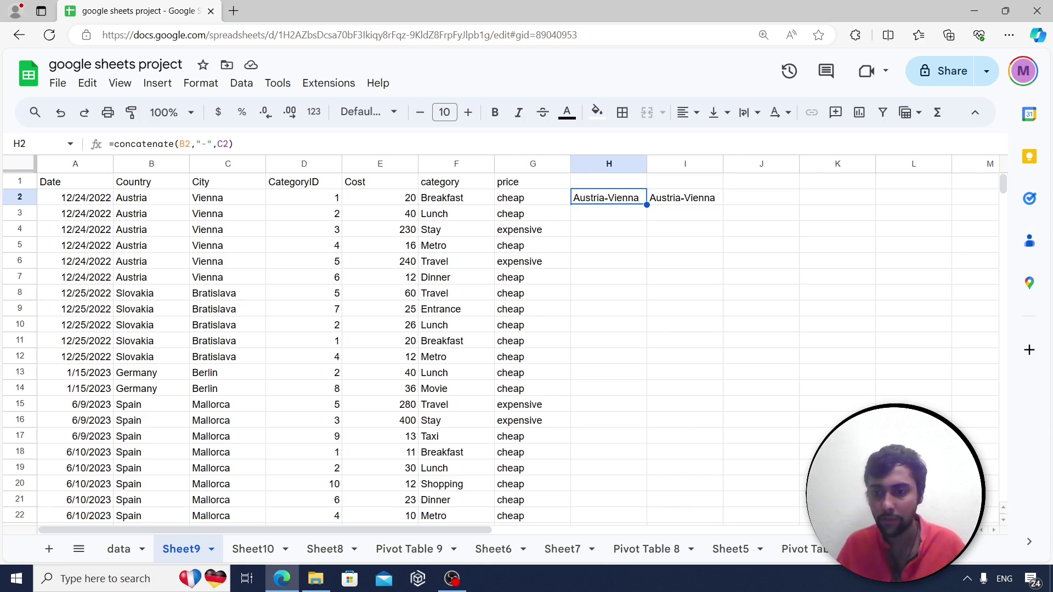
Read the question about removing duplicates from country in row 29 of the questions sheet.
{"action": "scroll", "coordinate": [774, 549], "scroll_direction": "down", "scroll_amount": 5}
{"action": "left_click", "coordinate": [803, 551]}
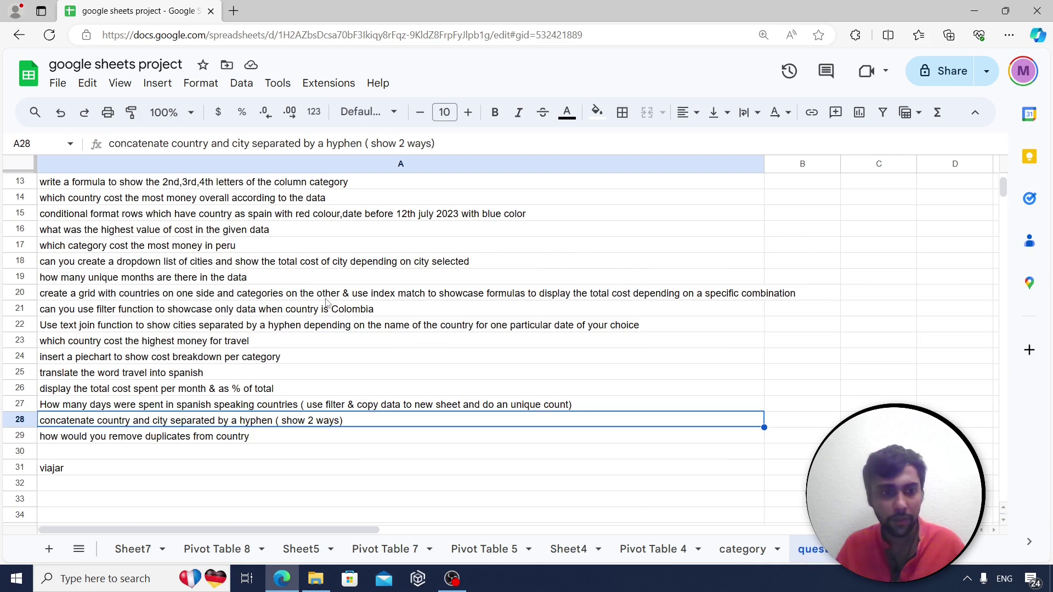
{"action": "left_click", "coordinate": [260, 442]}
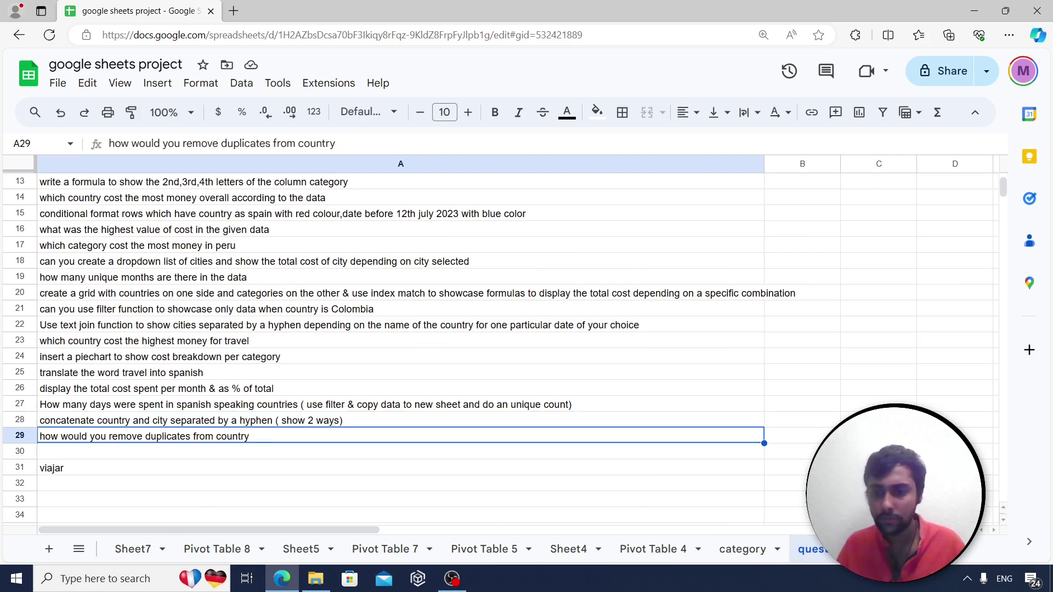
Copy the Country column of the data sheet and paste it as values only at A1 of a new sheet.
{"action": "scroll", "coordinate": [165, 549], "scroll_direction": "up", "scroll_amount": 5}
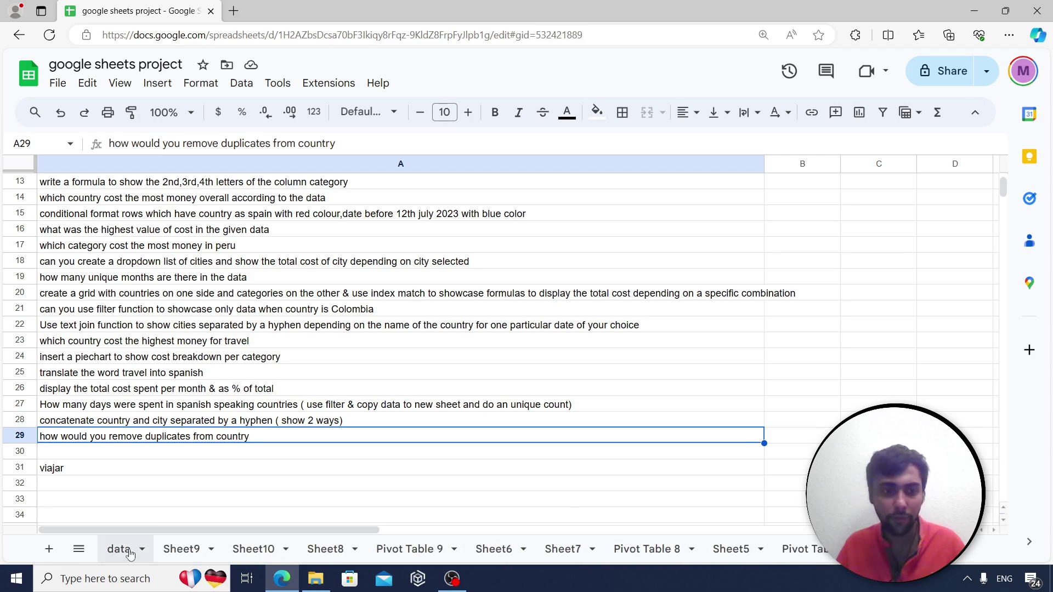
{"action": "left_click", "coordinate": [127, 550]}
{"action": "left_click", "coordinate": [421, 276]}
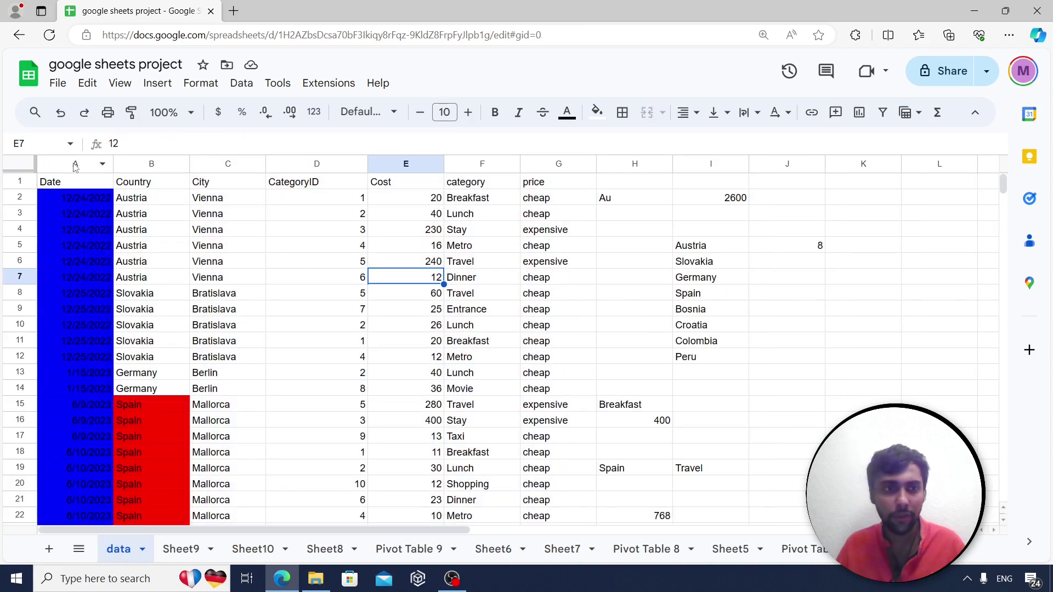
{"action": "left_click", "coordinate": [151, 164]}
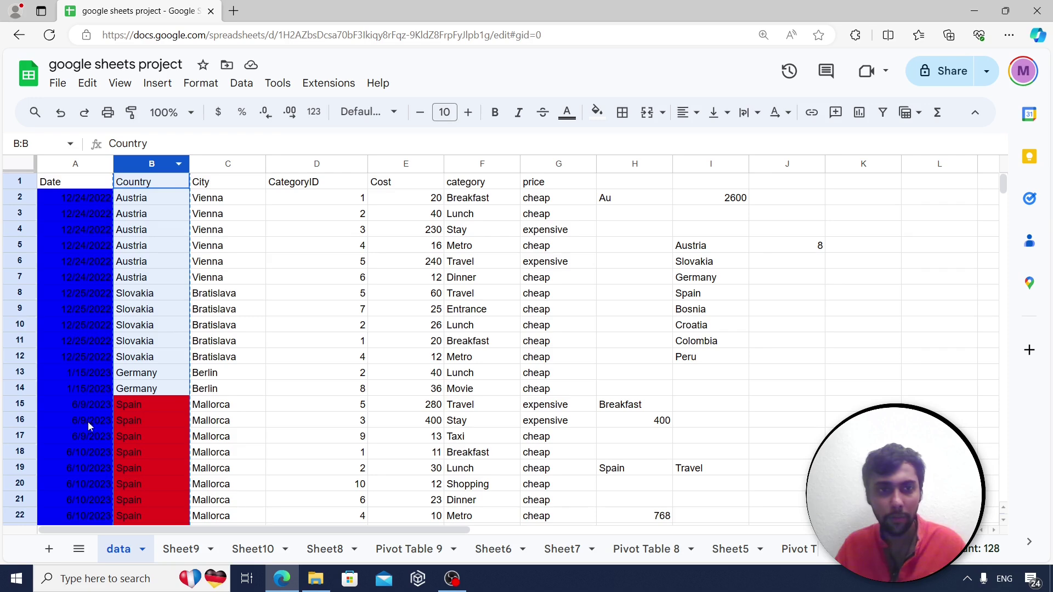
{"action": "left_click", "coordinate": [49, 549]}
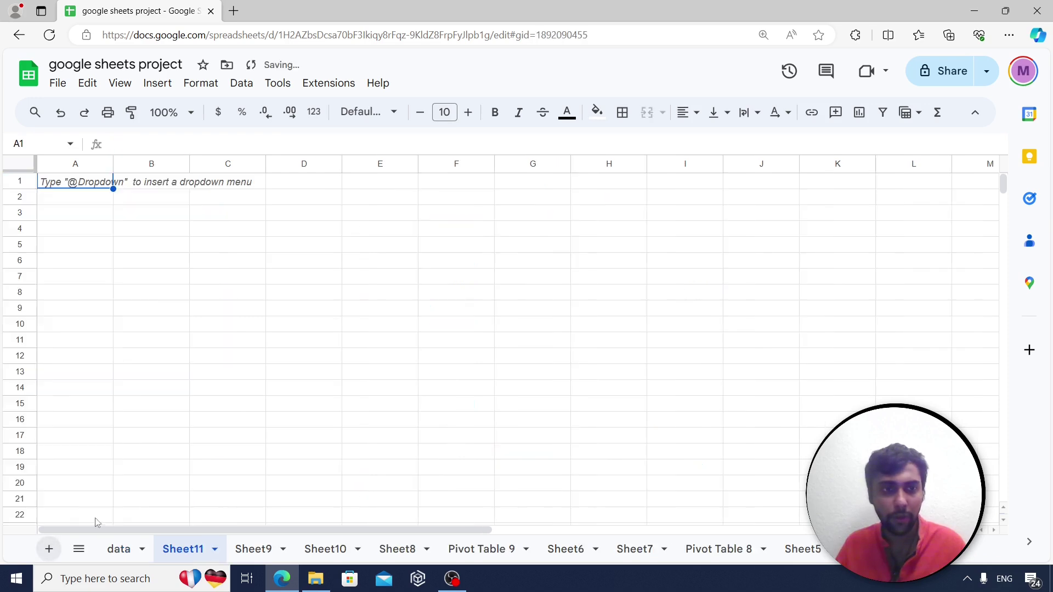
{"action": "right_click", "coordinate": [92, 185]}
{"action": "mouse_move", "coordinate": [130, 200]}
{"action": "left_click", "coordinate": [358, 202]}
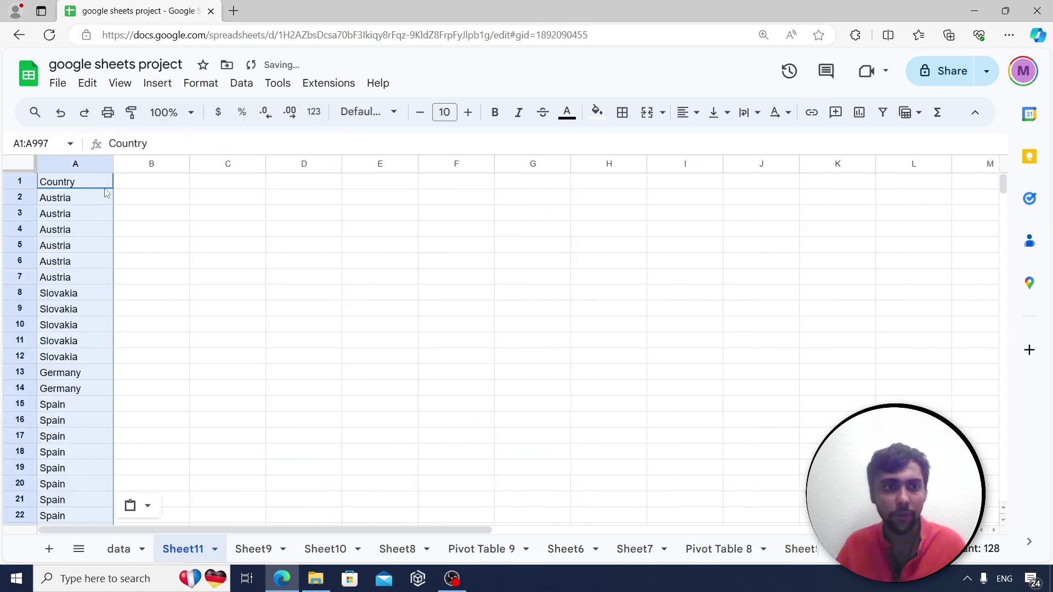
{"action": "left_click", "coordinate": [184, 215]}
Remove the duplicates from the pasted Country column and select the remaining countries in A2:A9.
{"action": "left_click", "coordinate": [88, 164]}
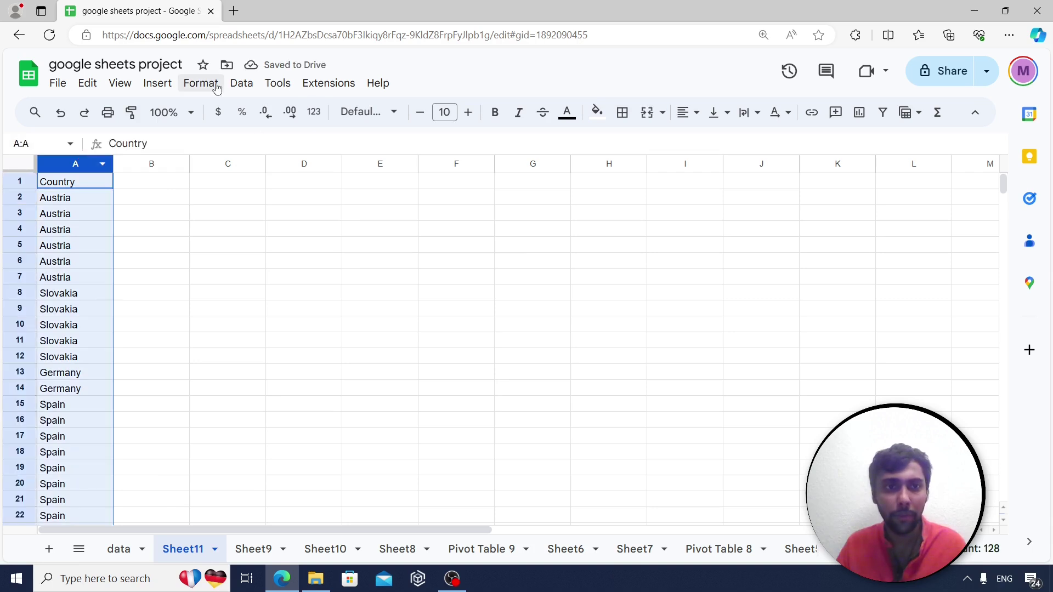
{"action": "left_click", "coordinate": [240, 85]}
{"action": "mouse_move", "coordinate": [308, 421]}
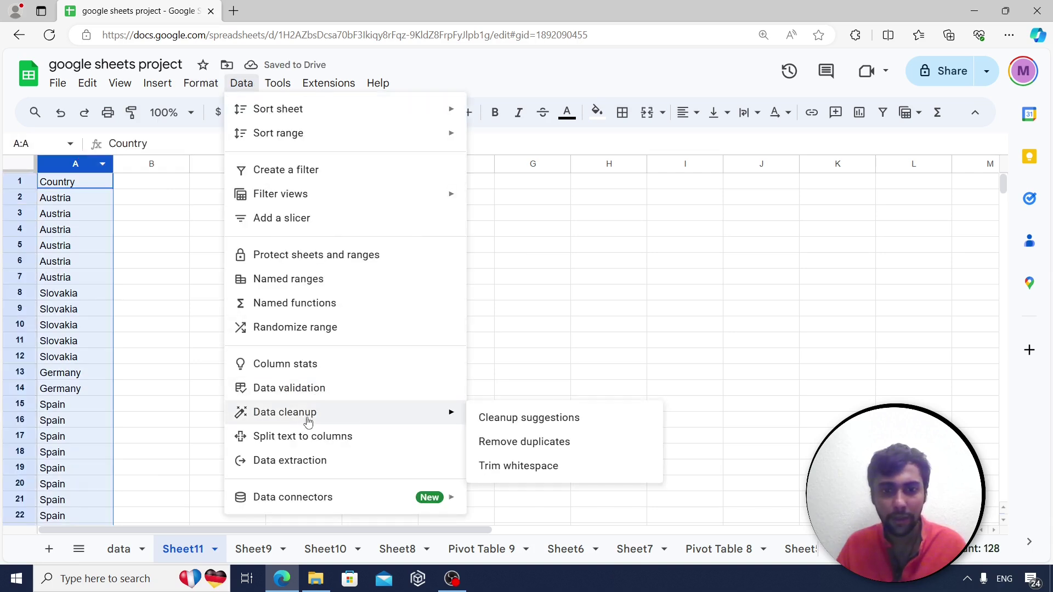
{"action": "left_click", "coordinate": [512, 440]}
{"action": "left_click", "coordinate": [600, 403]}
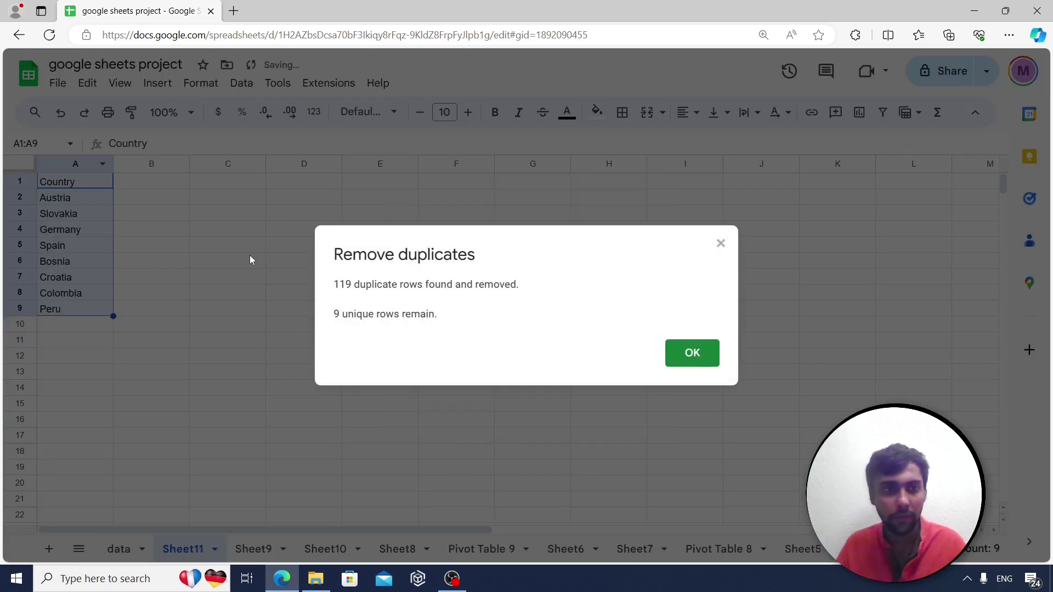
{"action": "left_click", "coordinate": [692, 353]}
{"action": "left_click", "coordinate": [227, 261]}
{"action": "left_click_drag", "start_coordinate": [71, 198], "coordinate": [76, 314]}
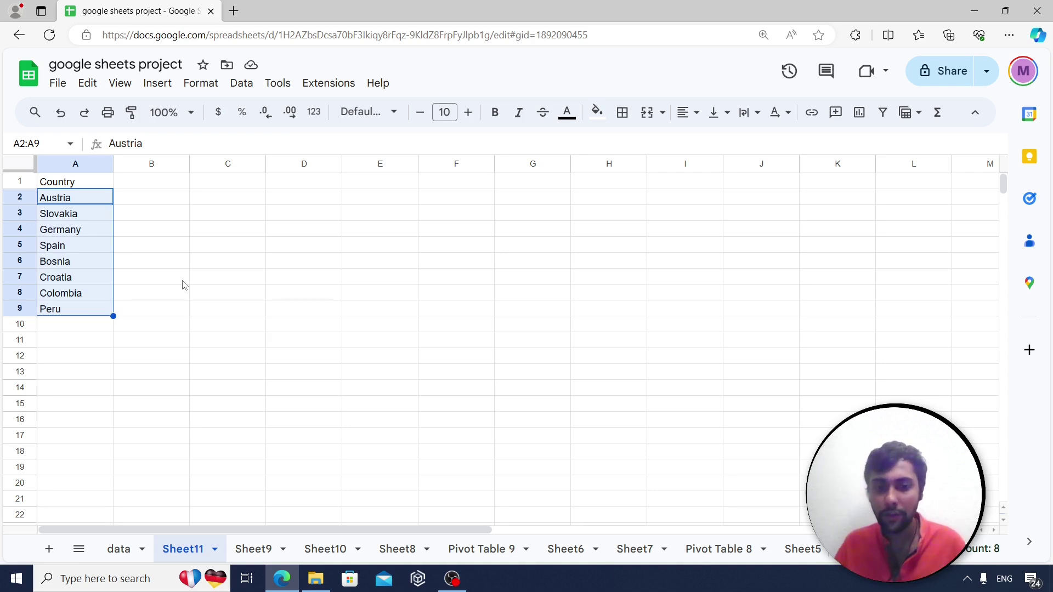
Review the full list of practice questions in the questions sheet.
{"action": "scroll", "coordinate": [787, 557], "scroll_direction": "down", "scroll_amount": 5}
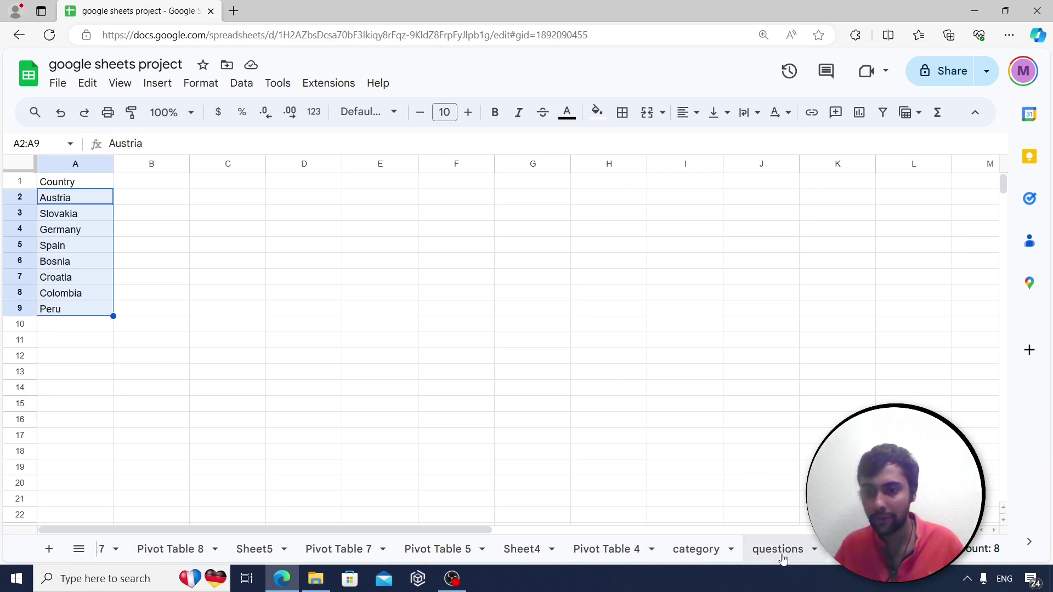
{"action": "left_click", "coordinate": [766, 562]}
{"action": "scroll", "coordinate": [525, 274], "scroll_direction": "up", "scroll_amount": 2}
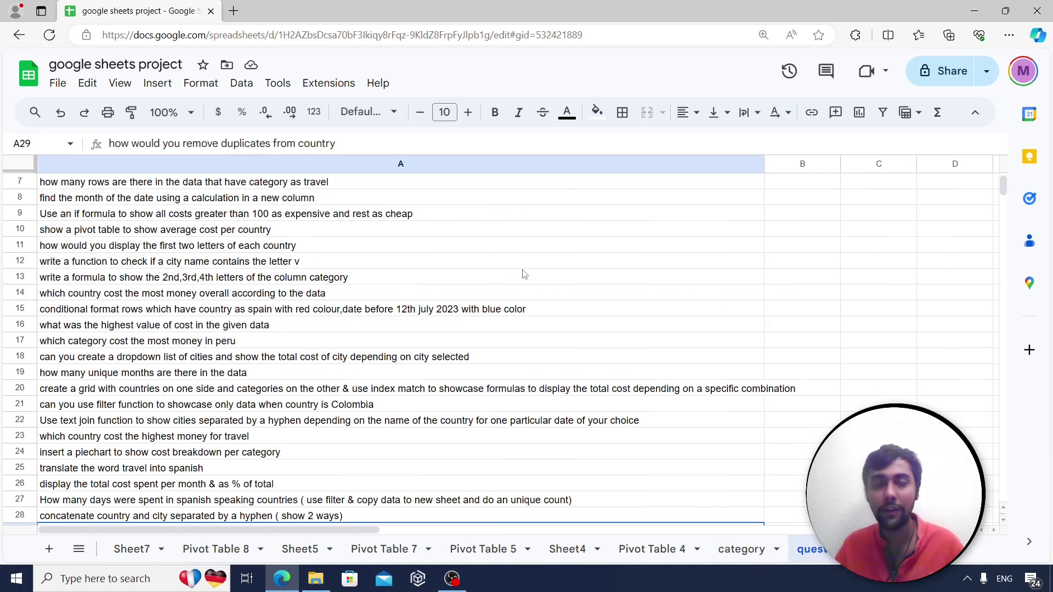
{"action": "scroll", "coordinate": [525, 274], "scroll_direction": "up", "scroll_amount": 2}
{"action": "scroll", "coordinate": [422, 280], "scroll_direction": "down", "scroll_amount": 1}
{"action": "scroll", "coordinate": [381, 271], "scroll_direction": "up", "scroll_amount": 1}
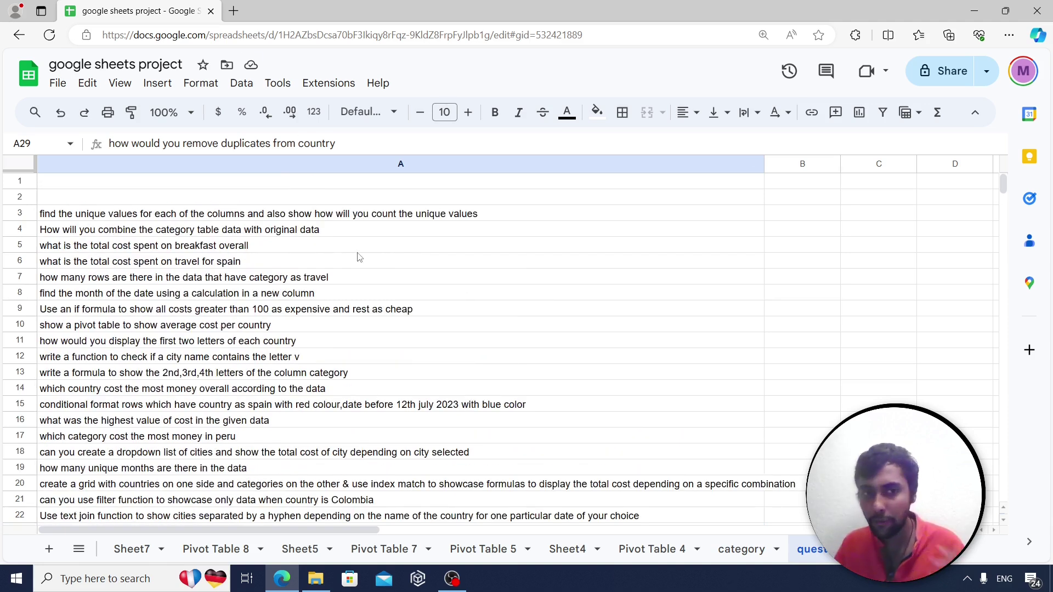
{"action": "scroll", "coordinate": [359, 258], "scroll_direction": "down", "scroll_amount": 2}
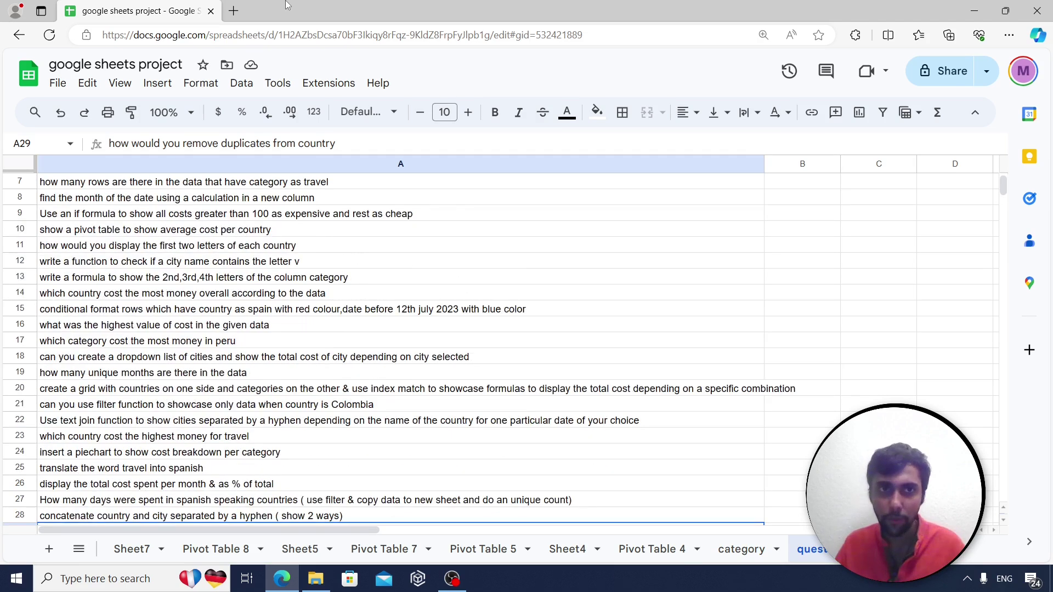
Switch to ChatGPT by loading chat.openai.com in a new browser tab.
{"action": "left_click", "coordinate": [233, 11]}
{"action": "type", "text": "o"}
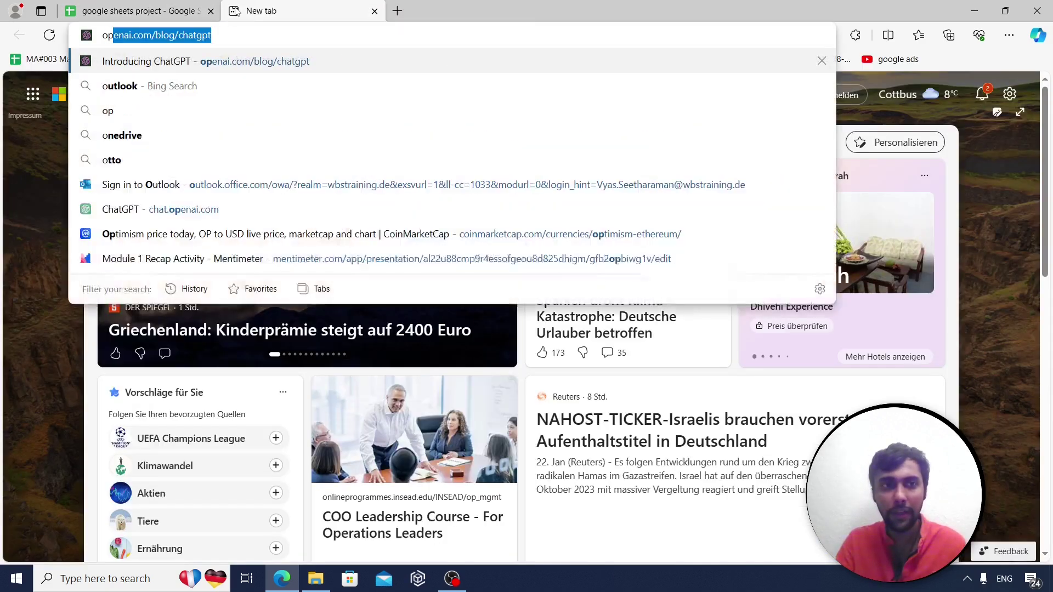
{"action": "type", "text": "p"}
{"action": "key", "text": "Escape"}
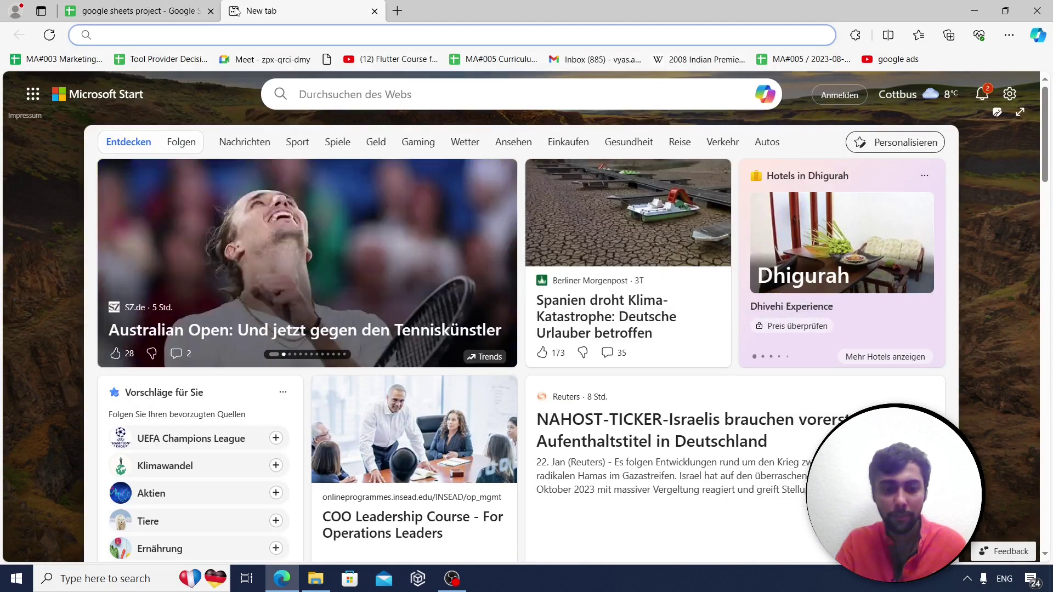
{"action": "type", "text": "chat.openai.com"}
{"action": "key", "text": "Return"}
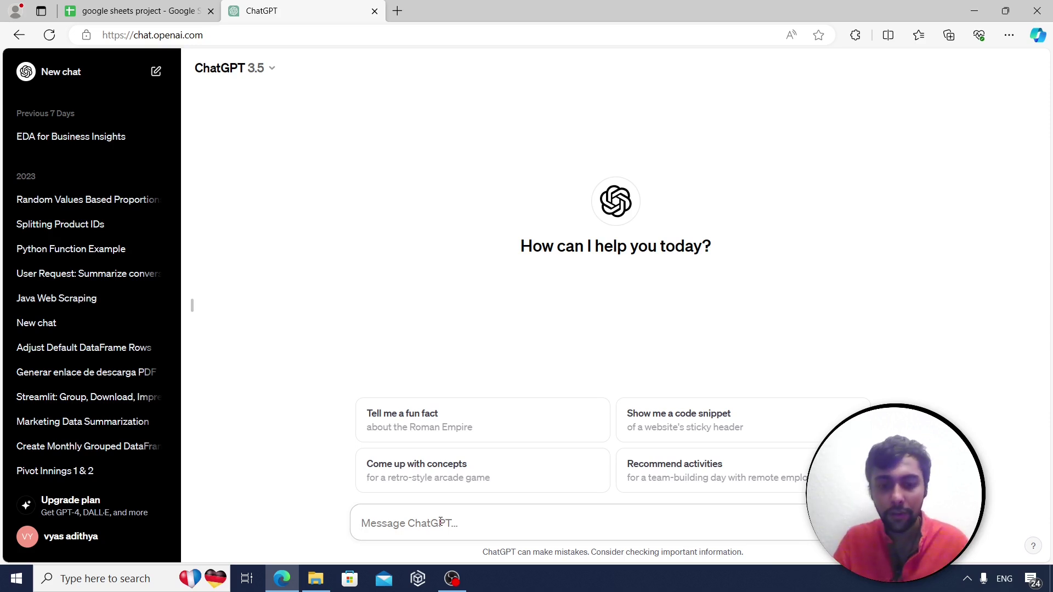
Ask ChatGPT for a Google Translate function in Google Sheets that converts the word travel from English to Spanish.
{"action": "type", "text": "write me a google translate f"}
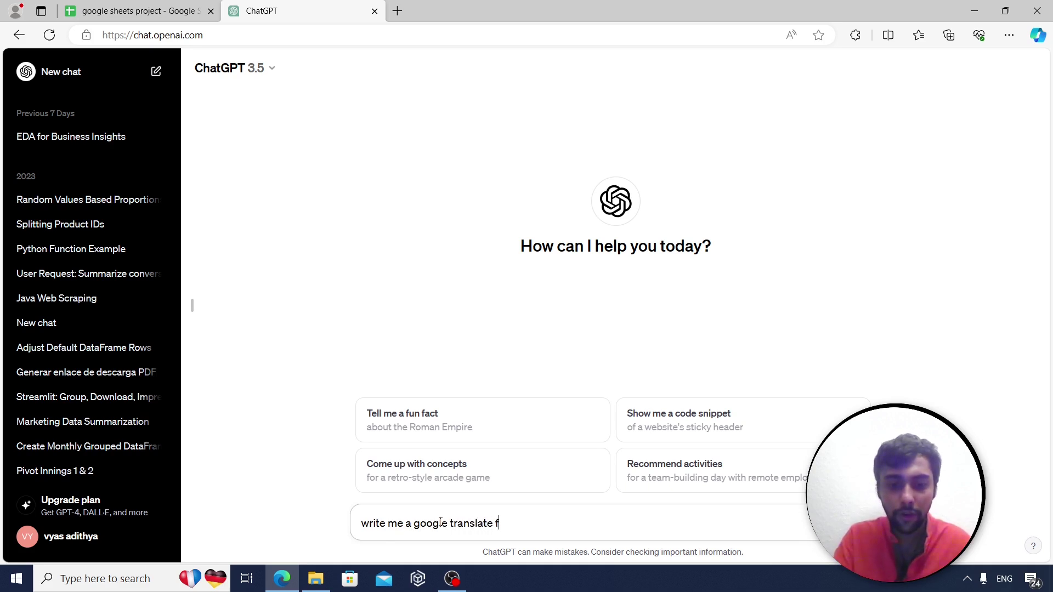
{"action": "type", "text": "unction in google sheets to conv"}
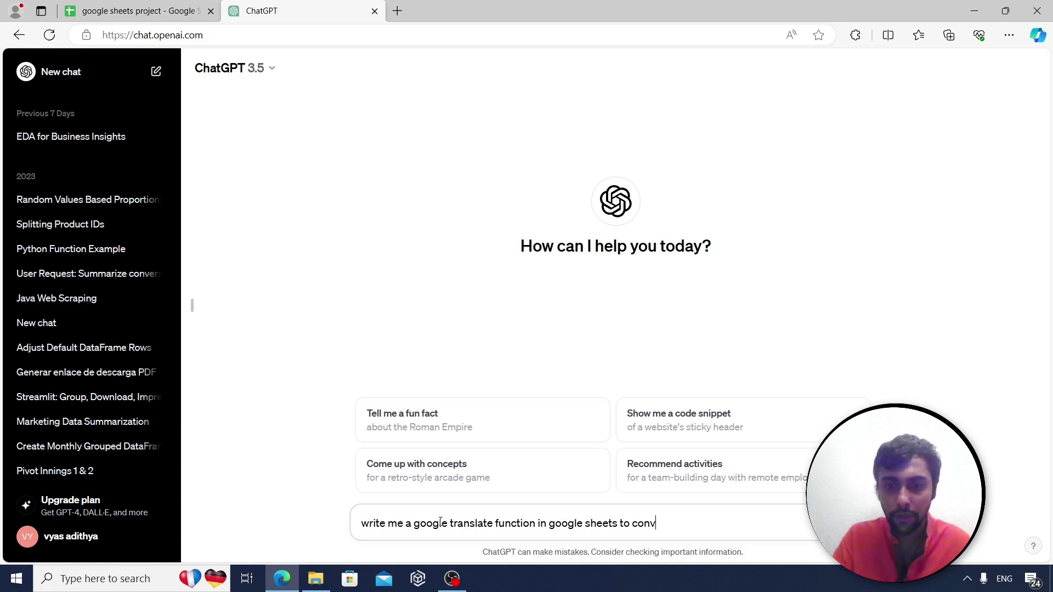
{"action": "type", "text": "ert the word travel from english to spanish"}
{"action": "key", "text": "Return"}
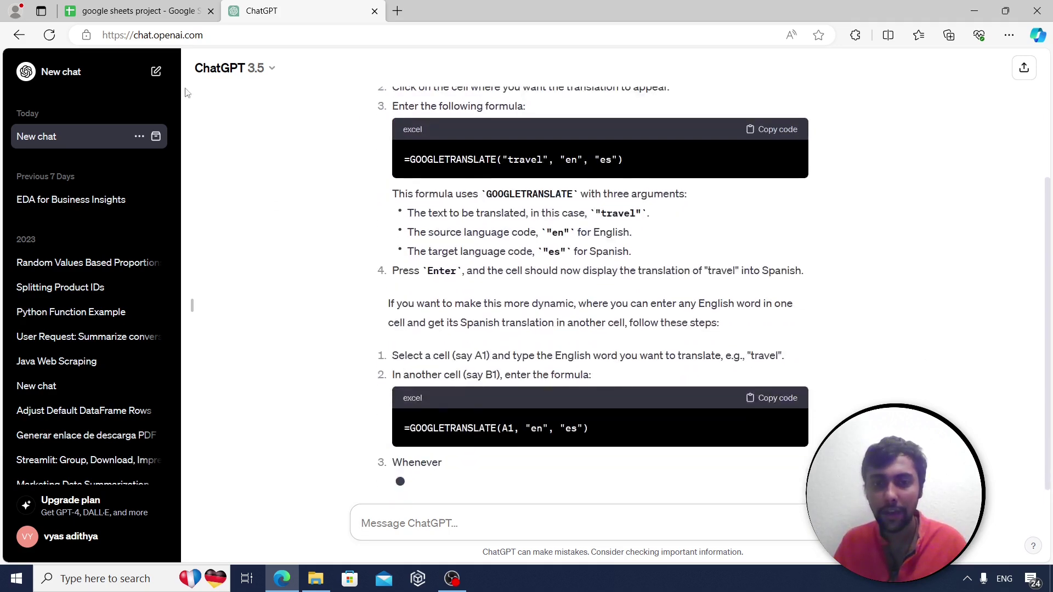
Switch back to the Google Sheets project and check the column layout of the data sheet.
{"action": "left_click", "coordinate": [129, 6]}
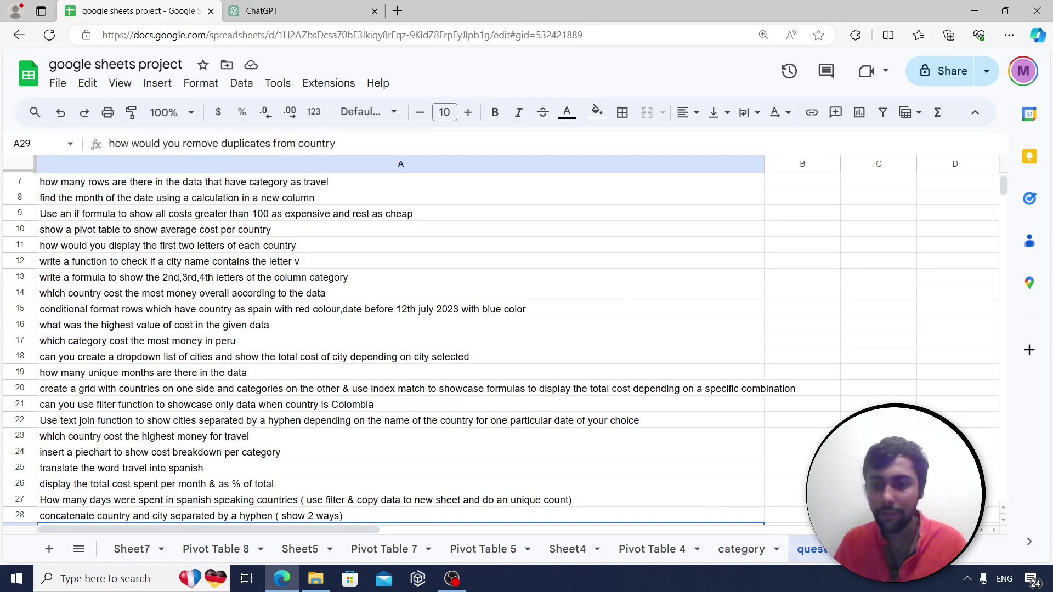
{"action": "left_click", "coordinate": [926, 549]}
{"action": "left_click", "coordinate": [136, 549]}
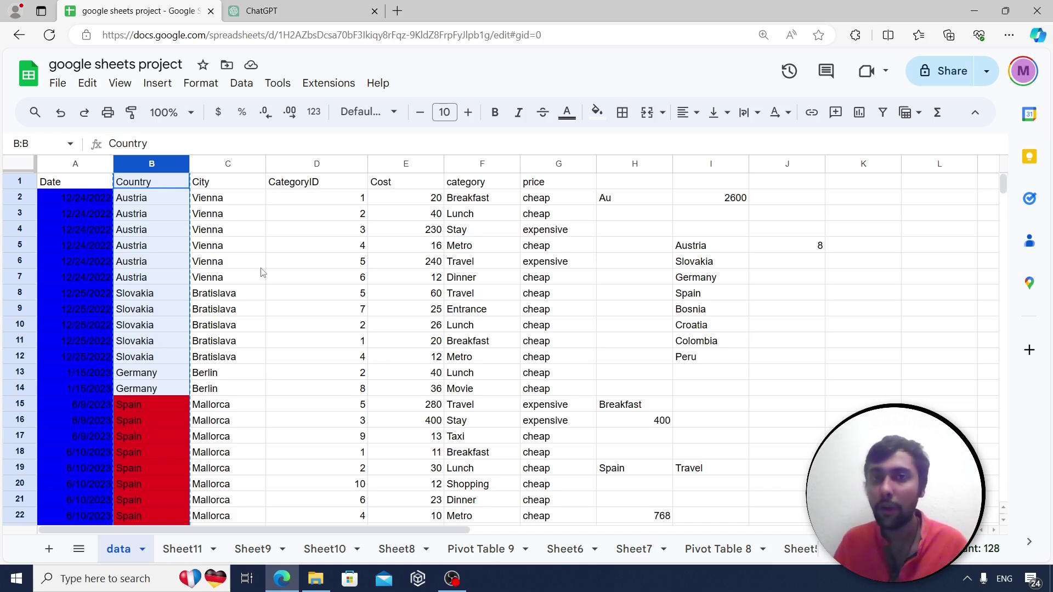
Switch to ChatGPT and ask for a SUMIF formula with country in column B and cost in column E, counting only Spain's cost.
{"action": "left_click", "coordinate": [305, 6]}
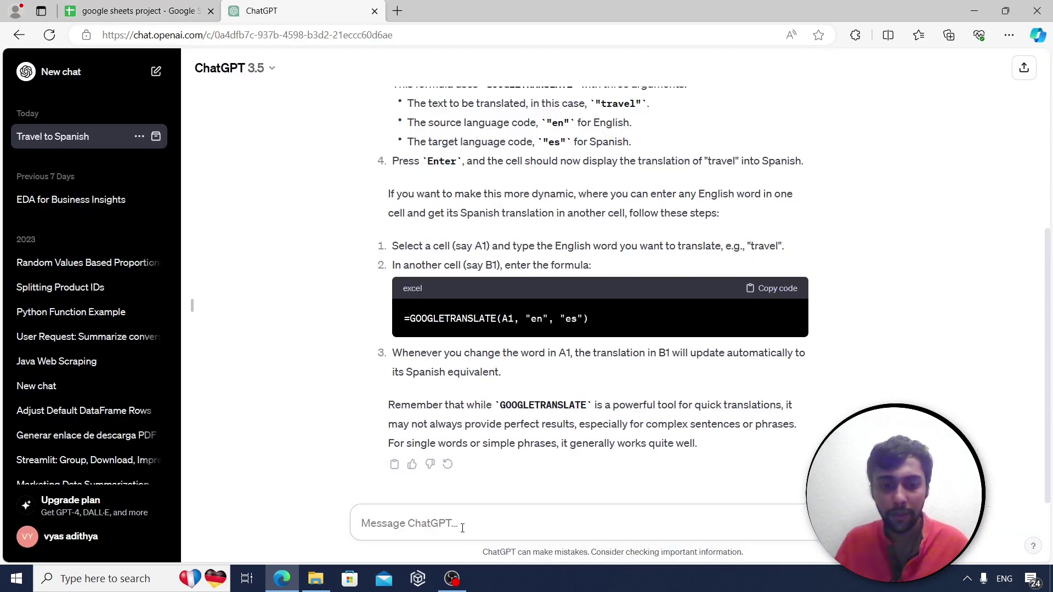
{"action": "type", "text": "i have column B as countr"}
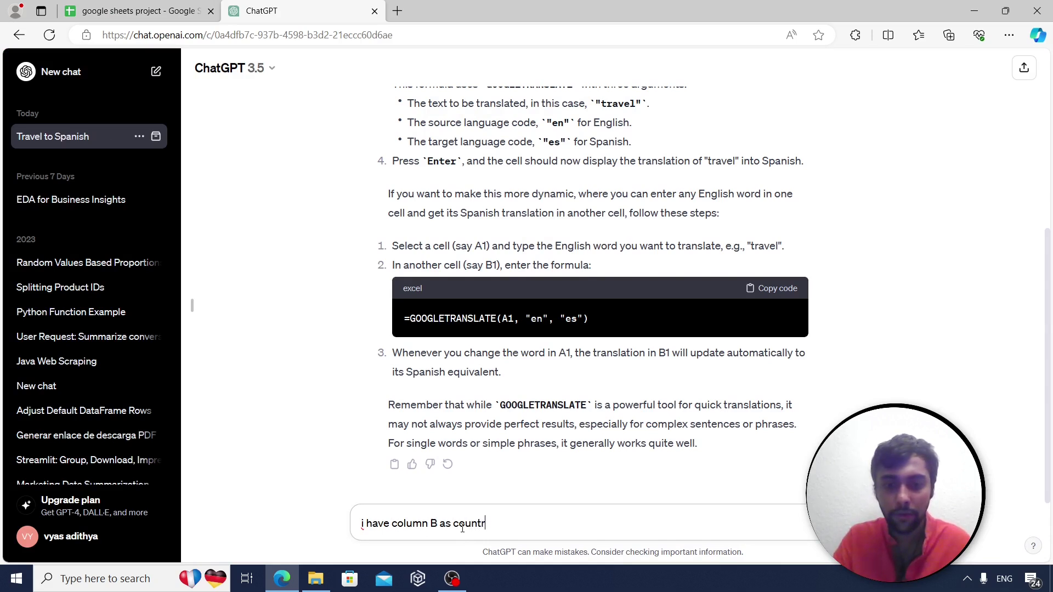
{"action": "type", "text": "y.. column E"}
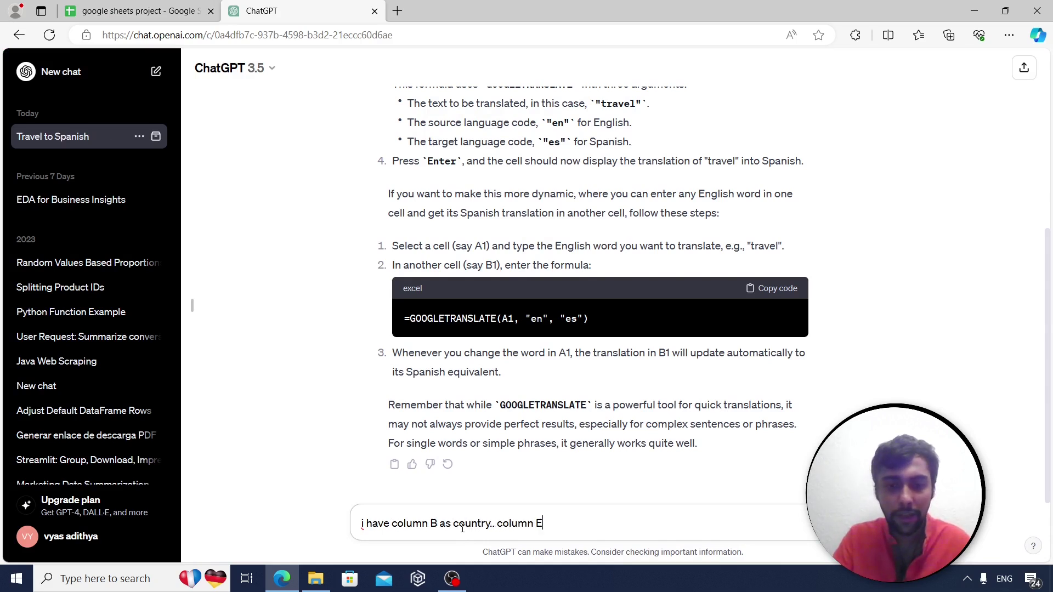
{"action": "type", "text": " as cost.. write me a su"}
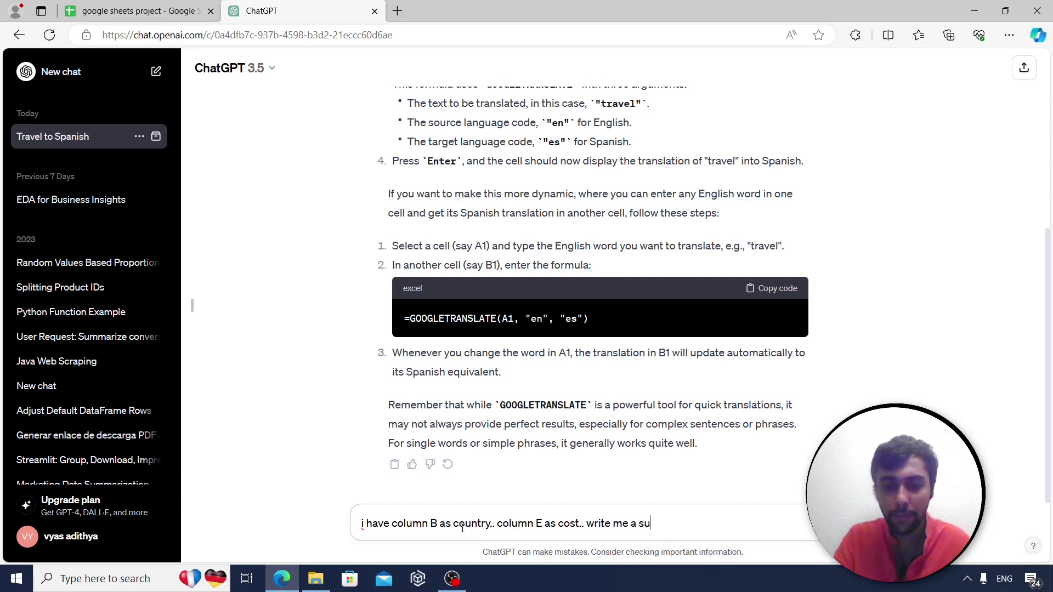
{"action": "type", "text": "mif formula to d"}
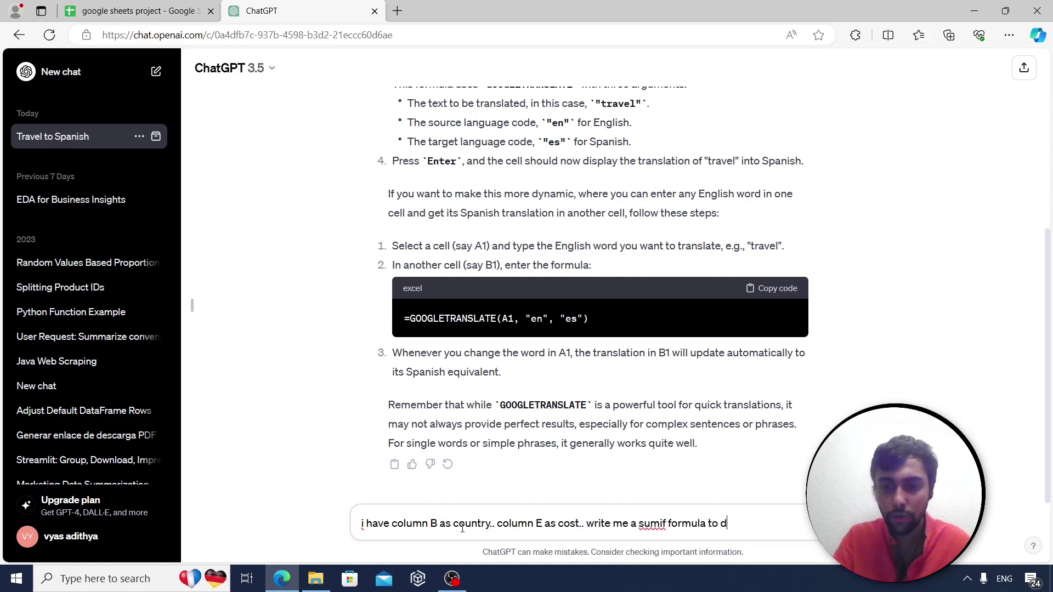
{"action": "key", "text": "BackSpace"}
{"action": "type", "text": "show only the cost"}
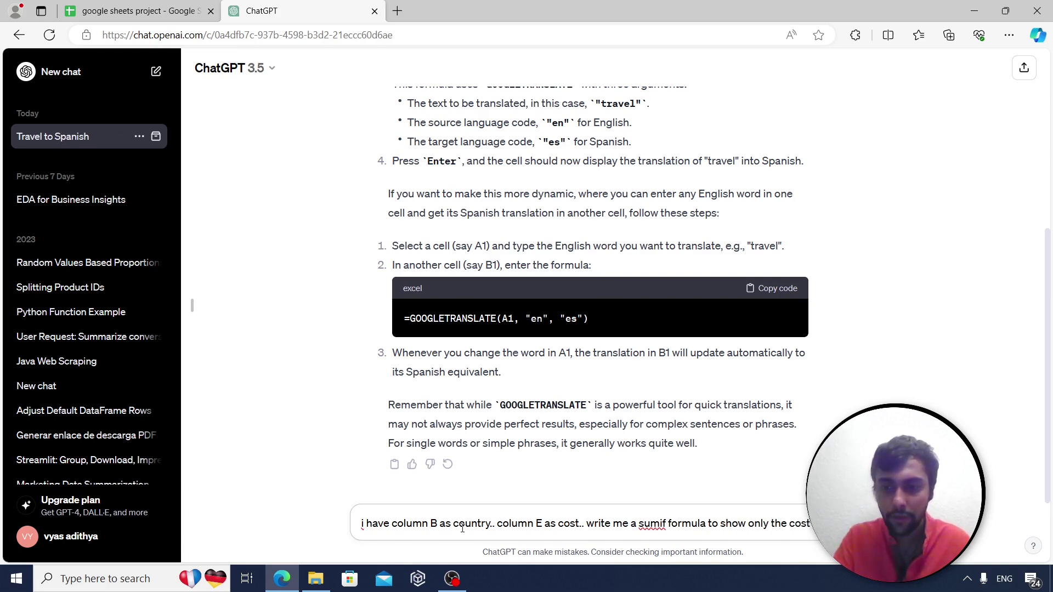
{"action": "type", "text": " the country column has v"}
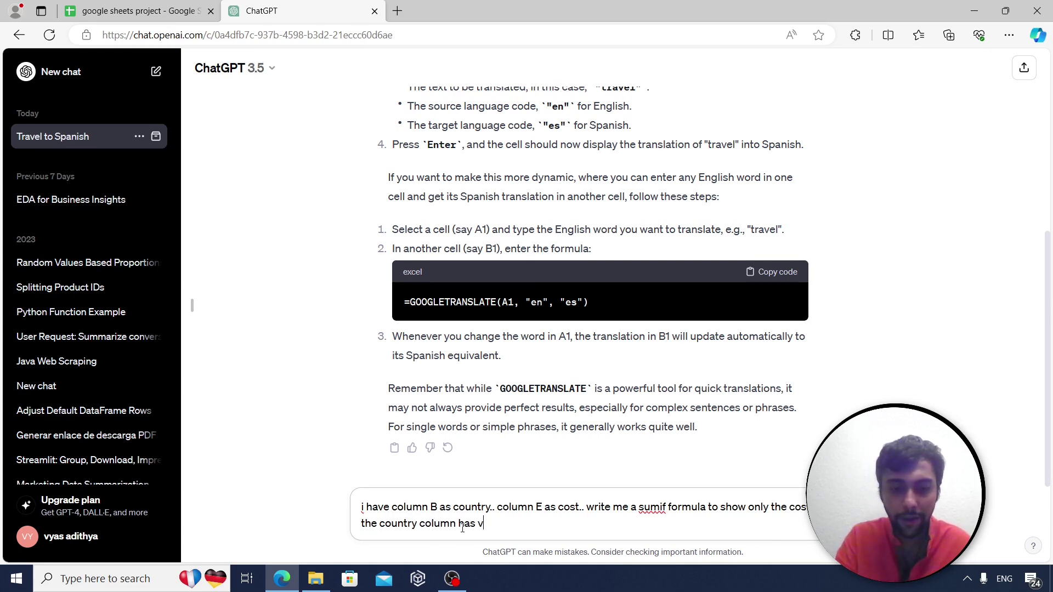
{"action": "type", "text": "alue Spain"}
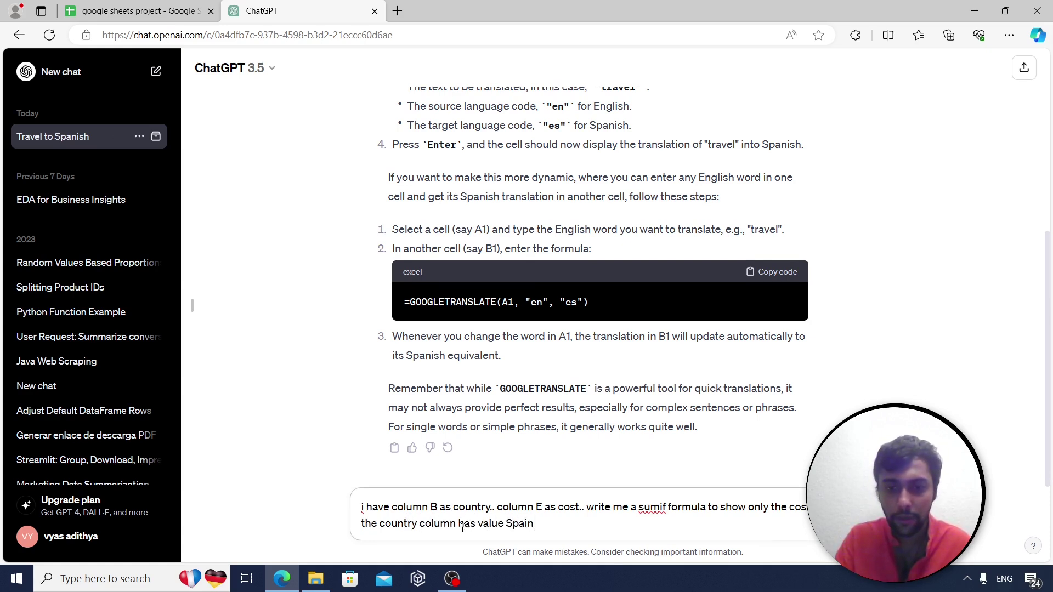
{"action": "key", "text": "Return"}
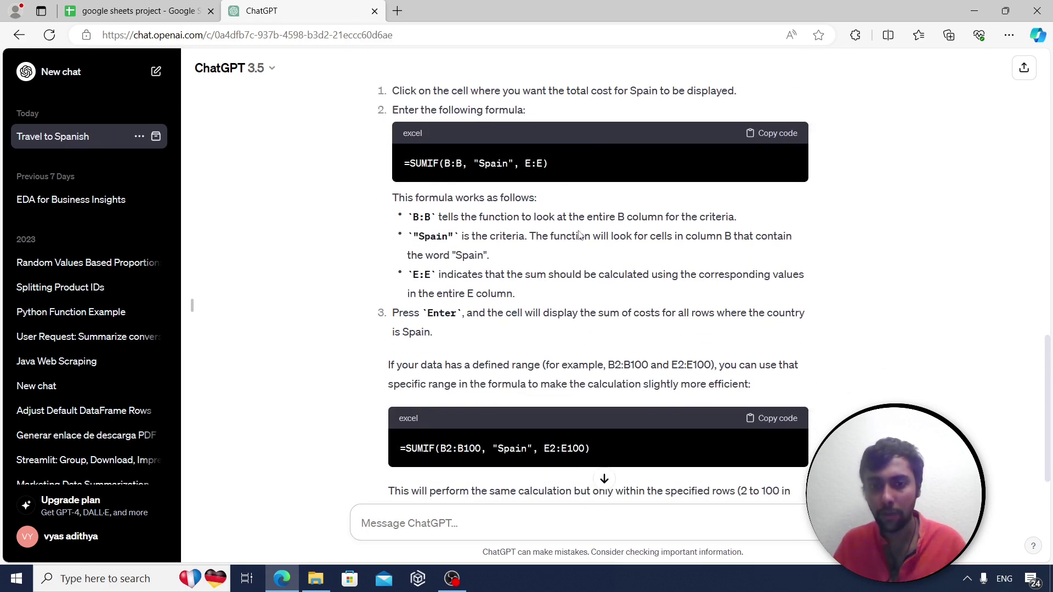
Copy ChatGPT's formula =SUMIF(B:B, "Spain", E:E) and paste it after an equals sign in J2 of the Google Sheets data sheet.
{"action": "scroll", "coordinate": [573, 260], "scroll_direction": "up", "scroll_amount": 1}
{"action": "left_click", "coordinate": [783, 206]}
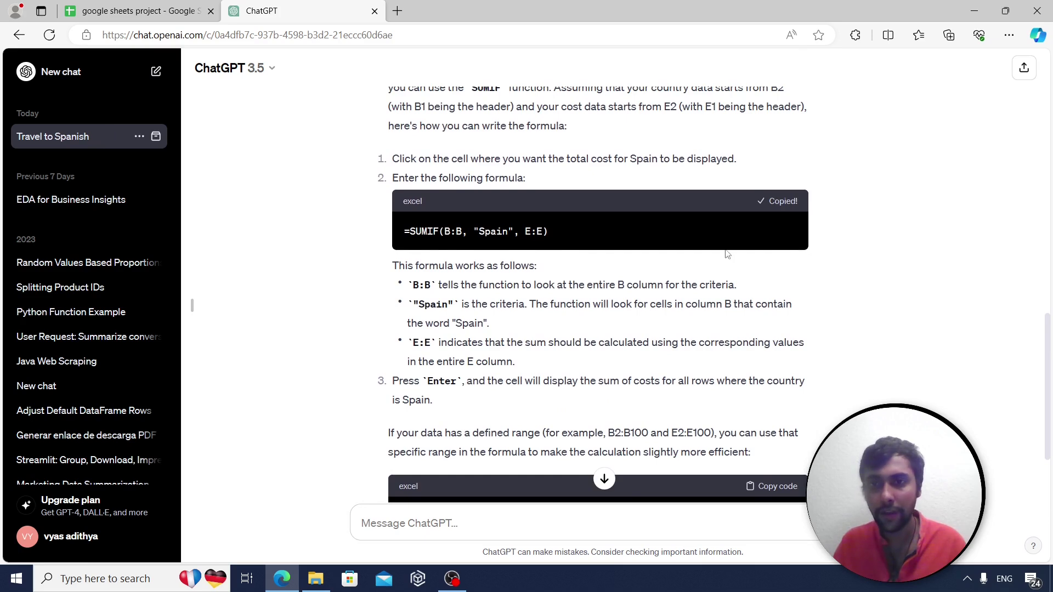
{"action": "key", "text": "ctrl+shift+Tab"}
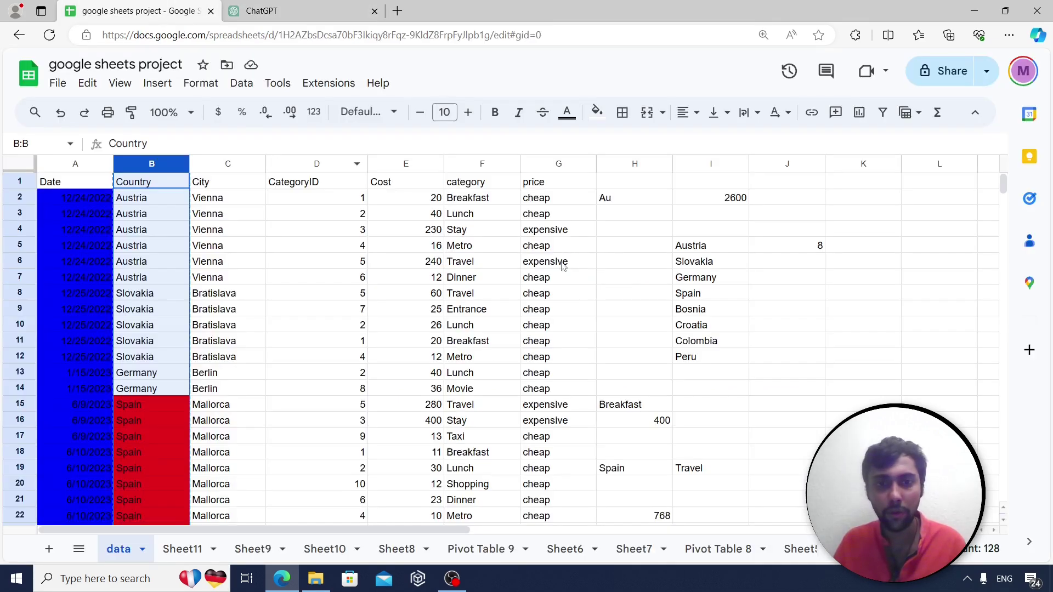
{"action": "left_click", "coordinate": [799, 192]}
{"action": "type", "text": "="}
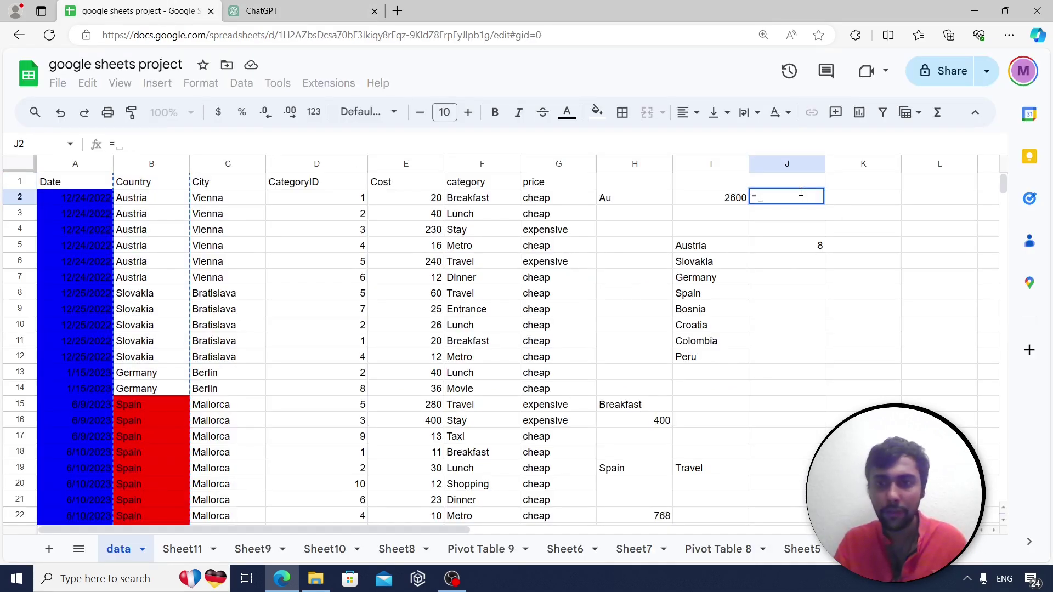
{"action": "type", "text": "=SUMIF(B:B, \"Spain\", E:E)"}
{"action": "key", "text": "Return"}
Remove the extra equals sign in J2 so the formula reads =SUMIF(B:B, "Spain", E:E), and reselect the cell.
{"action": "left_click", "coordinate": [799, 193]}
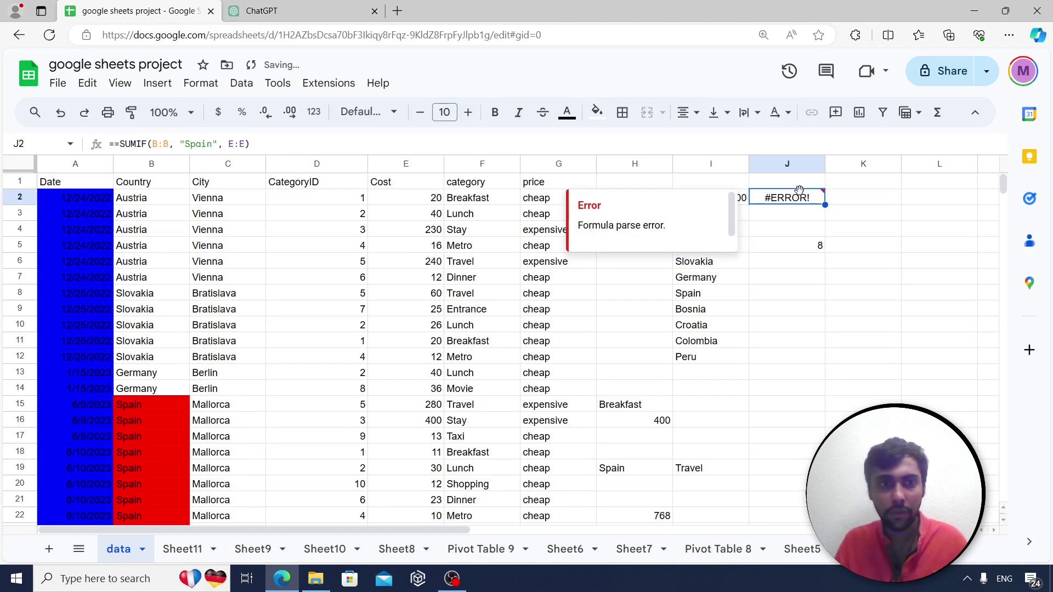
{"action": "left_click", "coordinate": [115, 143]}
{"action": "key", "text": "BackSpace"}
{"action": "key", "text": "Return"}
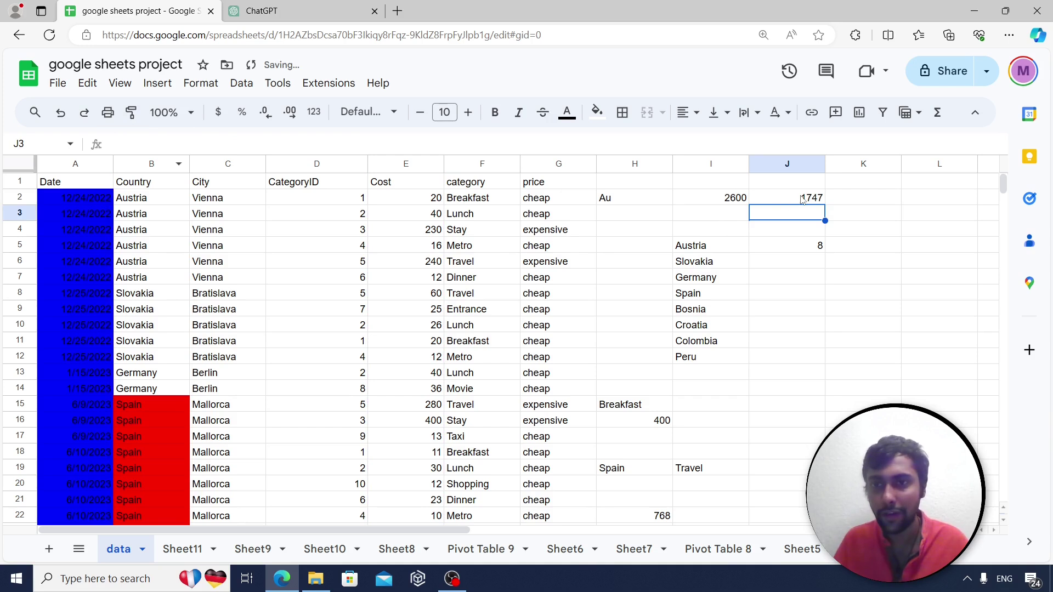
{"action": "left_click", "coordinate": [761, 201]}
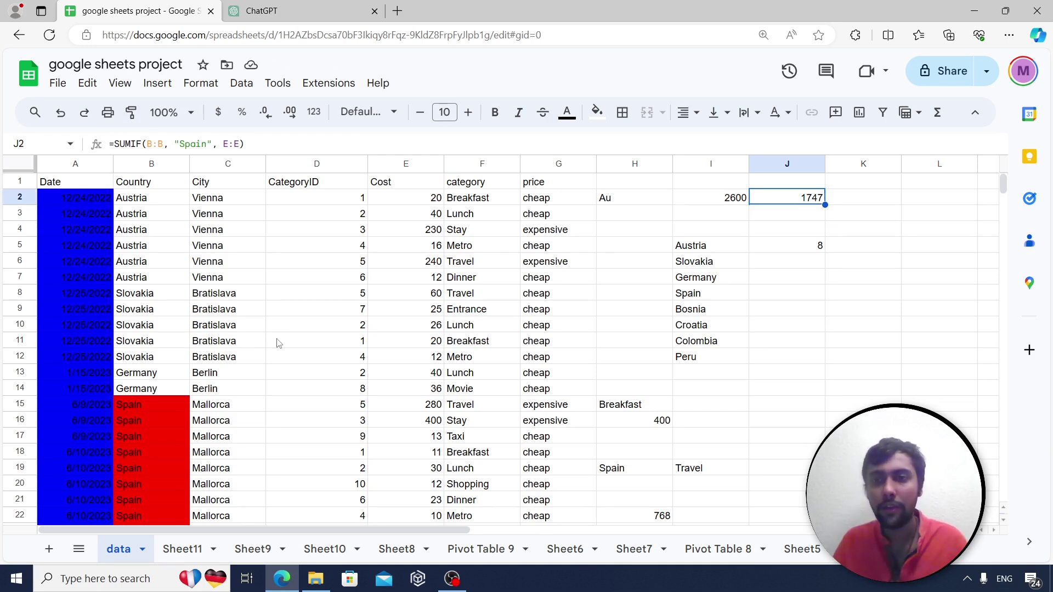
Review ChatGPT's explanation of the SUMIF formula and its defined-range version, then return to the Google Sheets data sheet.
{"action": "left_click", "coordinate": [296, 14]}
{"action": "scroll", "coordinate": [383, 347], "scroll_direction": "down", "scroll_amount": 3}
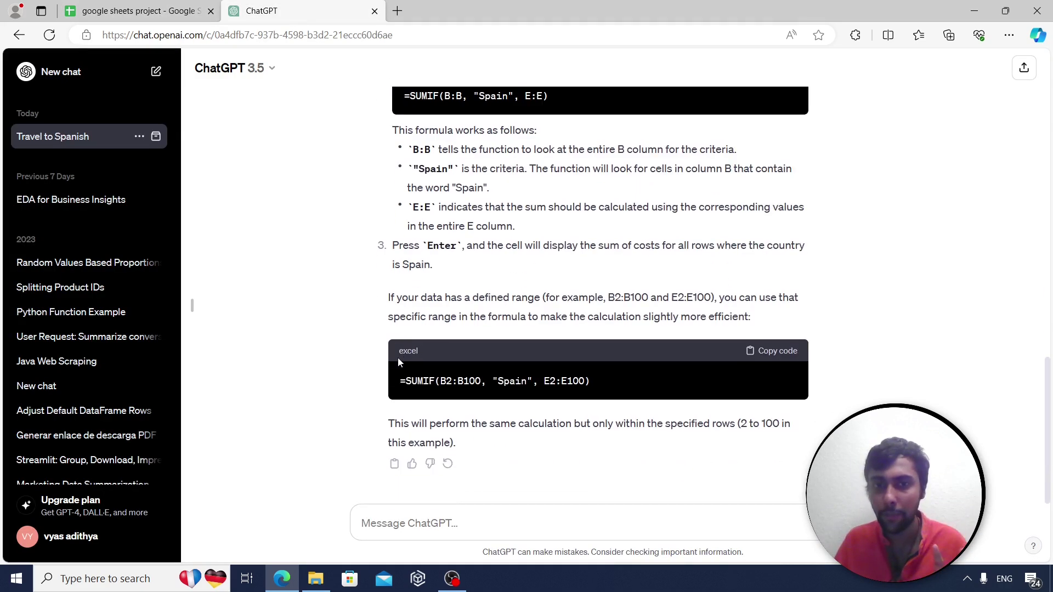
{"action": "left_click", "coordinate": [134, 11]}
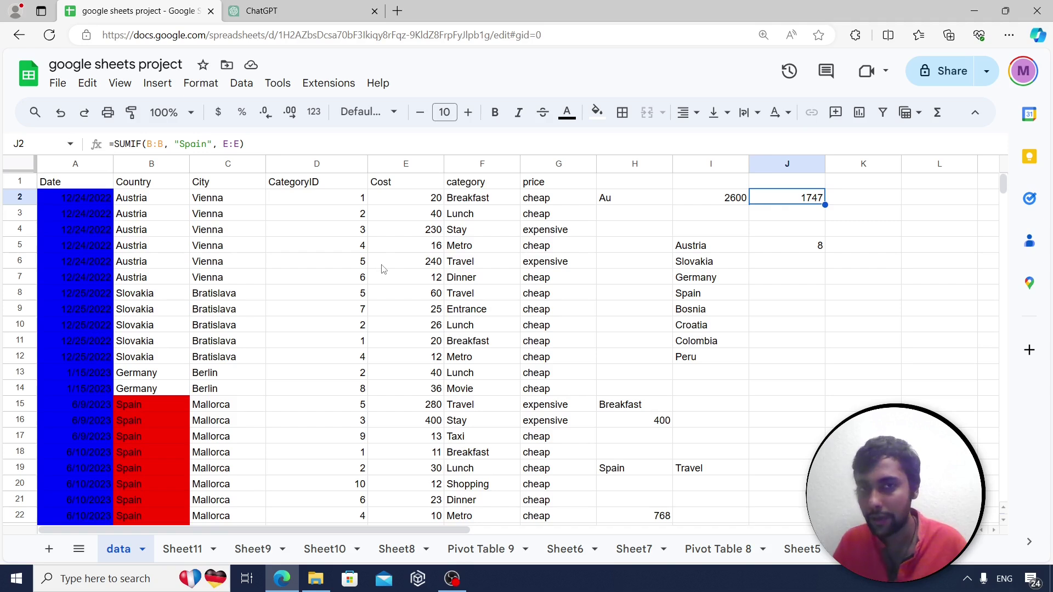